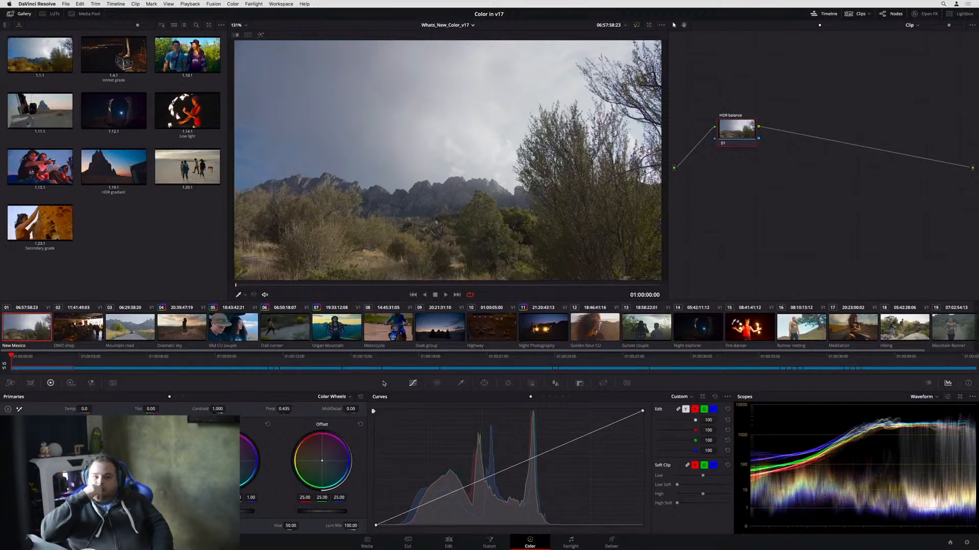
# Grade the New Mexico clip with the HDR Global wheel, shifting color balance, temperature and tint, with exposure 0.10 and saturation 1.31.
pyautogui.click(71, 383)
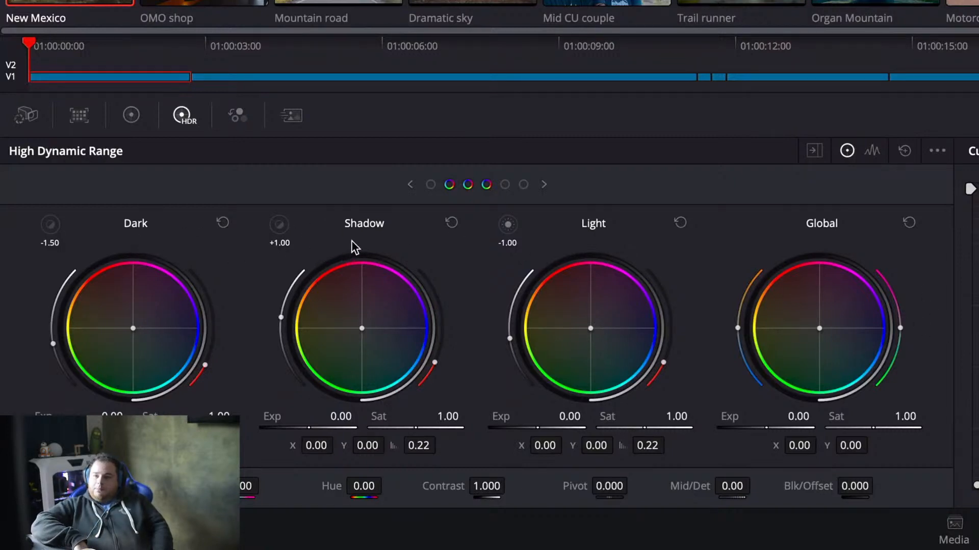
pyautogui.click(544, 185)
pyautogui.click(545, 184)
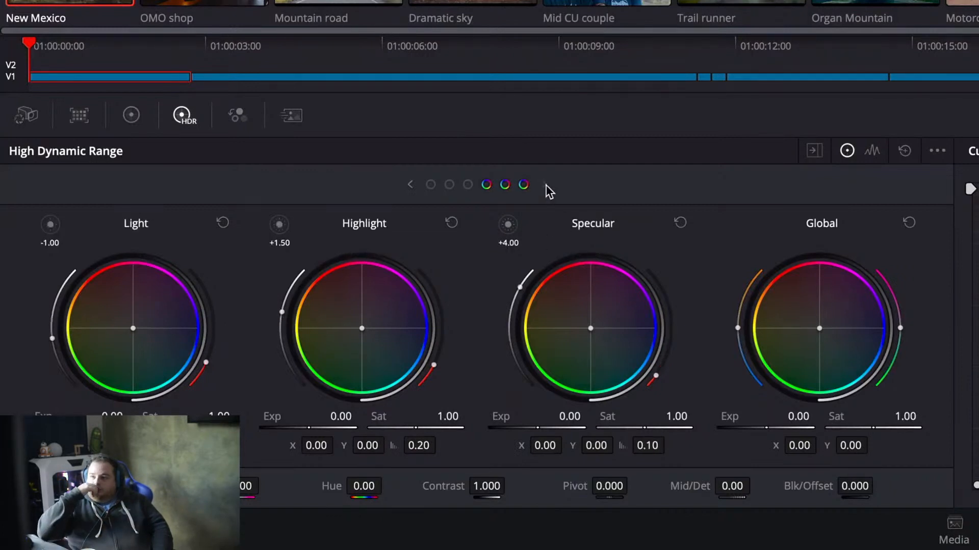
pyautogui.click(431, 185)
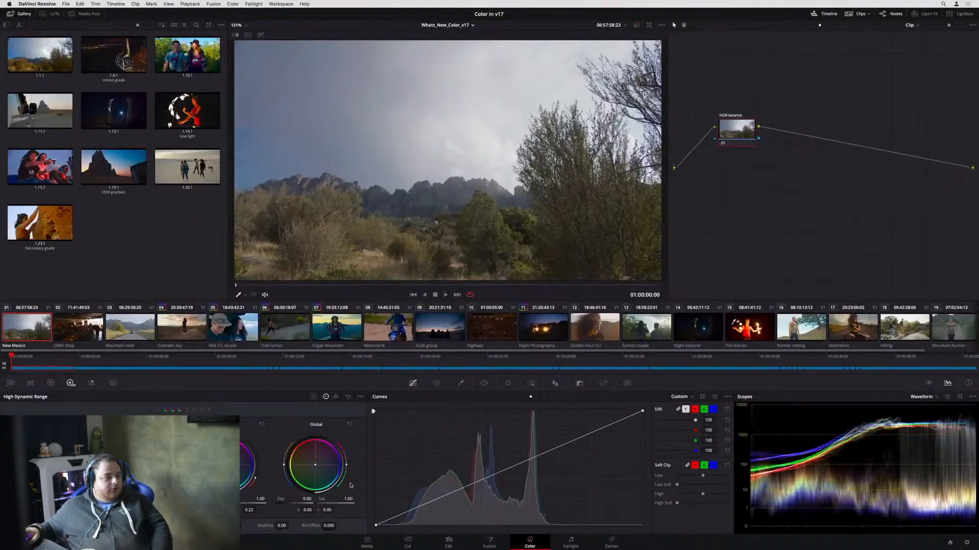
pyautogui.moveTo(315, 465); pyautogui.dragTo(364, 499)
pyautogui.moveTo(284, 465)
pyautogui.mouseDown()
pyautogui.moveTo(286, 454)
pyautogui.moveTo(286, 478)
pyautogui.moveTo(284, 460)
pyautogui.mouseUp()
pyautogui.moveTo(345, 465)
pyautogui.mouseDown()
pyautogui.moveTo(346, 457)
pyautogui.moveTo(347, 477)
pyautogui.moveTo(346, 464)
pyautogui.mouseUp()
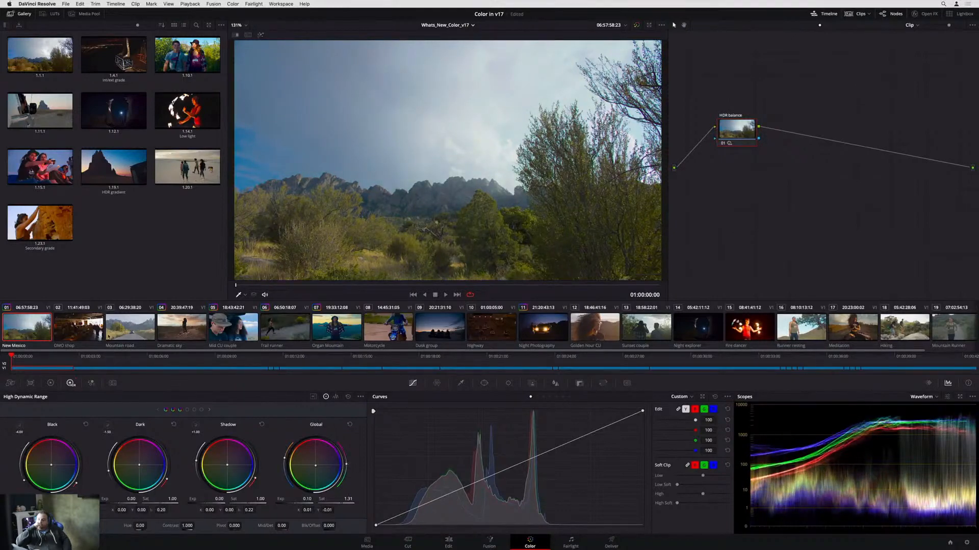
# Raise the OMO shop clip's Global exposure to 1.96 and bank the Global wheel with the HDR color wheels.
pyautogui.click(89, 332)
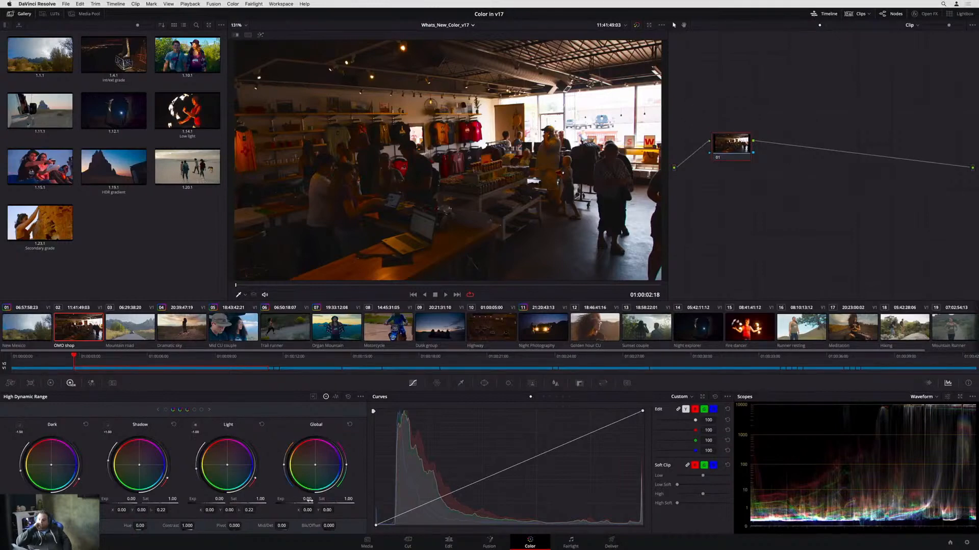
pyautogui.moveTo(309, 500); pyautogui.dragTo(351, 500)
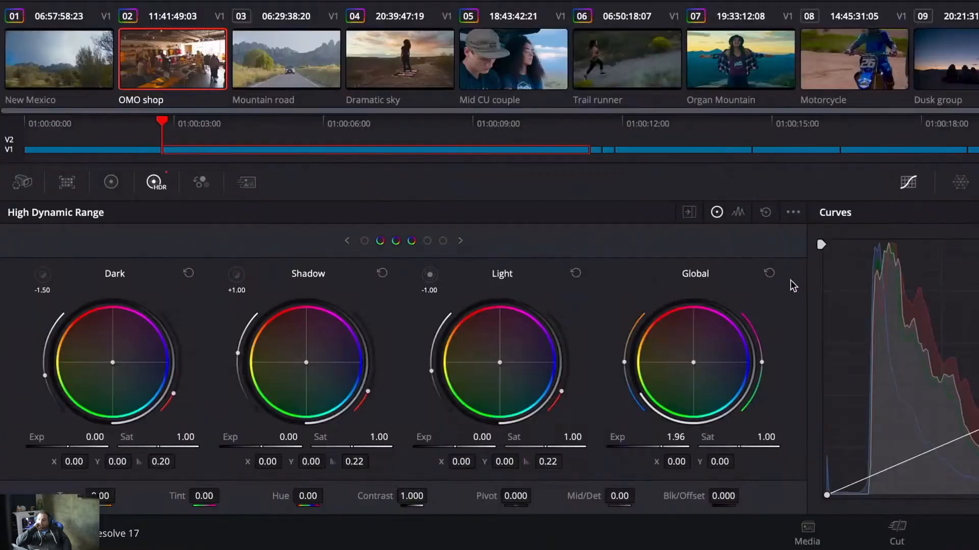
pyautogui.click(793, 212)
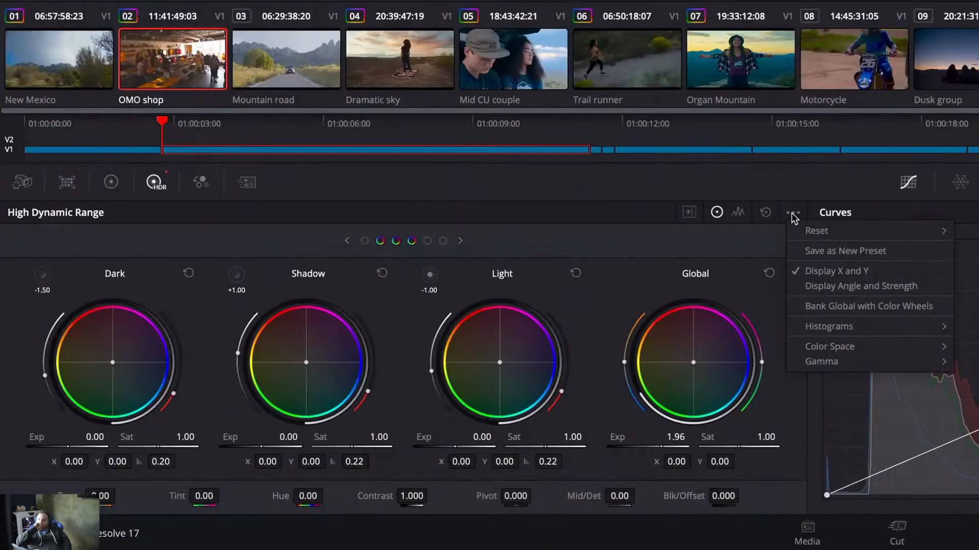
pyautogui.click(940, 312)
pyautogui.click(450, 242)
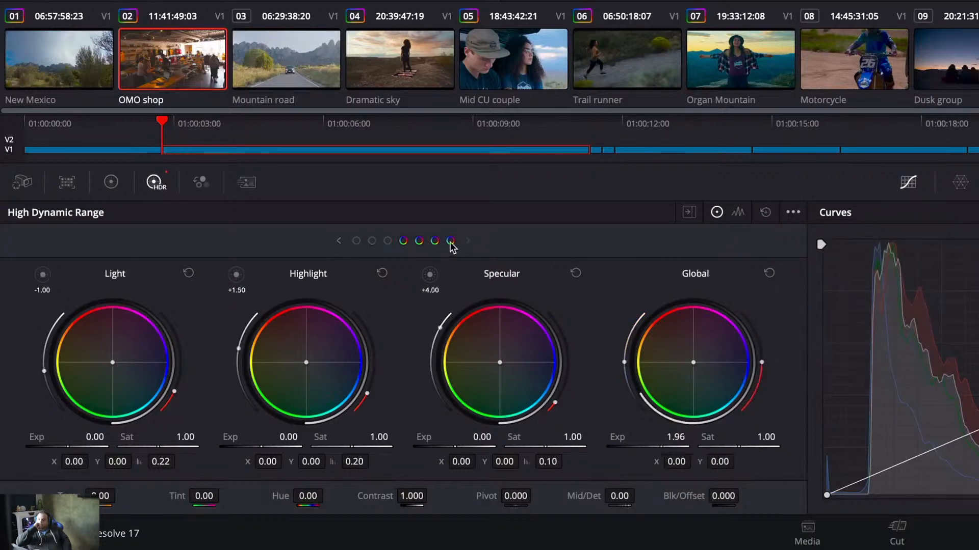
pyautogui.click(358, 243)
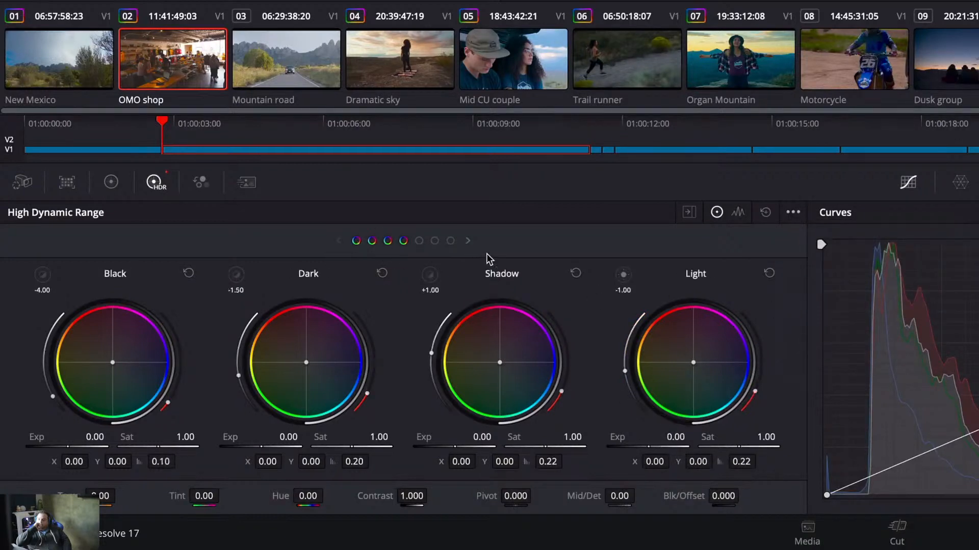
# Set the Shadow zone's max range to 1.03 and its falloff to 0.19 on the HDR zone graph.
pyautogui.click(738, 213)
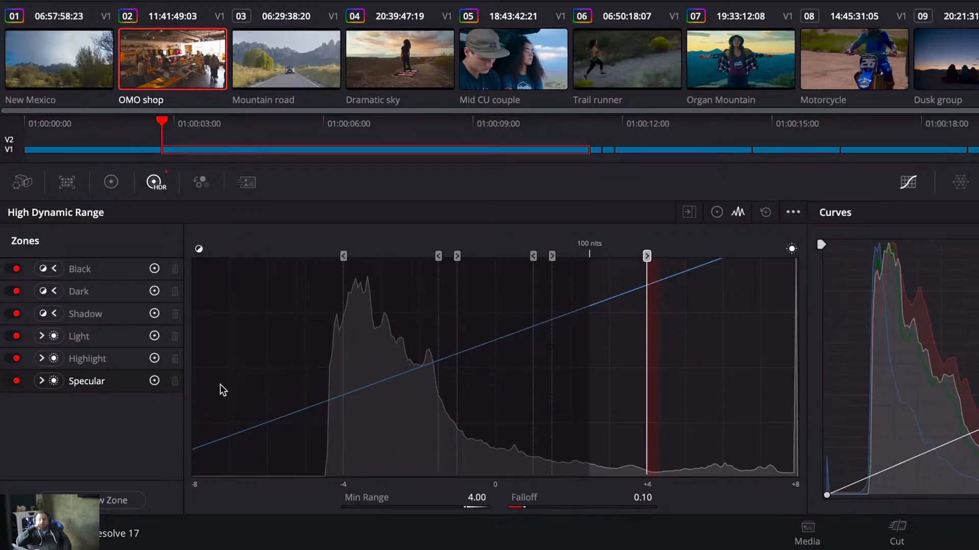
pyautogui.click(124, 359)
pyautogui.click(121, 335)
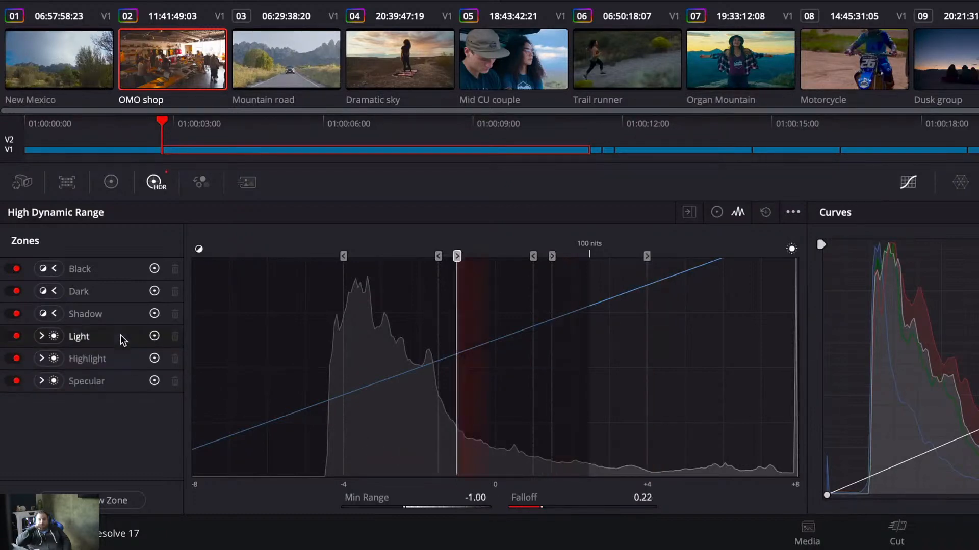
pyautogui.click(121, 315)
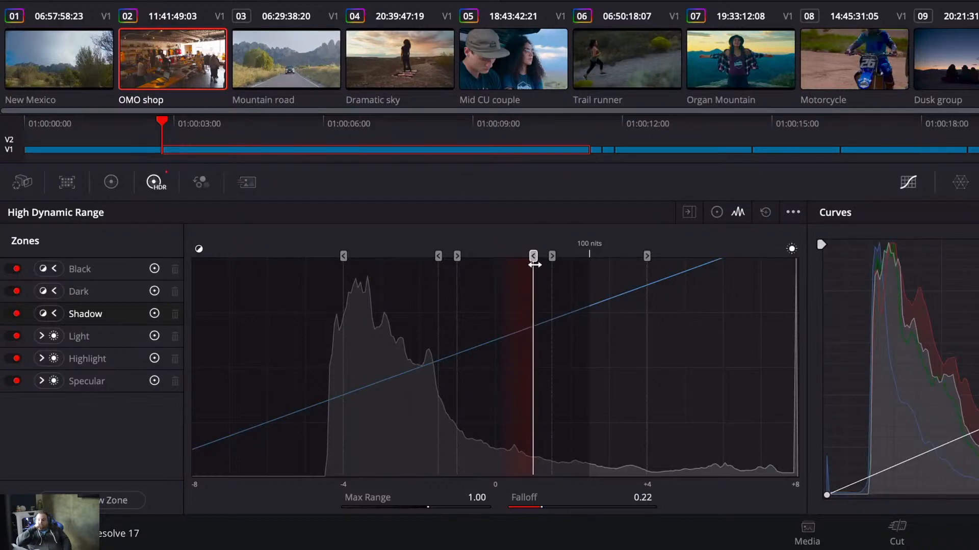
pyautogui.moveTo(533, 256); pyautogui.dragTo(513, 263)
pyautogui.moveTo(470, 496); pyautogui.dragTo(487, 495)
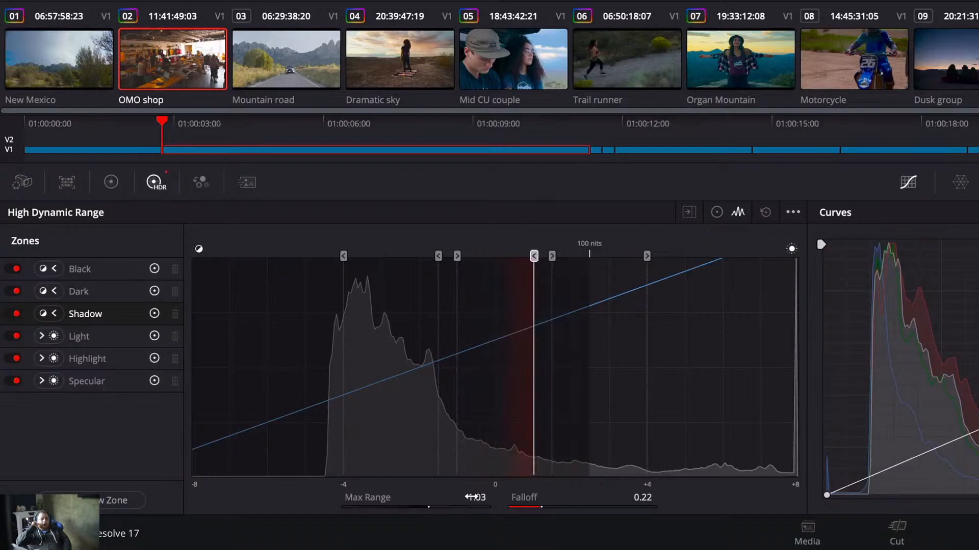
pyautogui.moveTo(642, 497)
pyautogui.mouseDown()
pyautogui.moveTo(658, 498)
pyautogui.moveTo(641, 497)
pyautogui.mouseUp()
# Set Shadow saturation to 0.90, Light exposure to -6.00 and saturation to 0.71, and Specular exposure to 0.13 on the HDR zone wheels.
pyautogui.click(717, 212)
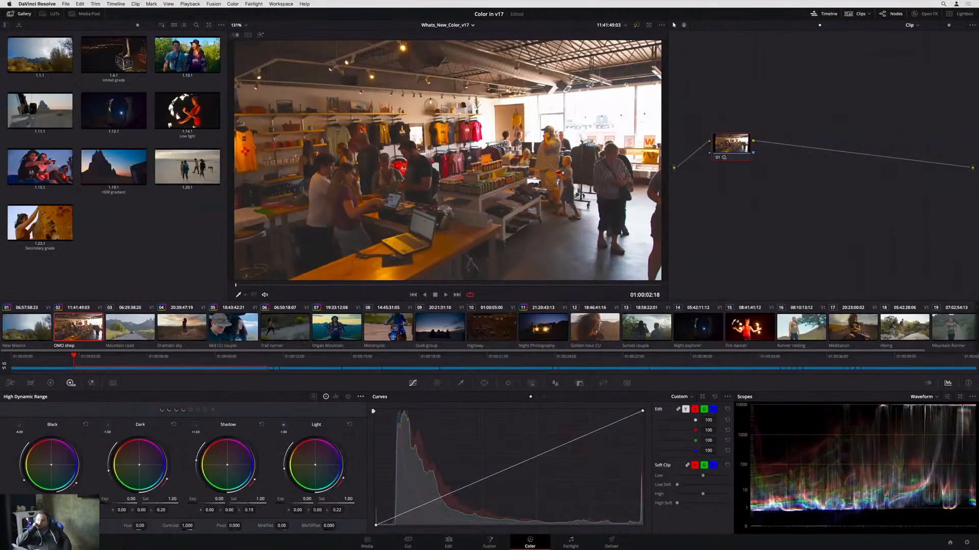
pyautogui.moveTo(260, 499); pyautogui.dragTo(255, 499)
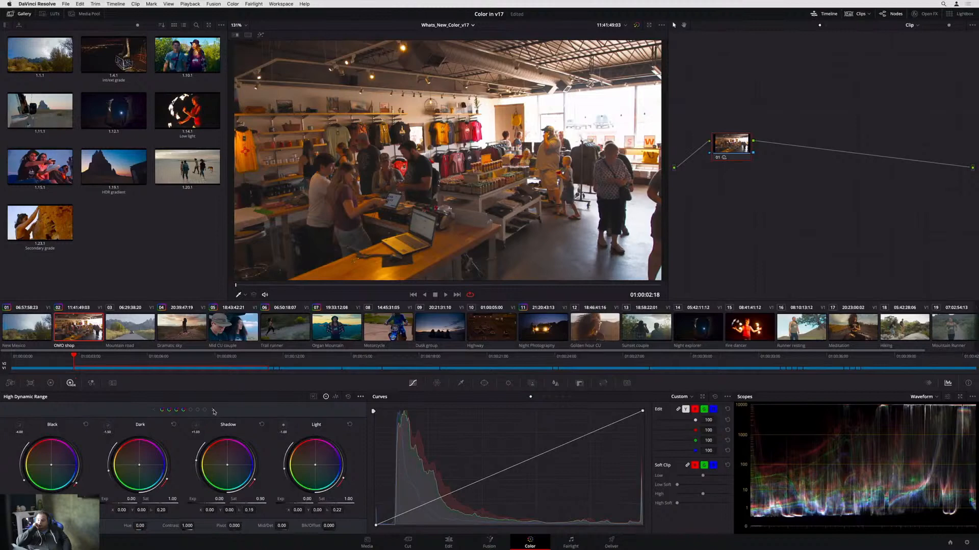
pyautogui.click(214, 411)
pyautogui.moveTo(131, 499); pyautogui.dragTo(101, 499)
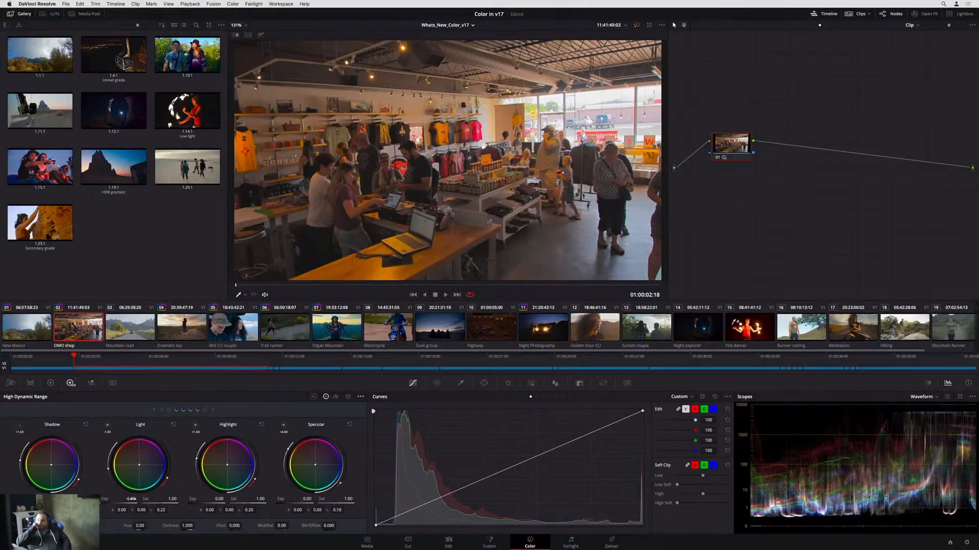
pyautogui.moveTo(174, 500); pyautogui.dragTo(162, 501)
pyautogui.click(307, 499)
pyautogui.moveTo(307, 499); pyautogui.dragTo(321, 499)
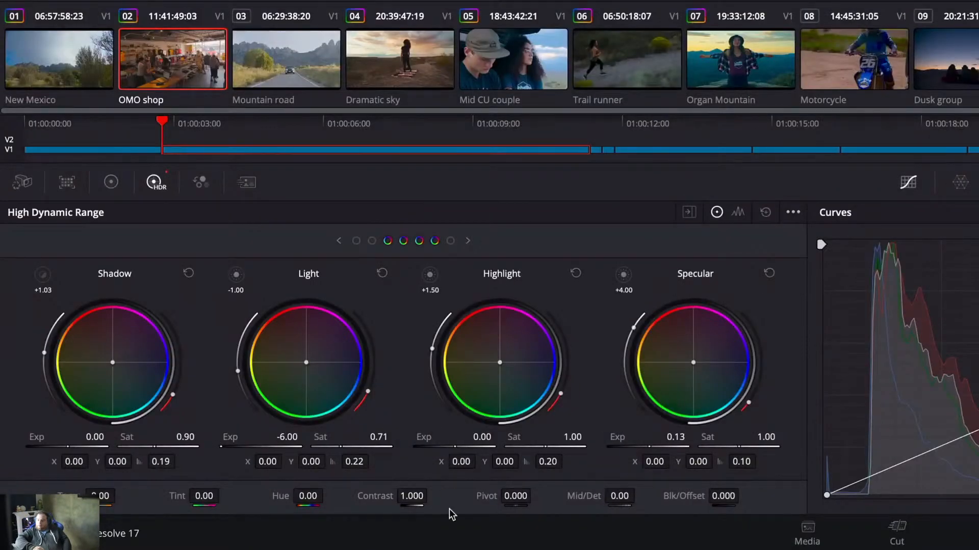
# Set the OMO shop clip's HDR contrast to 1.012 and compare the image with and without the grade.
pyautogui.moveTo(412, 497); pyautogui.dragTo(405, 496)
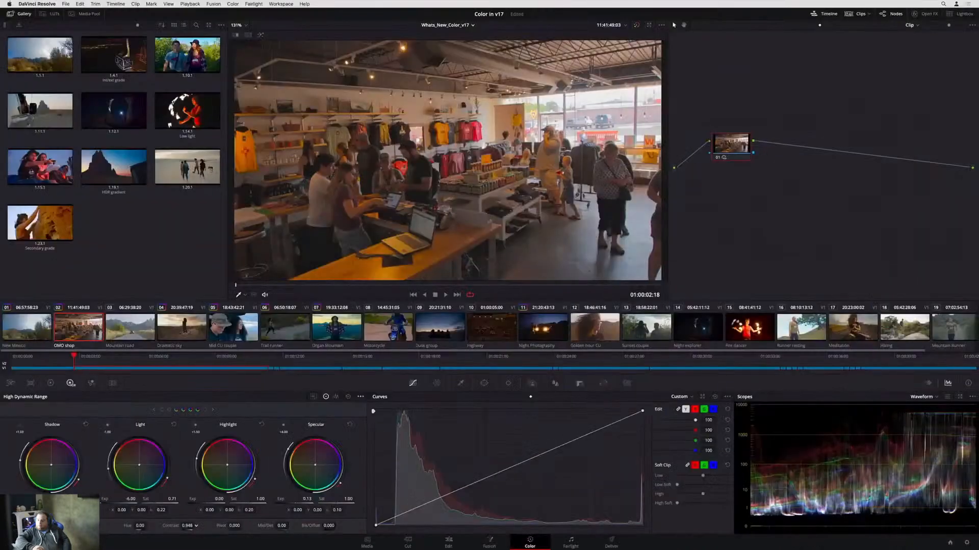
pyautogui.moveTo(187, 526); pyautogui.dragTo(187, 526)
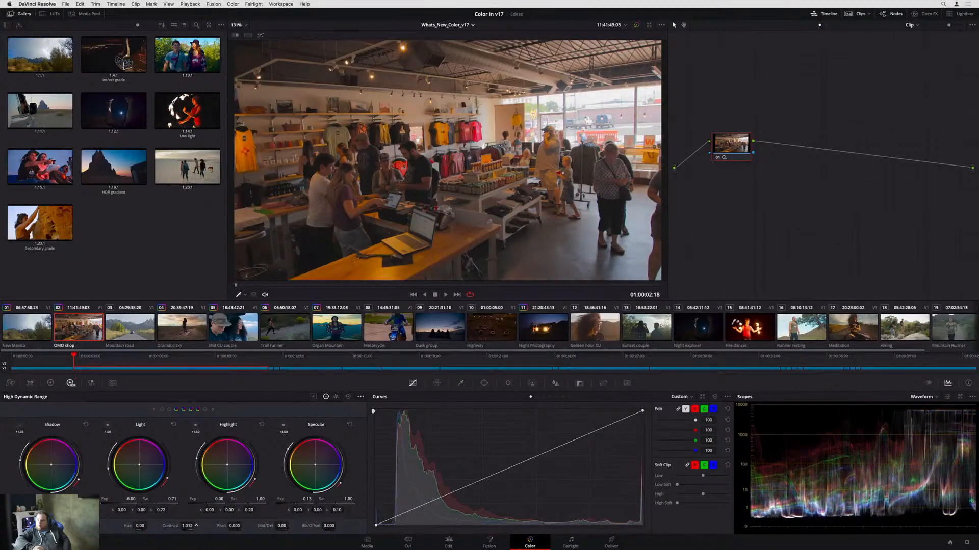
pyautogui.hotkey('ctrl', 'd')
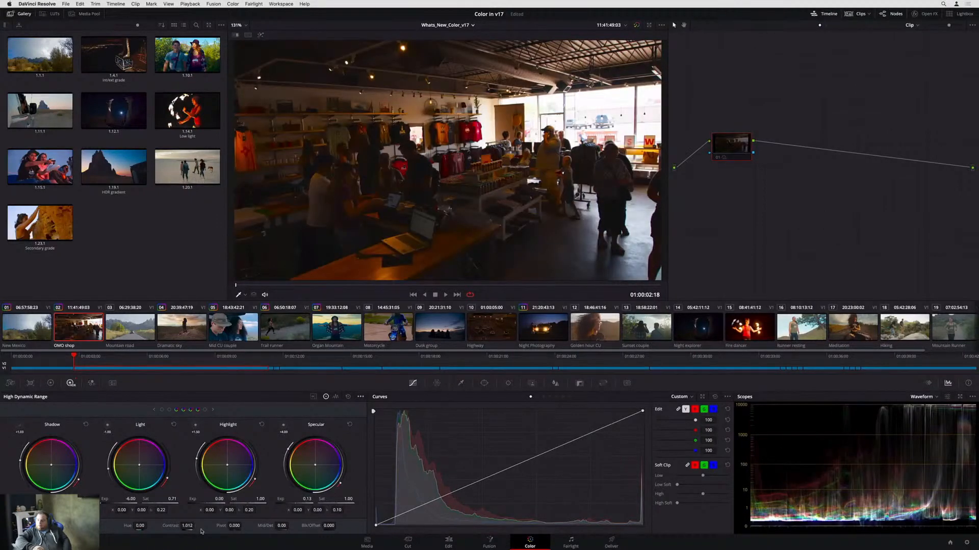
pyautogui.hotkey('ctrl', 'd')
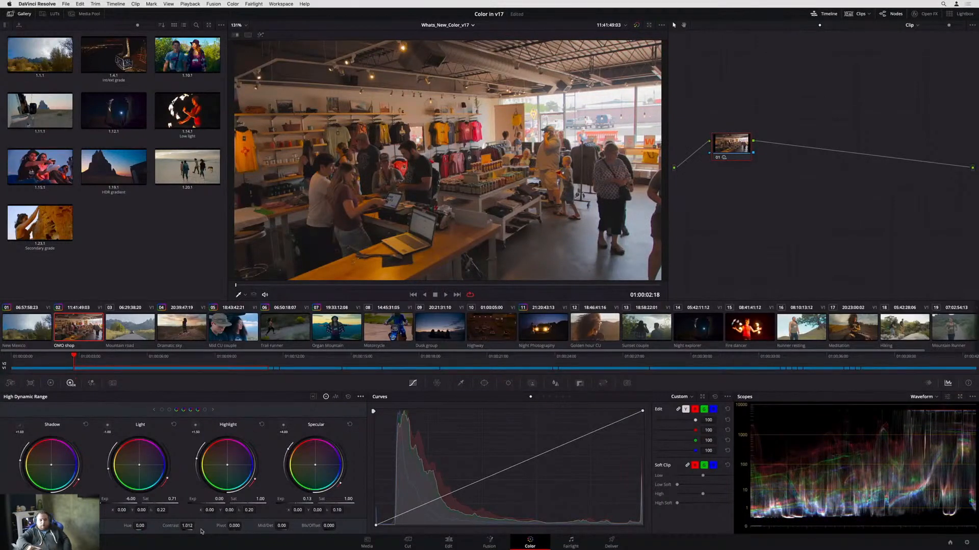
# Open the Color Warper for the Mountain road clip as a floating window and enlarge it beneath the viewer.
pyautogui.click(136, 348)
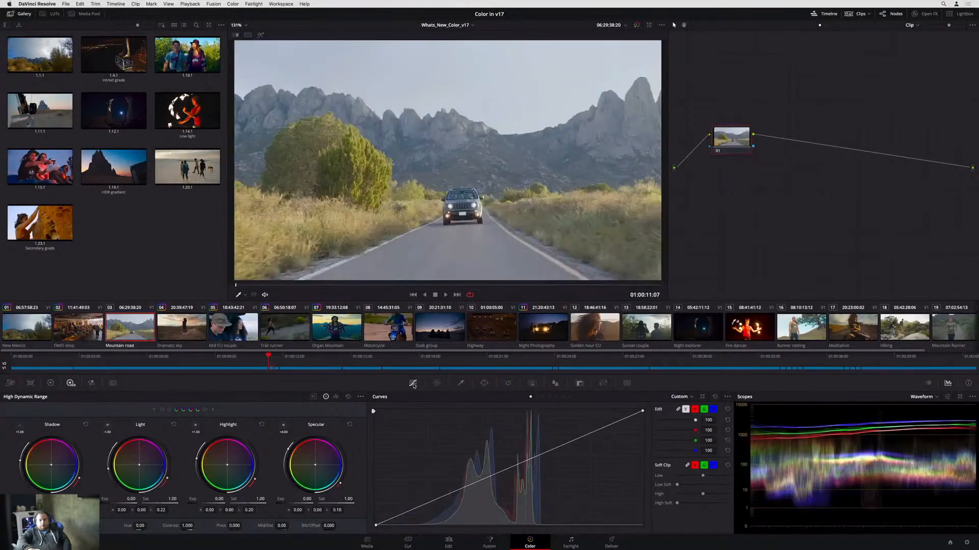
pyautogui.click(437, 383)
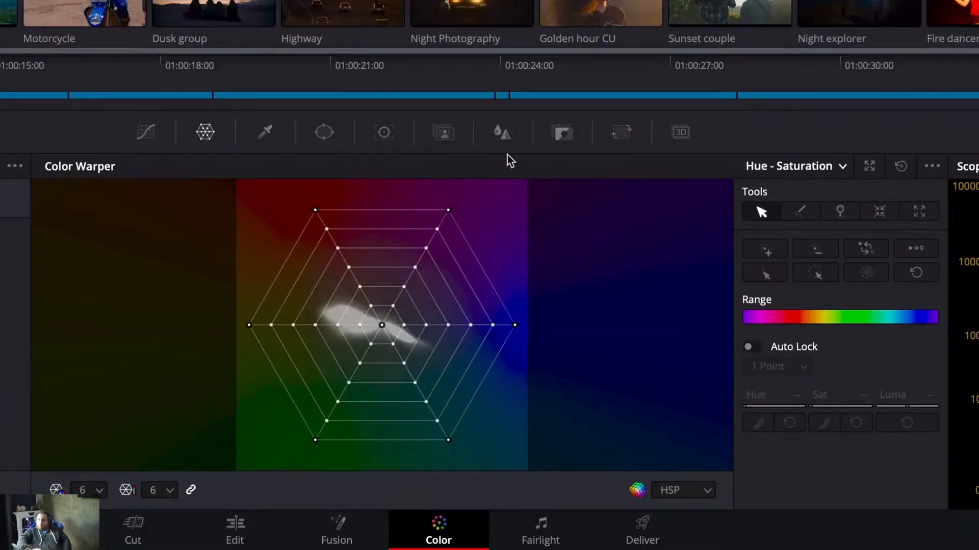
pyautogui.click(868, 168)
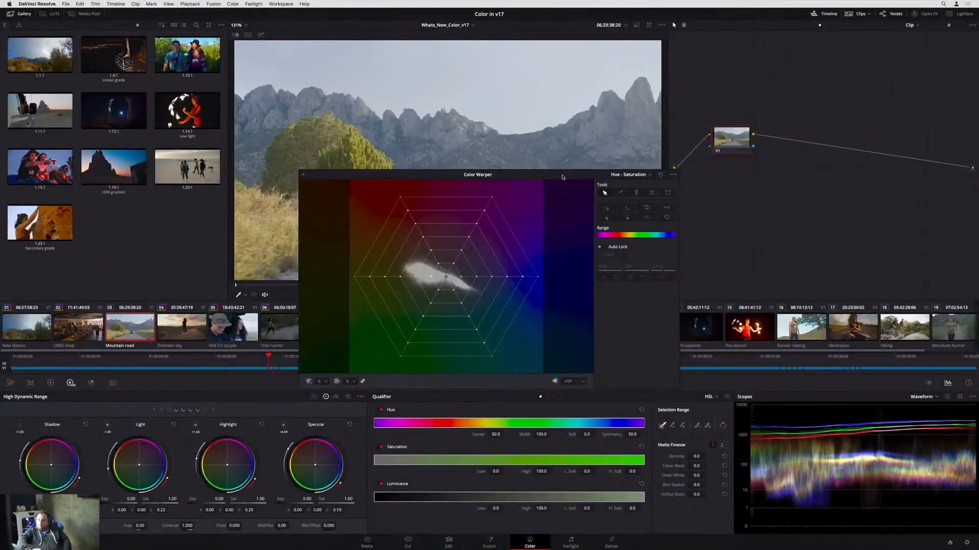
pyautogui.moveTo(485, 174); pyautogui.dragTo(420, 288)
pyautogui.moveTo(614, 502); pyautogui.dragTo(668, 541)
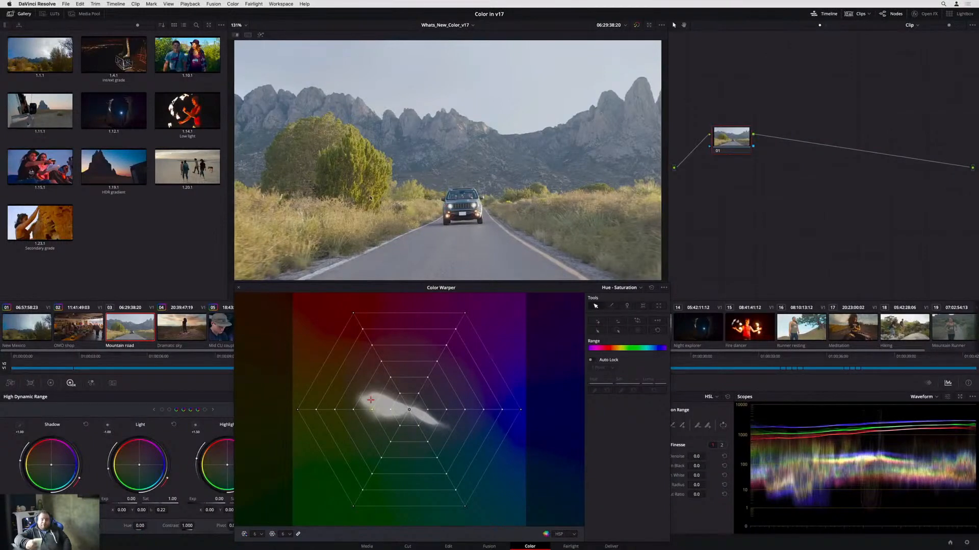
# Warp the foliage toward golden yellow at hue 0.87, saturation 0.70, and a blue grid point toward teal at hue 0.43, saturation 0.95.
pyautogui.moveTo(354, 177)
pyautogui.mouseDown()
pyautogui.moveTo(336, 207)
pyautogui.moveTo(362, 143)
pyautogui.moveTo(328, 155)
pyautogui.mouseUp()
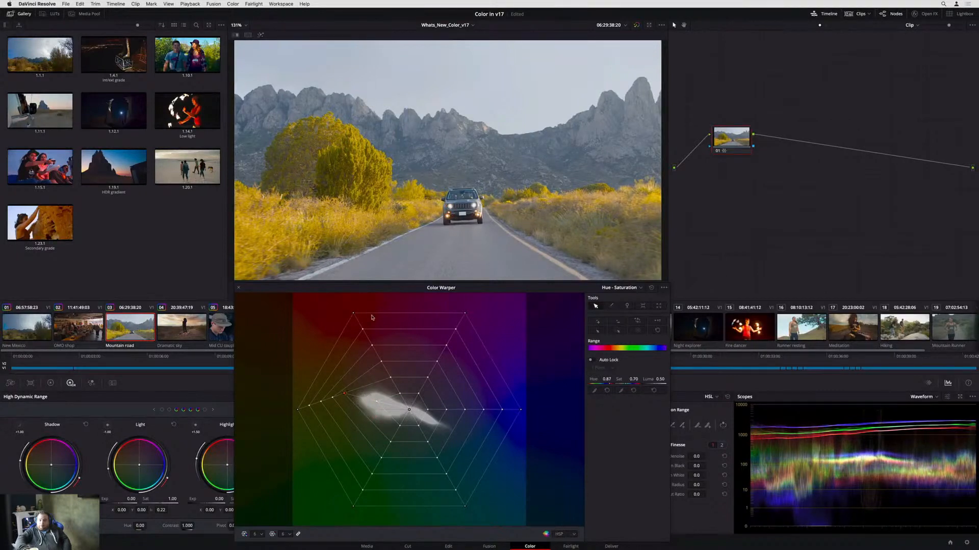
pyautogui.moveTo(466, 411); pyautogui.dragTo(486, 462)
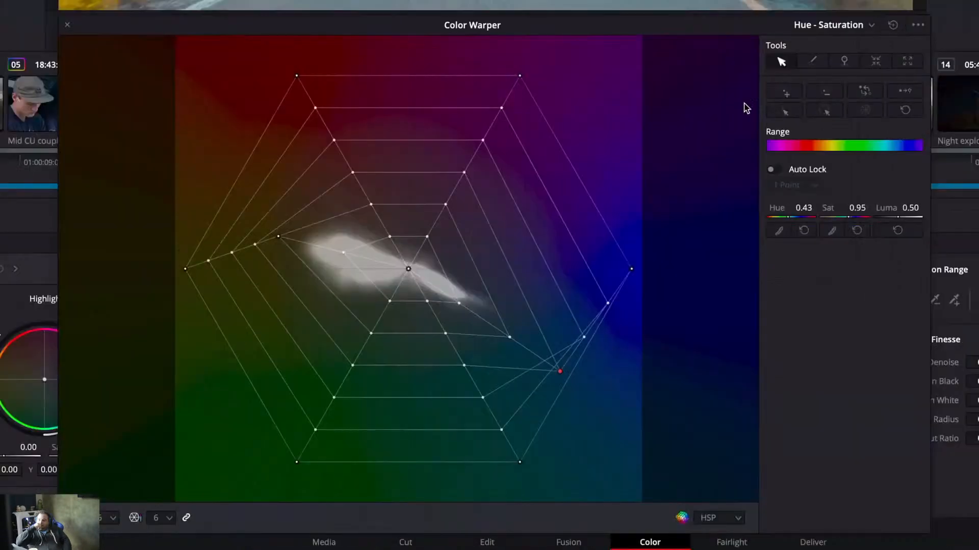
# Switch the Color Warper to Chroma - Luma for the Dramatic sky clip and set the axis angle to 30.78.
pyautogui.click(872, 26)
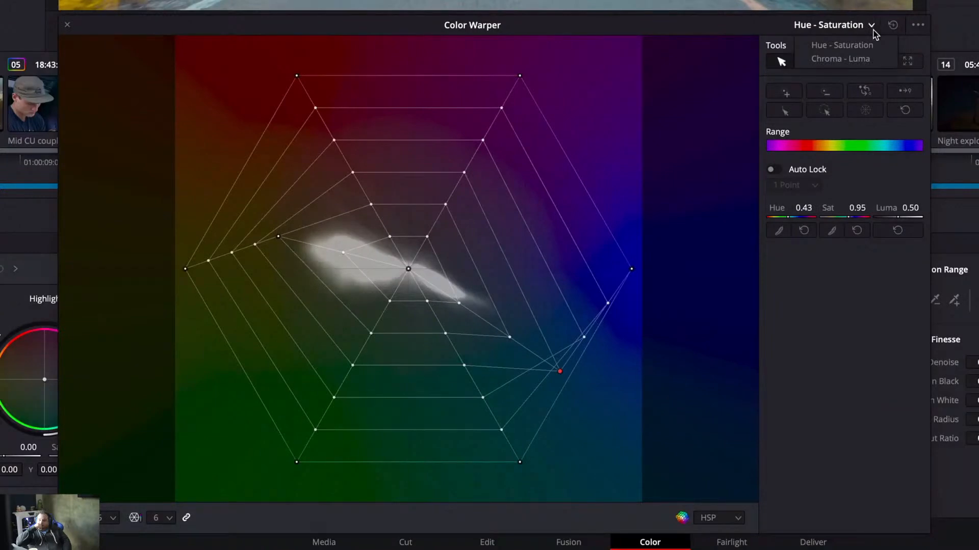
pyautogui.click(880, 62)
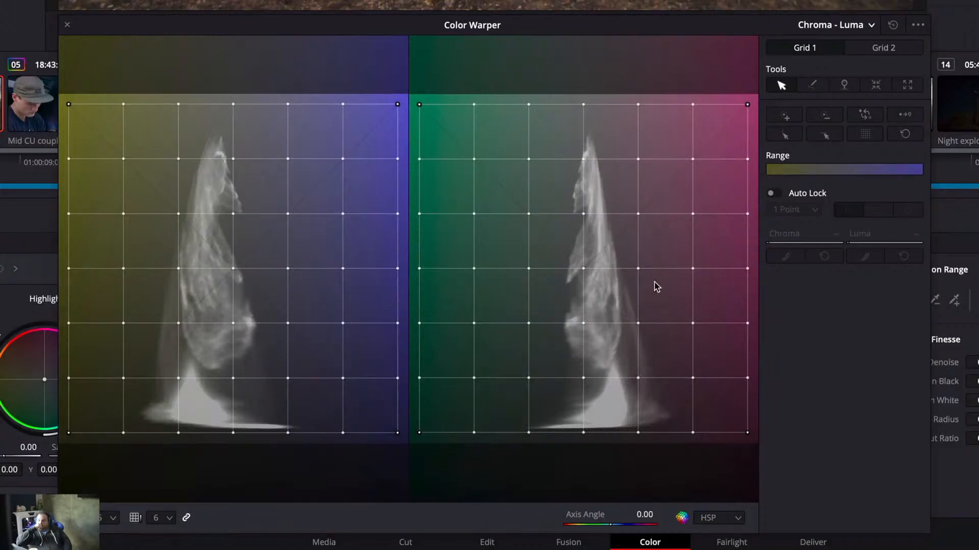
pyautogui.moveTo(640, 514)
pyautogui.mouseDown()
pyautogui.moveTo(669, 514)
pyautogui.moveTo(620, 510)
pyautogui.mouseUp()
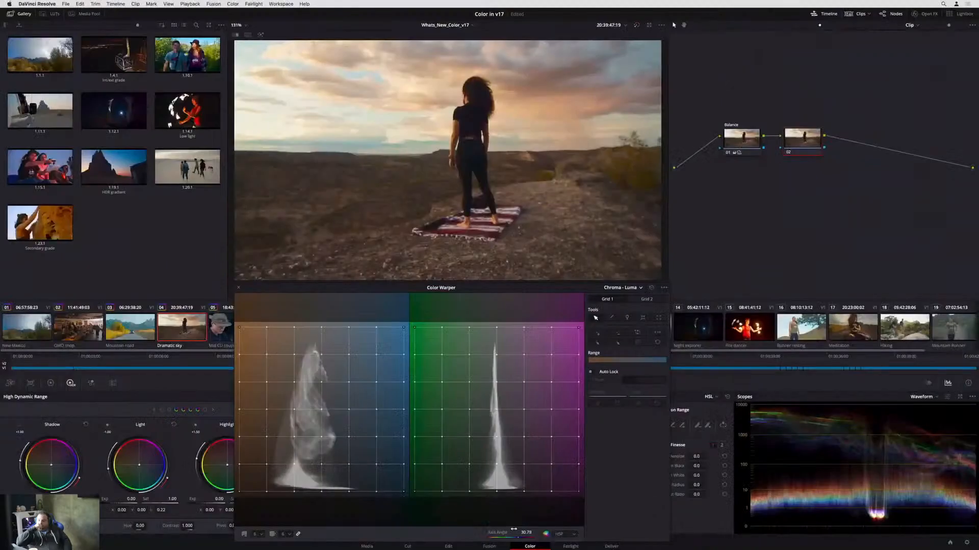
# Try lowering a bright blue point on the first Chroma - Luma grid, and reset the warp.
pyautogui.moveTo(350, 357)
pyautogui.mouseDown()
pyautogui.moveTo(337, 473)
pyautogui.moveTo(350, 360)
pyautogui.mouseUp()
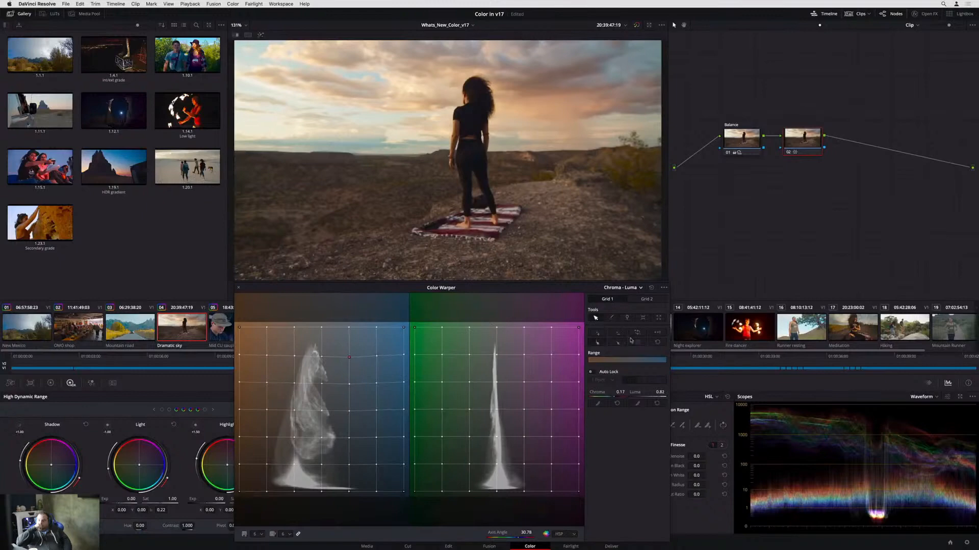
pyautogui.click(651, 289)
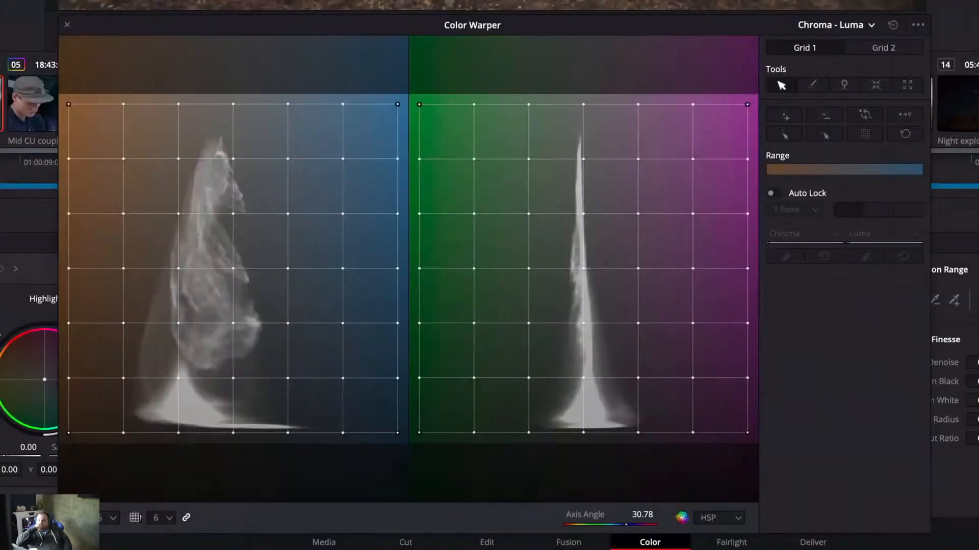
# Raise the Chroma - Luma grid resolution to 12, pin the row below the sky tones, and warp the sky toward deeper blue.
pyautogui.click(116, 520)
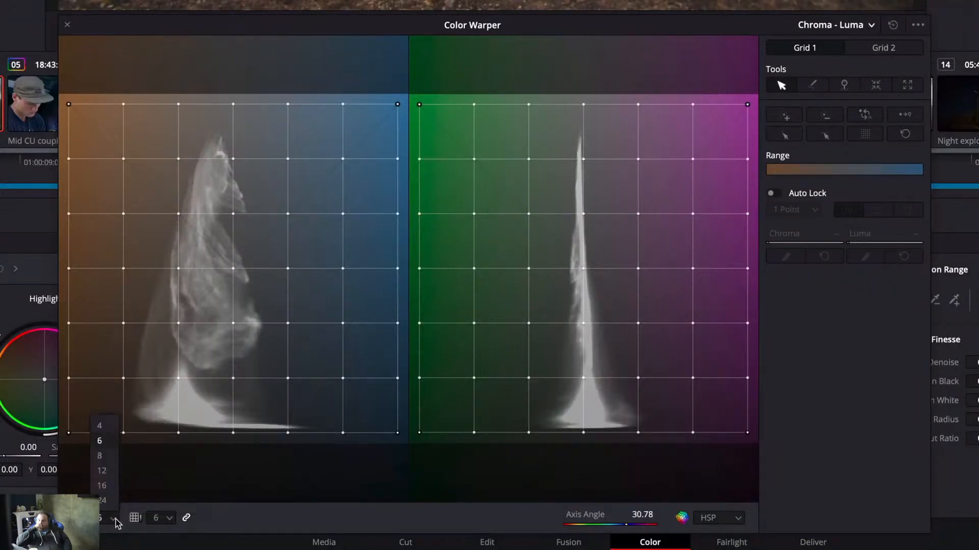
pyautogui.click(107, 472)
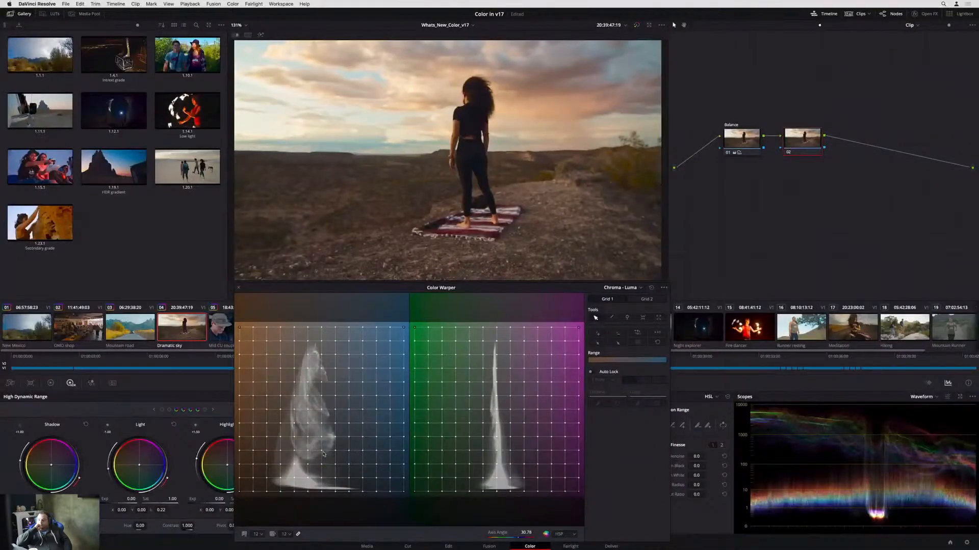
pyautogui.click(322, 452)
pyautogui.click(657, 335)
pyautogui.click(656, 335)
pyautogui.moveTo(335, 398); pyautogui.dragTo(358, 447)
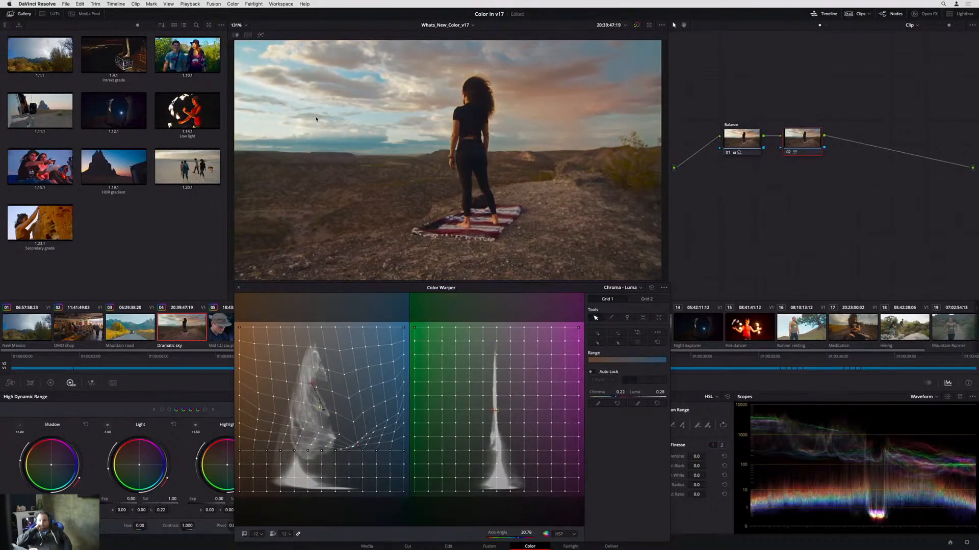
# Warp the bright clouds toward golden orange, compare the grade with the second node disabled and enabled, and close the expanded Color Warper.
pyautogui.moveTo(304, 57); pyautogui.dragTo(291, 47)
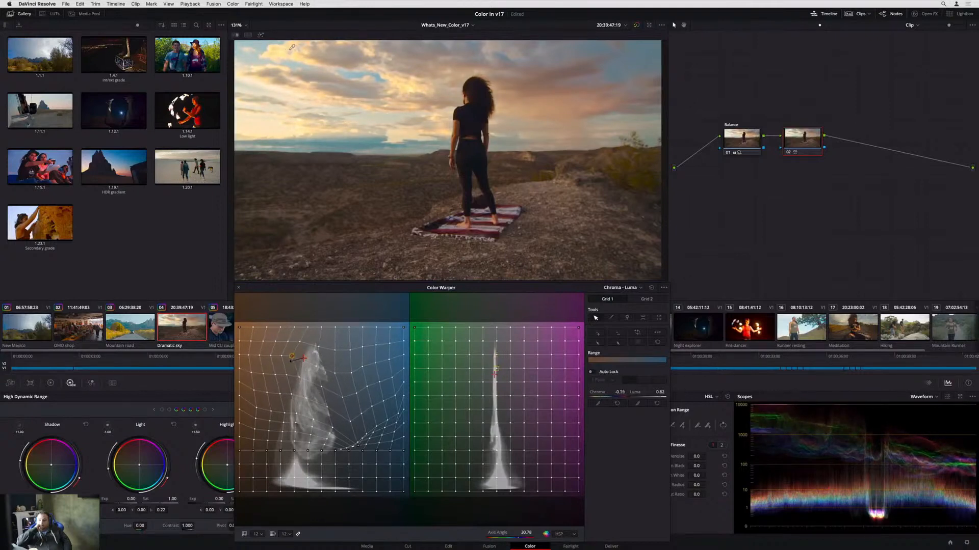
pyautogui.hotkey('ctrl', 'd')
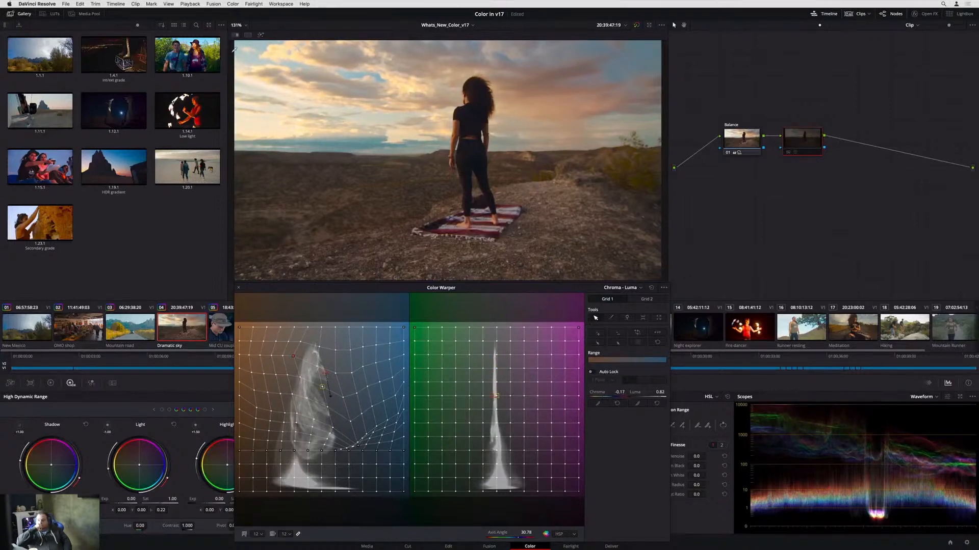
pyautogui.hotkey('ctrl', 'd')
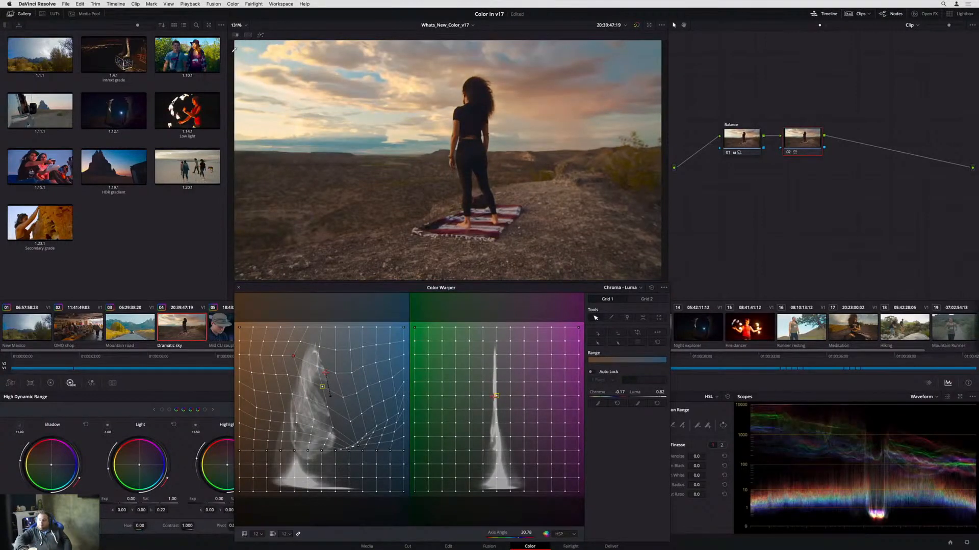
pyautogui.click(238, 288)
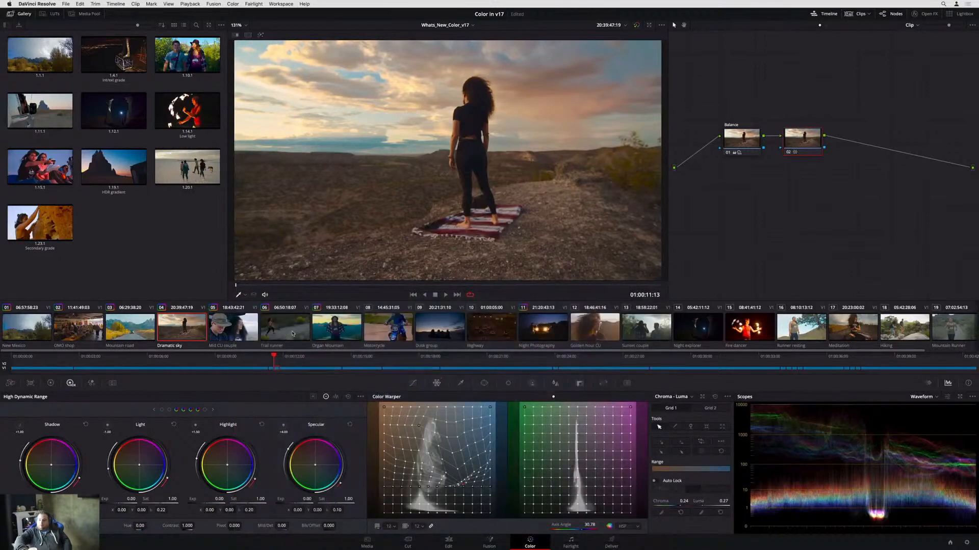
# Create a Person Magic Mask on the Trail runner clip with a stroke on the runner's head, and show the mask overlay.
pyautogui.click(292, 333)
pyautogui.click(532, 384)
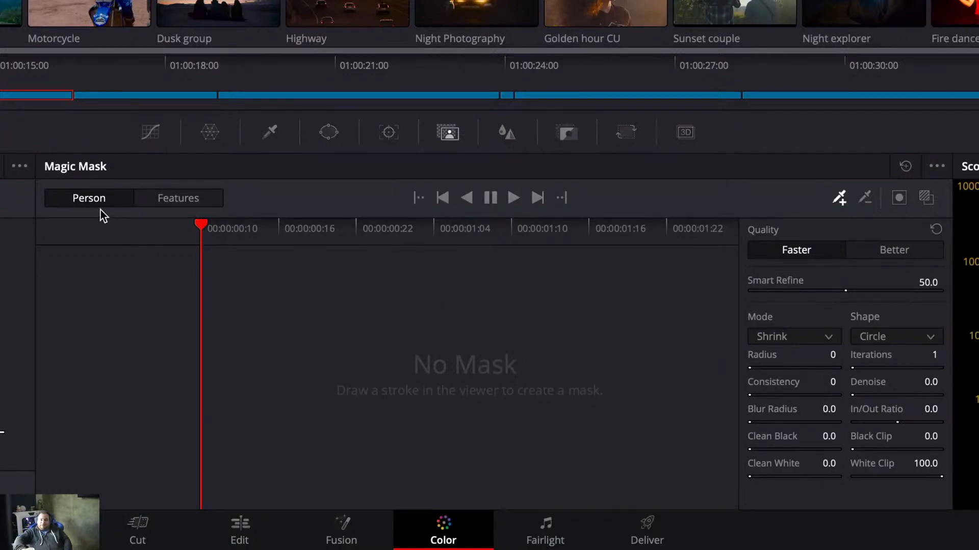
pyautogui.click(166, 201)
pyautogui.click(172, 233)
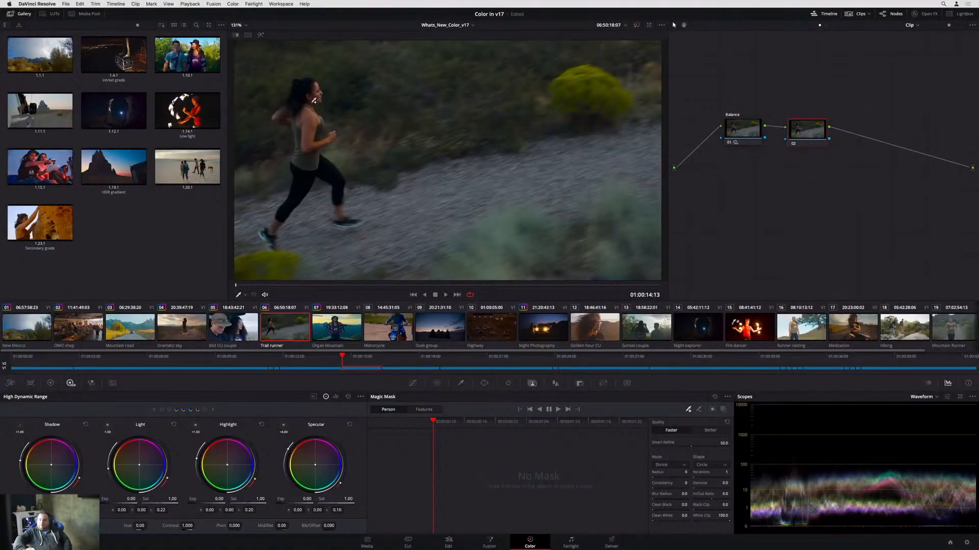
pyautogui.moveTo(313, 103); pyautogui.dragTo(311, 107)
pyautogui.click(722, 411)
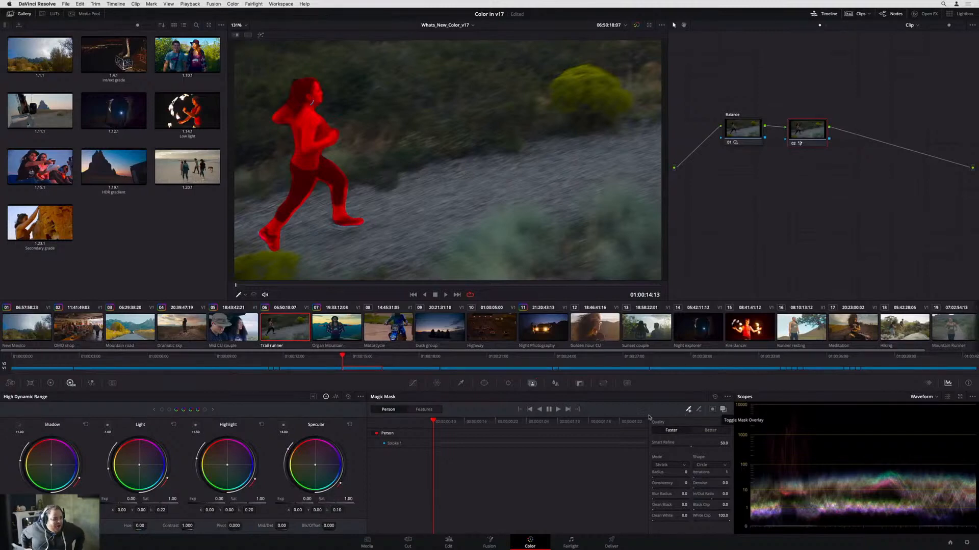
# Track the runner's mask forward through the clip, refine it with Blur Radius 40.0 and Better quality, and play back the clip.
pyautogui.click(557, 410)
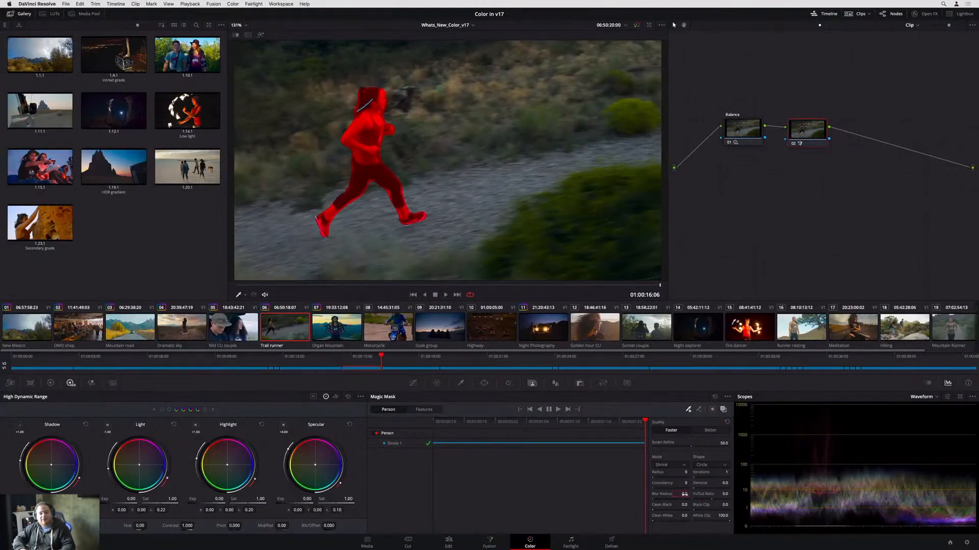
pyautogui.moveTo(684, 494); pyautogui.dragTo(681, 494)
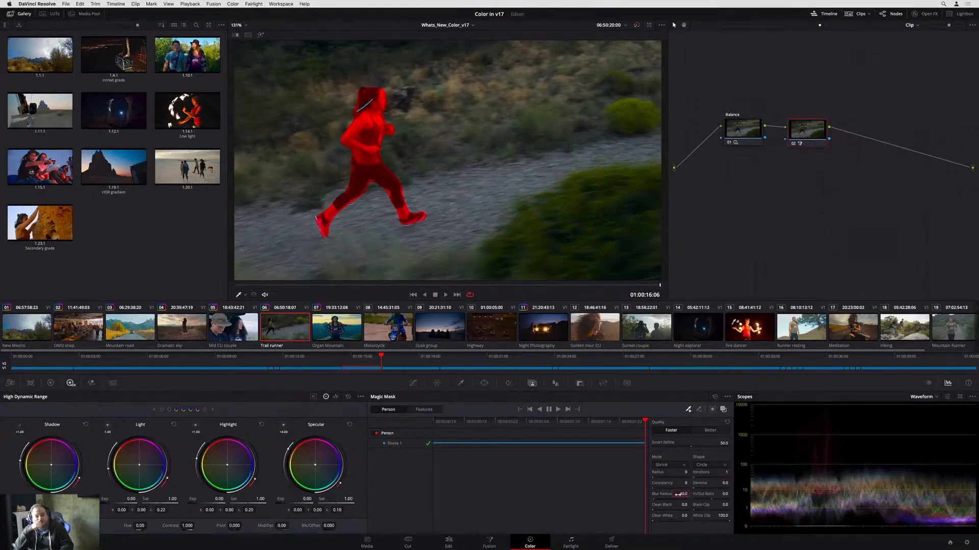
pyautogui.click(711, 431)
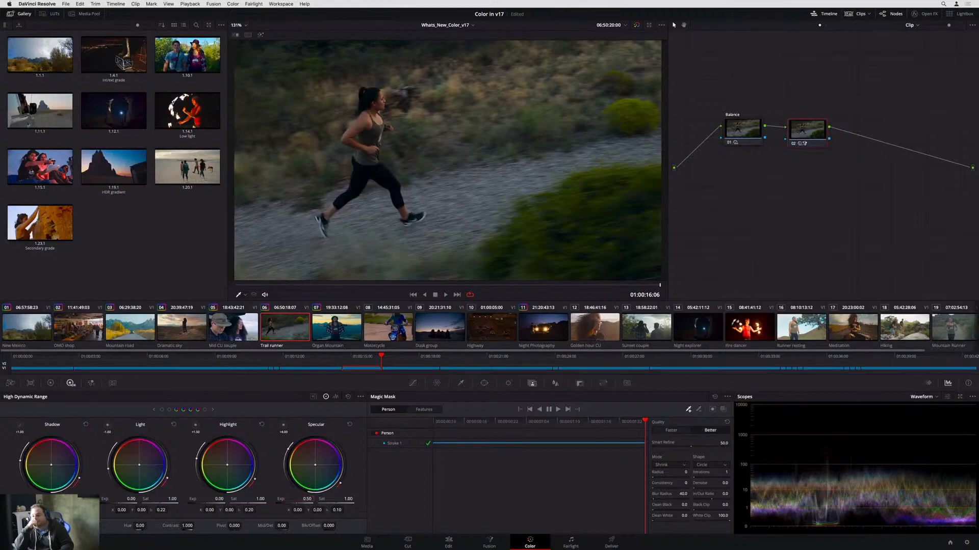
pyautogui.press('space')
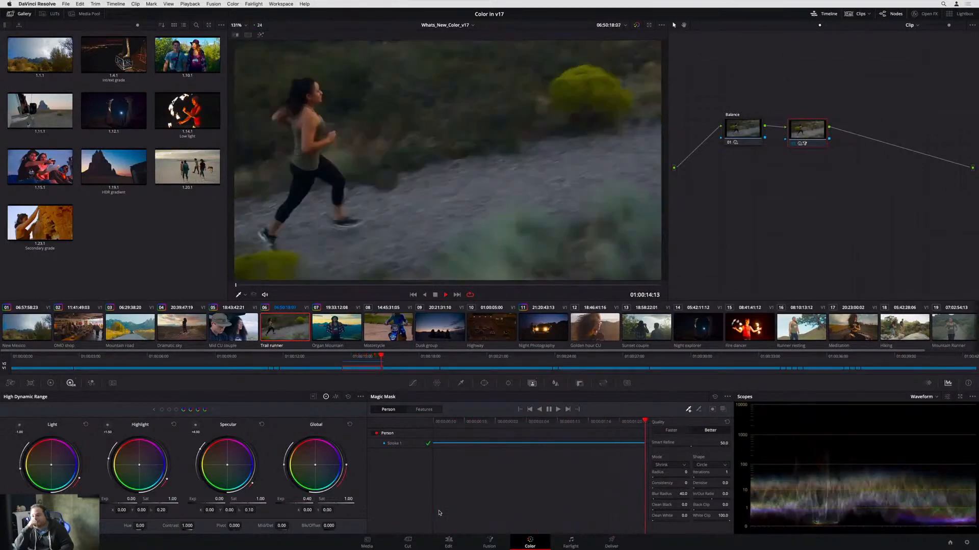
pyautogui.press('space')
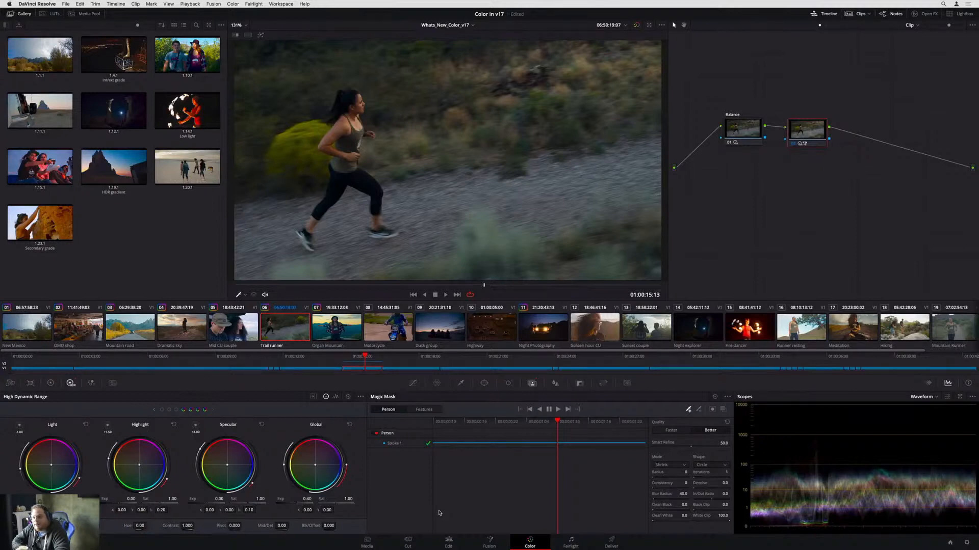
# Invert the runner's mask, turn the background monochrome with the RGB Mixer, and play back the clip without the mask overlay.
pyautogui.click(723, 409)
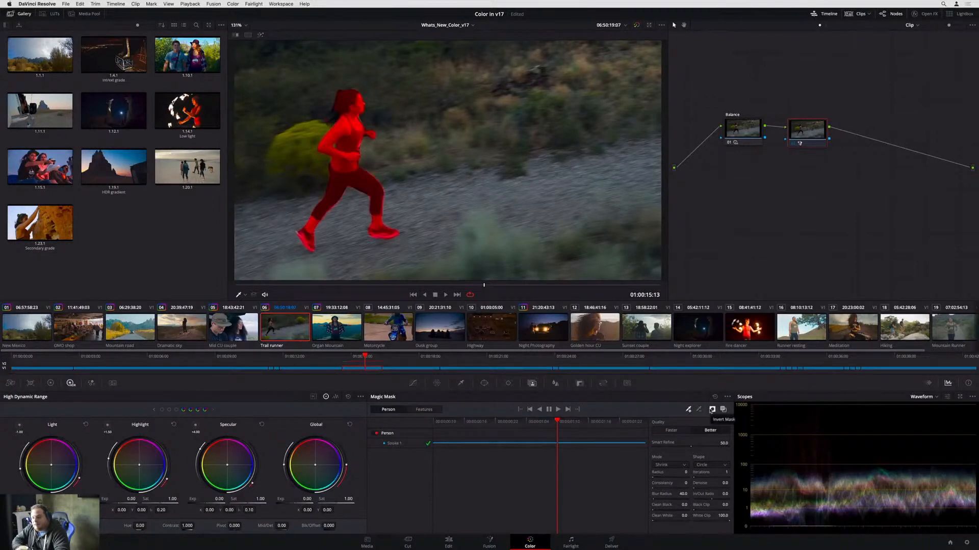
pyautogui.click(712, 409)
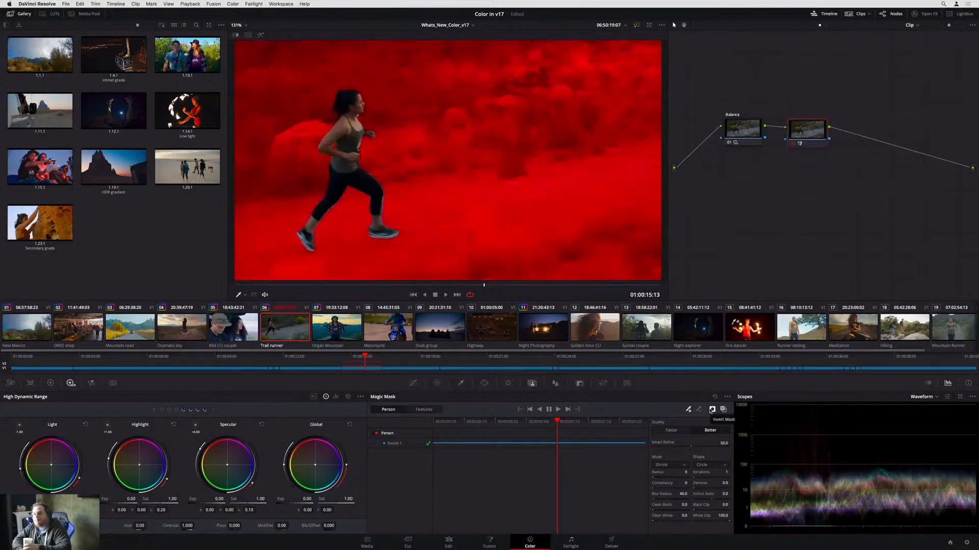
pyautogui.click(91, 384)
pyautogui.click(274, 526)
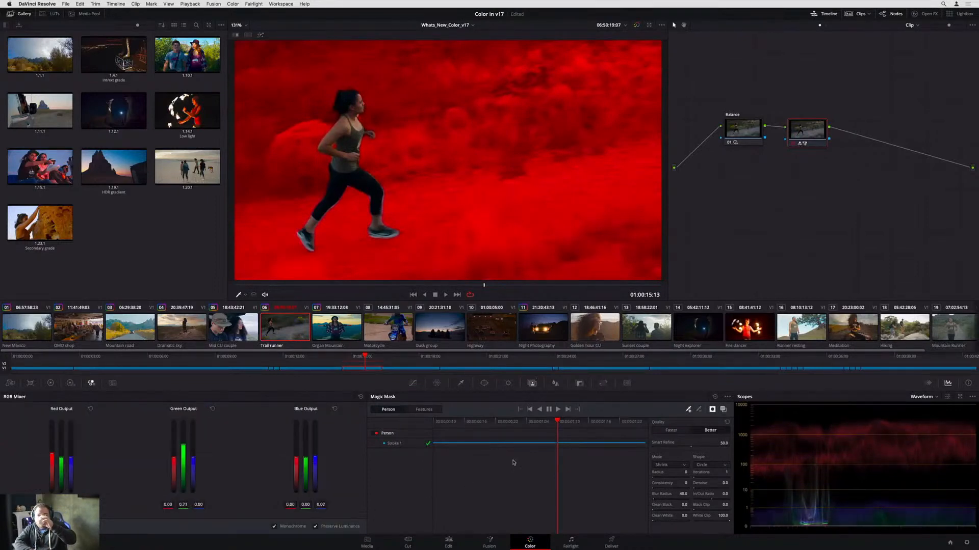
pyautogui.click(724, 410)
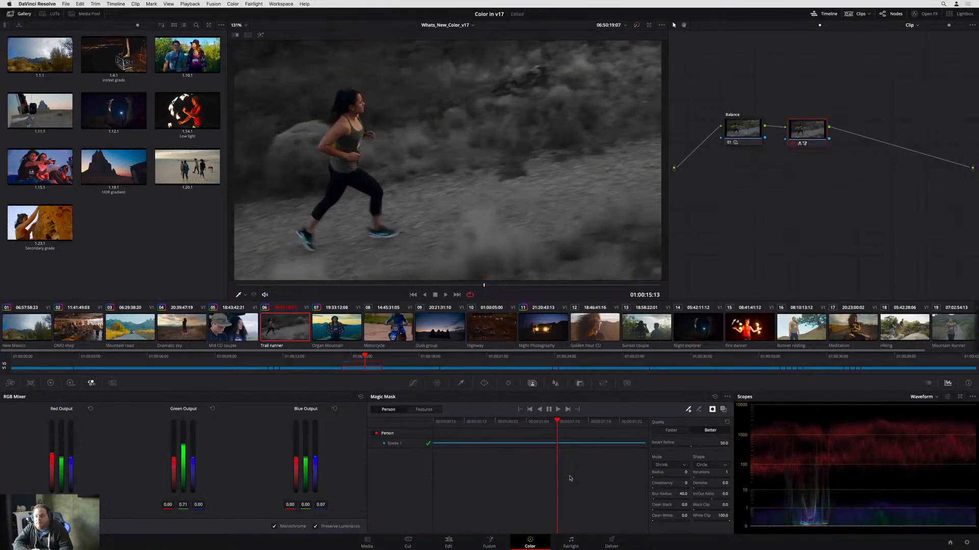
pyautogui.press('space')
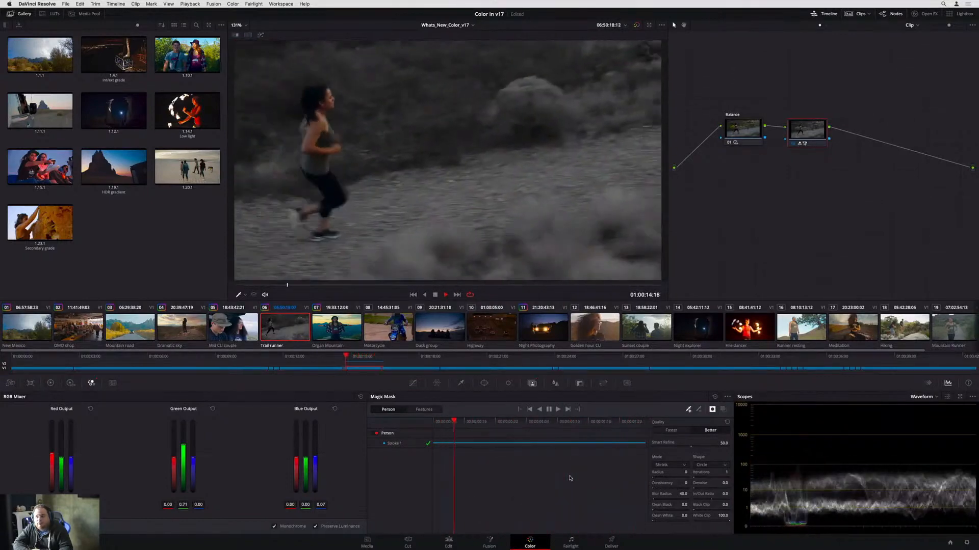
pyautogui.press('space')
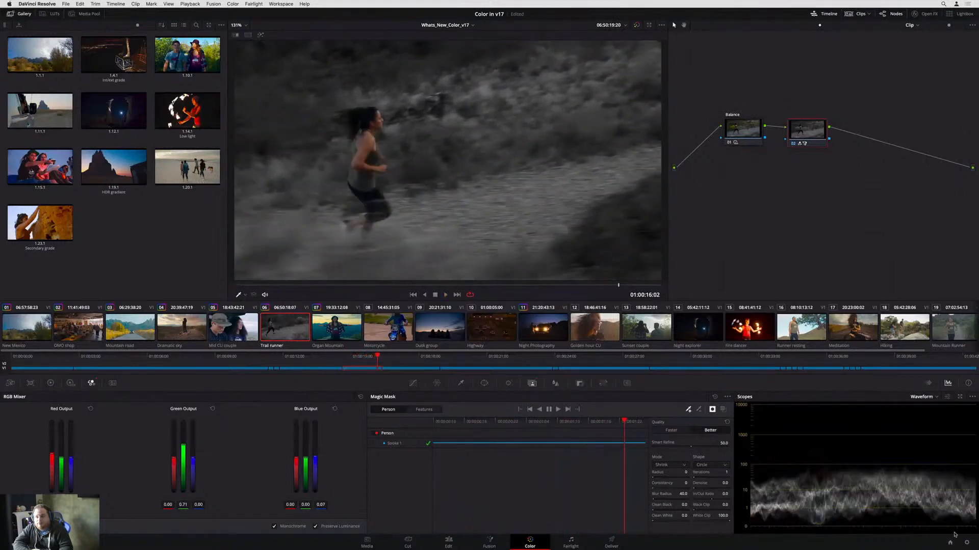
# Set the project's color science to DaVinci YRGB Color Managed, trying the HDR P3 Broadcast preset before choosing DaVinci Wide Gamut.
pyautogui.hotkey('shift', '9')
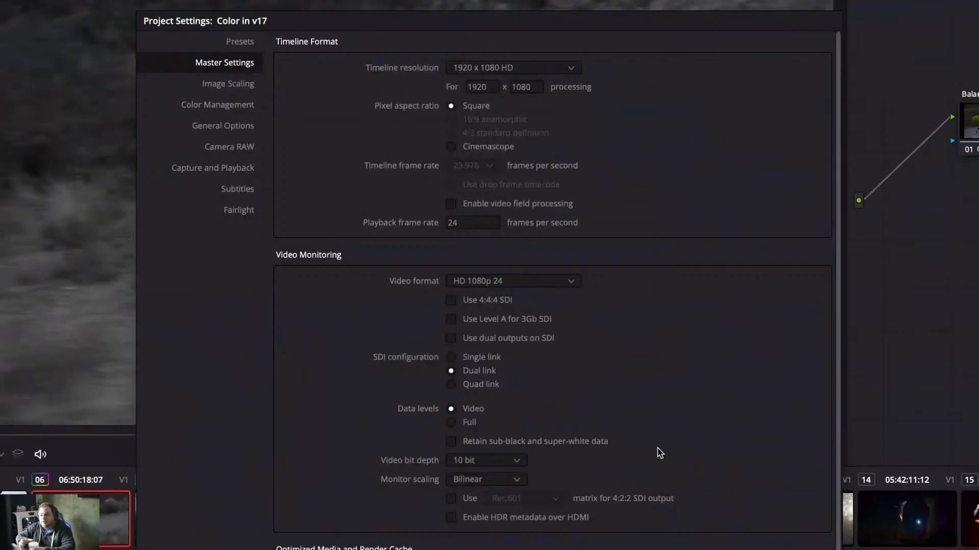
pyautogui.click(246, 104)
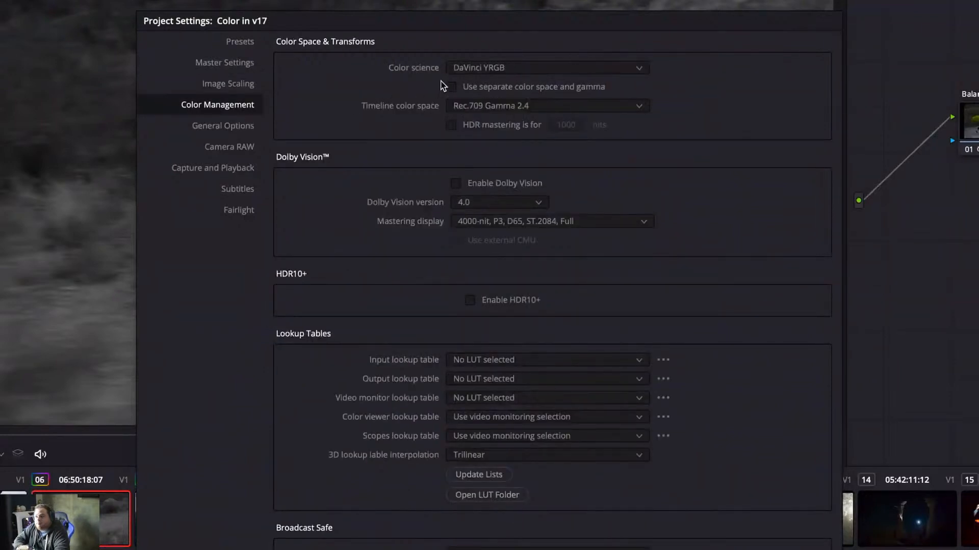
pyautogui.click(485, 71)
pyautogui.click(515, 100)
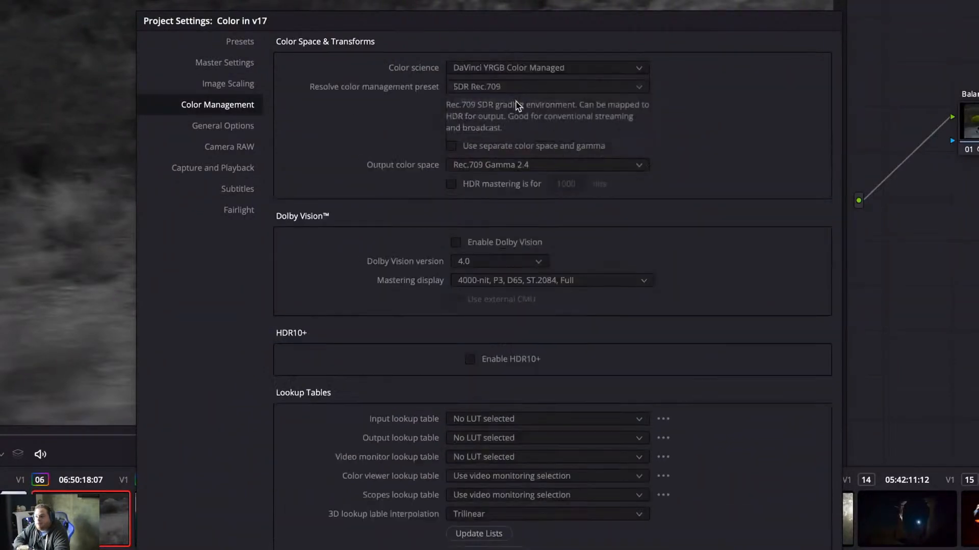
pyautogui.click(512, 90)
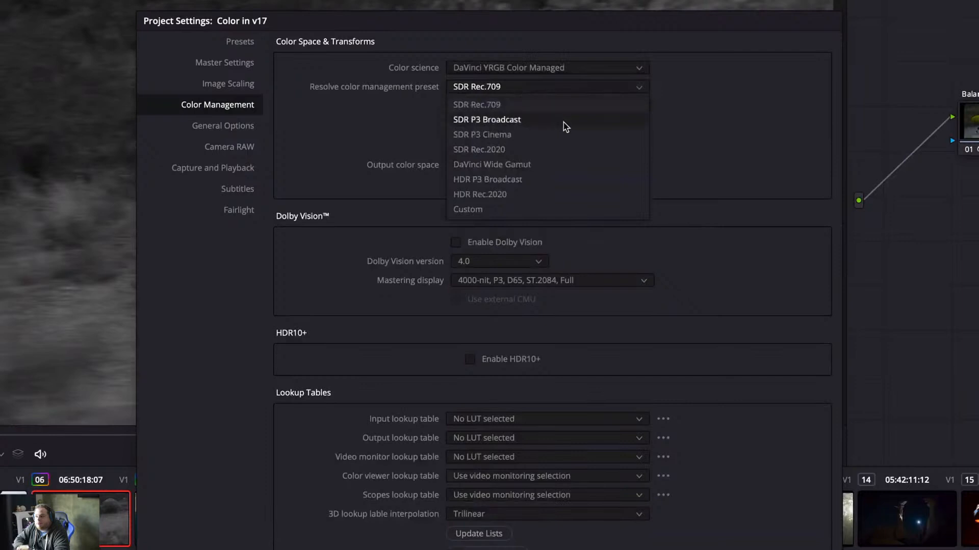
pyautogui.click(562, 180)
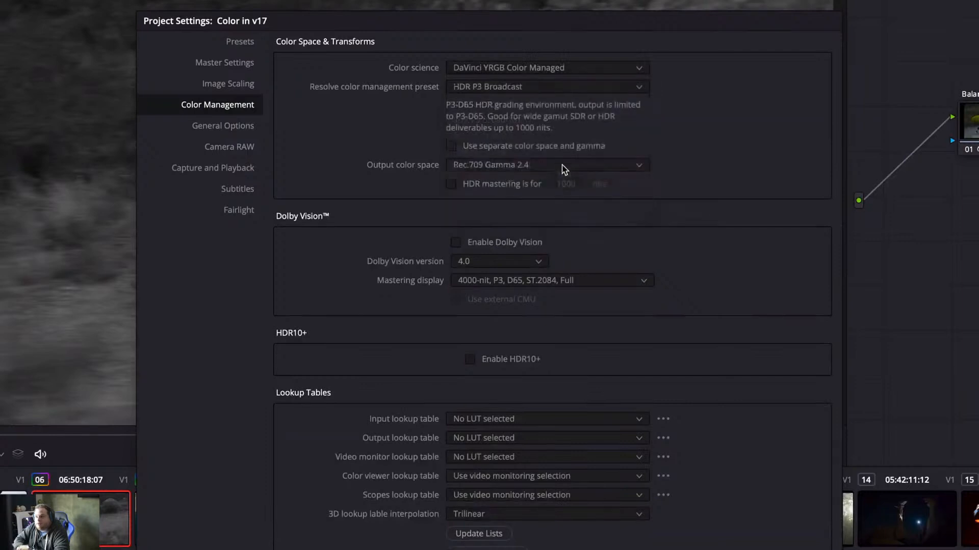
pyautogui.click(561, 87)
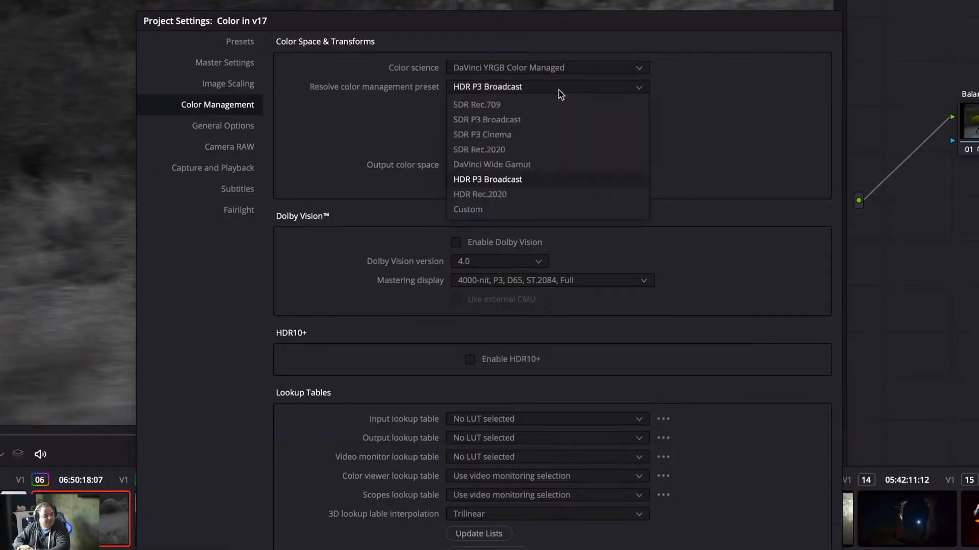
pyautogui.click(565, 164)
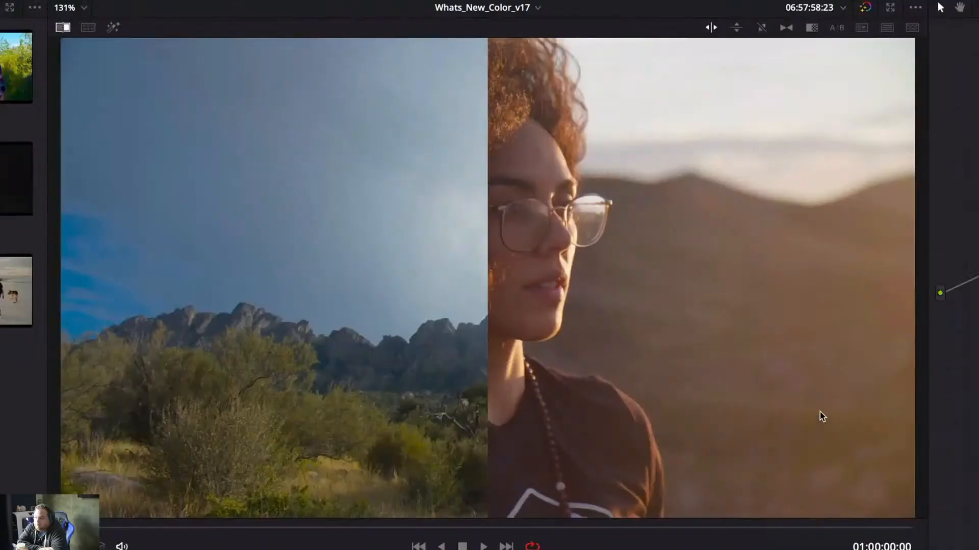
# Compare the New Mexico and Golden hour CU clips using diagonal, horizontal-strip and checkerboard wipes.
pyautogui.click(763, 30)
pyautogui.click(887, 27)
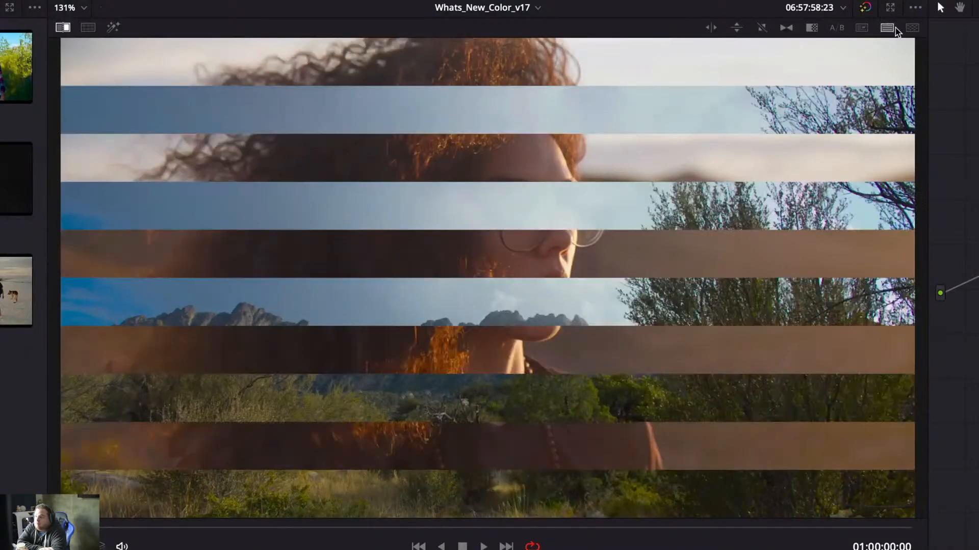
pyautogui.click(913, 28)
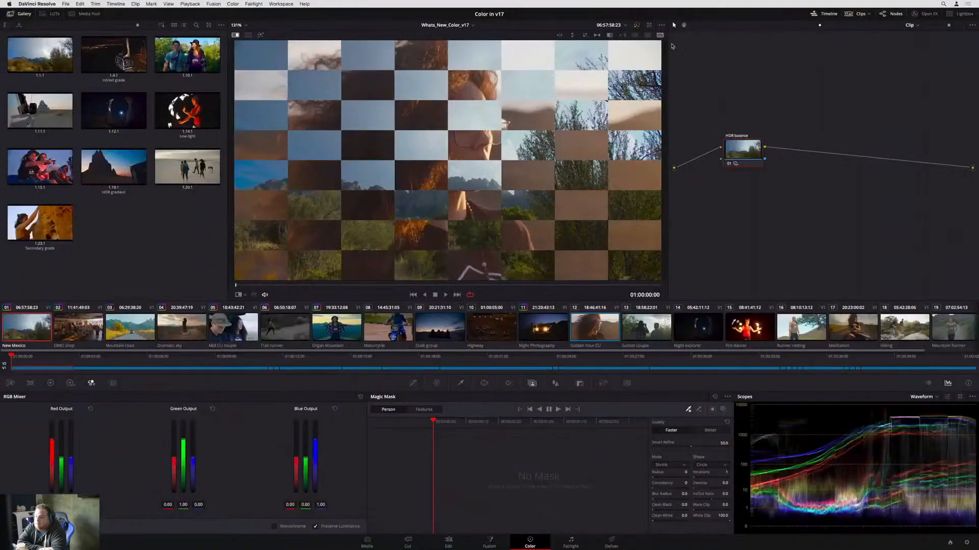
# Start a new smart filter for the clips and set it to show in all projects.
pyautogui.click(861, 14)
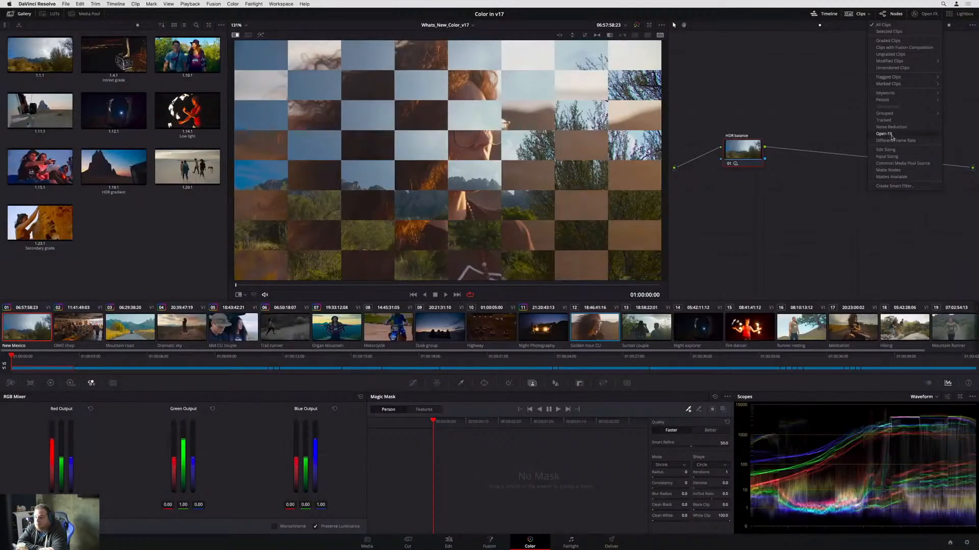
pyautogui.click(894, 186)
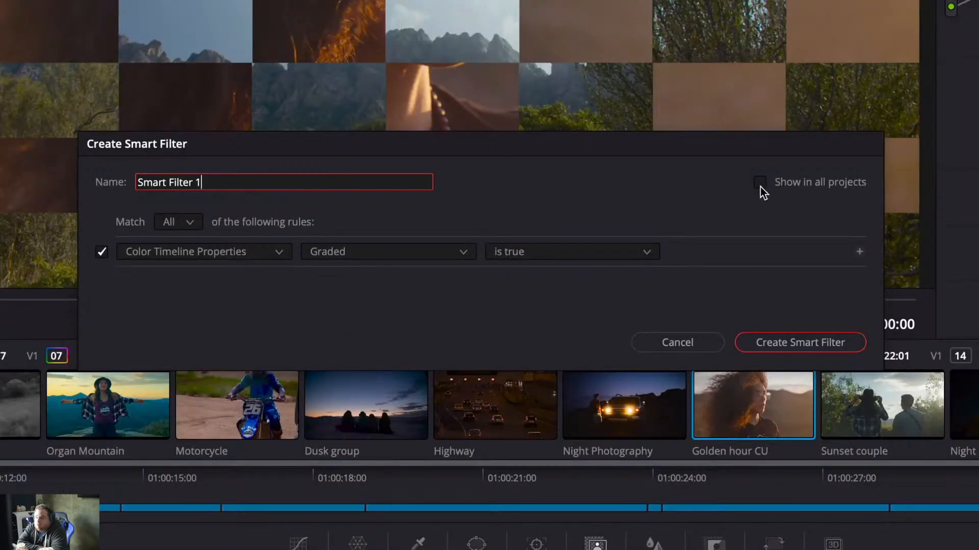
pyautogui.click(760, 183)
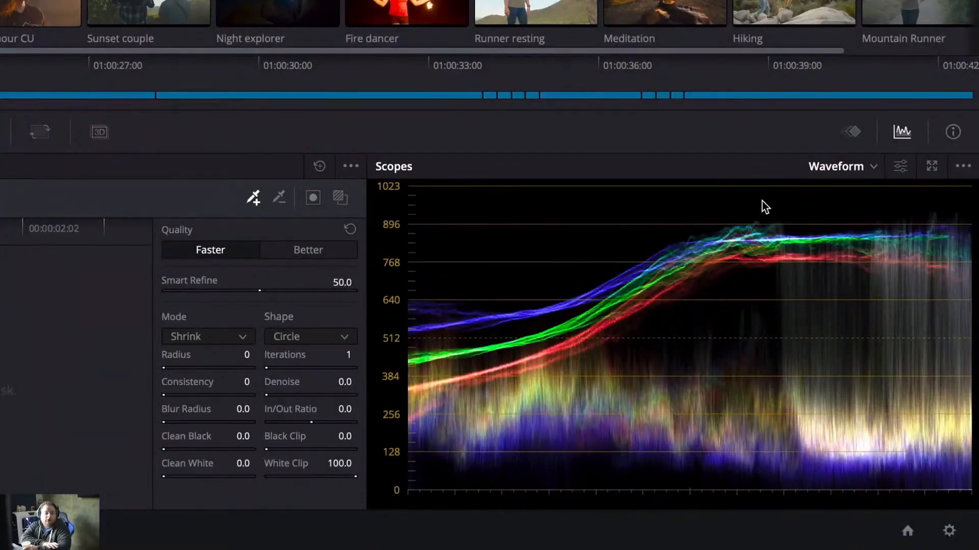
# Set the waveform scale style to HDR (ST.2084/HLG), and expand the scopes into a floating nine-scope layout.
pyautogui.click(961, 175)
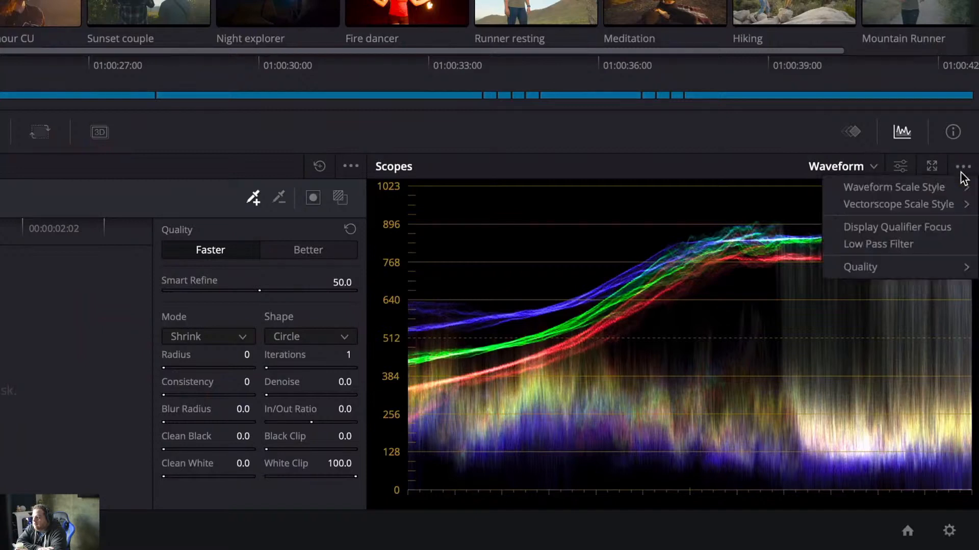
pyautogui.moveTo(940, 186)
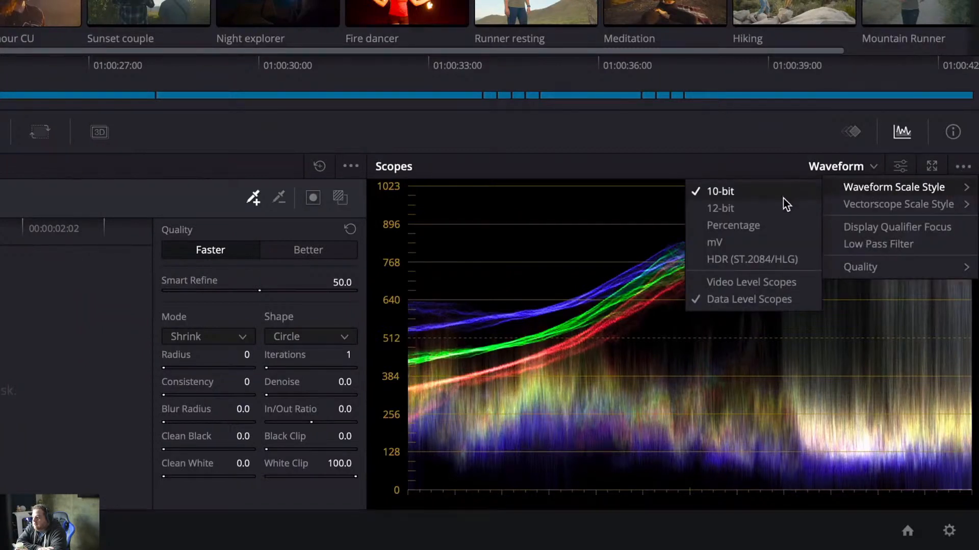
pyautogui.click(810, 261)
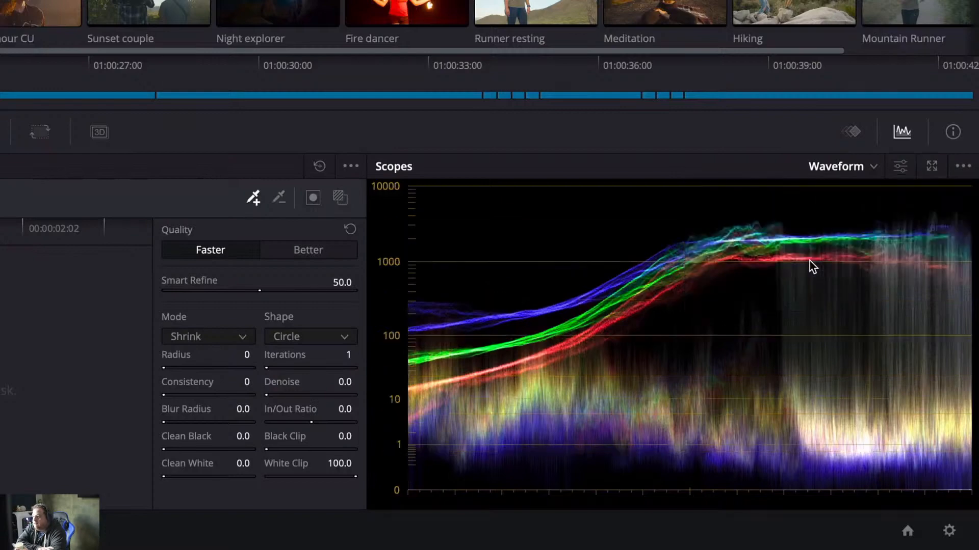
pyautogui.click(933, 166)
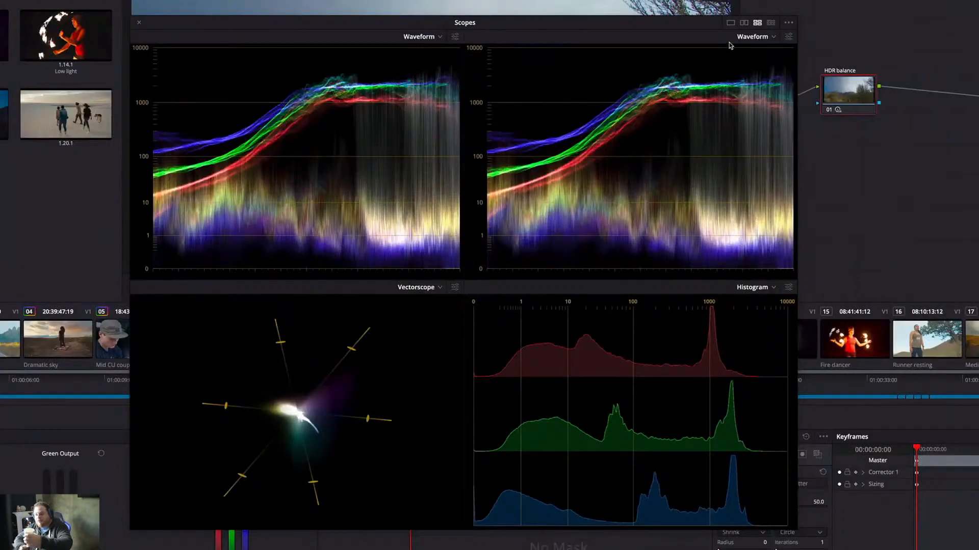
pyautogui.click(770, 23)
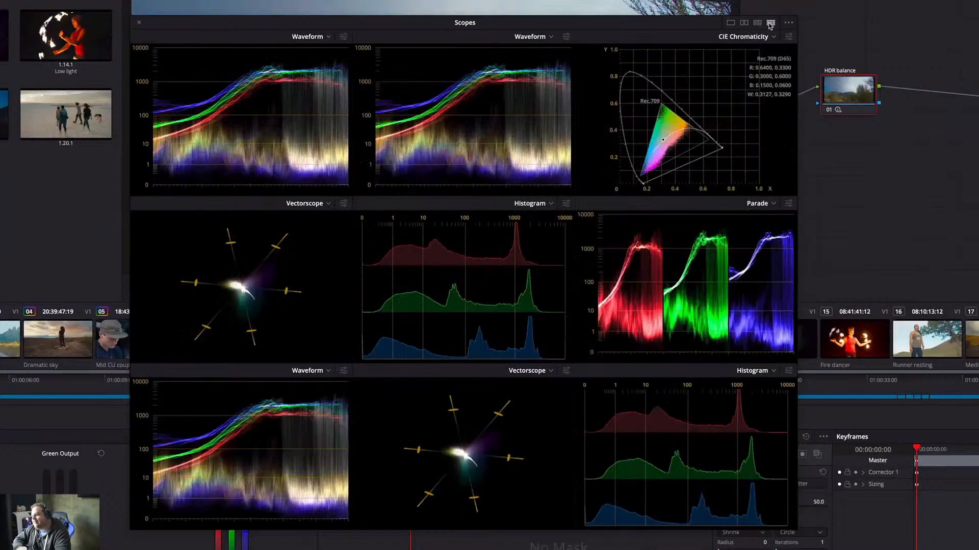
# Set the first waveform scope to display only Y with a brighter trace, and close the floating scopes window.
pyautogui.click(344, 36)
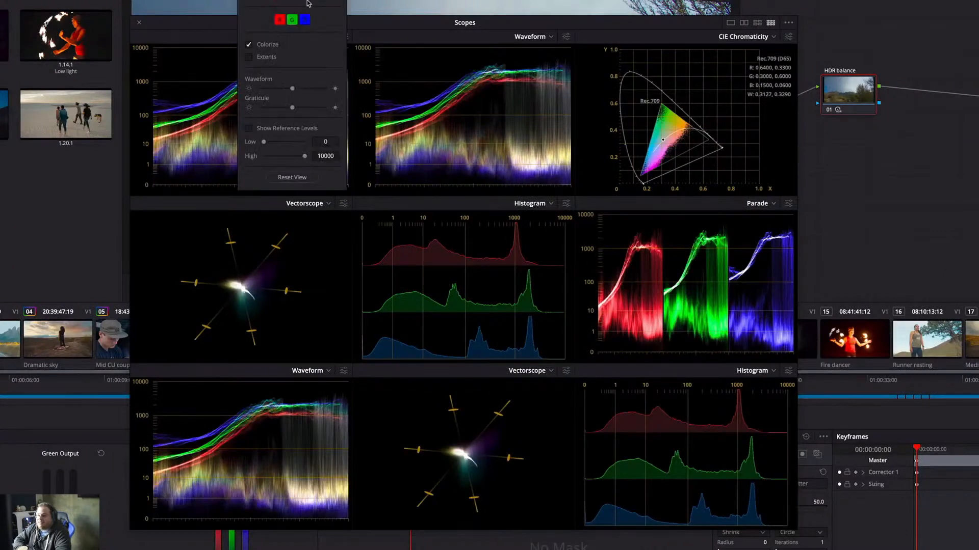
pyautogui.click(369, 22)
pyautogui.moveTo(398, 93); pyautogui.dragTo(421, 93)
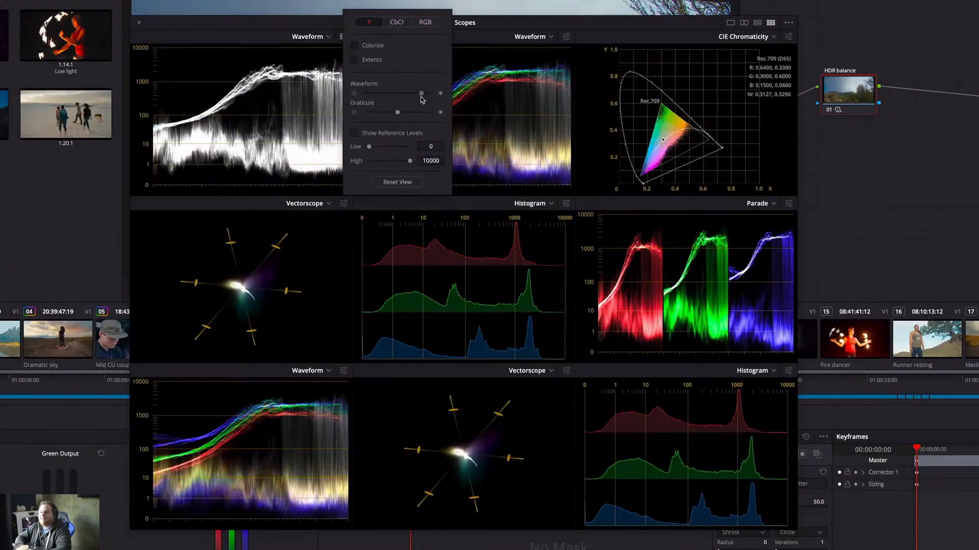
pyautogui.click(256, 36)
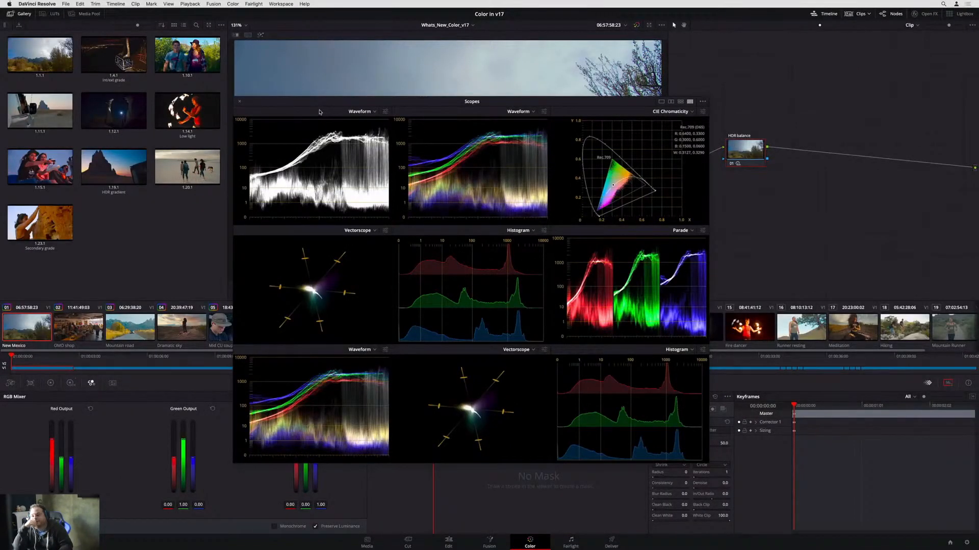
pyautogui.click(239, 102)
# Lower the luminance of the least saturated areas in the Dusk group clip to about 0.63 with a Sat Vs Lum curve.
pyautogui.click(51, 383)
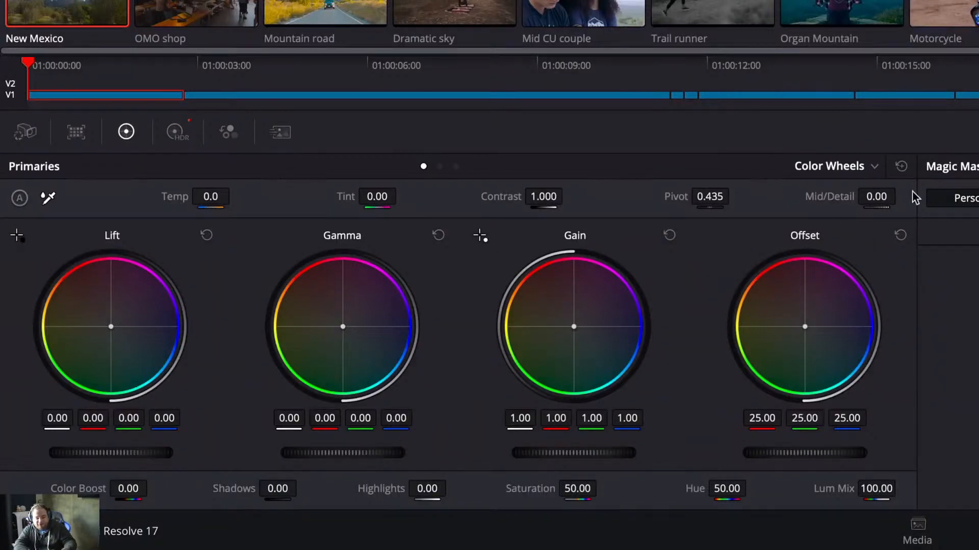
pyautogui.click(441, 326)
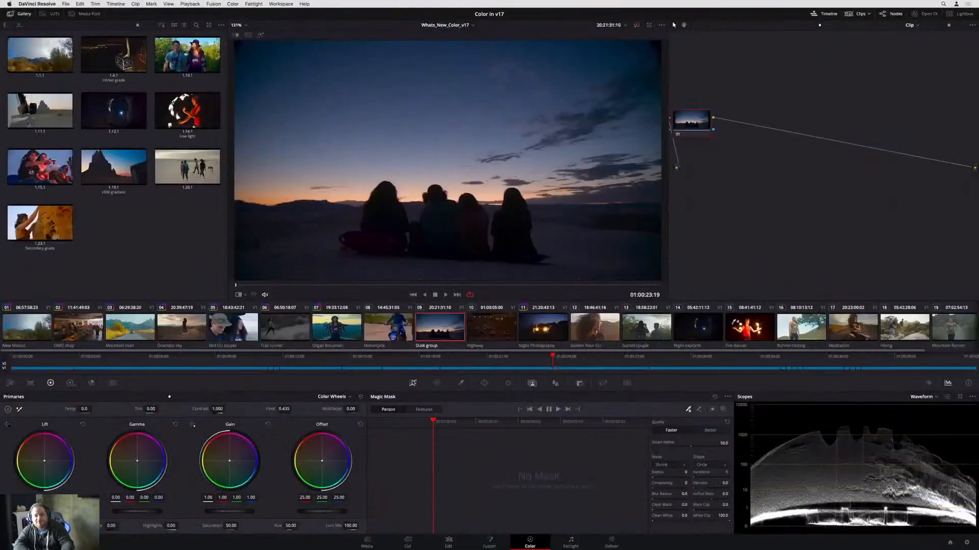
pyautogui.click(413, 383)
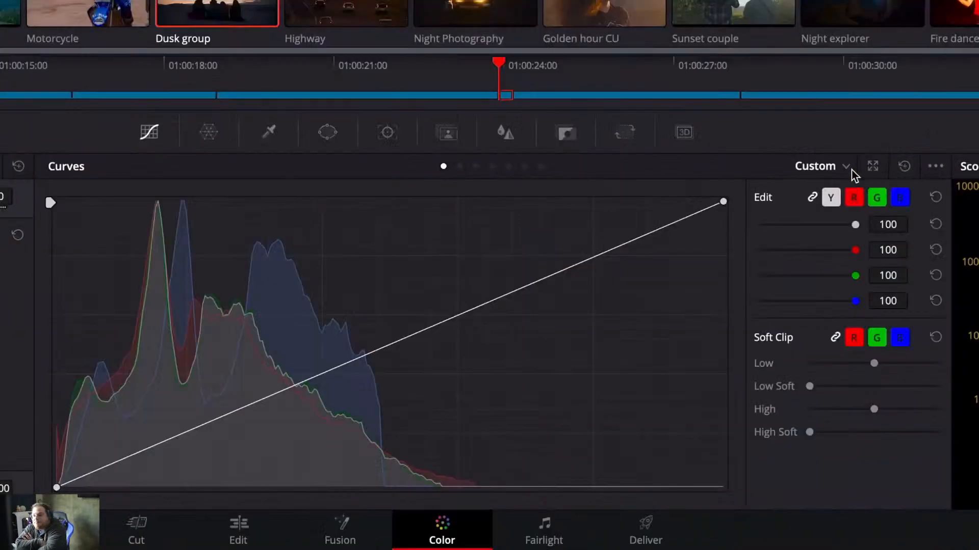
pyautogui.click(692, 396)
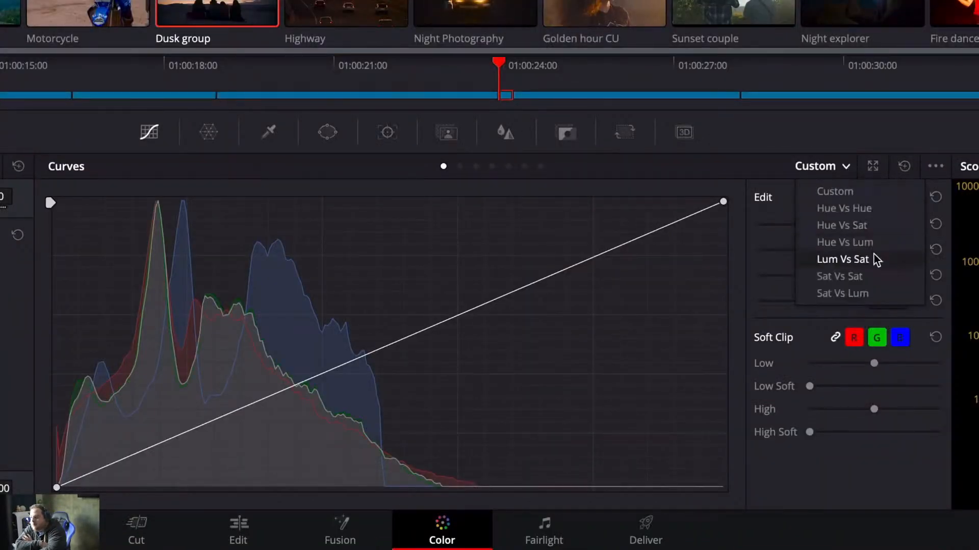
pyautogui.click(876, 290)
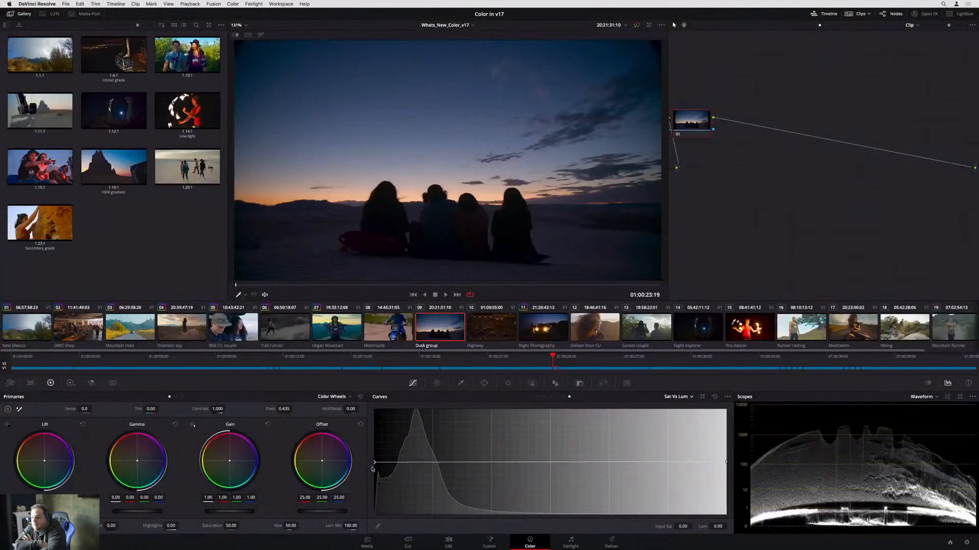
pyautogui.moveTo(374, 463); pyautogui.dragTo(376, 481)
# Enlarge the Sat Vs Lum curve in a floating window, add a control point at about saturation 0.12 and luminance 0.98, and close the window.
pyautogui.click(703, 397)
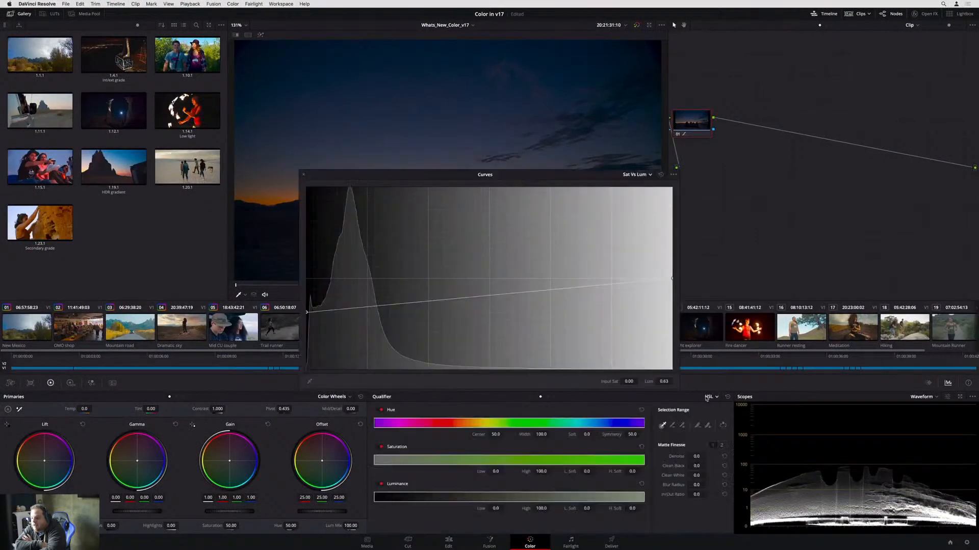
pyautogui.moveTo(565, 175); pyautogui.dragTo(465, 289)
pyautogui.moveTo(579, 382); pyautogui.dragTo(851, 381)
pyautogui.moveTo(340, 420); pyautogui.dragTo(358, 396)
pyautogui.click(205, 290)
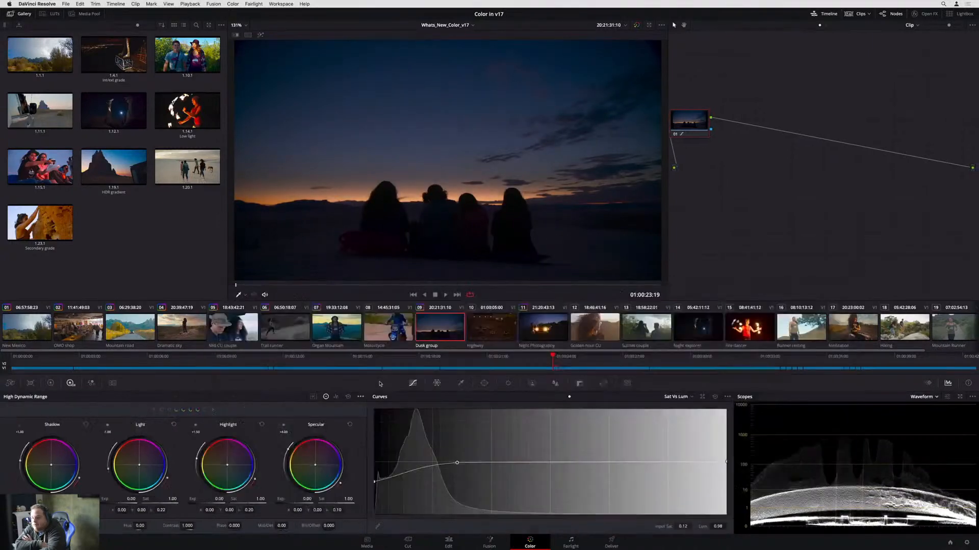
# With the Highway clip selected and the LUT browser open, add /Users/BMD/Desktop/LUTs as a LUT location in the general system preferences and save.
pyautogui.click(478, 327)
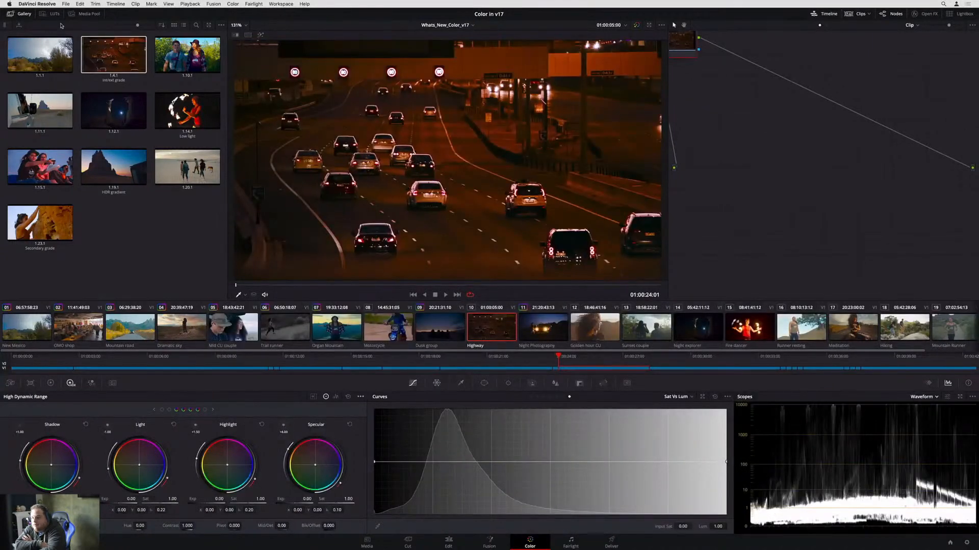
pyautogui.click(54, 14)
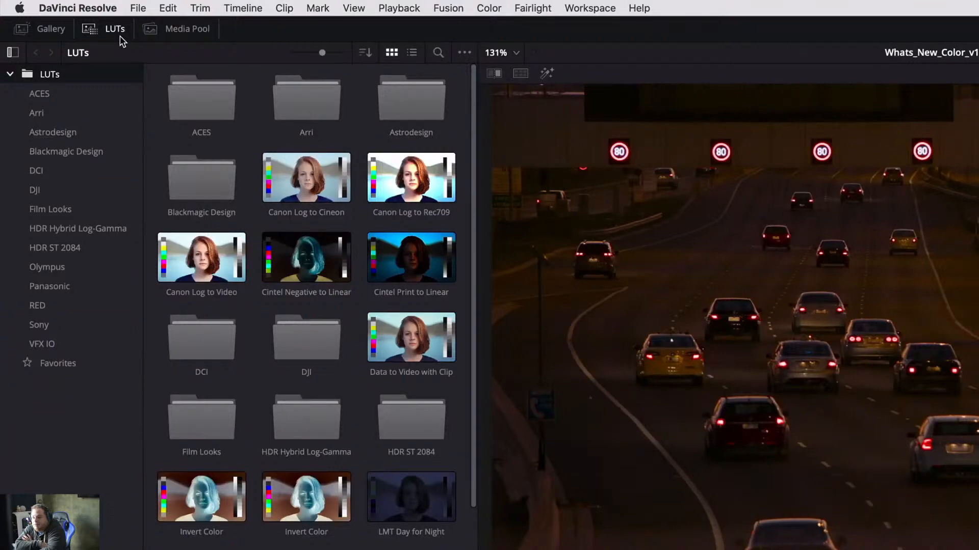
pyautogui.click(69, 8)
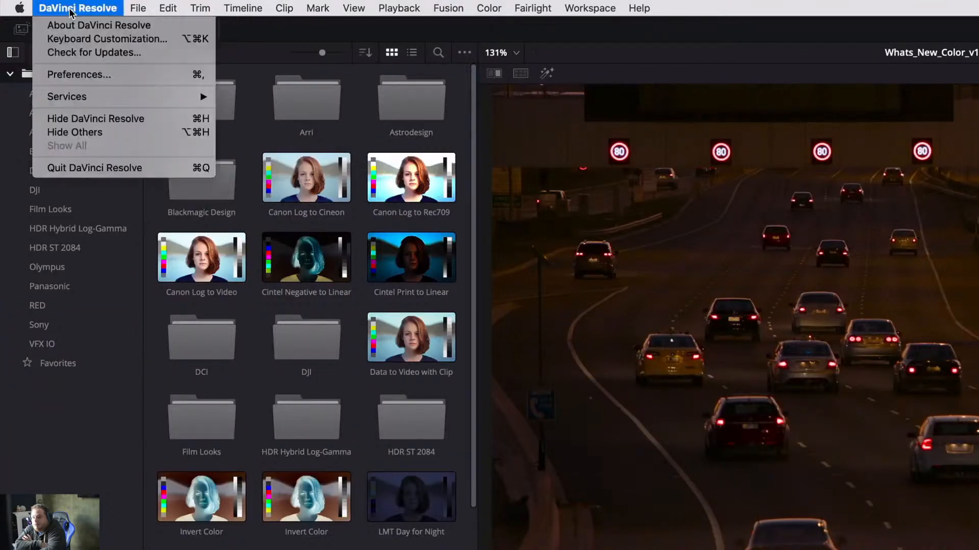
pyautogui.click(77, 77)
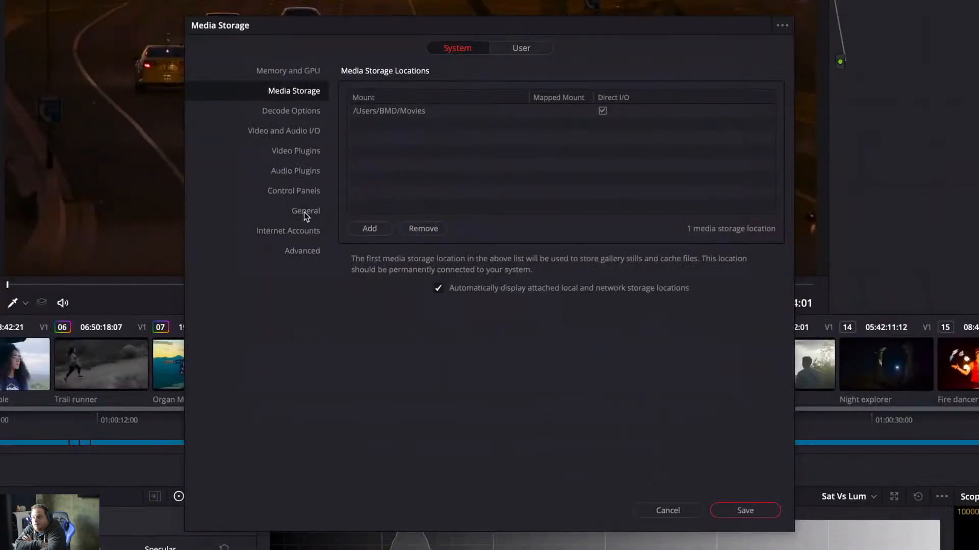
pyautogui.click(848, 525)
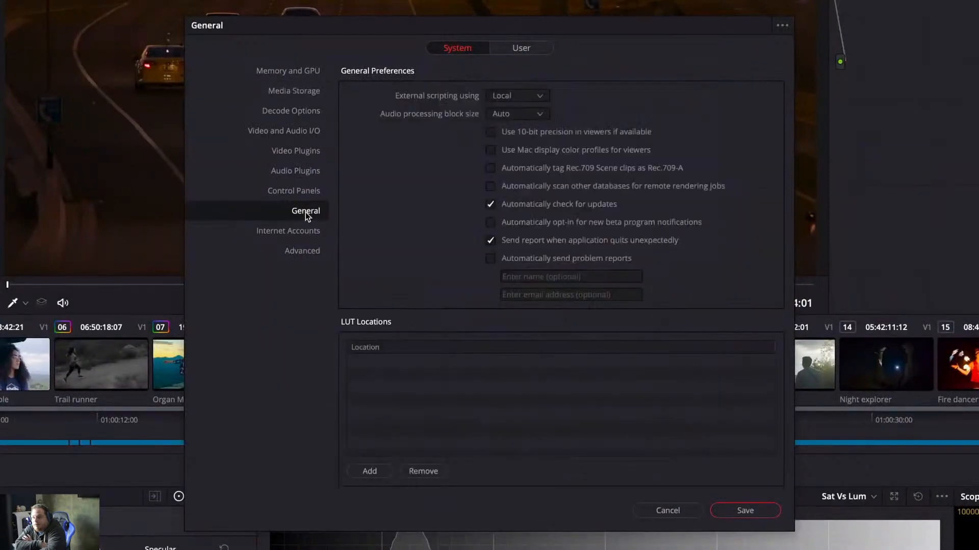
pyautogui.click(371, 471)
pyautogui.click(379, 91)
pyautogui.click(714, 335)
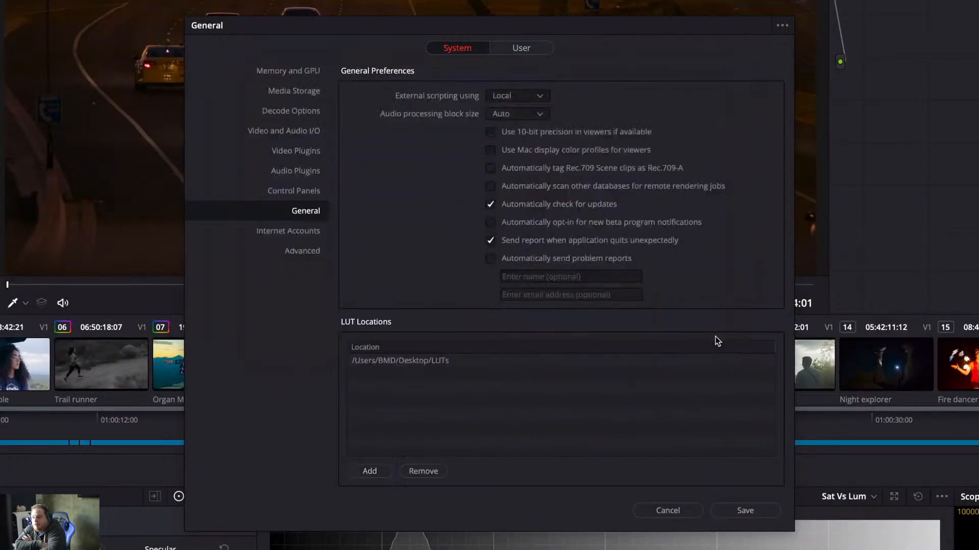
pyautogui.click(734, 511)
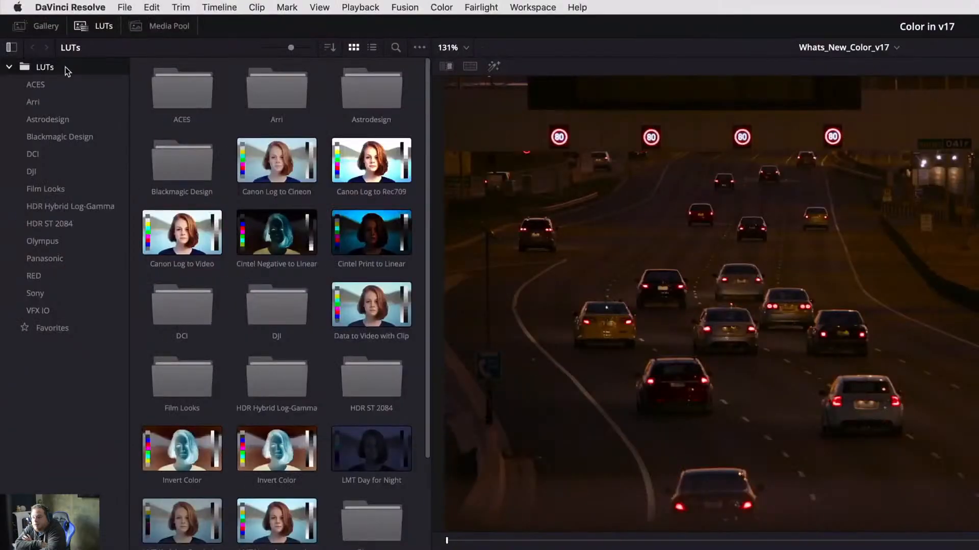
# Refresh the LUT library and open its 2020 Looks folder.
pyautogui.rightClick(65, 69)
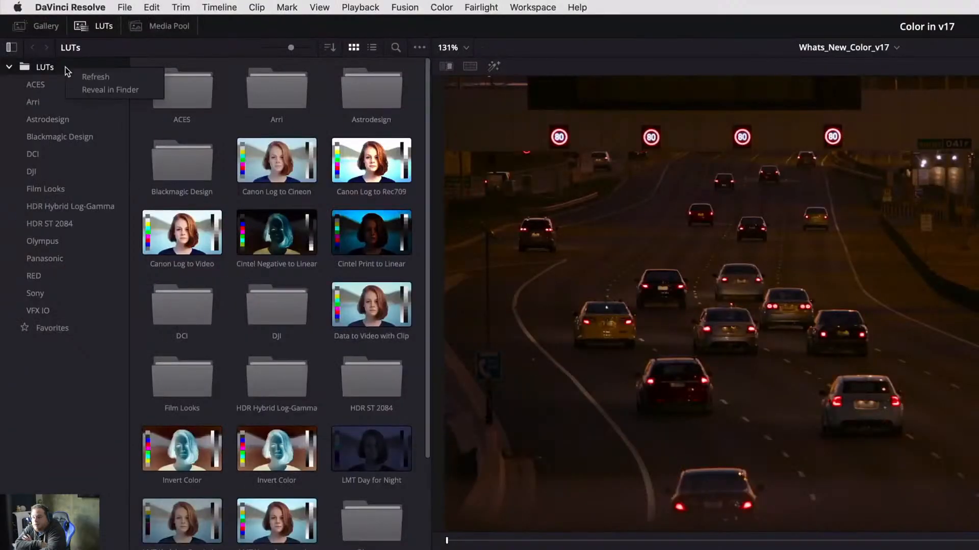
pyautogui.click(119, 77)
pyautogui.click(57, 86)
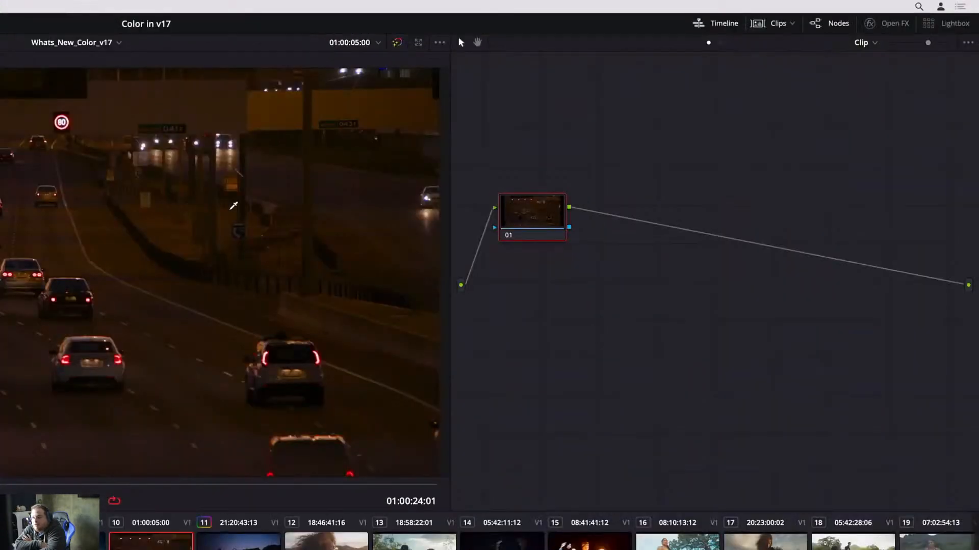
# Apply the CrossProcess_7 LUT from 2020 Looks to node 01 of the Highway clip.
pyautogui.rightClick(511, 222)
pyautogui.moveTo(546, 351)
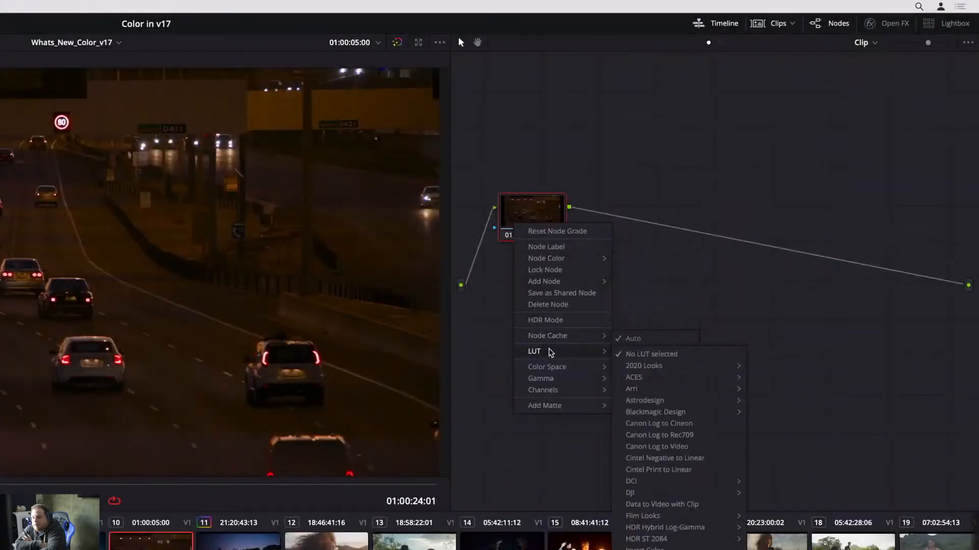
pyautogui.moveTo(657, 366)
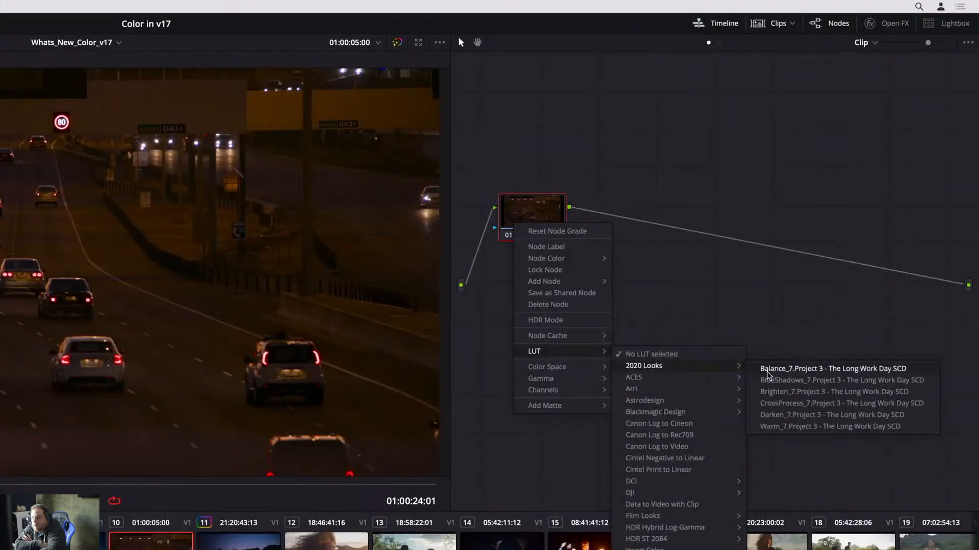
pyautogui.click(772, 405)
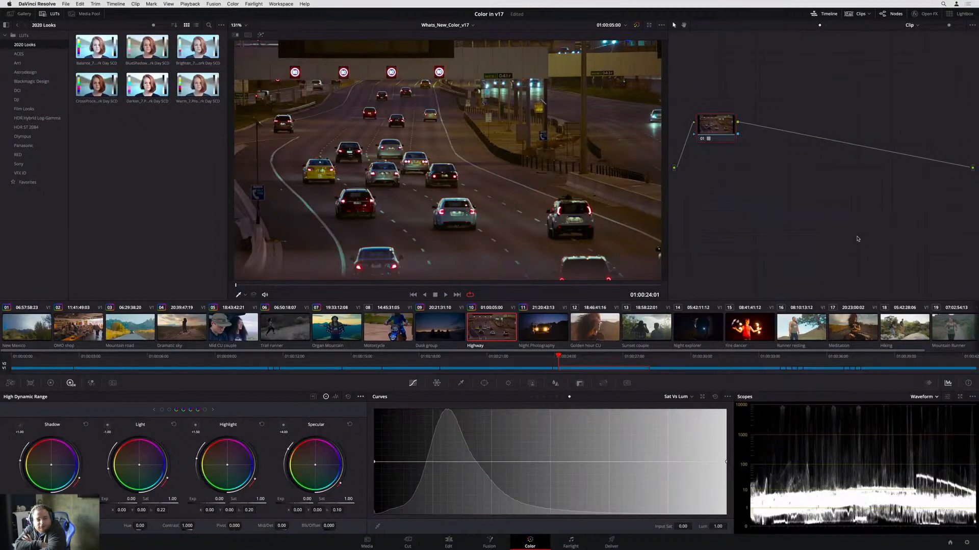
# Add a serial node to the Highway clip, apply Motion Trails to it with a trail length of 10, and play it back.
pyautogui.hotkey('alt', 's')
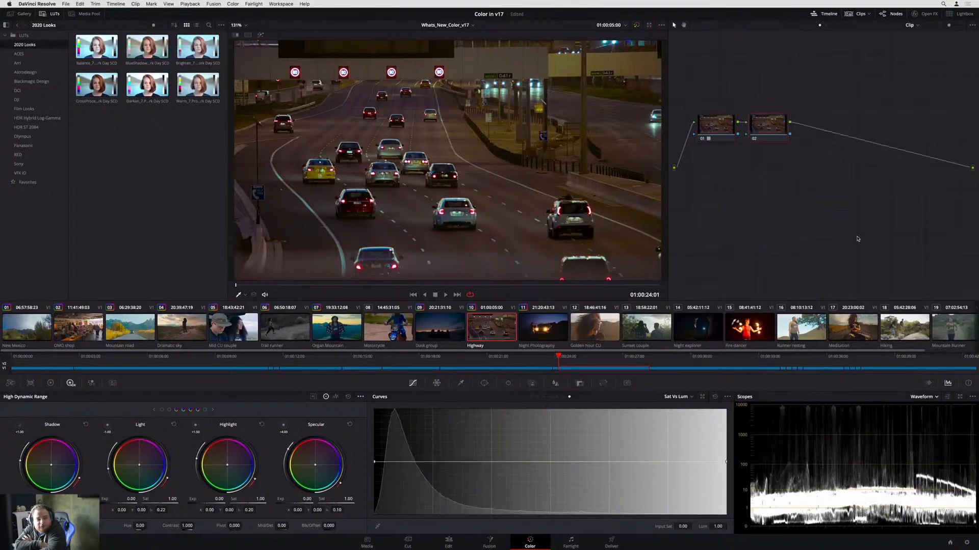
pyautogui.click(923, 14)
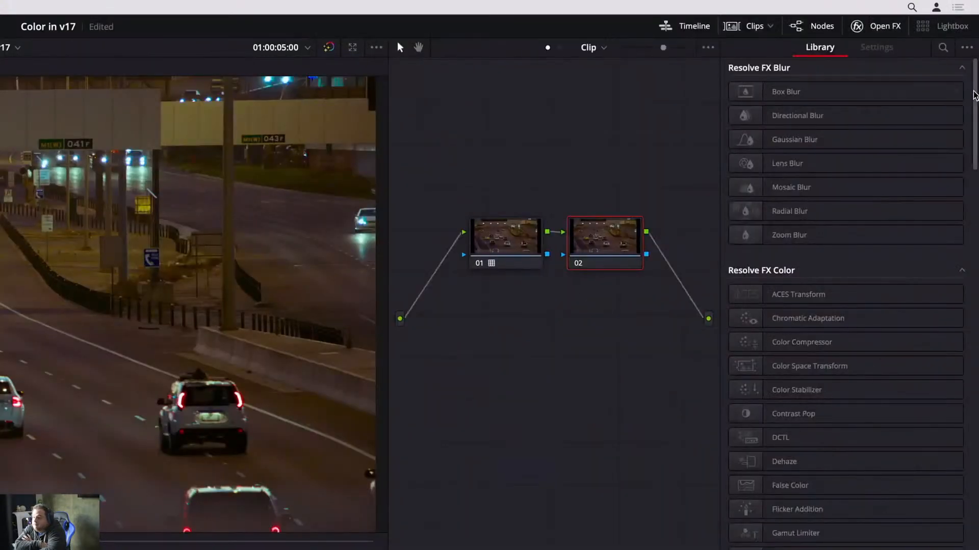
pyautogui.scroll(-15, 963, 260)
pyautogui.scroll(-15, 963, 259)
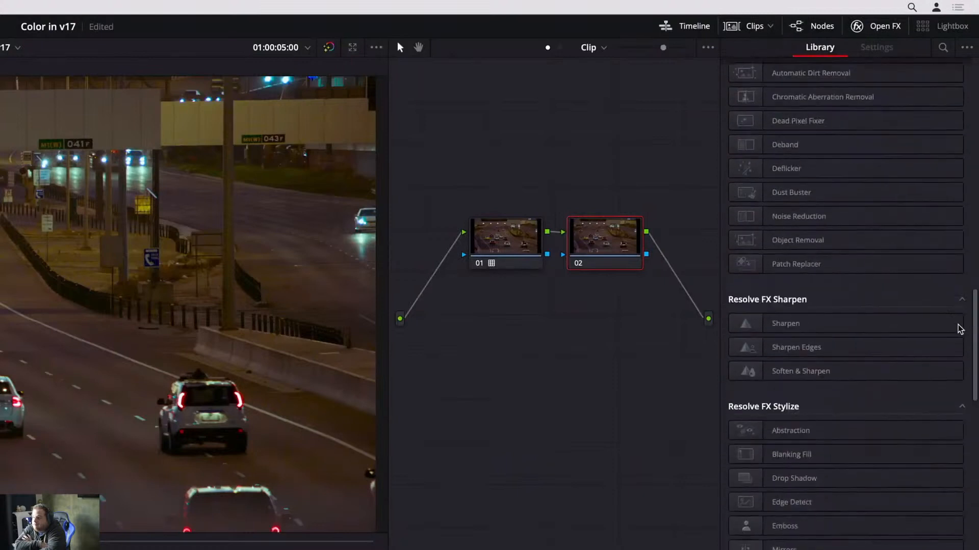
pyautogui.moveTo(739, 269); pyautogui.dragTo(605, 238)
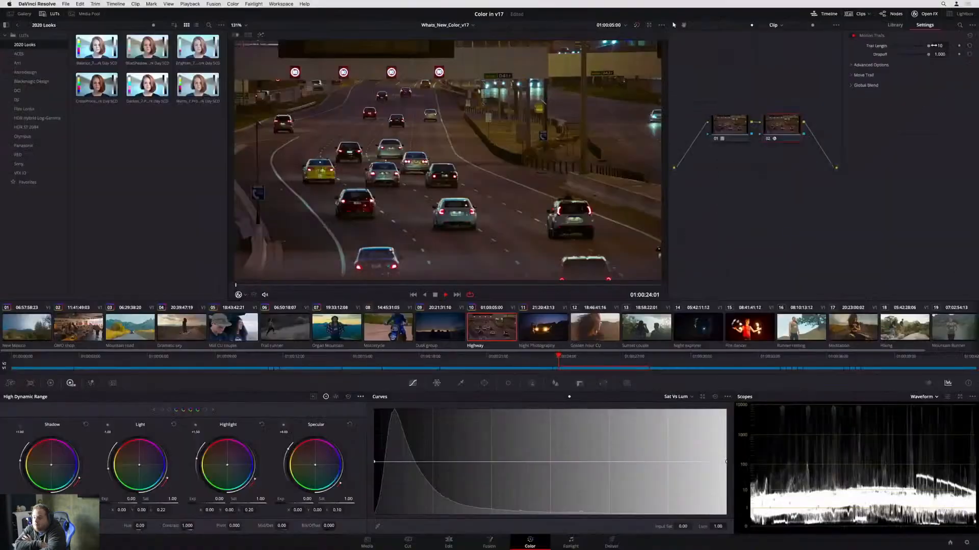
pyautogui.press('space')
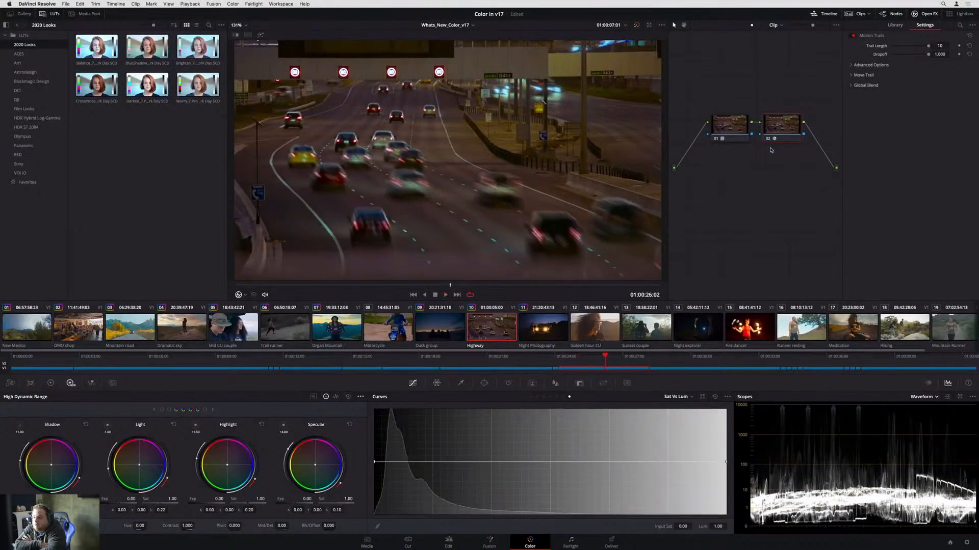
# Apply the False Color effect to node 02 of the Night Photography clip with the camera set to Blackmagic Pocket Cinema Camera 4K.
pyautogui.moveTo(885, 158); pyautogui.dragTo(812, 138)
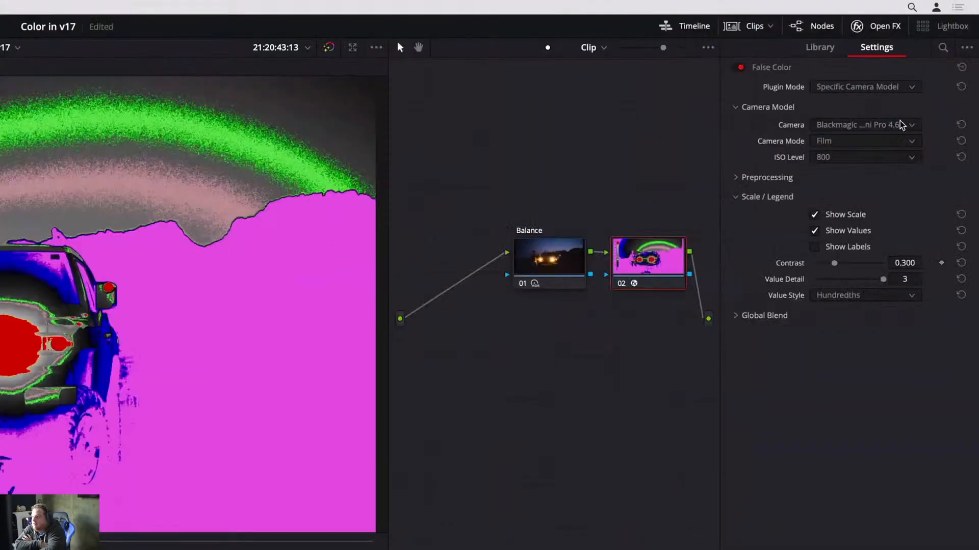
pyautogui.click(939, 66)
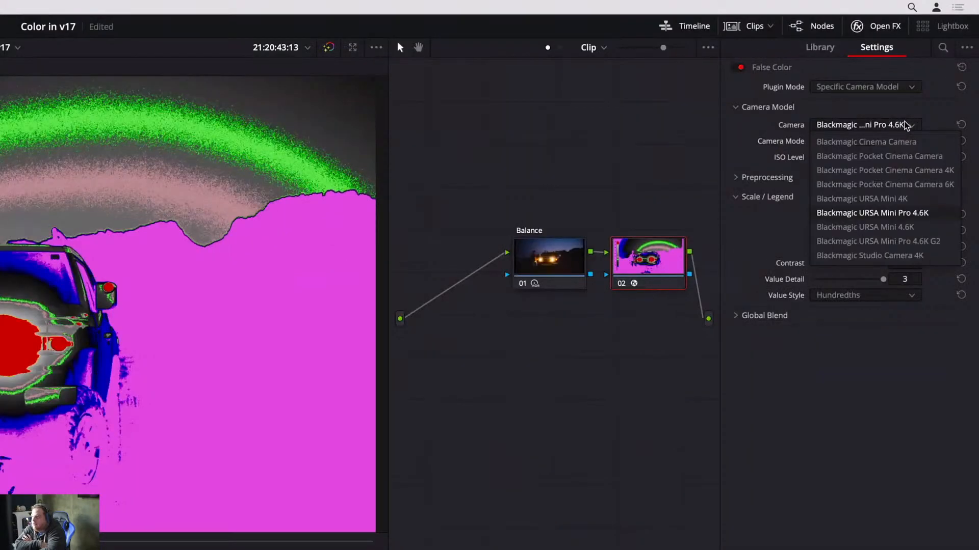
pyautogui.click(924, 171)
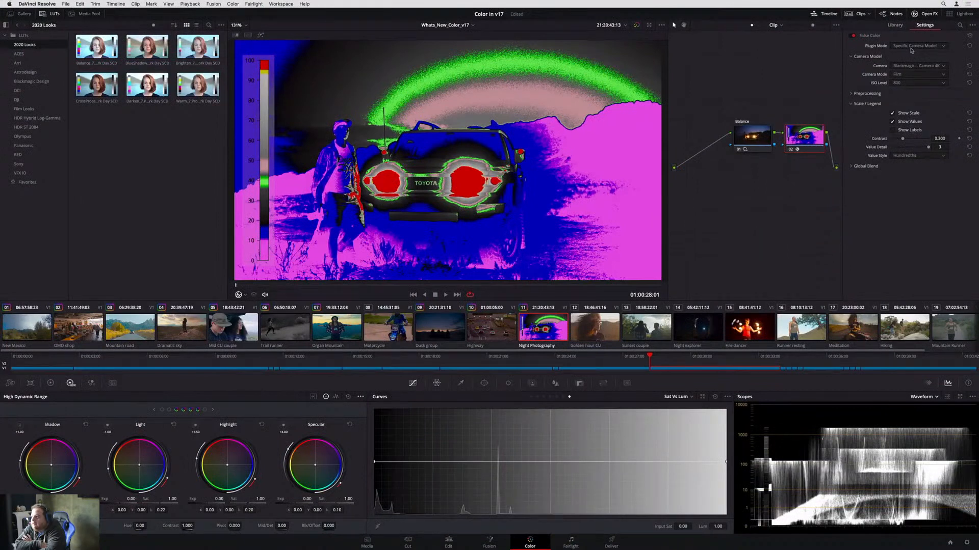
# Switch False Color to Creative mode, try the Thermal style, and set the creative style to Night Vision.
pyautogui.click(911, 47)
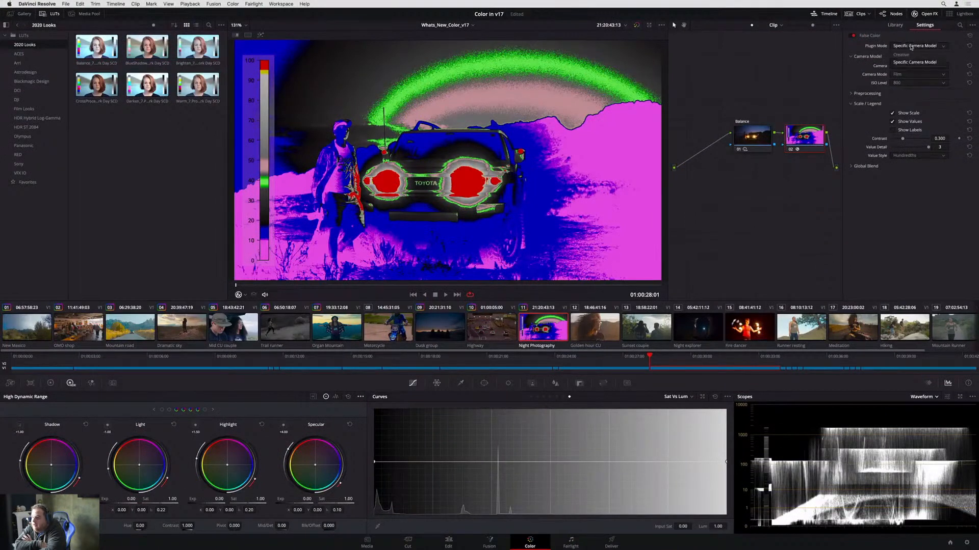
pyautogui.click(902, 55)
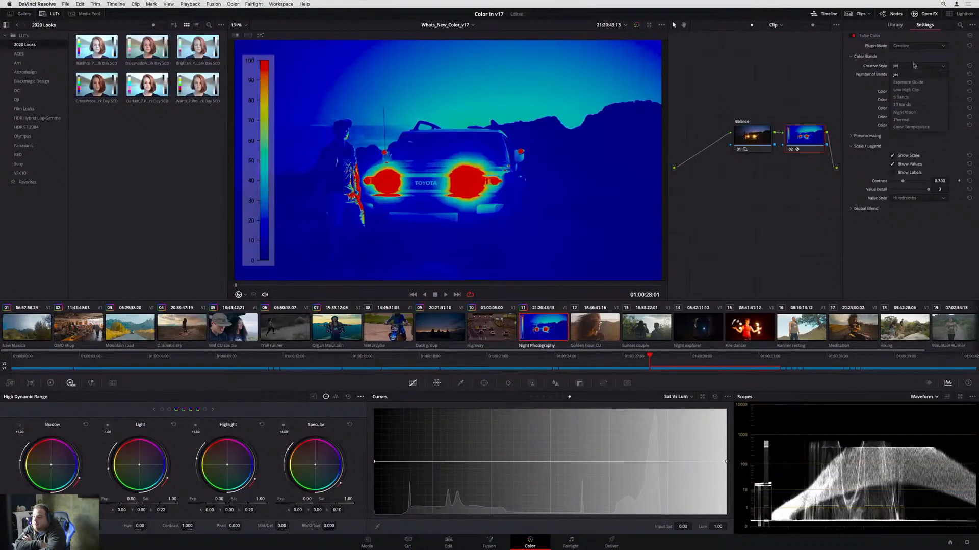
pyautogui.click(919, 67)
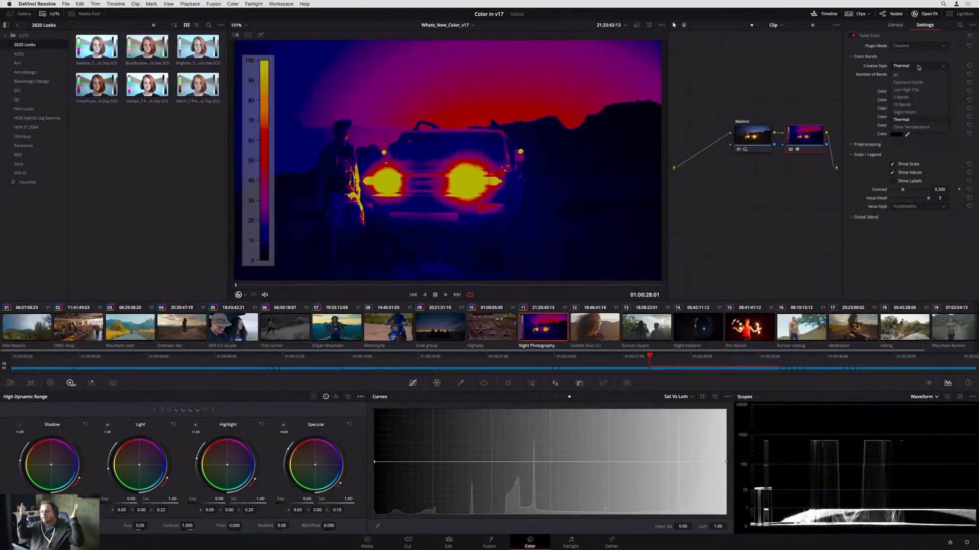
pyautogui.click(927, 114)
# Lower the False Color preprocessing gamma to about 0.69 and play back the Night Photography clip.
pyautogui.click(850, 120)
pyautogui.moveTo(919, 154); pyautogui.dragTo(898, 154)
pyautogui.press('space')
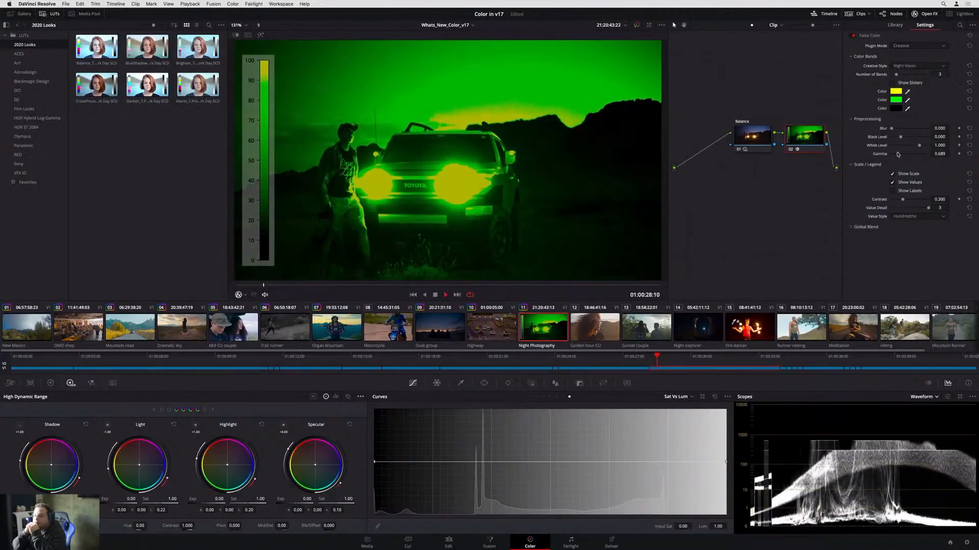
pyautogui.press('space')
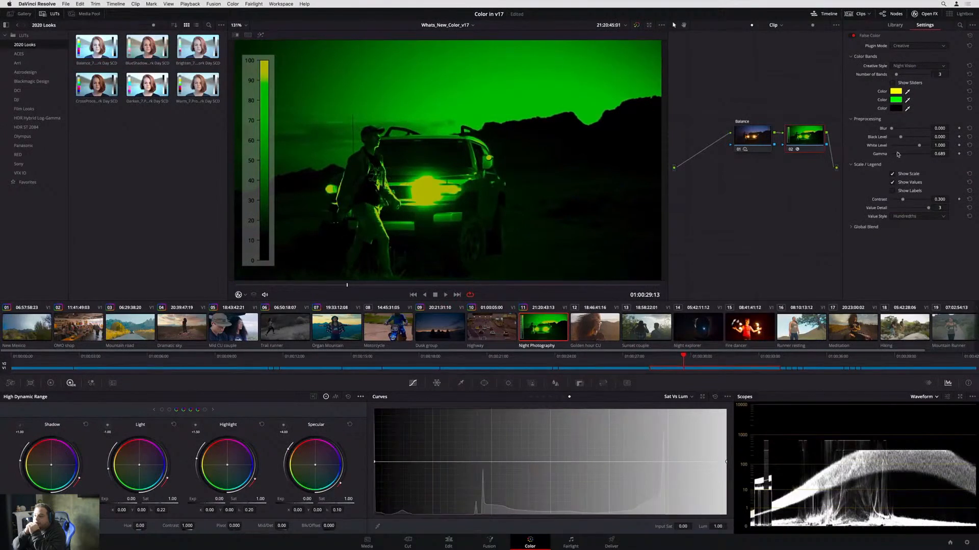
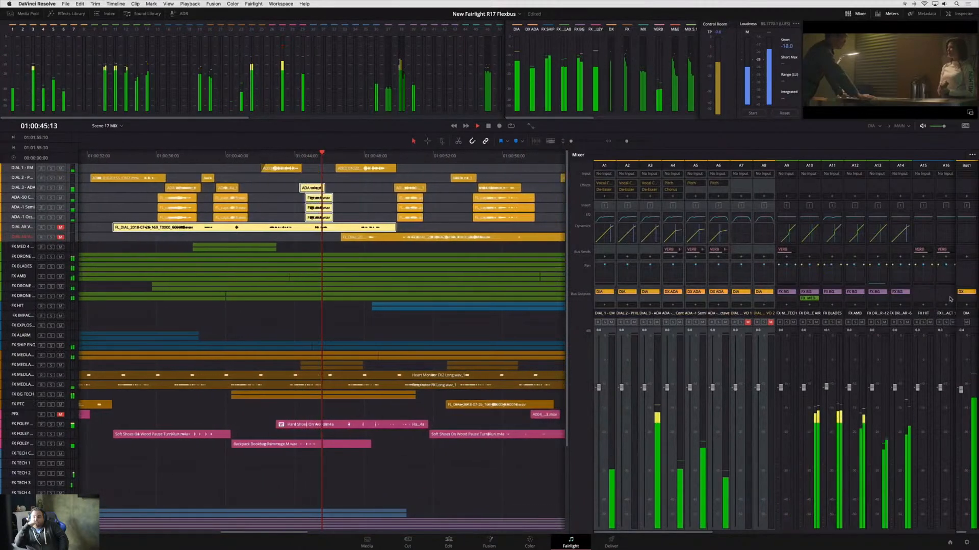
# Remove the DIA output assignment from the DX ADA bus in the mixer and assign it again during playback.
pyautogui.hscroll(5, 894, 304)
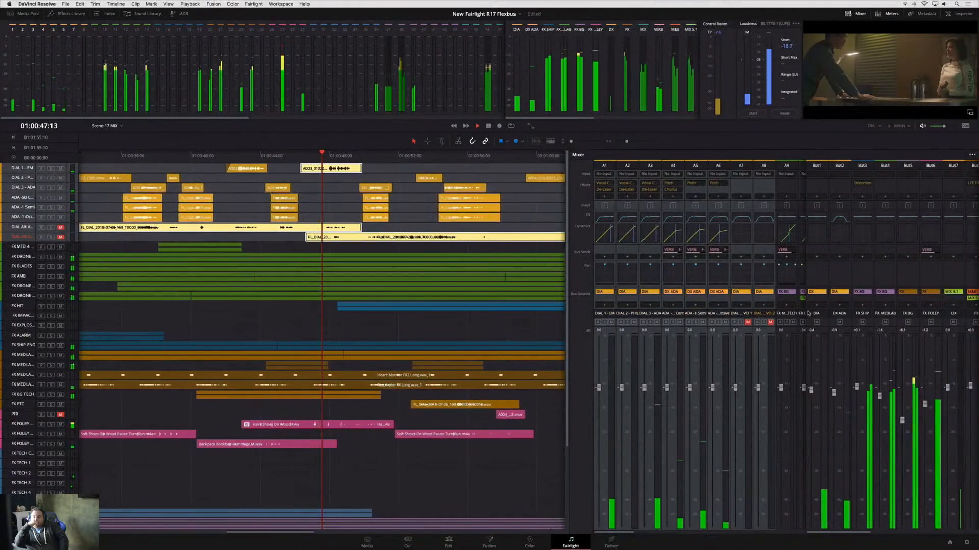
pyautogui.click(840, 306)
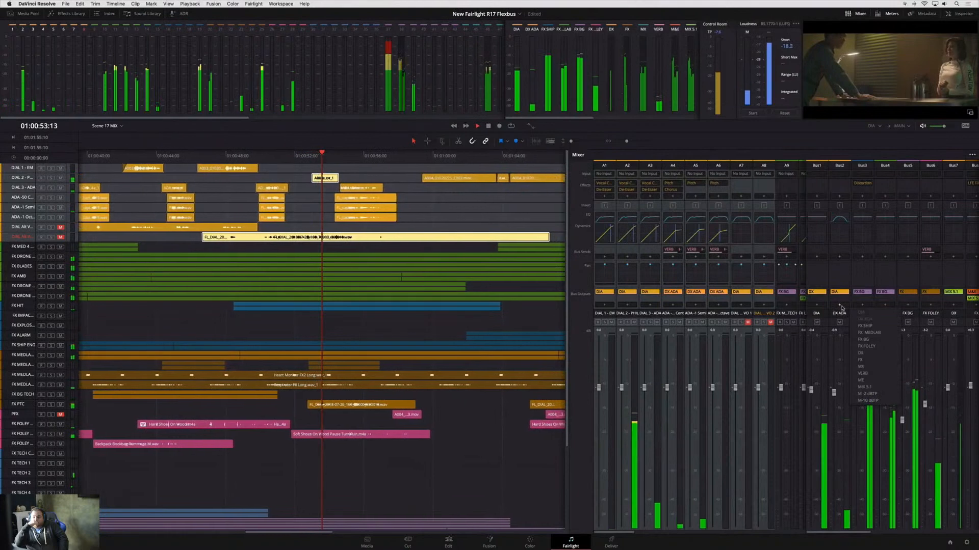
pyautogui.click(838, 304)
pyautogui.click(845, 293)
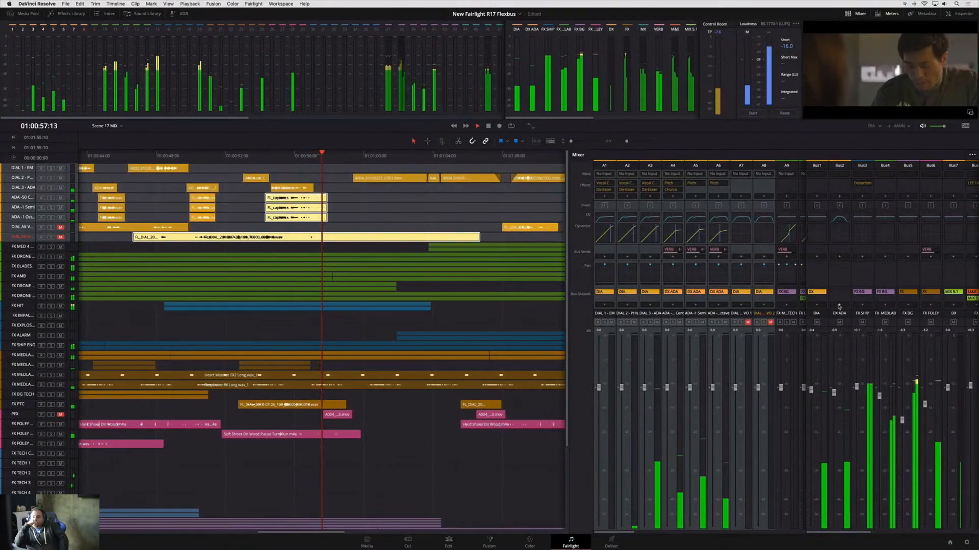
pyautogui.click(861, 316)
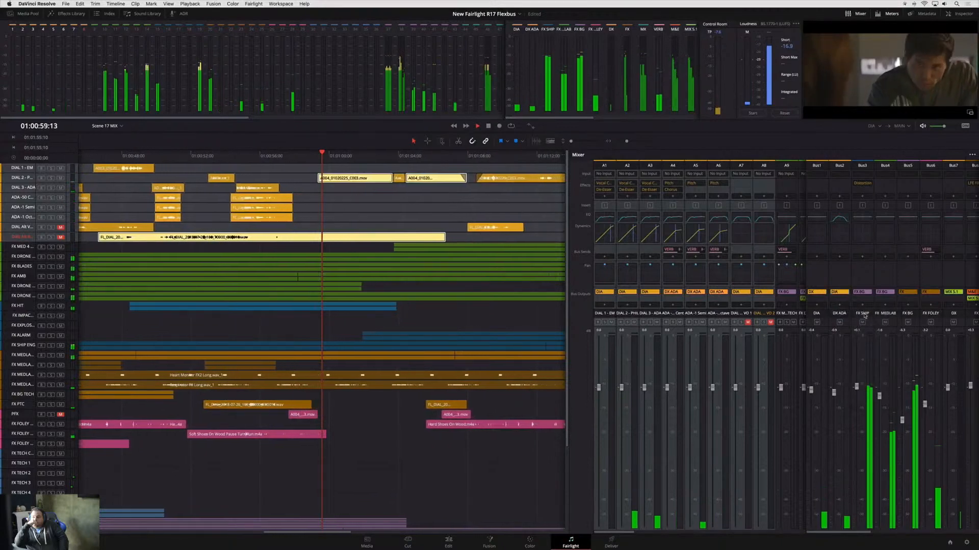
pyautogui.click(864, 326)
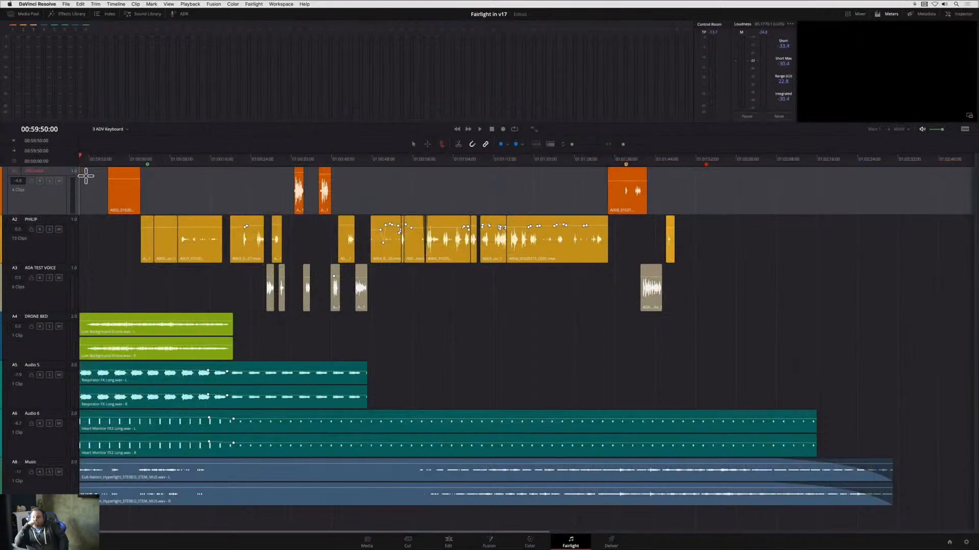
# During playback, extend the end of the Respirator FX clip on Audio 5 and remove about 15 seconds from the Music clip.
pyautogui.press('space')
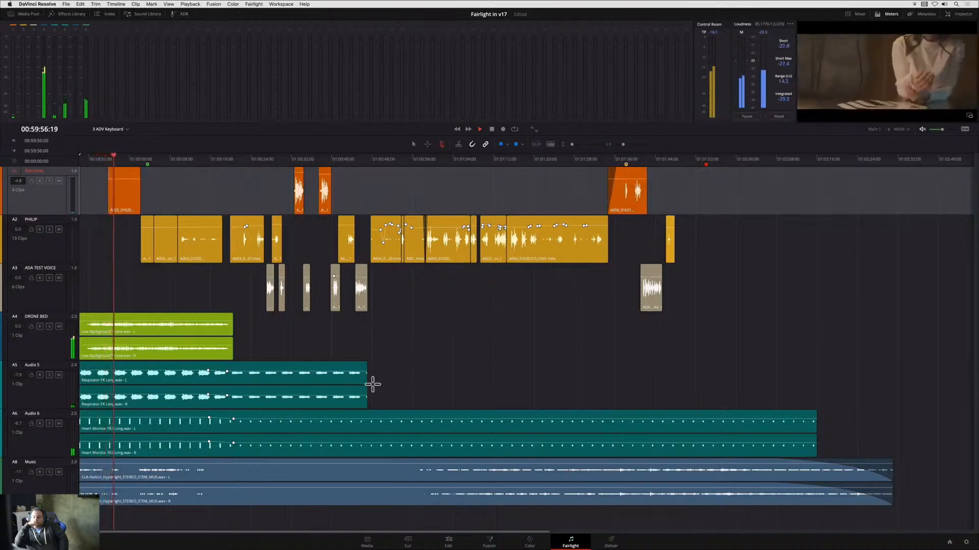
pyautogui.moveTo(373, 384); pyautogui.dragTo(755, 383)
pyautogui.moveTo(408, 465); pyautogui.dragTo(326, 465)
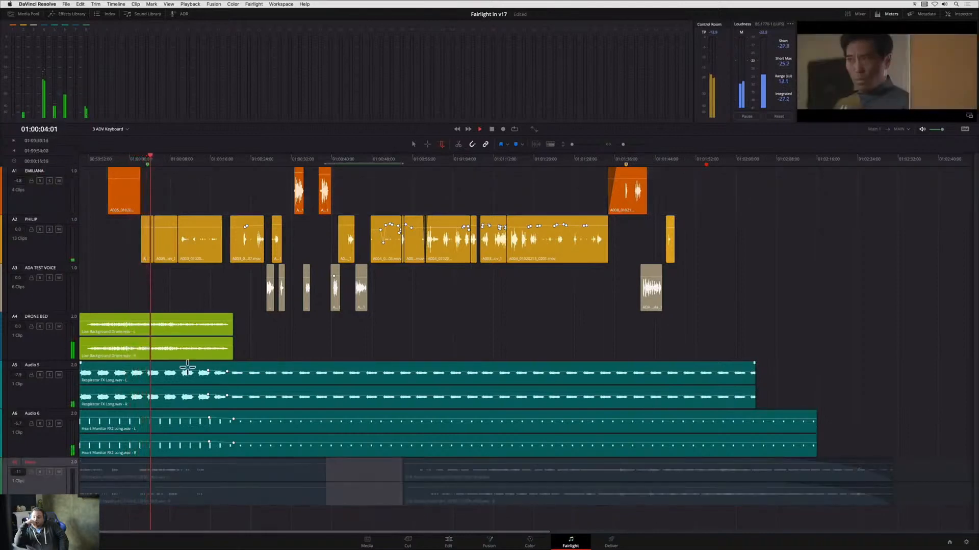
# Select about 15 seconds of the Low Background Drone clip and duplicate that range repeatedly along the DRONE BED track.
pyautogui.moveTo(132, 327); pyautogui.dragTo(213, 324)
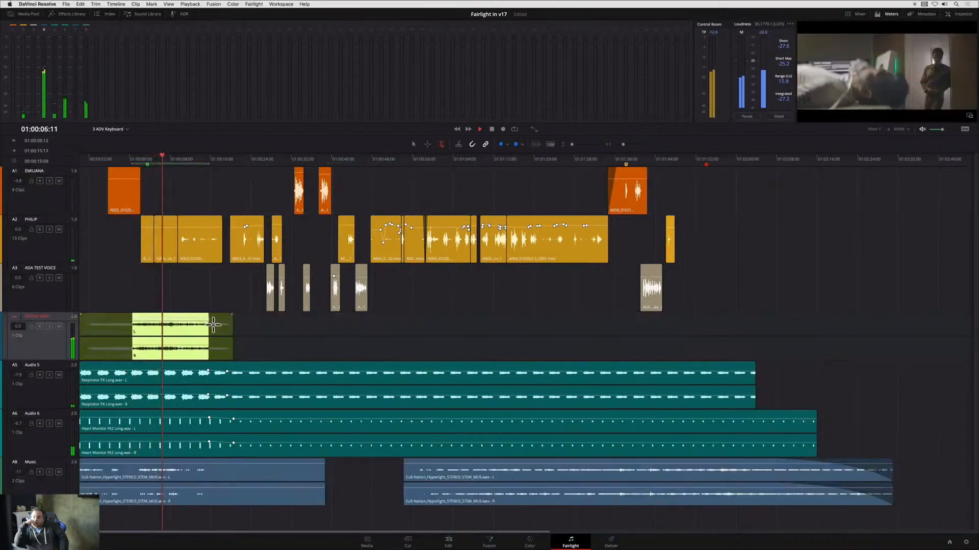
pyautogui.press('super+d')
pyautogui.press('super+d')
pyautogui.press('super+d')
pyautogui.press('super+d')
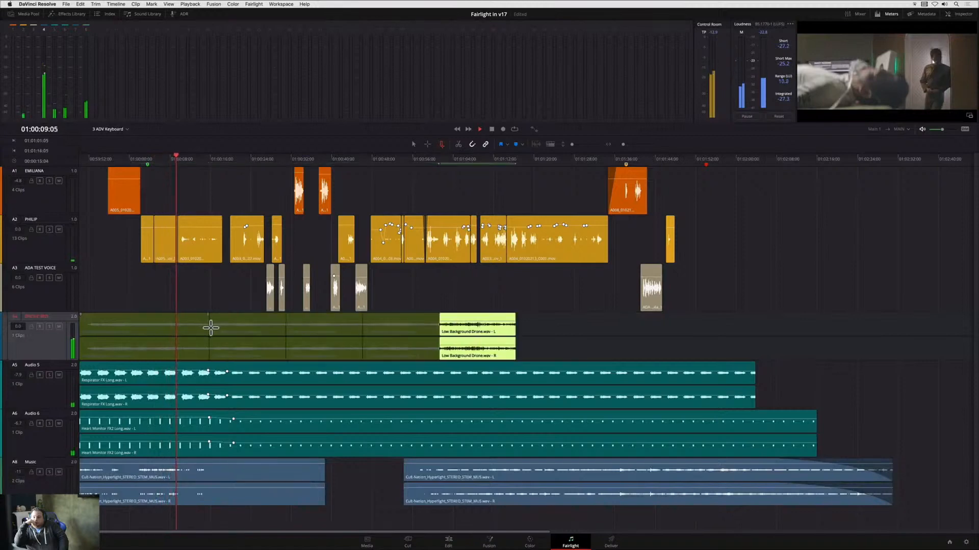
pyautogui.press('super+d')
pyautogui.press('super+d')
pyautogui.press('super+d')
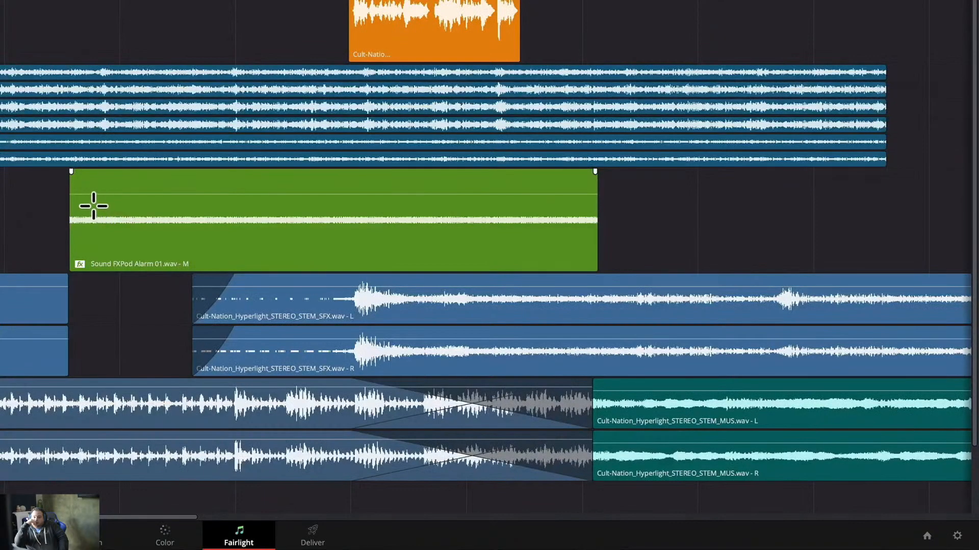
# Trim the start of the Sound FXPod Alarm 01 clip and raise the level of its opening section.
pyautogui.moveTo(77, 206); pyautogui.dragTo(410, 196)
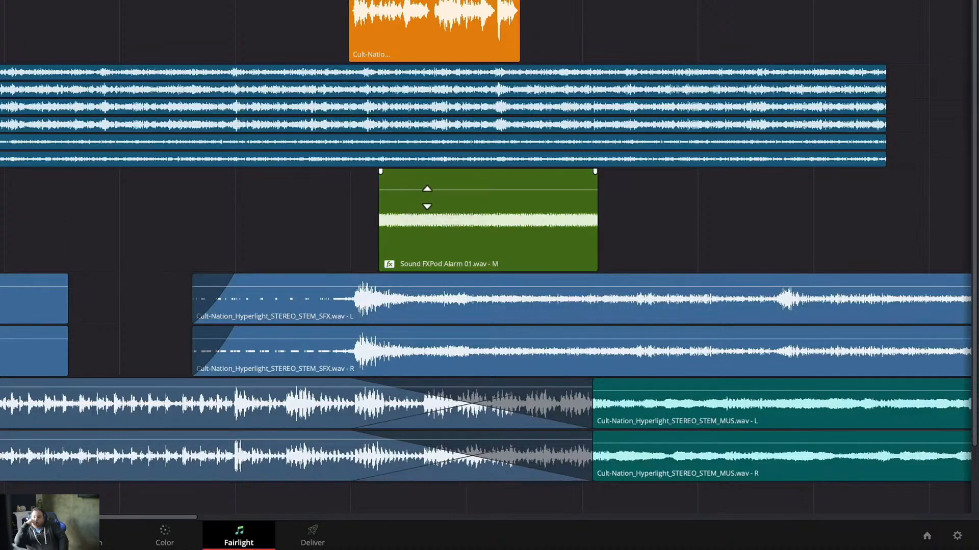
pyautogui.moveTo(399, 196); pyautogui.dragTo(392, 193)
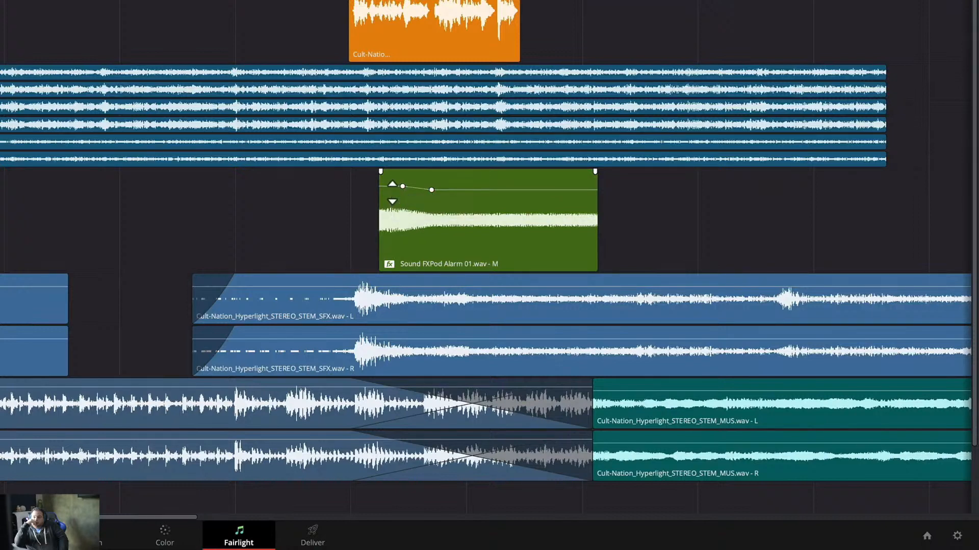
# Move the alarm clip later on its track and select a range of about 2 seconds within it.
pyautogui.click(481, 247)
pyautogui.moveTo(482, 248); pyautogui.dragTo(517, 252)
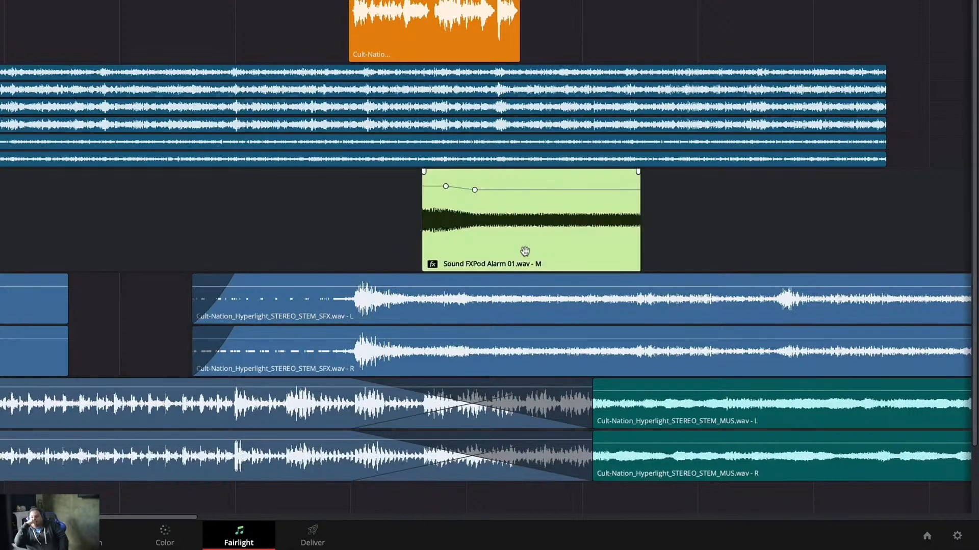
pyautogui.click(517, 190)
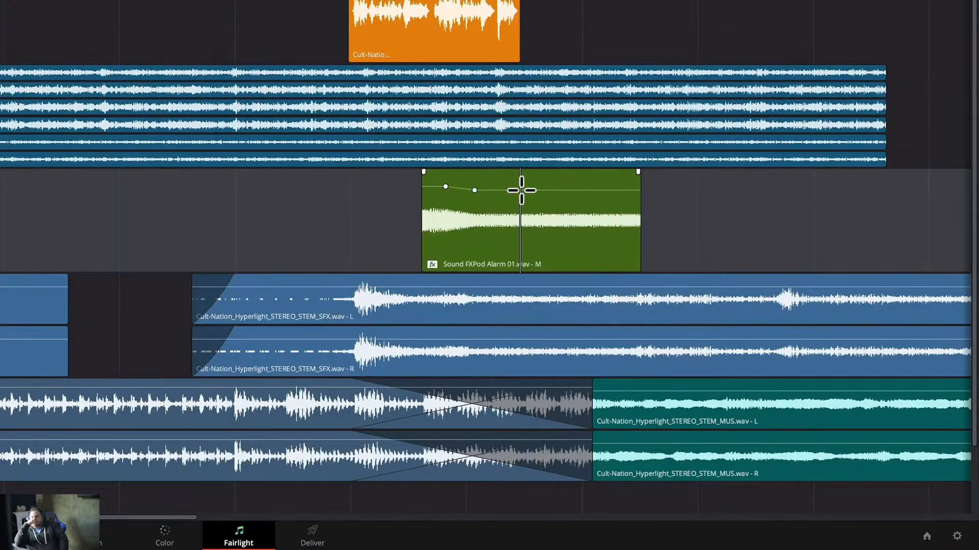
pyautogui.moveTo(522, 189); pyautogui.dragTo(582, 190)
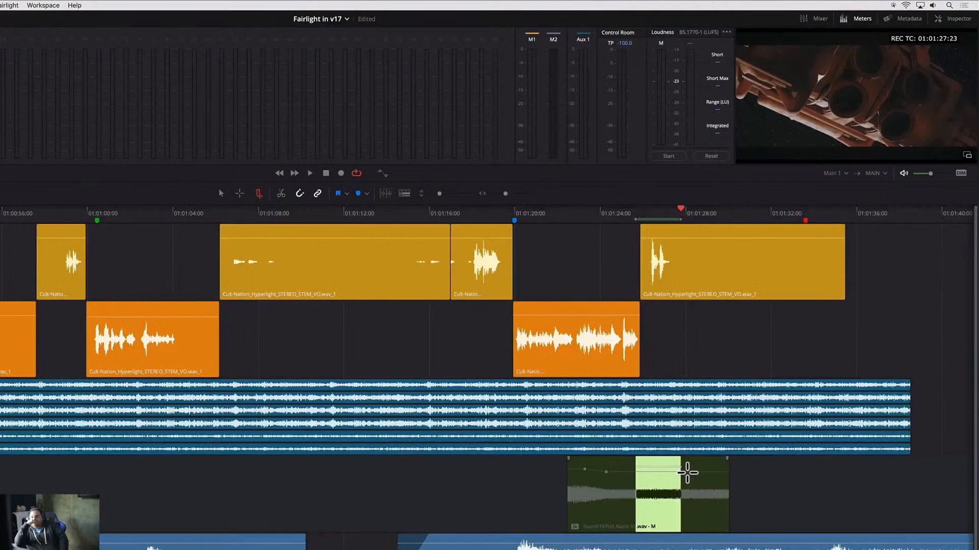
# Clear the range selection and move the alarm clip earlier so it starts at about 01:01:21:08.
pyautogui.moveTo(687, 473); pyautogui.dragTo(688, 473)
pyautogui.click(748, 480)
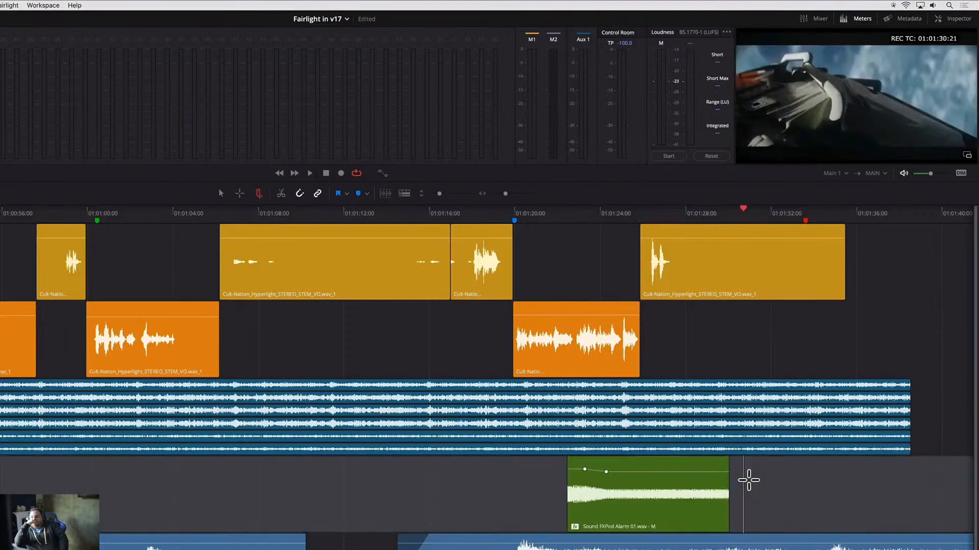
pyautogui.moveTo(648, 517); pyautogui.dragTo(595, 497)
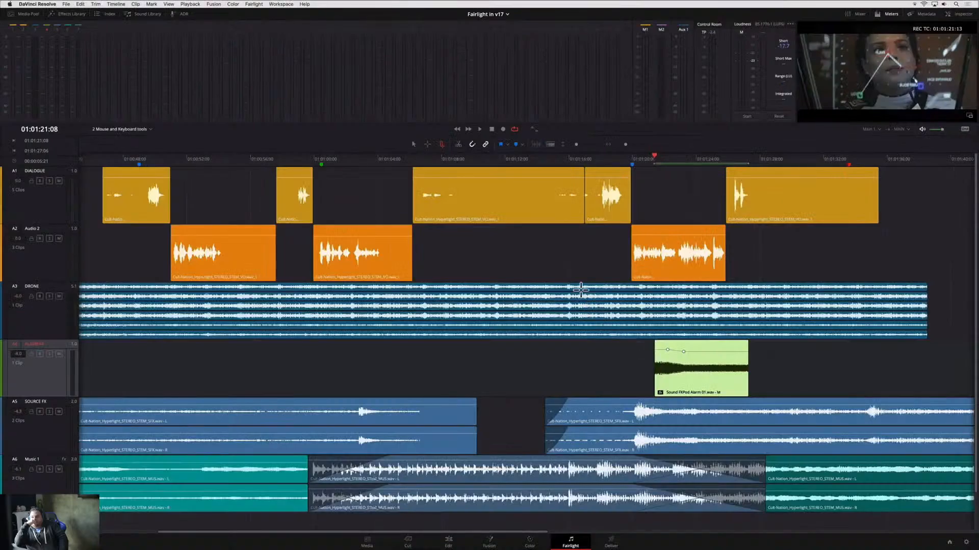
# Play the timeline from 01:01:15:13 and from 01:01:08:09, and play the selected Audio 2 clip that begins near 01:01:00.
pyautogui.click(564, 265)
pyautogui.press('space')
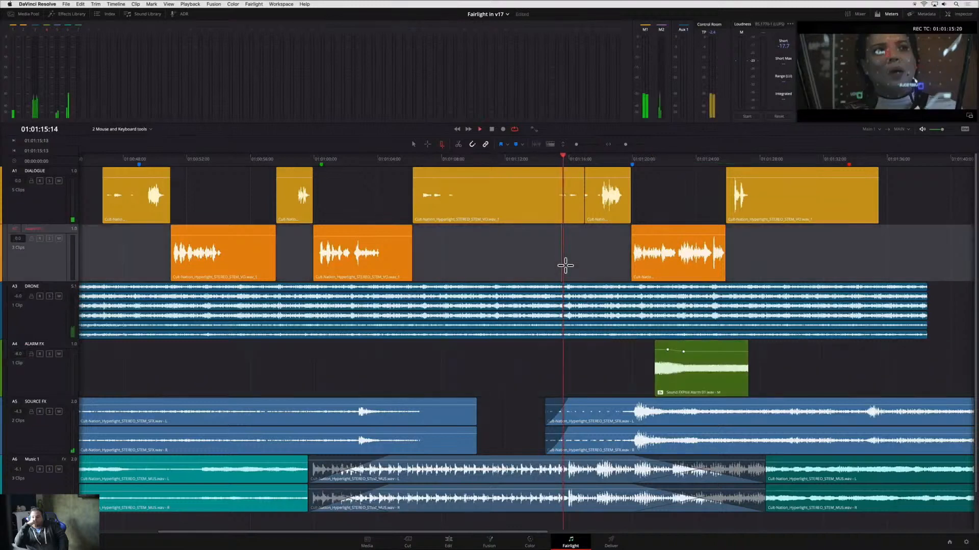
pyautogui.click(451, 176)
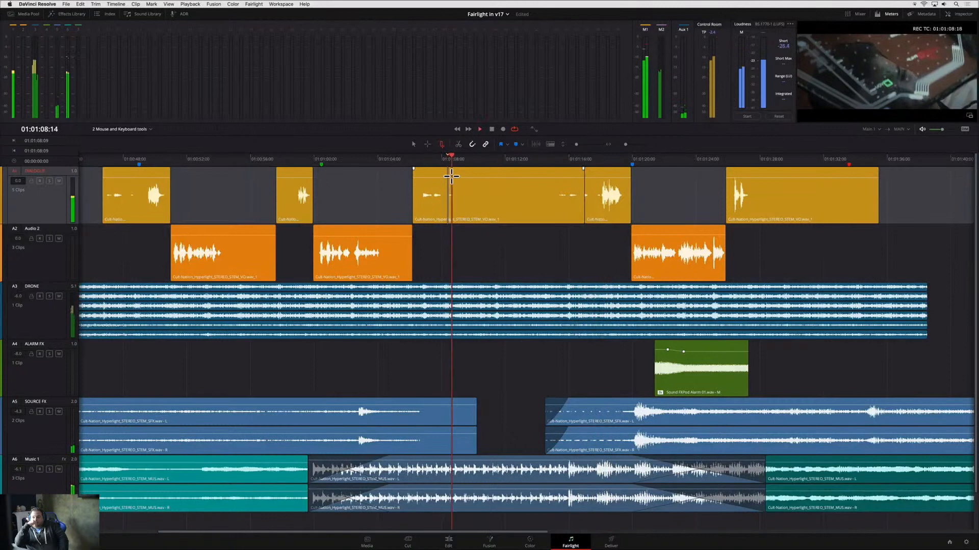
pyautogui.click(367, 269)
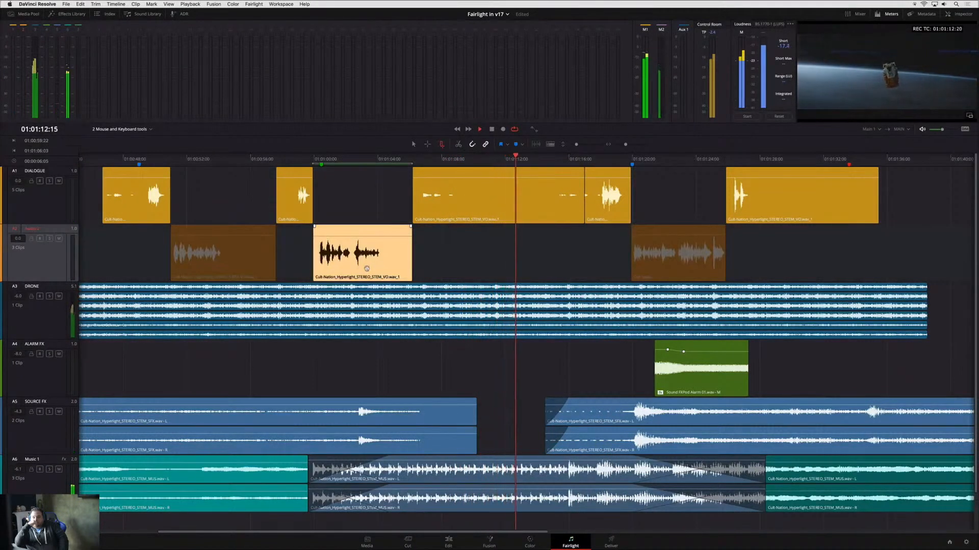
pyautogui.hotkey('alt', '/')
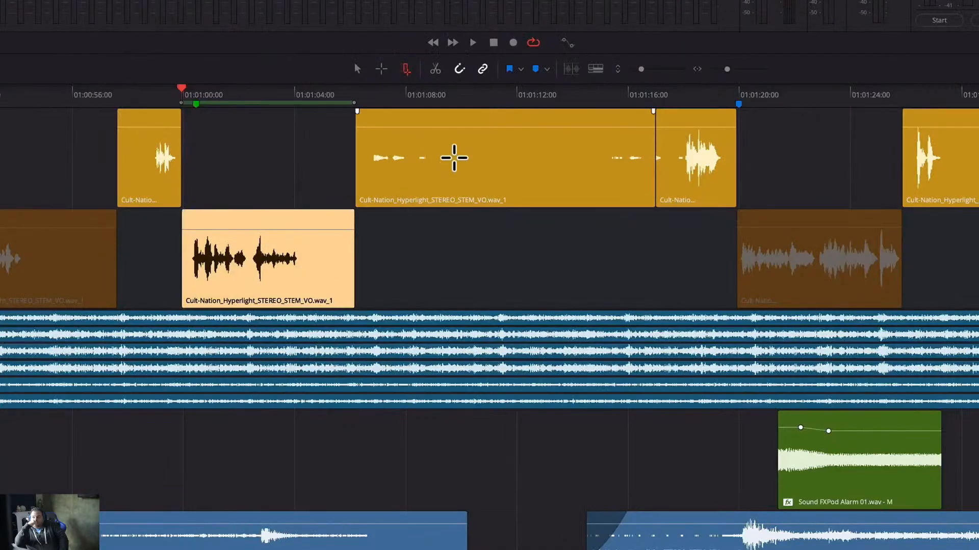
# Select the quiet dialogue range from about 01:01:09 to 01:01:14, and copy the alarm clip earlier on its track, ending near 01:01:04.
pyautogui.moveTo(466, 196); pyautogui.dragTo(544, 195)
pyautogui.moveTo(585, 159)
pyautogui.mouseDown()
pyautogui.moveTo(538, 158)
pyautogui.moveTo(591, 163)
pyautogui.moveTo(579, 160)
pyautogui.mouseUp()
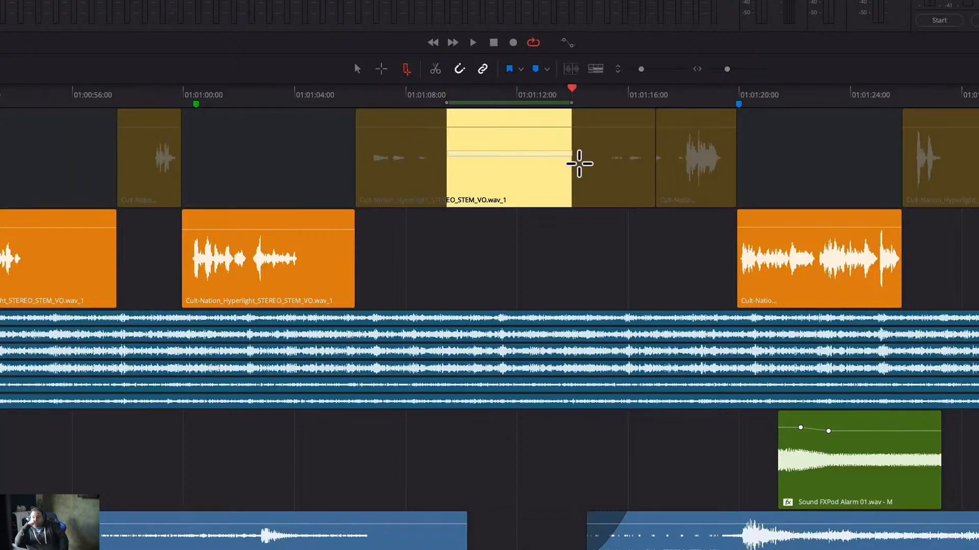
pyautogui.moveTo(827, 467); pyautogui.dragTo(170, 450)
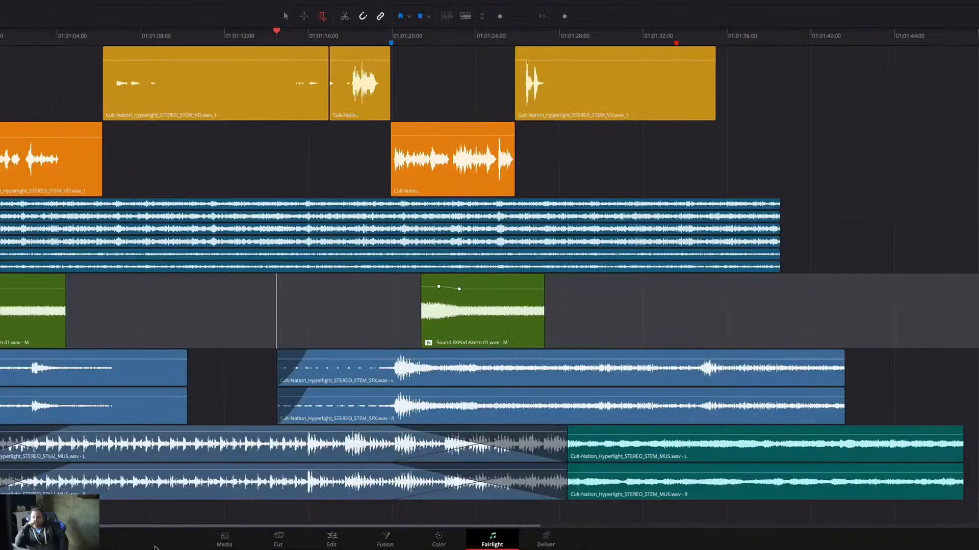
# Extend the edit point at about 01:01:33 from the Dialogue track across all tracks and trim the clip ends there.
pyautogui.click(679, 53)
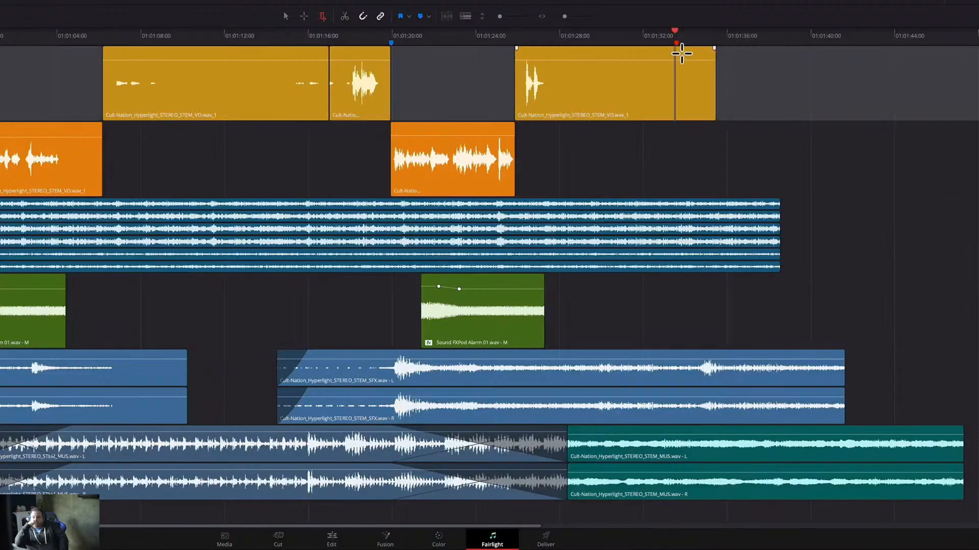
pyautogui.keyDown('shift'); pyautogui.click(682, 521); pyautogui.keyUp('shift')
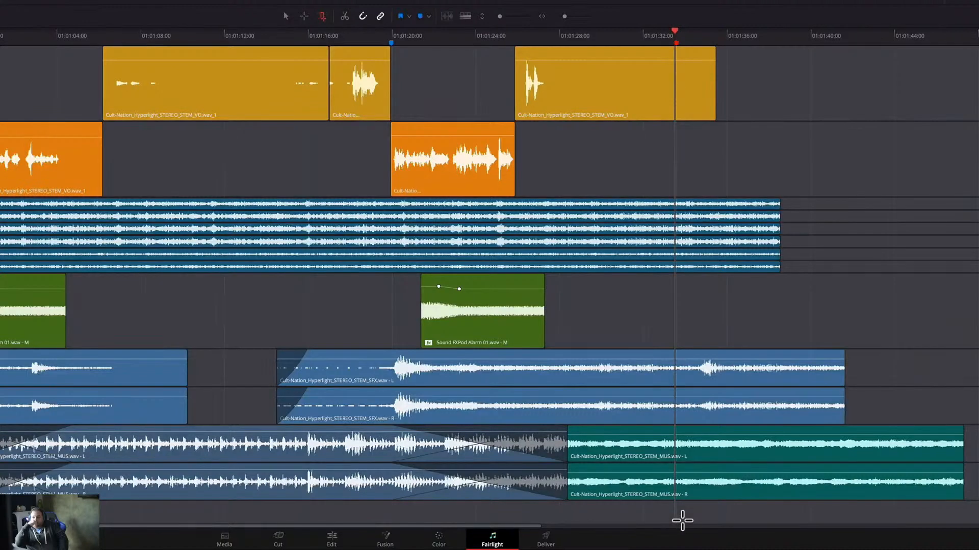
pyautogui.hotkey('shift', ']')
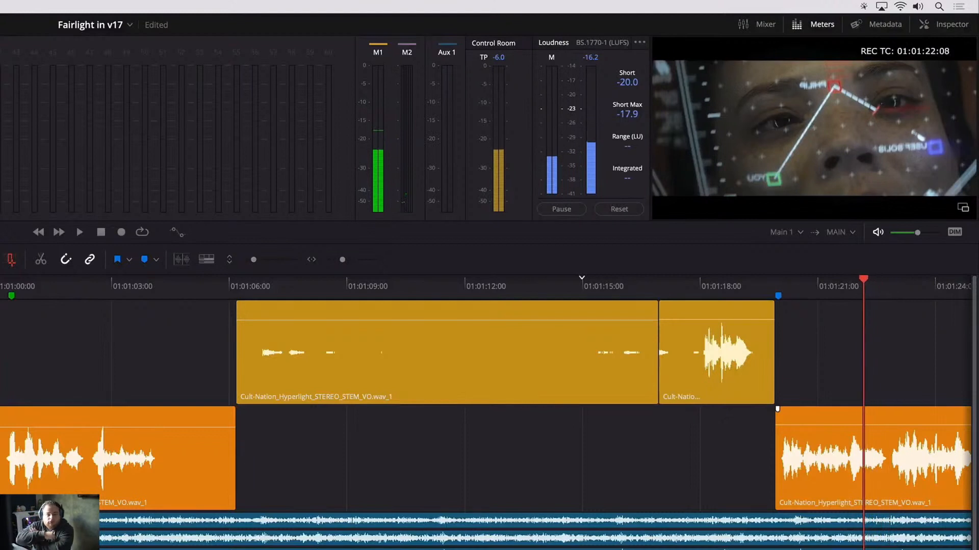
# Scrub the dialogue around 01:01:17, and shuttle backward and forward from the dialogue clip near 01:00:47 before stopping.
pyautogui.click(677, 372)
pyautogui.moveTo(678, 372); pyautogui.dragTo(658, 375)
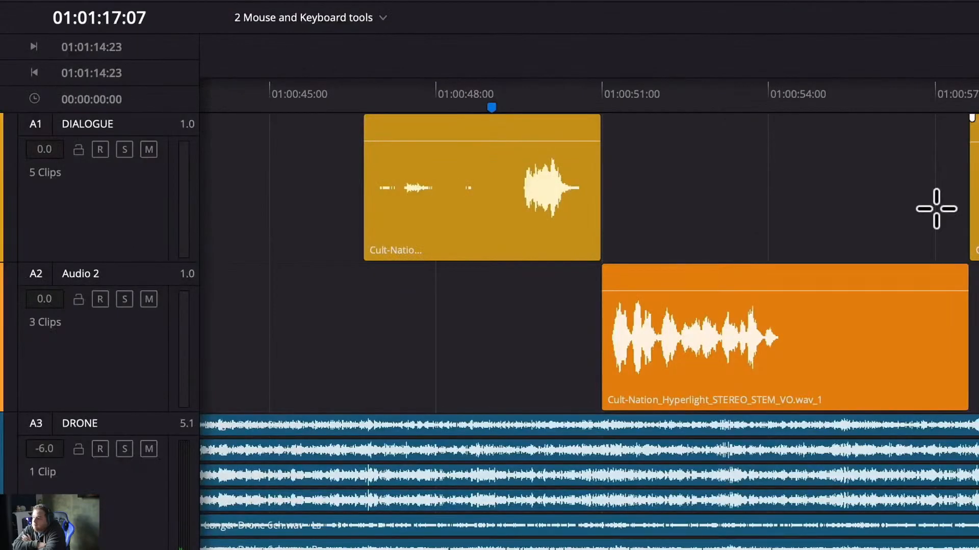
pyautogui.keyDown('alt'); pyautogui.click(397, 192); pyautogui.keyUp('alt')
pyautogui.press('j')
pyautogui.press('l')
pyautogui.press('k')
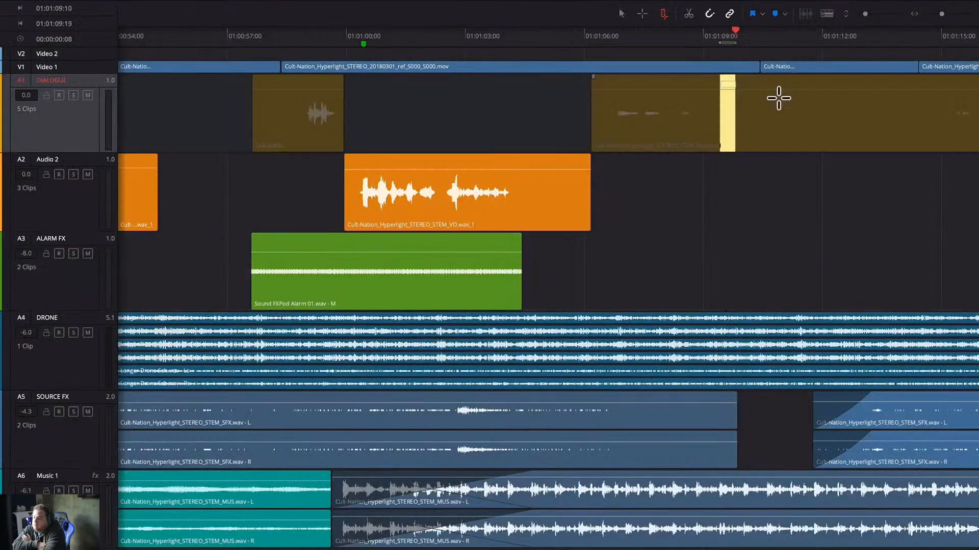
# Delete the silent section of the long dialogue clip from about 01:01:09:10, and trim the Audio 2 clip to its speech.
pyautogui.moveTo(775, 96); pyautogui.dragTo(891, 97)
pyautogui.moveTo(394, 198); pyautogui.dragTo(360, 192)
# Fade both ends of the alarm clip around a selected range from 01:00:58:11 to 01:01:03:11.
pyautogui.moveTo(286, 265); pyautogui.dragTo(490, 271)
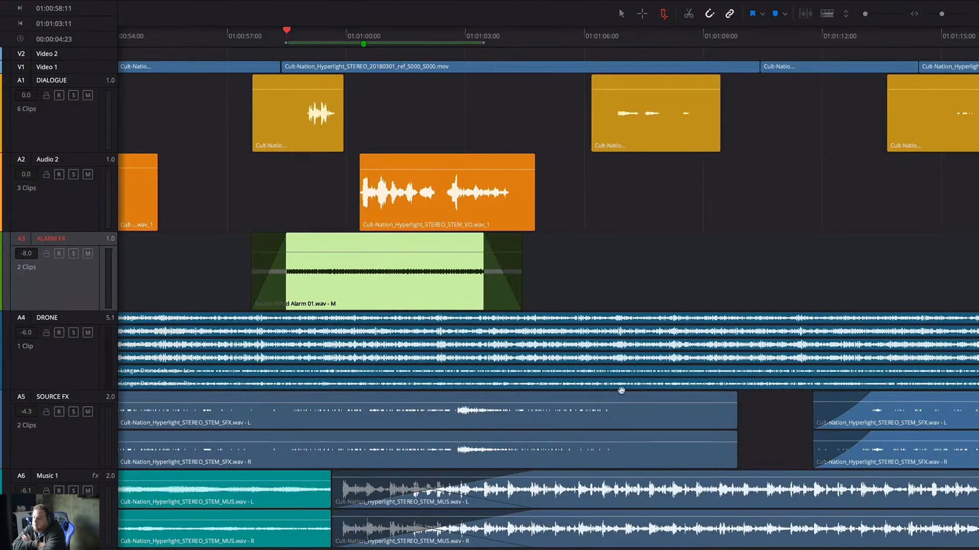
# Select the quiet end of the first SOURCE FX clip and review its Edit Selection and Extend Edit Selection commands.
pyautogui.click(636, 405)
pyautogui.moveTo(636, 412); pyautogui.dragTo(742, 415)
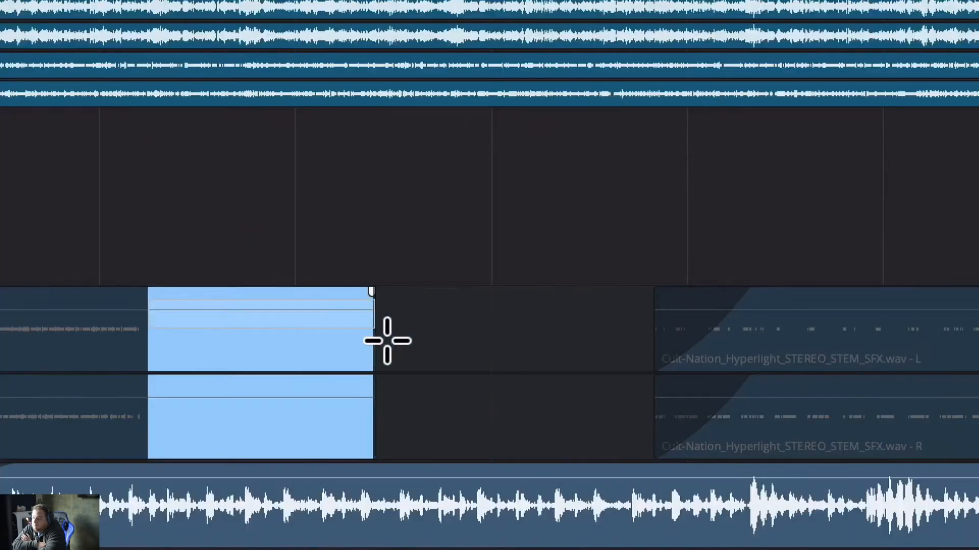
pyautogui.rightClick(708, 418)
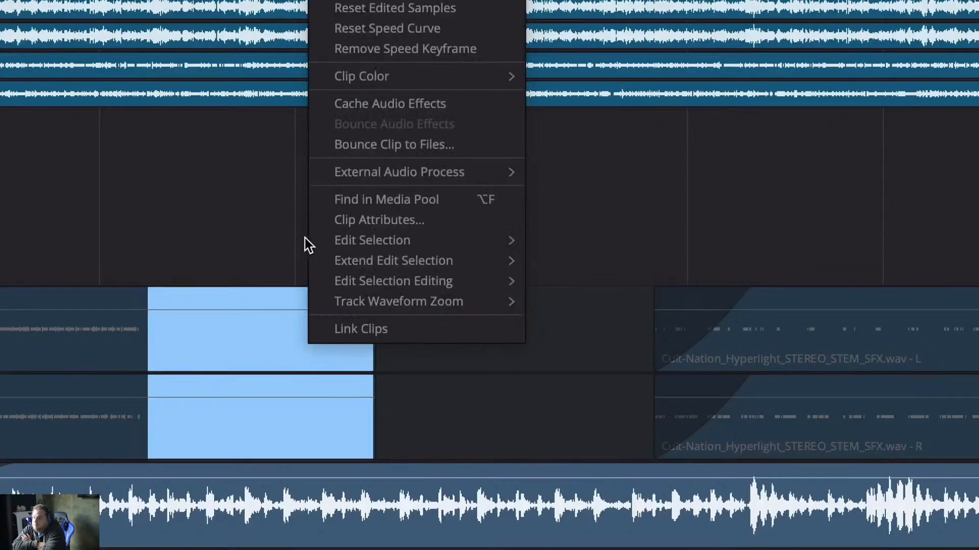
pyautogui.moveTo(315, 238)
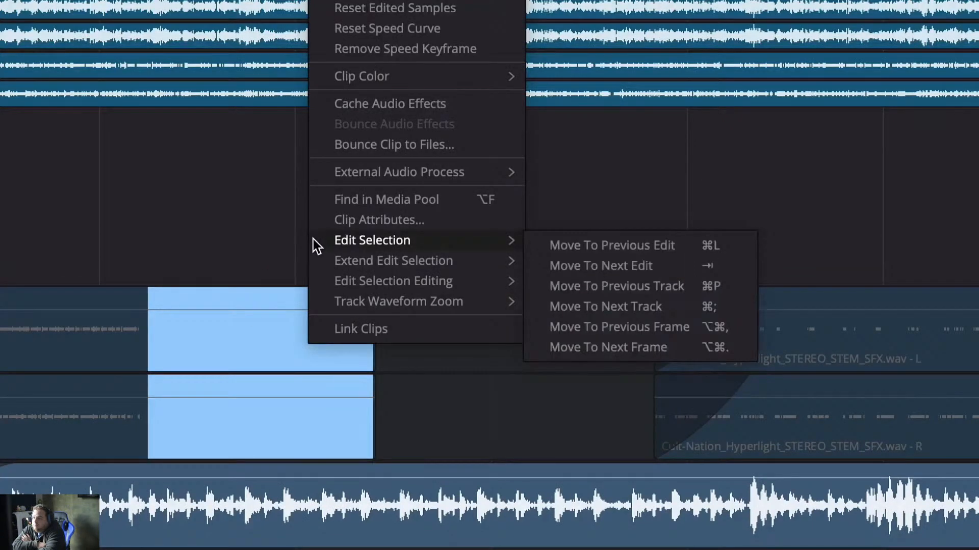
pyautogui.moveTo(317, 254)
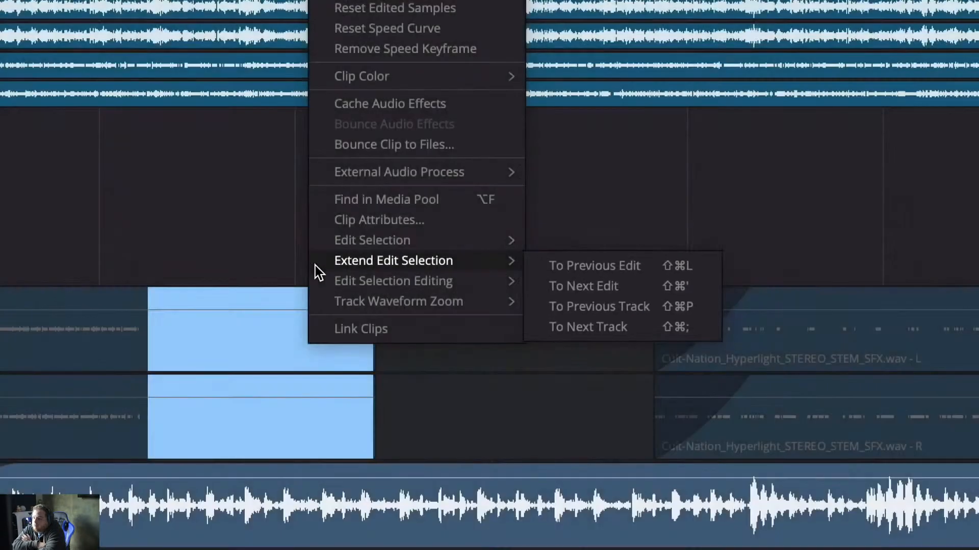
pyautogui.moveTo(318, 273)
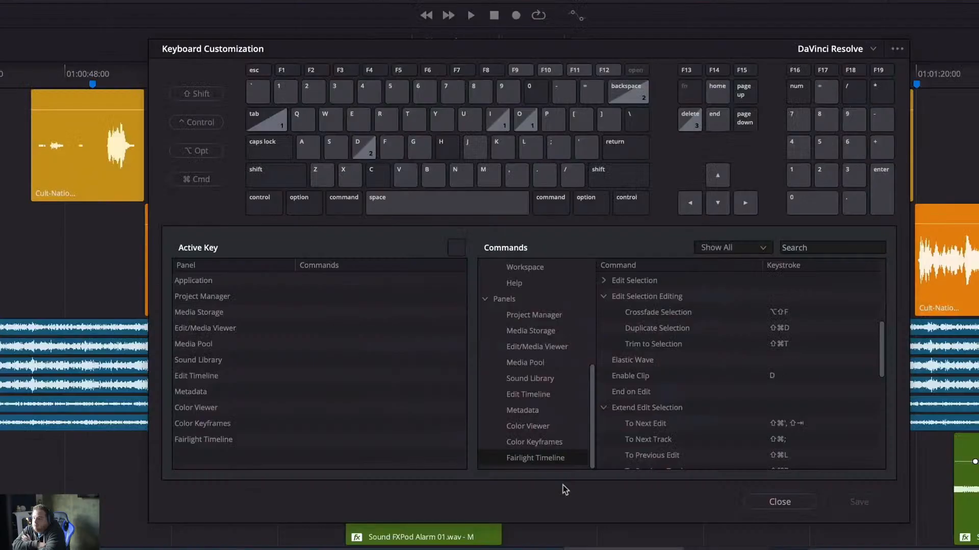
# Expand the Fairlight Timeline's Edit Selection commands, switch the keyboard preset to Pro Tools, and close the keyboard customization.
pyautogui.click(605, 280)
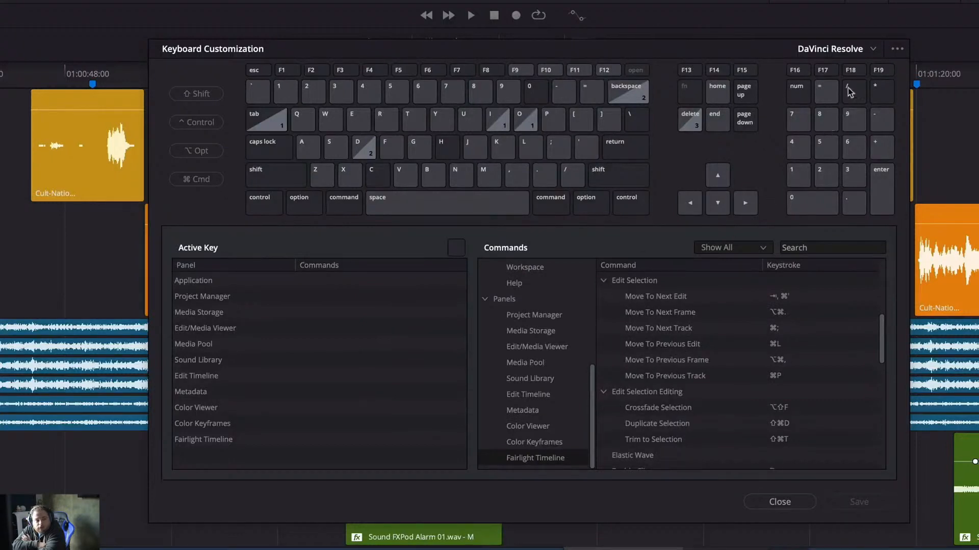
pyautogui.click(874, 47)
pyautogui.click(865, 122)
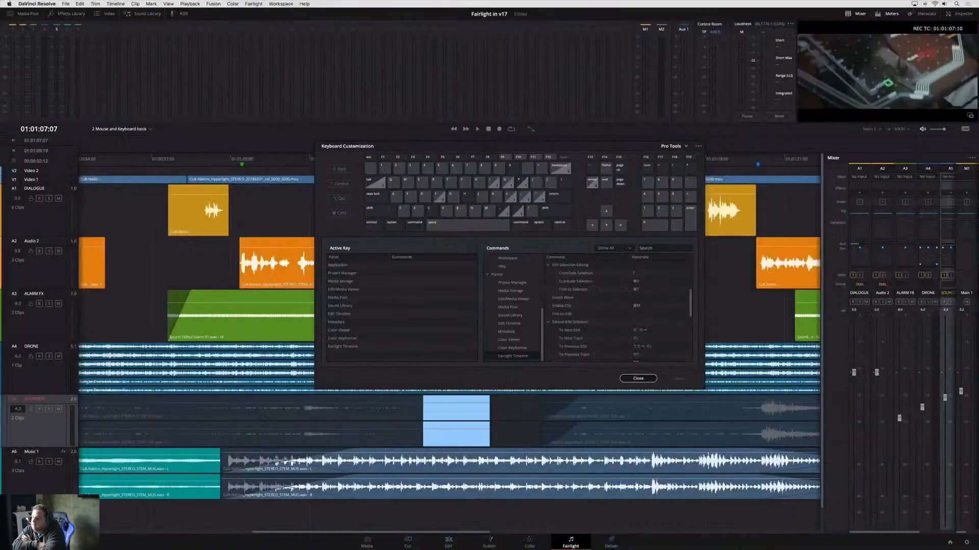
pyautogui.press('Escape')
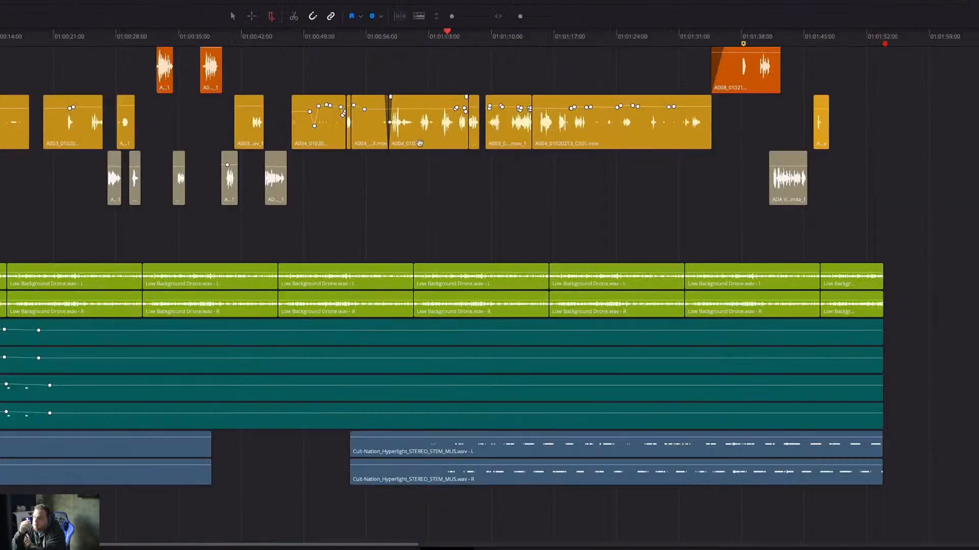
# Select the A004_01020225_C003.mov dialogue clip, enlarge it in width and track height, and look through the surrounding timeline.
pyautogui.click(420, 143)
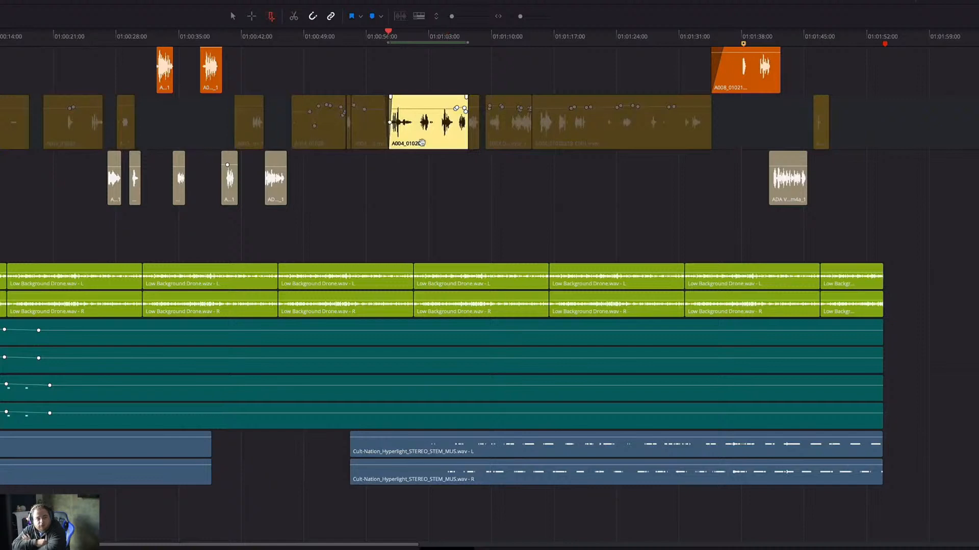
pyautogui.hotkey('ctrl', '=')
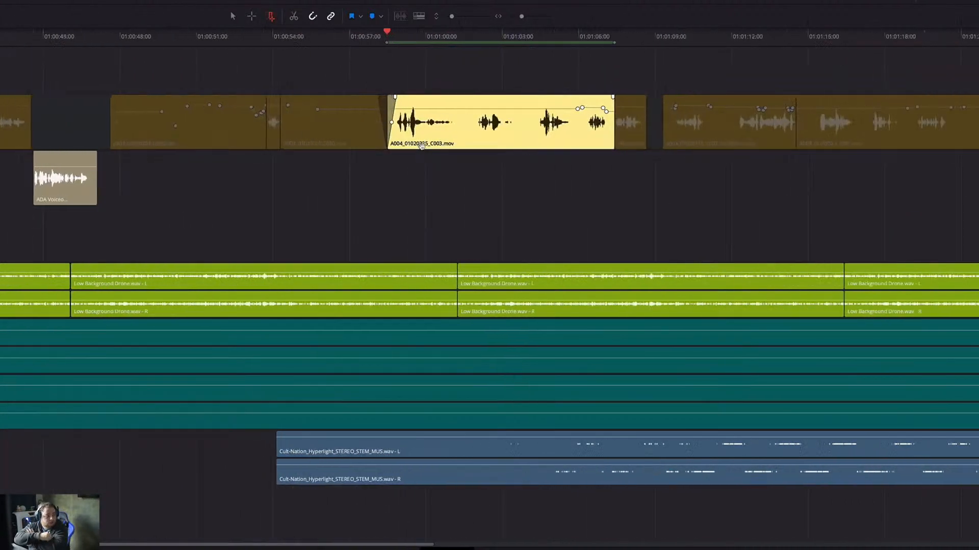
pyautogui.hotkey('ctrl', '=')
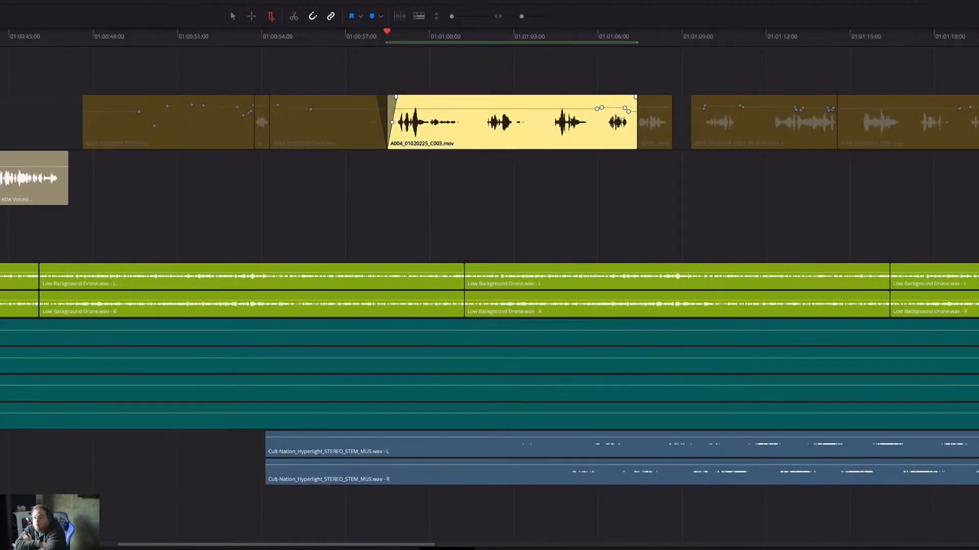
pyautogui.hotkey('ctrl', 'alt', '=')
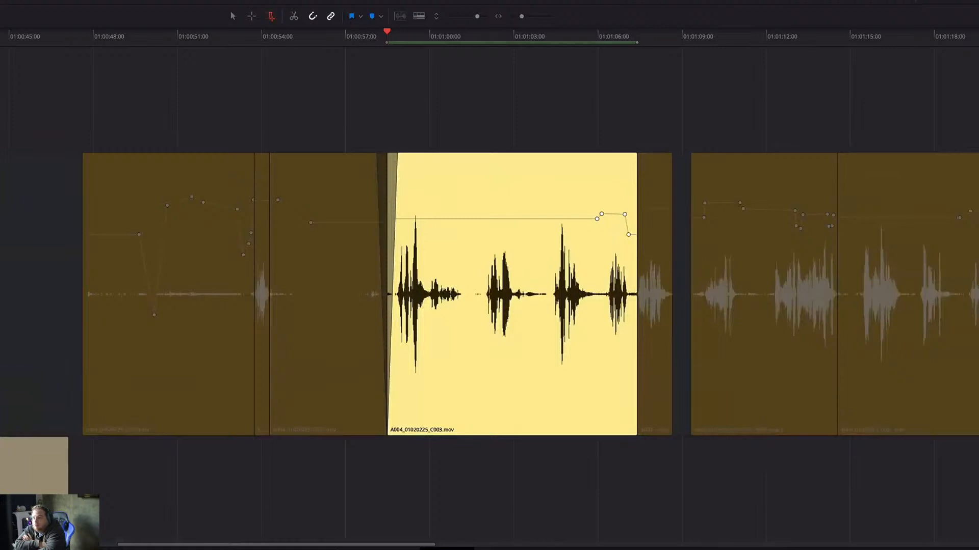
pyautogui.hscroll(-5, 489, 294)
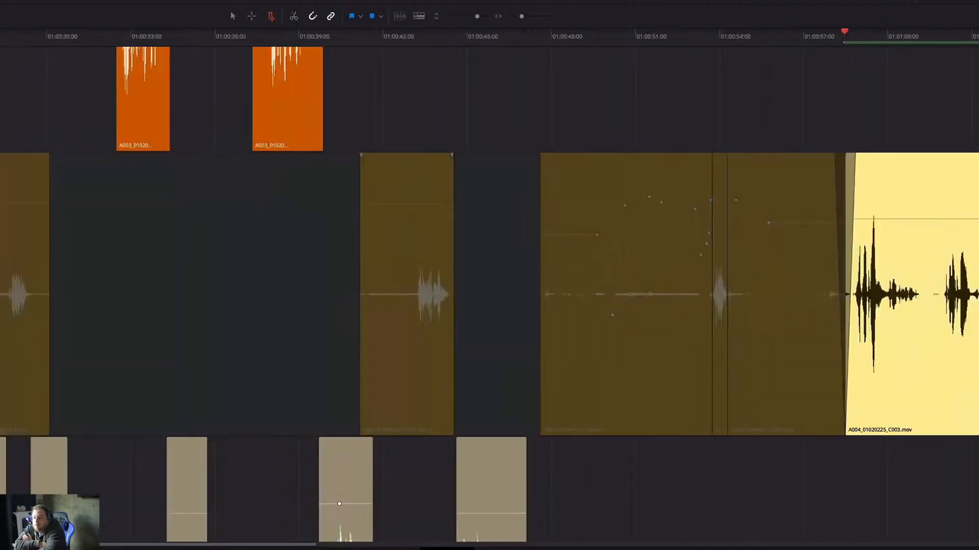
pyautogui.hscroll(7, 489, 294)
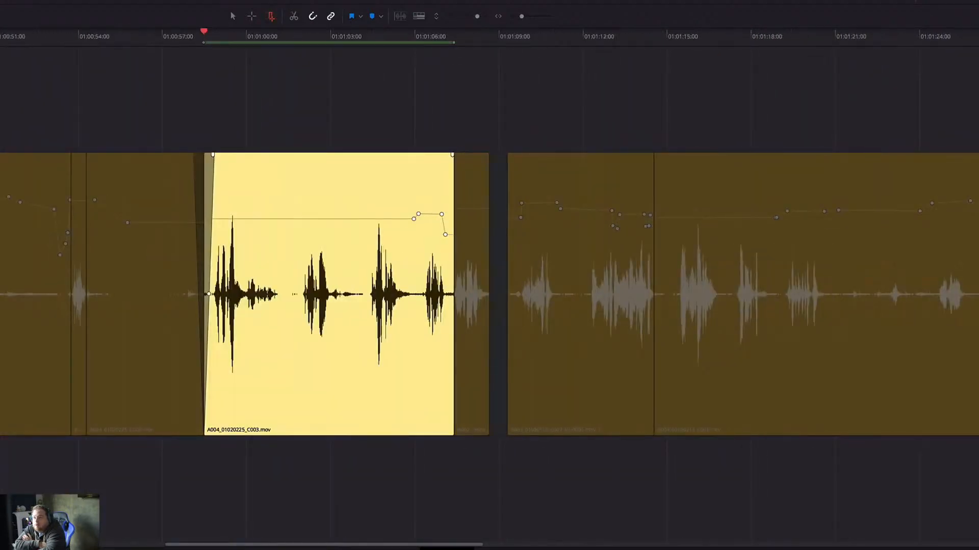
pyautogui.scroll(-5, 489, 294)
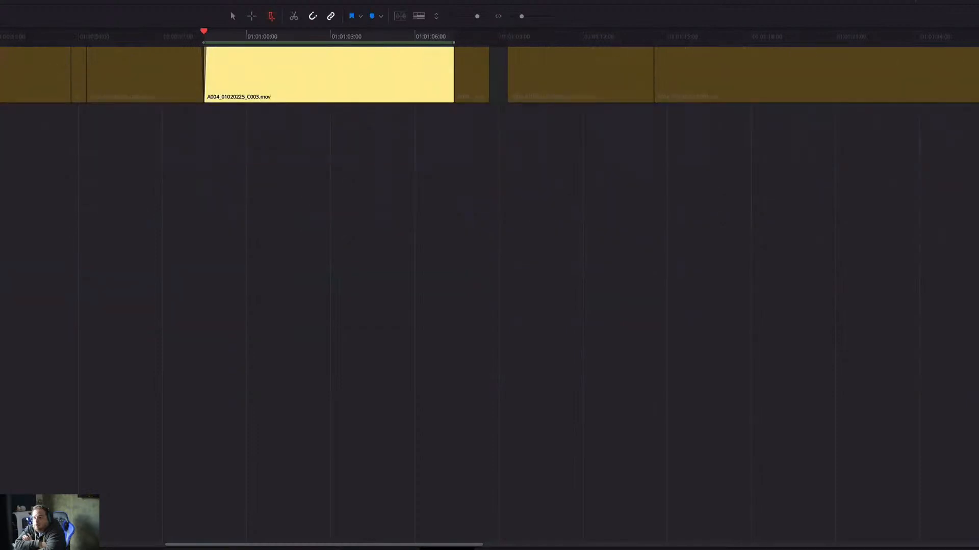
pyautogui.scroll(6, 490, 294)
pyautogui.scroll(4, 490, 306)
pyautogui.scroll(-7, 490, 305)
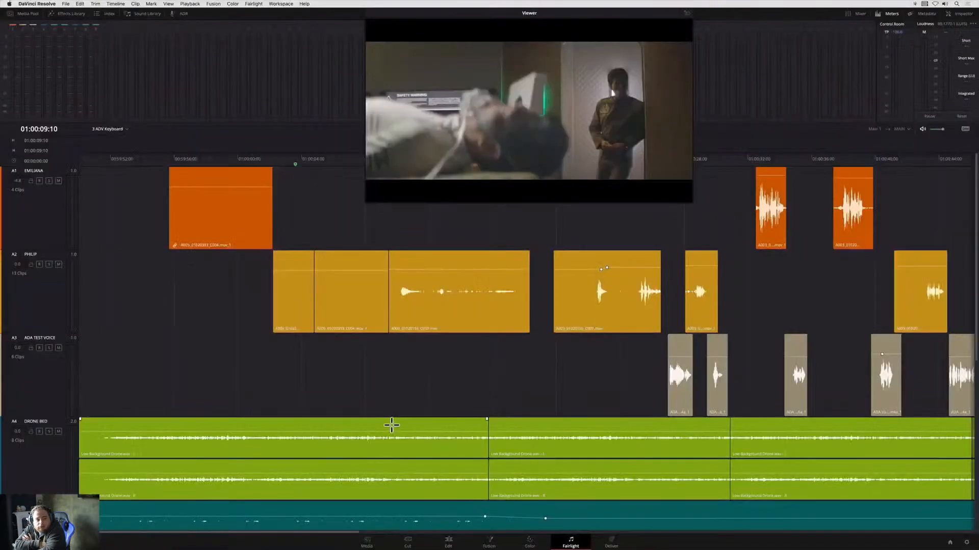
# Adjust the waveform zoom on the DRONE BED track and on the PHILIP track.
pyautogui.click(391, 425)
pyautogui.scroll(5, 392, 425)
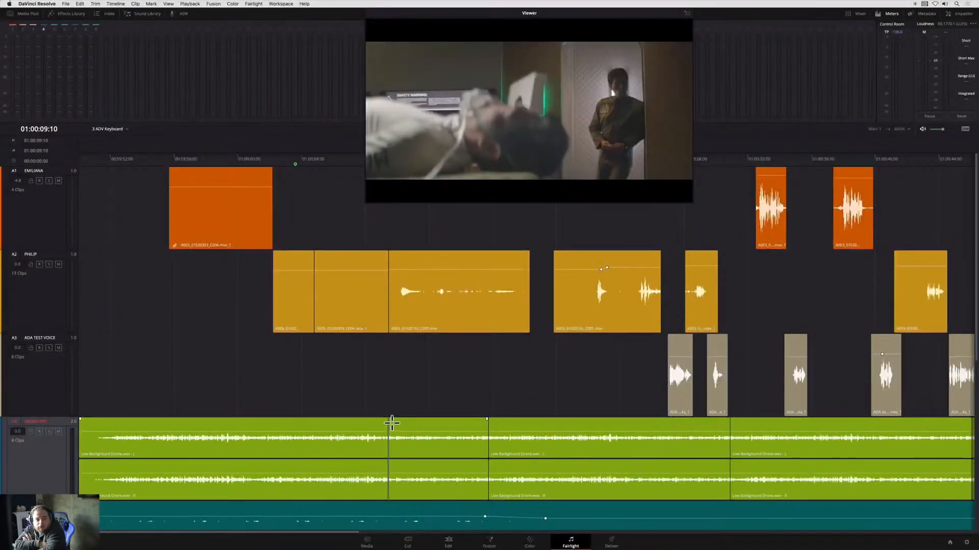
pyautogui.scroll(-5, 392, 423)
pyautogui.click(346, 281)
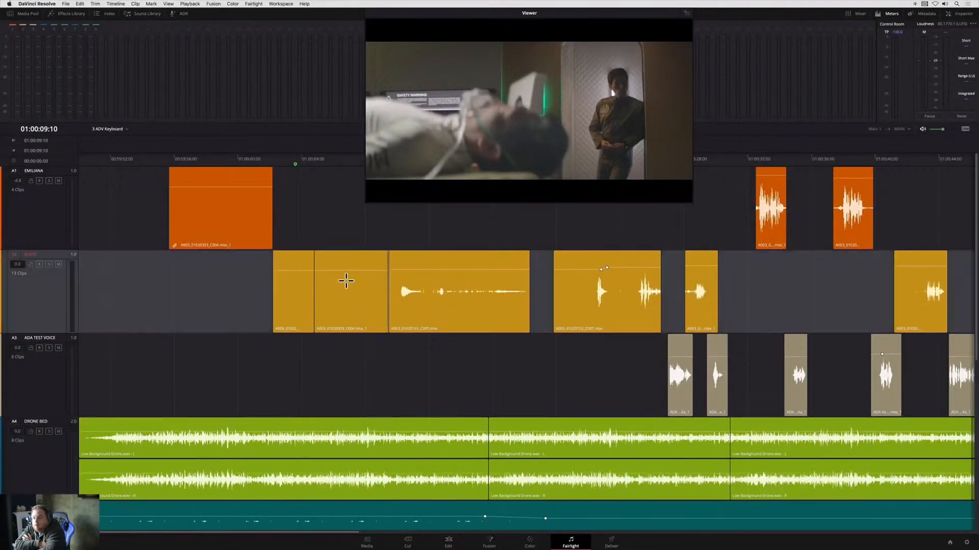
pyautogui.scroll(5, 346, 282)
pyautogui.scroll(3, 346, 282)
pyautogui.scroll(-3, 347, 281)
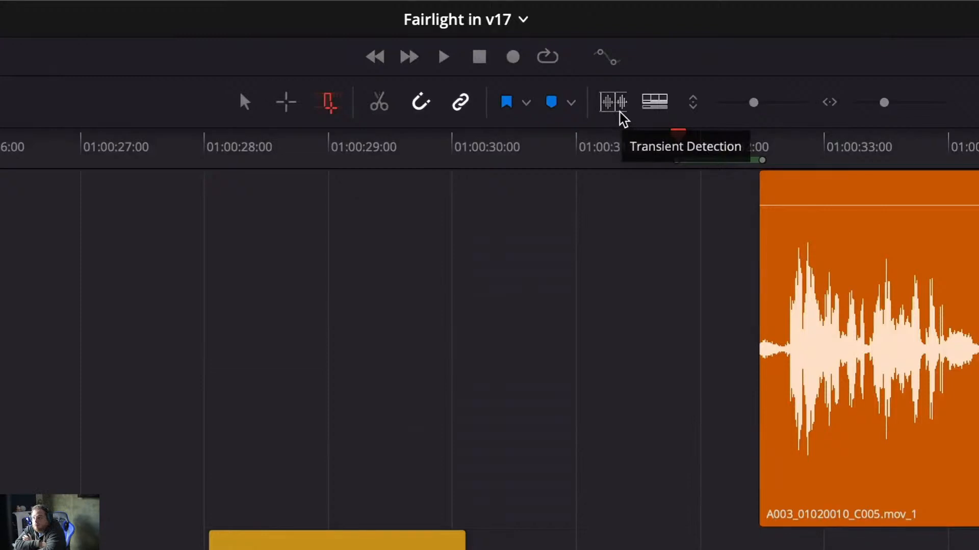
# Turn on transient detection for the ADA TEST VOICE track and delete the clip's quiet start before the first word.
pyautogui.click(619, 112)
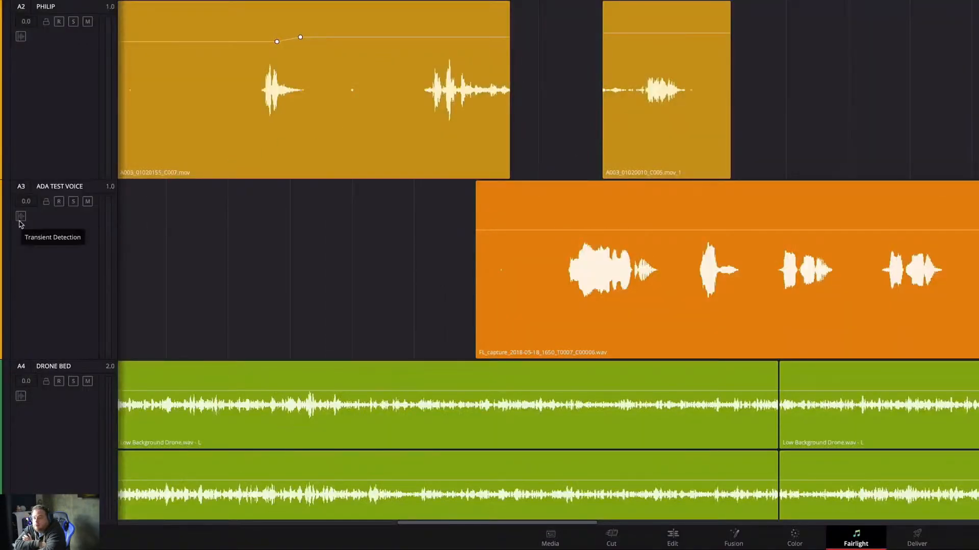
pyautogui.click(20, 217)
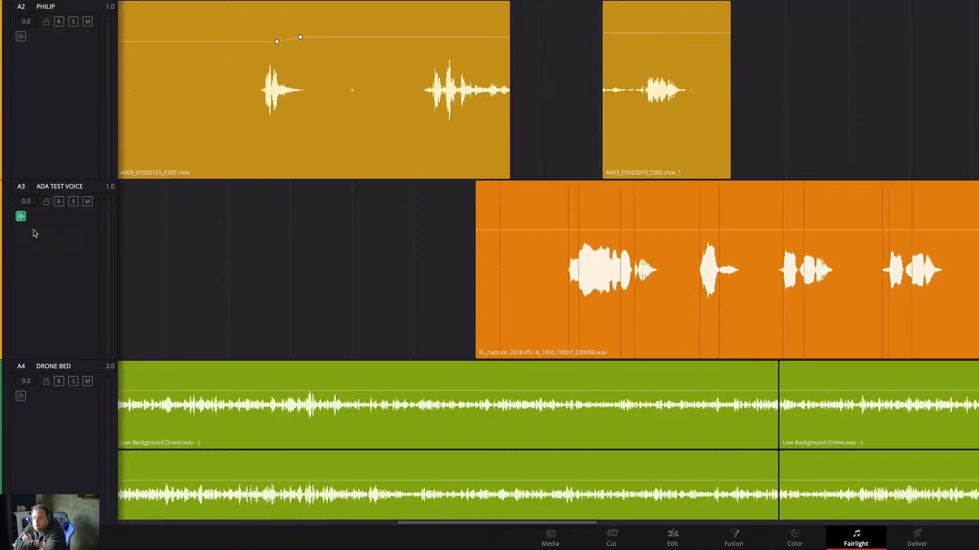
pyautogui.click(452, 279)
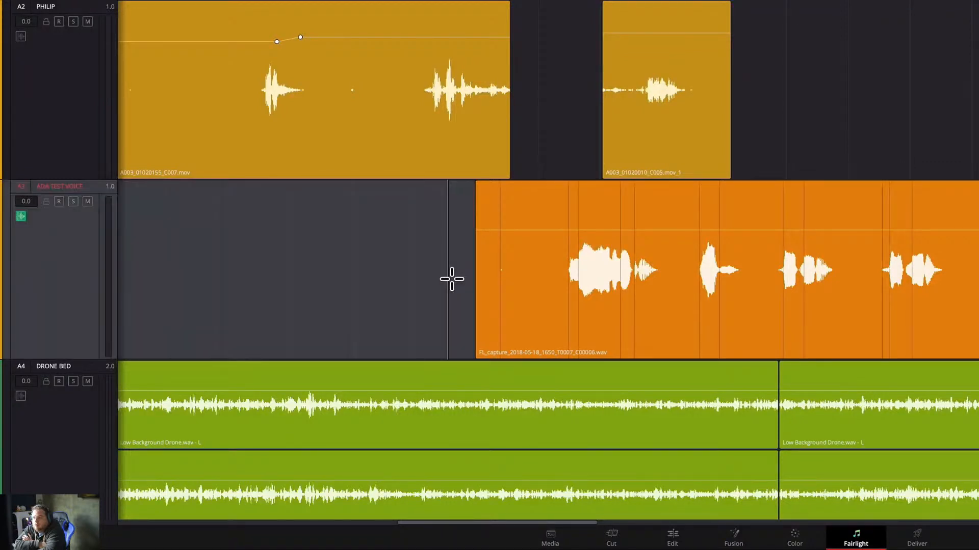
pyautogui.press('Tab')
pyautogui.hotkey('shift', 'Tab')
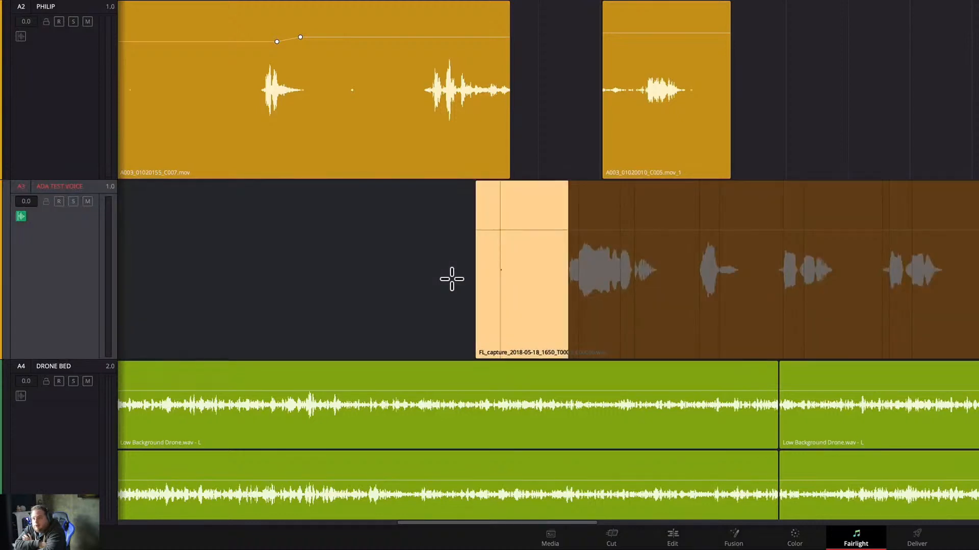
pyautogui.press('Delete')
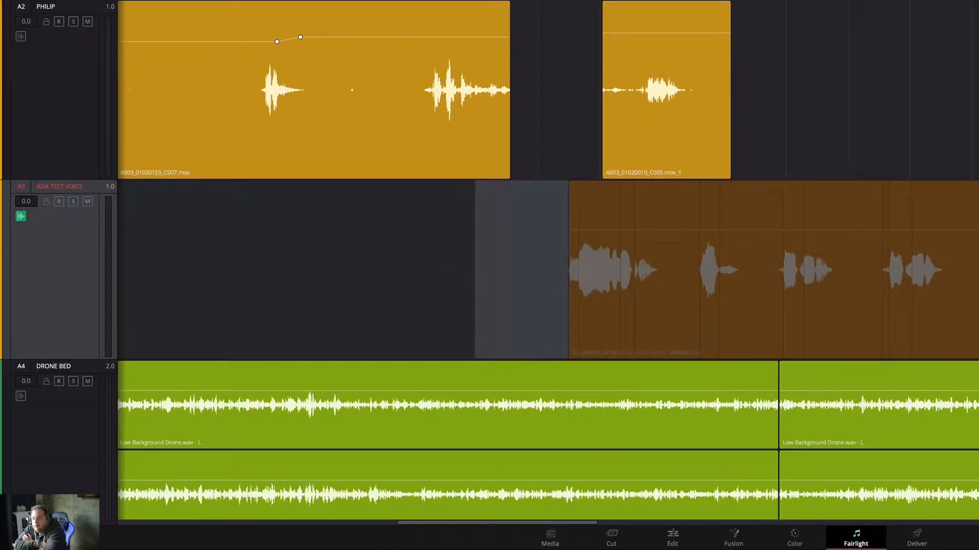
# Select the first spoken phrase on the ADA TEST VOICE track, nudge it to an earlier position, and delete the next selected section.
pyautogui.press('Tab')
pyautogui.press('Tab')
pyautogui.hotkey('shift', 'Tab')
pyautogui.press('.')
pyautogui.press('.')
pyautogui.press('.')
pyautogui.press('.')
pyautogui.press('.')
pyautogui.press('.')
pyautogui.press('.')
pyautogui.press('.')
pyautogui.press('.')
pyautogui.hotkey('shift', 'Tab')
pyautogui.hotkey('shift', 'Tab')
pyautogui.press(',')
pyautogui.press(',')
pyautogui.press(',')
pyautogui.press(',')
pyautogui.press(',')
pyautogui.press(',')
pyautogui.press(',')
pyautogui.press(',')
pyautogui.press(',')
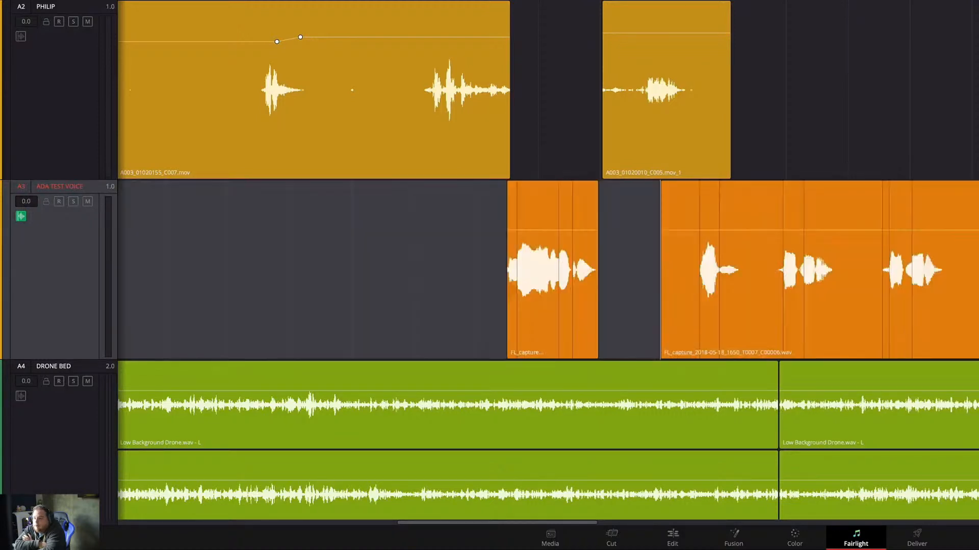
pyautogui.press('Tab')
pyautogui.press('Delete')
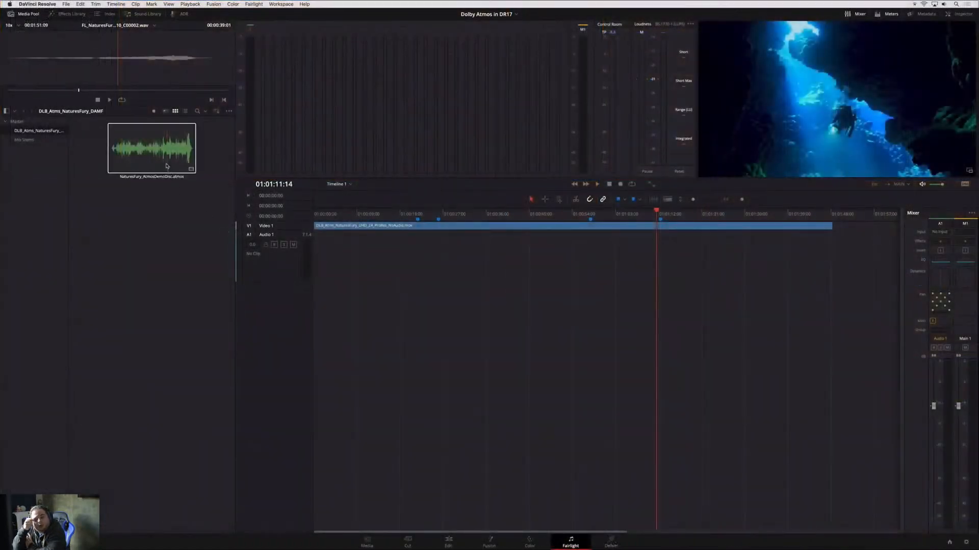
# Place NaturesFury_AtmosDemoDisc.atmos at the start of the Audio 1 track and play the timeline.
pyautogui.moveTo(161, 157); pyautogui.dragTo(219, 192)
pyautogui.moveTo(317, 253); pyautogui.dragTo(318, 256)
pyautogui.press('space')
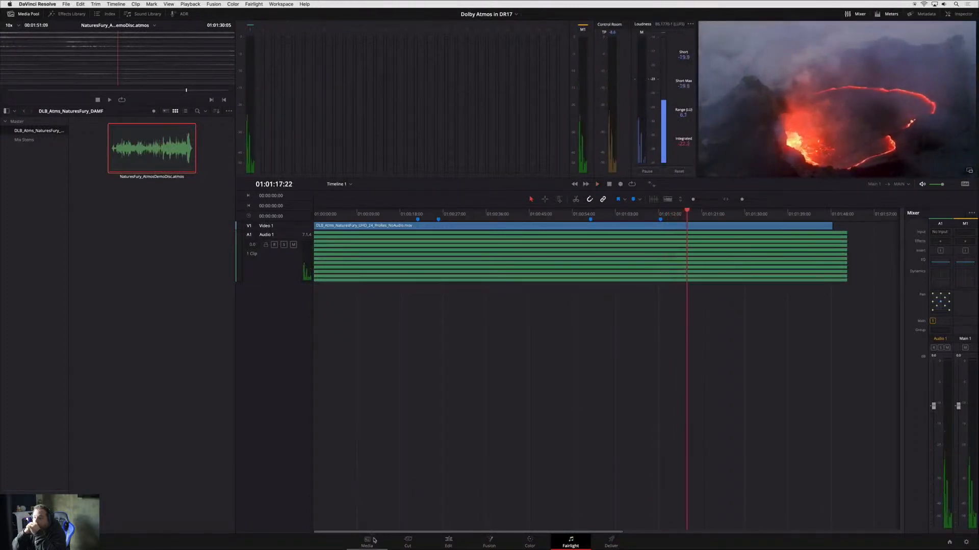
# On the Media page, examine the audio format options in the Atmos clip's attributes, trying 5.1 and Dolby Atmos 7.1.4, and cancel.
pyautogui.click(367, 541)
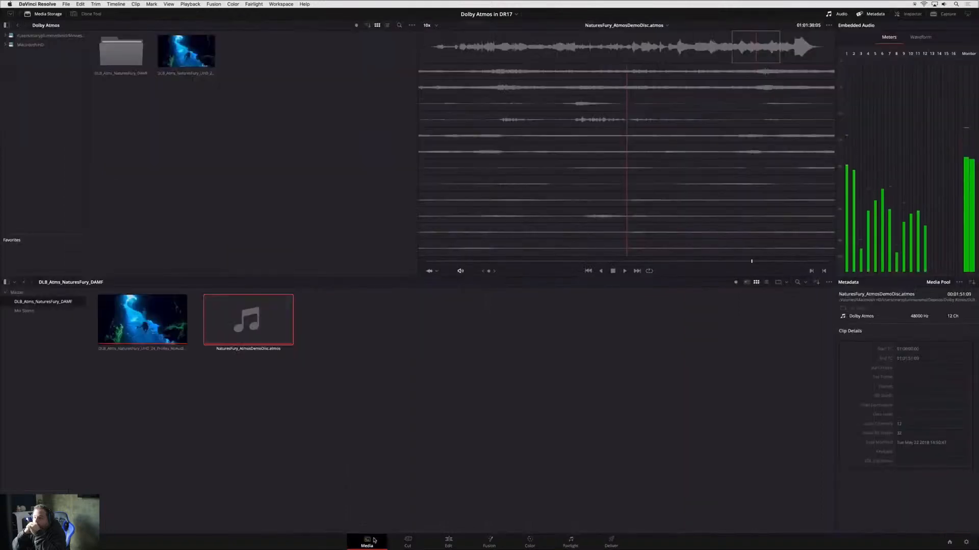
pyautogui.rightClick(276, 328)
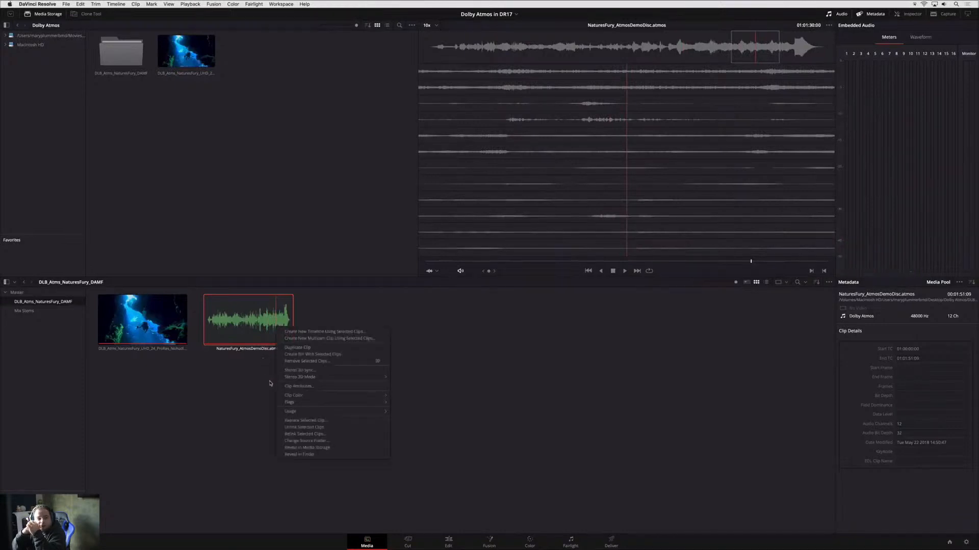
pyautogui.click(288, 387)
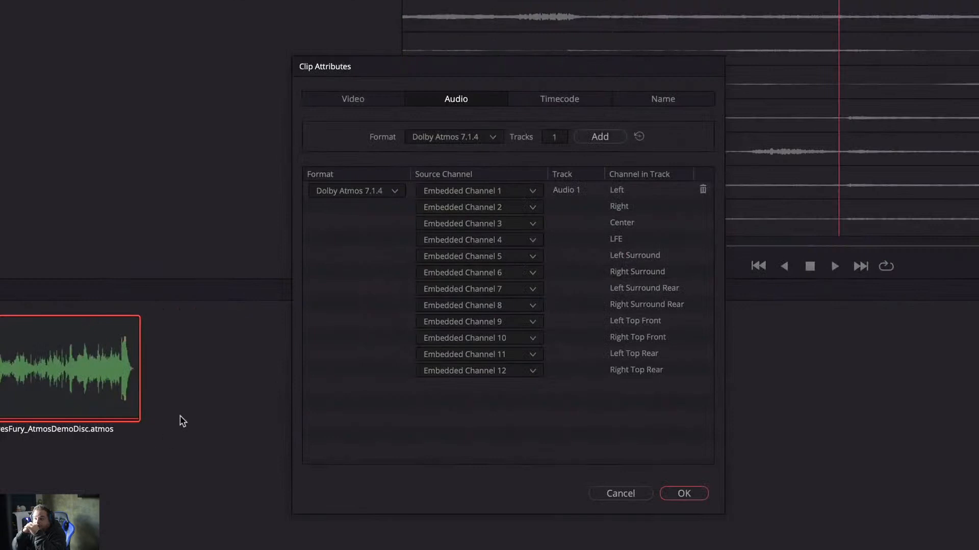
pyautogui.click(395, 191)
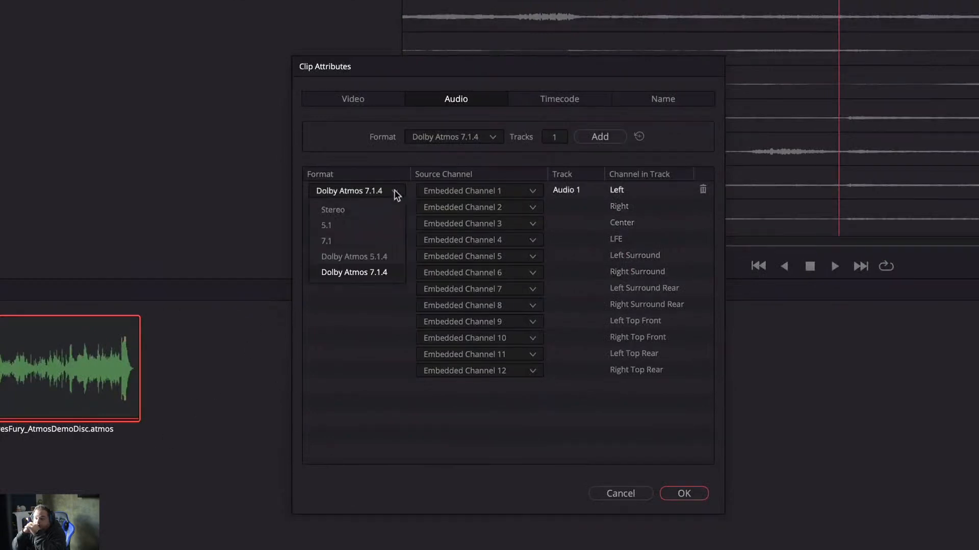
pyautogui.click(394, 222)
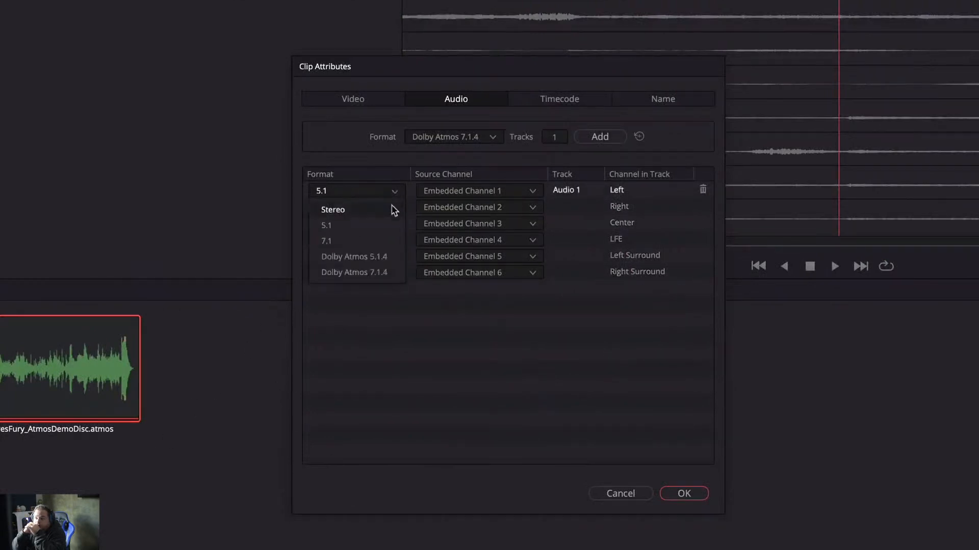
pyautogui.click(394, 210)
pyautogui.click(395, 272)
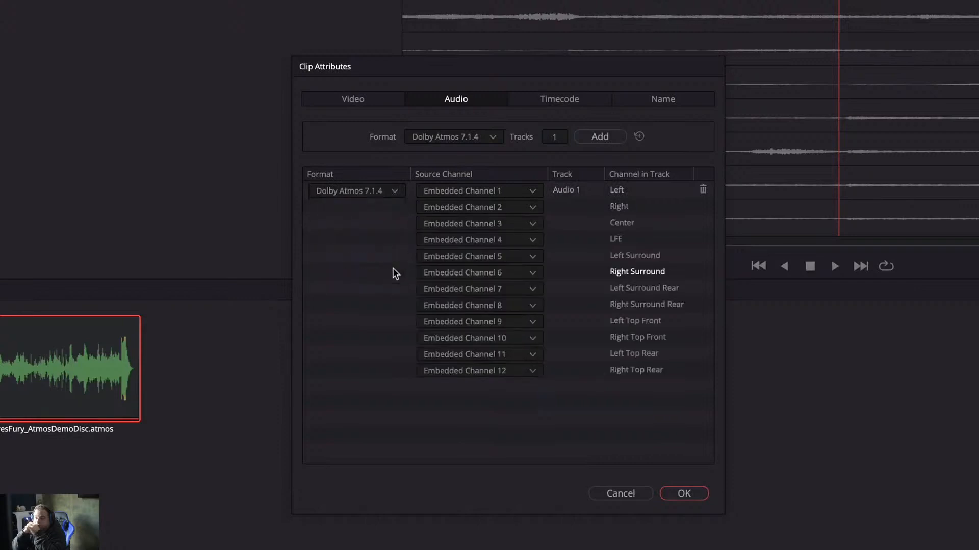
pyautogui.click(599, 495)
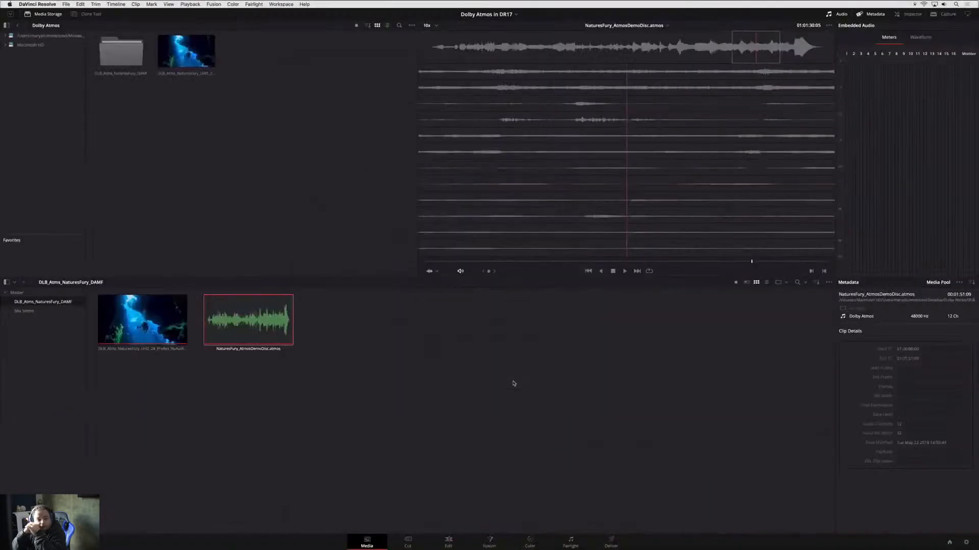
# Create a new timeline from the NaturesFury_AtmosDemoDisc.atmos clip with the default settings.
pyautogui.rightClick(286, 301)
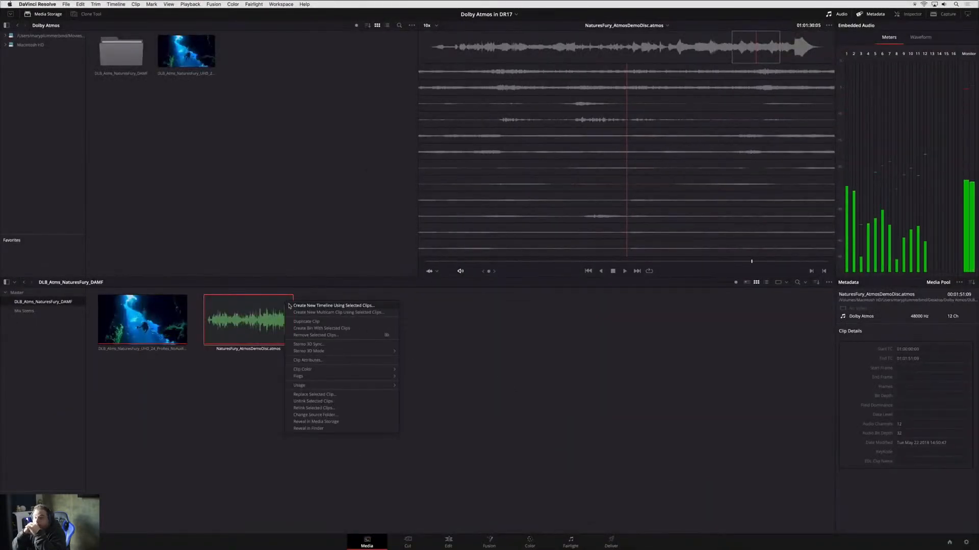
pyautogui.click(336, 307)
pyautogui.click(549, 302)
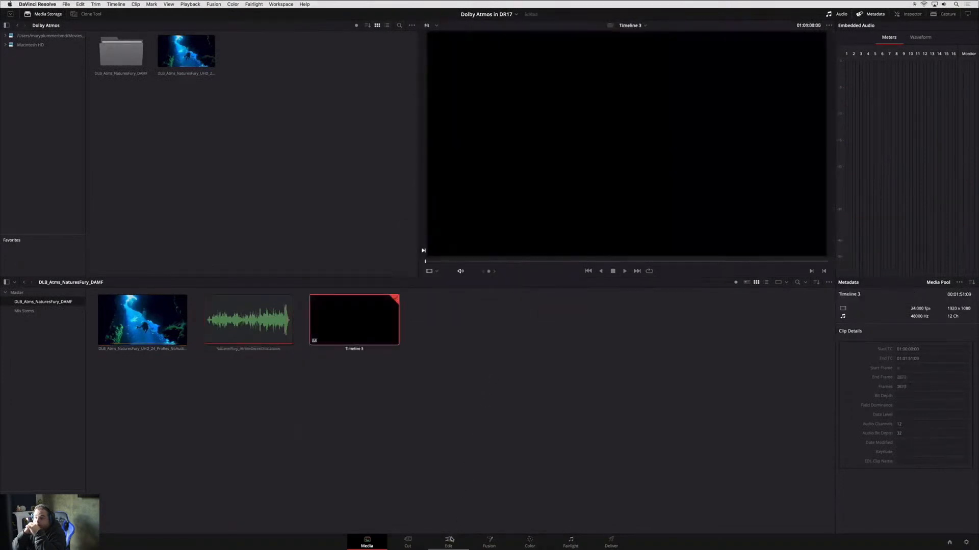
# On the Edit page, add the NaturesFury NoAudio video clip to the start of Video 1 and play from about 01:00:32.
pyautogui.click(449, 540)
pyautogui.moveTo(174, 81); pyautogui.dragTo(291, 400)
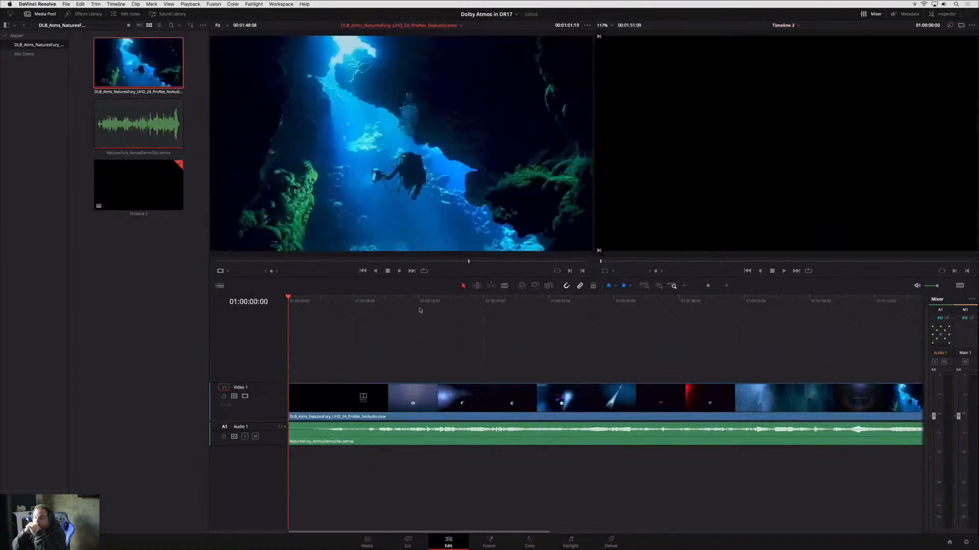
pyautogui.click(550, 299)
pyautogui.press('space')
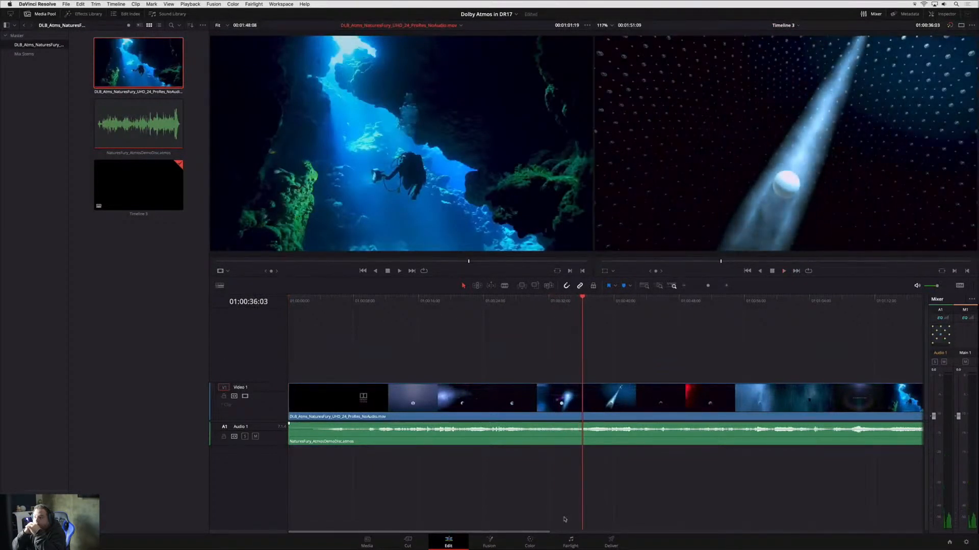
# Enlarge the Audio 1 track on the Fairlight page to show its individual Atmos channels, and open the Deliver page.
pyautogui.click(560, 539)
pyautogui.moveTo(299, 278); pyautogui.dragTo(328, 461)
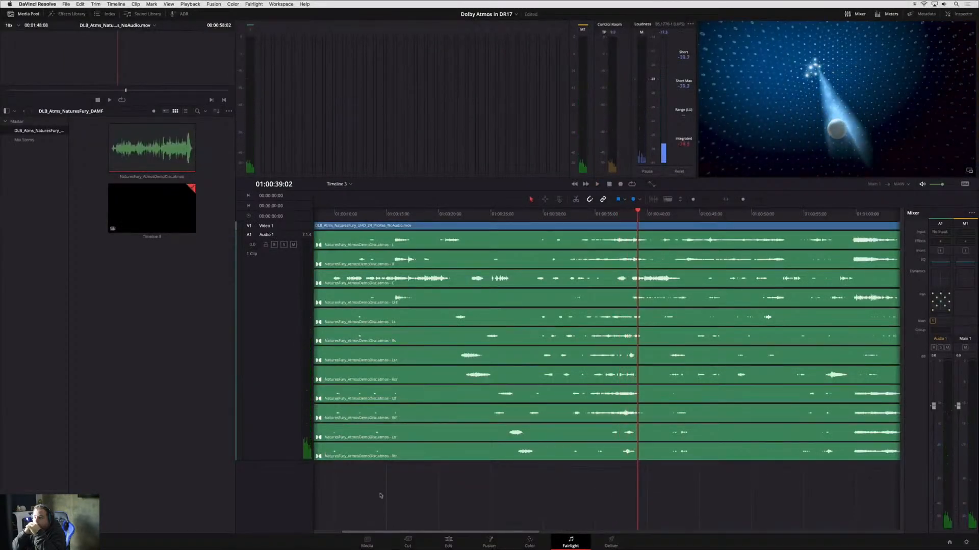
pyautogui.click(597, 541)
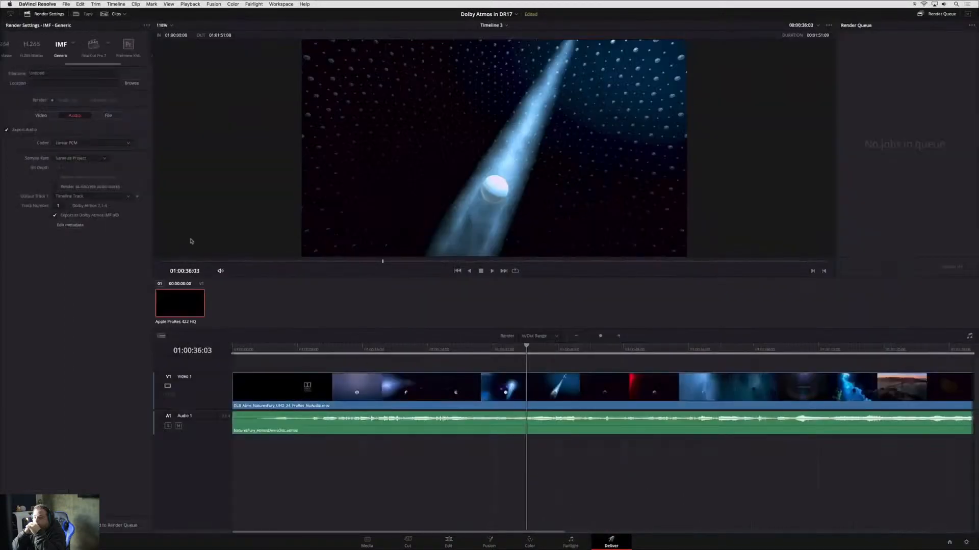
# Choose the Audio Only render preset and set its export format to Wave with the ADM BWF codec.
pyautogui.moveTo(96, 65); pyautogui.dragTo(136, 60)
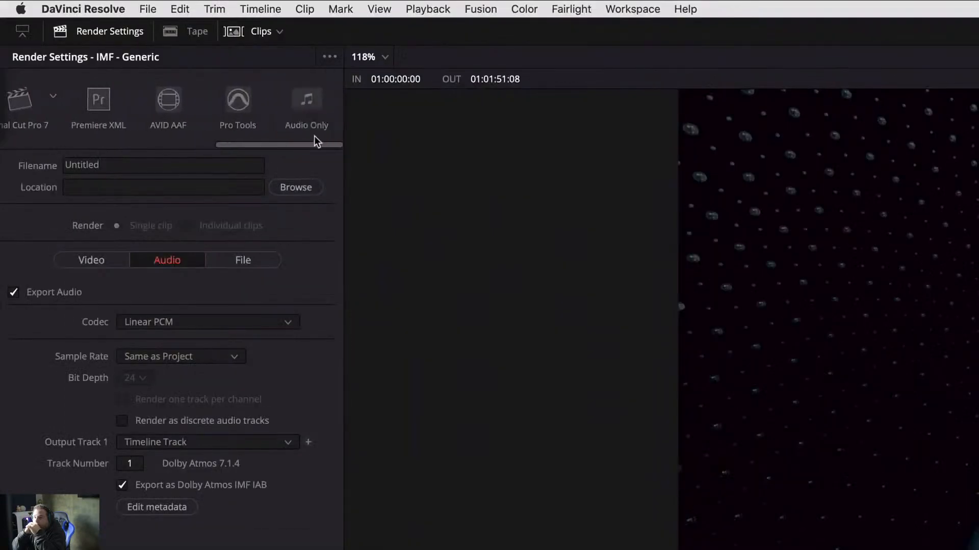
pyautogui.click(307, 102)
pyautogui.click(287, 347)
pyautogui.click(279, 375)
pyautogui.click(287, 323)
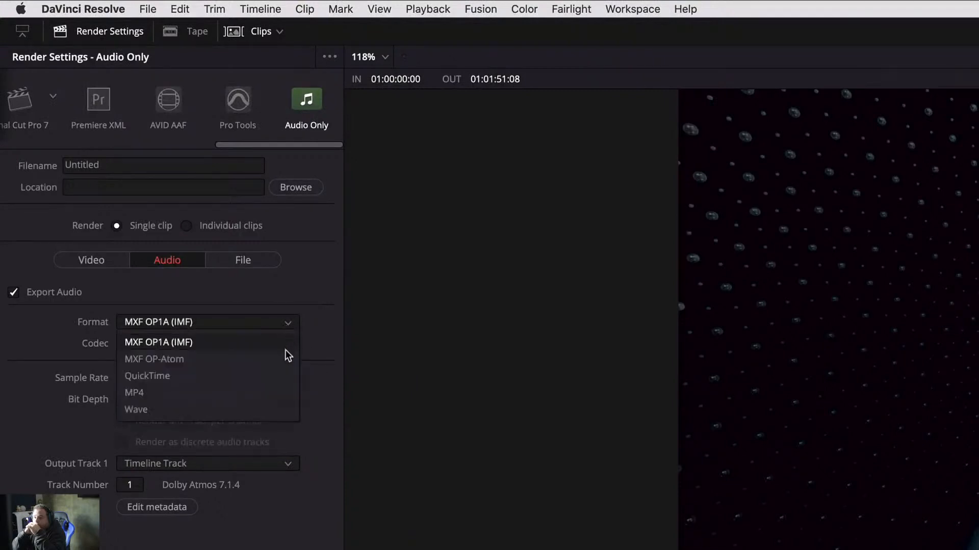
pyautogui.click(283, 408)
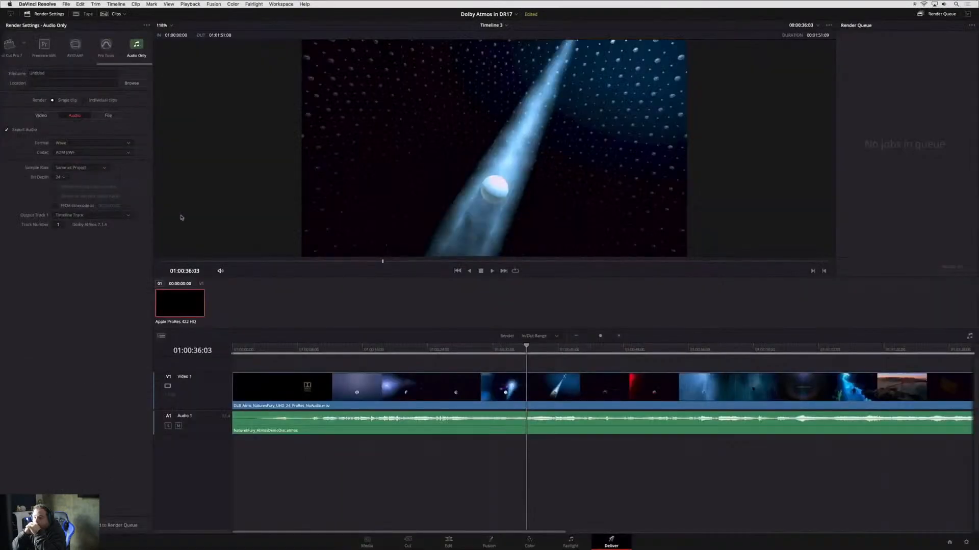
# On the Fairlight page, import the NaturesFury_AtmosDemoDisc.atmos file as an immersive audio master.
pyautogui.click(581, 537)
pyautogui.click(253, 4)
pyautogui.moveTo(269, 104)
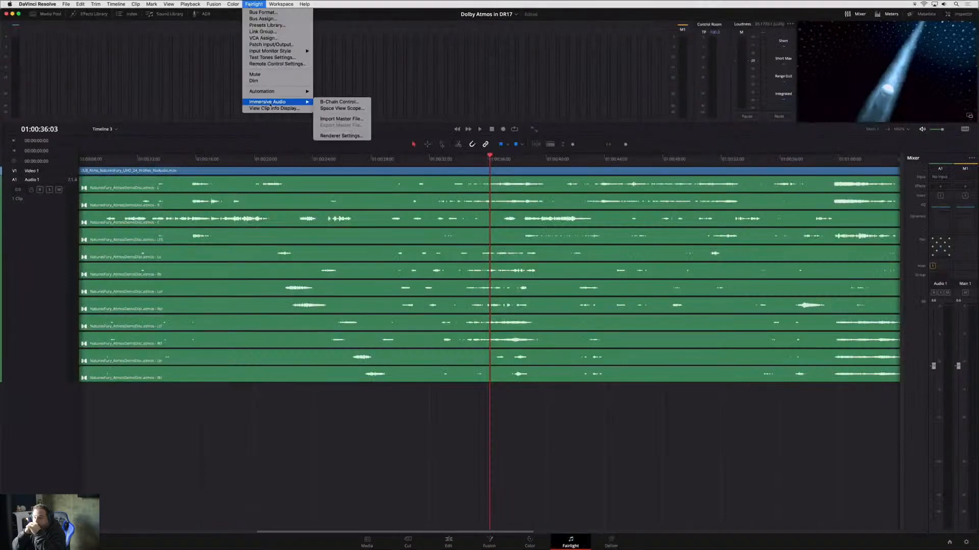
pyautogui.click(334, 118)
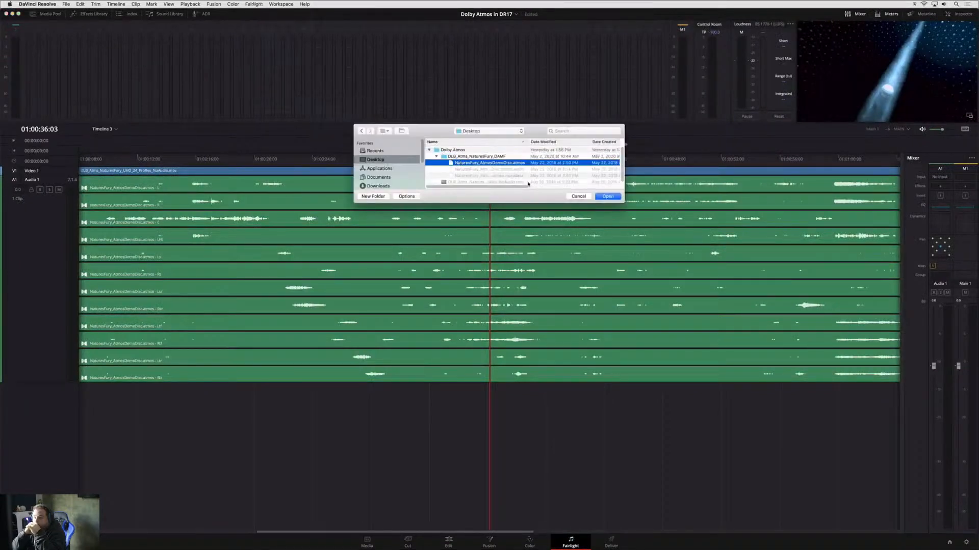
pyautogui.click(607, 196)
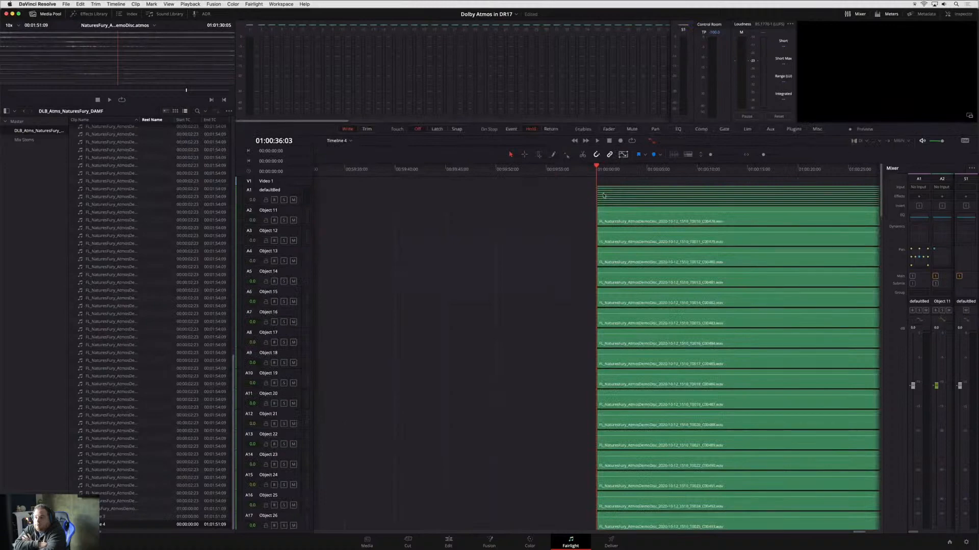
# Hide the media pool and display the L/R Pan automation curve on the Object 35 track in Timeline 2.
pyautogui.click(50, 15)
pyautogui.click(113, 164)
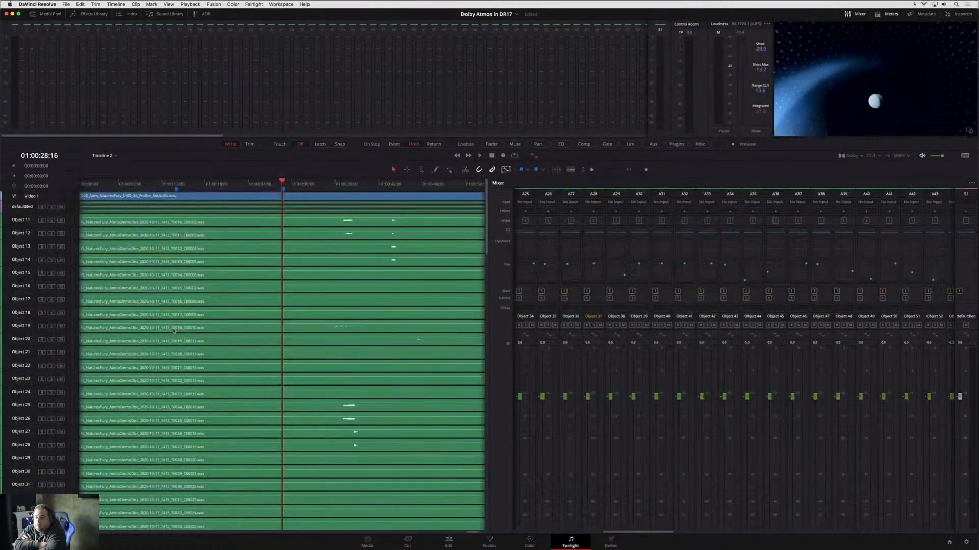
pyautogui.scroll(5, 171, 383)
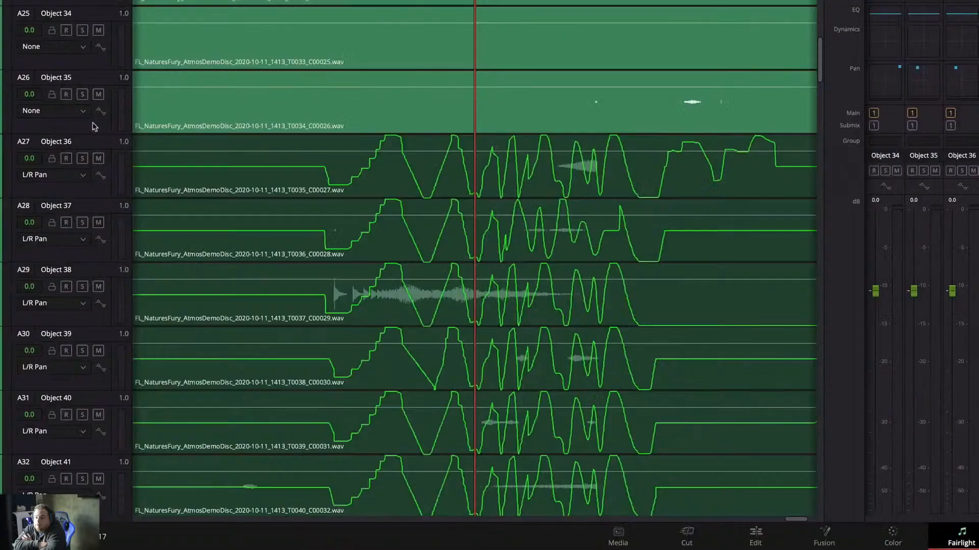
pyautogui.click(50, 290)
pyautogui.moveTo(52, 320)
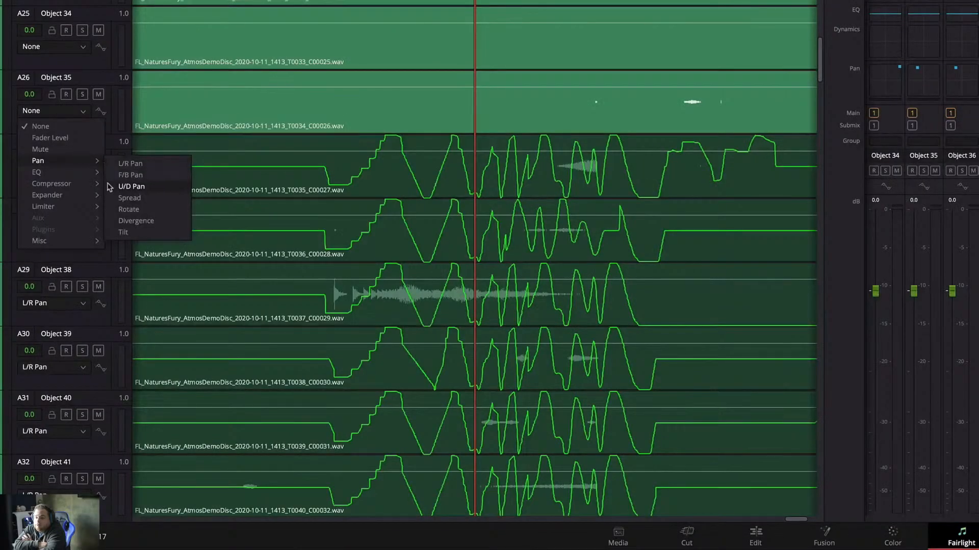
pyautogui.click(124, 164)
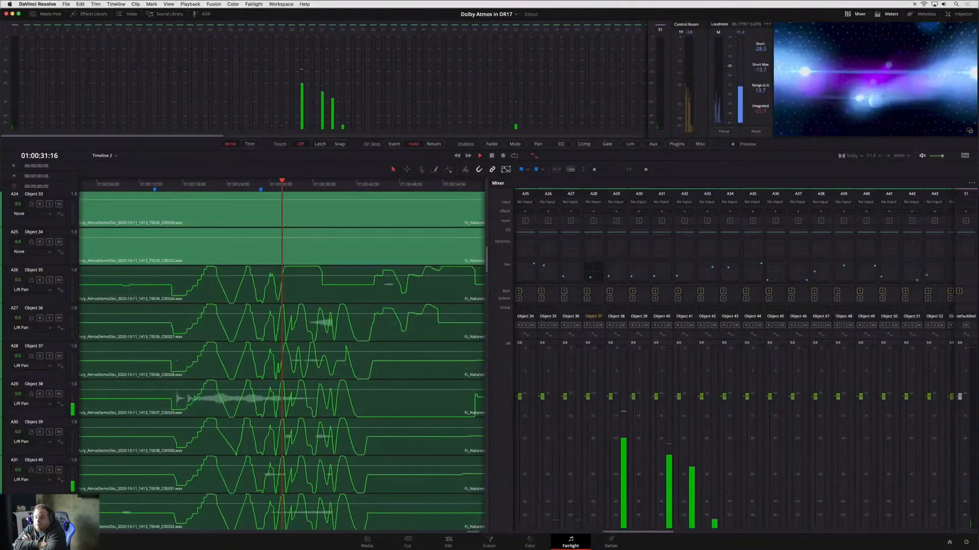
# Open Object 37's pan controls and the Space View scope, limit the scope to active levels only, and play the timeline.
pyautogui.doubleClick(593, 271)
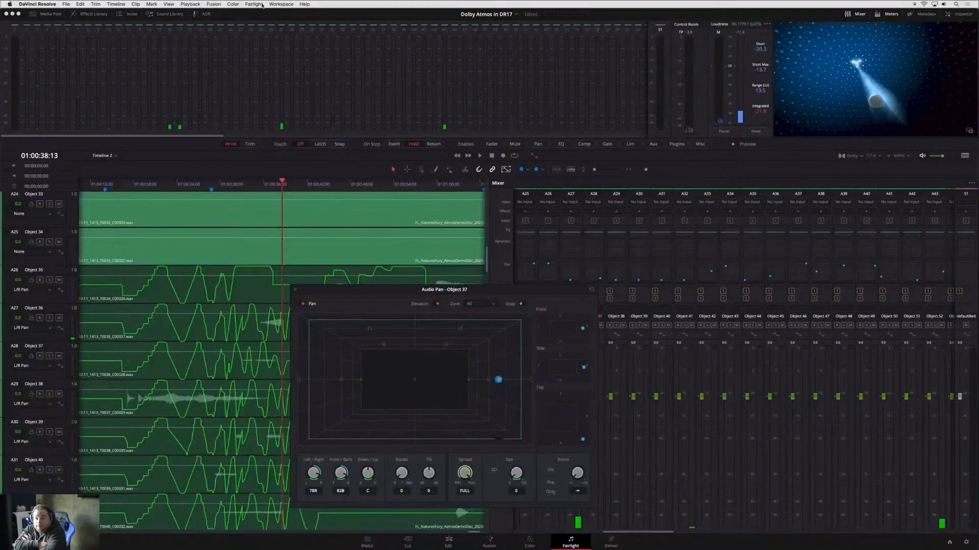
pyautogui.click(257, 5)
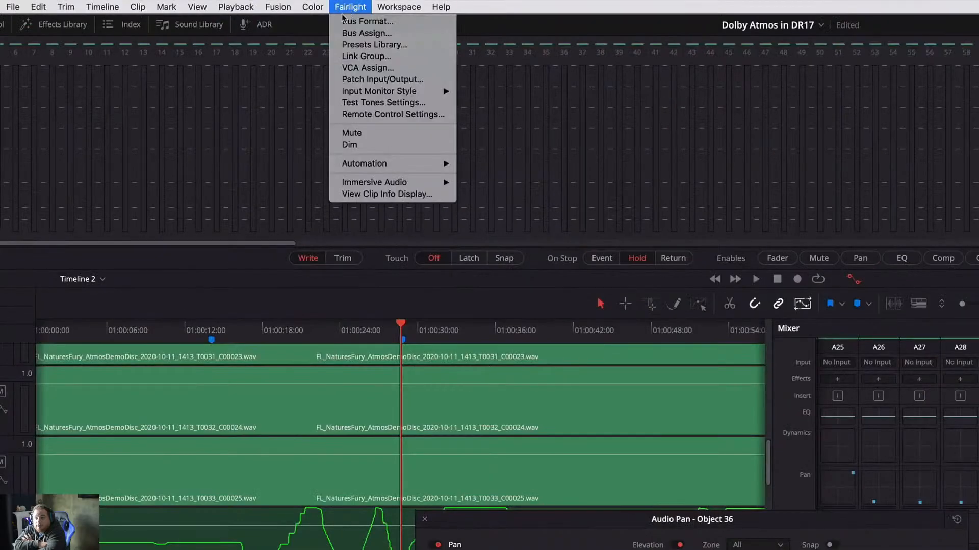
pyautogui.moveTo(400, 184)
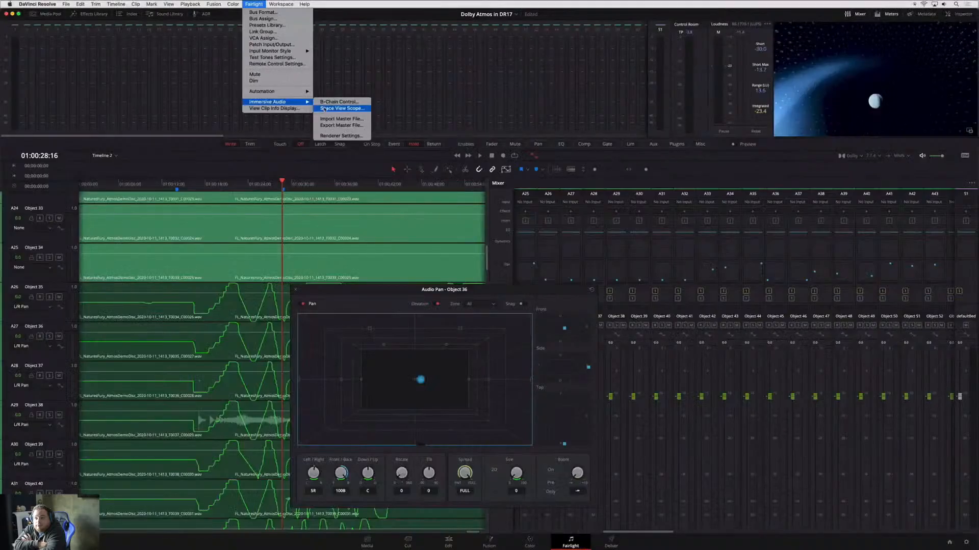
pyautogui.click(476, 196)
pyautogui.press('space')
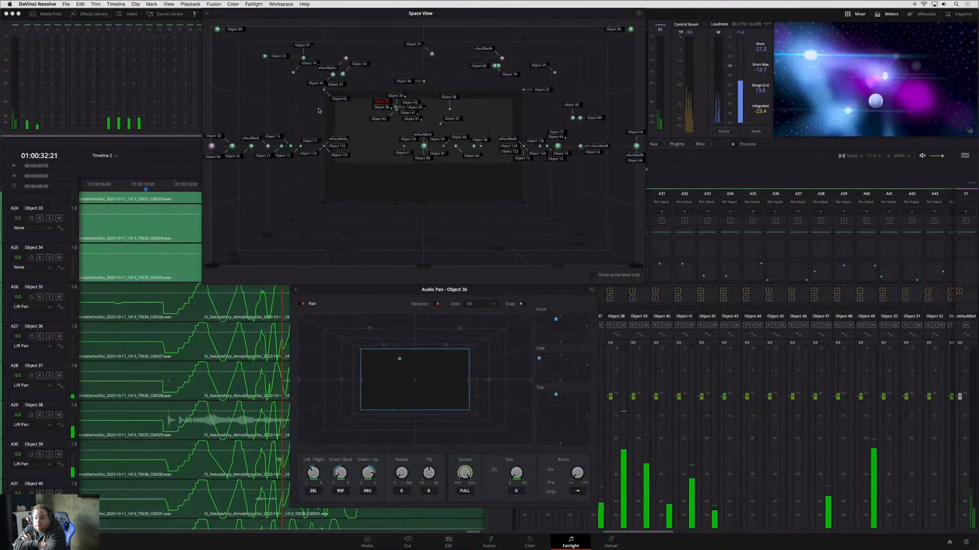
pyautogui.click(592, 276)
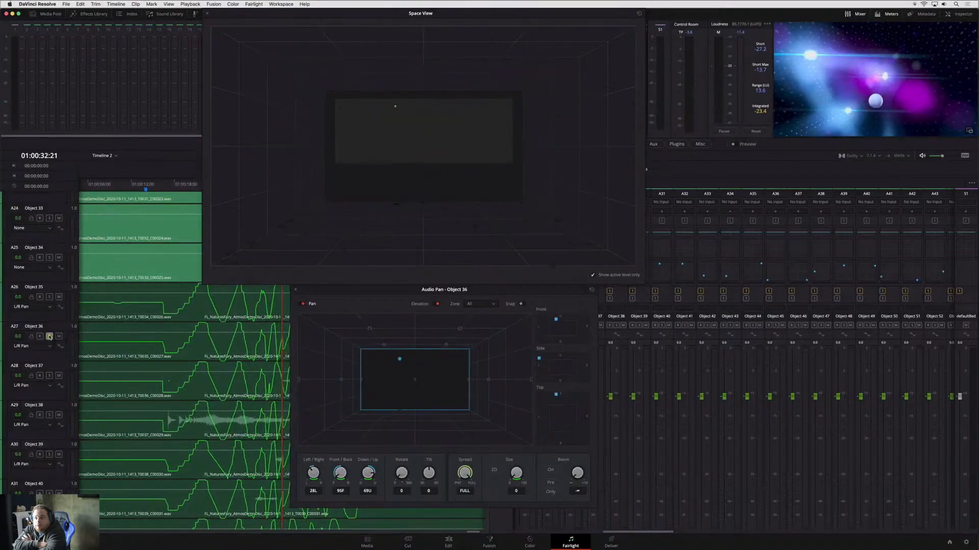
pyautogui.press('space')
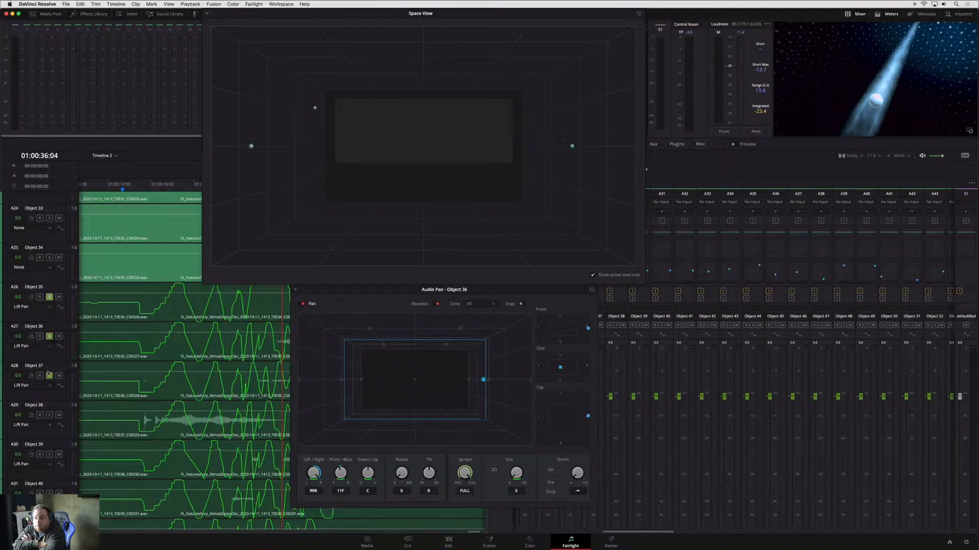
# Change the track color of the Object 35, Object 36 and Object 37 tracks to Yellow and play the timeline.
pyautogui.rightClick(50, 355)
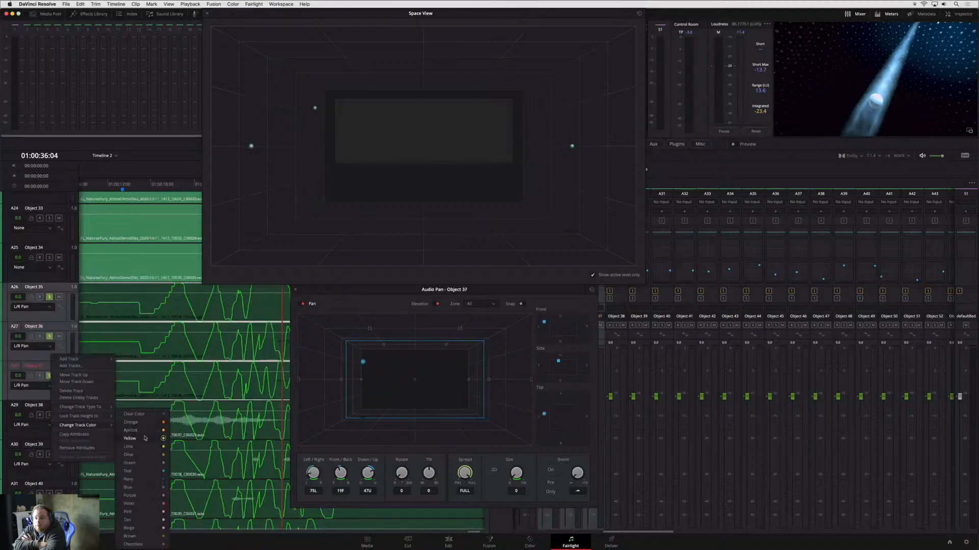
pyautogui.click(145, 438)
pyautogui.press('space')
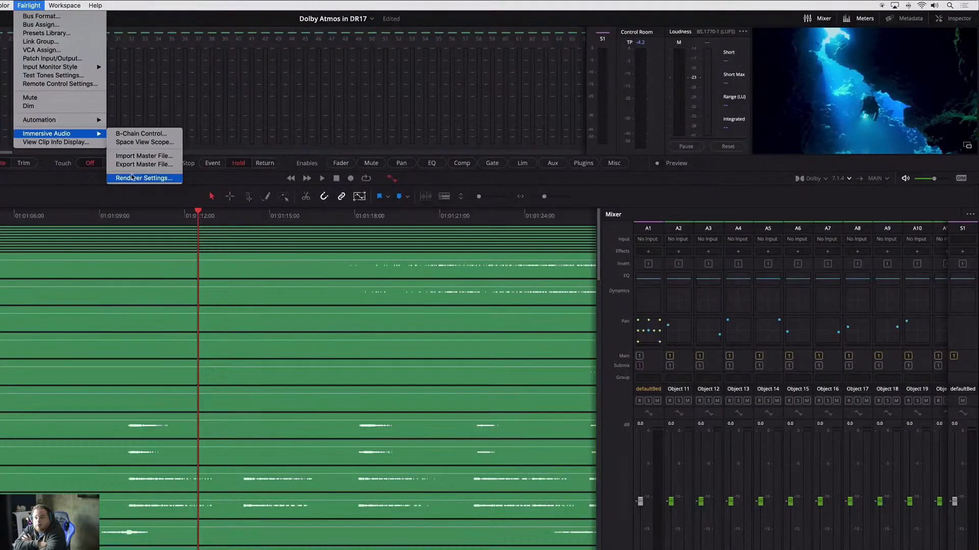
# Open the Dolby Atmos renderer settings and switch the Dolby monitoring format to 2.0.
pyautogui.click(131, 177)
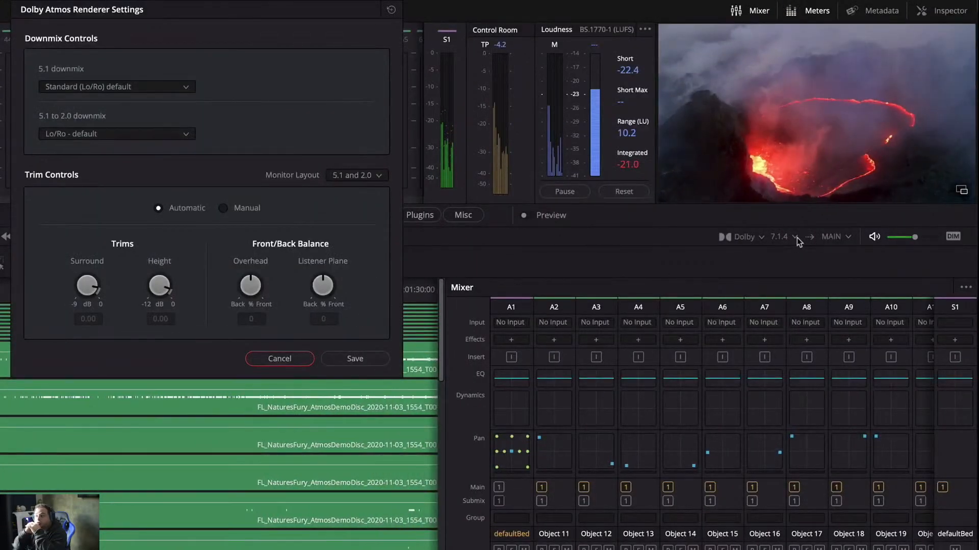
pyautogui.click(795, 237)
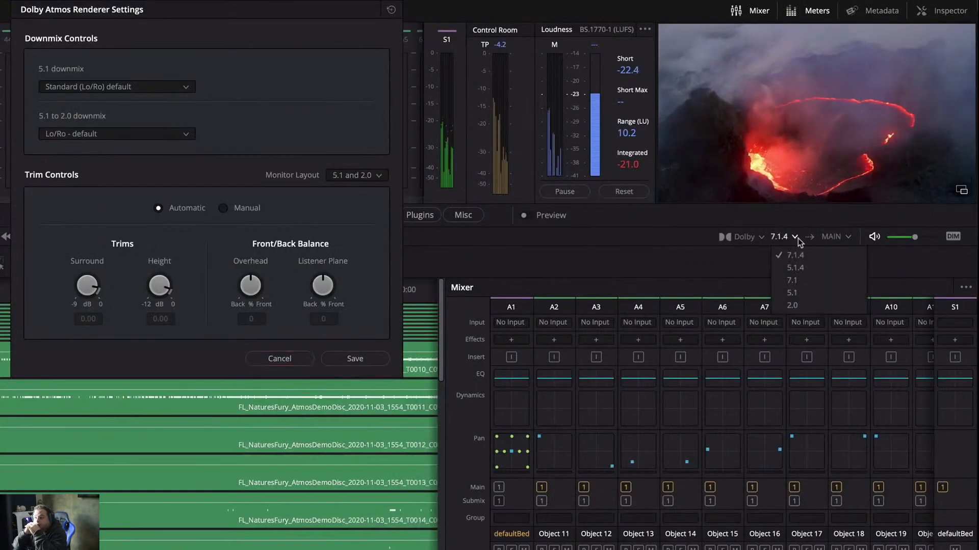
pyautogui.click(828, 305)
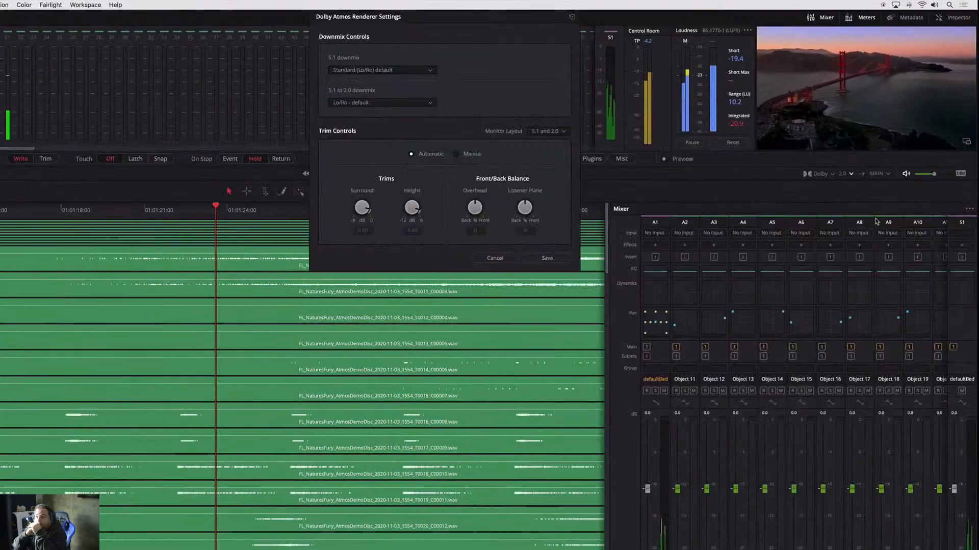
# Open the immersive master export settings and examine the file name and format options.
pyautogui.click(54, 7)
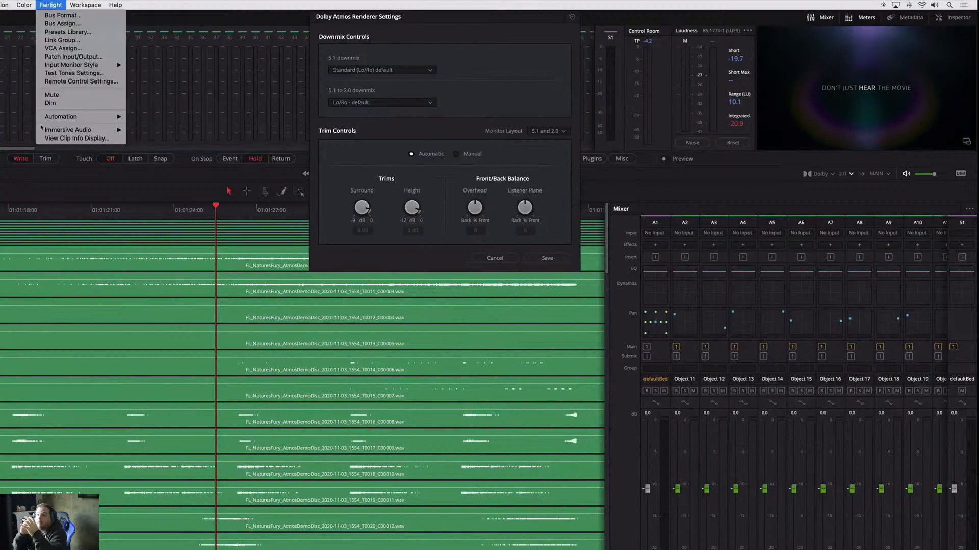
pyautogui.moveTo(77, 130)
pyautogui.click(183, 163)
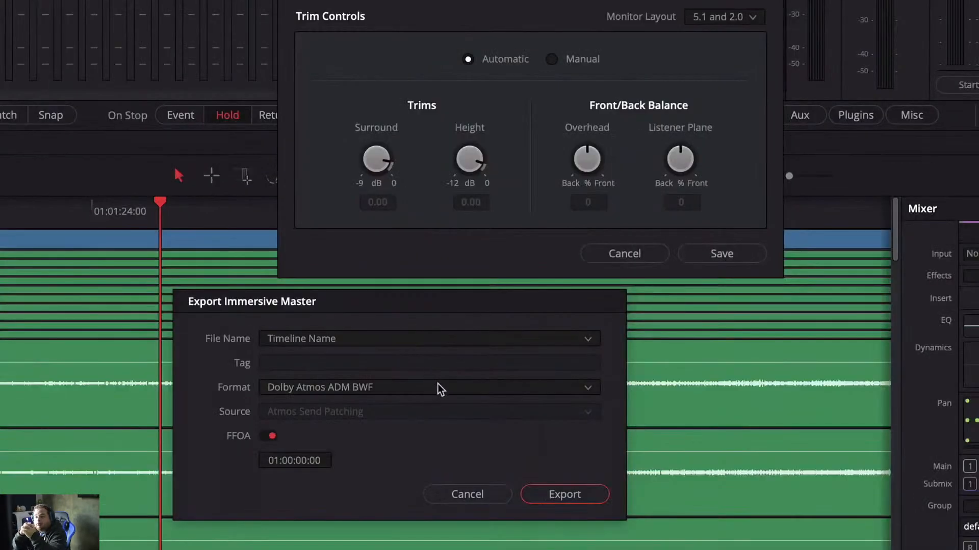
pyautogui.click(368, 328)
pyautogui.click(382, 351)
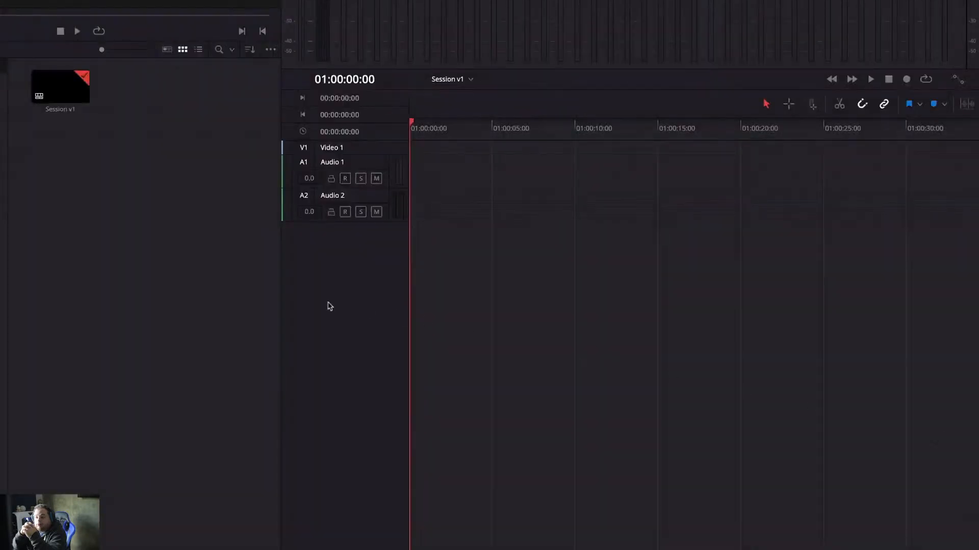
# Import Yellow River_AAF Export from DOP Mix_190402.aaf as a timeline with the default load settings.
pyautogui.rightClick(247, 298)
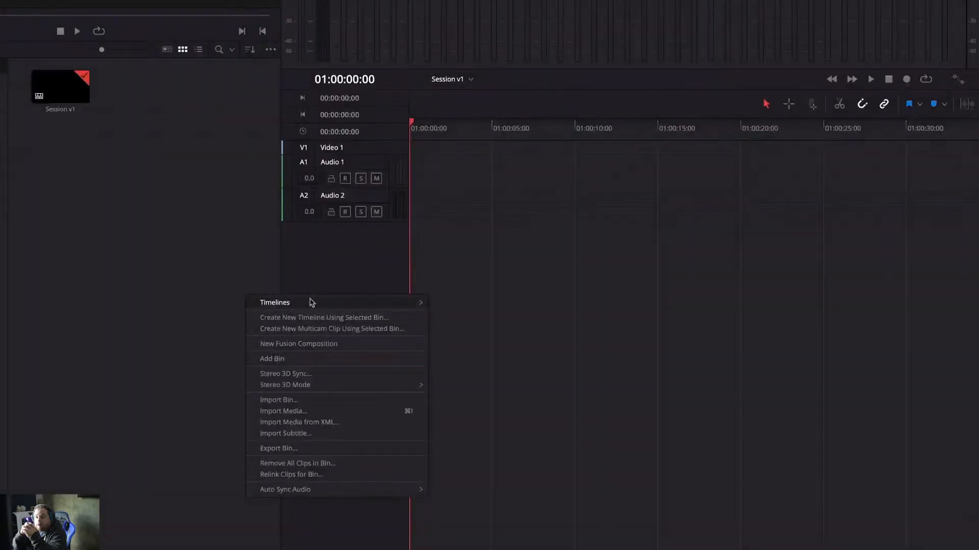
pyautogui.moveTo(496, 322)
pyautogui.click(559, 322)
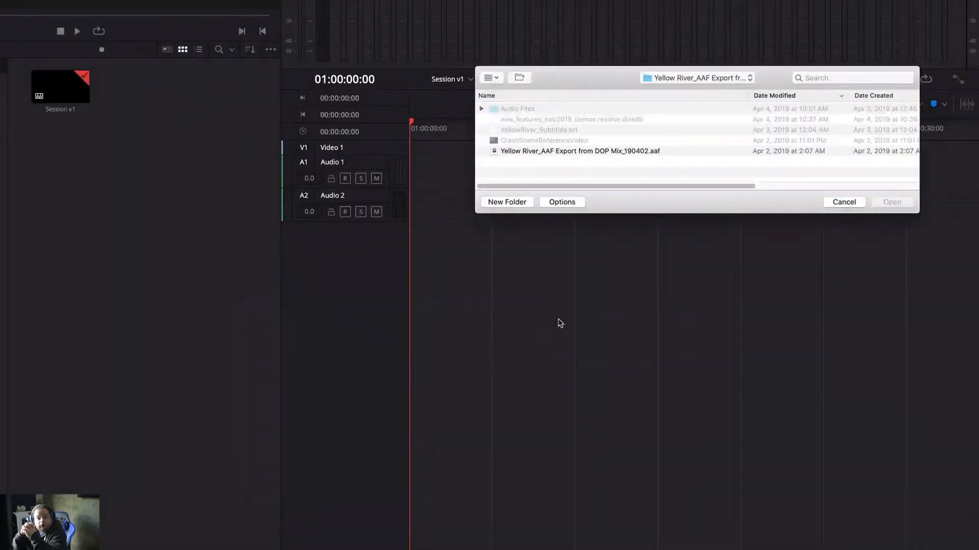
pyautogui.click(670, 151)
pyautogui.click(887, 202)
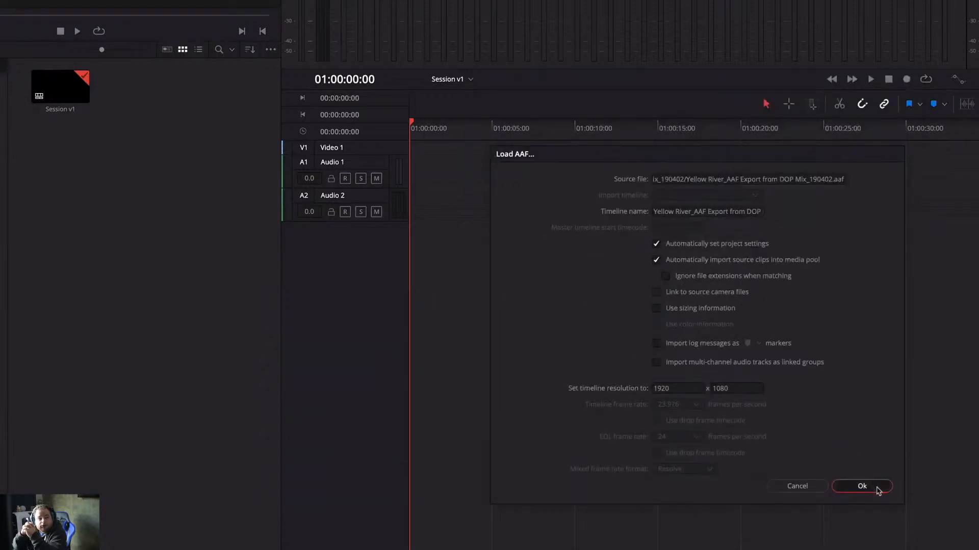
pyautogui.click(876, 488)
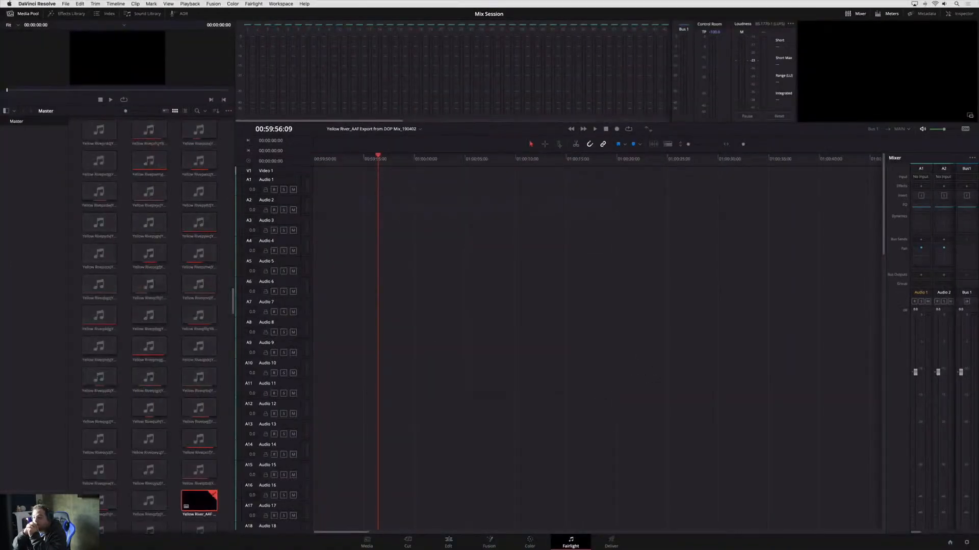
pyautogui.moveTo(340, 532); pyautogui.dragTo(773, 531)
pyautogui.moveTo(688, 144); pyautogui.dragTo(683, 144)
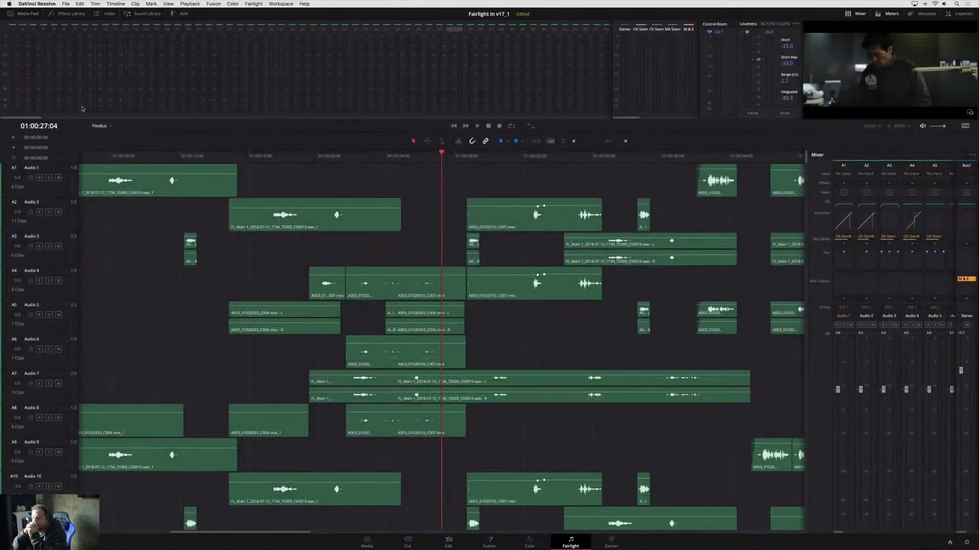
# Play the multitrack session, reduce the track heights to fit more audio tracks, and look through the level meters.
pyautogui.press('space')
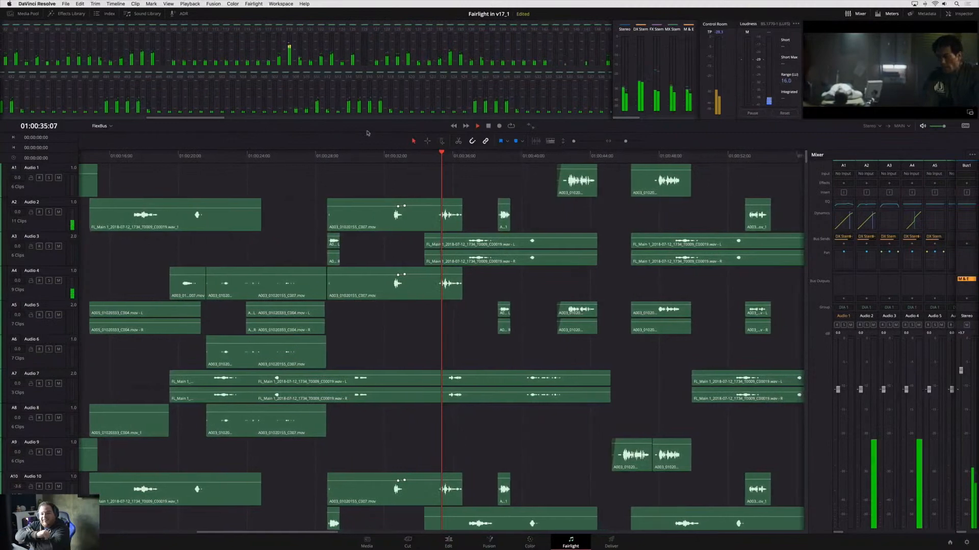
pyautogui.moveTo(575, 142); pyautogui.dragTo(571, 143)
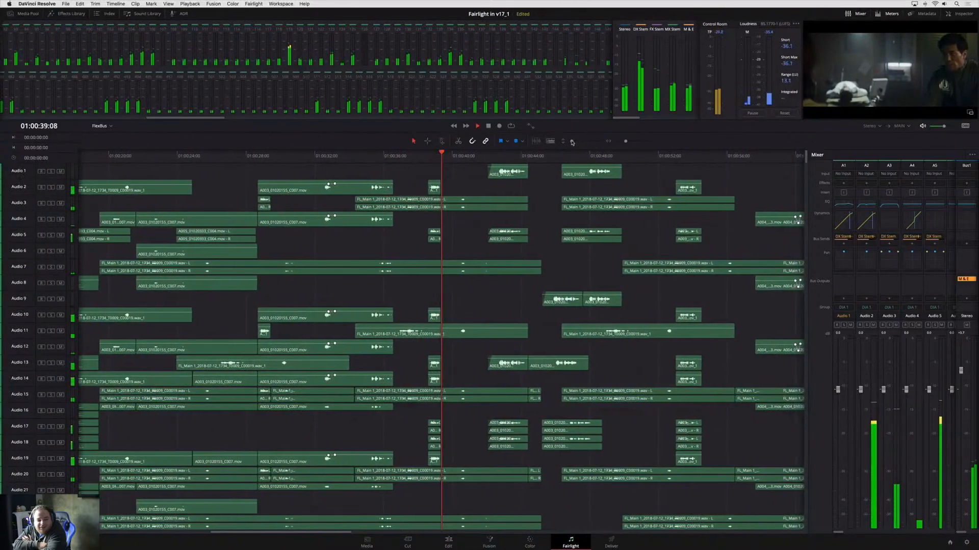
pyautogui.moveTo(572, 142); pyautogui.dragTo(570, 143)
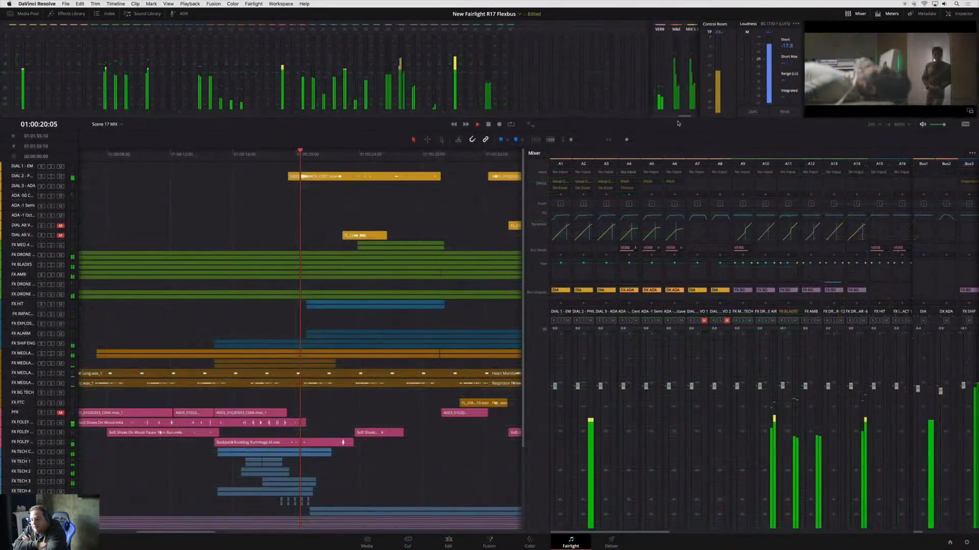
pyautogui.moveTo(634, 110); pyautogui.dragTo(510, 116)
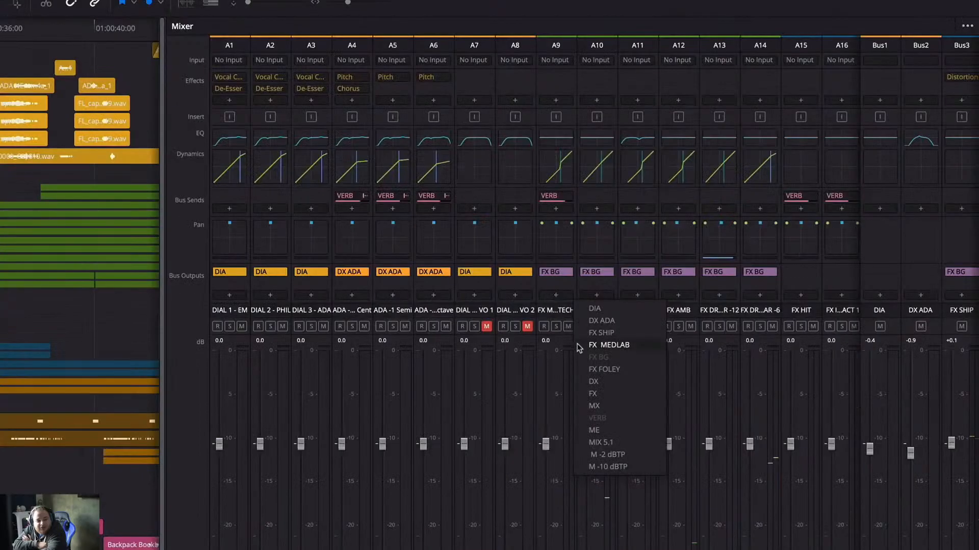
# Add FX MEDLAB as a second bus output for tracks A9 and A10 in the mixer.
pyautogui.click(579, 345)
pyautogui.click(597, 295)
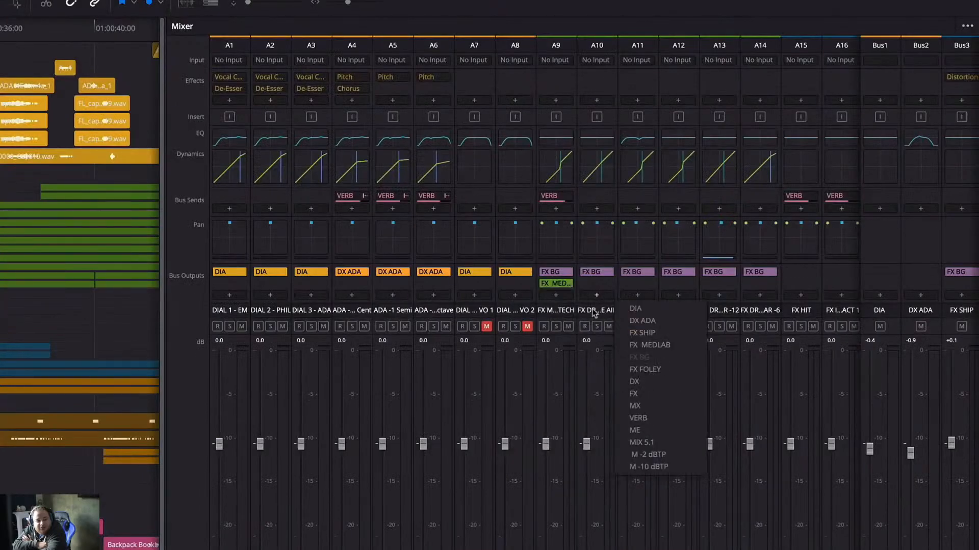
pyautogui.click(630, 340)
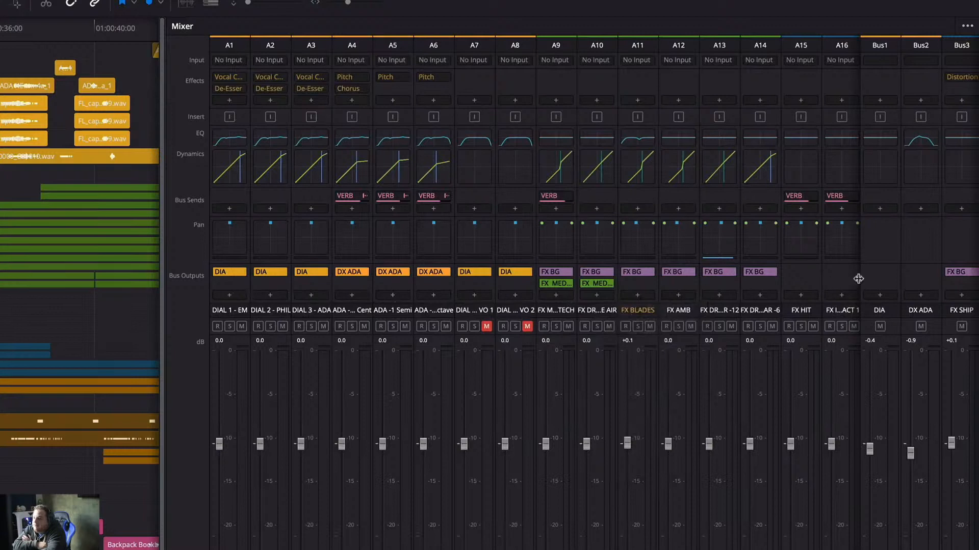
# Route the DIA and DX ADA buses to the DX bus in the mixer.
pyautogui.hscroll(5, 858, 279)
pyautogui.click(663, 296)
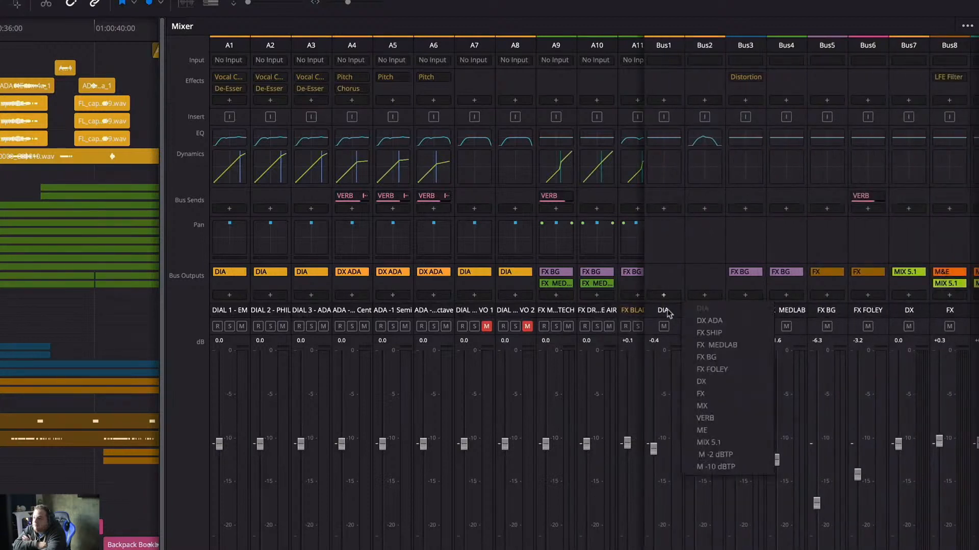
pyautogui.click(701, 381)
pyautogui.click(704, 295)
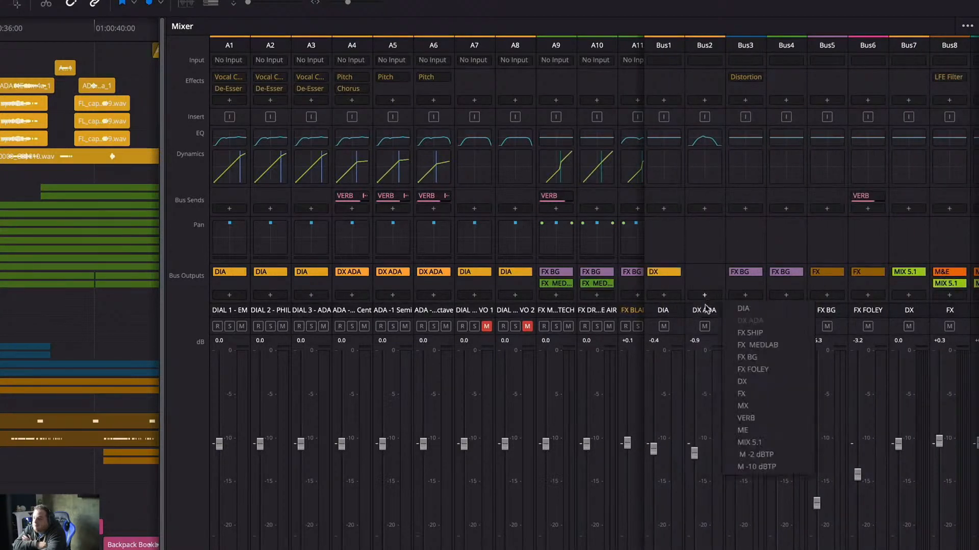
pyautogui.click(741, 382)
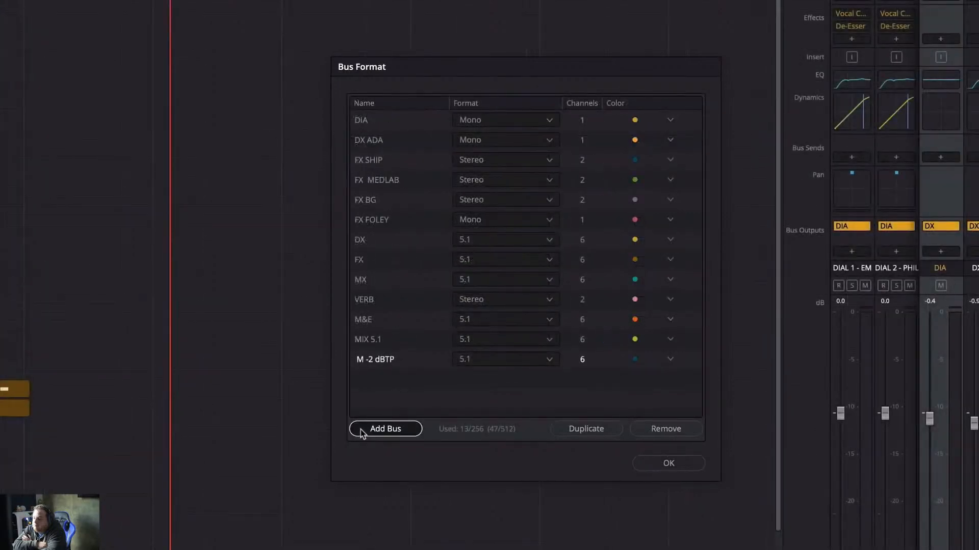
# Add a 5.1 bus named M-10 dBTP in the Bus Format settings.
pyautogui.click(362, 433)
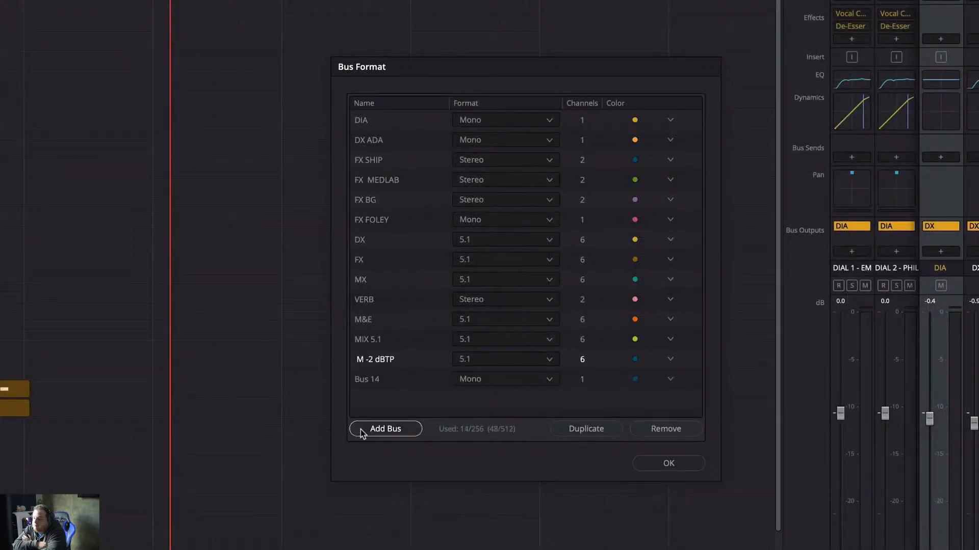
pyautogui.click(548, 381)
pyautogui.moveTo(556, 398); pyautogui.dragTo(555, 427)
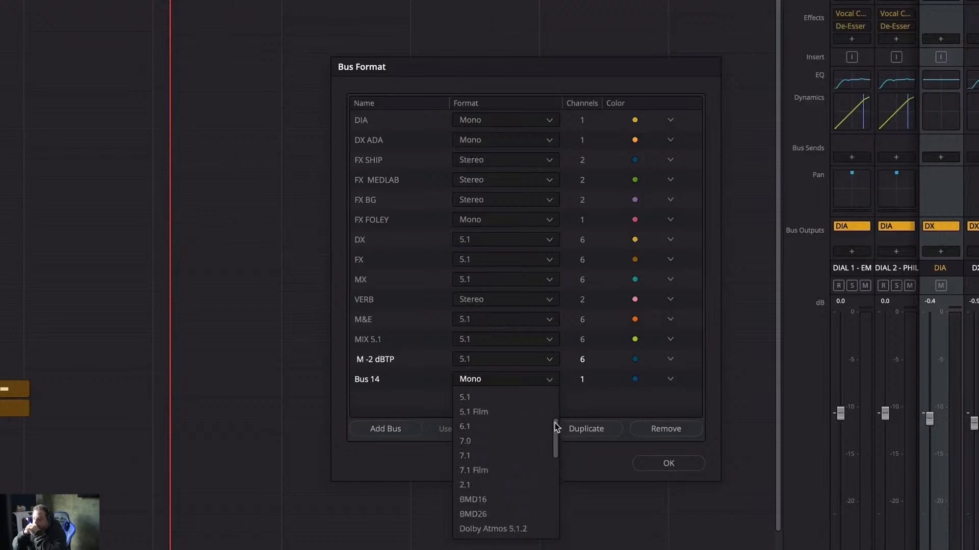
pyautogui.click(516, 402)
pyautogui.doubleClick(377, 380)
pyautogui.write('M -10 dBTP')
pyautogui.click(669, 464)
# Add FX SHIP as a bus output for track A36, and use Bus Assign to toggle the FX SHIP output across tracks FX TECH 5 through FX Hit.
pyautogui.click(510, 391)
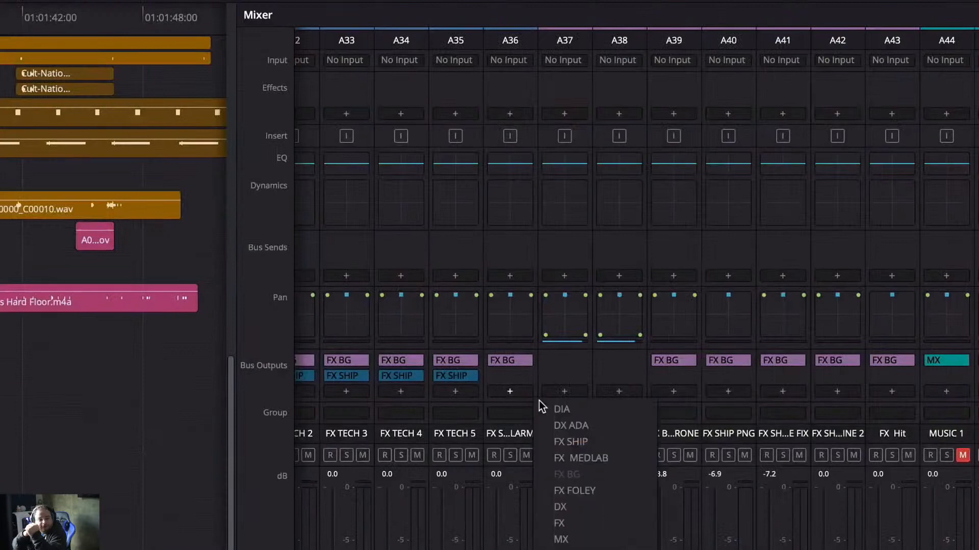
pyautogui.click(602, 442)
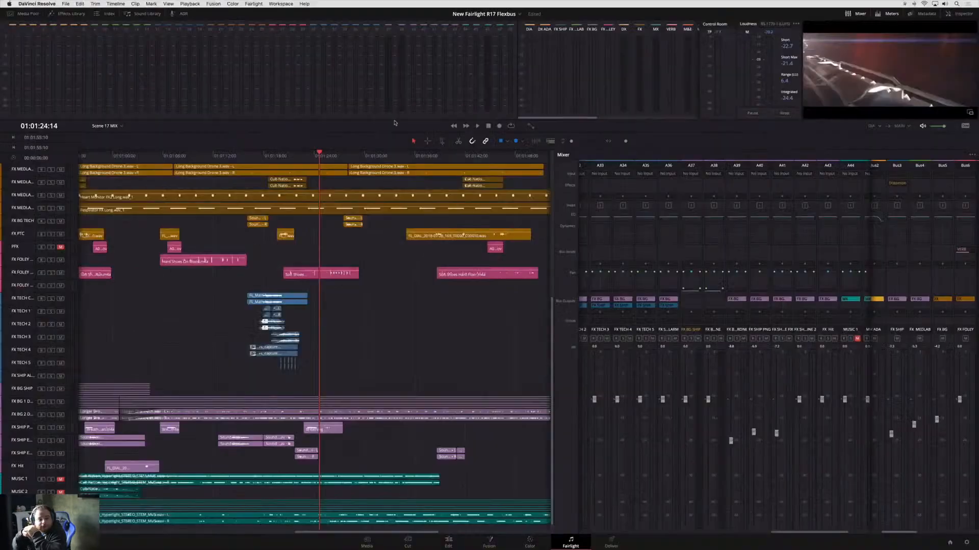
pyautogui.click(254, 4)
pyautogui.click(270, 46)
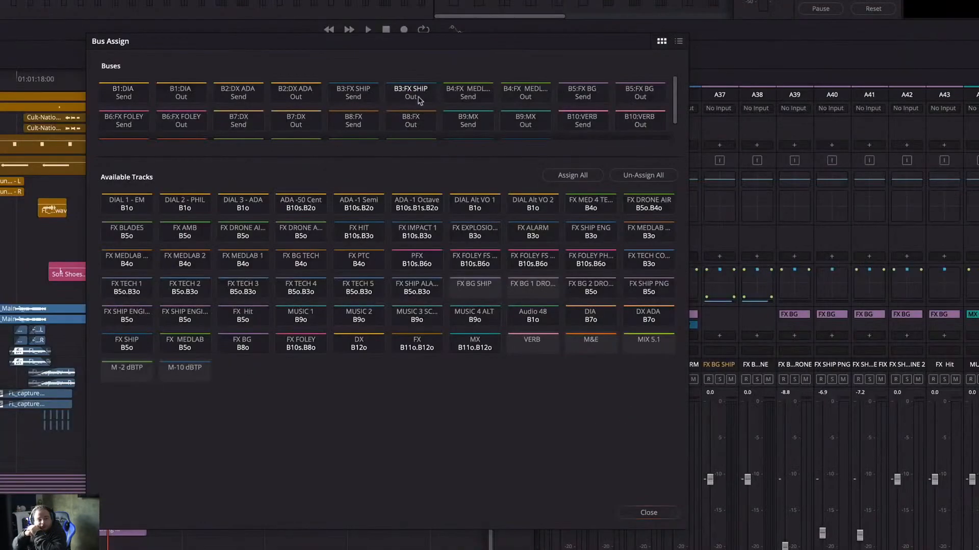
pyautogui.moveTo(363, 290); pyautogui.dragTo(649, 290)
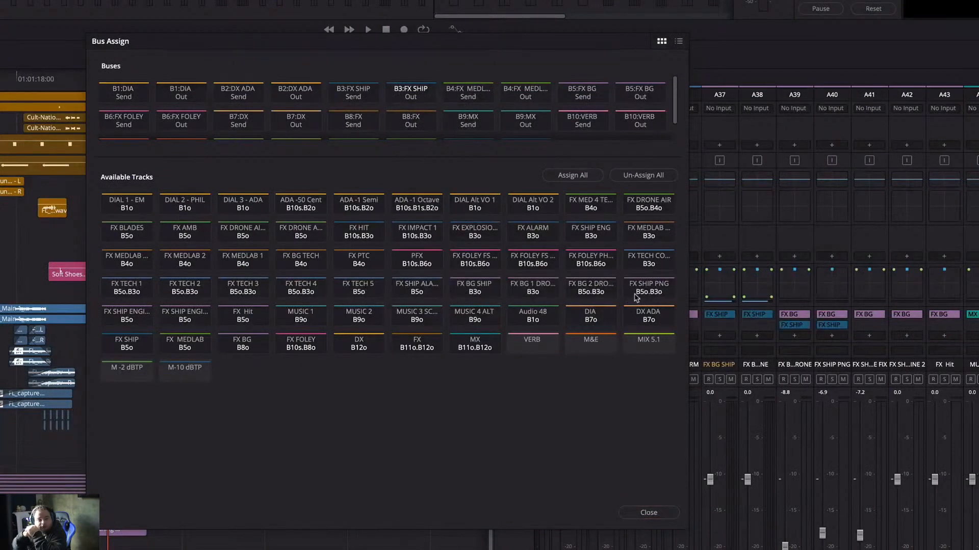
pyautogui.moveTo(134, 322); pyautogui.dragTo(256, 321)
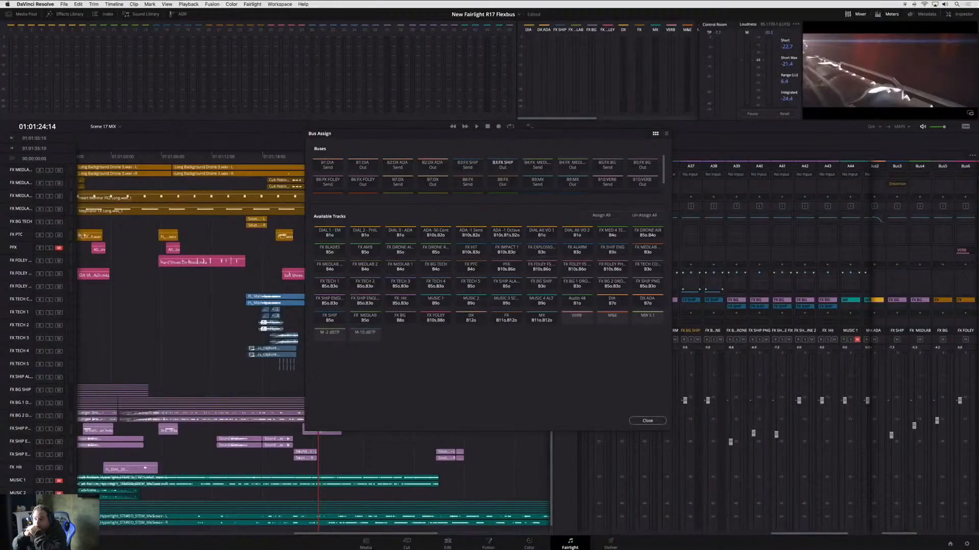
pyautogui.click(647, 421)
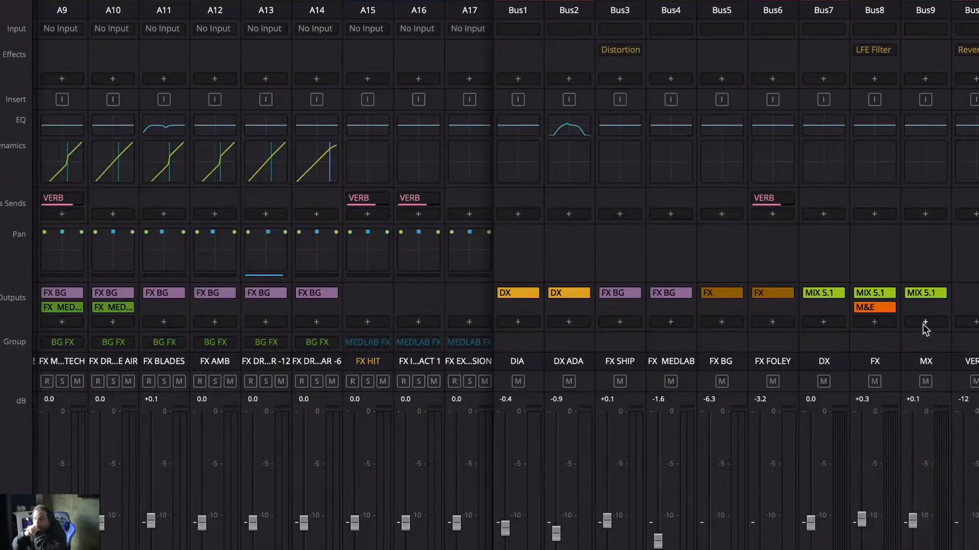
# Add M&E as an output for the MX bus, and patch the FX SHIP left and right bus outs to the FX BG TECH track inputs.
pyautogui.click(924, 323)
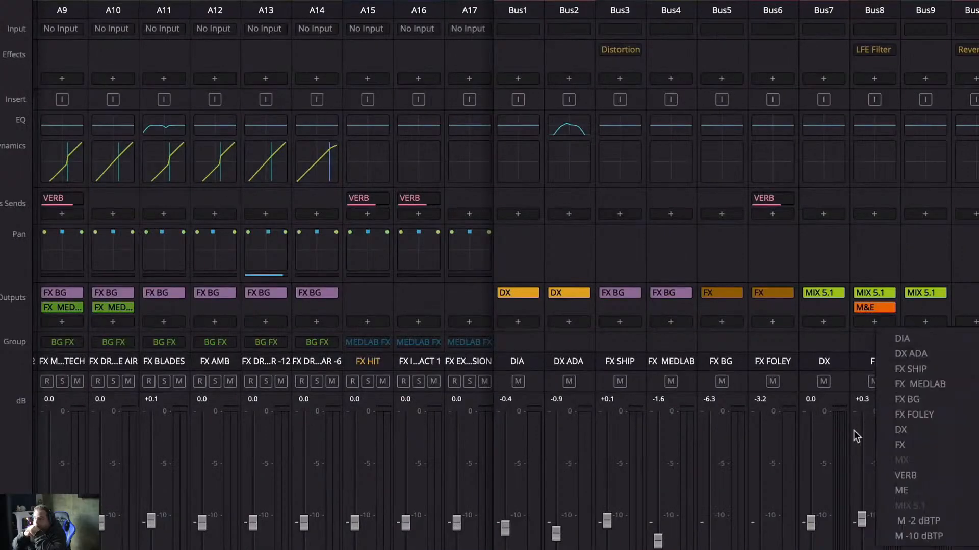
pyautogui.click(892, 489)
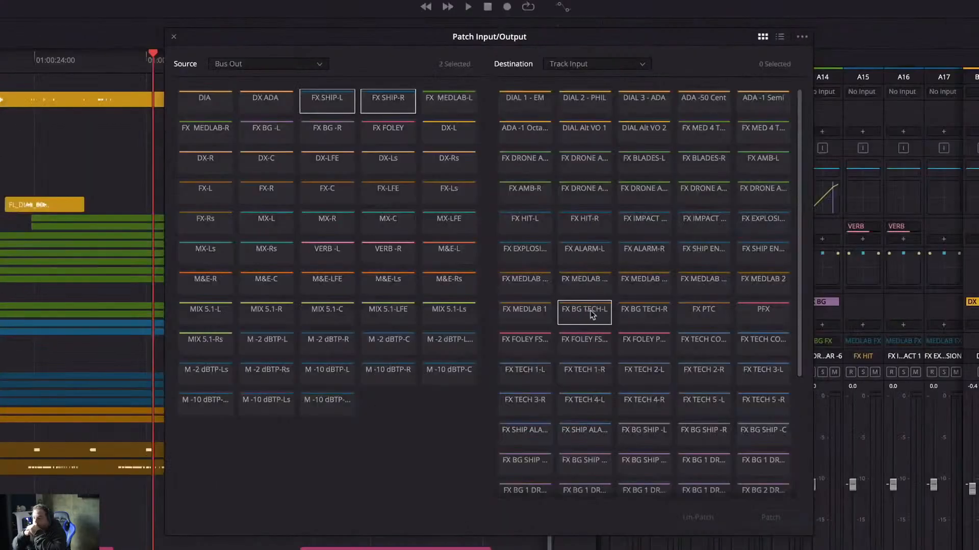
pyautogui.click(644, 311)
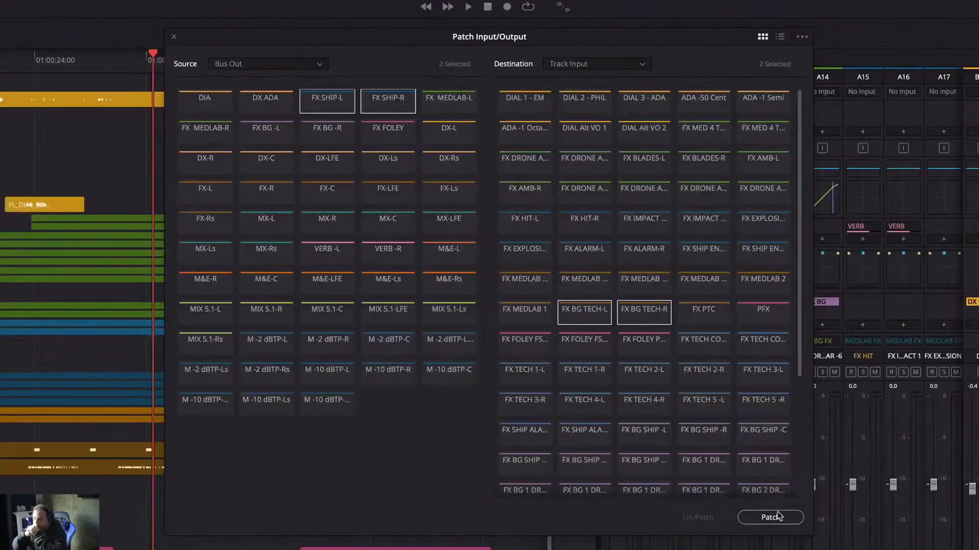
pyautogui.click(770, 517)
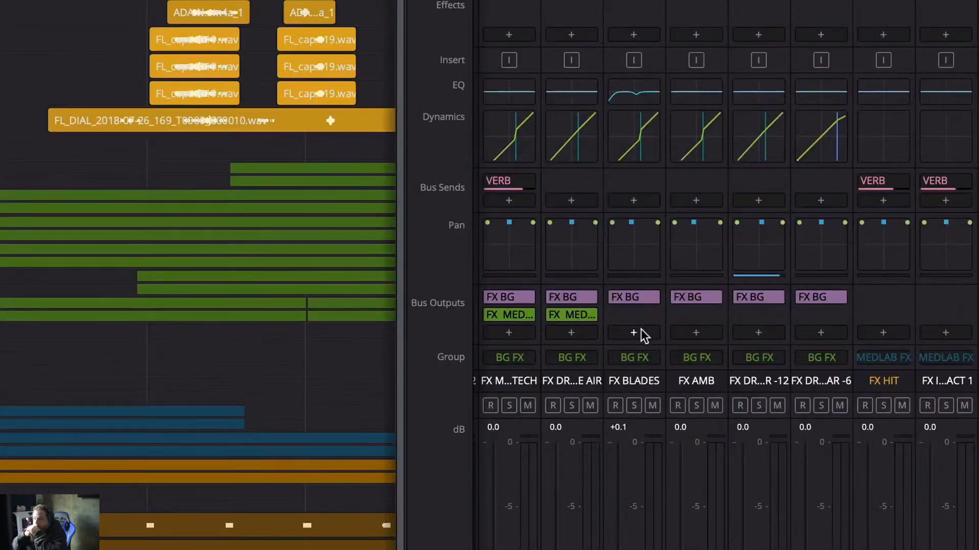
# Add FX SHIP as a second bus output for the FX BLADES track.
pyautogui.click(633, 333)
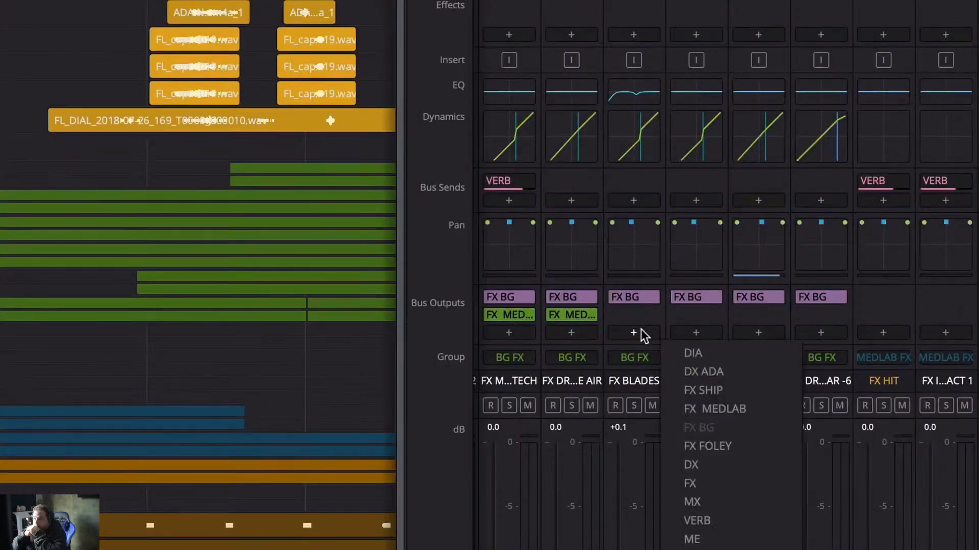
pyautogui.click(688, 389)
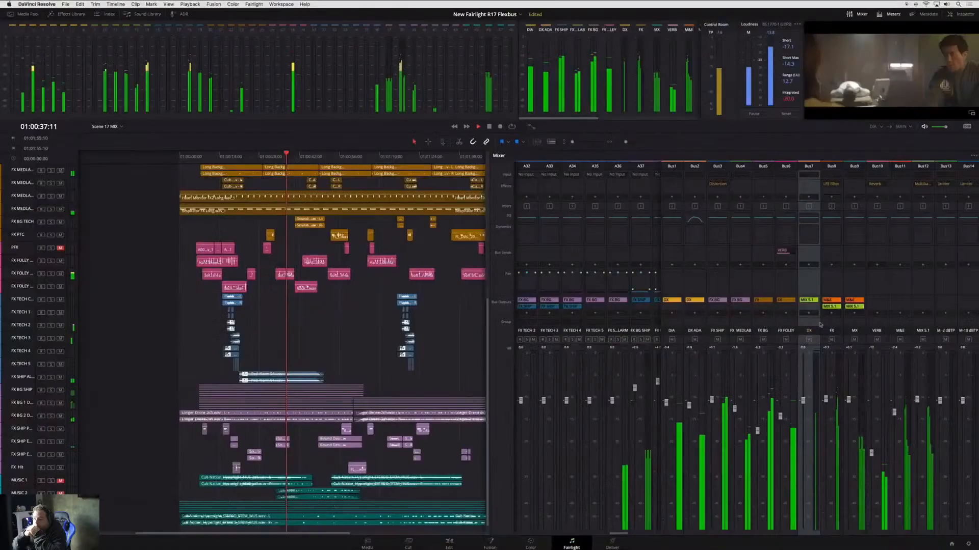
# Route the MIX 5.1 bus to both the M -2 dBTP and M-10 dBTP buses.
pyautogui.click(917, 323)
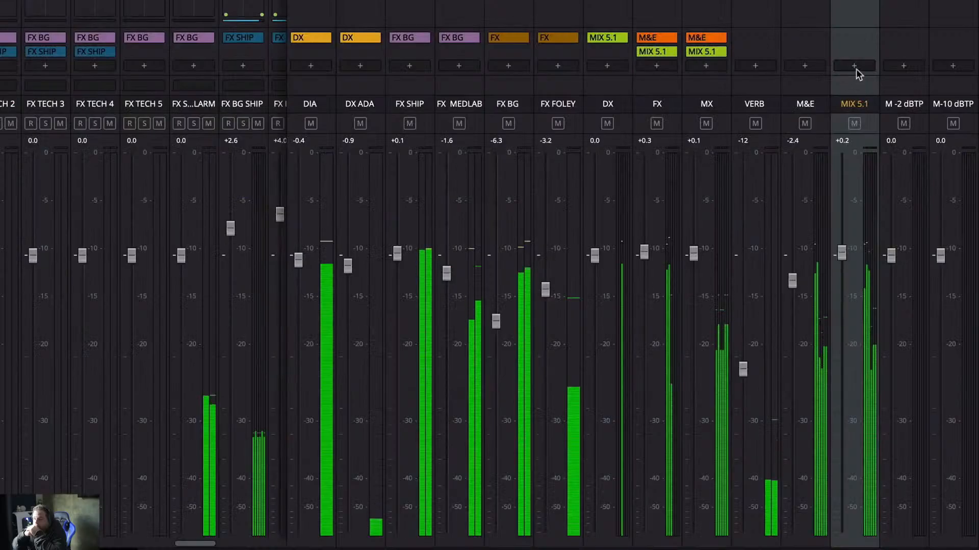
pyautogui.click(856, 70)
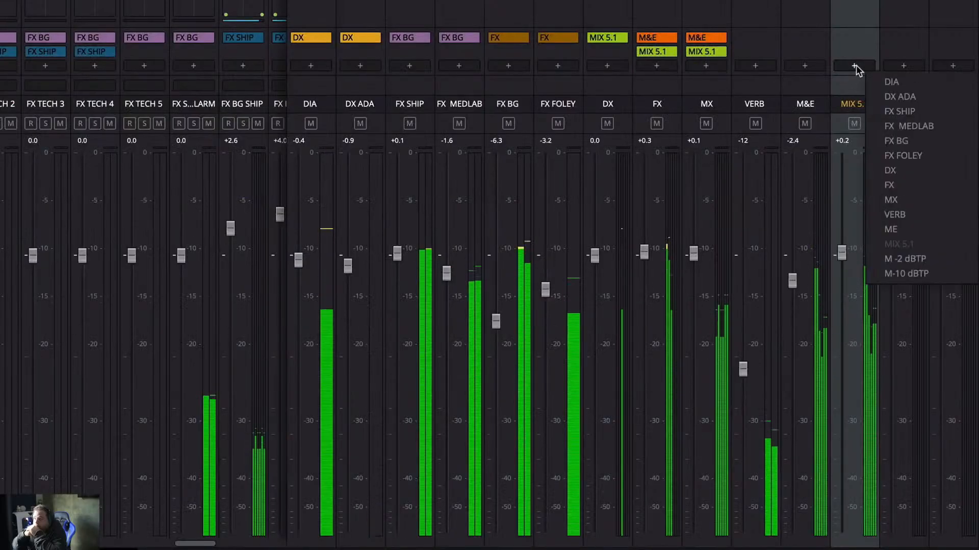
pyautogui.click(877, 259)
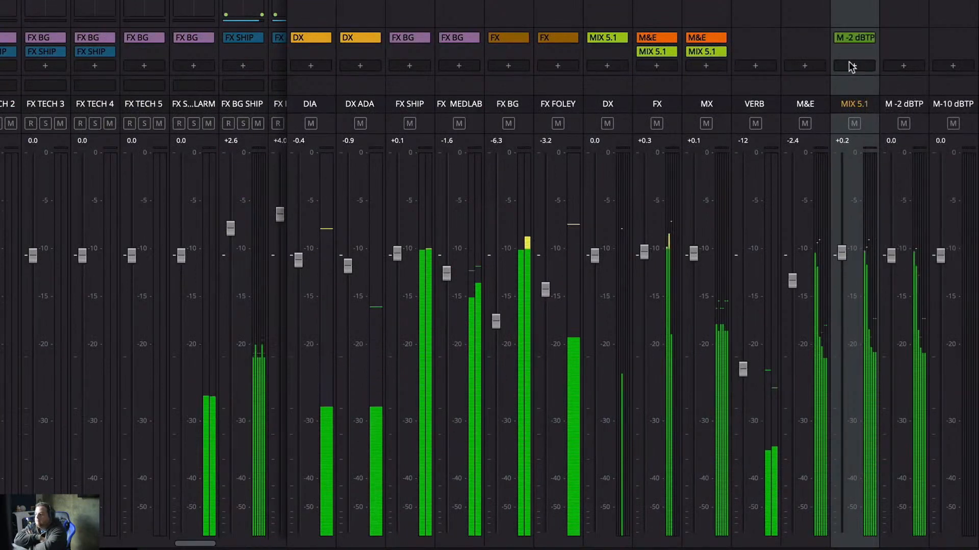
pyautogui.click(855, 65)
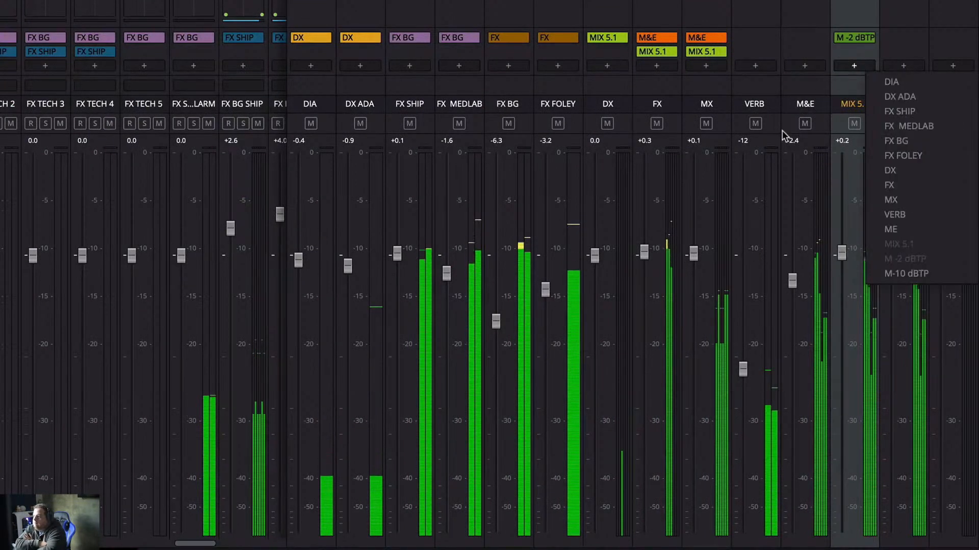
pyautogui.click(890, 269)
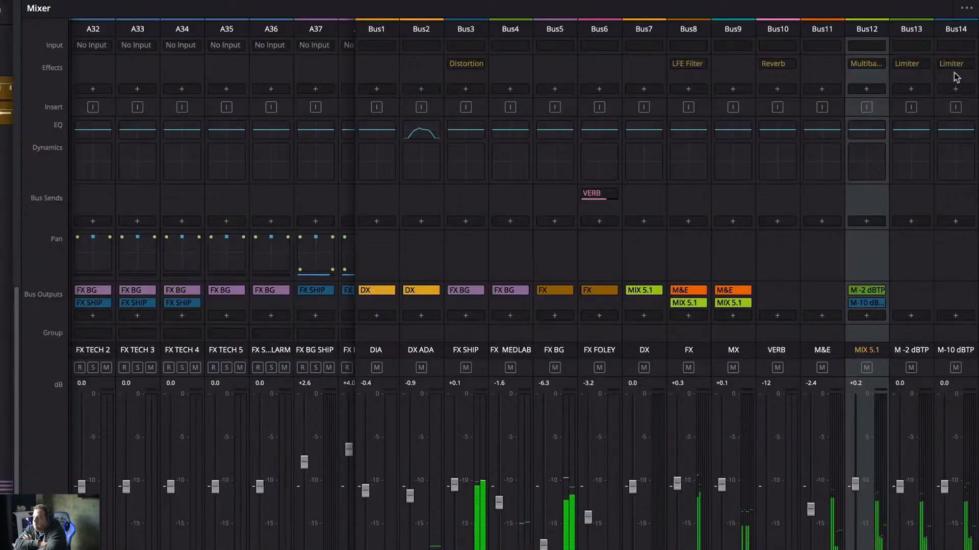
# Open the limiters on the M-10 dBTP and M -2 dBTP buses to examine their settings.
pyautogui.click(956, 63)
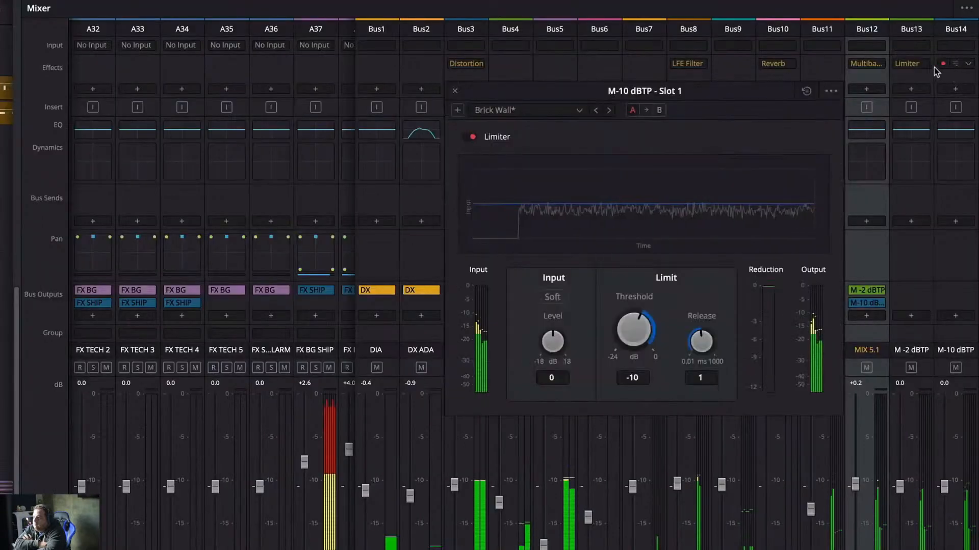
pyautogui.click(912, 64)
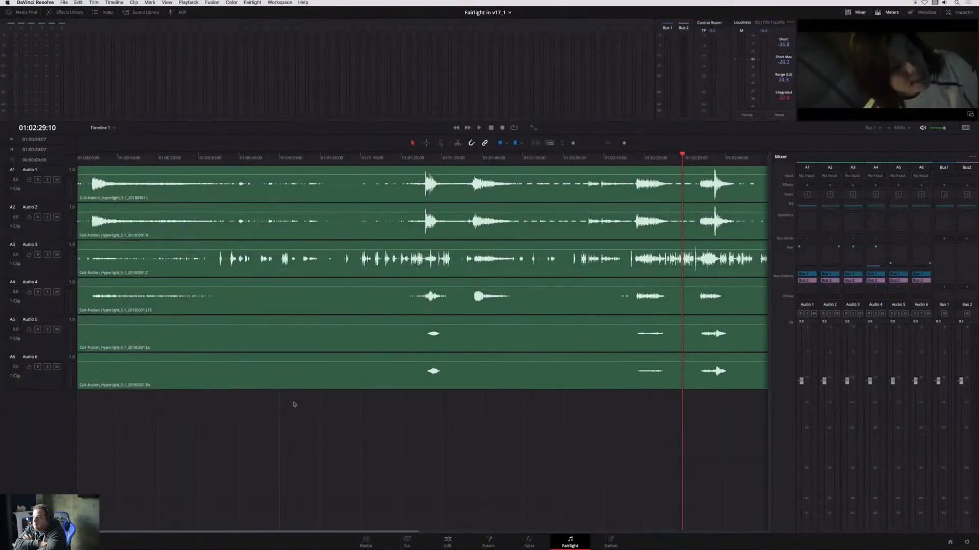
# Select the six mono Cult-Nation_Hyperlight_5.1 clips on tracks A1 to A6 and link them.
pyautogui.moveTo(293, 404); pyautogui.dragTo(254, 199)
pyautogui.rightClick(254, 199)
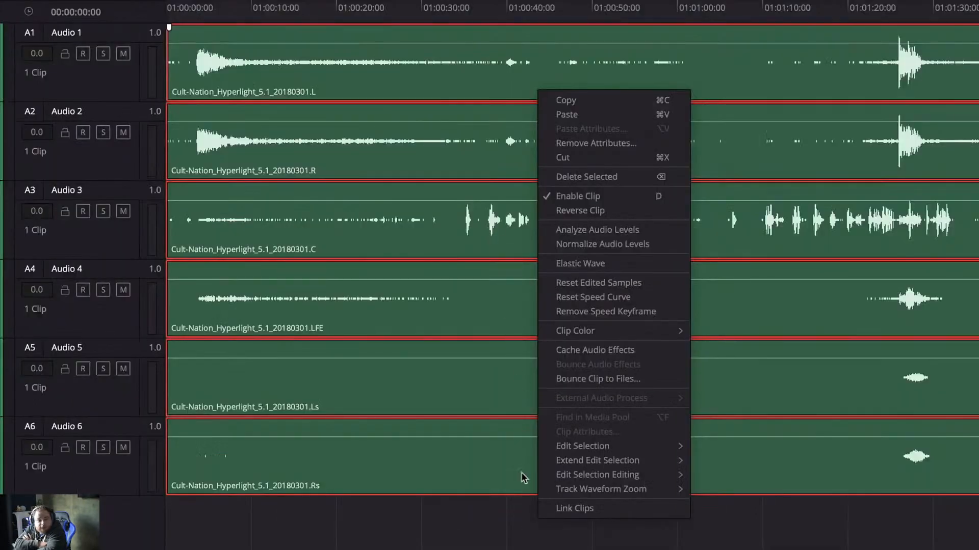
pyautogui.click(544, 508)
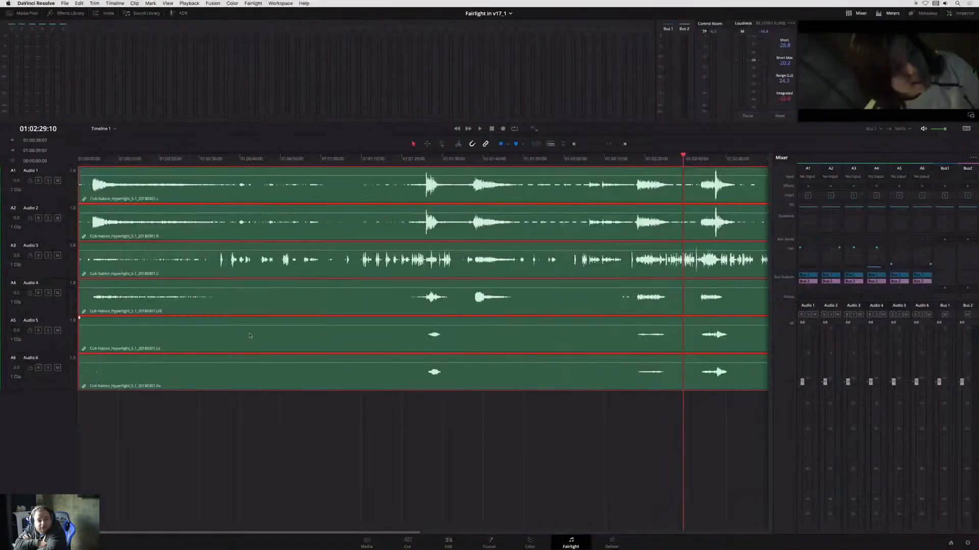
# Bounce the linked clips to a 24-bit multi-channel file on the desktop, named by Tag + Clip Name with the tag 5.1_.
pyautogui.rightClick(533, 306)
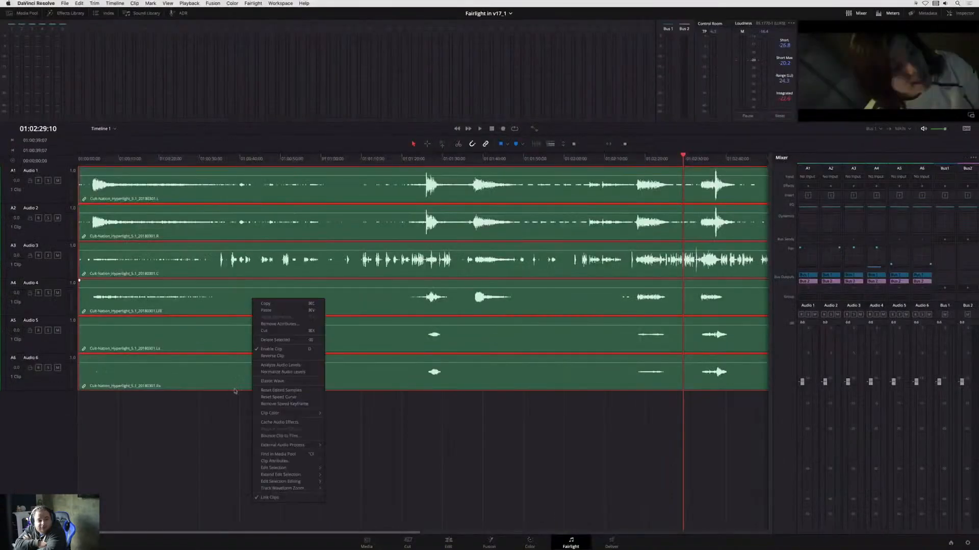
pyautogui.click(255, 436)
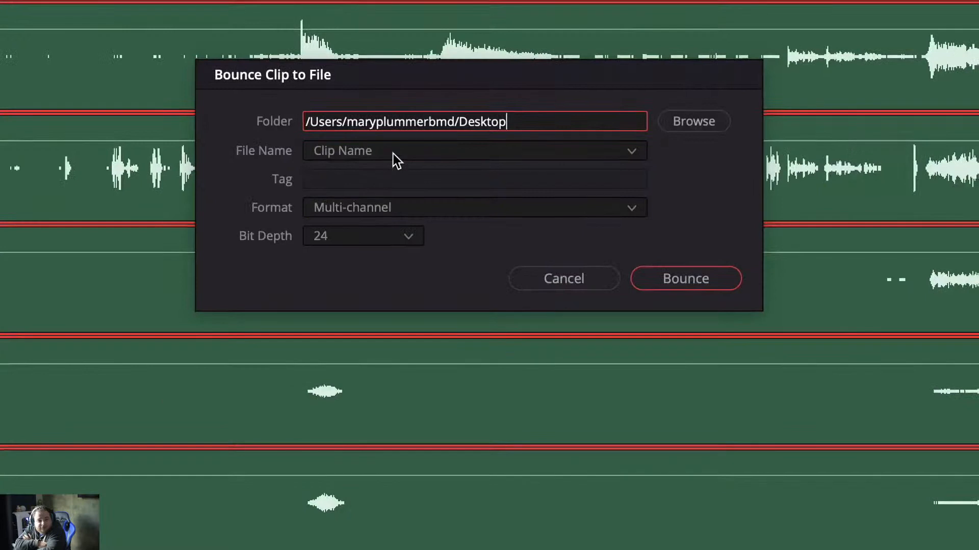
pyautogui.click(393, 153)
pyautogui.click(390, 173)
pyautogui.click(387, 180)
pyautogui.write('5.1_')
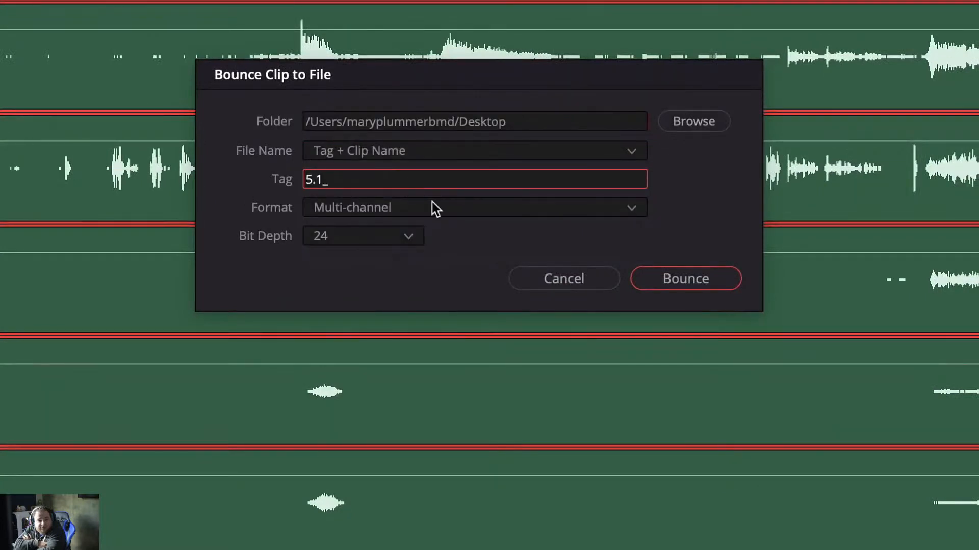
pyautogui.click(714, 285)
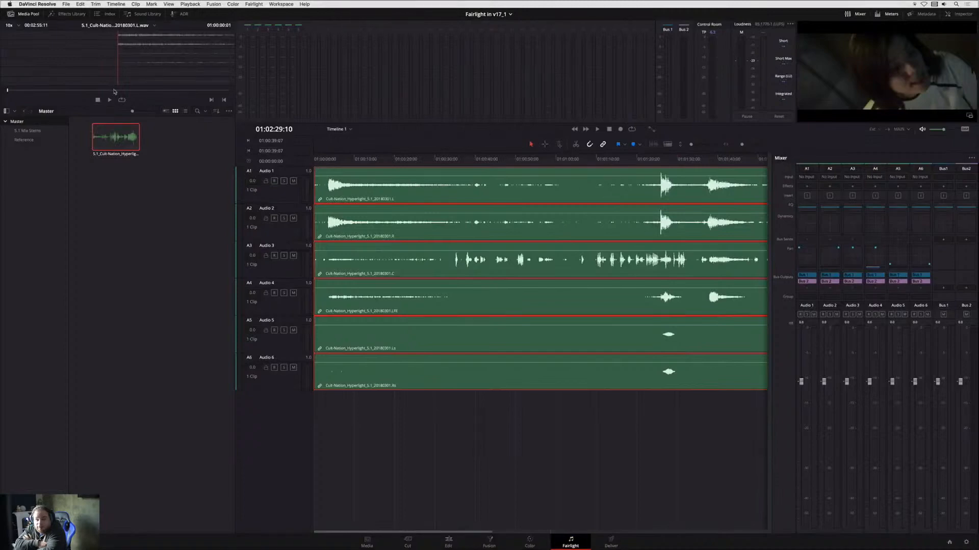
# Place the bounced 5.1 clip in Timeline 2 and convert its track to a linked group.
pyautogui.moveTo(116, 137); pyautogui.dragTo(320, 439)
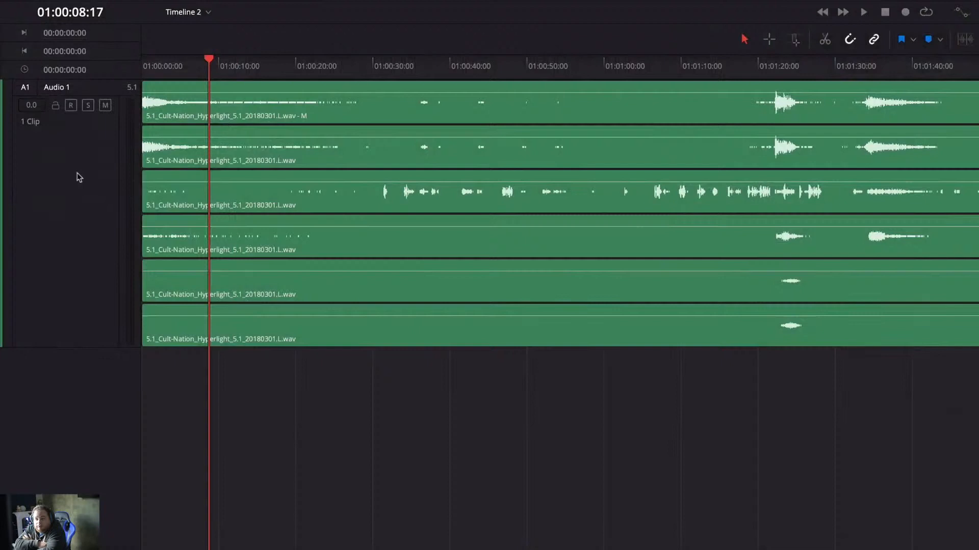
pyautogui.rightClick(77, 176)
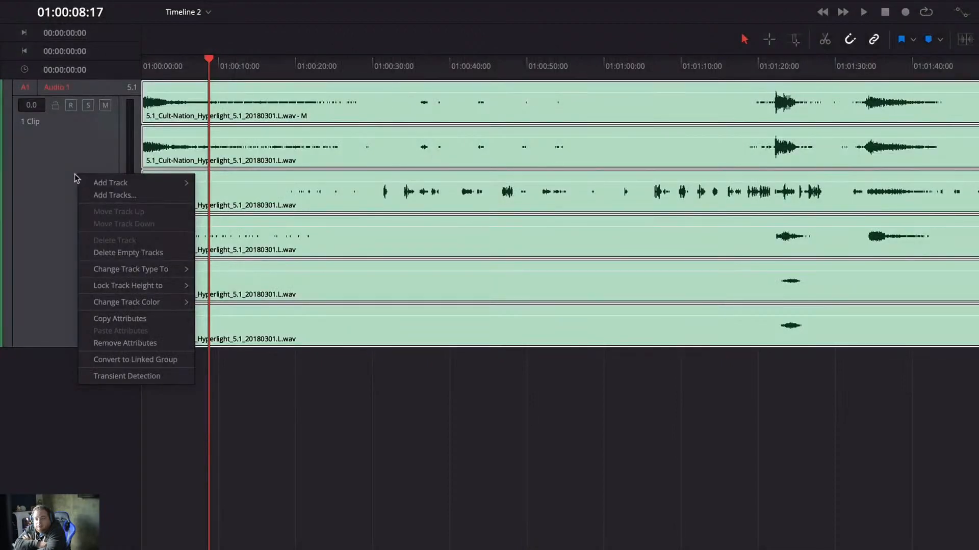
pyautogui.click(85, 360)
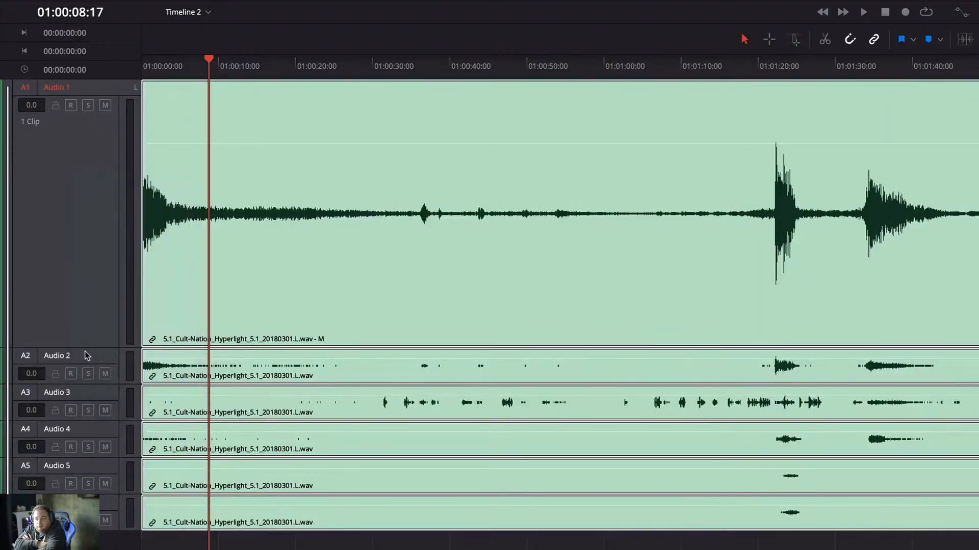
# Reduce the height of track Audio 1 to match the other linked tracks, and play the timeline.
pyautogui.moveTo(83, 349); pyautogui.dragTo(101, 118)
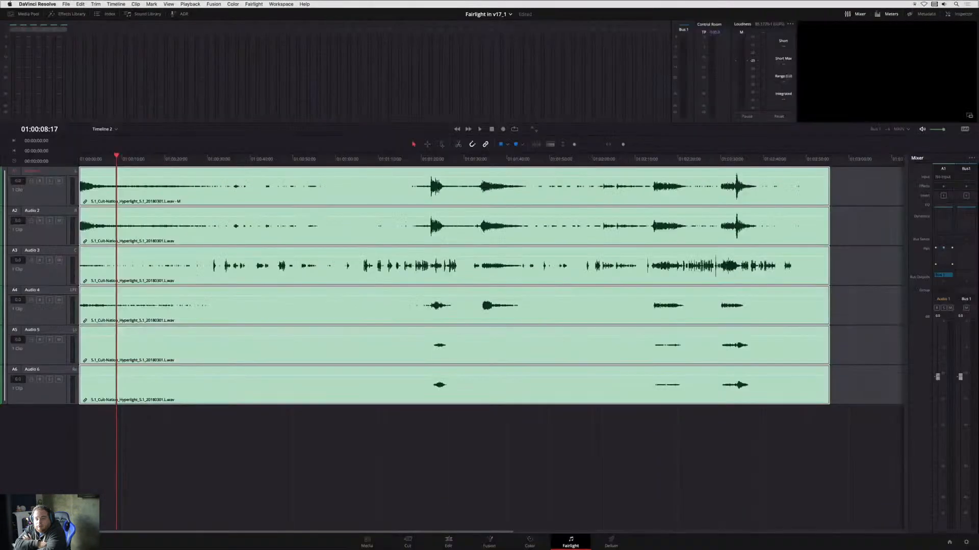
pyautogui.press('space')
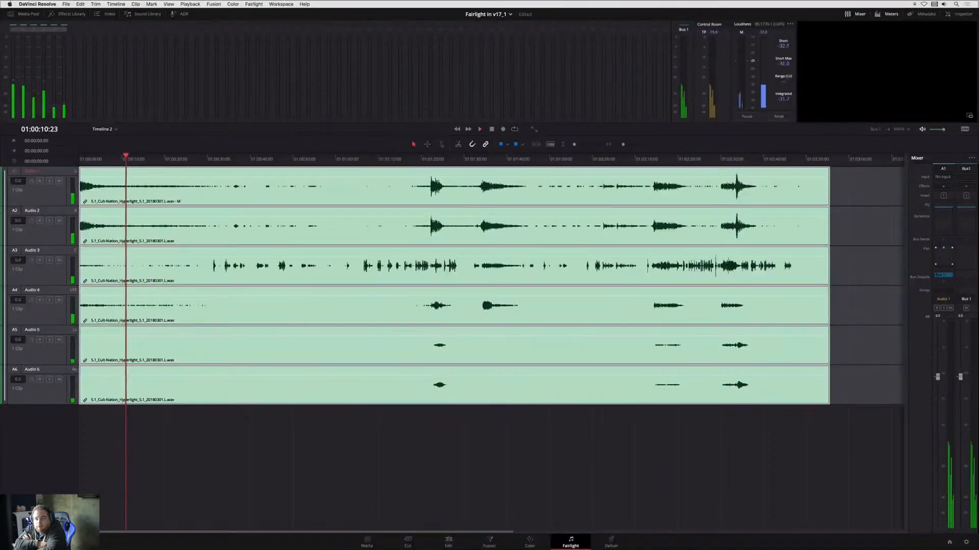
# Stop playback and unlink tracks Audio 1 to Audio 6 in the Link Group settings.
pyautogui.press('space')
pyautogui.click(254, 4)
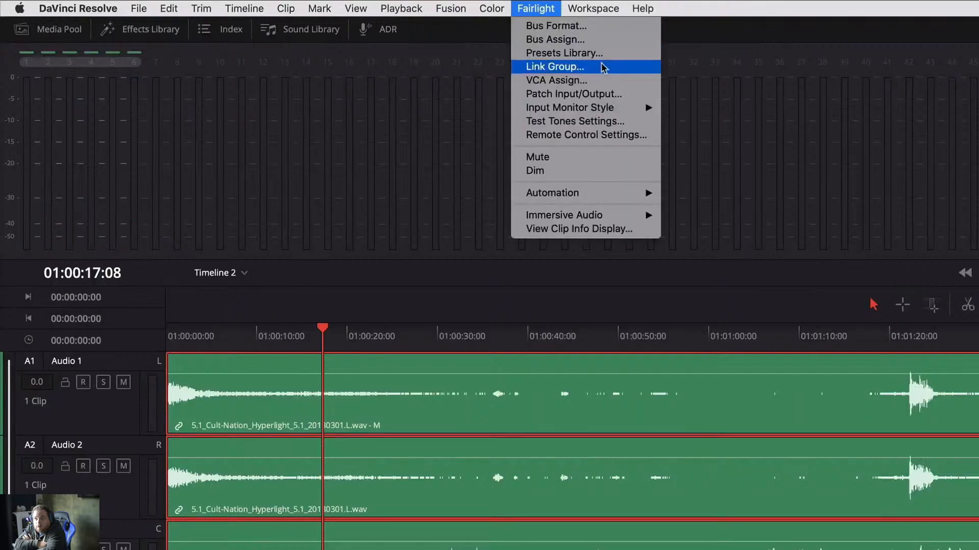
pyautogui.click(604, 67)
pyautogui.click(246, 94)
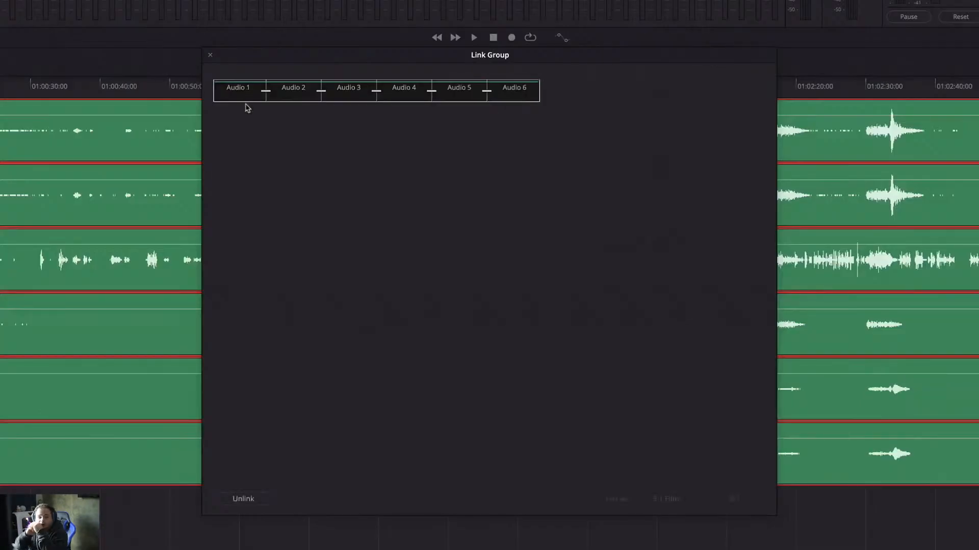
pyautogui.click(264, 498)
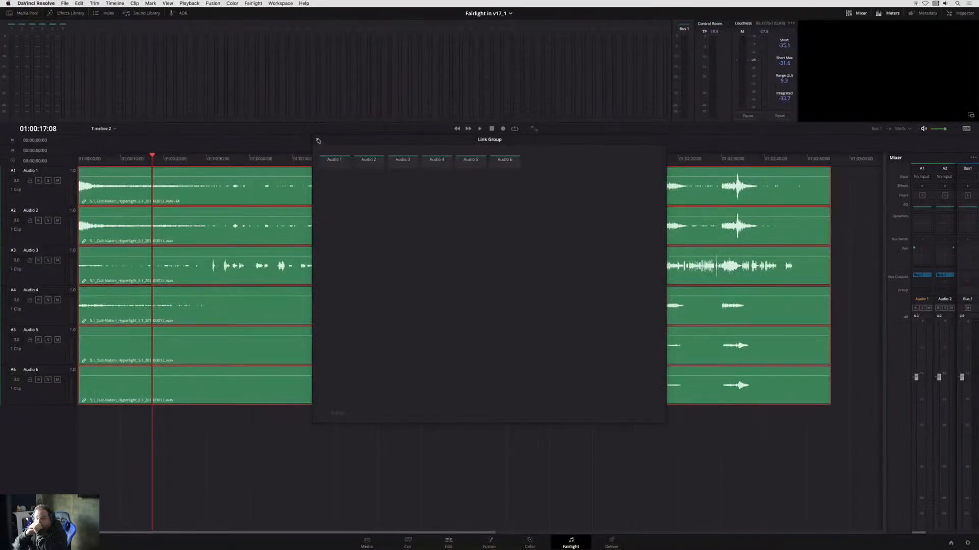
pyautogui.click(318, 141)
# Widen the mixer to show the channel strips of all six tracks and unlink the bounced 5.1 clips.
pyautogui.press('space')
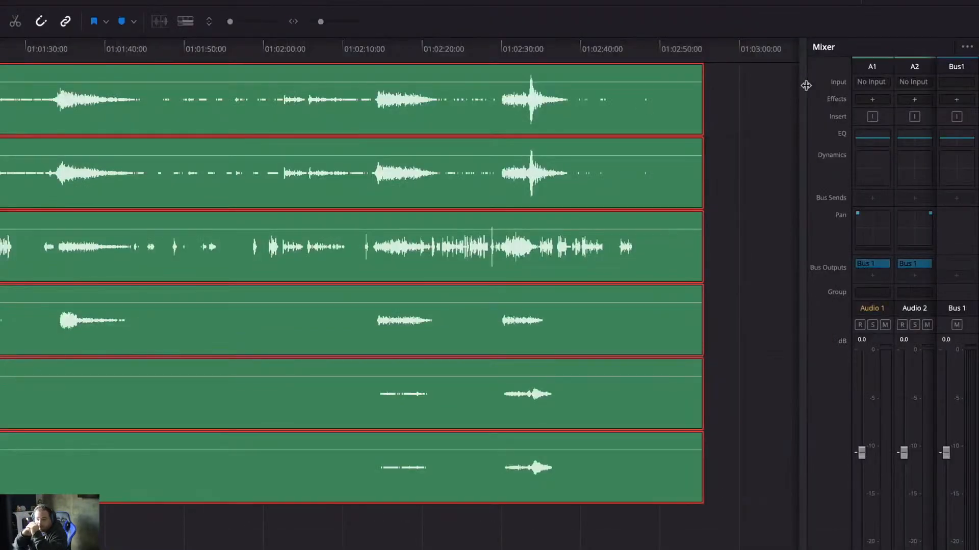
pyautogui.moveTo(806, 85); pyautogui.dragTo(632, 109)
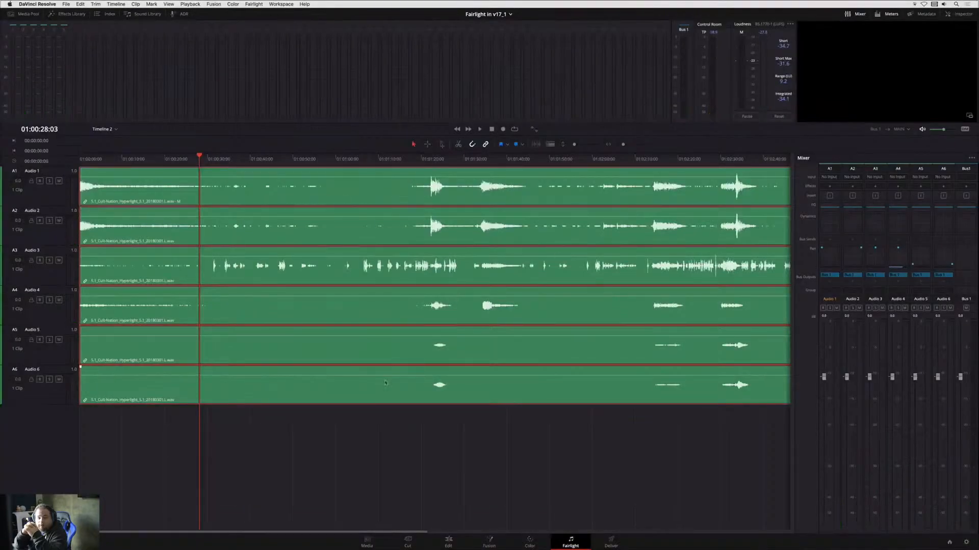
pyautogui.rightClick(344, 199)
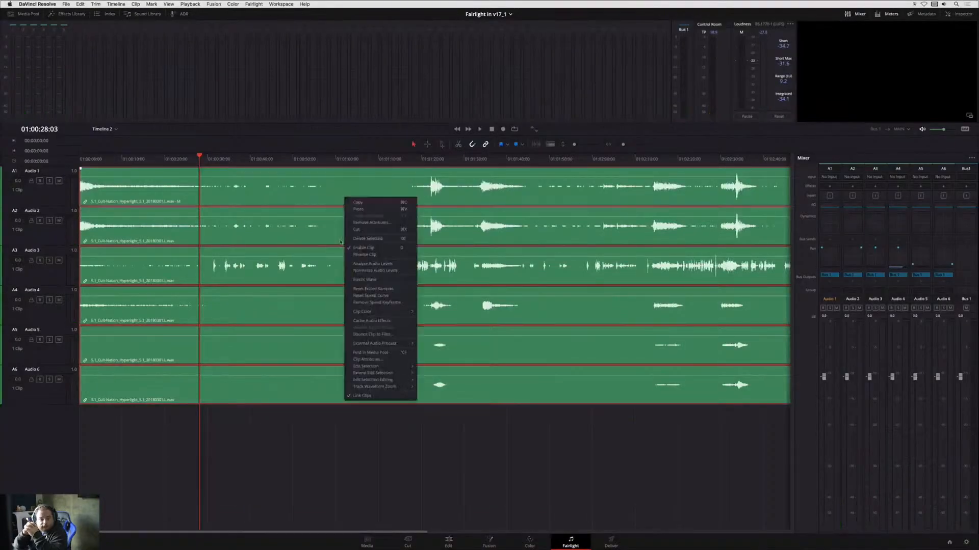
pyautogui.click(363, 395)
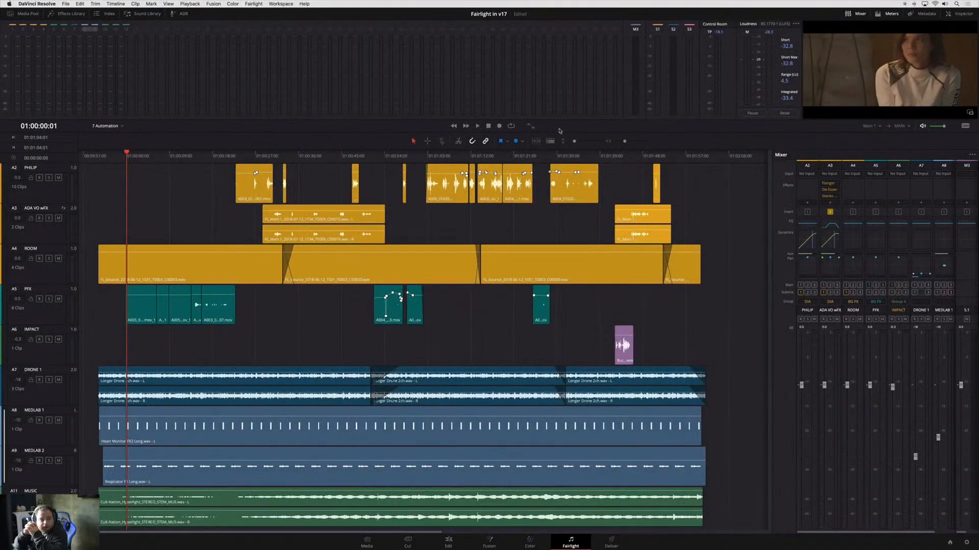
# Turn on the automation view and display the L/R Pan automation curve on the IMPACT track.
pyautogui.click(533, 130)
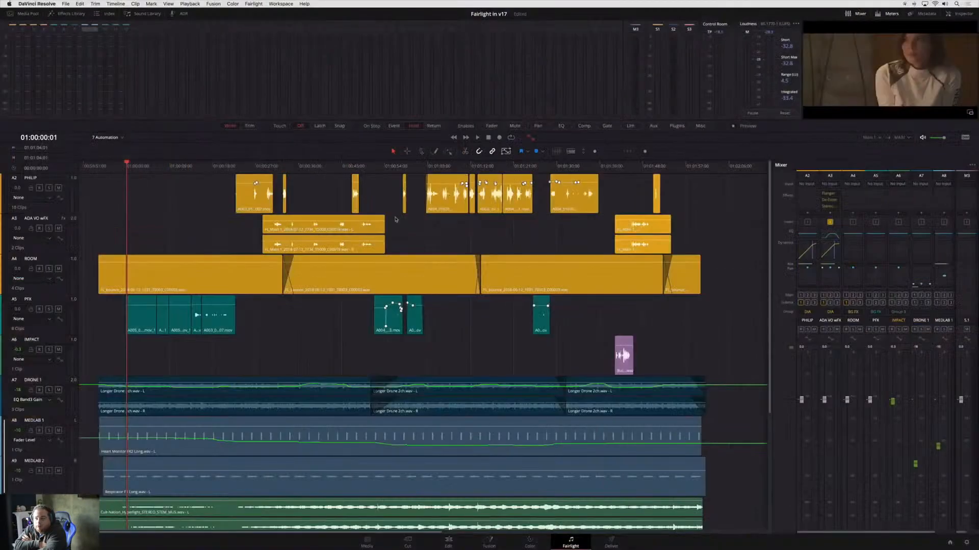
pyautogui.click(44, 360)
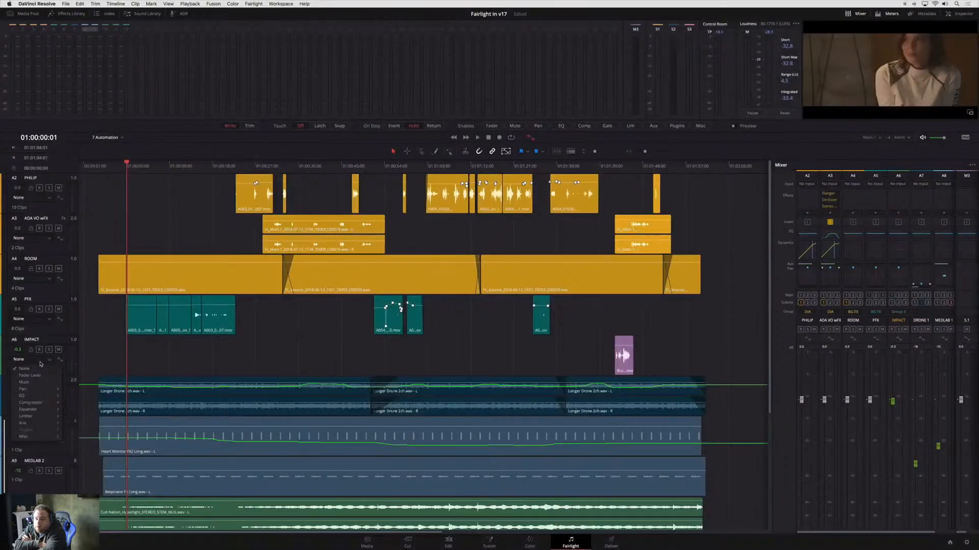
pyautogui.moveTo(33, 391)
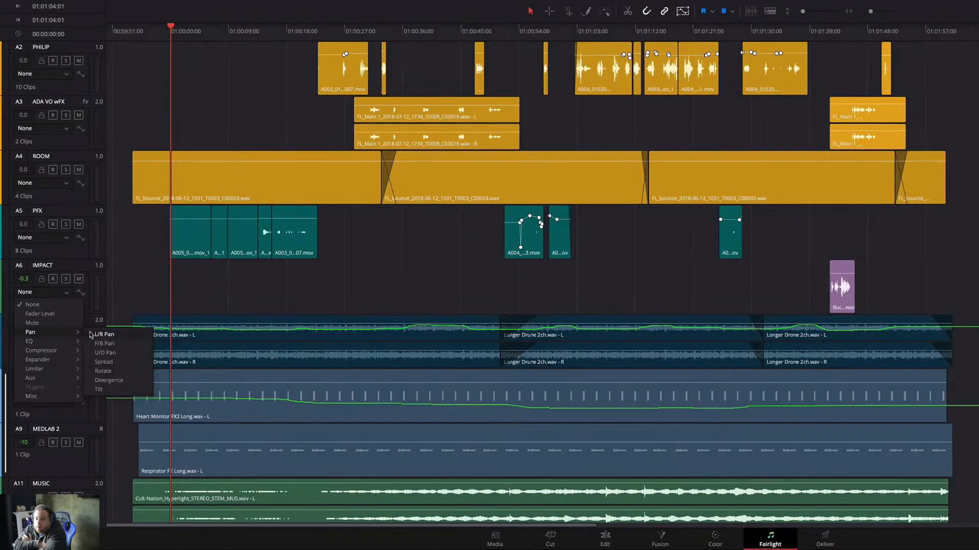
pyautogui.click(102, 334)
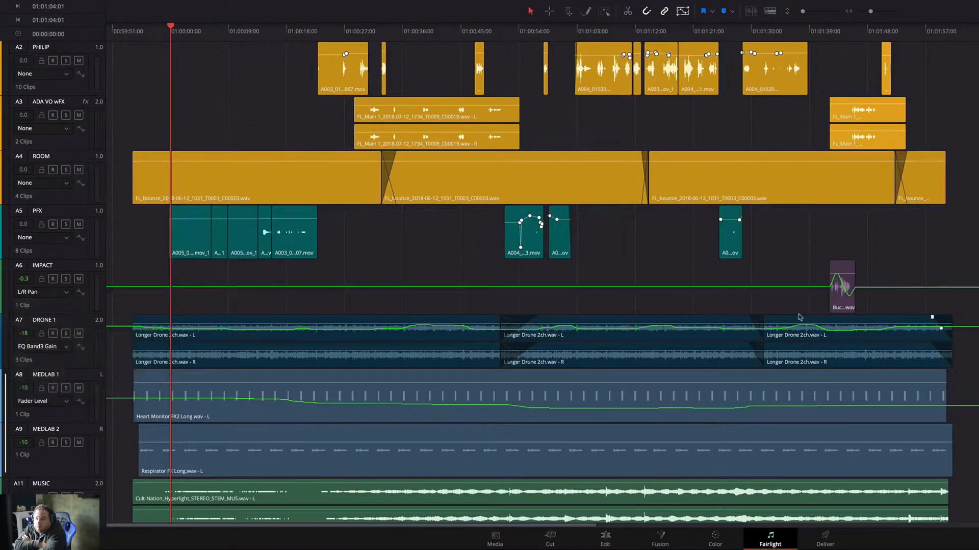
# Move the IMPACT clip with its pan automation to about 01:00:33 and place a copy at about 01:01:14.
pyautogui.moveTo(843, 303); pyautogui.dragTo(406, 303)
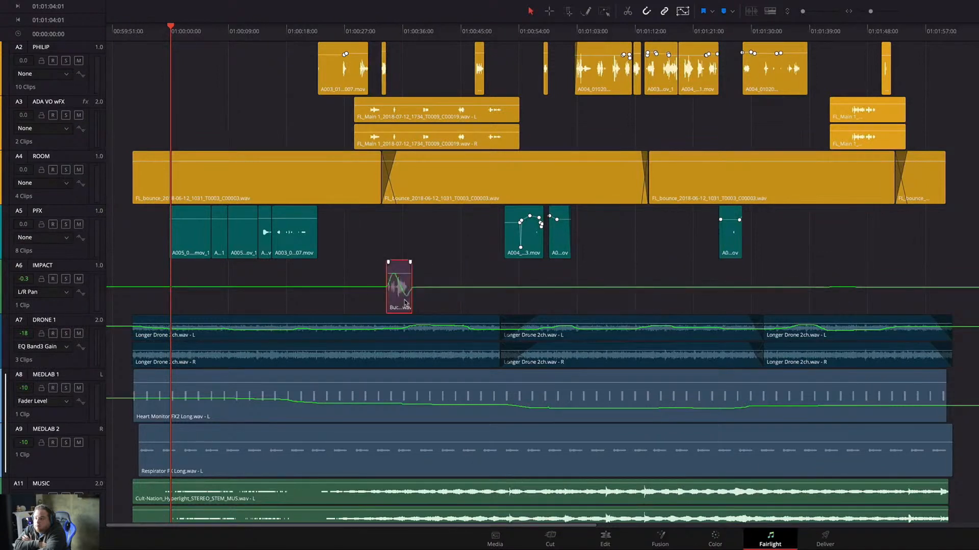
pyautogui.moveTo(405, 303); pyautogui.dragTo(673, 294)
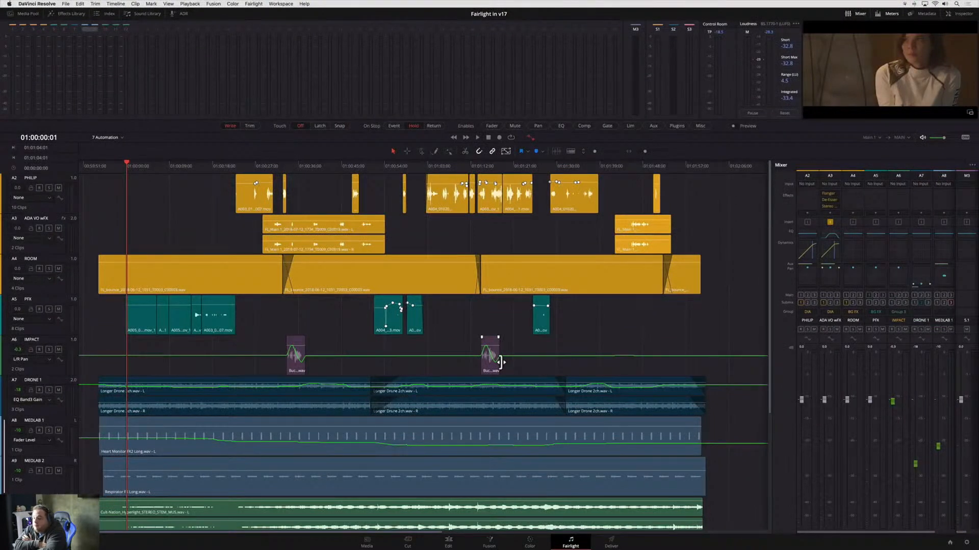
# Cut all clips from the timeline and paste them with their automation ten seconds later, with the playhead at 01:00:10:01.
pyautogui.press('super+a')
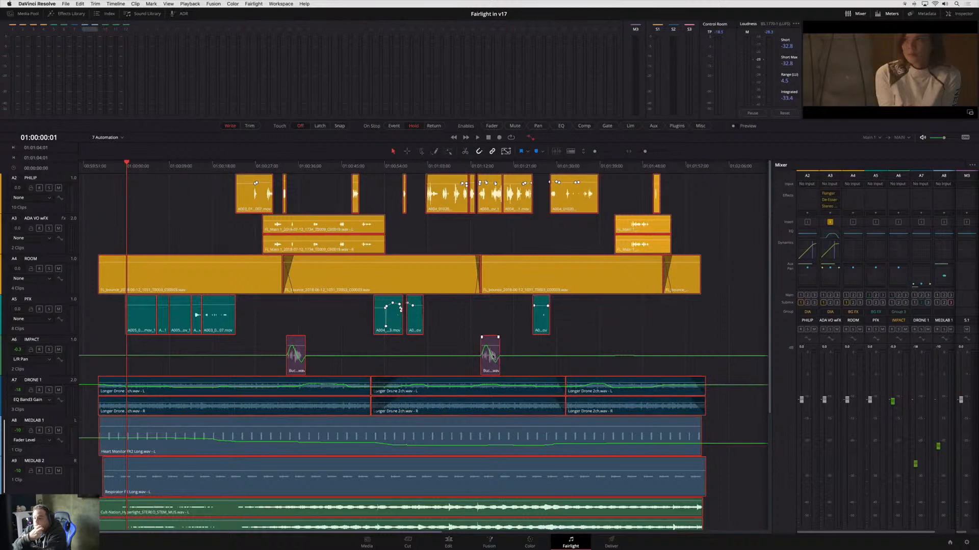
pyautogui.press('BackSpace')
pyautogui.click(53, 138)
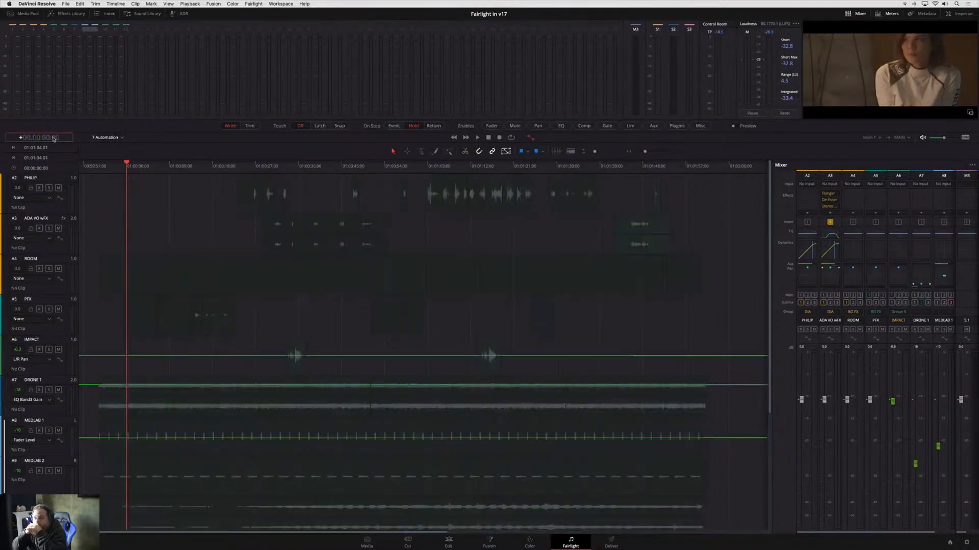
pyautogui.press('Return')
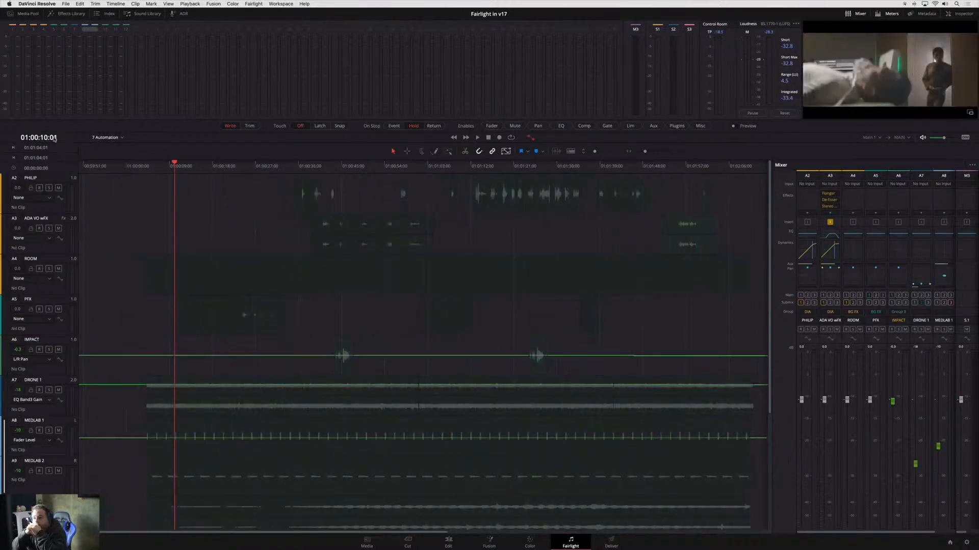
pyautogui.press('super+z')
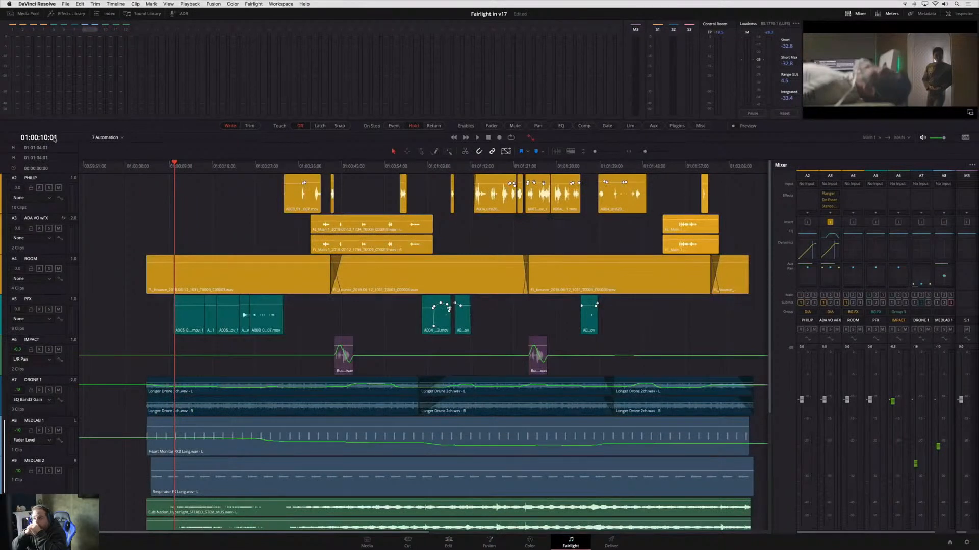
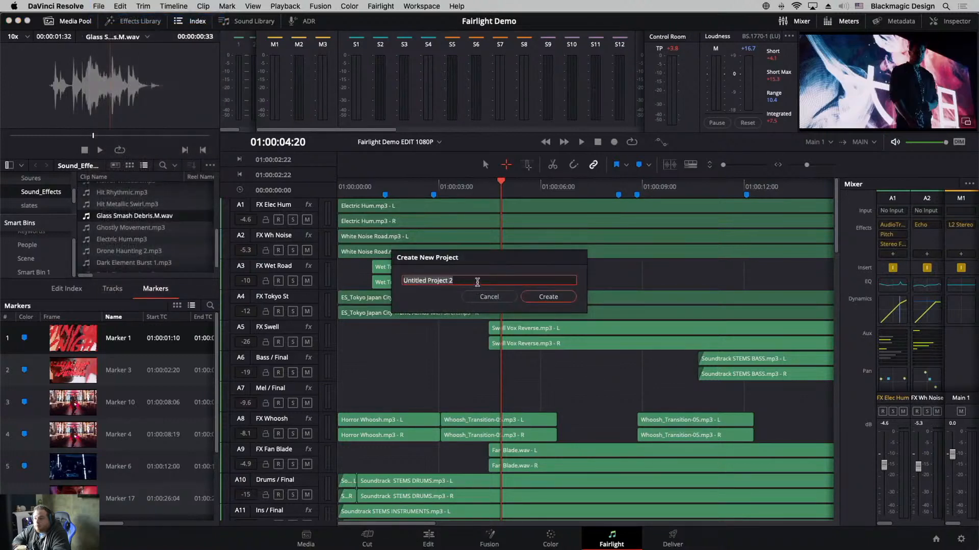
# Create a new project named Demo and switch to the Cut page.
pyautogui.write('Demo')
pyautogui.press('Return')
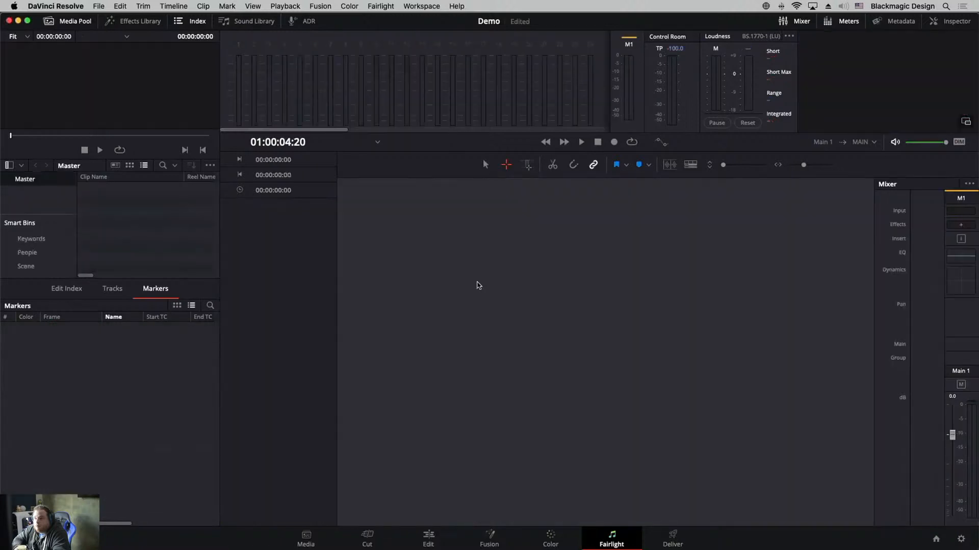
pyautogui.click(364, 535)
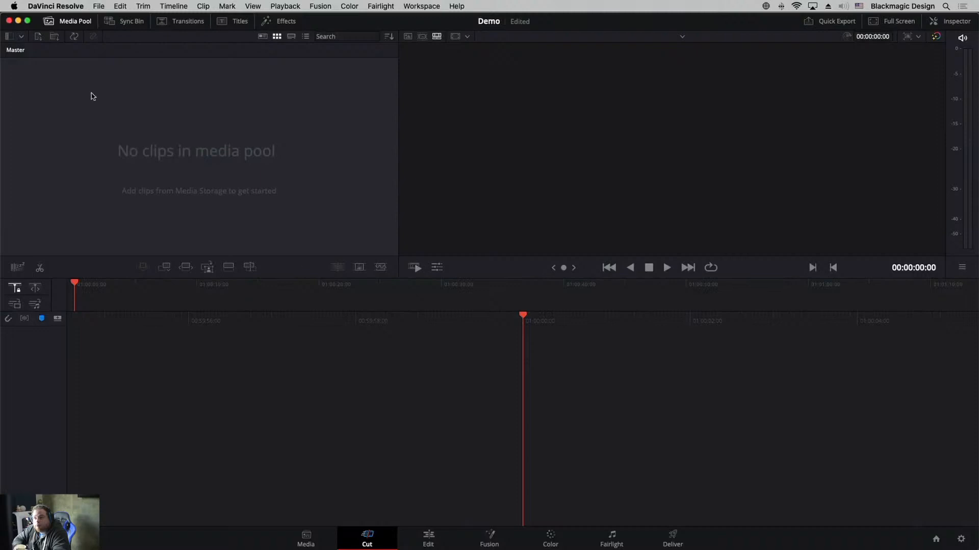
# Import the Winter Wonderland London folder from the desktop into the media pool.
pyautogui.click(54, 36)
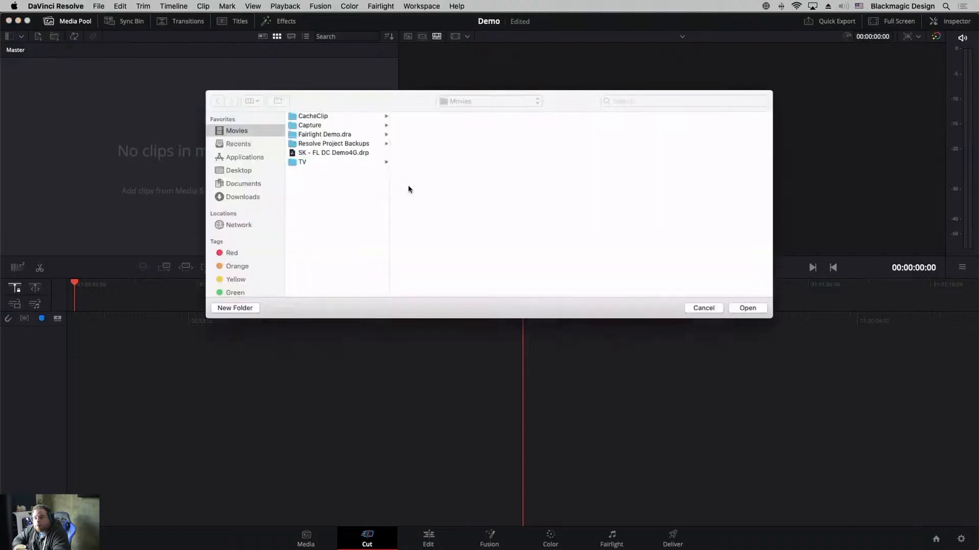
pyautogui.click(236, 173)
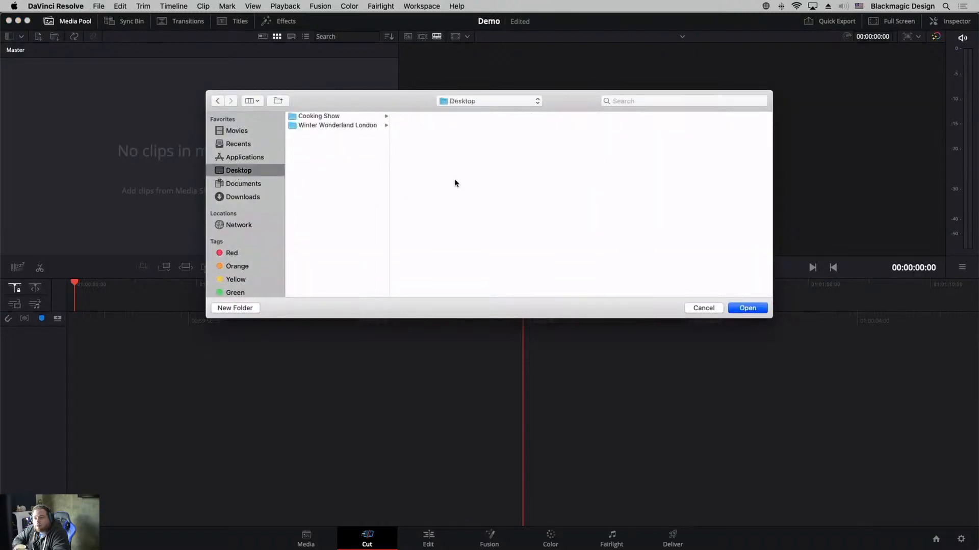
pyautogui.click(299, 128)
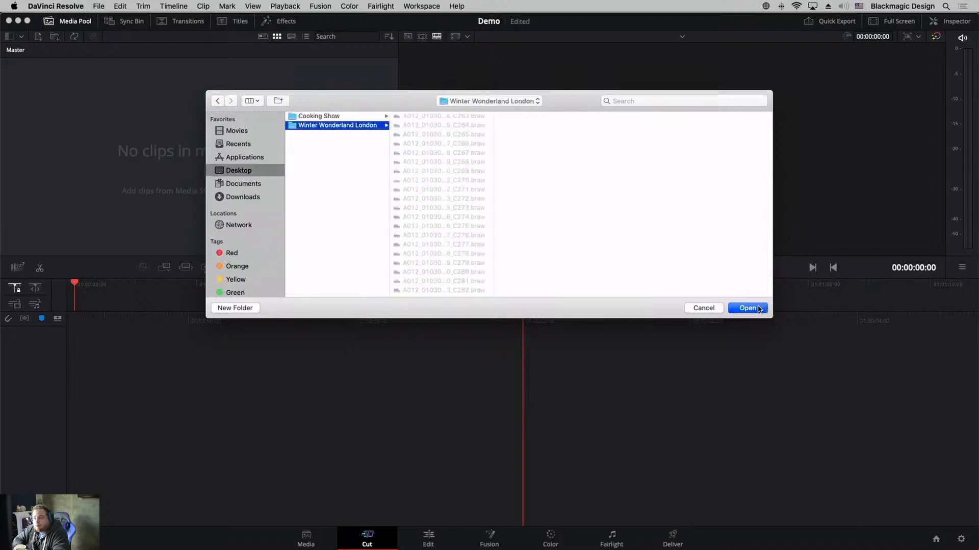
pyautogui.click(748, 308)
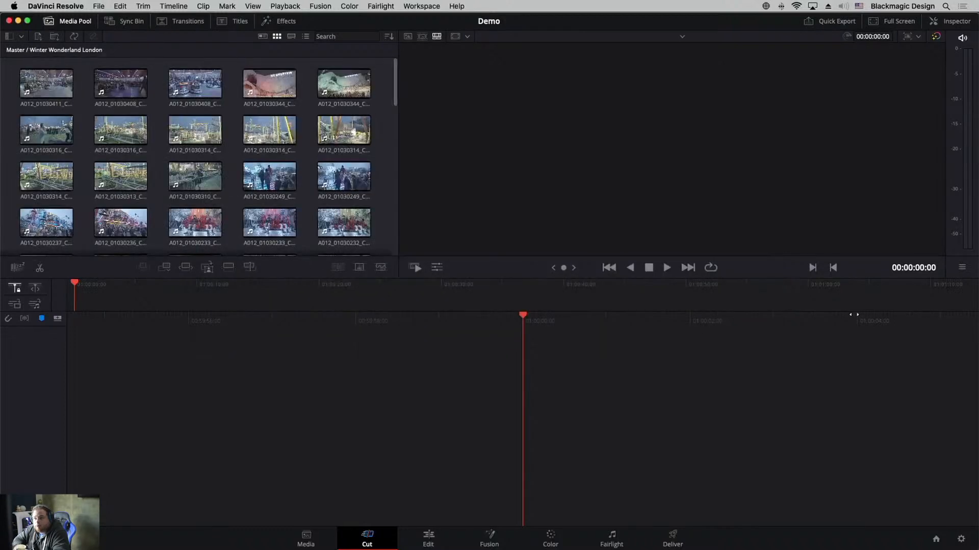
# Enlarge the media pool and viewer area and create a new empty timeline named Demo.
pyautogui.moveTo(962, 269); pyautogui.dragTo(921, 333)
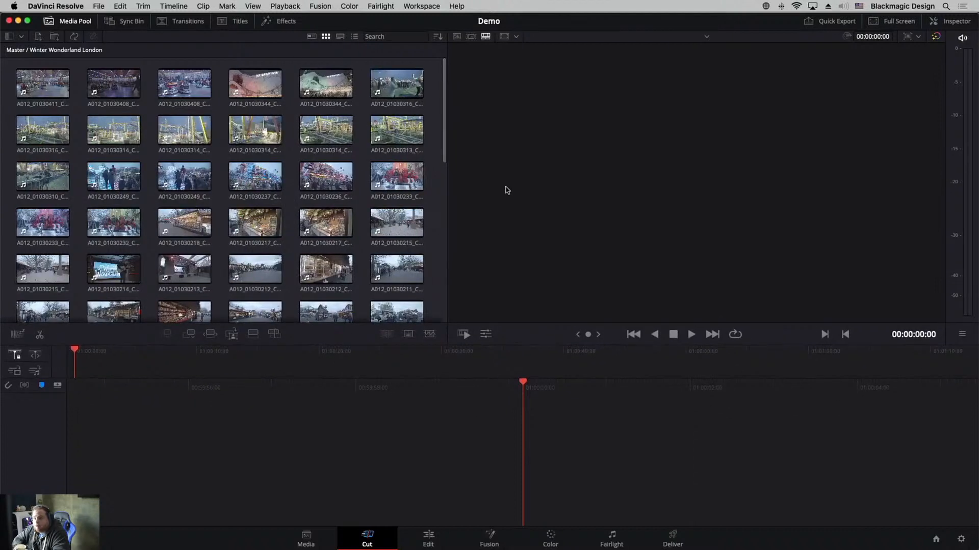
pyautogui.click(98, 5)
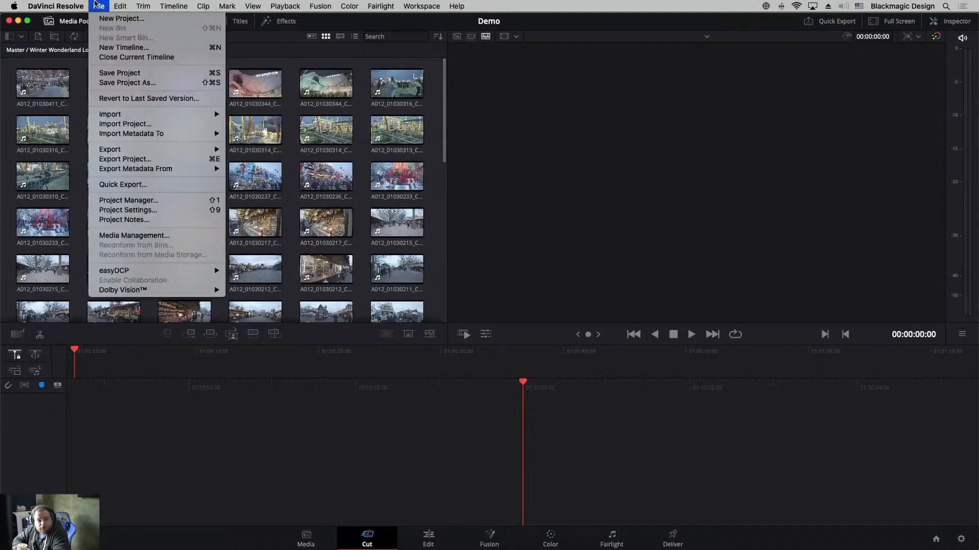
pyautogui.click(117, 47)
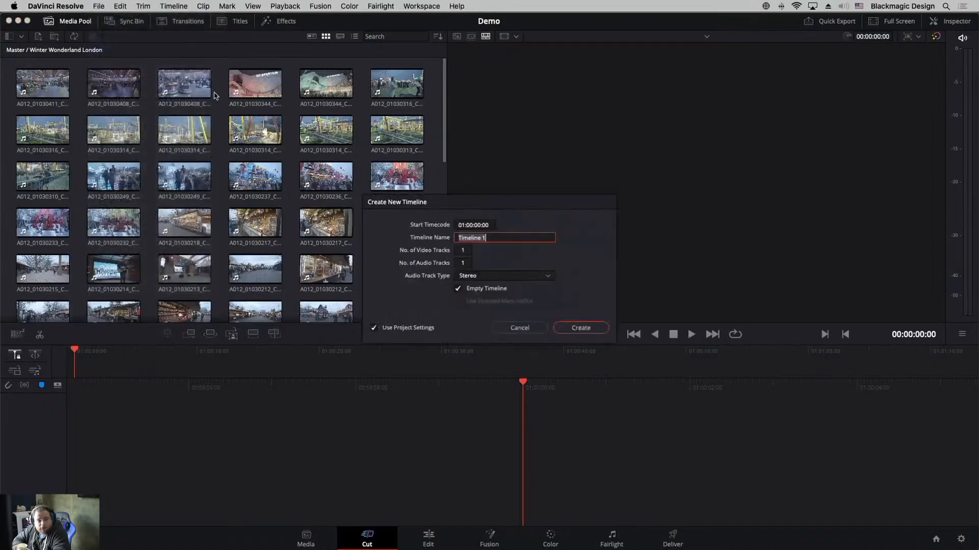
pyautogui.write('Demo')
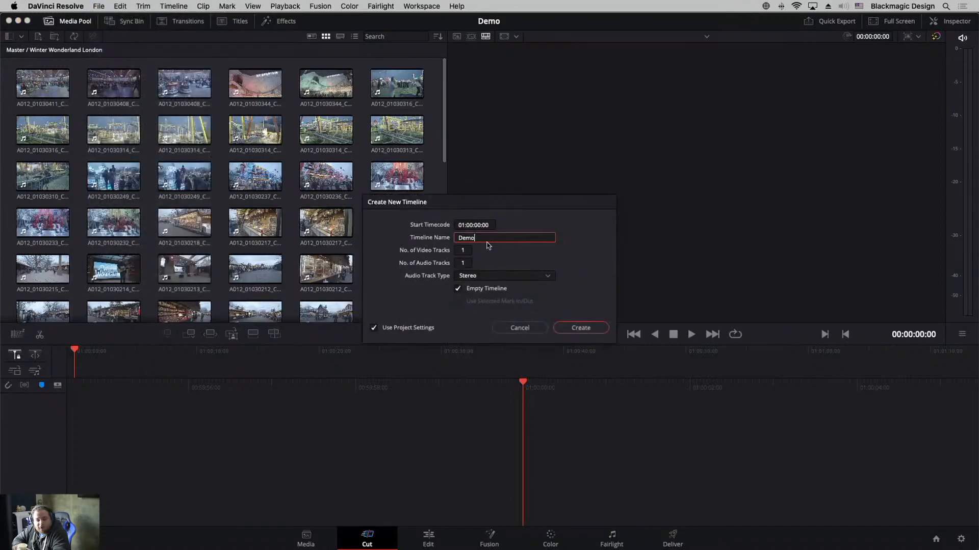
pyautogui.press('Return')
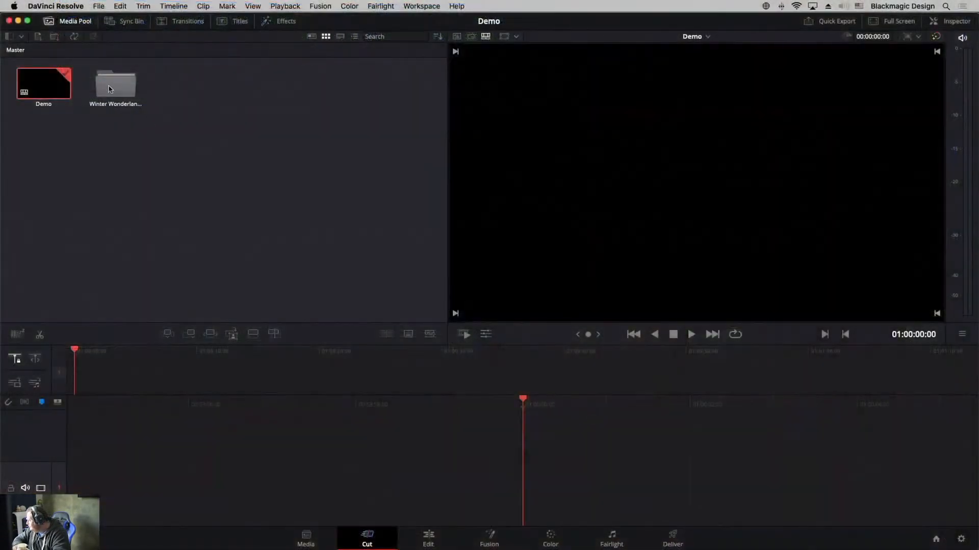
# Mark an in-to-out range of a market stall clip from the Winter Wonderland London bin and append it to the Demo timeline.
pyautogui.doubleClick(112, 83)
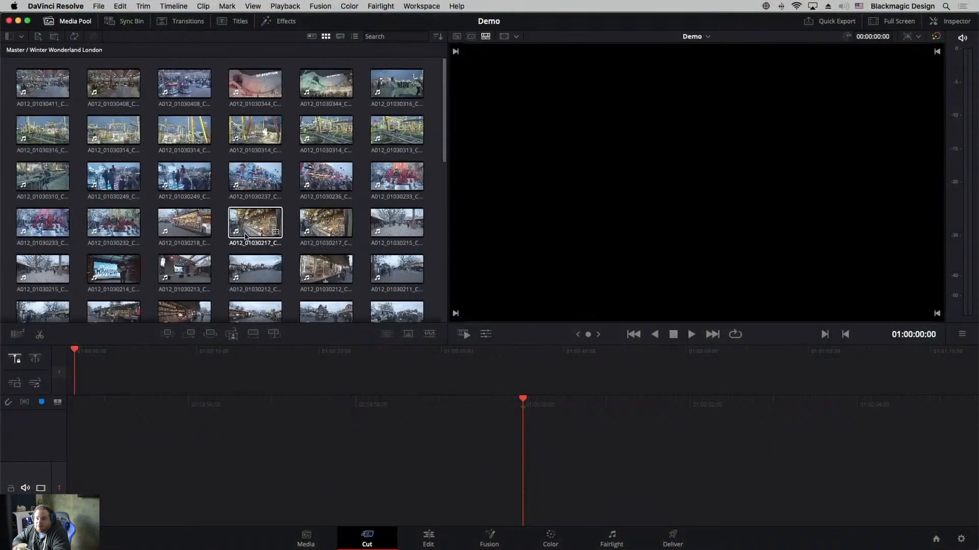
pyautogui.click(248, 223)
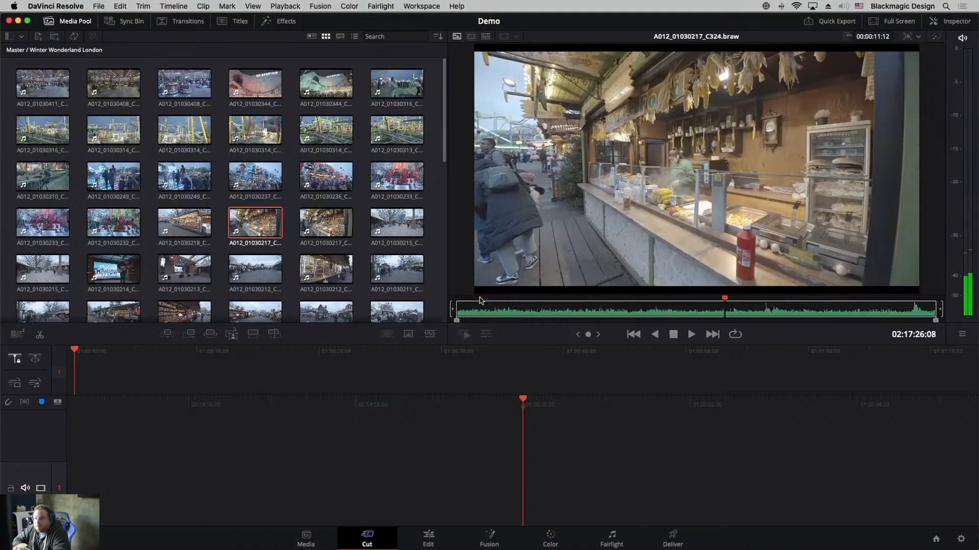
pyautogui.click(518, 305)
pyautogui.press('i')
pyautogui.moveTo(543, 303); pyautogui.dragTo(860, 302)
pyautogui.press('o')
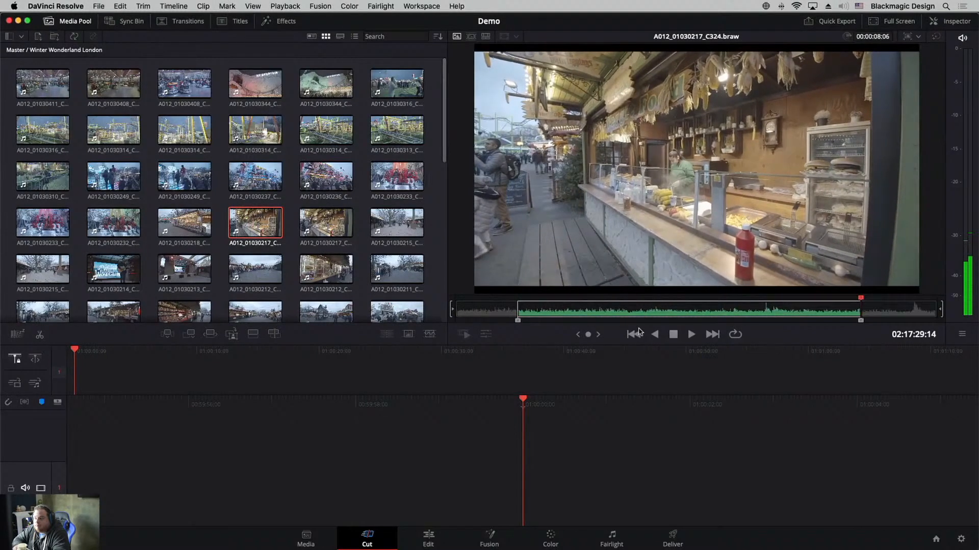
pyautogui.click(190, 335)
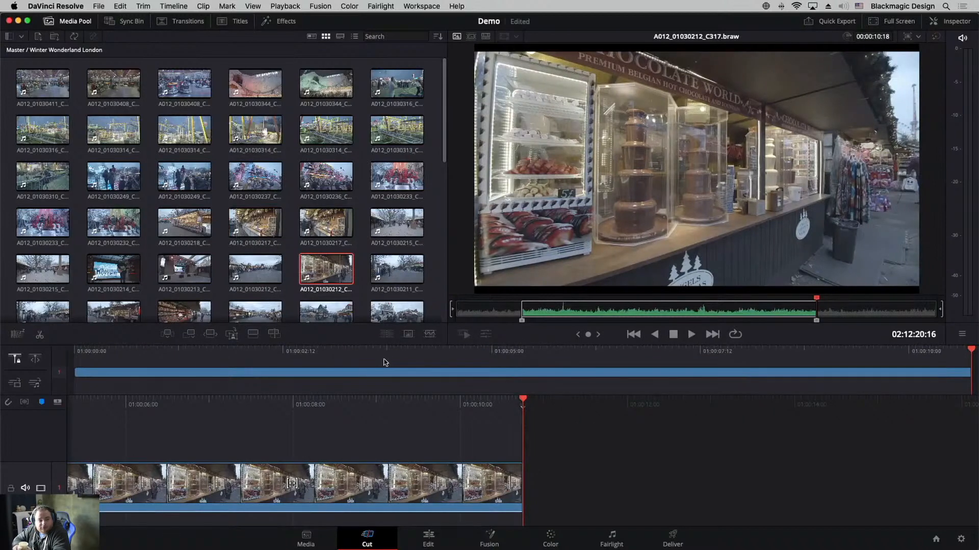
# Open the round grill clip A012_01030124_C284 from the Winter Wonderland London bin and mark an in point near its start.
pyautogui.scroll(-5, 250, 229)
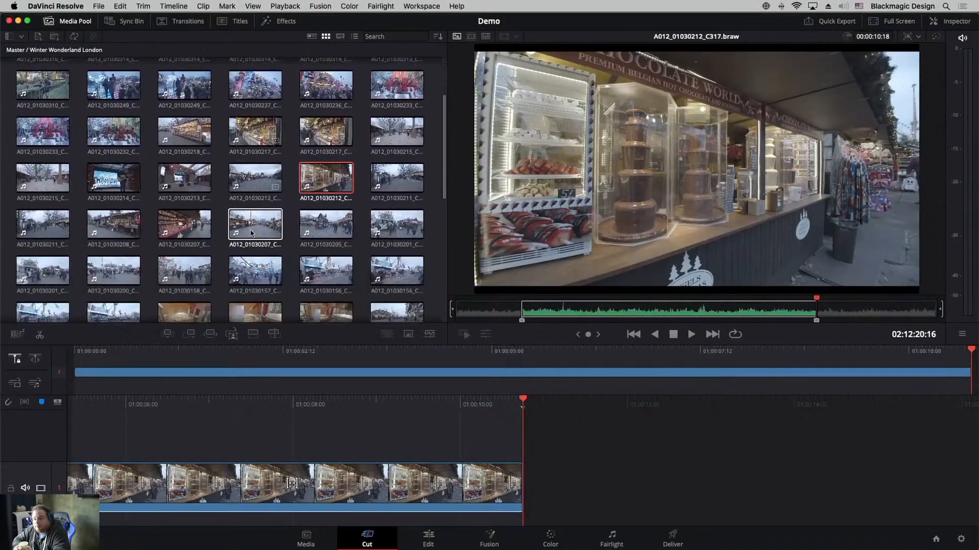
pyautogui.scroll(-2, 250, 232)
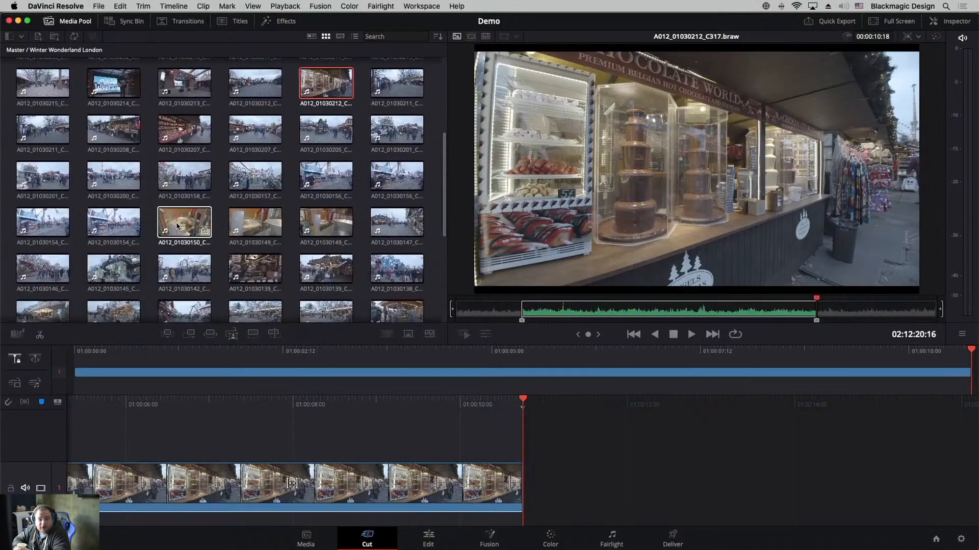
pyautogui.scroll(-8, 249, 158)
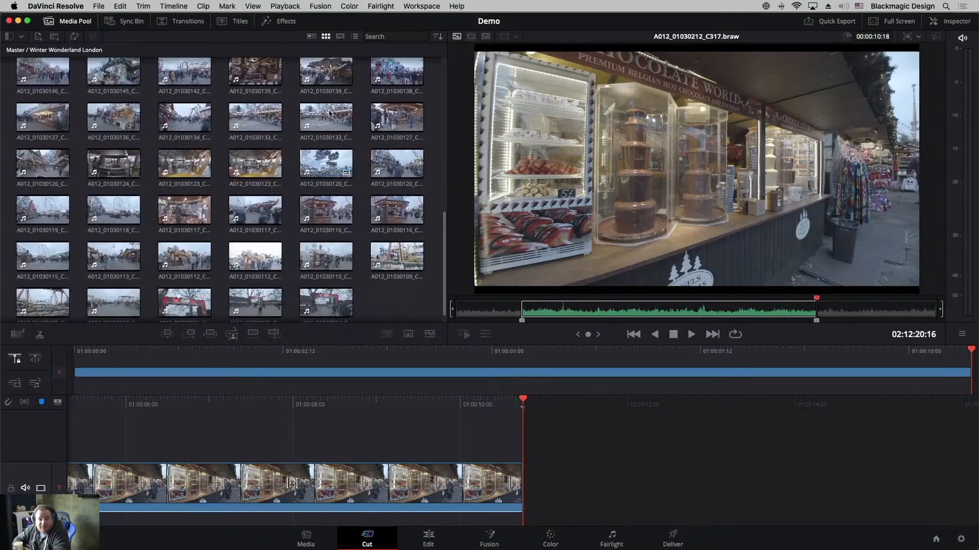
pyautogui.click(107, 157)
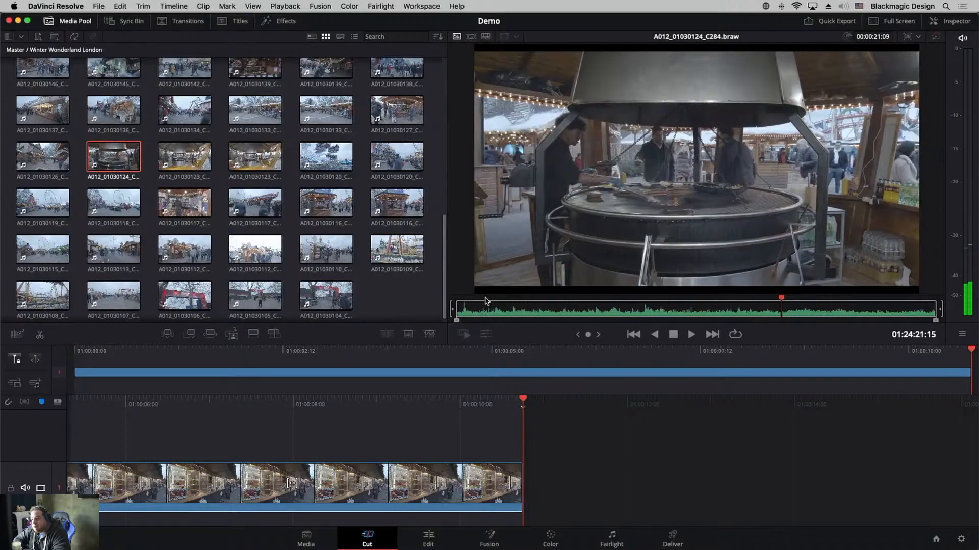
pyautogui.click(520, 301)
pyautogui.press('i')
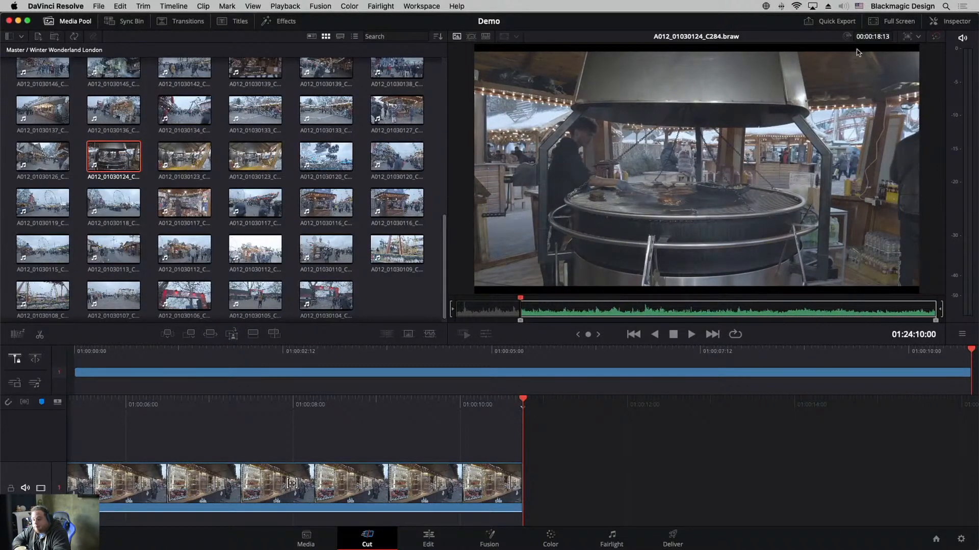
# Set the marked grill range's duration to 00:00:05:00, add it after the chocolate stall clip and play across the cut.
pyautogui.click(879, 36)
pyautogui.write('5')
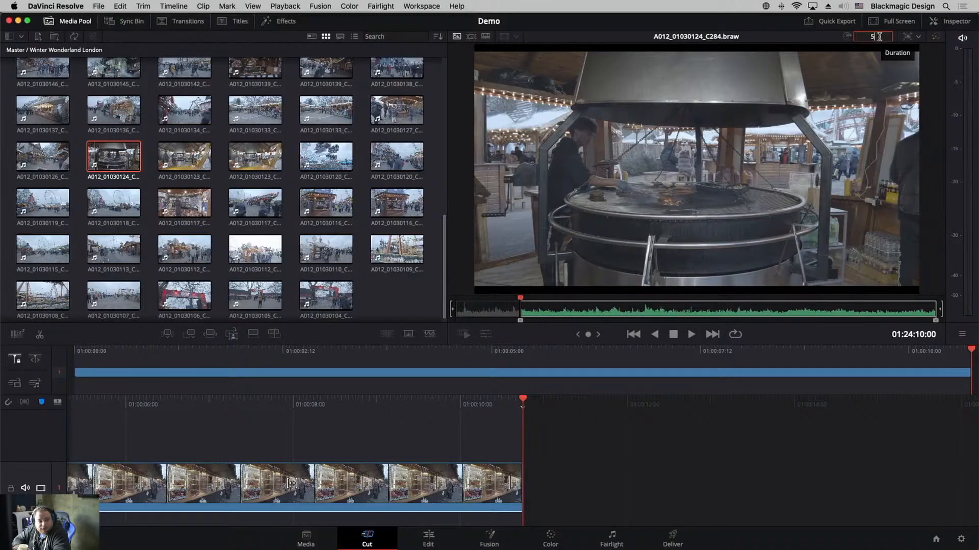
pyautogui.write(':00')
pyautogui.press('Return')
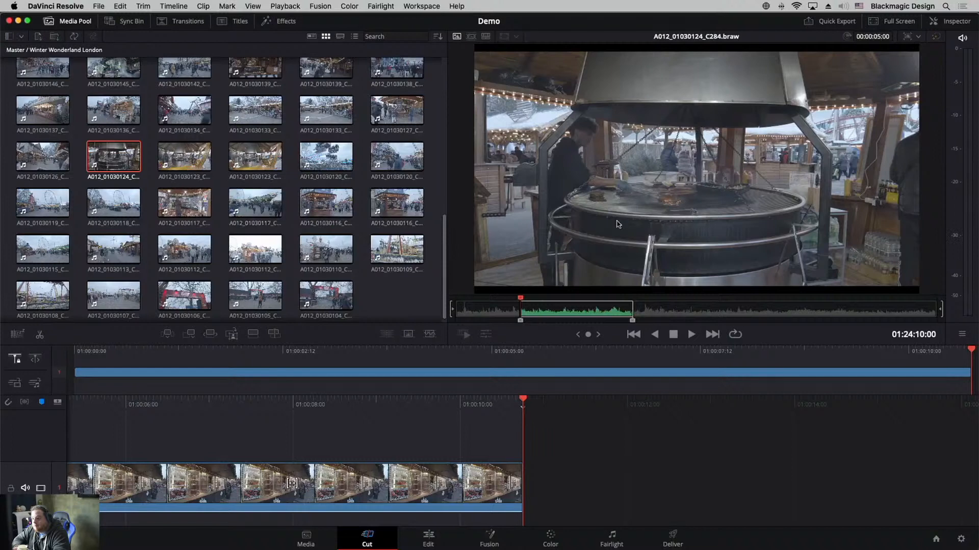
pyautogui.moveTo(614, 242); pyautogui.dragTo(630, 504)
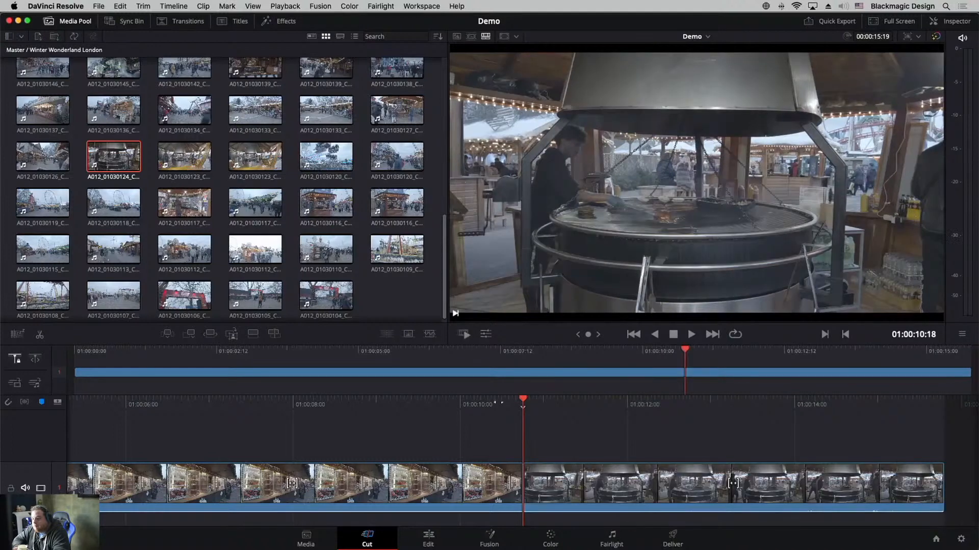
pyautogui.moveTo(513, 404); pyautogui.dragTo(586, 413)
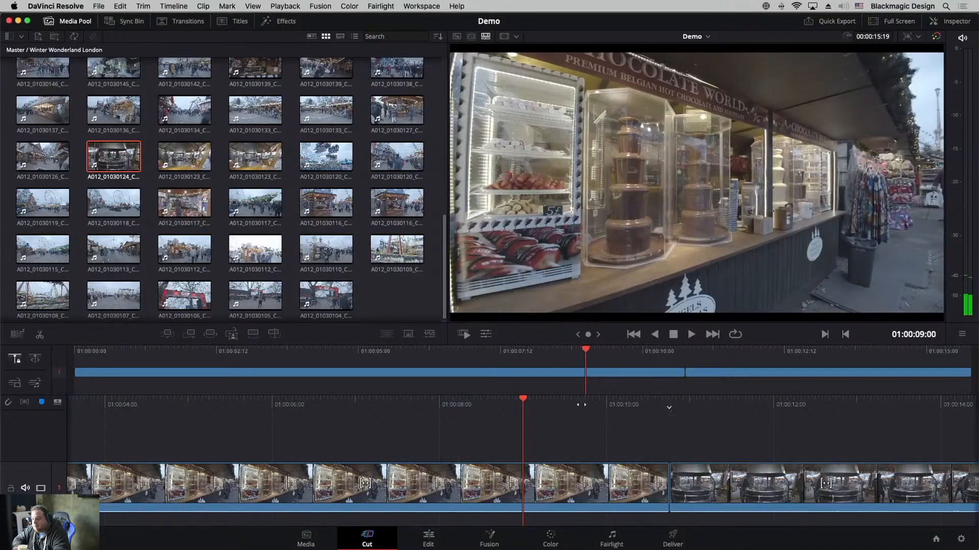
pyautogui.press('space')
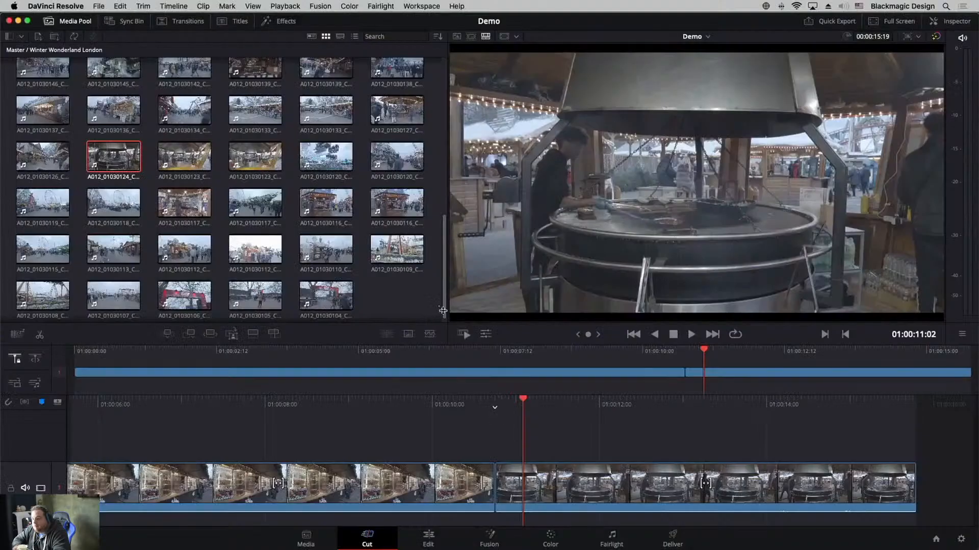
# Using the source tape, mark a range of about 9 seconds on the red drop tower ride and append it to the Demo timeline.
pyautogui.click(472, 37)
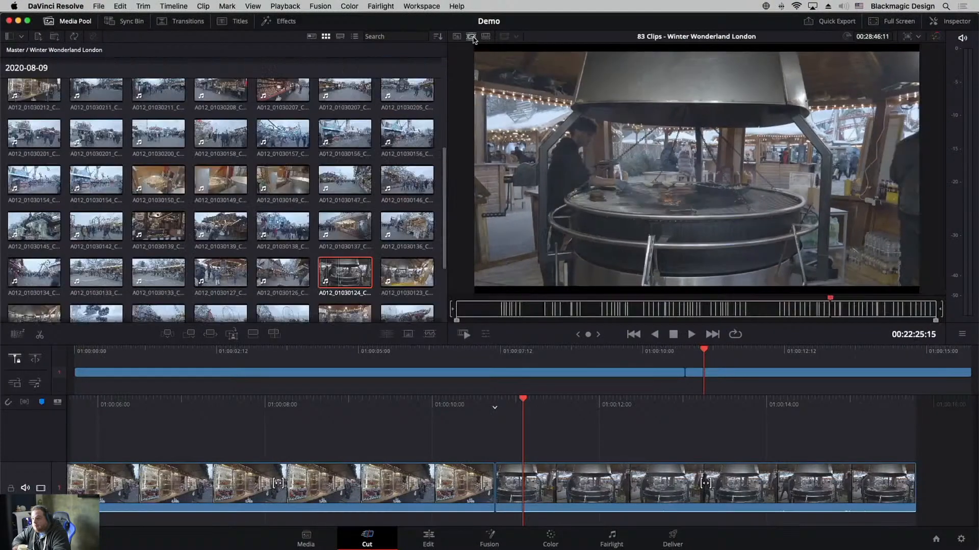
pyautogui.moveTo(465, 309); pyautogui.dragTo(632, 311)
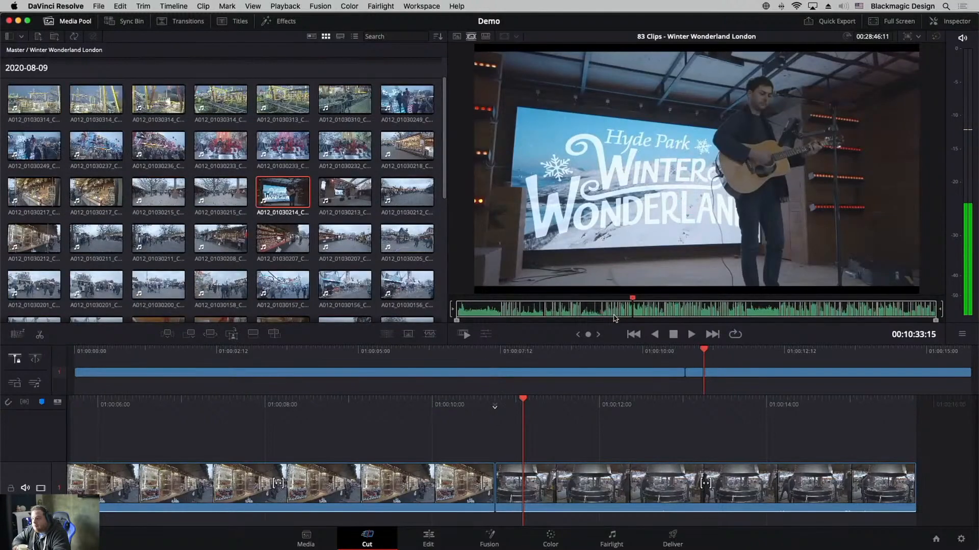
pyautogui.click(589, 302)
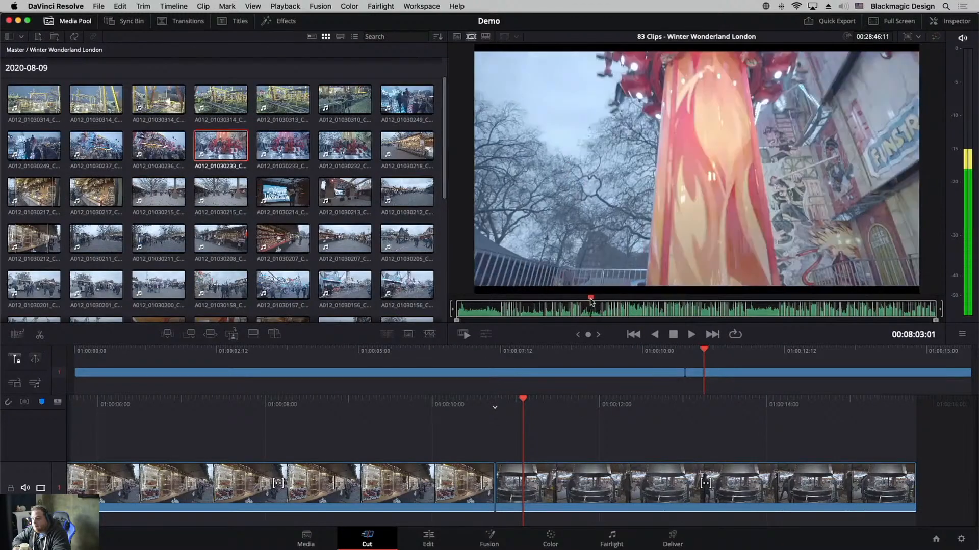
pyautogui.press('j')
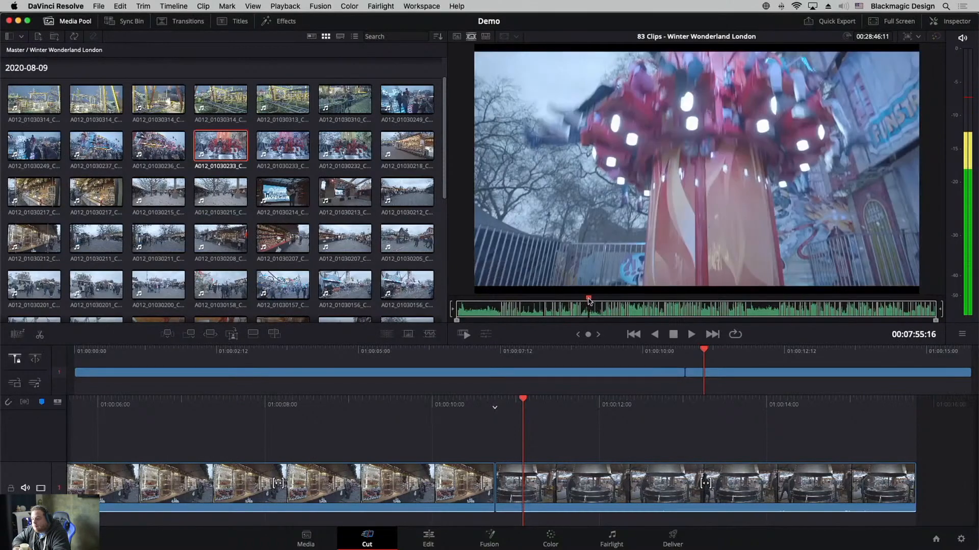
pyautogui.press('i')
pyautogui.moveTo(588, 335); pyautogui.dragTo(674, 334)
pyautogui.press('o')
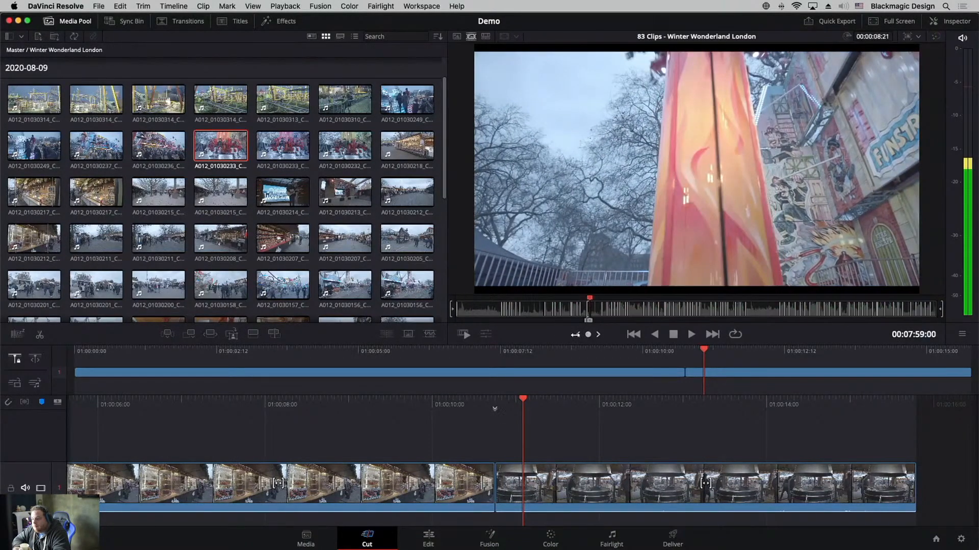
pyautogui.click(190, 335)
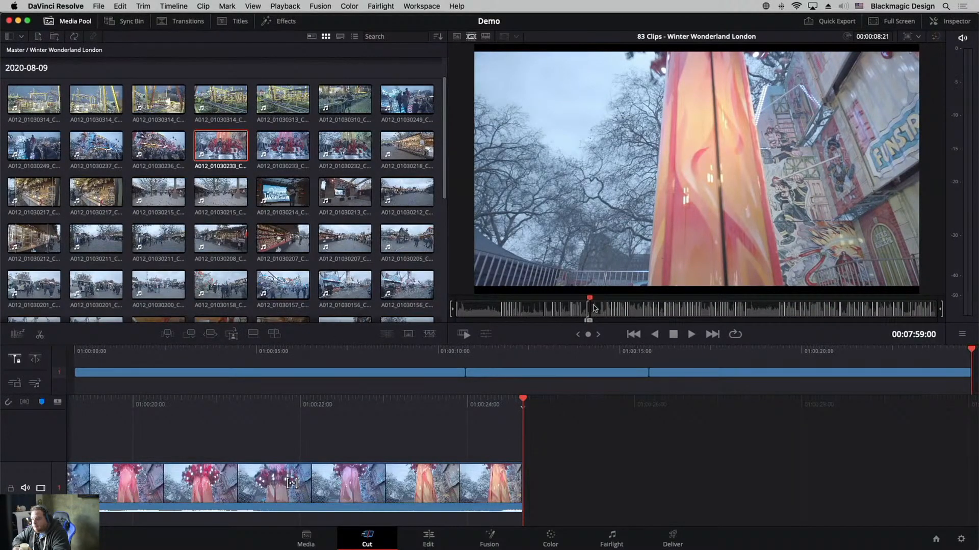
# Mark a range of about 10 seconds on the crowd and roller coaster clip in the source tape and append it.
pyautogui.moveTo(599, 301); pyautogui.dragTo(757, 303)
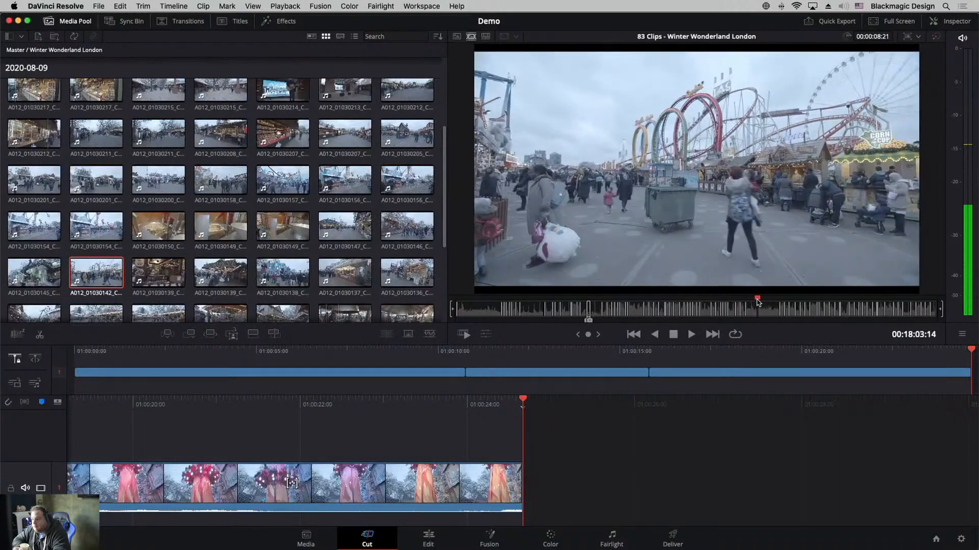
pyautogui.press('i')
pyautogui.moveTo(597, 334); pyautogui.dragTo(678, 335)
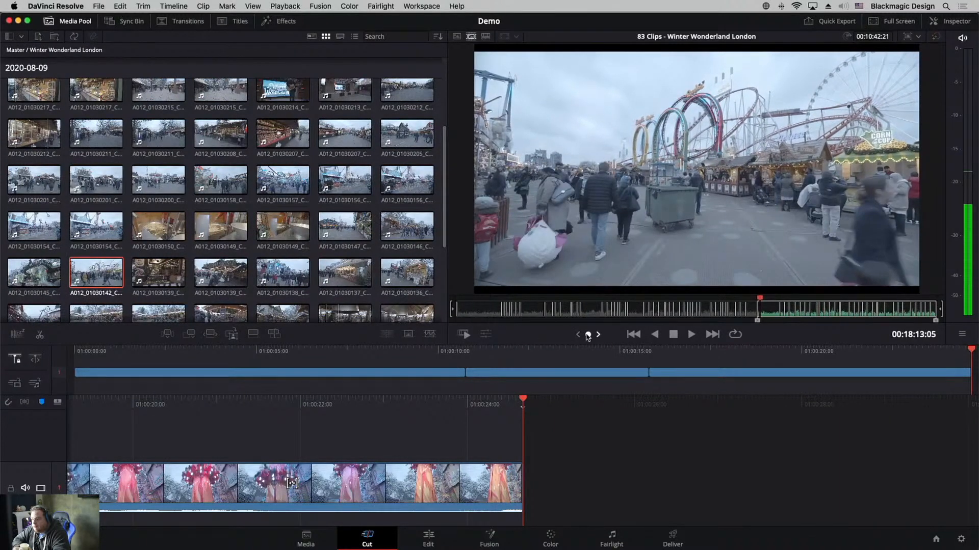
pyautogui.press('o')
pyautogui.click(191, 337)
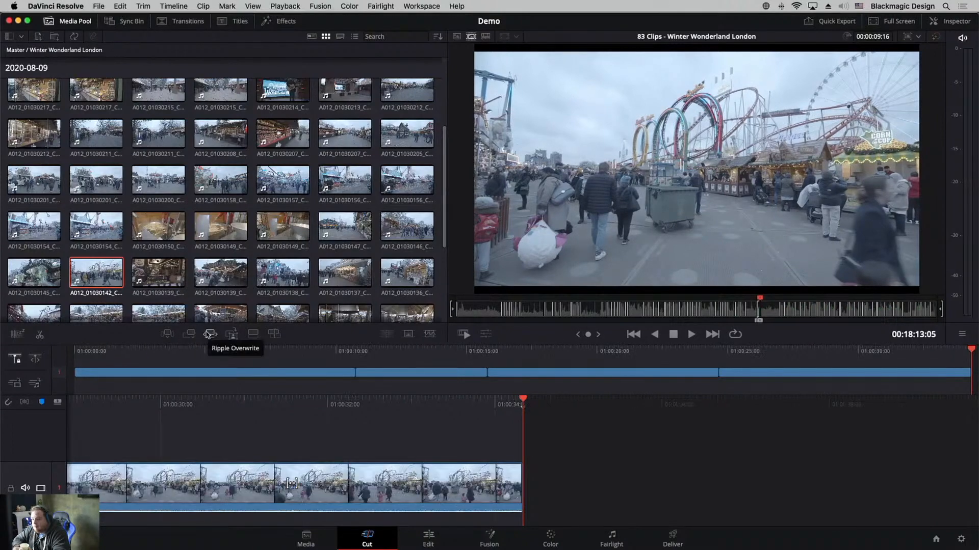
# Smart insert a marked range of about 8 seconds from food stall clip A012_01030217_C324 between the grill and drop tower clips.
pyautogui.moveTo(183, 353); pyautogui.dragTo(528, 361)
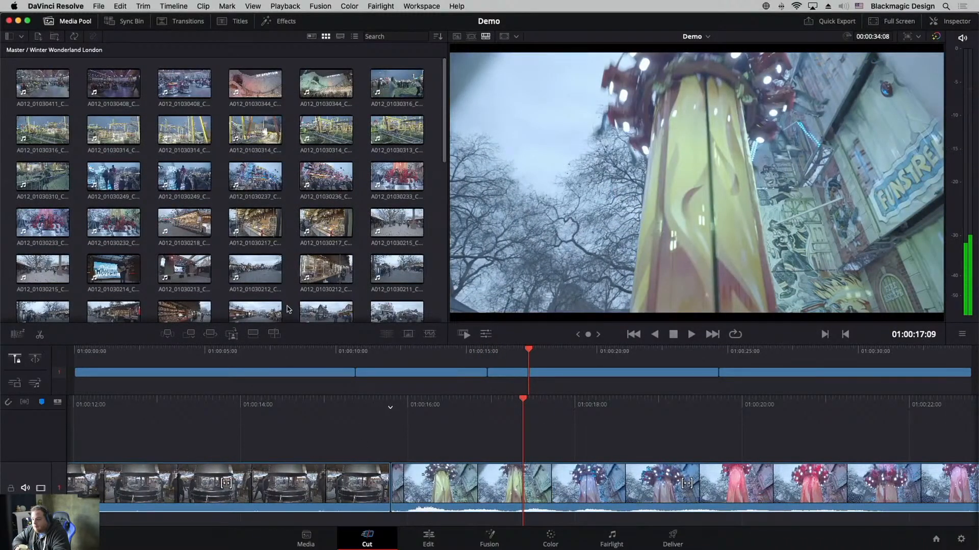
pyautogui.press('q')
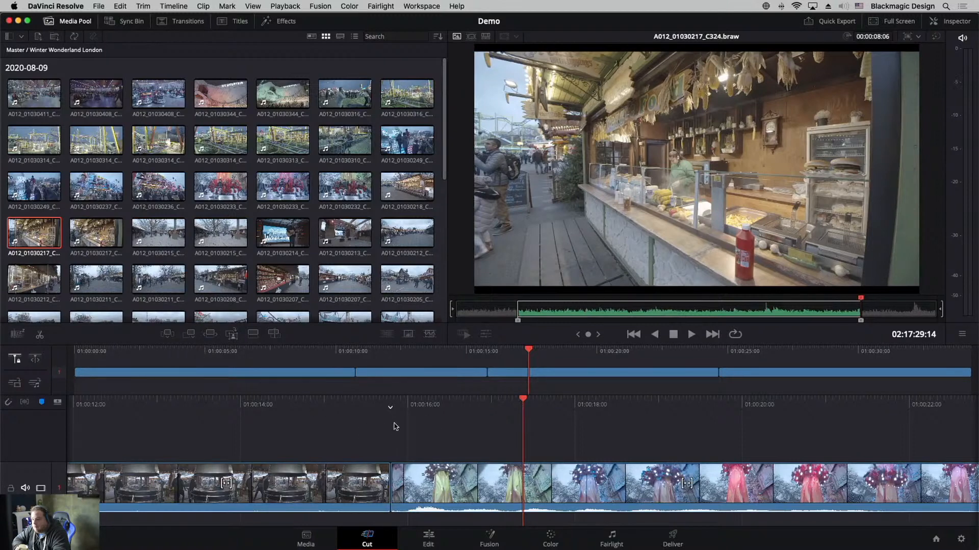
pyautogui.click(167, 333)
pyautogui.moveTo(516, 353)
pyautogui.mouseDown()
pyautogui.moveTo(378, 353)
pyautogui.moveTo(516, 353)
pyautogui.mouseUp()
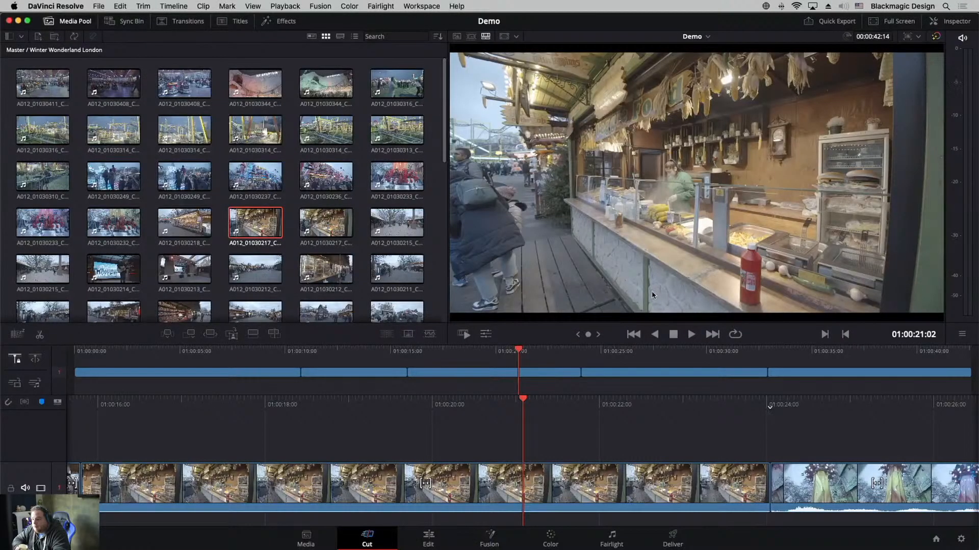
# Adjust the workspace division to make the media pool and viewer slightly taller and the timeline area shorter.
pyautogui.moveTo(959, 337); pyautogui.dragTo(943, 297)
pyautogui.moveTo(936, 379); pyautogui.dragTo(931, 456)
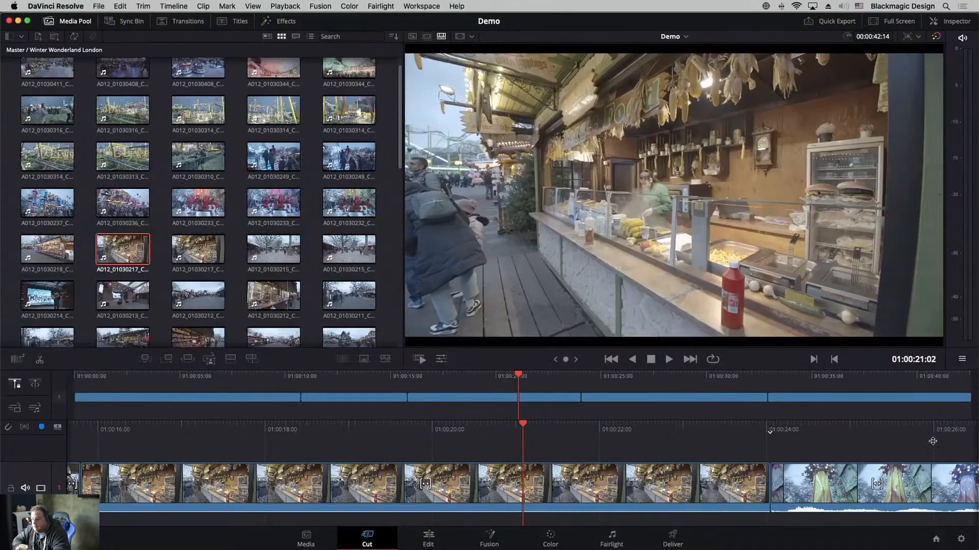
pyautogui.moveTo(934, 356); pyautogui.dragTo(932, 344)
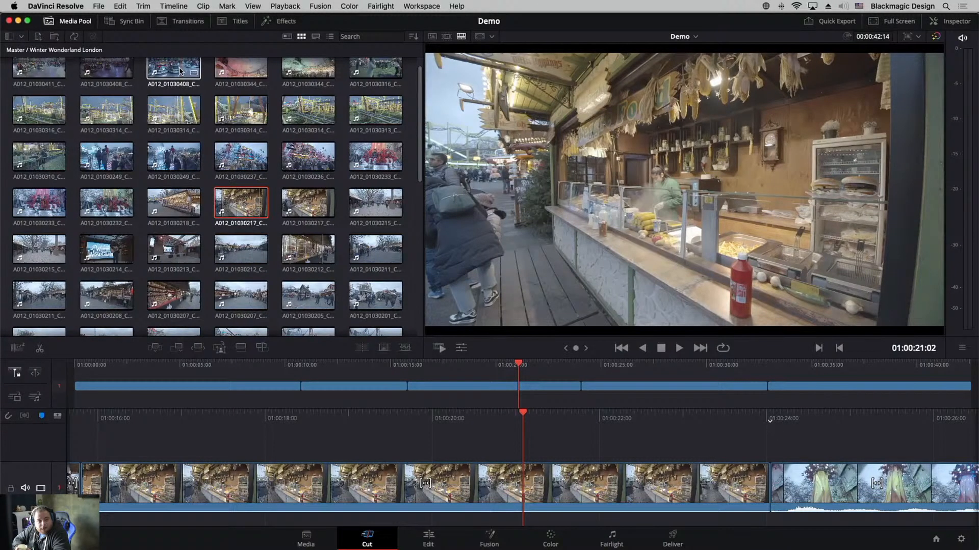
# Add the Burn Away transition to the cut between the chocolate stall and grill clips and play it back.
pyautogui.click(185, 22)
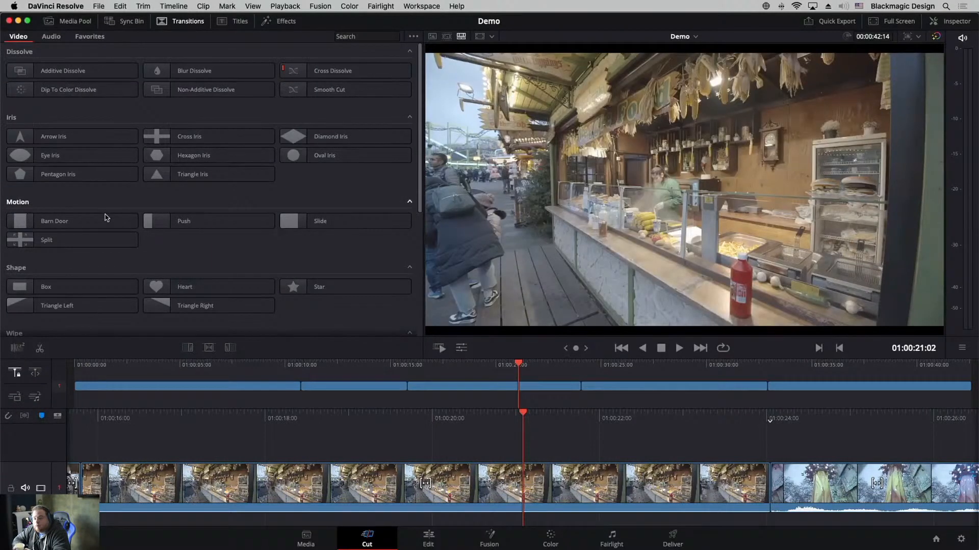
pyautogui.scroll(-5, 76, 240)
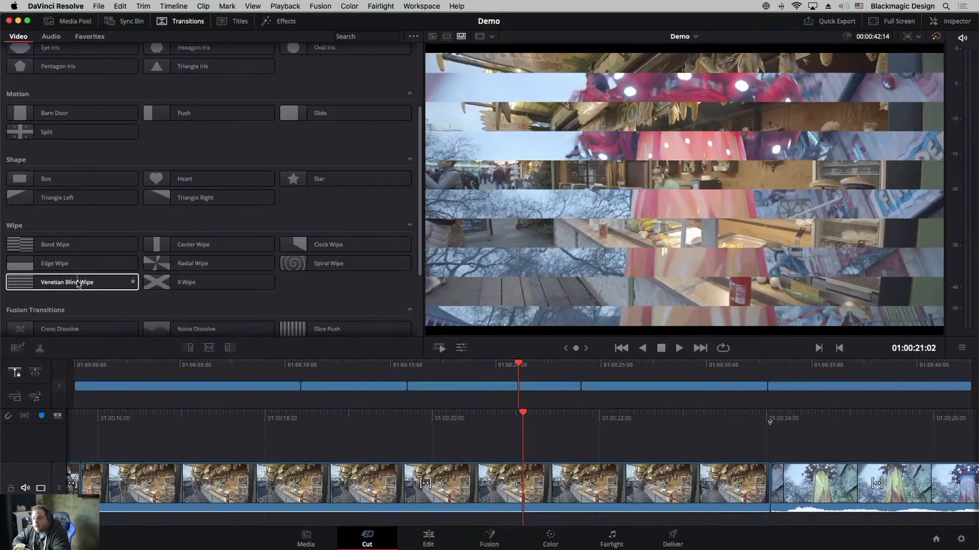
pyautogui.scroll(-5, 87, 260)
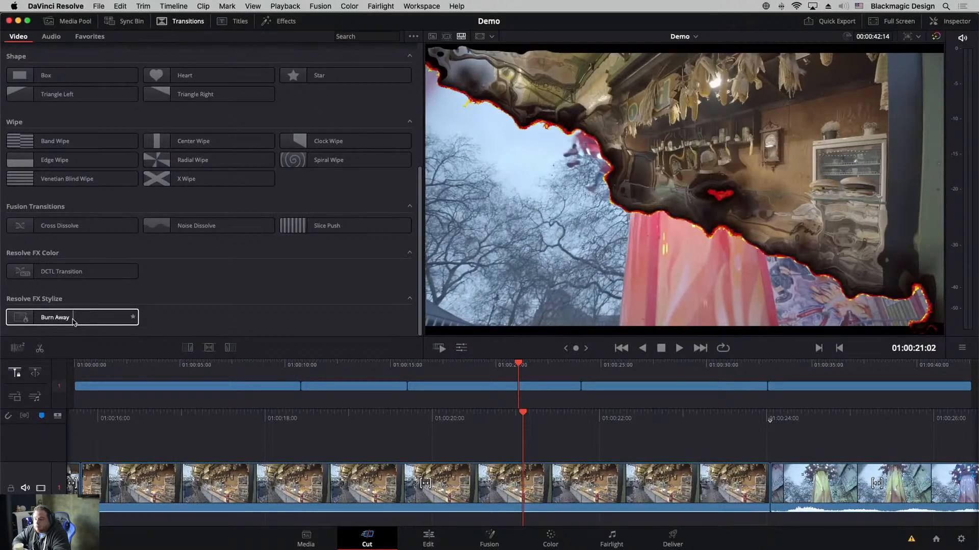
pyautogui.moveTo(74, 321)
pyautogui.mouseDown()
pyautogui.moveTo(275, 389)
pyautogui.moveTo(300, 391)
pyautogui.moveTo(256, 367)
pyautogui.moveTo(323, 367)
pyautogui.moveTo(267, 365)
pyautogui.mouseUp()
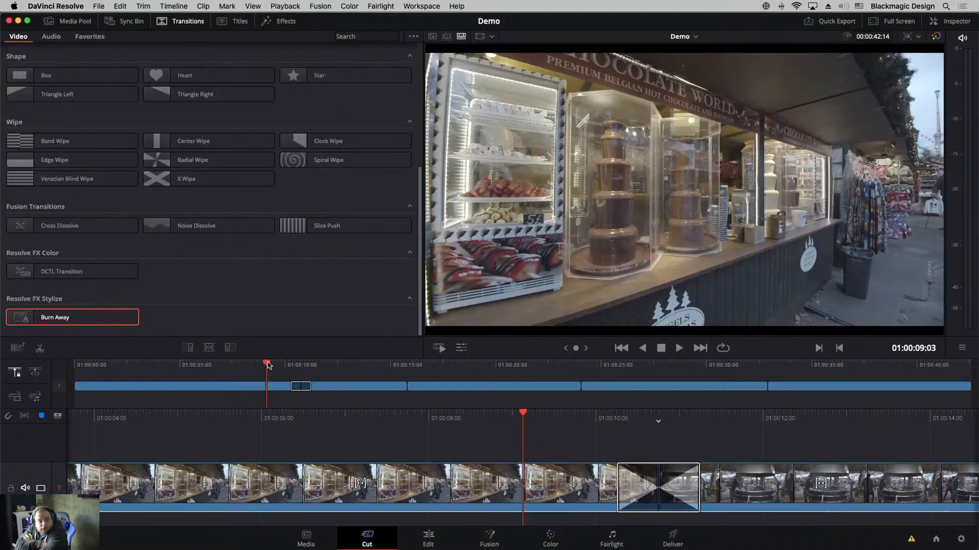
pyautogui.press('space')
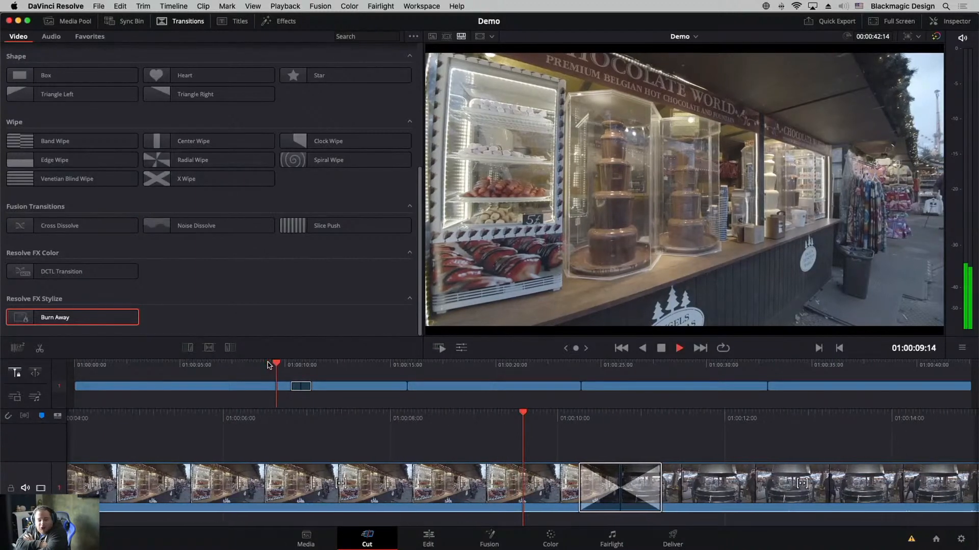
pyautogui.press('space')
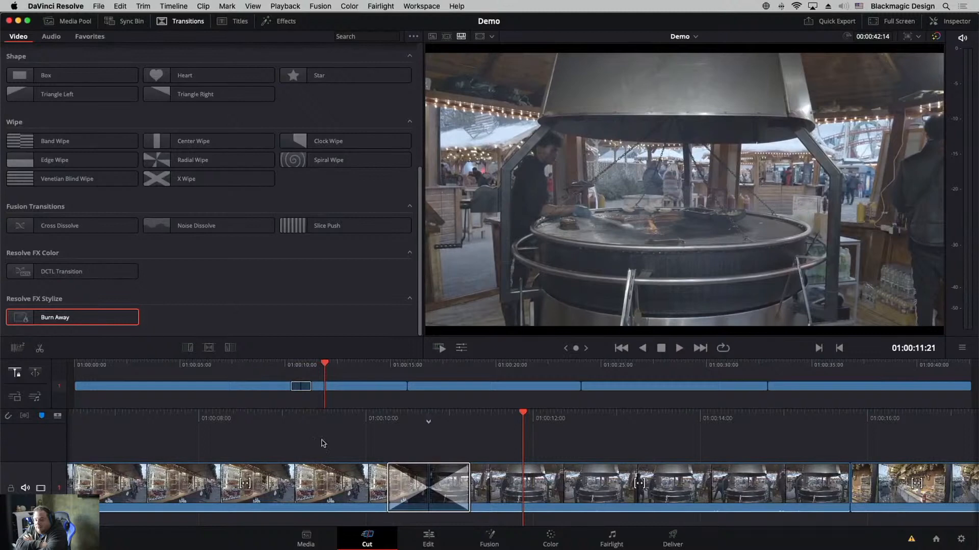
# Lengthen the Burn Away transition to about 2.5 seconds on the timeline and play through it again.
pyautogui.moveTo(468, 484); pyautogui.dragTo(532, 484)
pyautogui.moveTo(252, 418); pyautogui.dragTo(486, 424)
pyautogui.press('space')
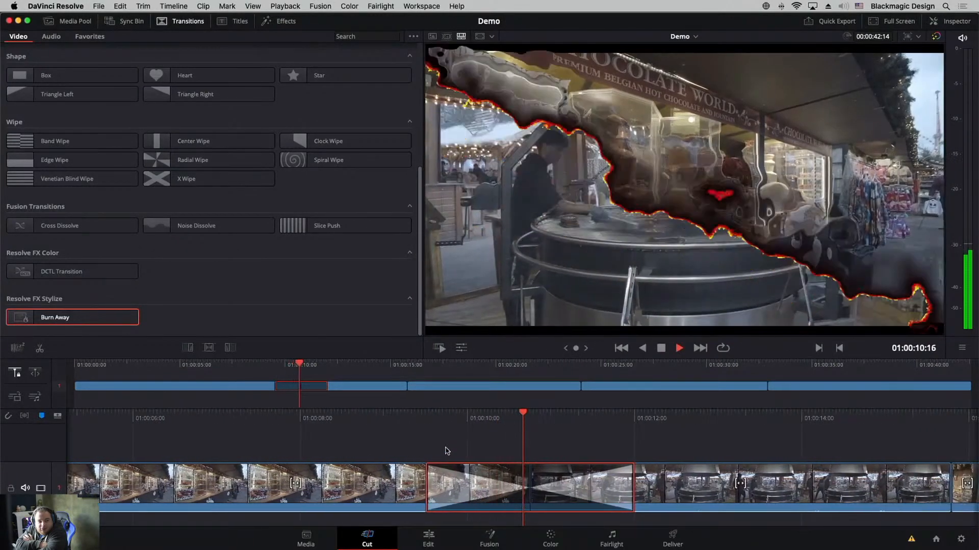
pyautogui.press('space')
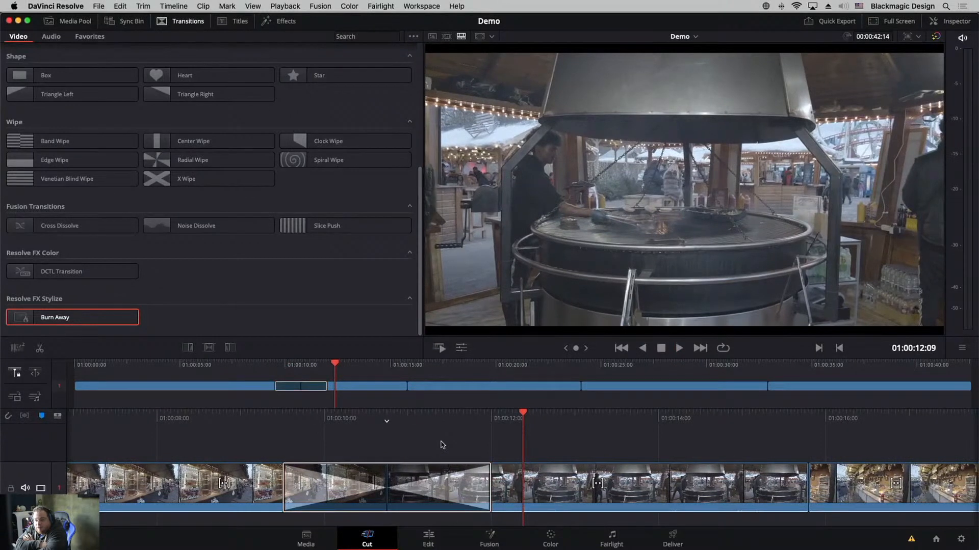
# Apply the Analog Damage effect to the grill clip after the Burn Away transition and play it back.
pyautogui.click(281, 22)
pyautogui.scroll(5, 214, 139)
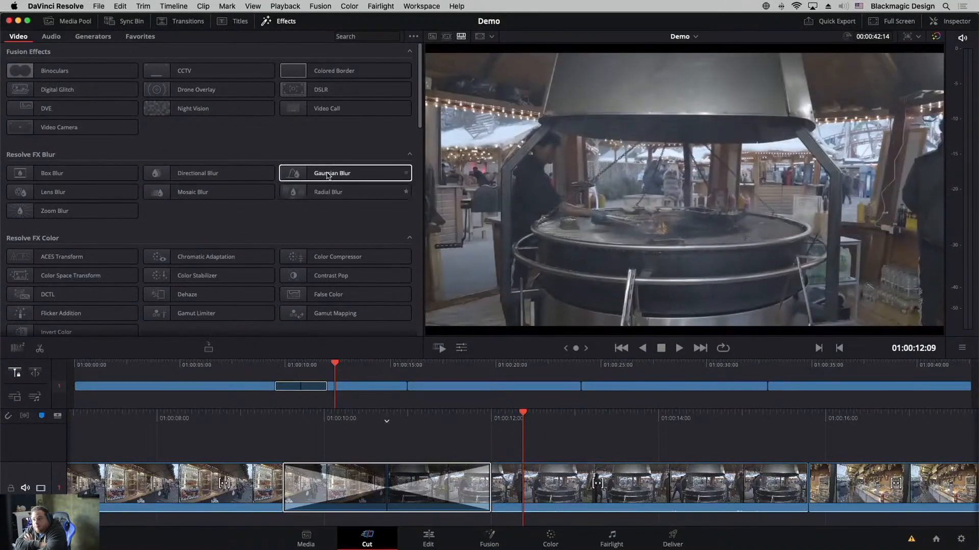
pyautogui.scroll(-5, 320, 179)
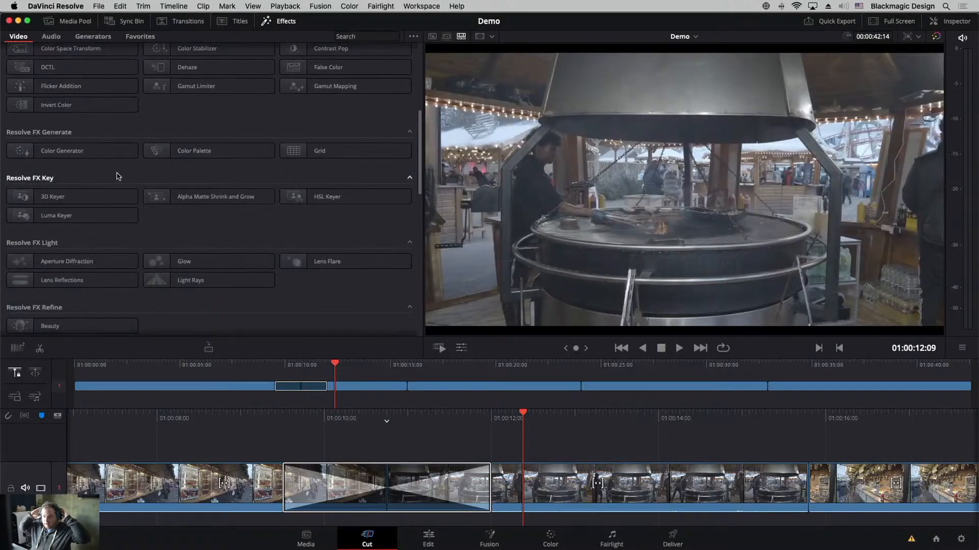
pyautogui.scroll(-3, 120, 172)
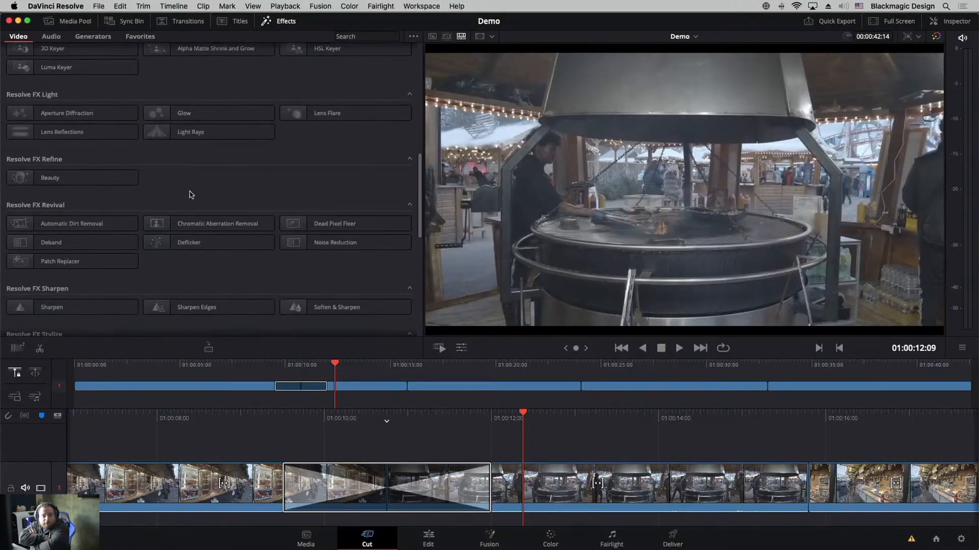
pyautogui.scroll(-3, 239, 188)
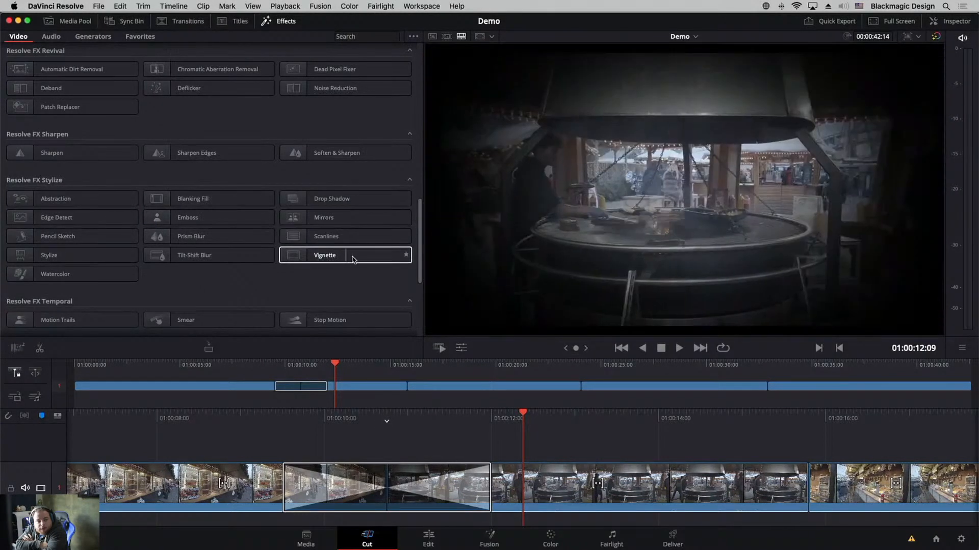
pyautogui.scroll(-5, 319, 258)
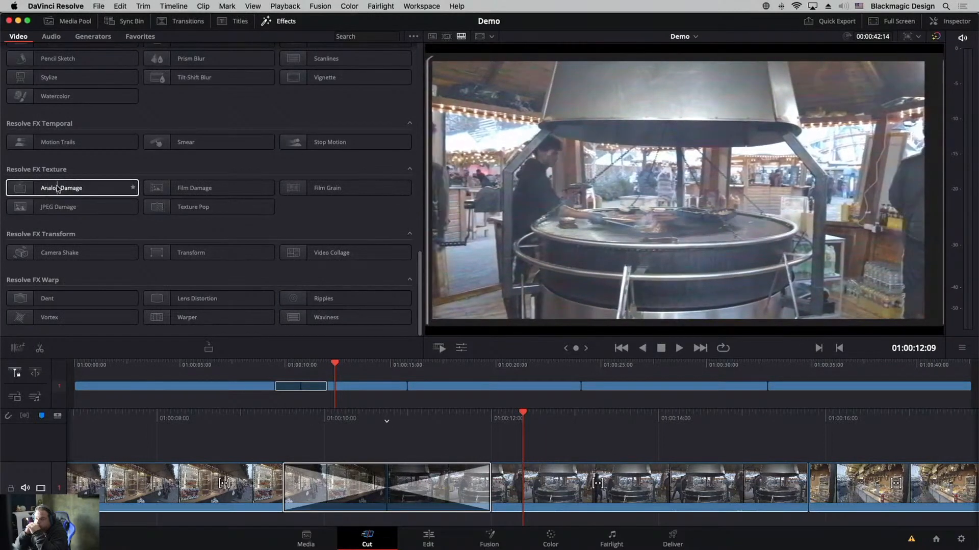
pyautogui.moveTo(56, 190); pyautogui.dragTo(592, 493)
pyautogui.moveTo(559, 414); pyautogui.dragTo(463, 421)
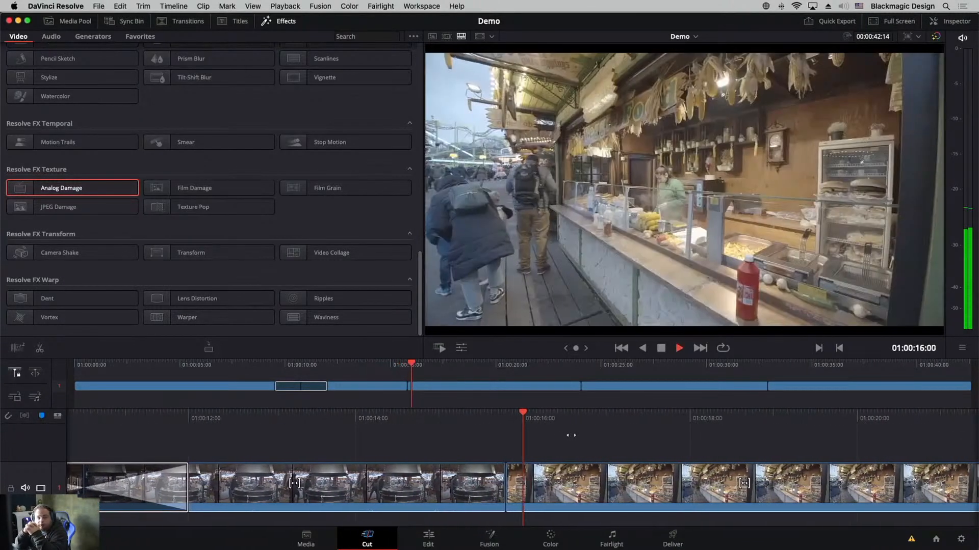
pyautogui.press('space')
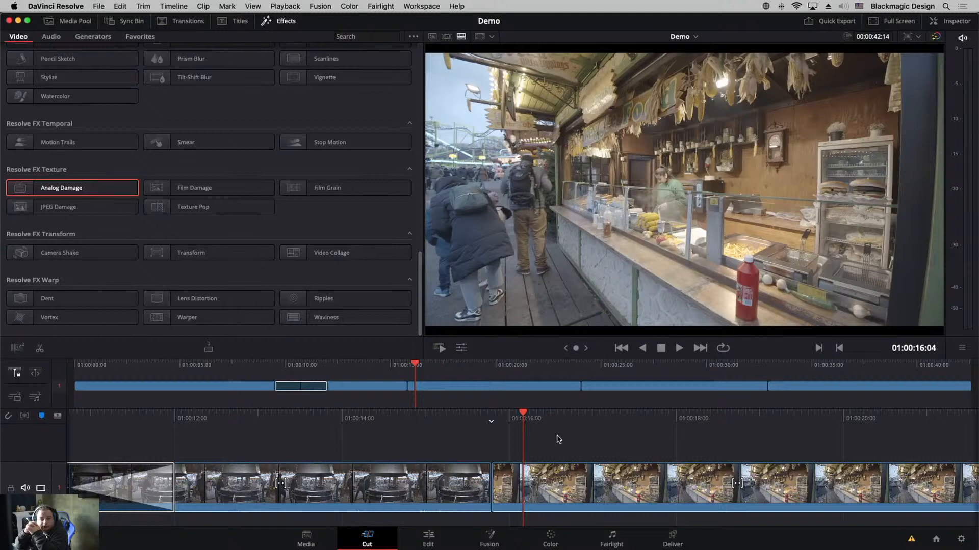
pyautogui.moveTo(465, 420); pyautogui.dragTo(803, 423)
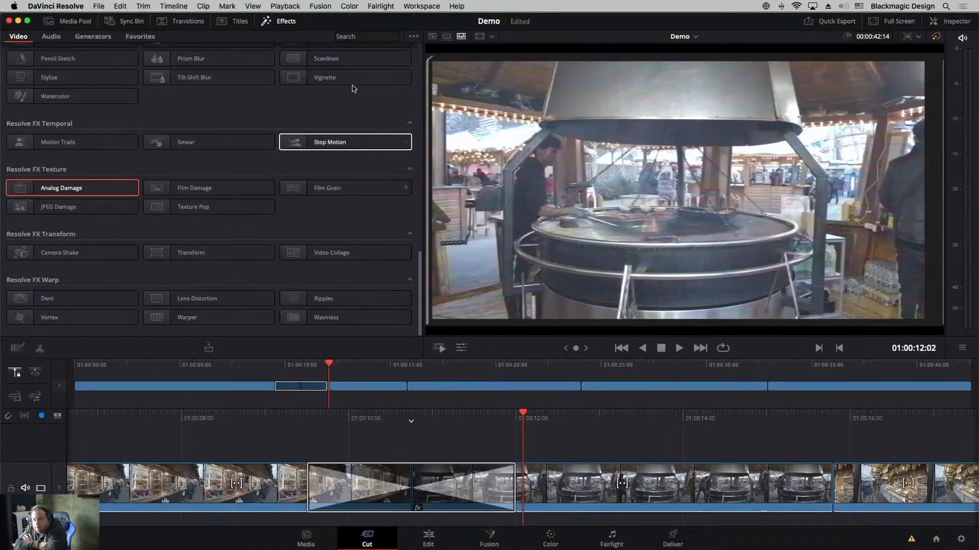
# Add the Clean and Simple Fusion title above the grill clip, starting at about 01:00:10:00, and make the timeline area slightly taller.
pyautogui.click(243, 21)
pyautogui.scroll(5, 153, 113)
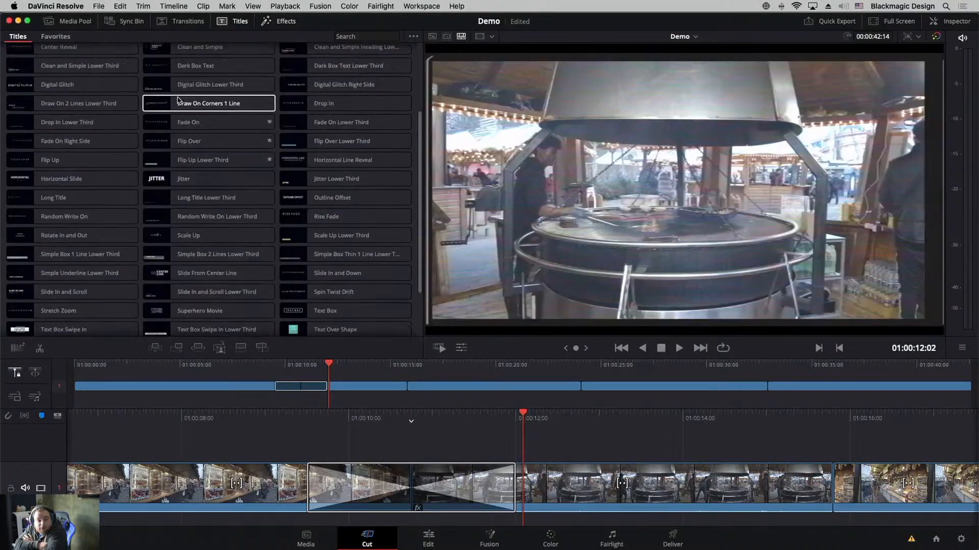
pyautogui.click(184, 71)
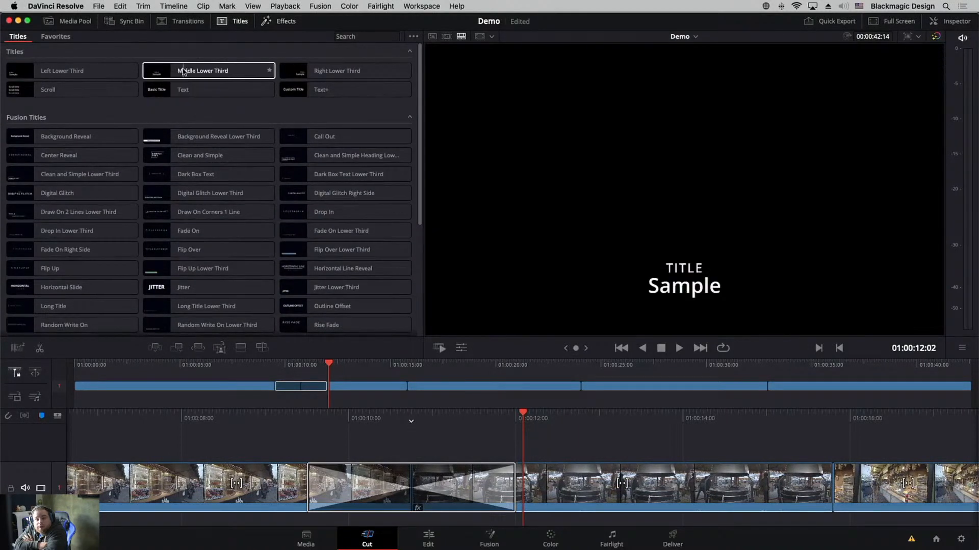
pyautogui.click(170, 153)
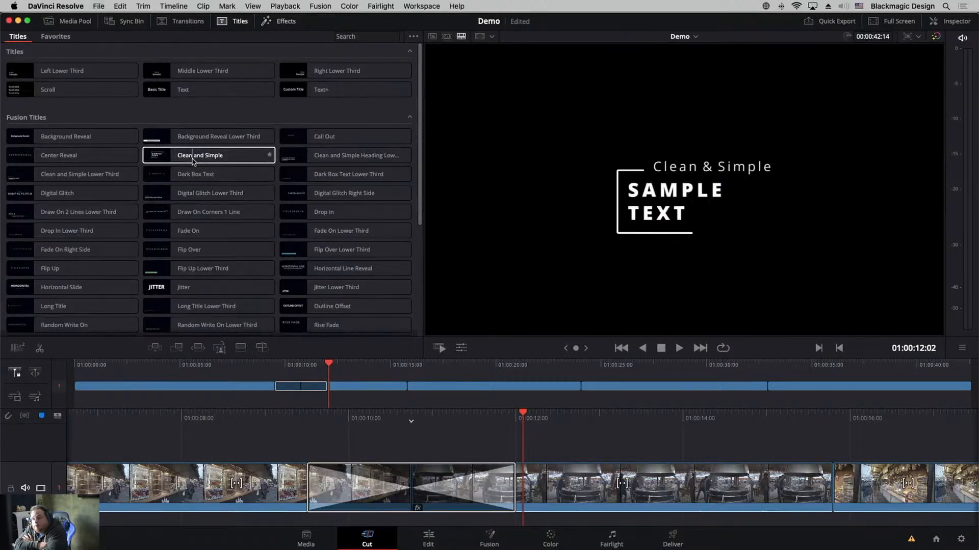
pyautogui.moveTo(194, 163); pyautogui.dragTo(352, 444)
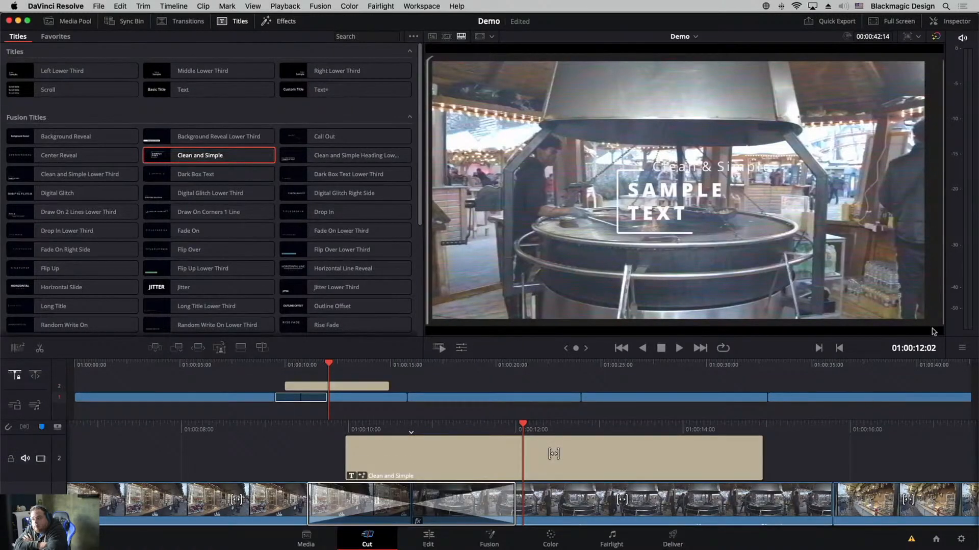
pyautogui.moveTo(966, 346); pyautogui.dragTo(966, 328)
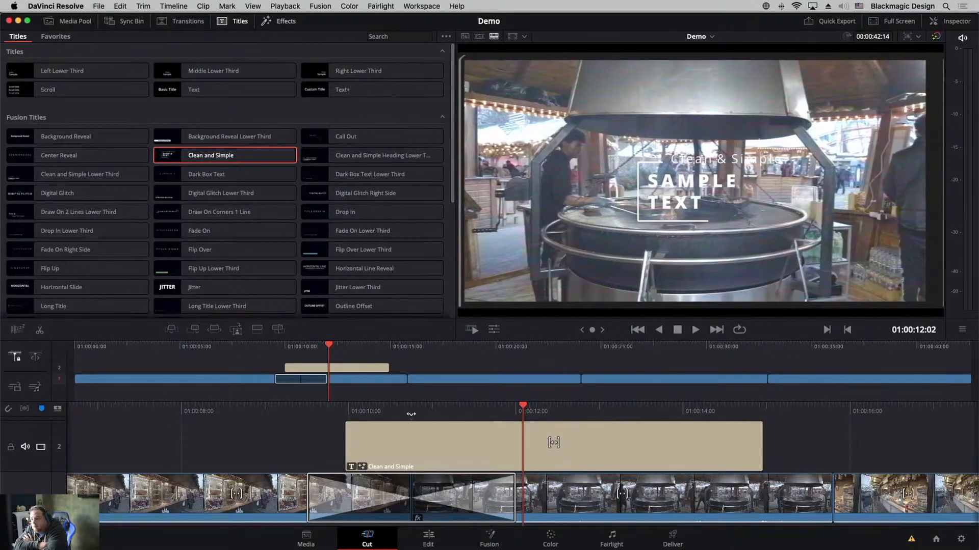
# Move the Clean and Simple title past the Burn Away transition, starting at about 01:00:12:00, and play back the transition.
pyautogui.moveTo(434, 407); pyautogui.dragTo(553, 411)
pyautogui.press('space')
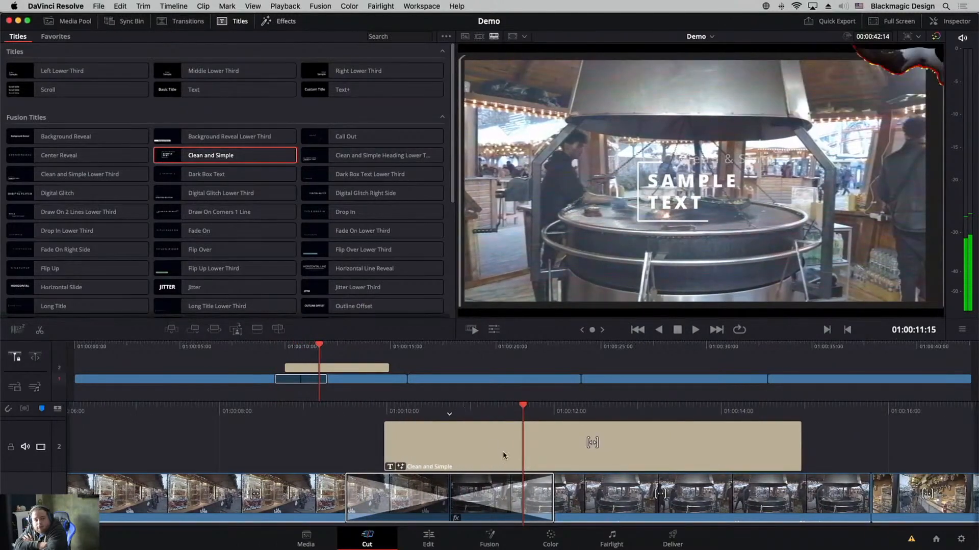
pyautogui.moveTo(443, 449); pyautogui.dragTo(617, 448)
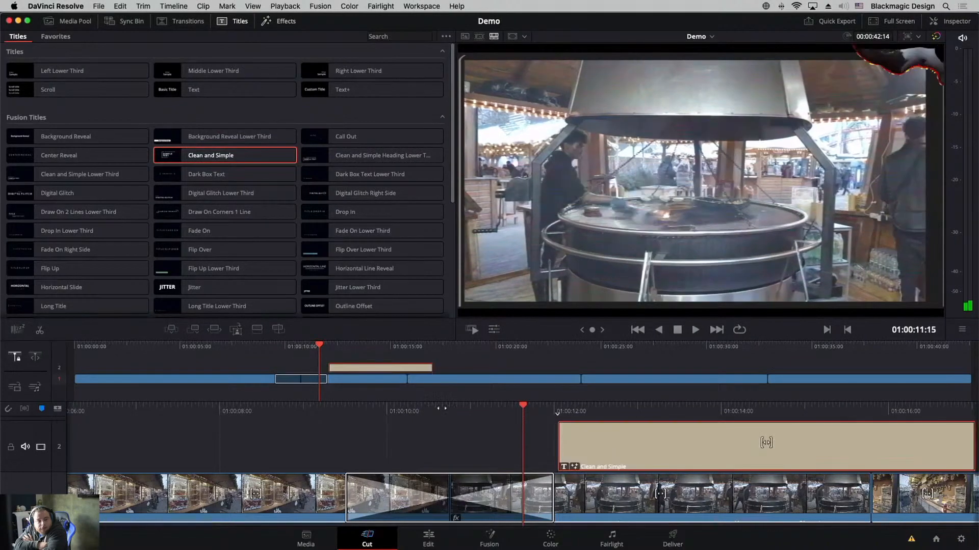
pyautogui.press('space')
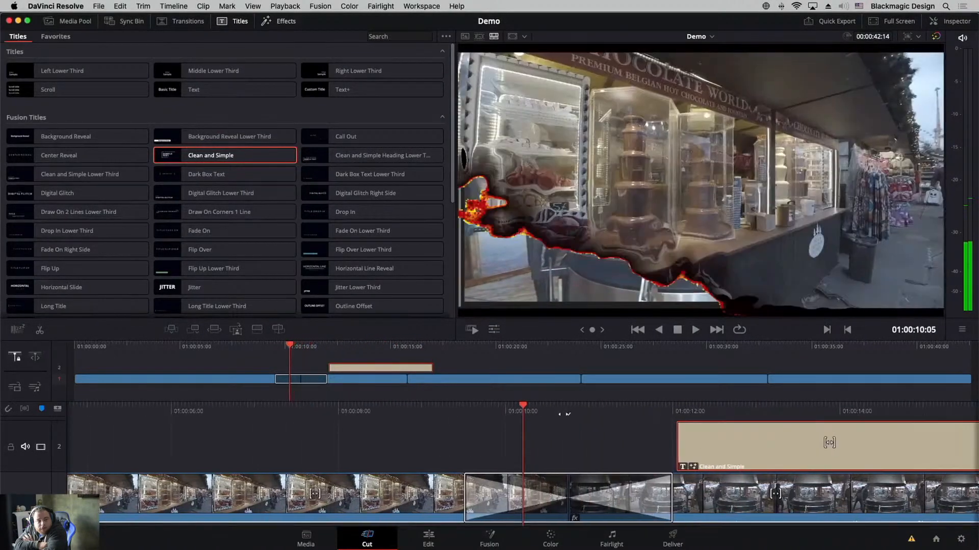
# Move the Clean and Simple title over the chocolate stall clip, ending at about 01:00:10:05, and play back the section.
pyautogui.moveTo(736, 446); pyautogui.dragTo(170, 446)
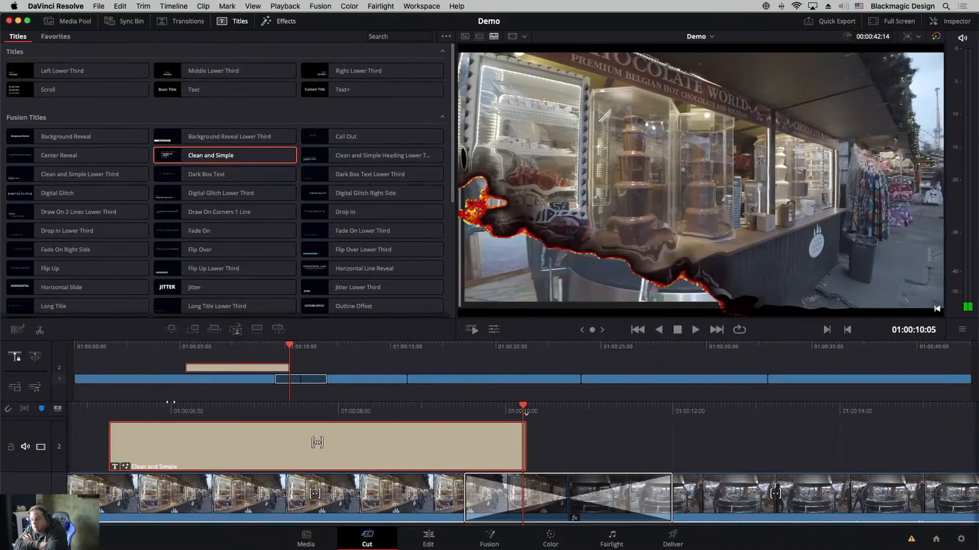
pyautogui.moveTo(170, 411); pyautogui.dragTo(601, 411)
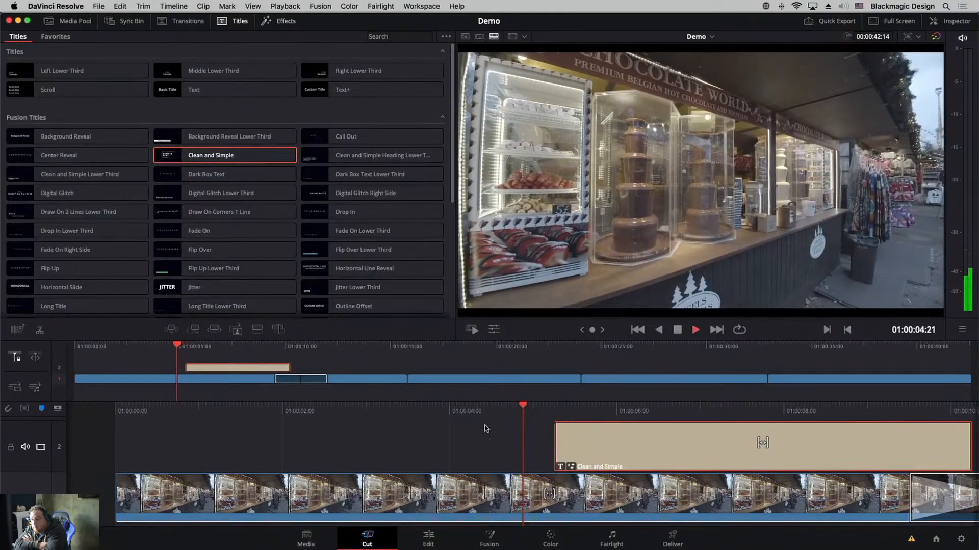
pyautogui.press('space')
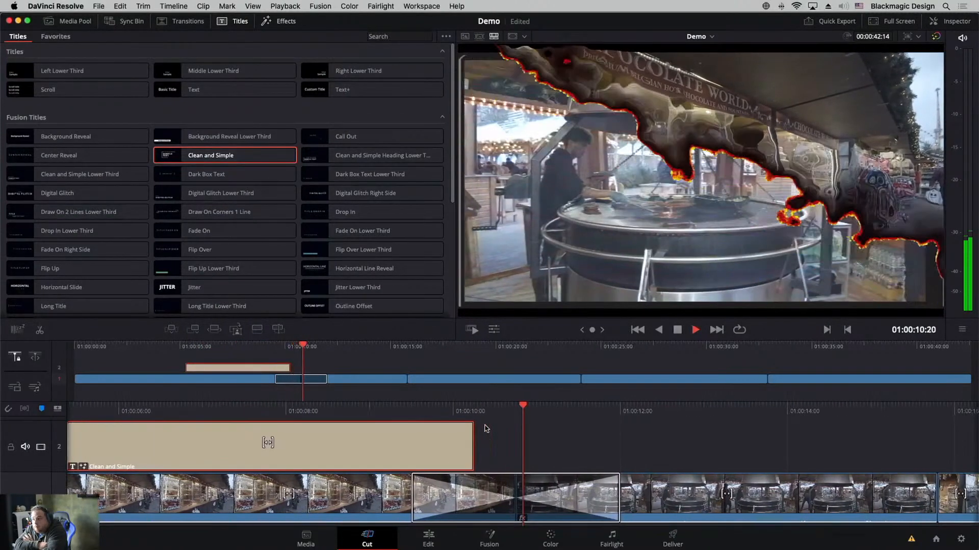
pyautogui.press('space')
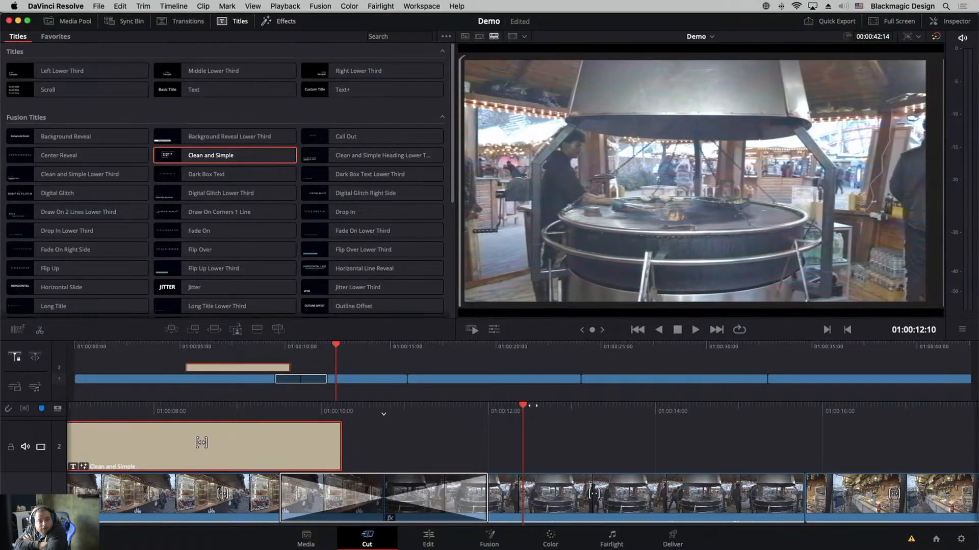
pyautogui.moveTo(522, 405); pyautogui.dragTo(488, 406)
pyautogui.moveTo(346, 350); pyautogui.dragTo(440, 348)
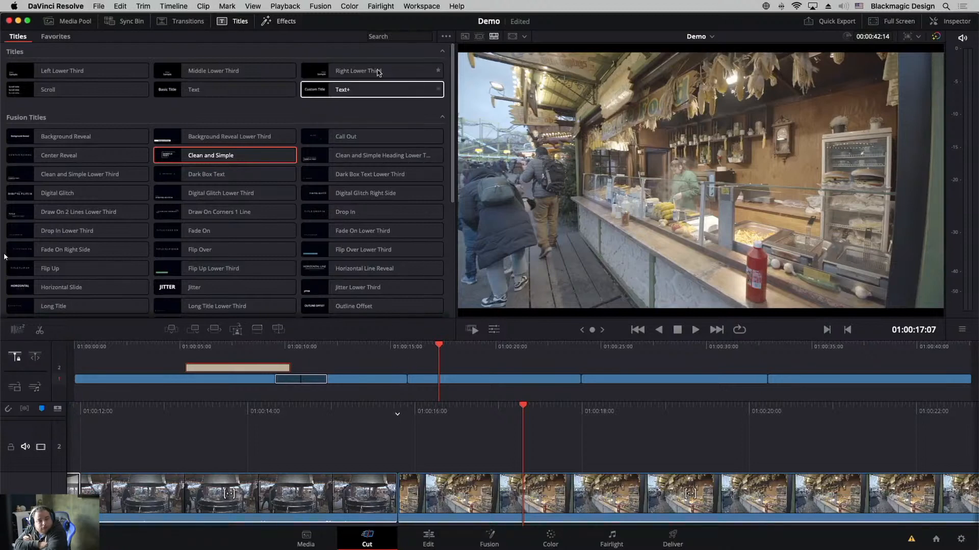
# Mark a 5-second range in clip A012_01030207_C313, starting at source timecode 02:07:53:18.
pyautogui.click(75, 23)
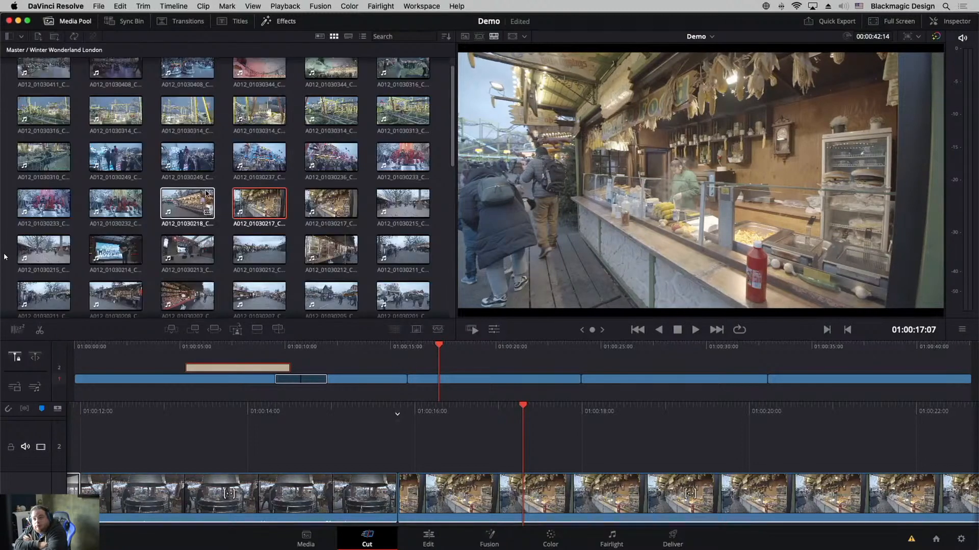
pyautogui.scroll(-1, 177, 288)
pyautogui.click(179, 283)
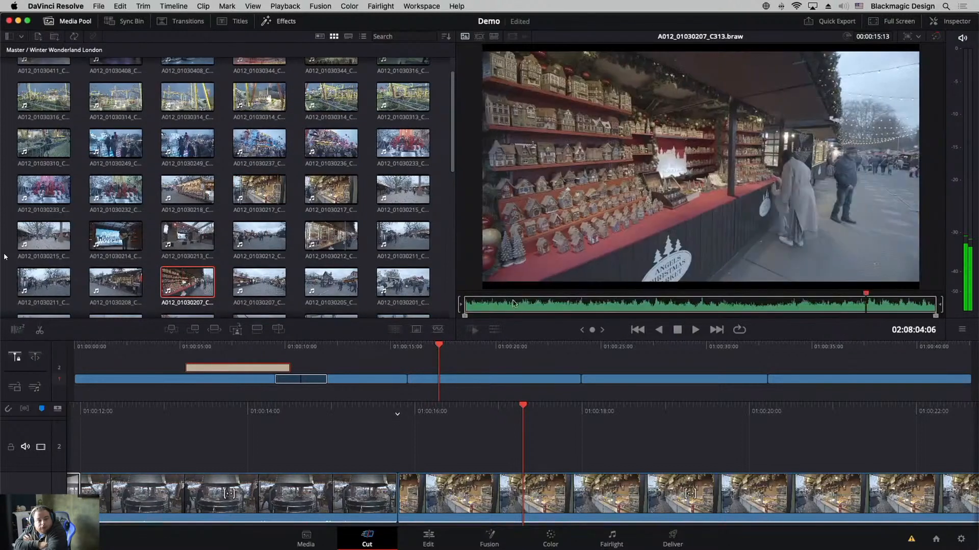
pyautogui.moveTo(515, 297); pyautogui.dragTo(548, 298)
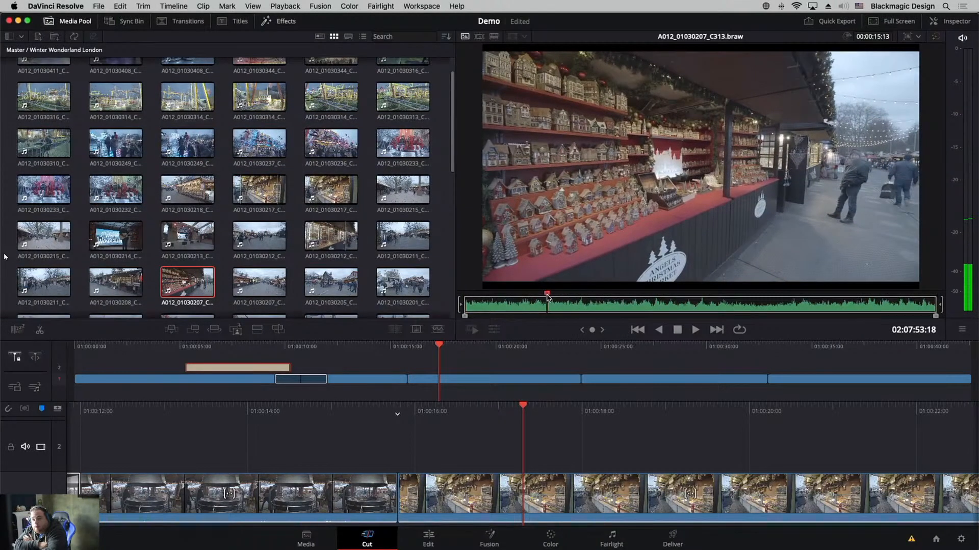
pyautogui.press('i')
pyautogui.click(879, 38)
pyautogui.write('5')
pyautogui.press('Return')
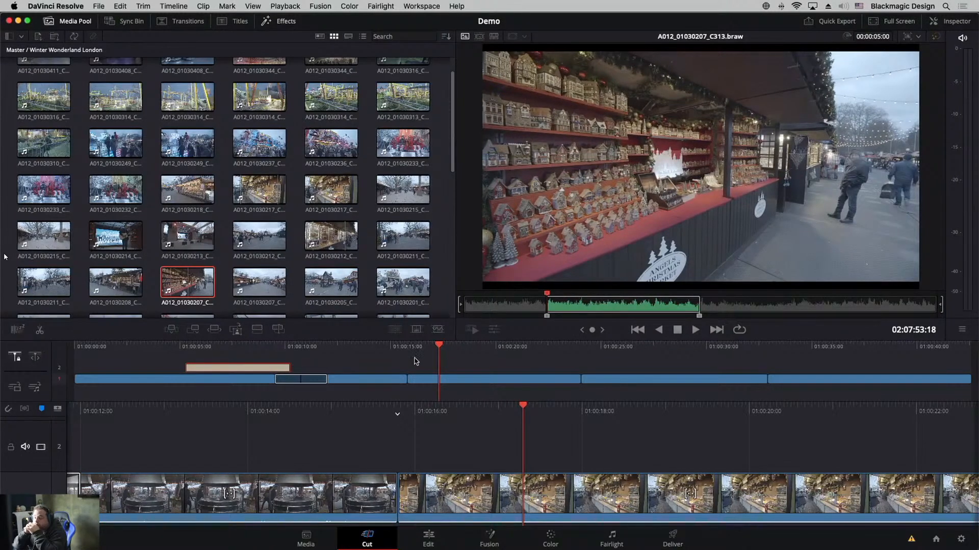
# Add cross dissolves to the cuts at both ends of the food stall clip.
pyautogui.click(416, 331)
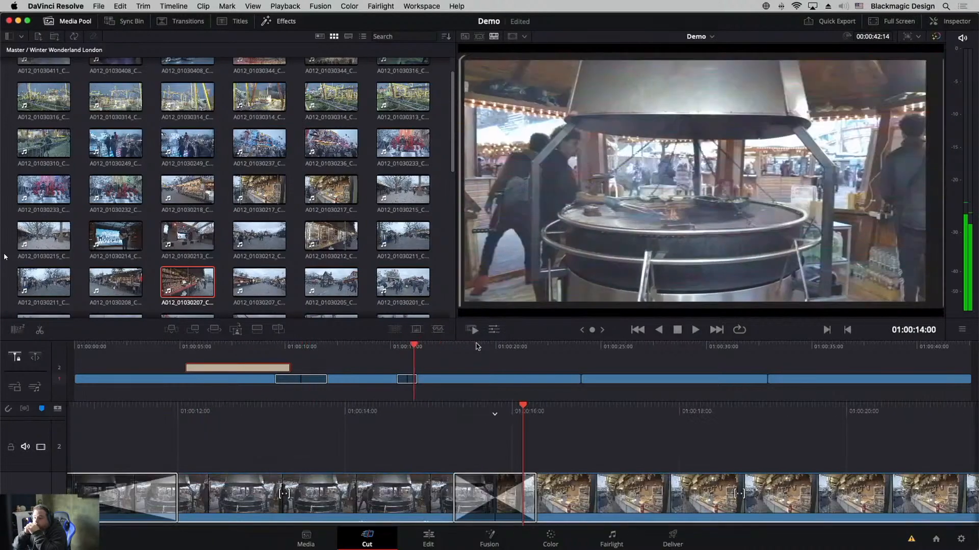
pyautogui.click(567, 344)
pyautogui.click(416, 330)
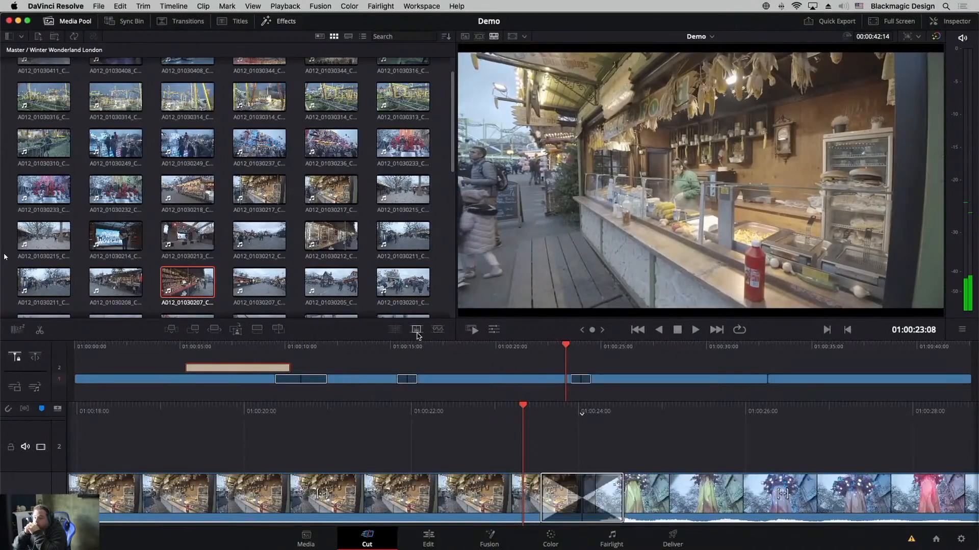
# Insert the marked 5-second range of the model house stall after the food stall clip and move it one clip further along the timeline.
pyautogui.moveTo(576, 310); pyautogui.dragTo(581, 381)
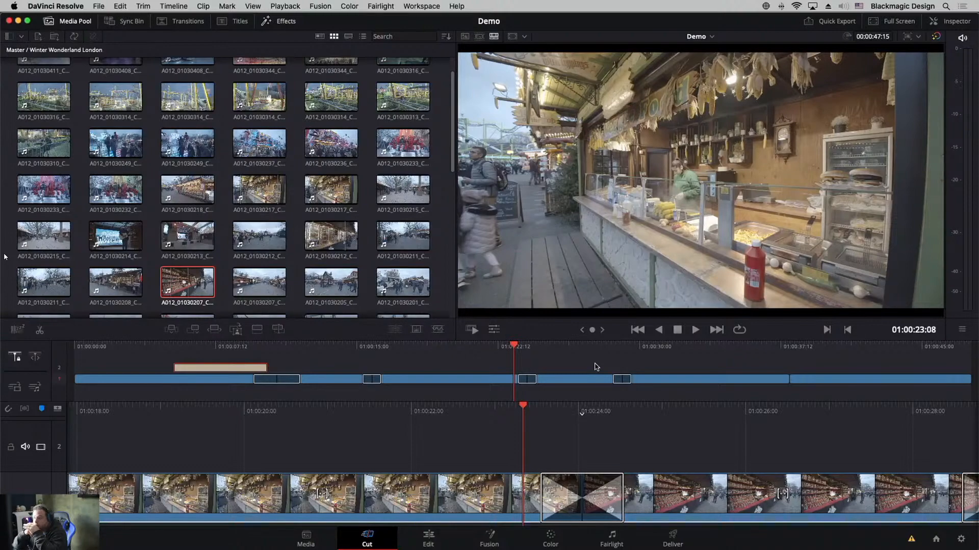
pyautogui.moveTo(574, 384); pyautogui.dragTo(790, 380)
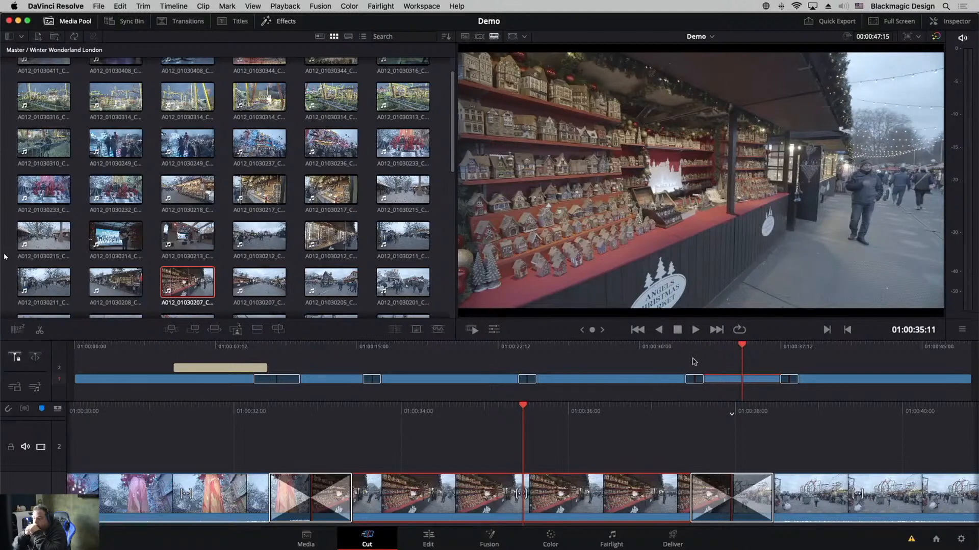
# Adjust the workspace division to make the timeline area slightly taller and move the playhead to the title at 01:00:08:06.
pyautogui.moveTo(949, 319); pyautogui.dragTo(948, 399)
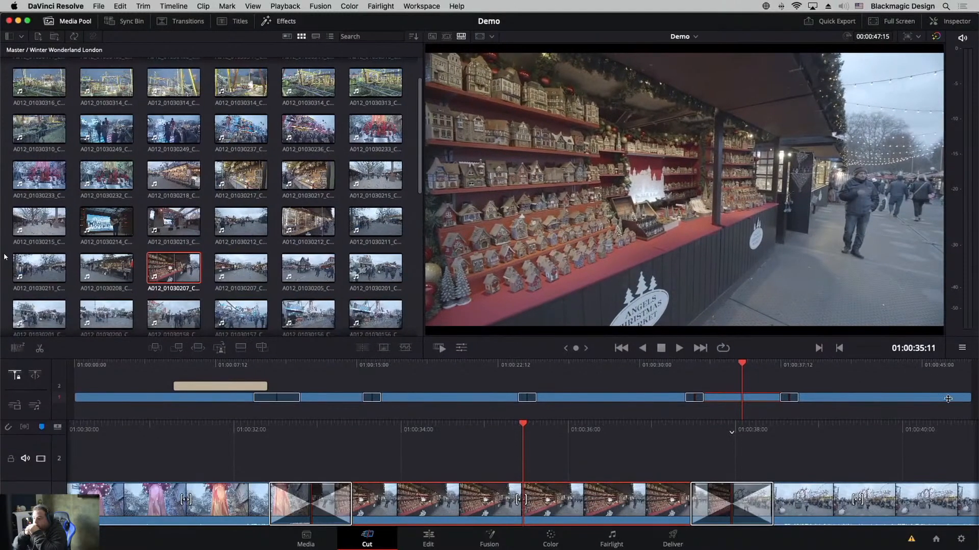
pyautogui.click(230, 380)
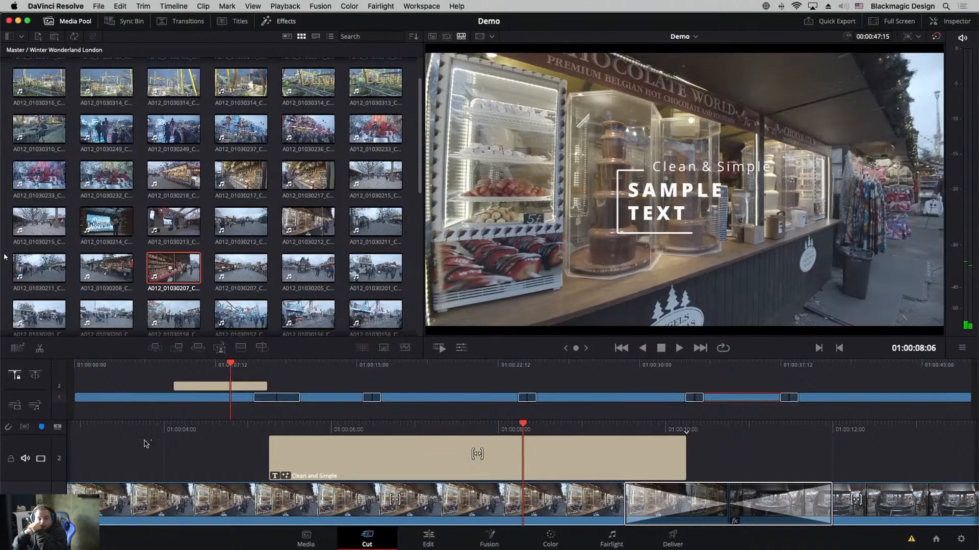
pyautogui.click(962, 346)
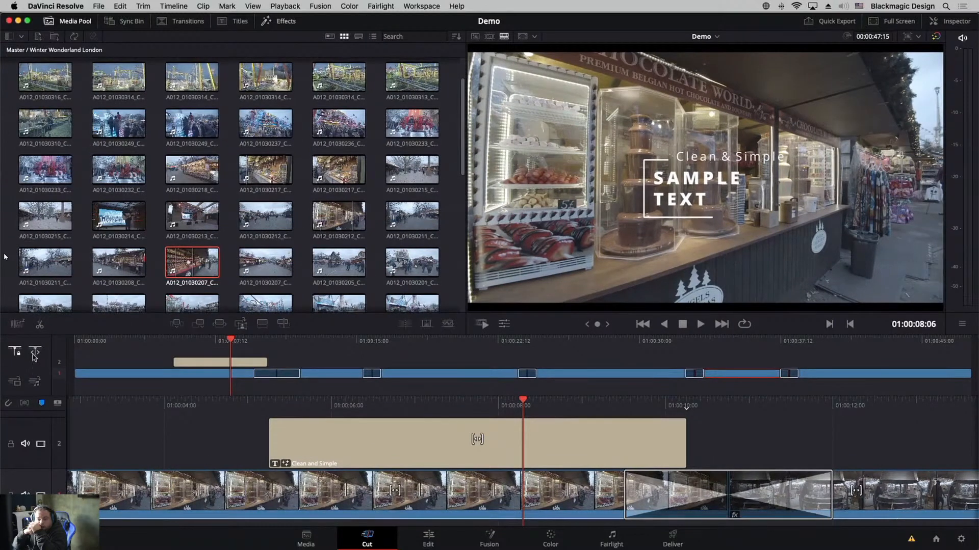
# Play the timeline from the title into the grill clip with a free playhead, and return to the fixed playhead.
pyautogui.moveTo(373, 405); pyautogui.dragTo(541, 406)
pyautogui.moveTo(319, 524)
pyautogui.mouseDown()
pyautogui.moveTo(541, 522)
pyautogui.moveTo(238, 518)
pyautogui.moveTo(304, 514)
pyautogui.mouseUp()
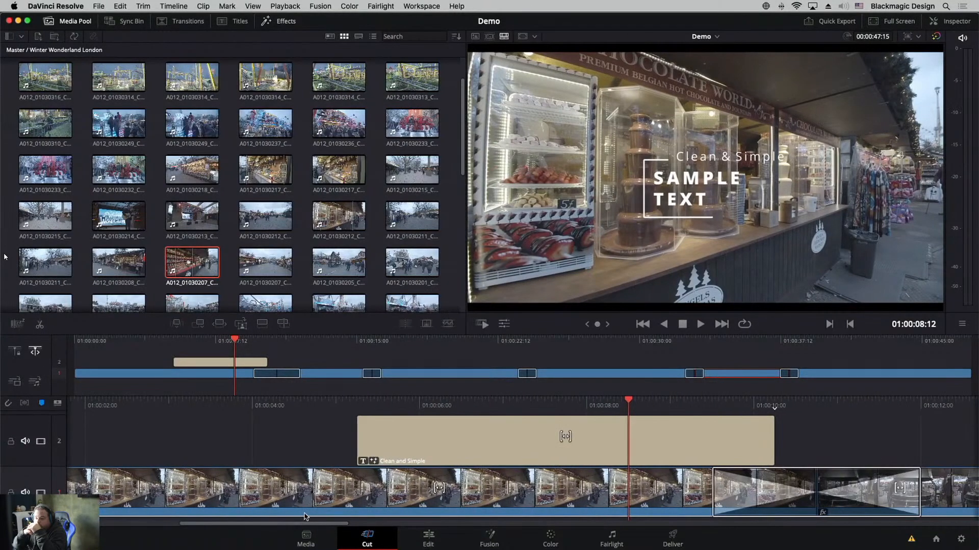
pyautogui.press('space')
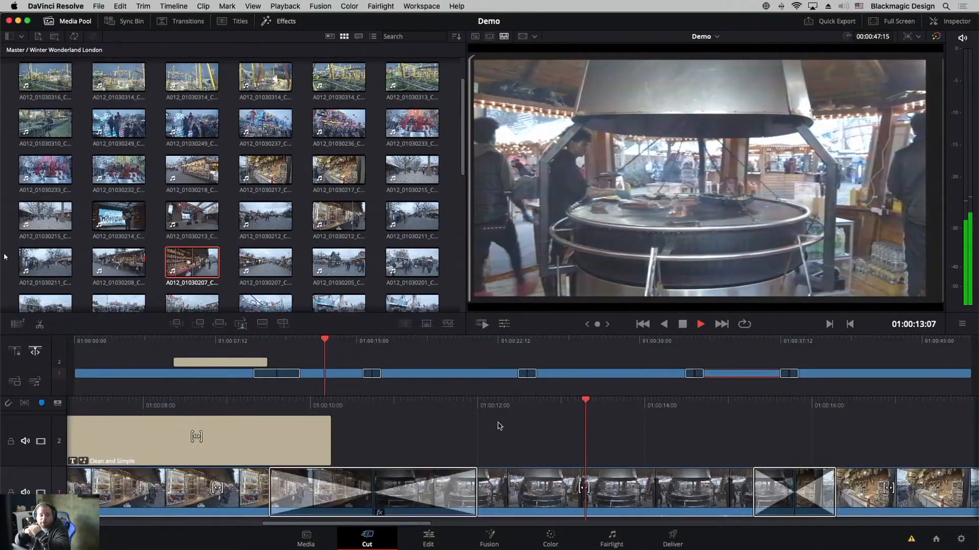
pyautogui.press('space')
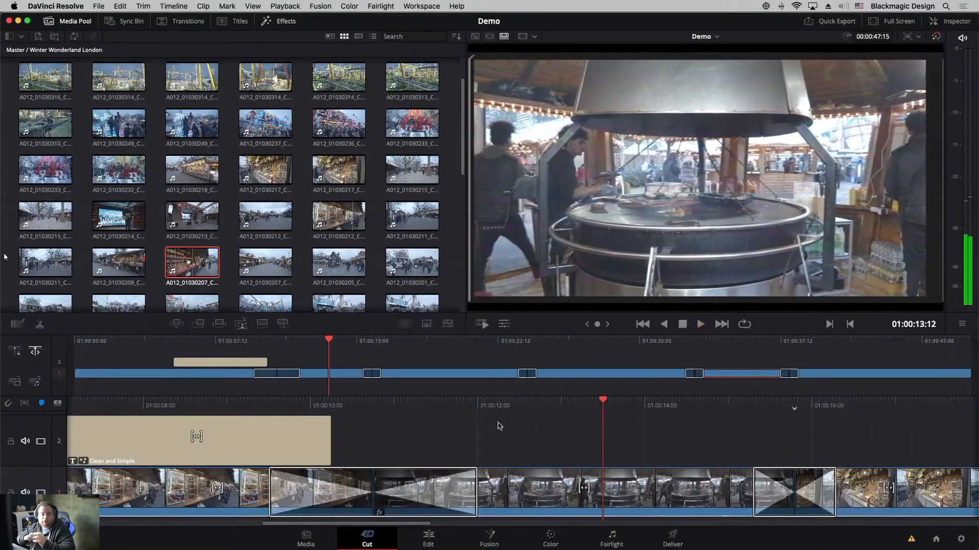
pyautogui.click(14, 351)
# Turn on audio trim view and roll the cut between the grill and food stall clips slightly later.
pyautogui.press('/')
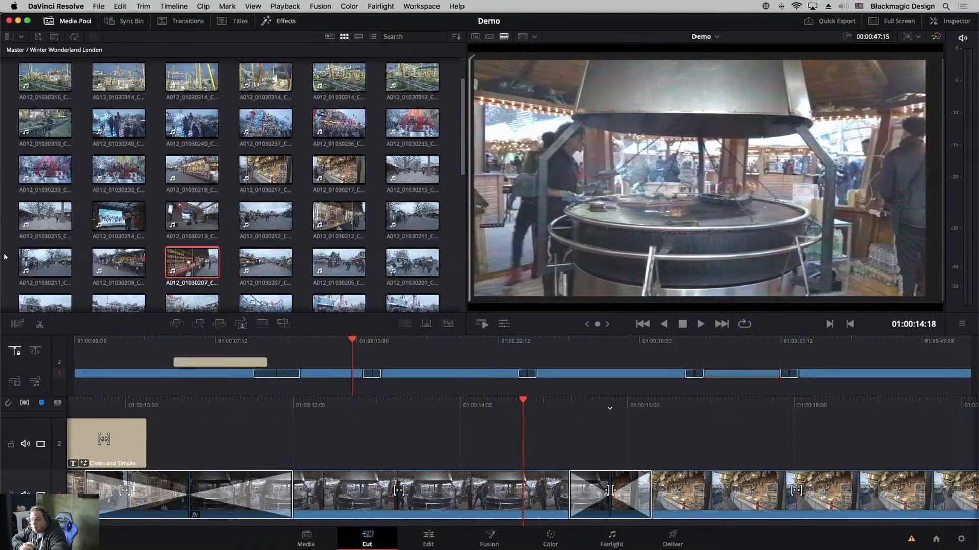
pyautogui.press('v')
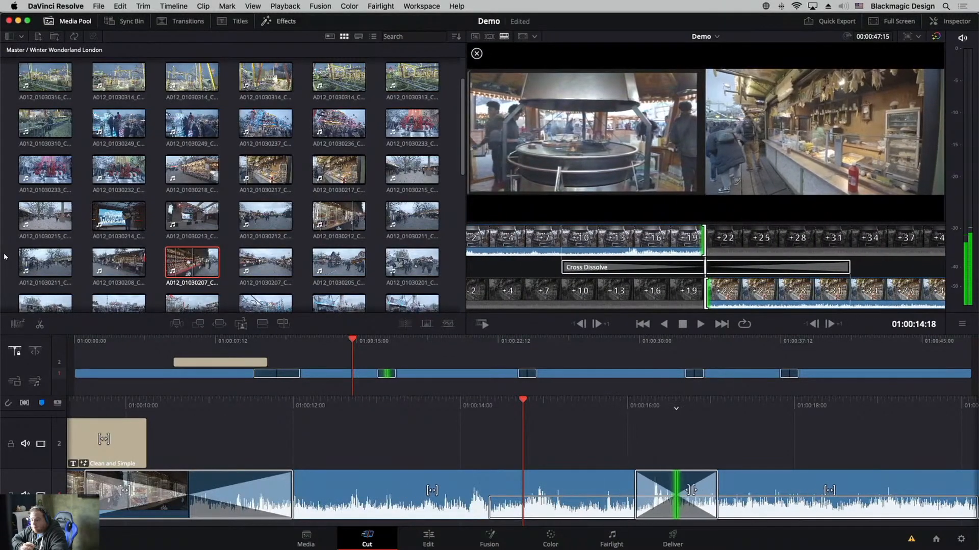
pyautogui.moveTo(744, 490); pyautogui.dragTo(621, 493)
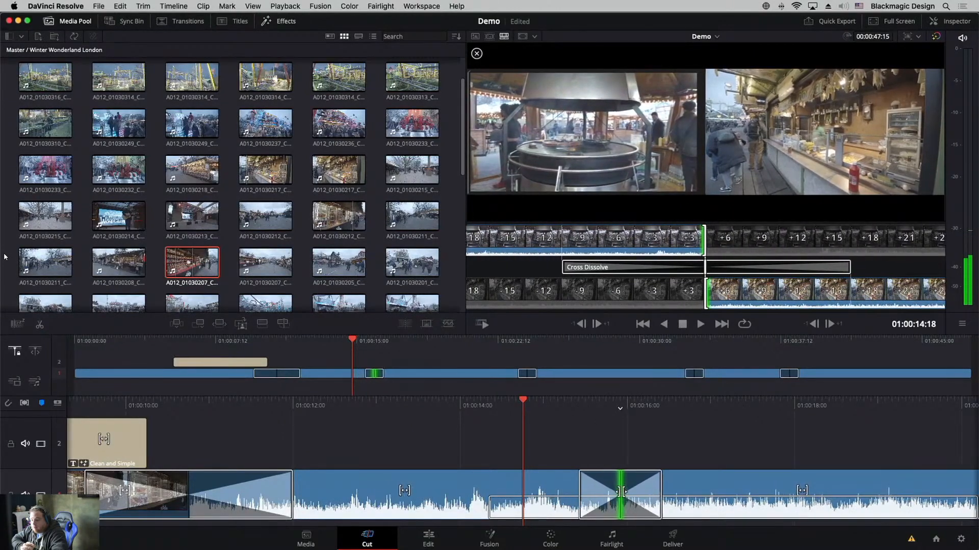
pyautogui.press('Escape')
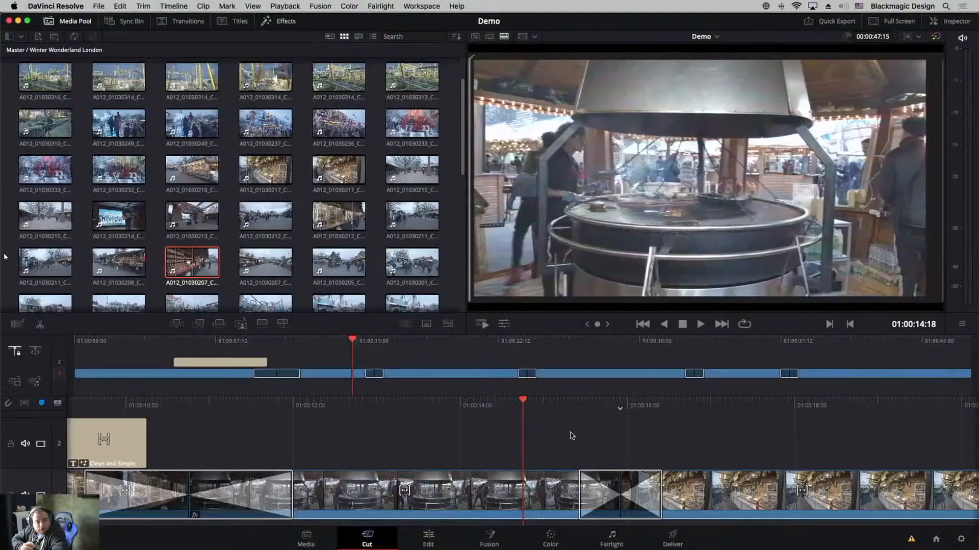
# Open the Inspector and look through the video, audio, transition, image and file settings of the timeline clips.
pyautogui.click(951, 23)
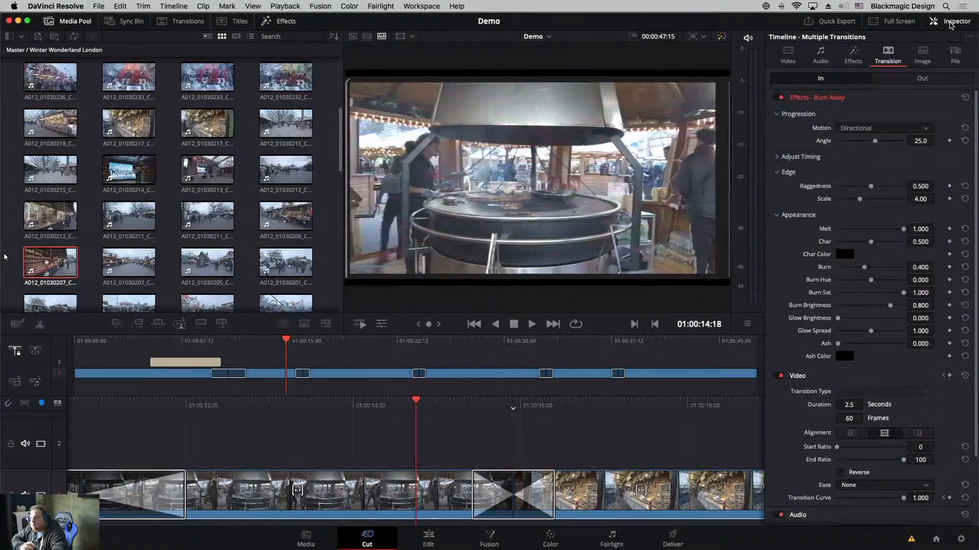
pyautogui.click(800, 60)
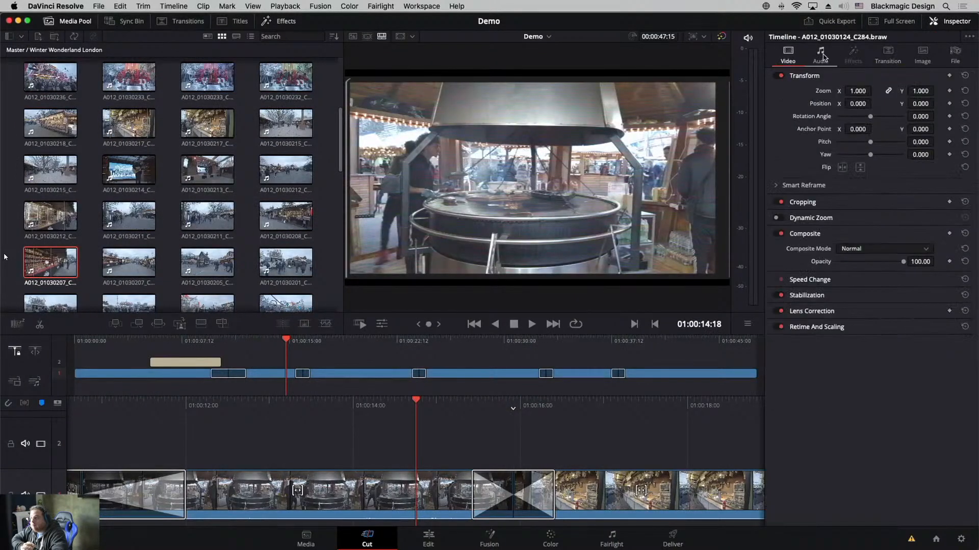
pyautogui.click(823, 58)
pyautogui.click(922, 55)
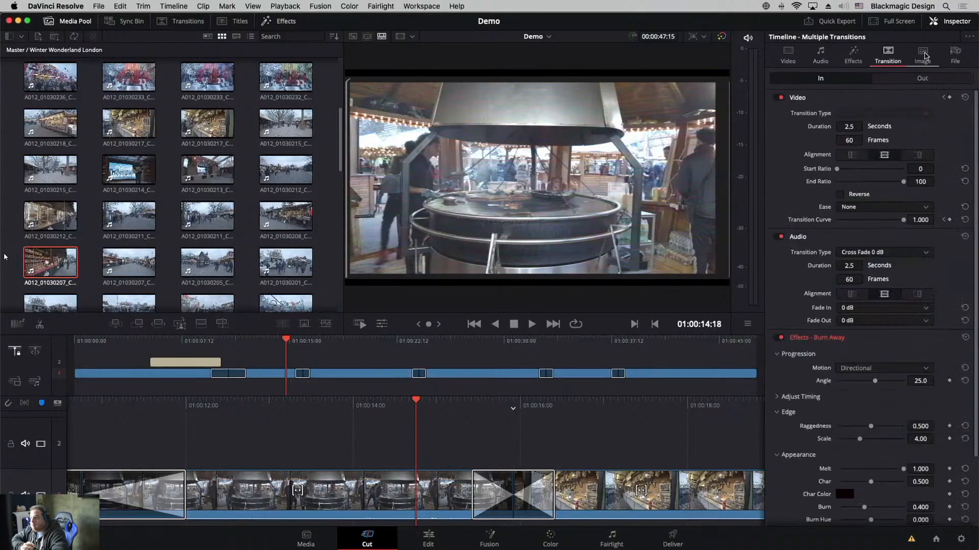
pyautogui.click(948, 57)
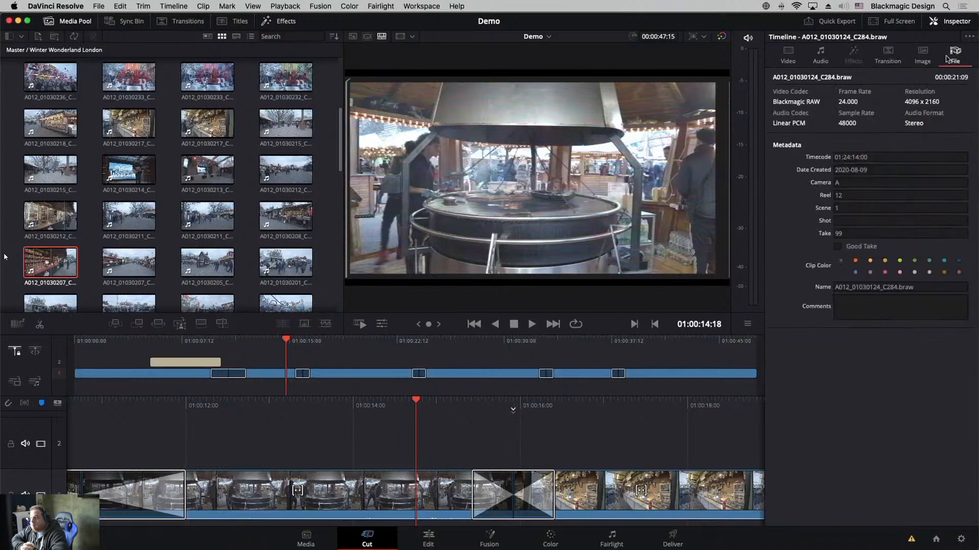
pyautogui.click(788, 58)
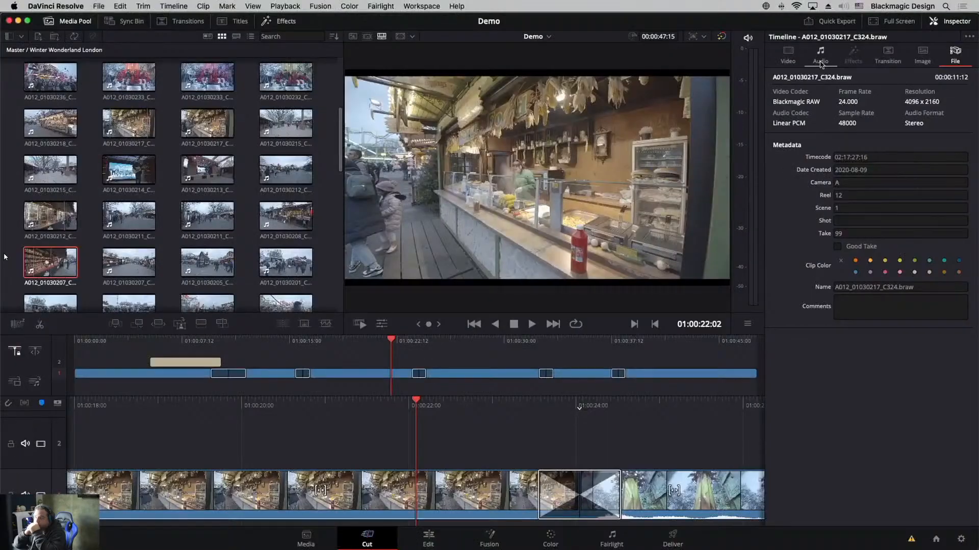
pyautogui.click(820, 61)
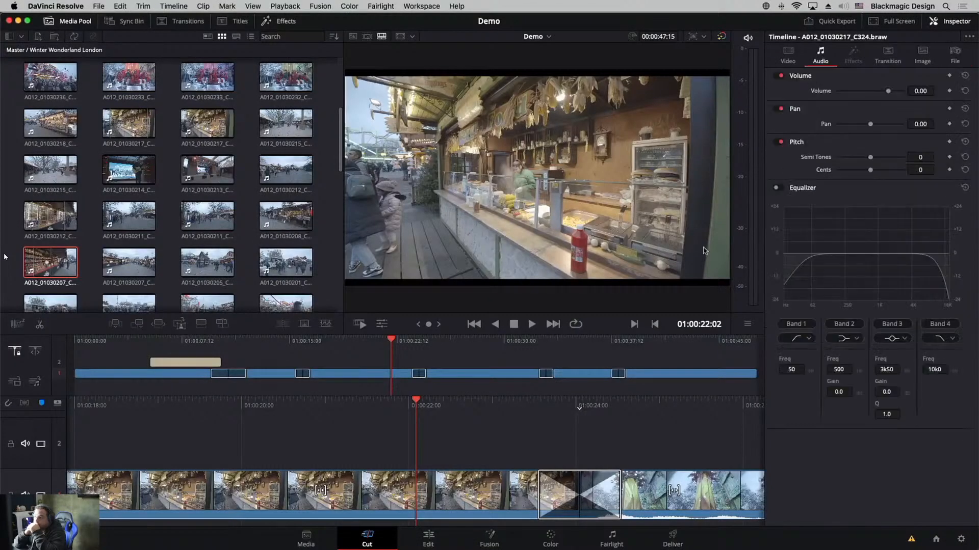
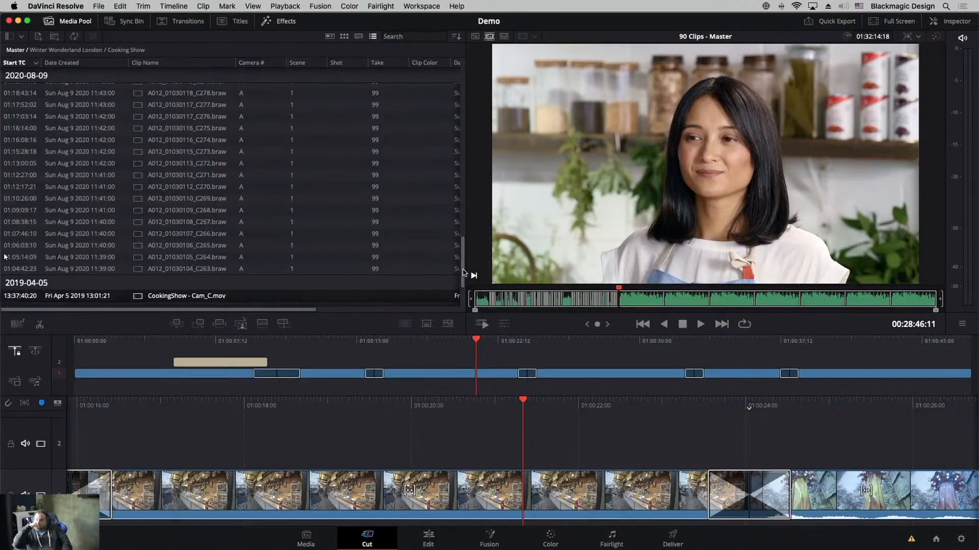
# Show the media pool clips as thumbnails and scrub through the source tape of all clips.
pyautogui.moveTo(464, 269); pyautogui.dragTo(458, 40)
pyautogui.click(344, 37)
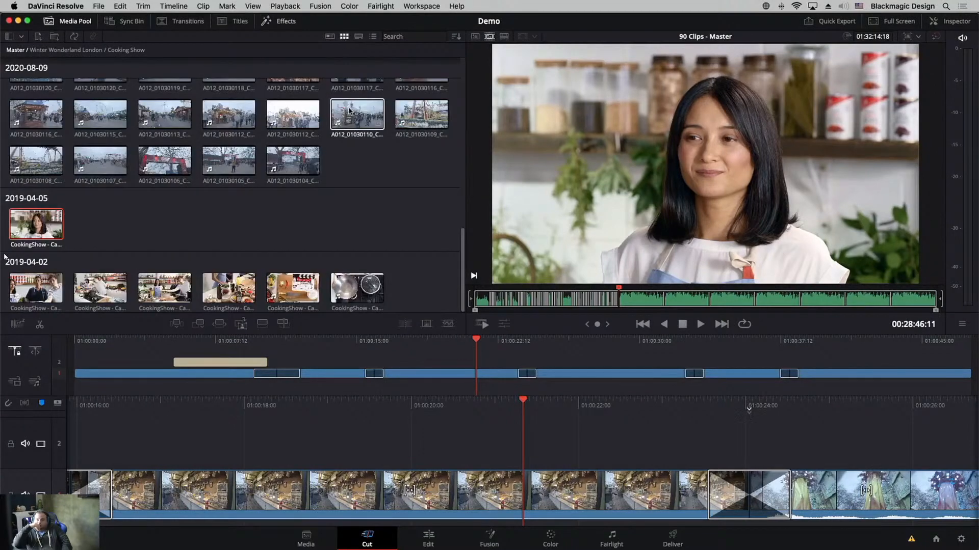
pyautogui.moveTo(557, 293); pyautogui.dragTo(528, 293)
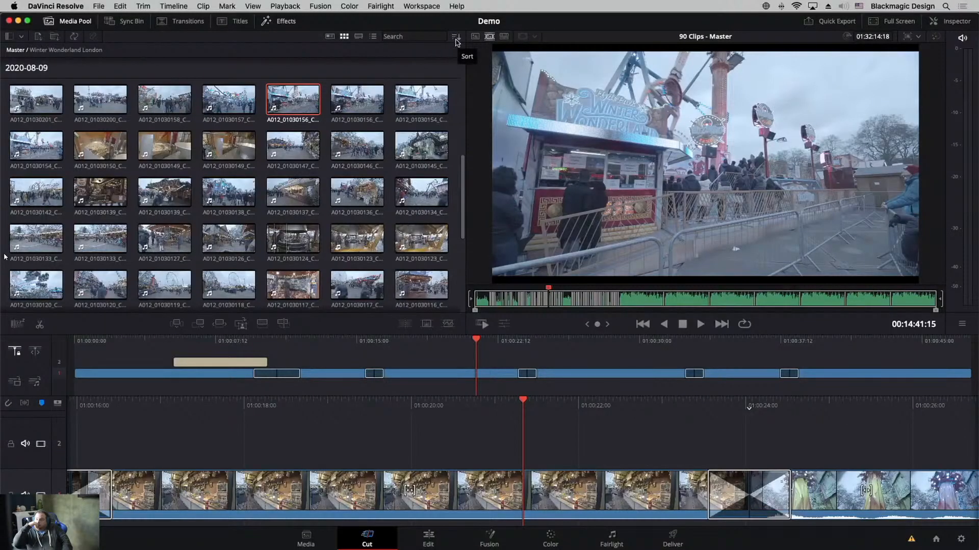
# Sort the media pool by Clip Name and browse the reordered clips.
pyautogui.click(456, 38)
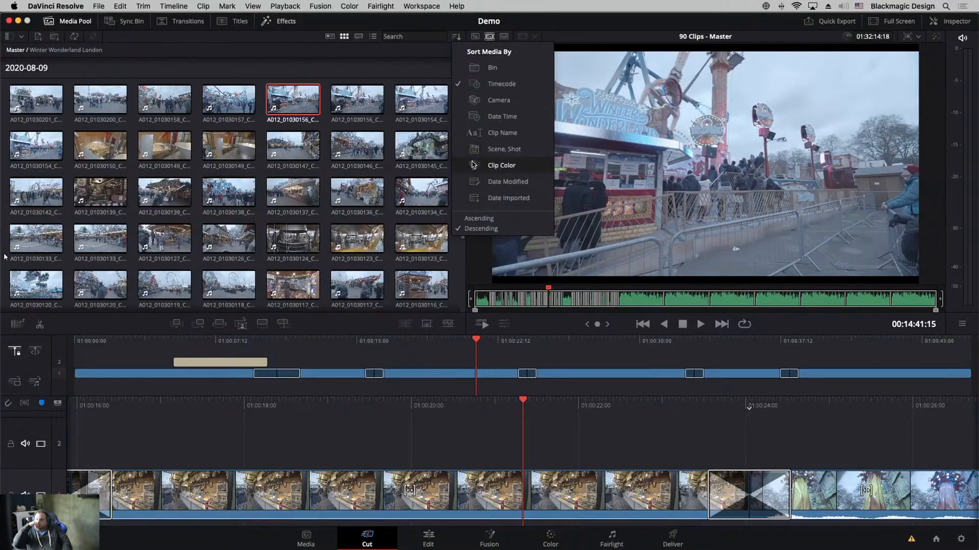
pyautogui.click(473, 133)
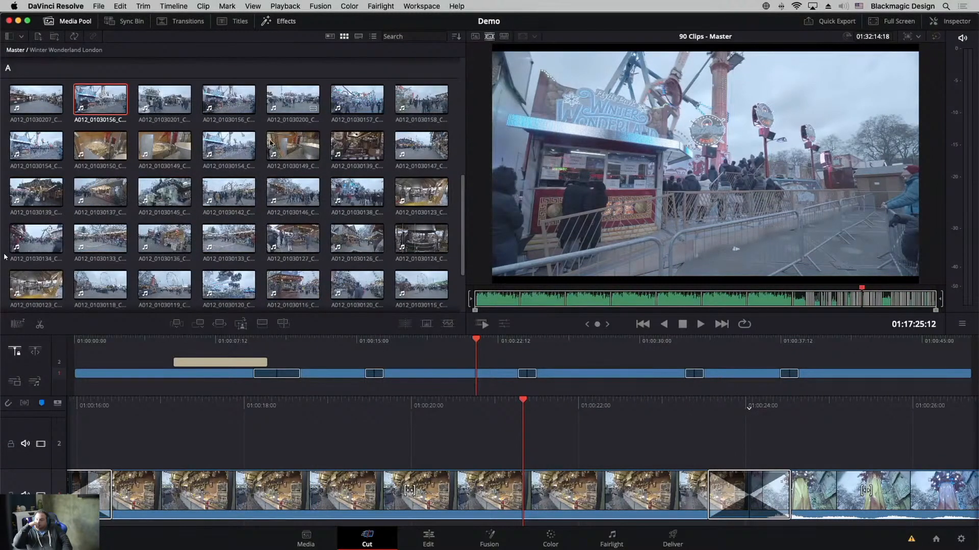
pyautogui.moveTo(462, 226); pyautogui.dragTo(459, 82)
pyautogui.scroll(-10, 457, 81)
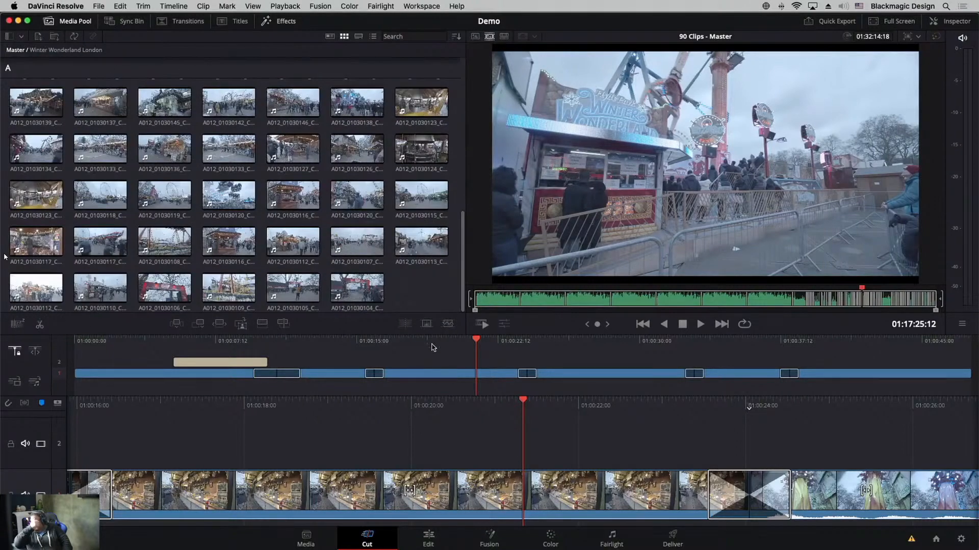
# Sort the media pool by Clip Color and look over the resulting grouping.
pyautogui.click(456, 38)
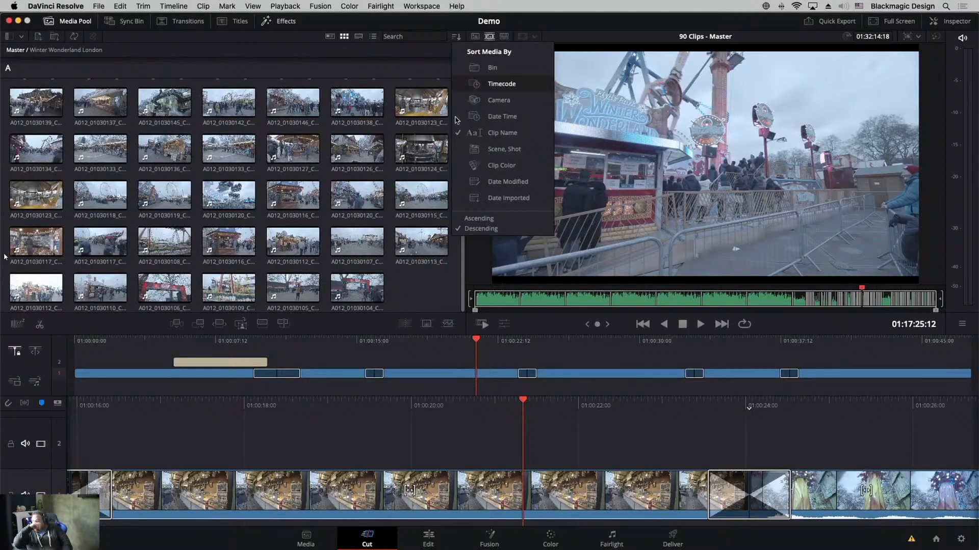
pyautogui.click(464, 166)
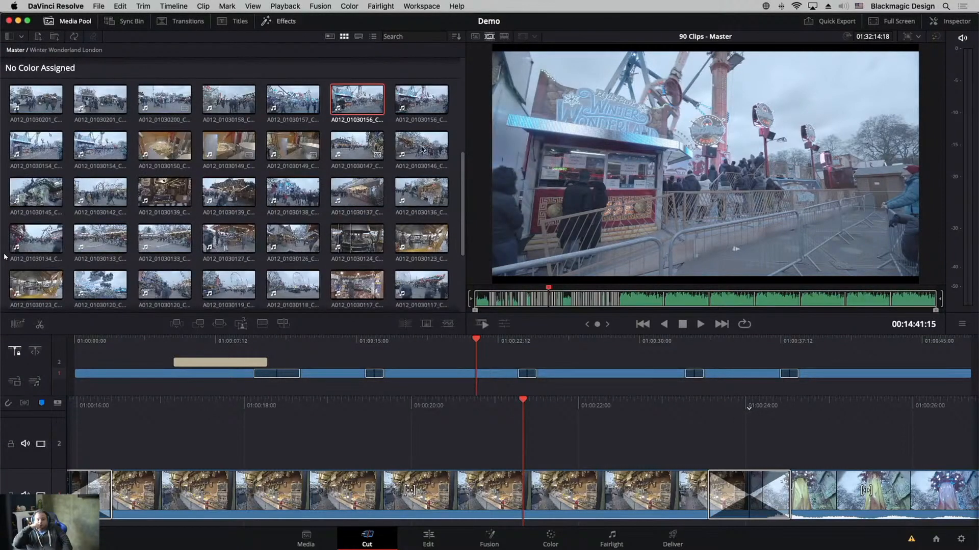
pyautogui.scroll(5, 464, 186)
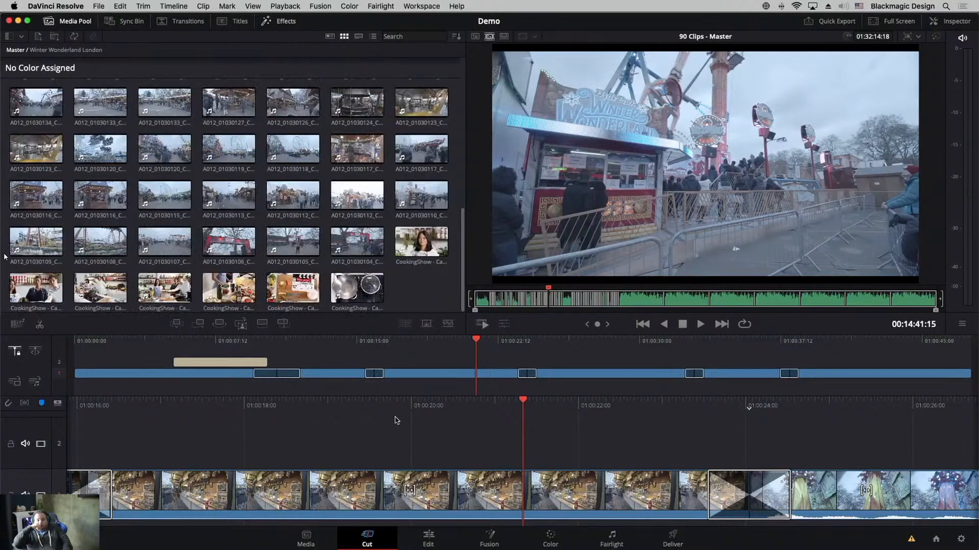
# Sort the media pool by Scene, Shot and browse down to the Unsorted group.
pyautogui.click(456, 37)
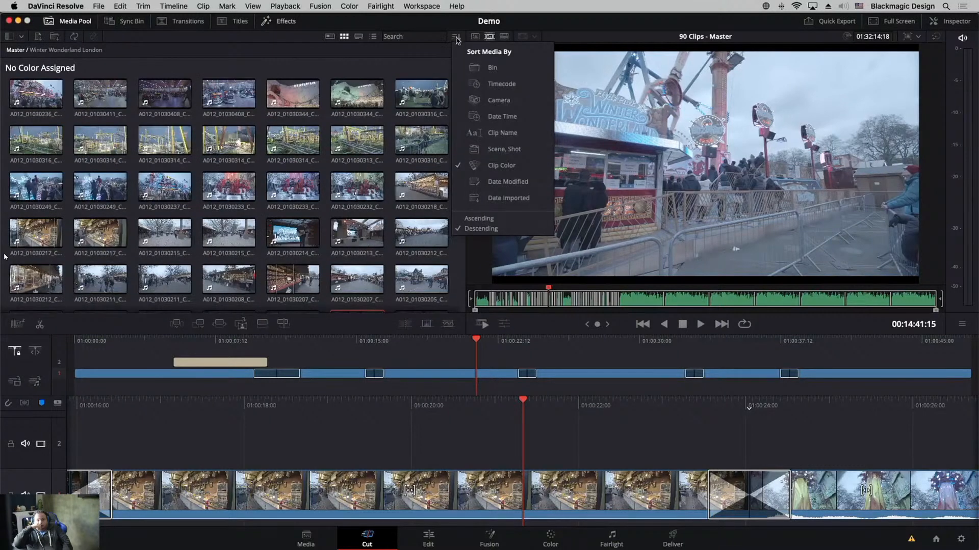
pyautogui.click(463, 152)
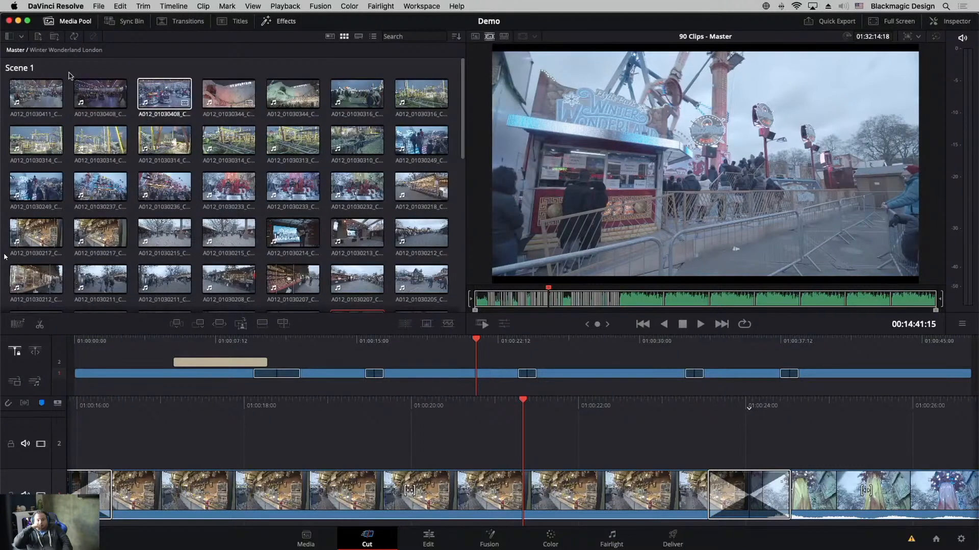
pyautogui.moveTo(464, 119); pyautogui.dragTo(470, 191)
pyautogui.scroll(-10, 419, 227)
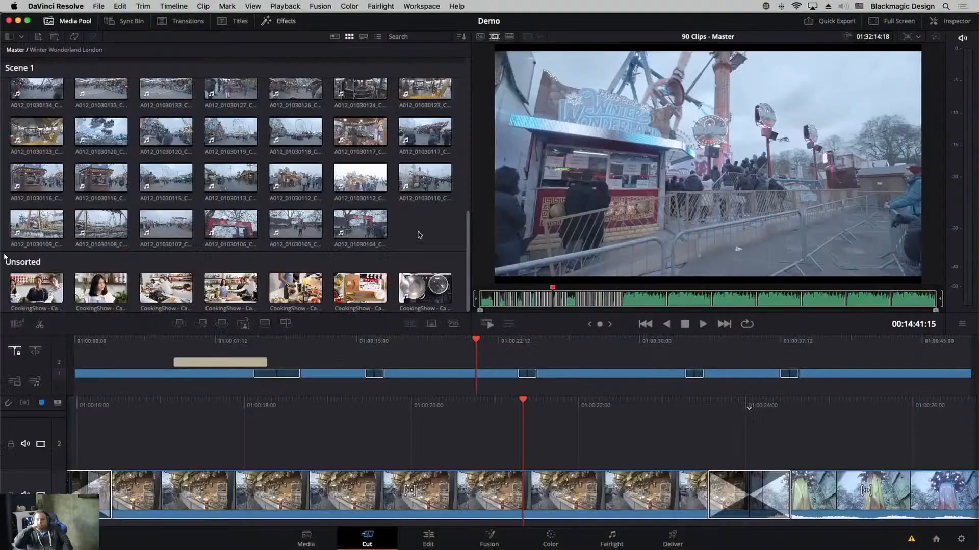
# Show the file metadata of CookingShow - Cam_A.mov in the Inspector and enable Auto Select Next Unsorted Clip.
pyautogui.click(36, 288)
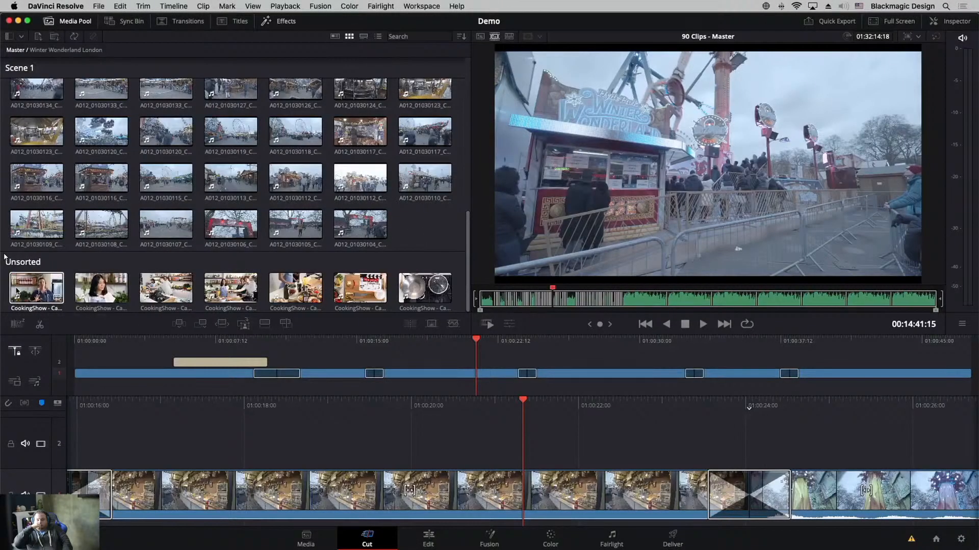
pyautogui.click(951, 21)
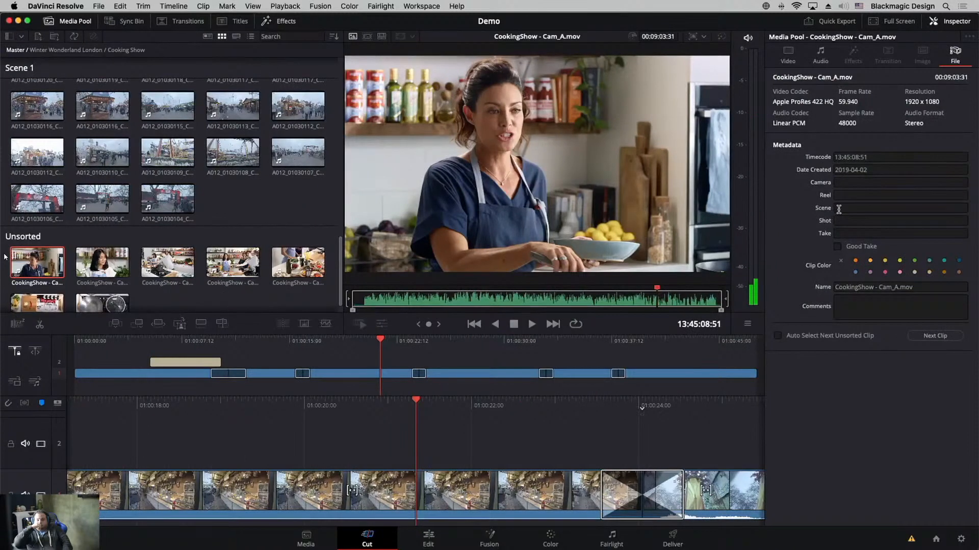
pyautogui.click(163, 204)
pyautogui.click(37, 272)
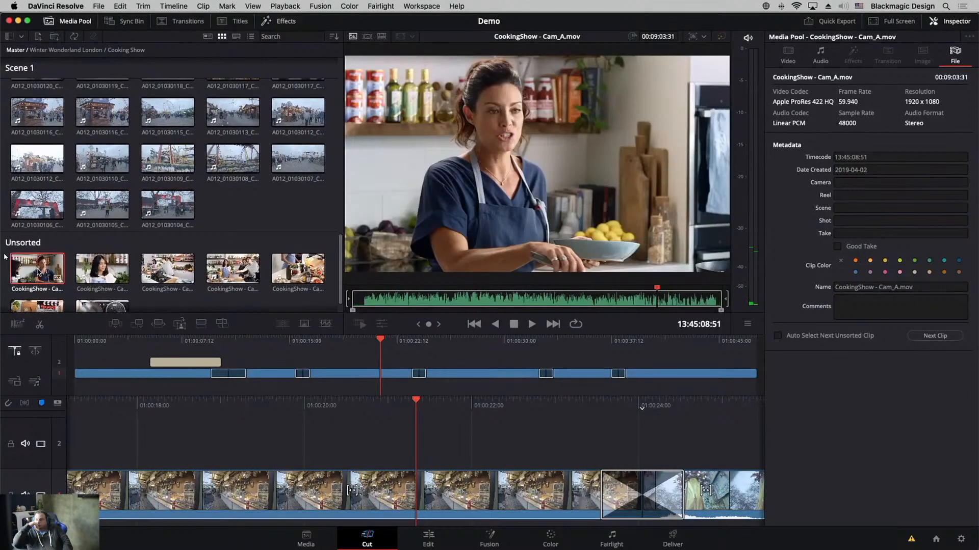
pyautogui.scroll(1, 37, 271)
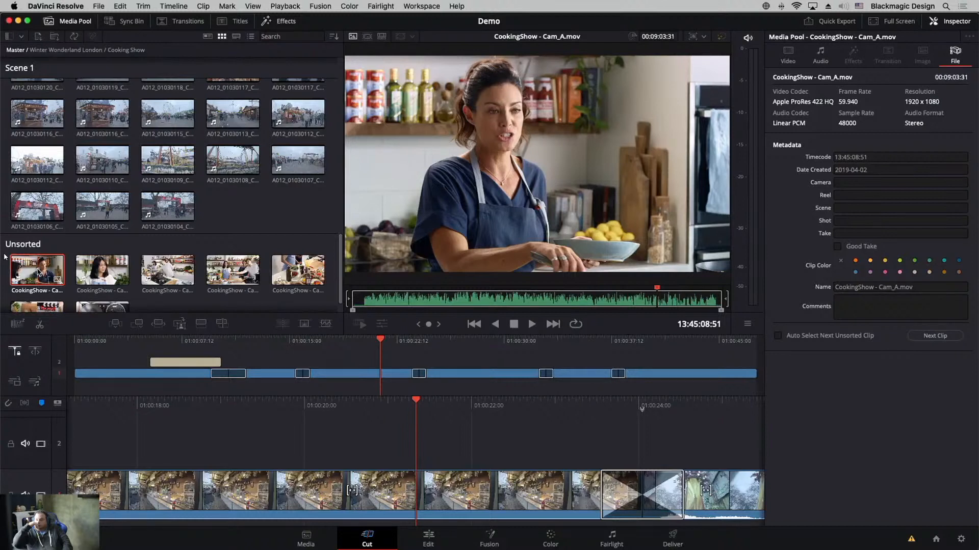
pyautogui.scroll(-3, 39, 273)
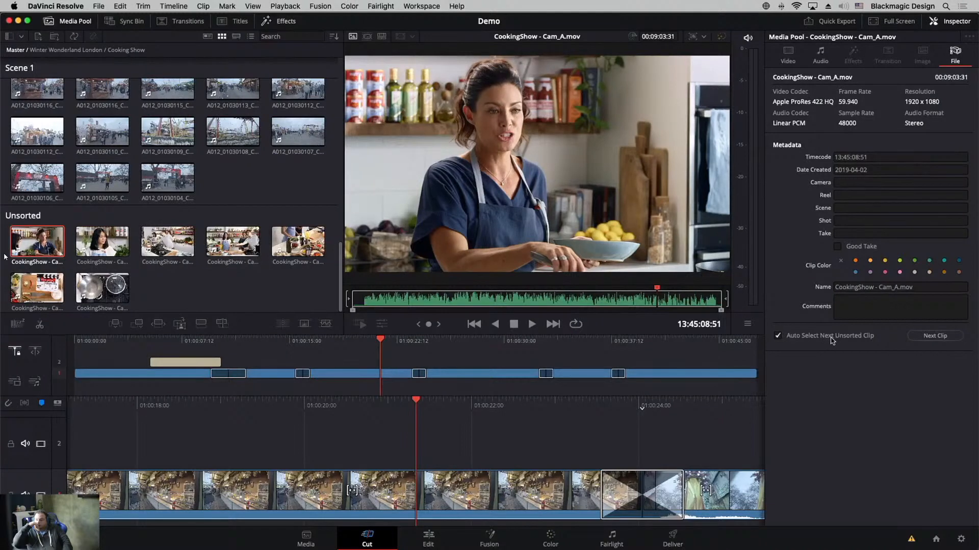
# Assign scene 2 to the first four unsorted cooking show clips, starting with Cam_A, Cam_C and Cam_G.
pyautogui.click(845, 207)
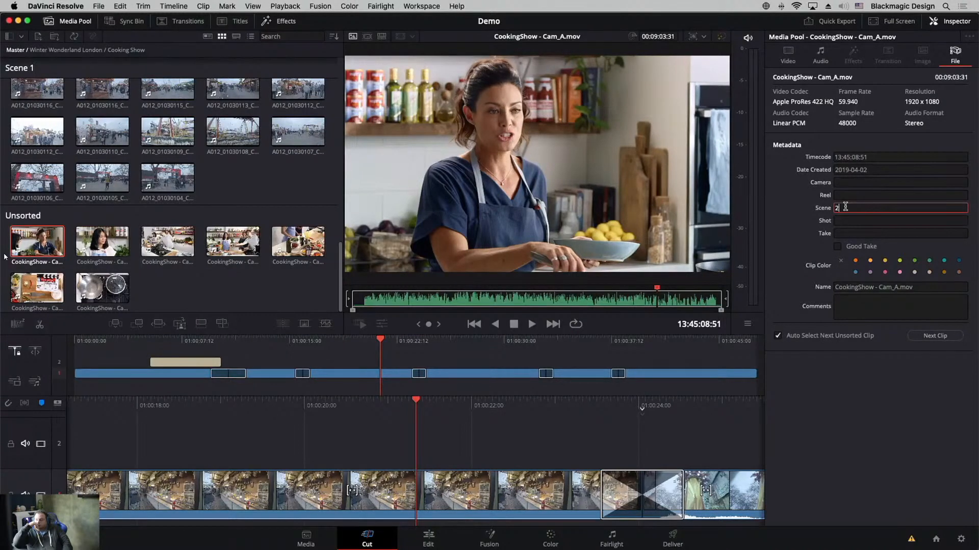
pyautogui.write('2')
pyautogui.press('Return')
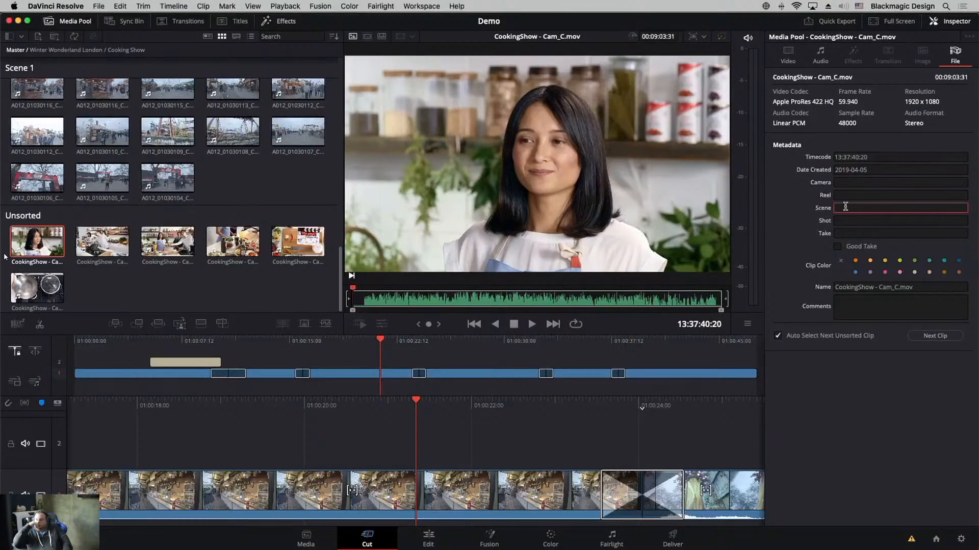
pyautogui.press('Return')
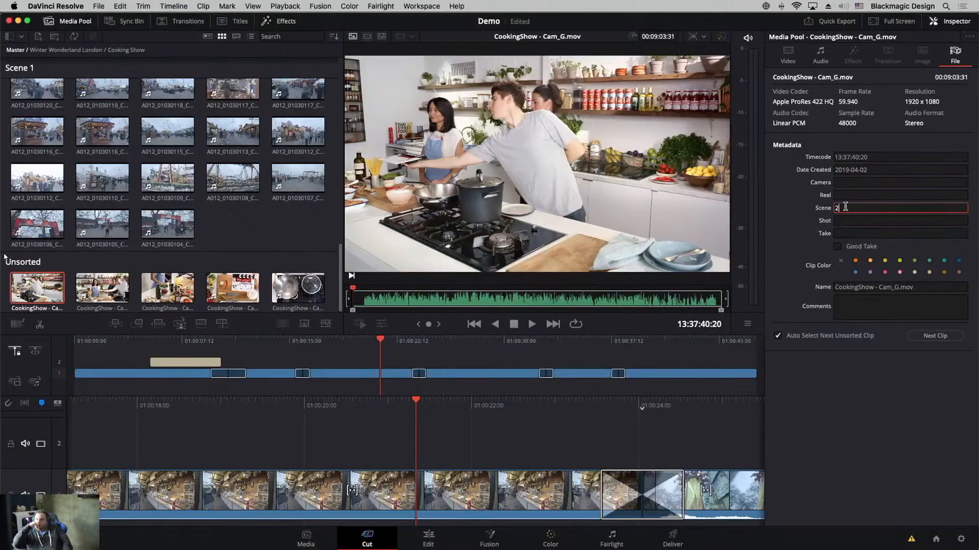
pyautogui.write('2')
pyautogui.press('Return')
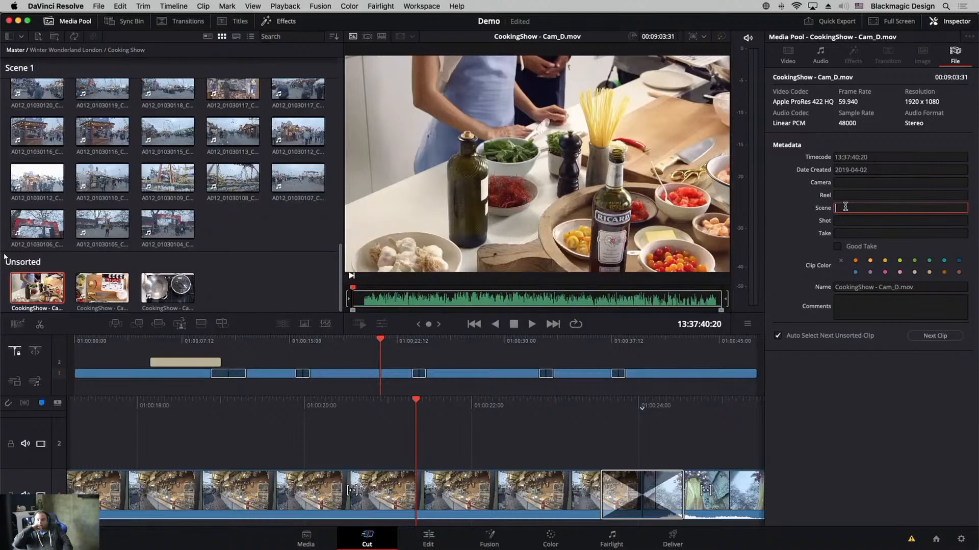
# Assign scene 3 to the remaining unsorted clips CookingShow Cam_D, Cam_F and Cam_E.
pyautogui.write('3')
pyautogui.press('Return')
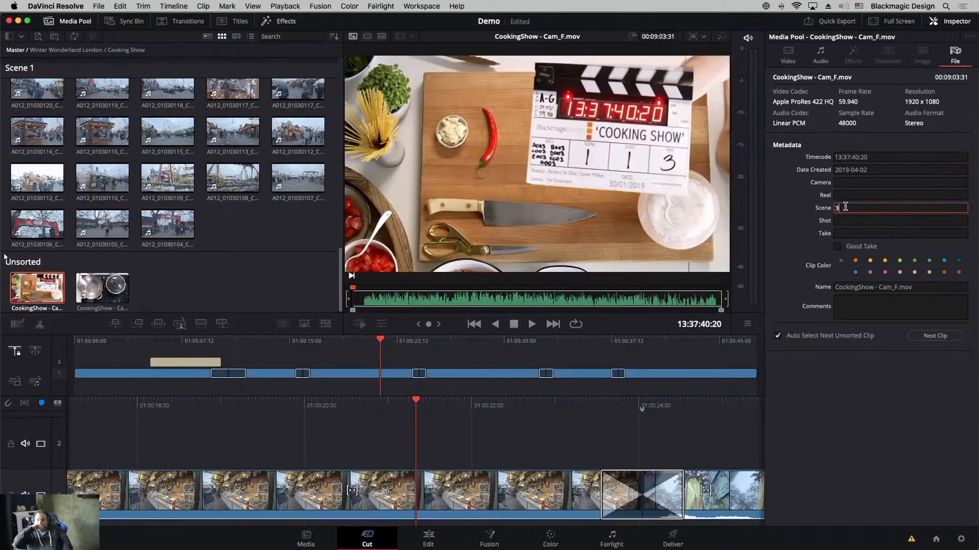
pyautogui.press('Return')
pyautogui.press('Return')
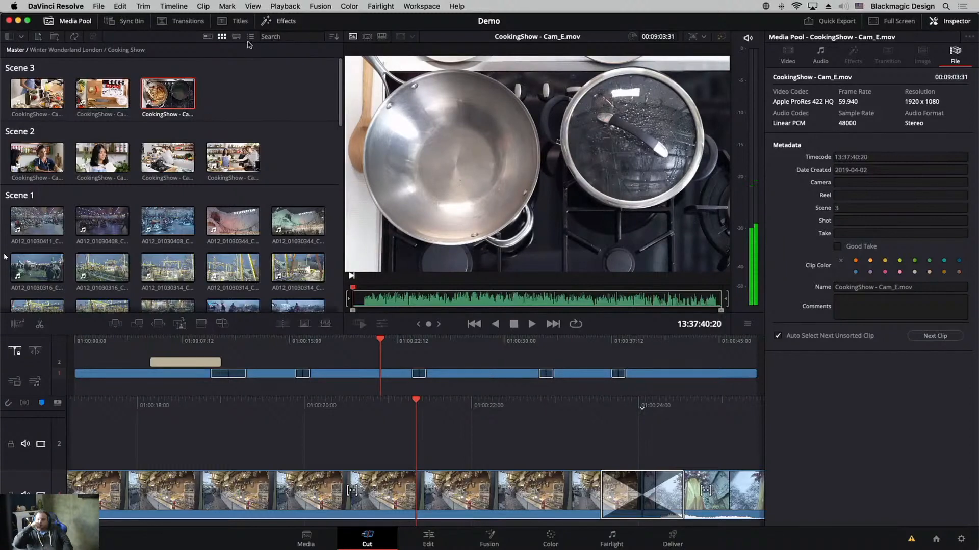
# Return the viewer to the Demo timeline, move the playhead to 01:00:21:00 and close the Inspector.
pyautogui.click(368, 38)
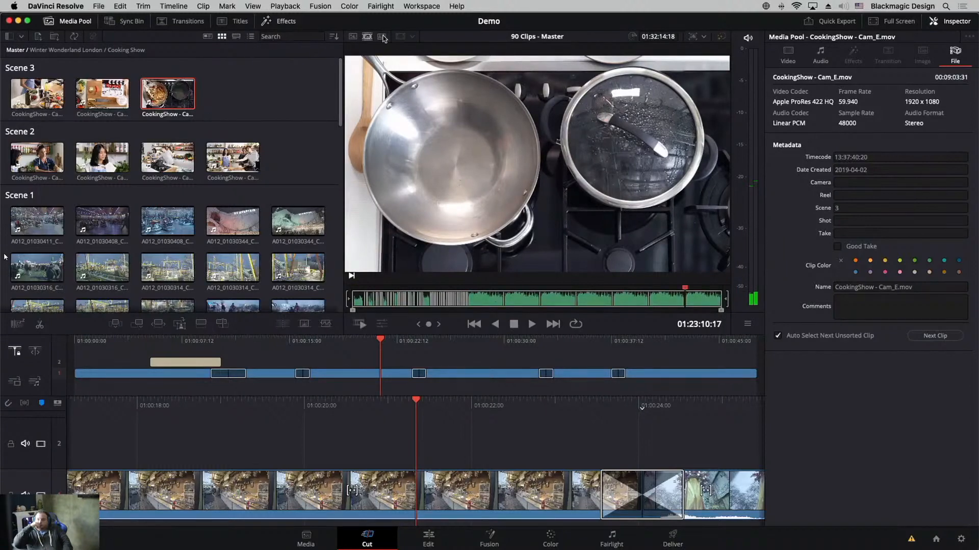
pyautogui.click(382, 37)
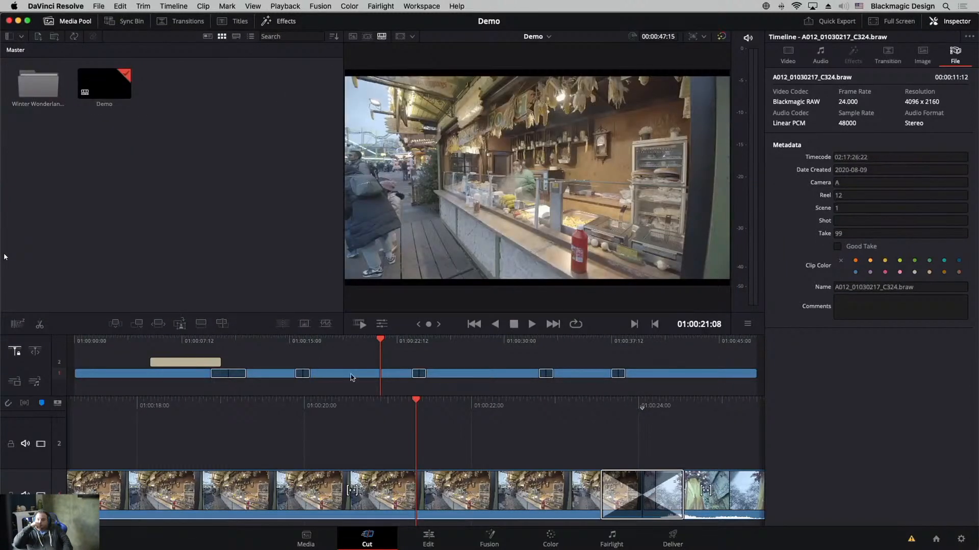
pyautogui.moveTo(397, 345); pyautogui.dragTo(375, 341)
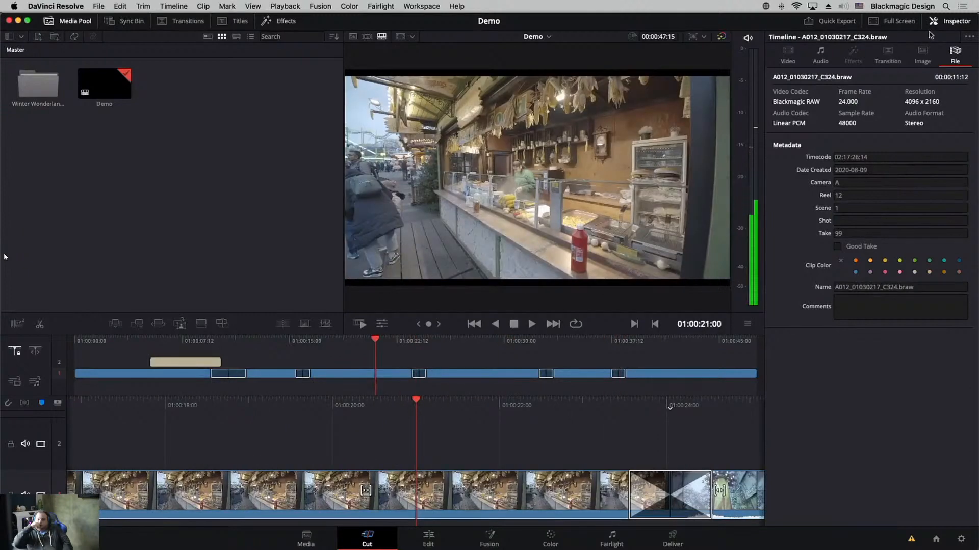
pyautogui.click(951, 20)
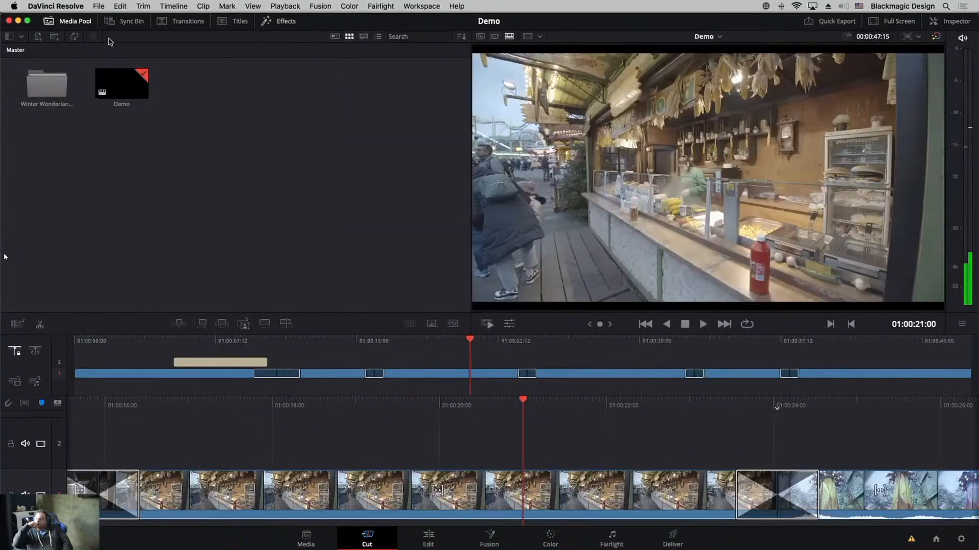
# Return to the source tape and scrub through the scene-sorted clips to 00:45:24:00.
pyautogui.click(479, 37)
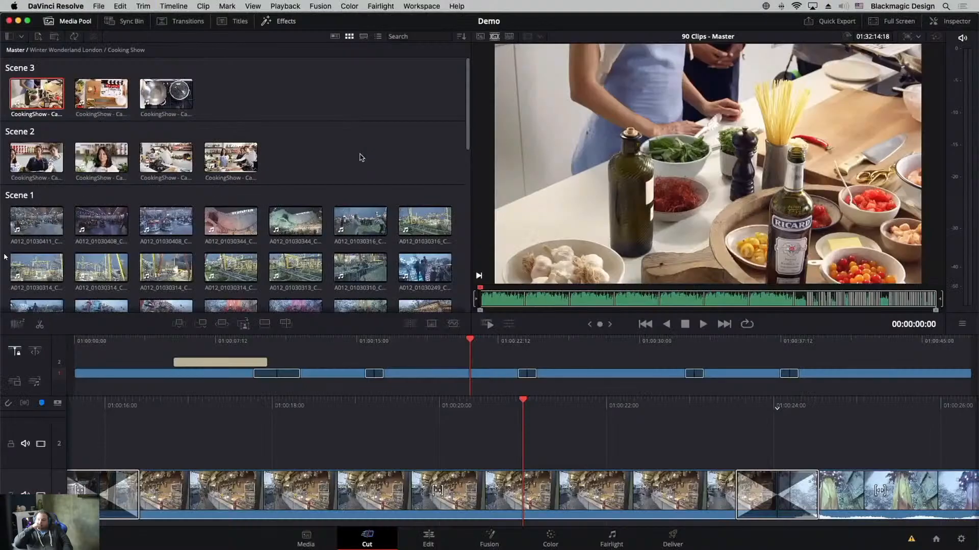
pyautogui.moveTo(560, 291); pyautogui.dragTo(705, 293)
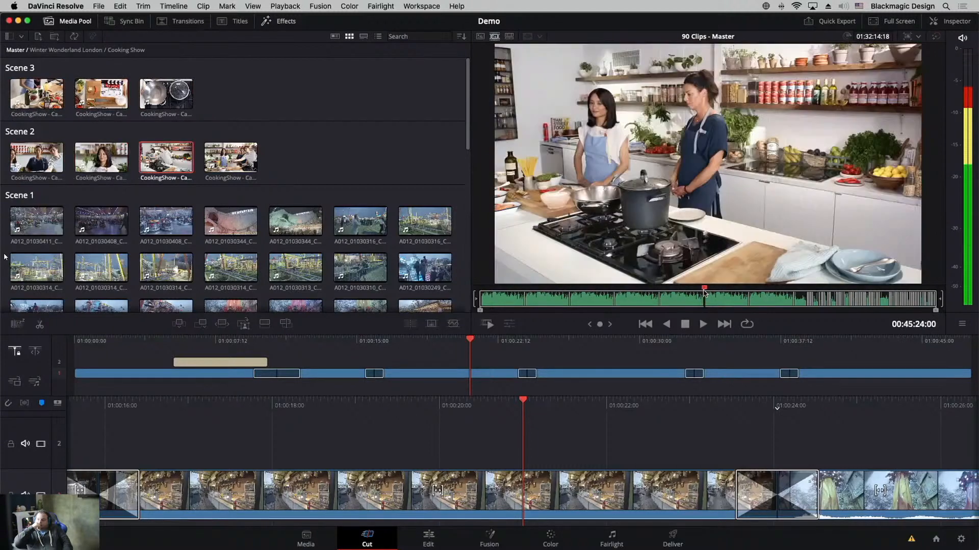
# Toggle the source tape between the current clip's scene and all Master clips, for the Scene 2 clip and the Scene 3 clip at 00:10:31:11.
pyautogui.click(495, 38)
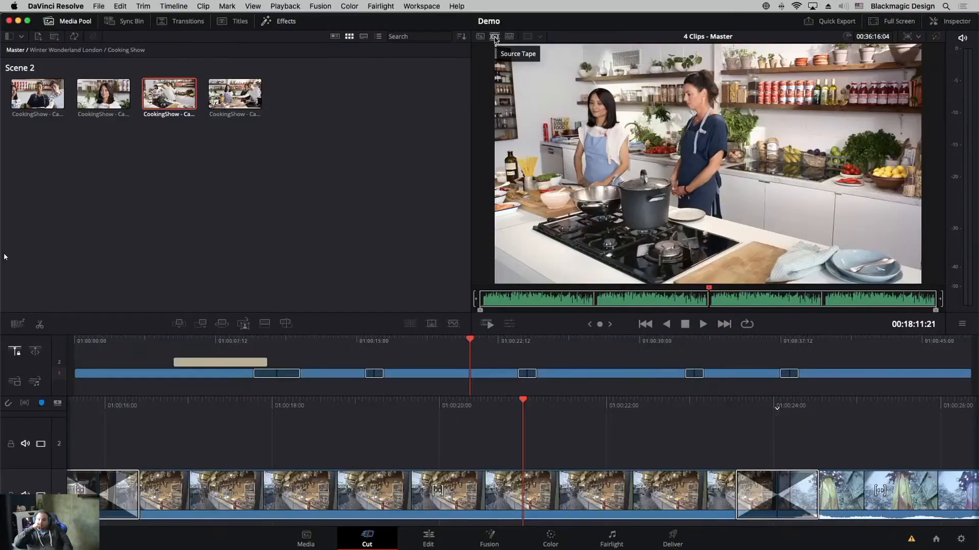
pyautogui.click(494, 37)
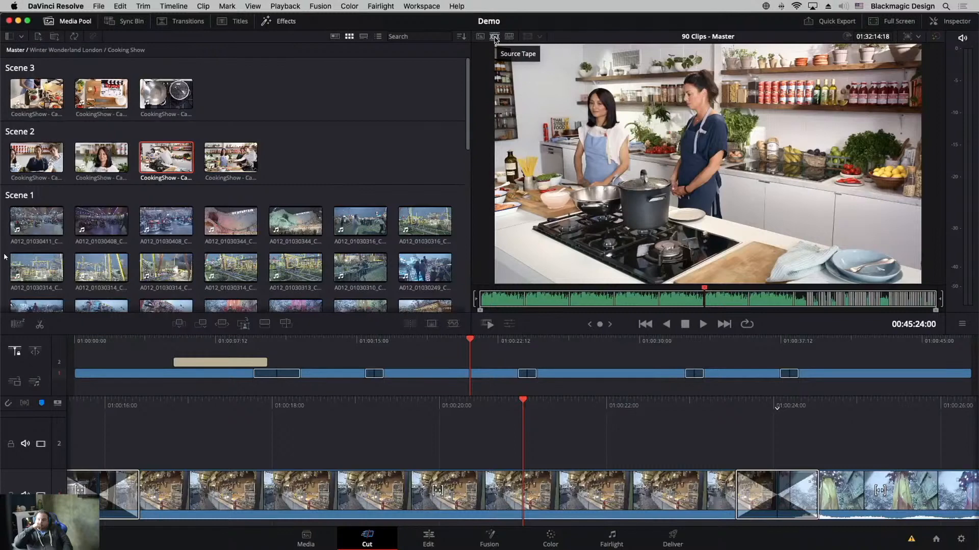
pyautogui.moveTo(560, 293); pyautogui.dragTo(533, 292)
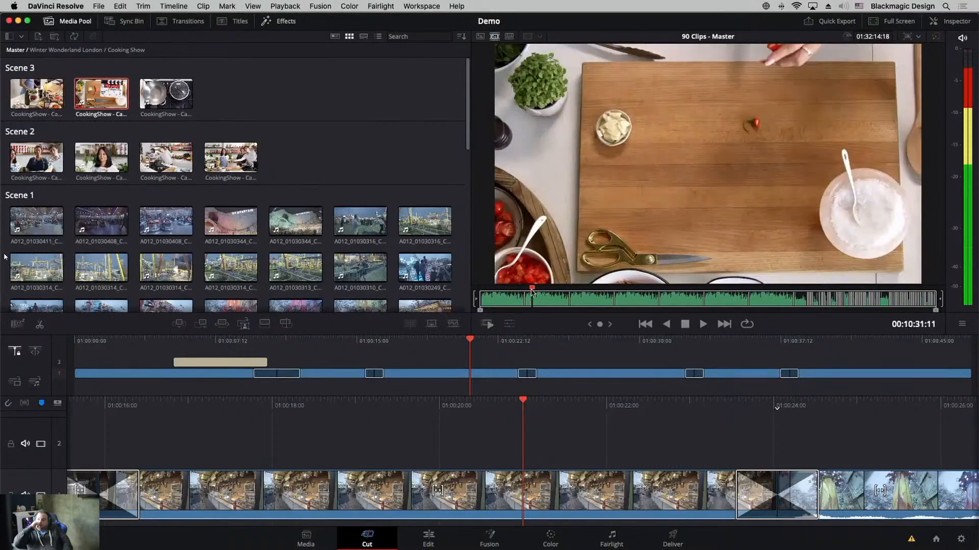
pyautogui.click(494, 39)
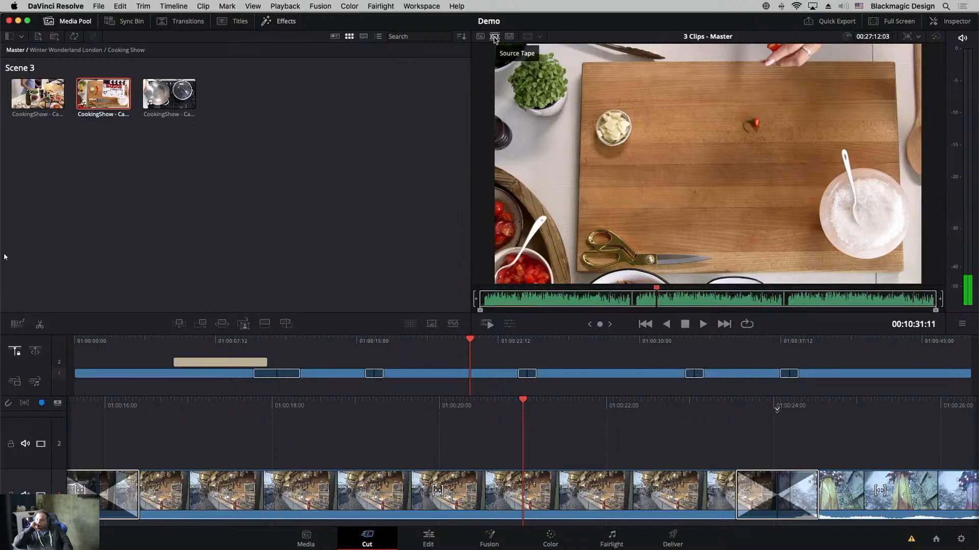
pyautogui.click(494, 39)
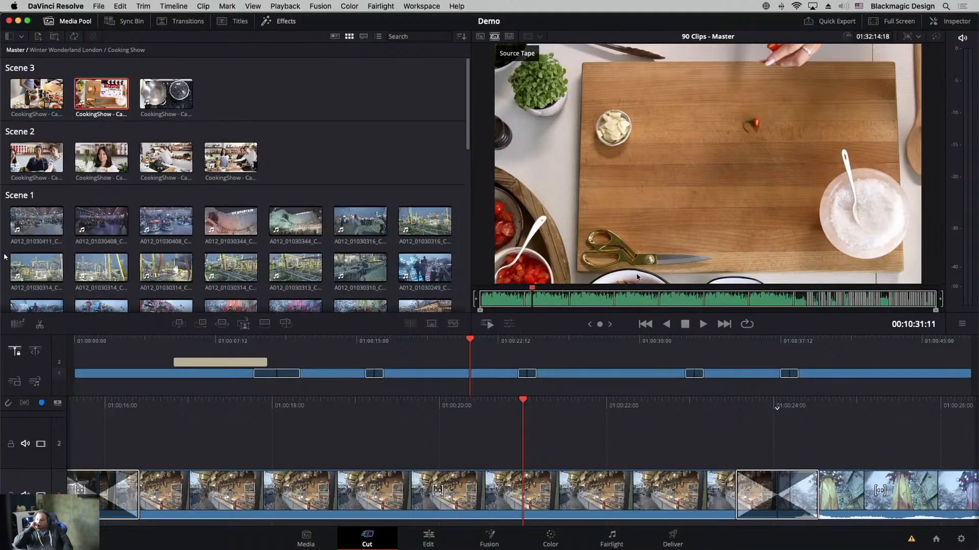
# Scrub the source tape to the Scene 1 clip at 01:12:01:07, limit the tape to that scene and scrub through its clips.
pyautogui.moveTo(686, 292); pyautogui.dragTo(836, 292)
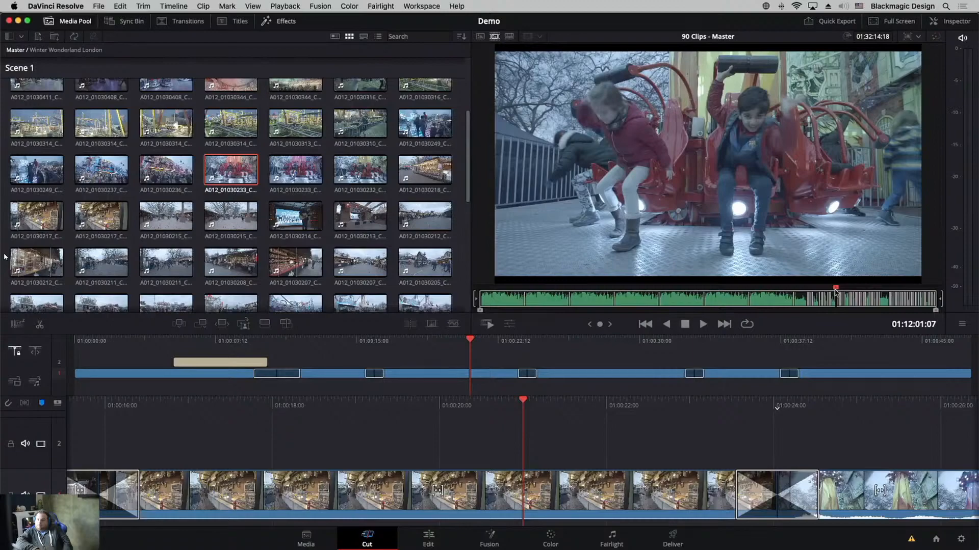
pyautogui.click(495, 37)
pyautogui.moveTo(606, 290); pyautogui.dragTo(636, 295)
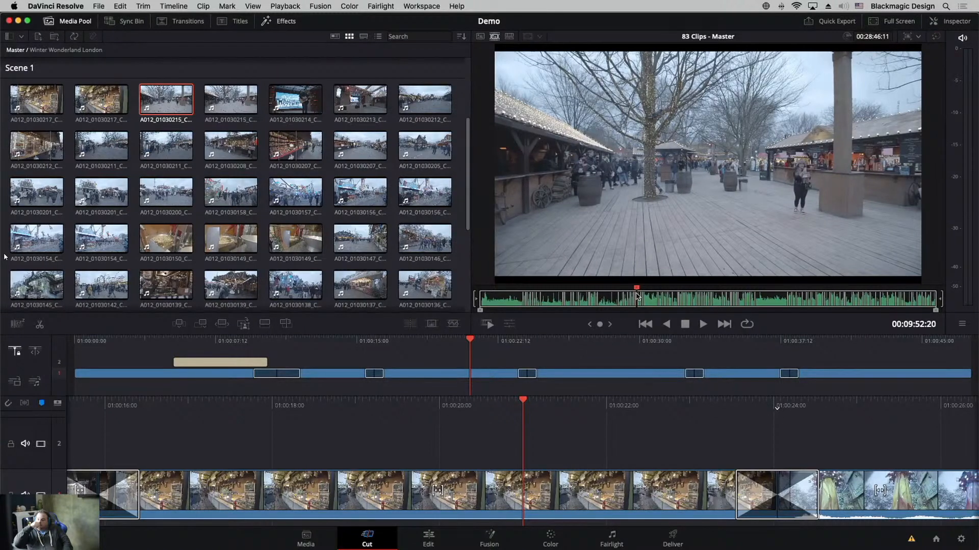
pyautogui.moveTo(621, 292); pyautogui.dragTo(763, 295)
# Return the source tape to all Master clips and scrub back to the Scene 2 cooking clip at 00:27:26:19.
pyautogui.scroll(5, 4, 256)
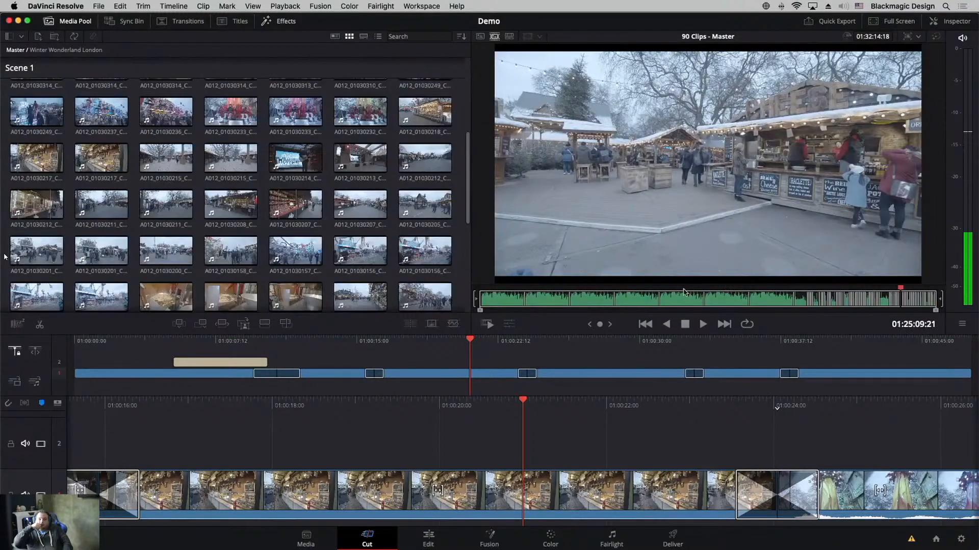
pyautogui.scroll(4, 4, 256)
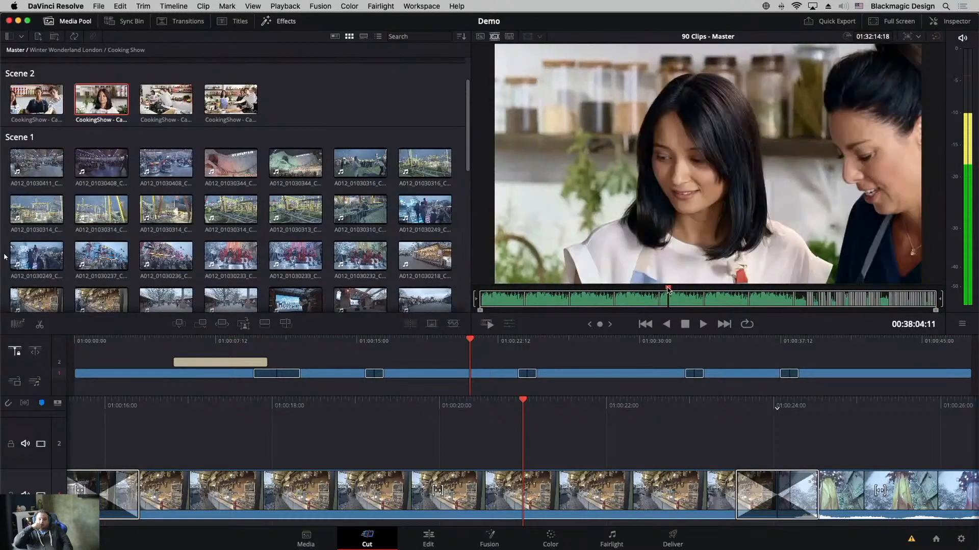
pyautogui.moveTo(811, 293); pyautogui.dragTo(617, 293)
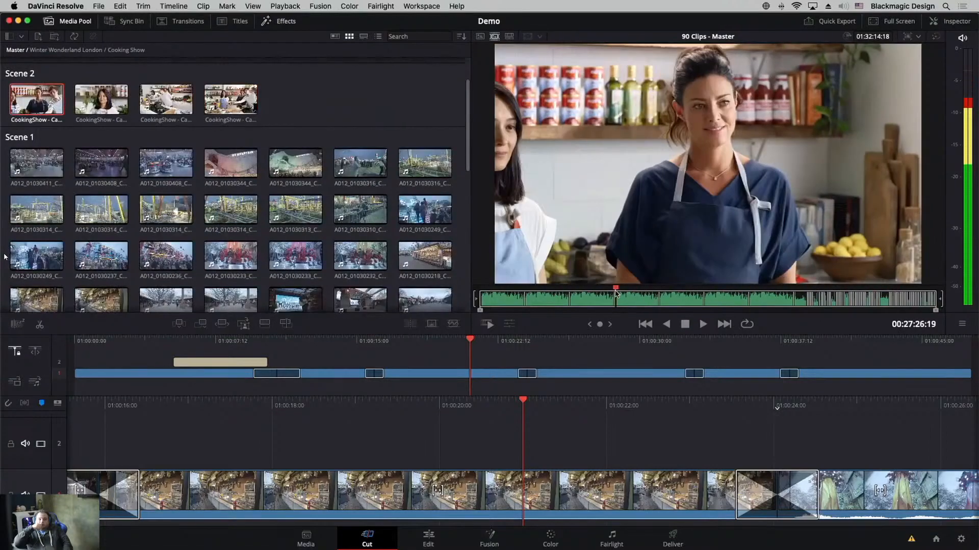
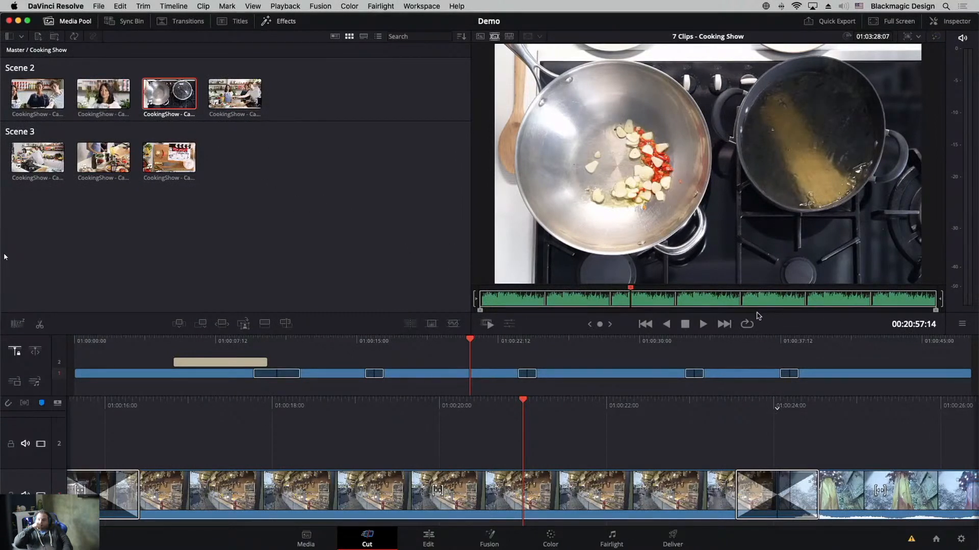
# Show all Master clips, select a yellow roller coaster clip in Scene 1 and jump to its Winter Wonderland London bin.
pyautogui.click(17, 51)
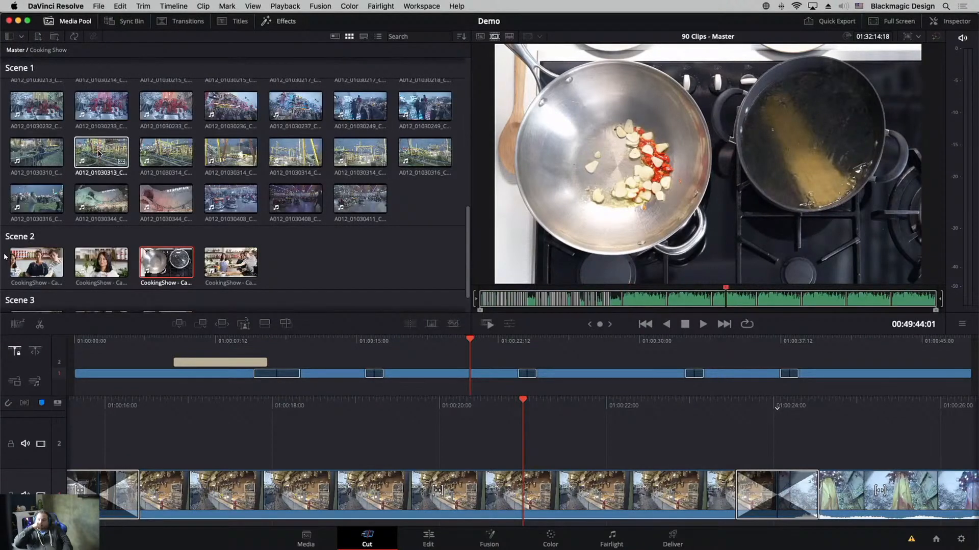
pyautogui.click(85, 162)
pyautogui.click(49, 52)
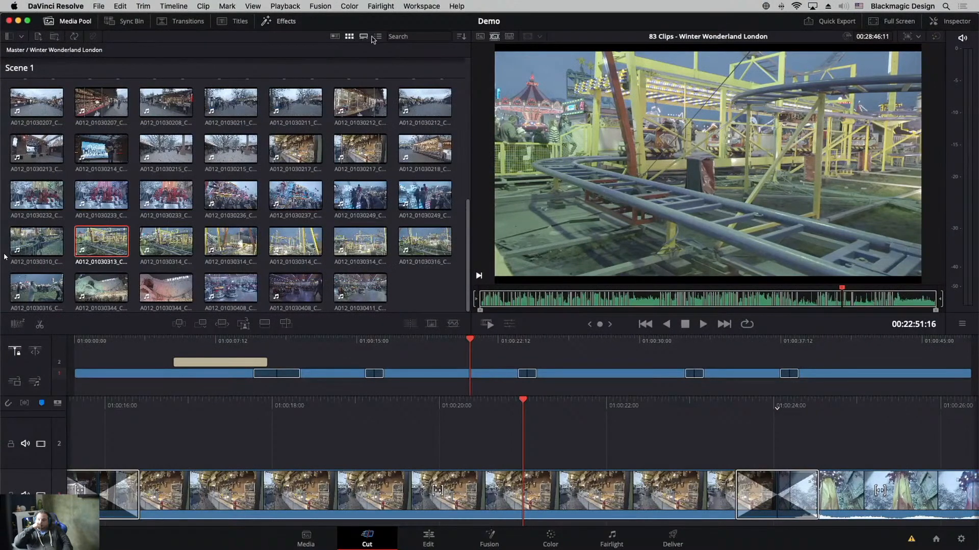
# Compare the media pool's filmstrip, list and thumbnail views, ending in the metadata view.
pyautogui.click(363, 38)
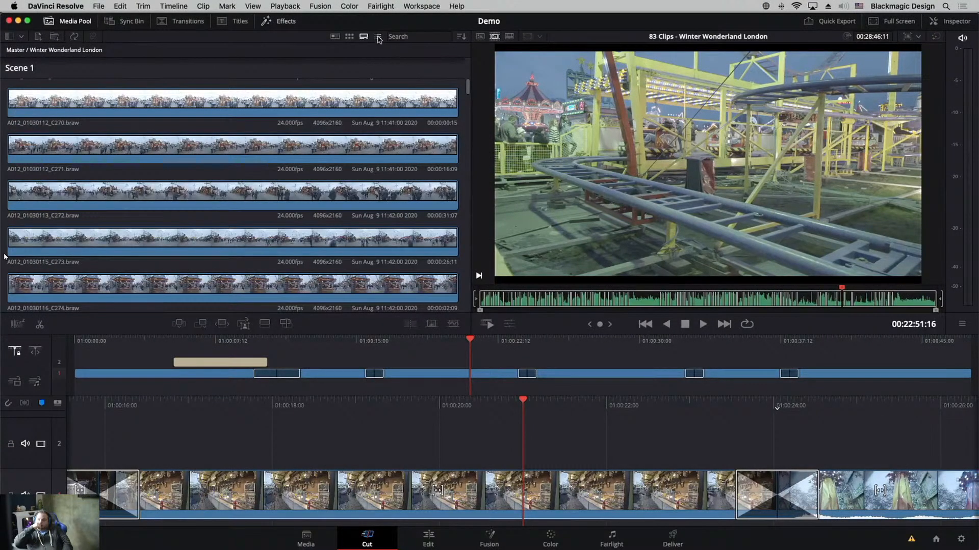
pyautogui.click(378, 36)
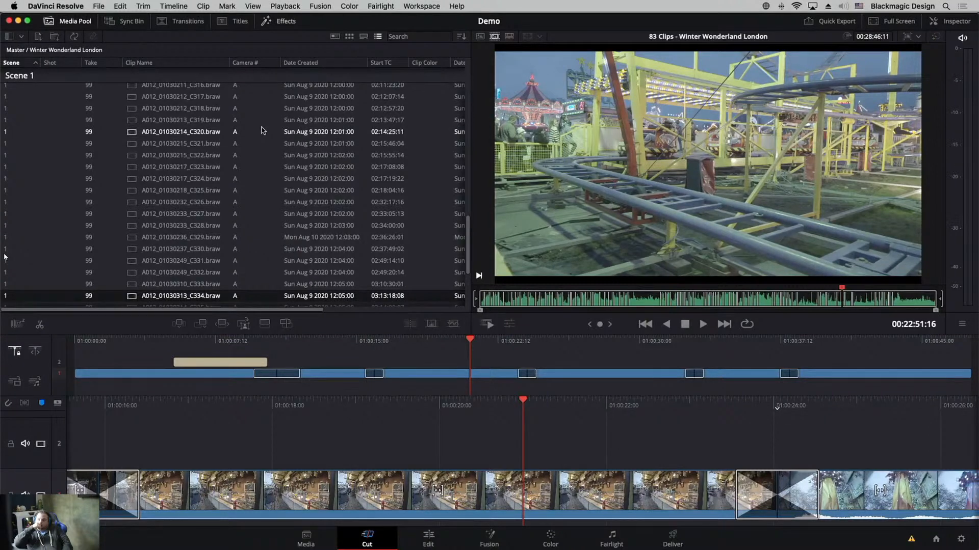
pyautogui.click(349, 36)
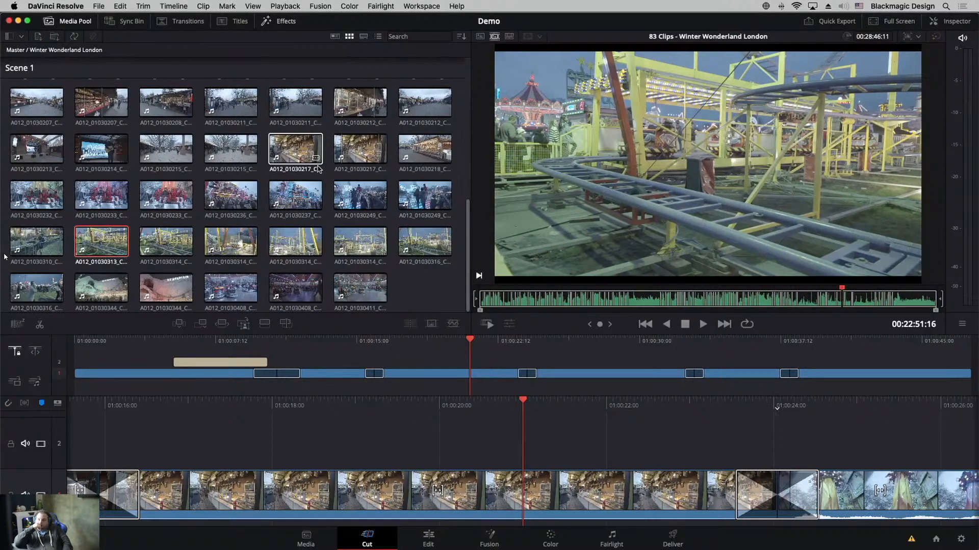
pyautogui.click(335, 37)
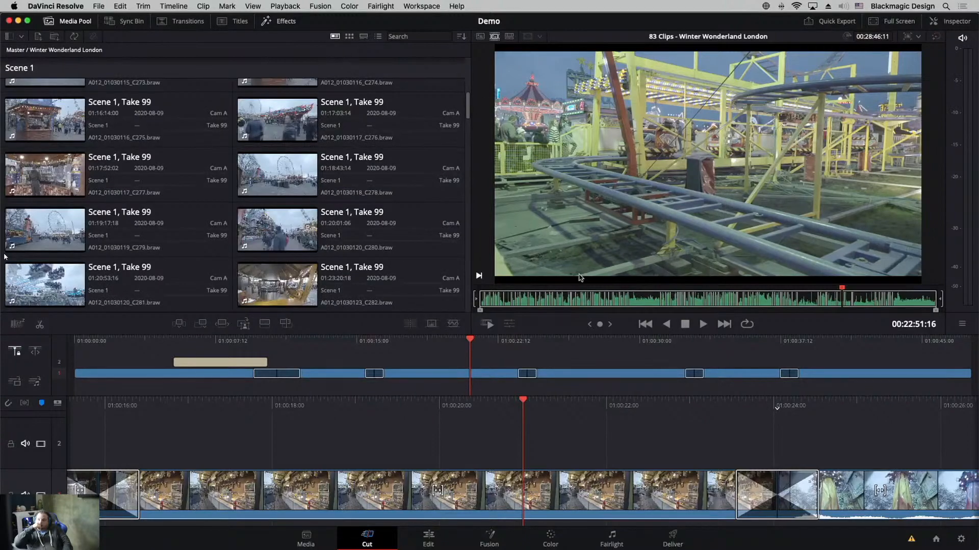
# Scrub through the Winter Wonderland London clips, return to the Master bin and scrub its source tape to 00:24:21:02.
pyautogui.moveTo(583, 289); pyautogui.dragTo(527, 290)
pyautogui.click(14, 50)
pyautogui.moveTo(530, 290); pyautogui.dragTo(650, 294)
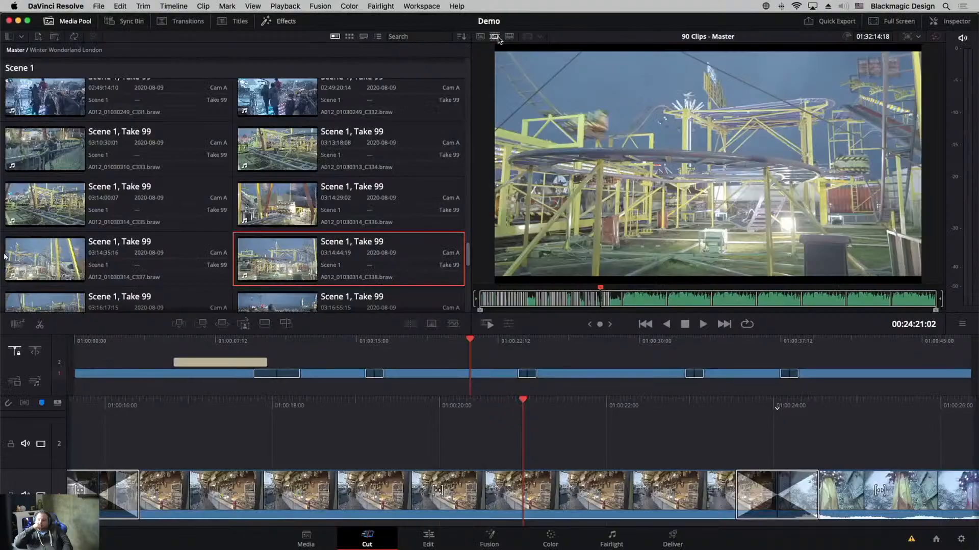
# Sort the media by Timecode and back by Scene, Shot, and scrub the source tape to the Scene 2 clip at 01:00:03:03.
pyautogui.click(462, 36)
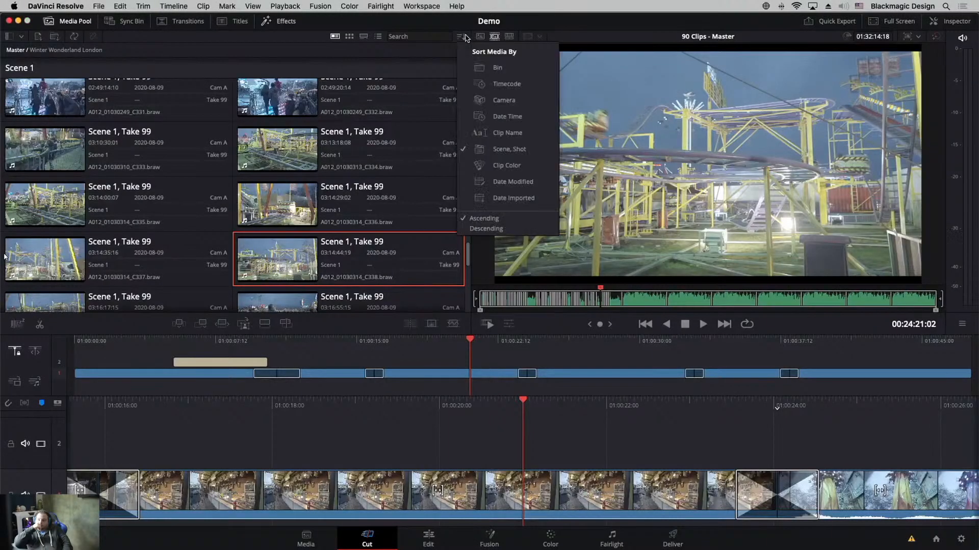
pyautogui.click(507, 116)
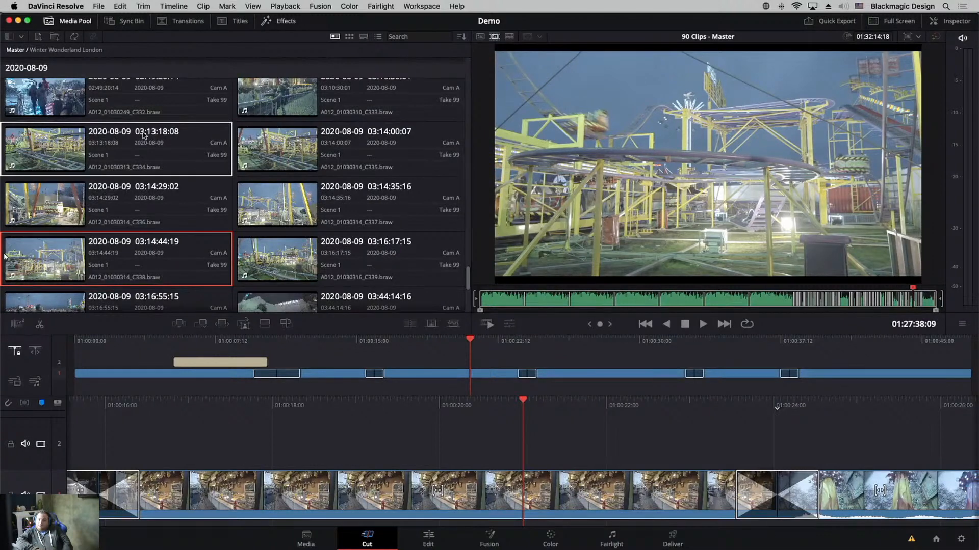
pyautogui.click(462, 36)
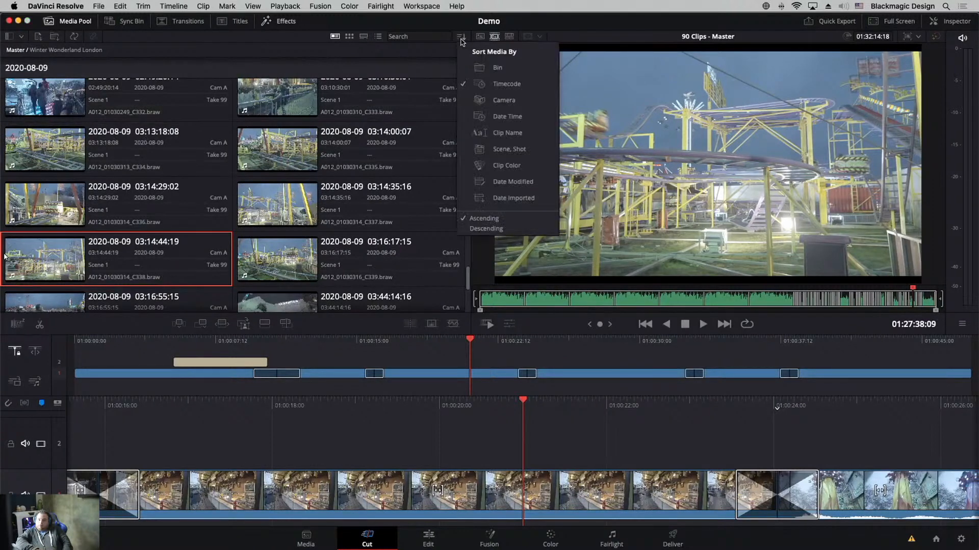
pyautogui.click(475, 153)
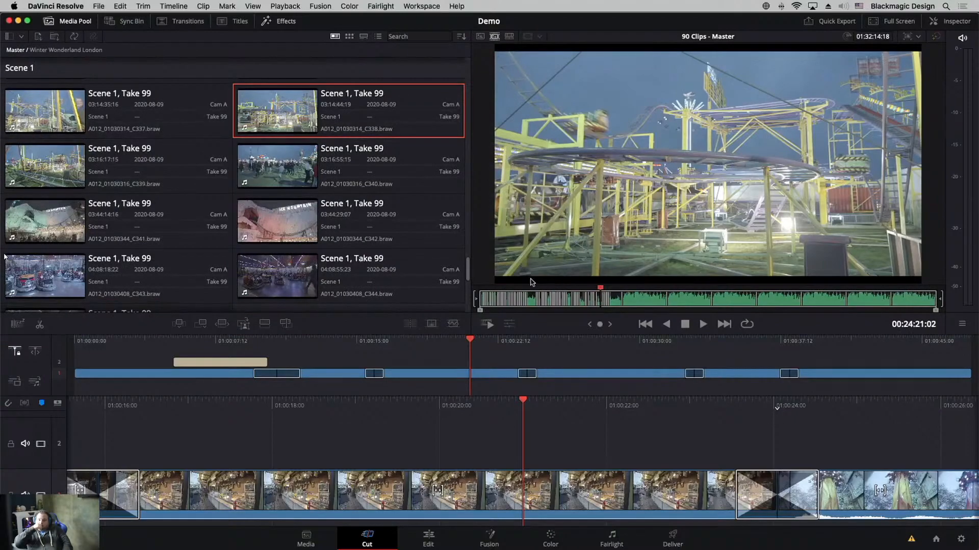
pyautogui.moveTo(606, 295); pyautogui.dragTo(777, 292)
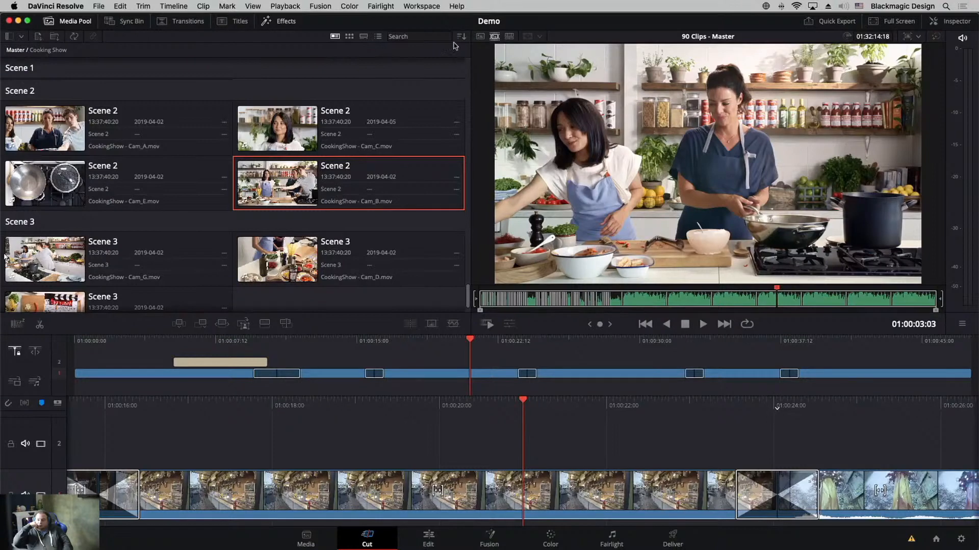
# Show CookingShow - Cam_B.mov as a single source clip, and move the desktop's Winter Wonderland London folder into a new untitled folder.
pyautogui.click(480, 37)
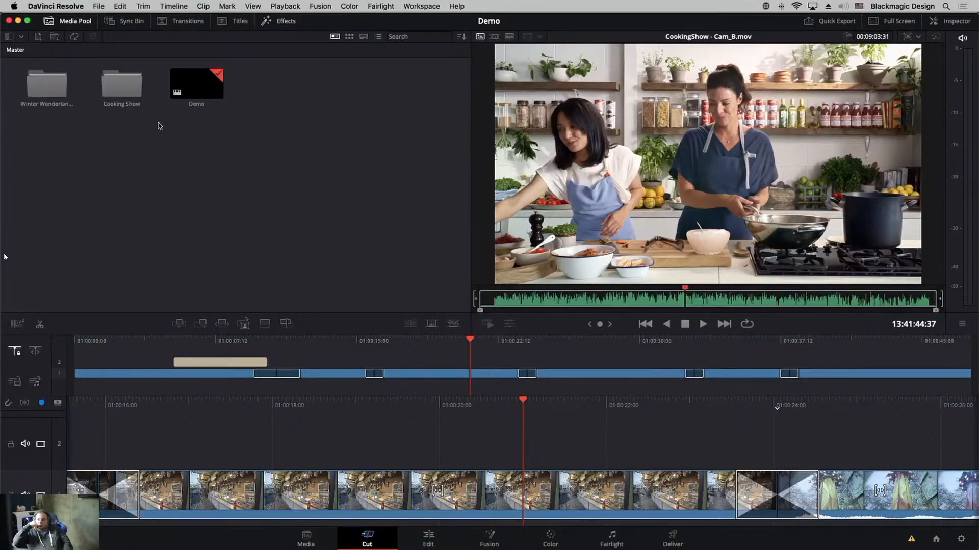
pyautogui.click(18, 21)
pyautogui.rightClick(942, 206)
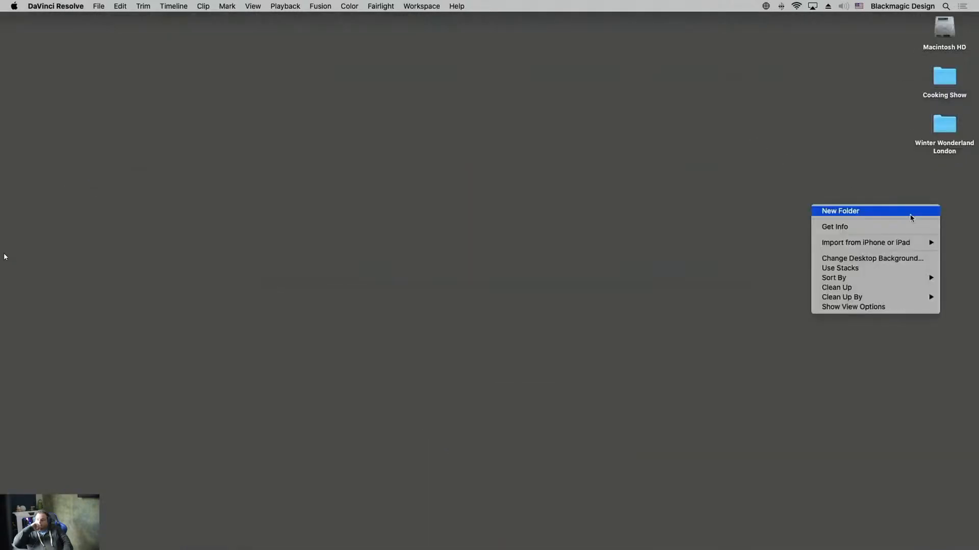
pyautogui.click(937, 210)
pyautogui.moveTo(949, 131); pyautogui.dragTo(940, 228)
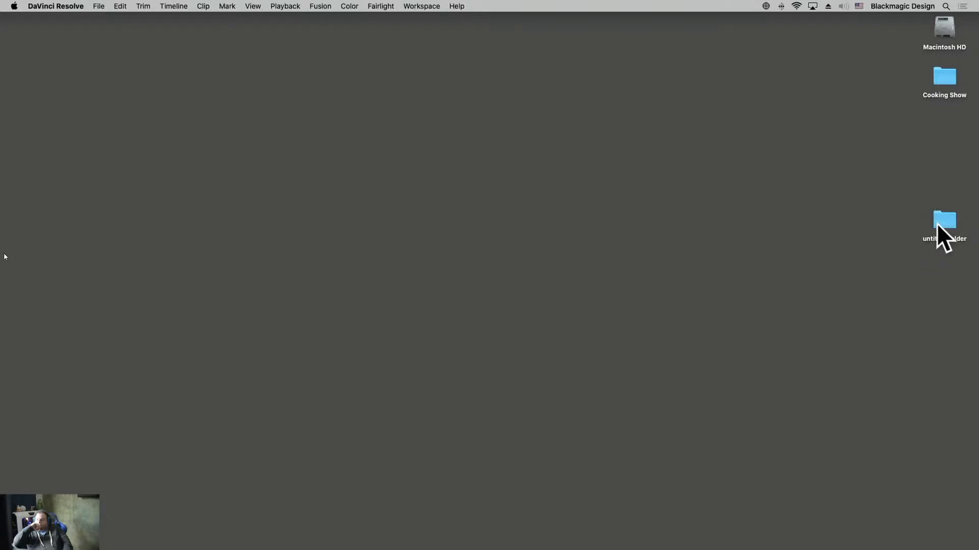
# Switch back to DaVinci Resolve and inspect the offline clips in the Winter Wonderland London bin.
pyautogui.moveTo(505, 548)
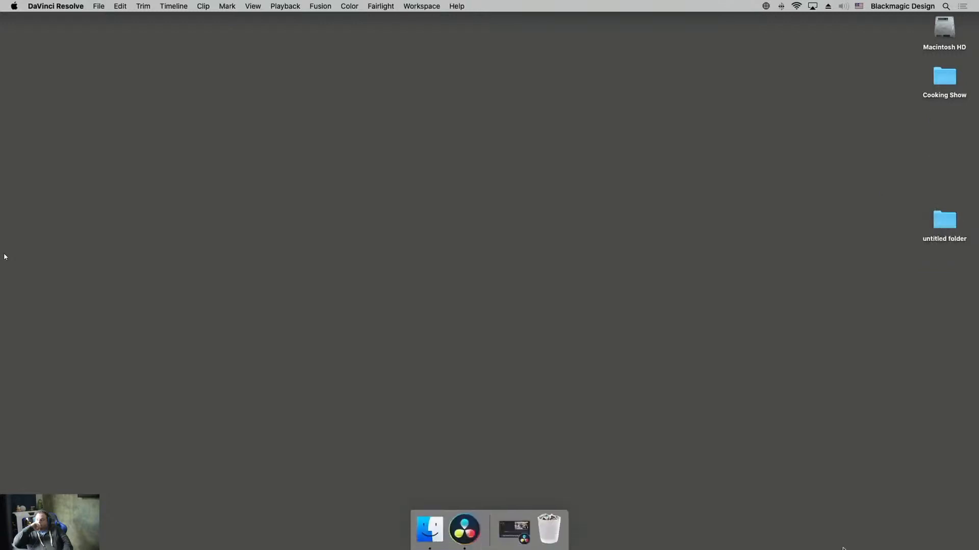
pyautogui.click(513, 532)
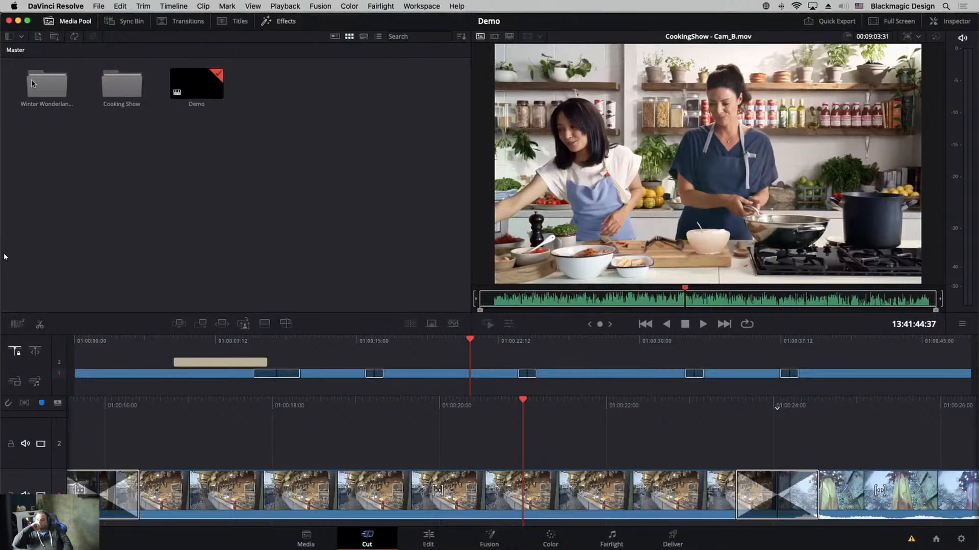
pyautogui.doubleClick(32, 83)
pyautogui.click(273, 231)
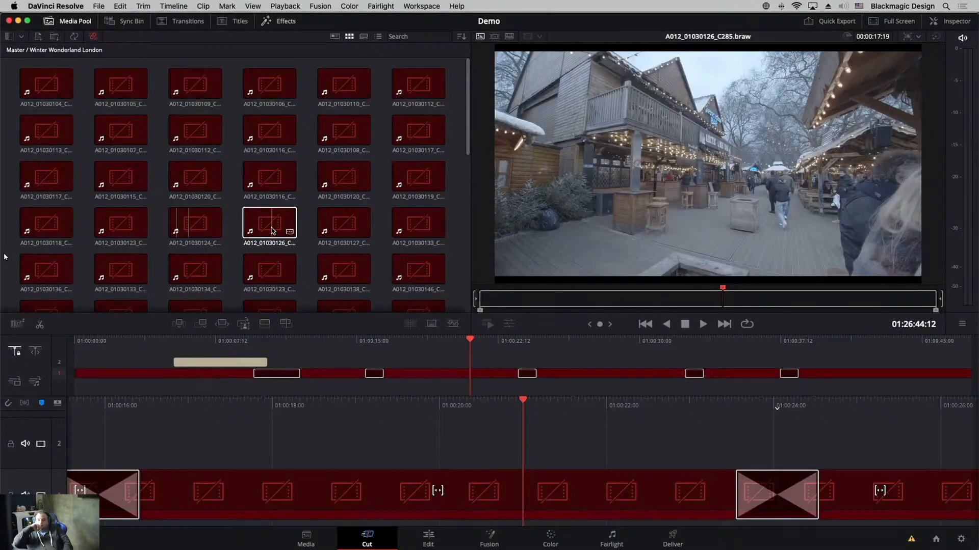
# Relink the missing Winter Wonderland London clips to their folder inside the desktop's untitled folder.
pyautogui.click(92, 37)
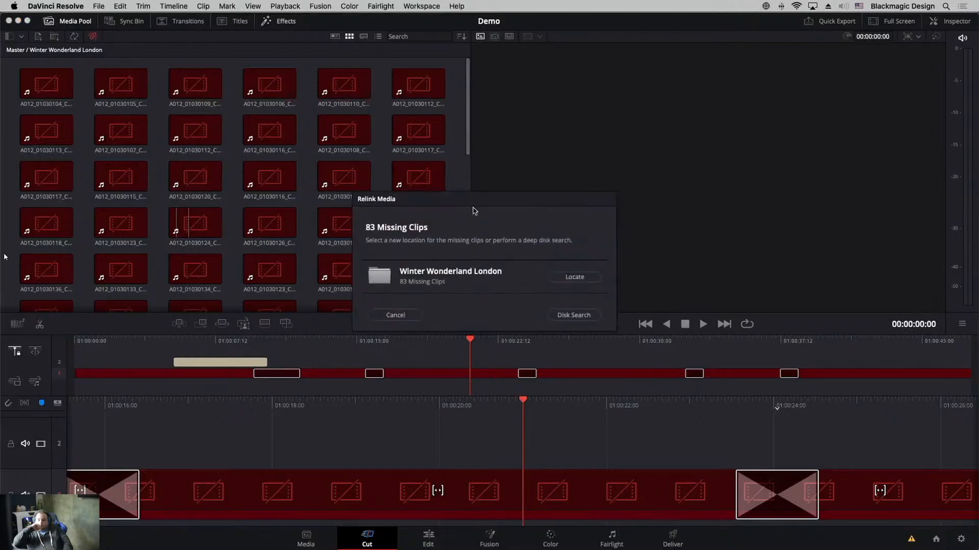
pyautogui.click(572, 285)
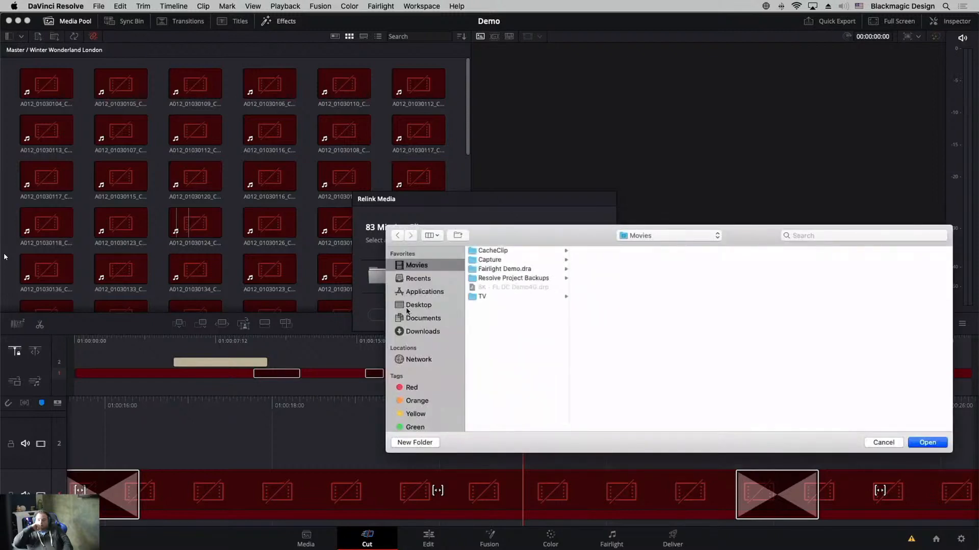
pyautogui.click(415, 305)
pyautogui.click(498, 260)
pyautogui.click(587, 250)
pyautogui.click(928, 443)
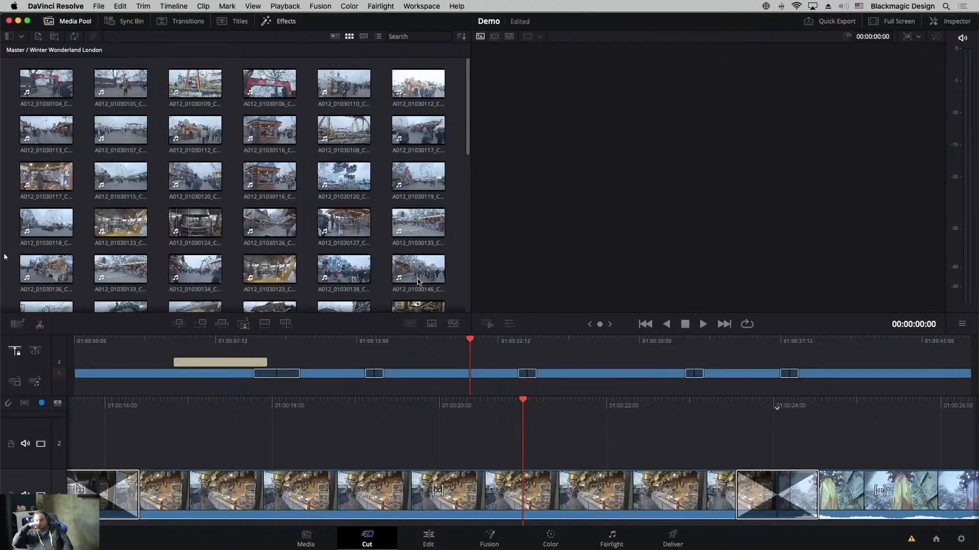
# Set Media Management to transcode timeline media to the desktop as QuickTime H.264 at a lower resolution.
pyautogui.click(96, 5)
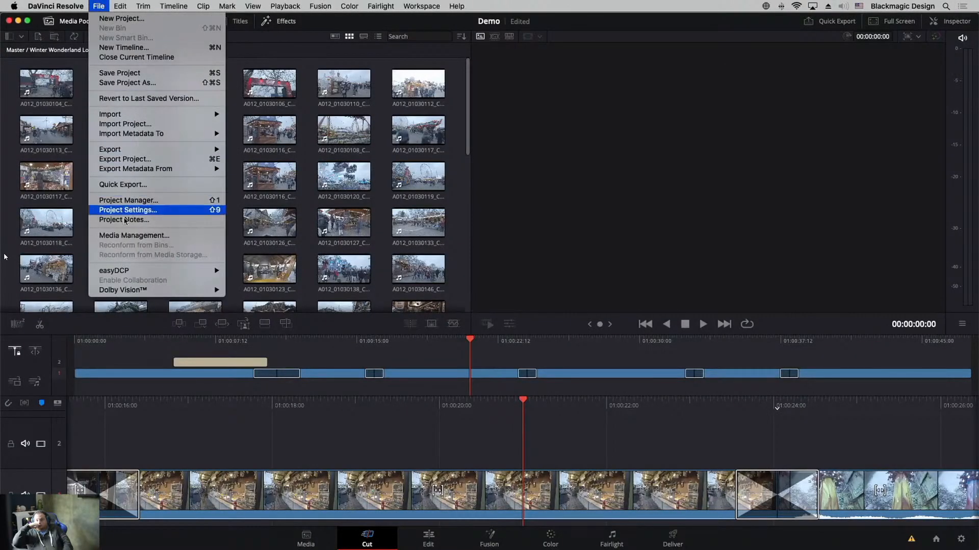
pyautogui.click(128, 236)
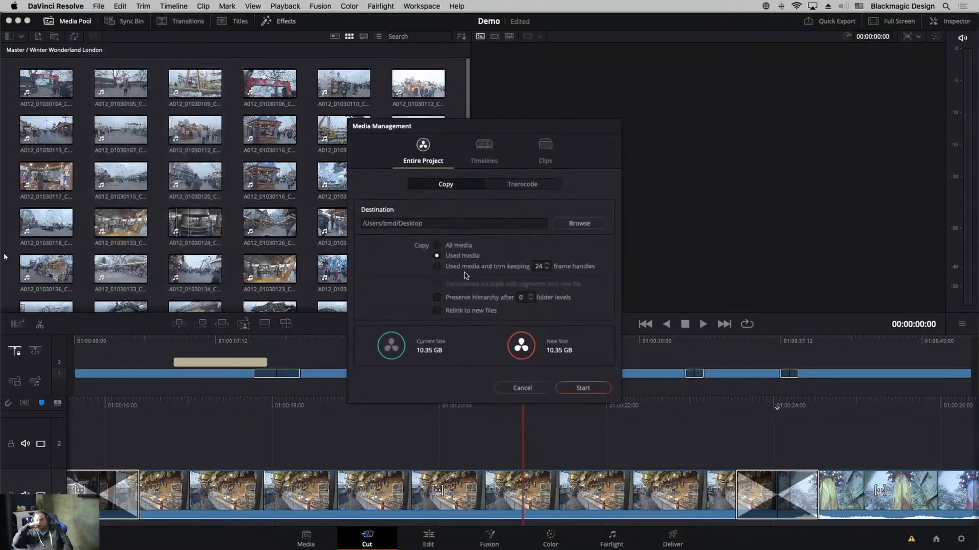
pyautogui.click(468, 156)
pyautogui.click(512, 189)
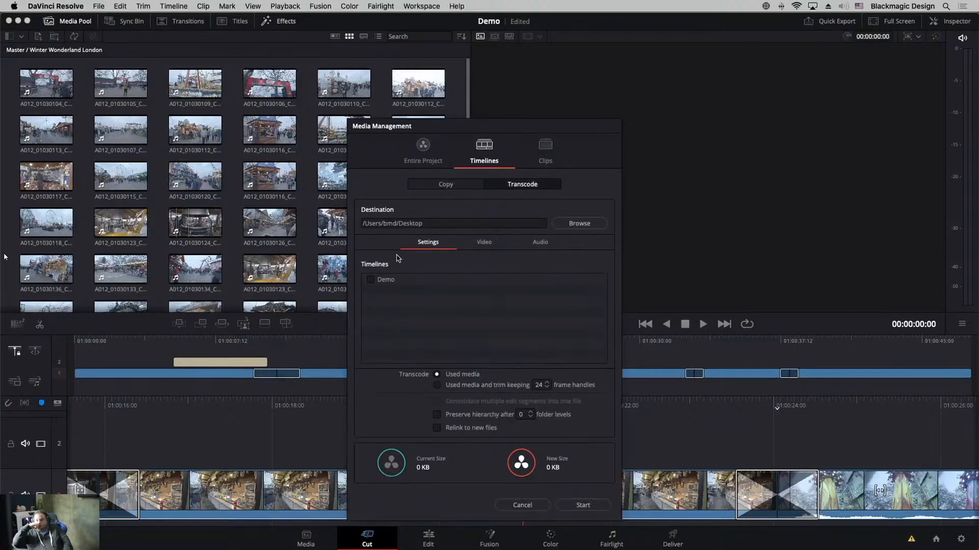
pyautogui.click(484, 243)
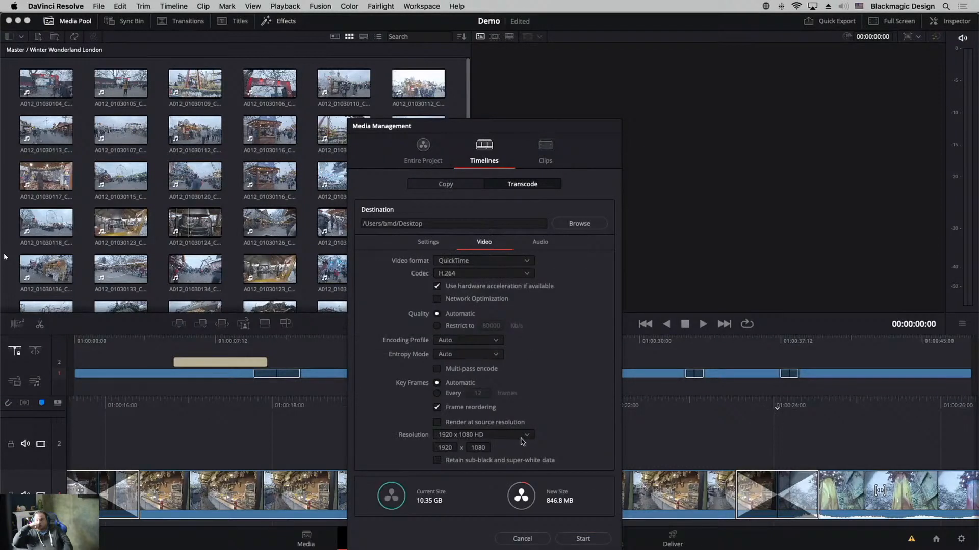
pyautogui.click(526, 436)
pyautogui.click(474, 496)
# Limit the Demo timeline's transcode to used media trimmed with 24-frame handles, and start it.
pyautogui.click(423, 244)
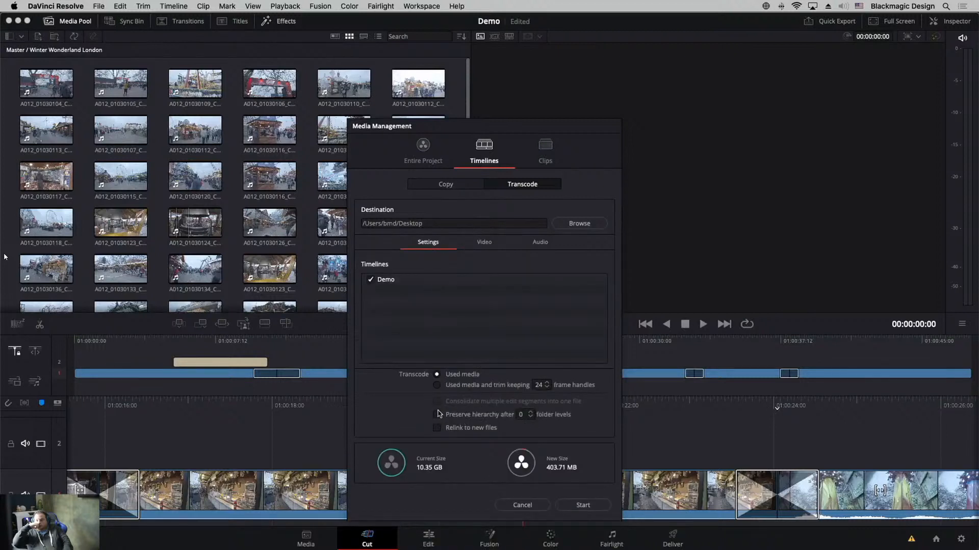
pyautogui.click(437, 386)
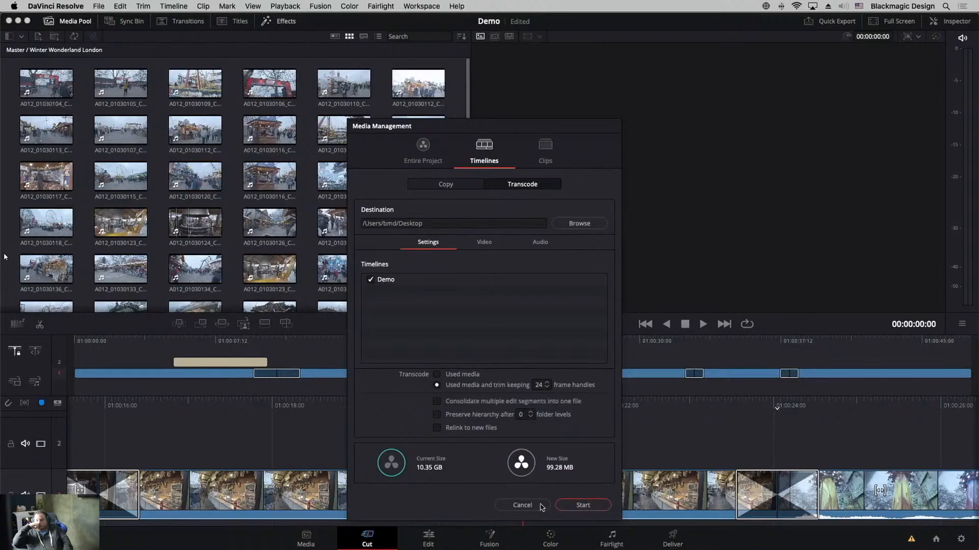
pyautogui.click(582, 505)
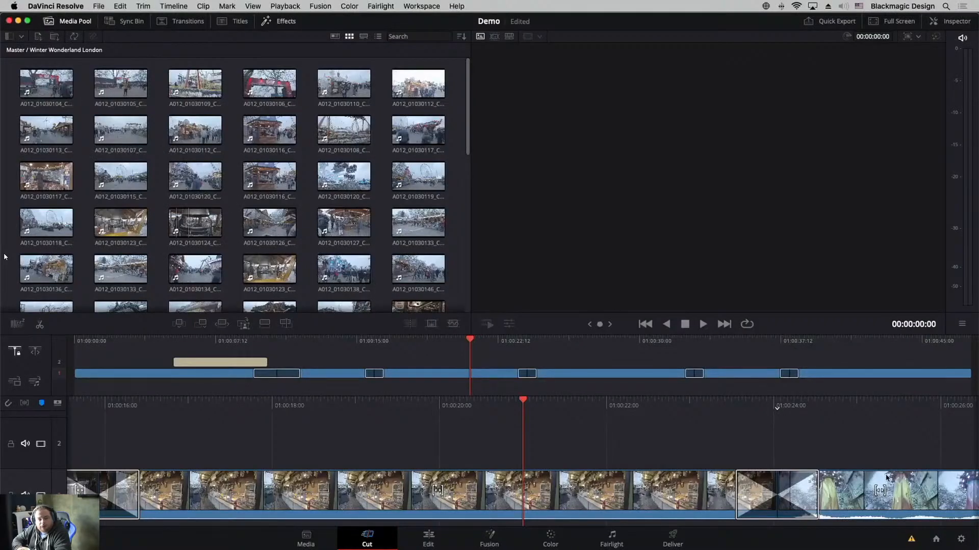
# Create a new project named Color from the Project Manager.
pyautogui.click(936, 540)
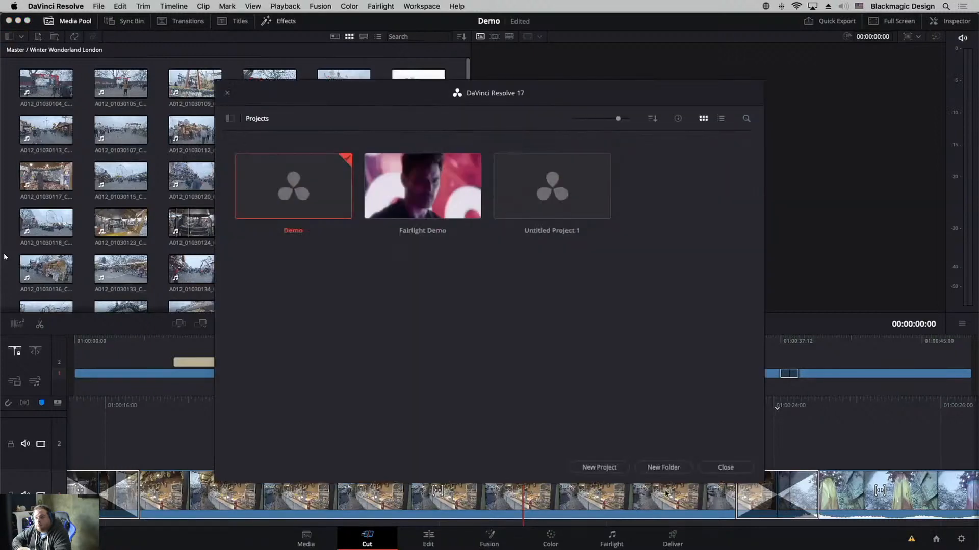
pyautogui.click(599, 468)
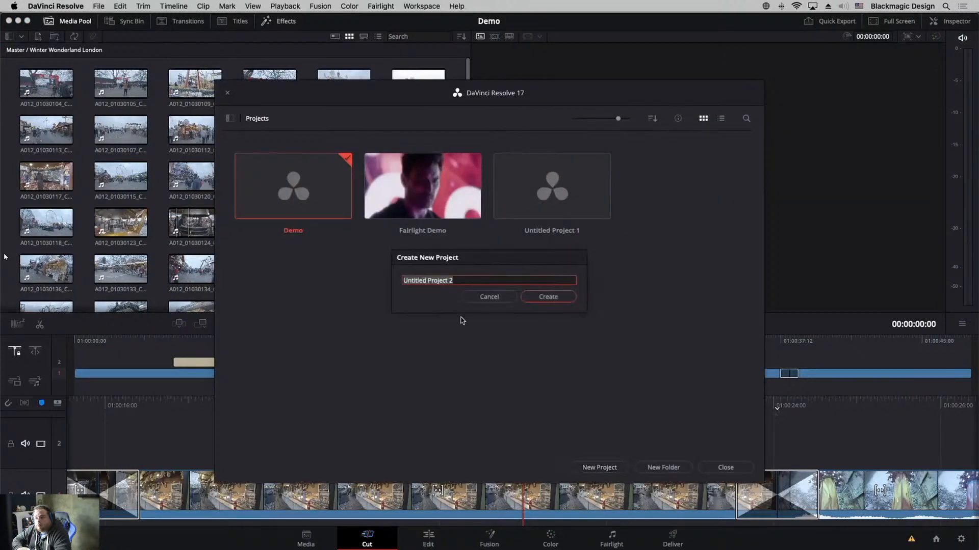
pyautogui.write('Color')
pyautogui.click(476, 296)
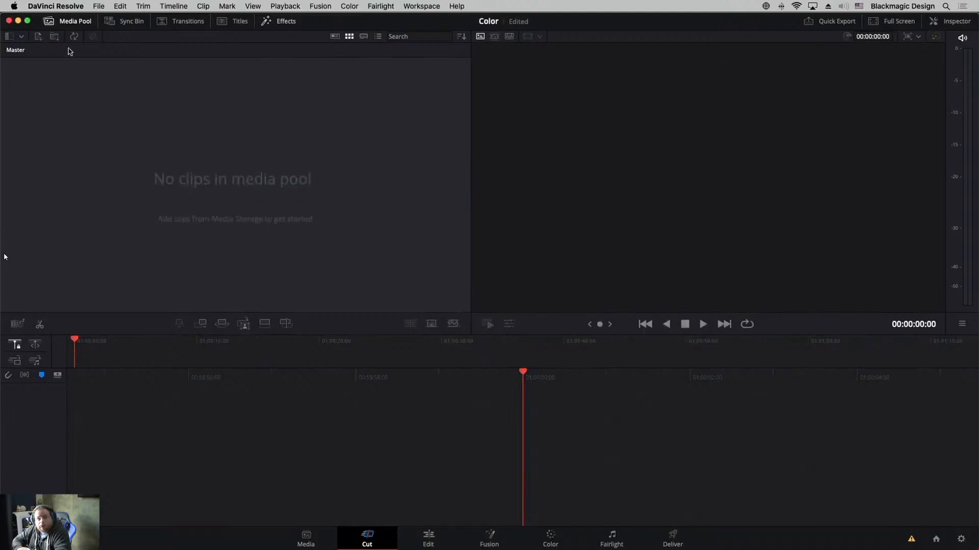
# Import the desktop's Demo folder with the transcoded clips into the media pool as a bin.
pyautogui.press('super+i')
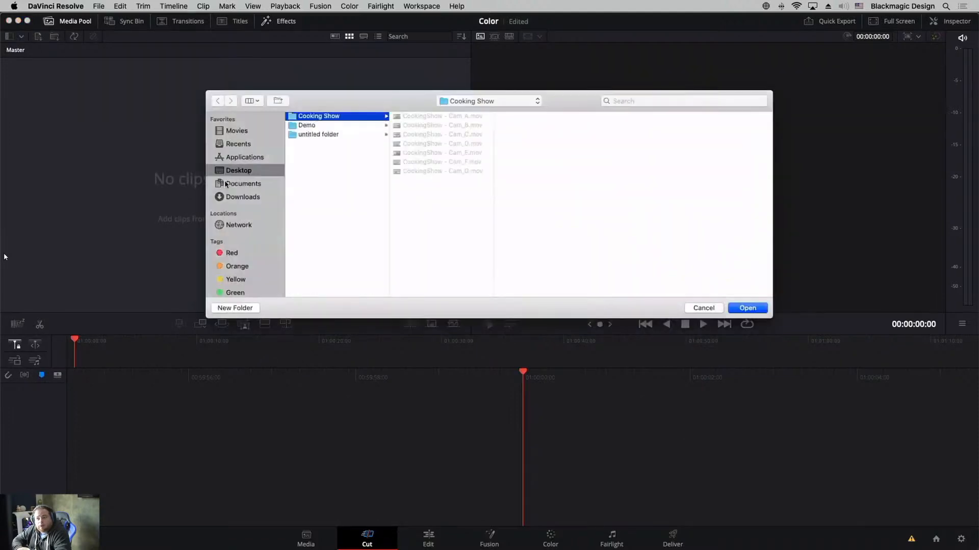
pyautogui.click(230, 173)
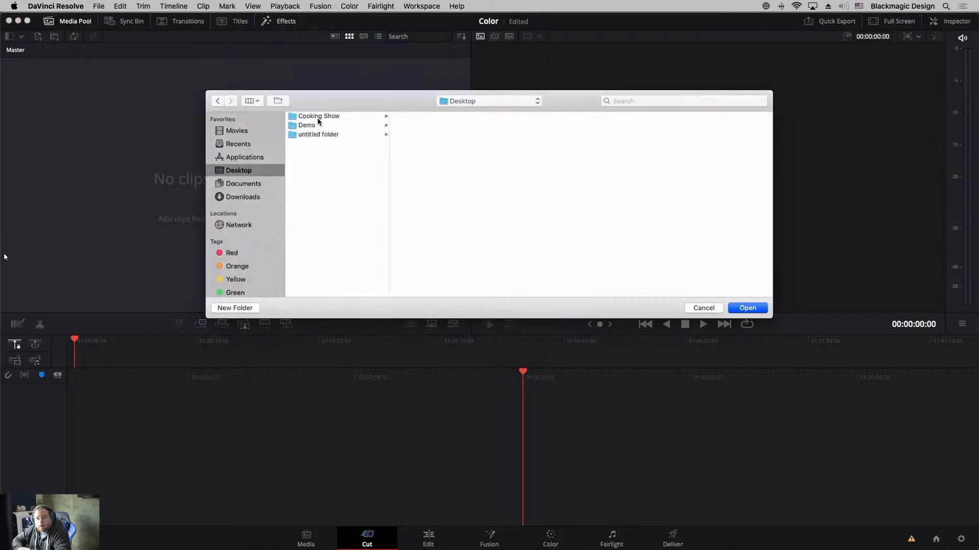
pyautogui.click(306, 126)
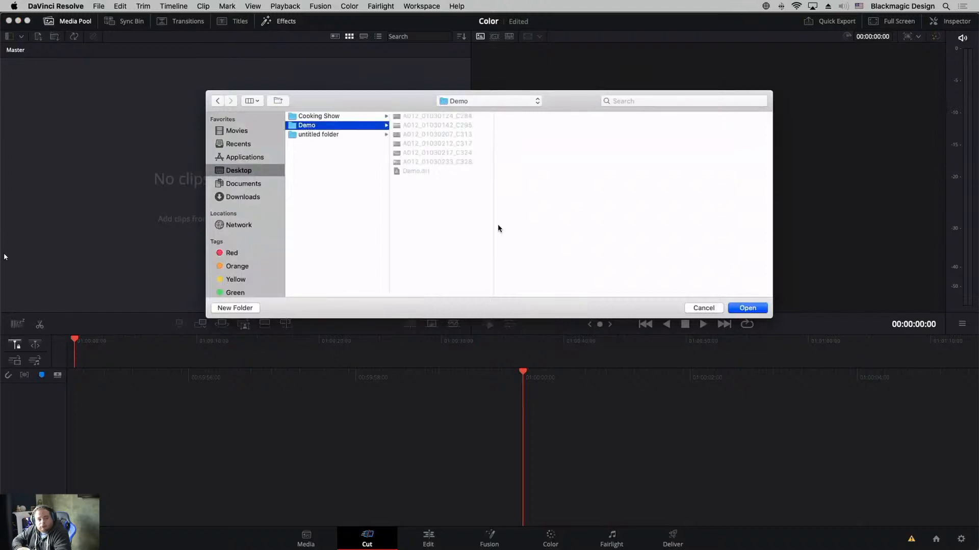
pyautogui.click(747, 308)
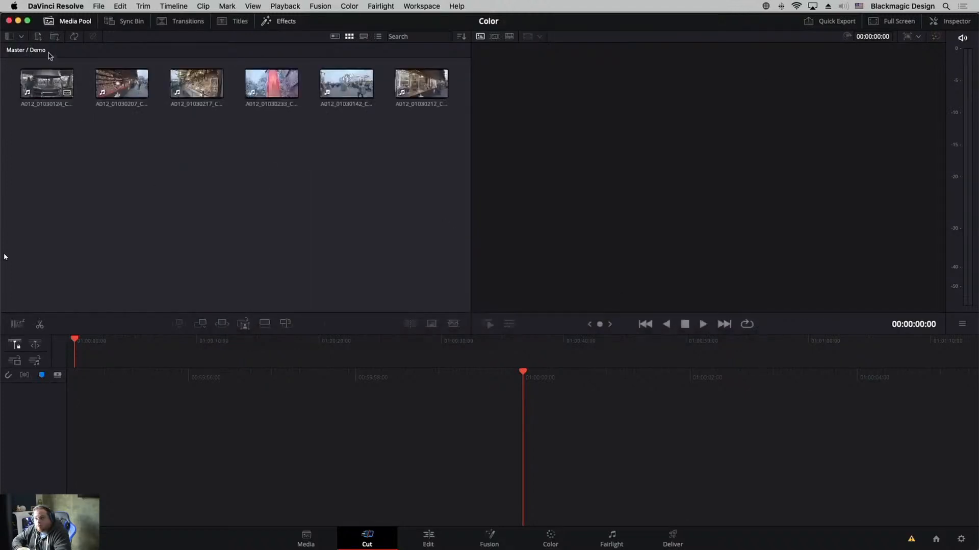
# Import the timeline file Demo.drt from the desktop's Demo folder into the Demo bin.
pyautogui.click(38, 37)
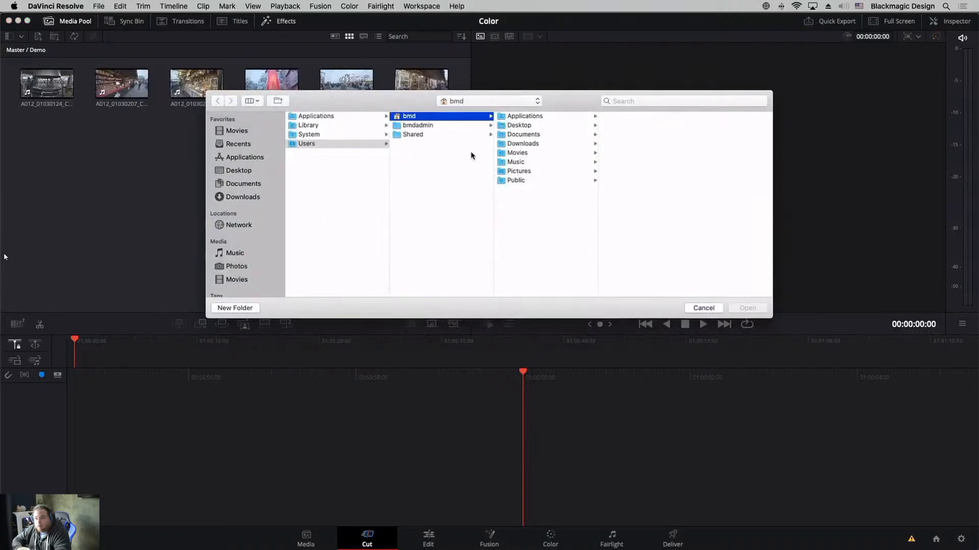
pyautogui.click(240, 171)
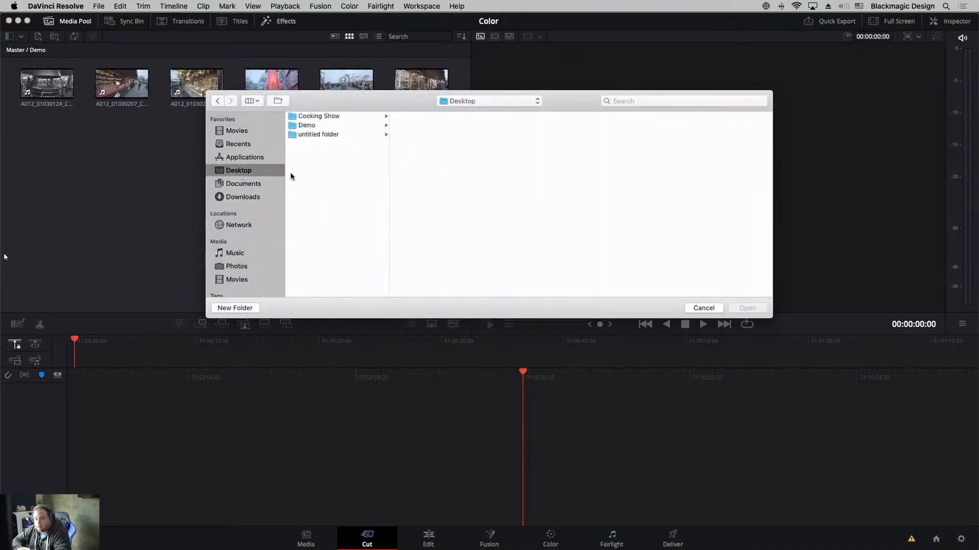
pyautogui.click(304, 125)
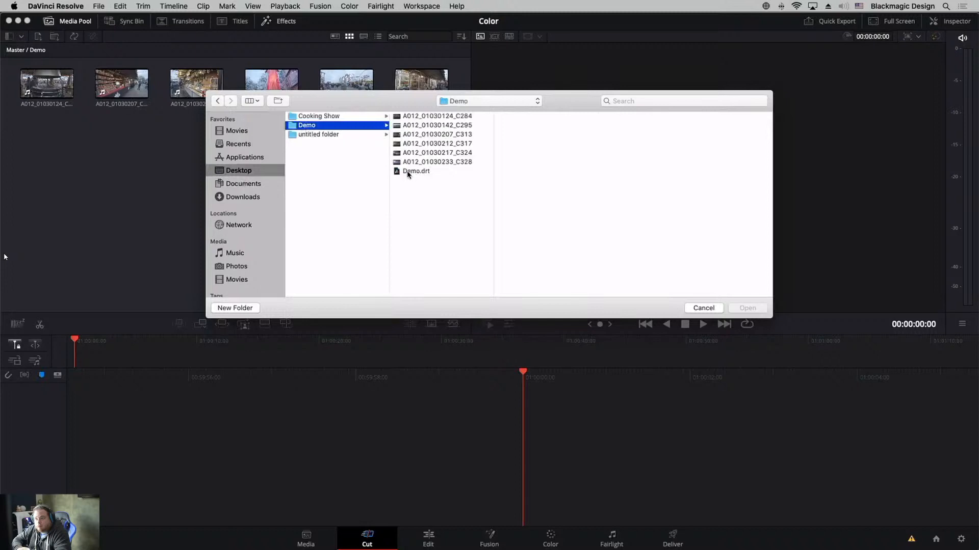
pyautogui.click(408, 172)
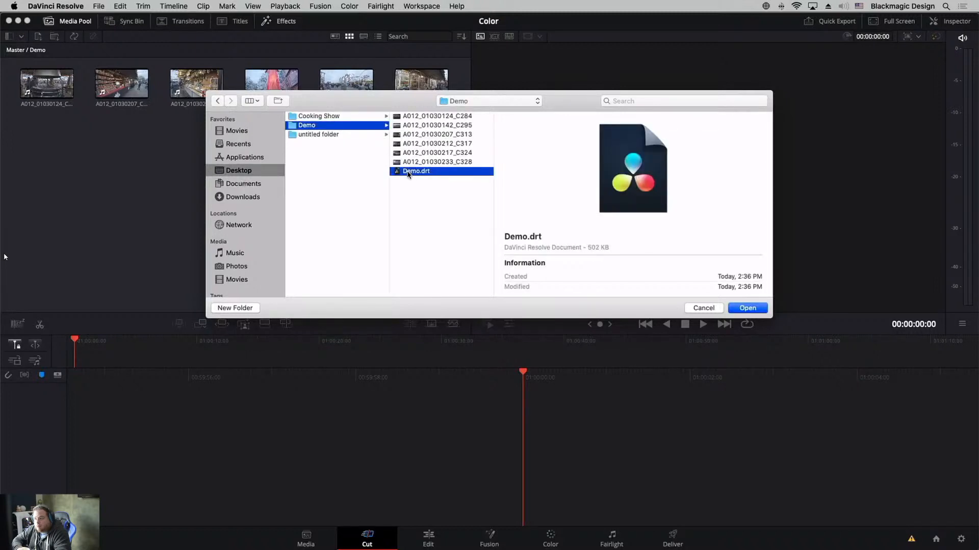
pyautogui.click(739, 310)
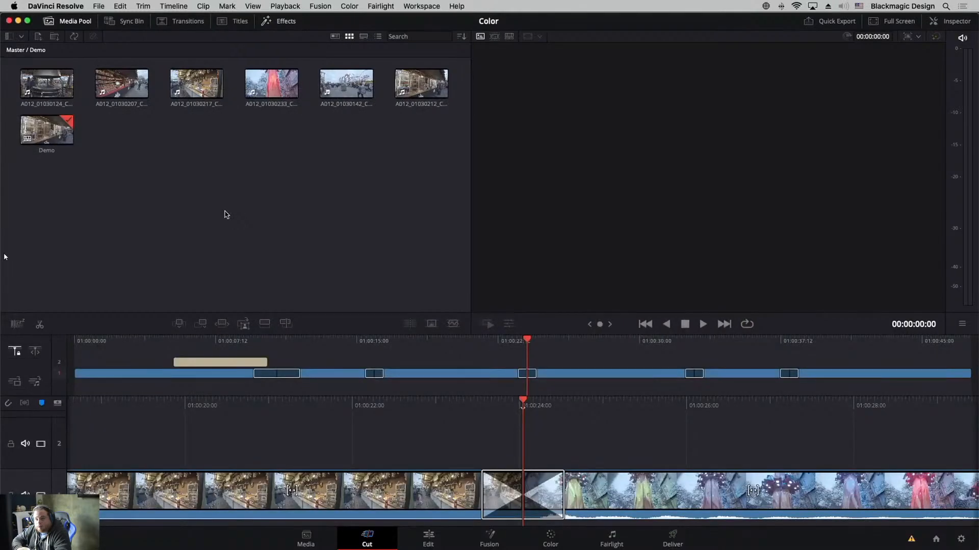
# Scrub the timeline to 01:00:12:21, and tint the clips blue with the Gain wheel on the Color page, starting with the first clip.
pyautogui.moveTo(225, 341); pyautogui.dragTo(317, 337)
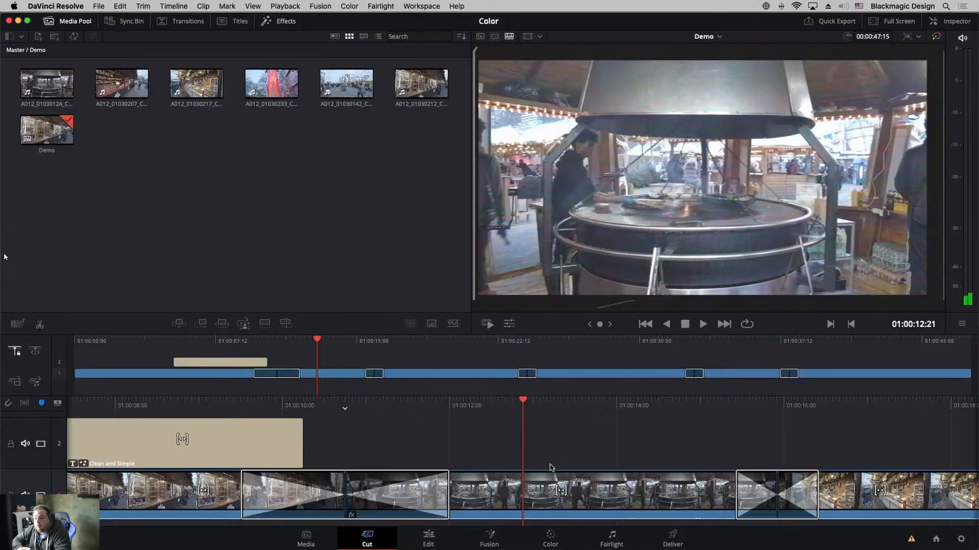
pyautogui.click(549, 541)
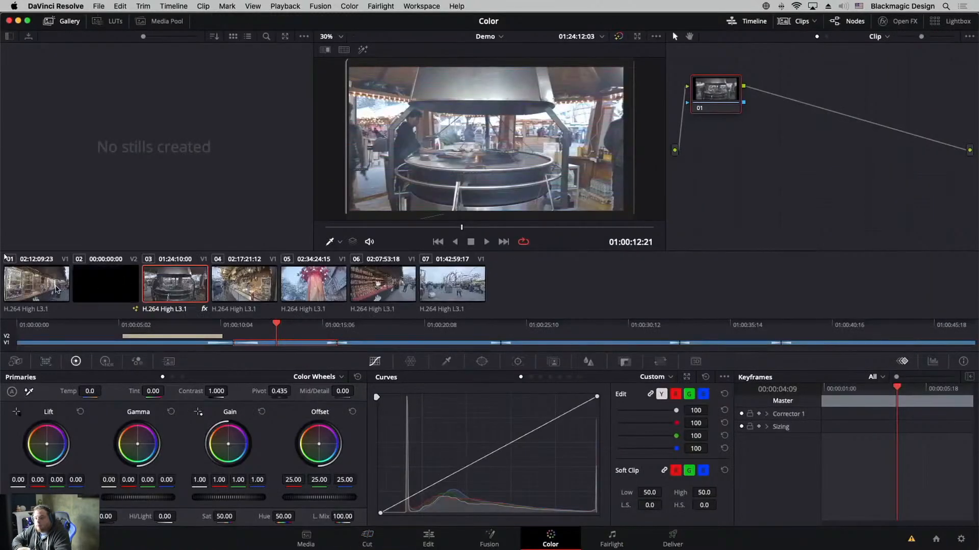
pyautogui.click(45, 285)
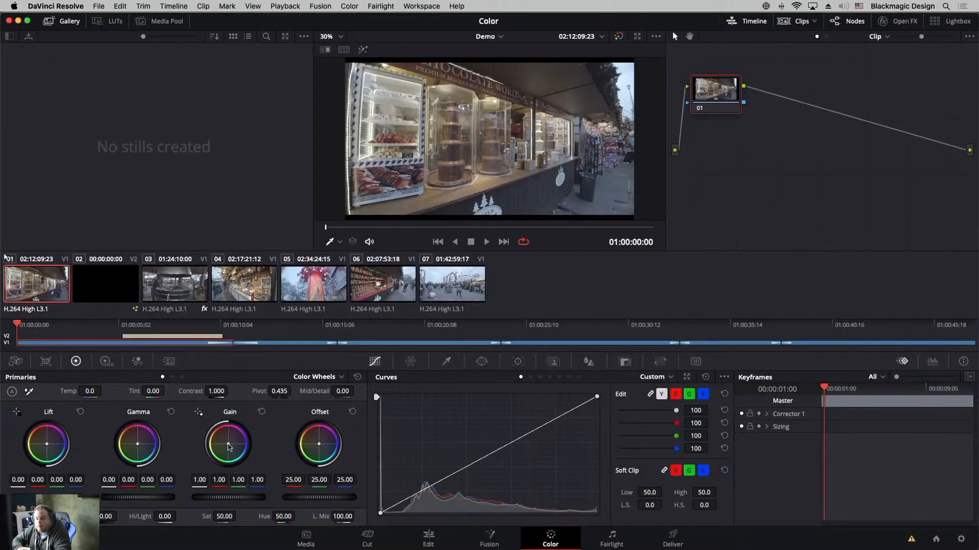
pyautogui.moveTo(223, 437); pyautogui.dragTo(224, 438)
pyautogui.press('Down')
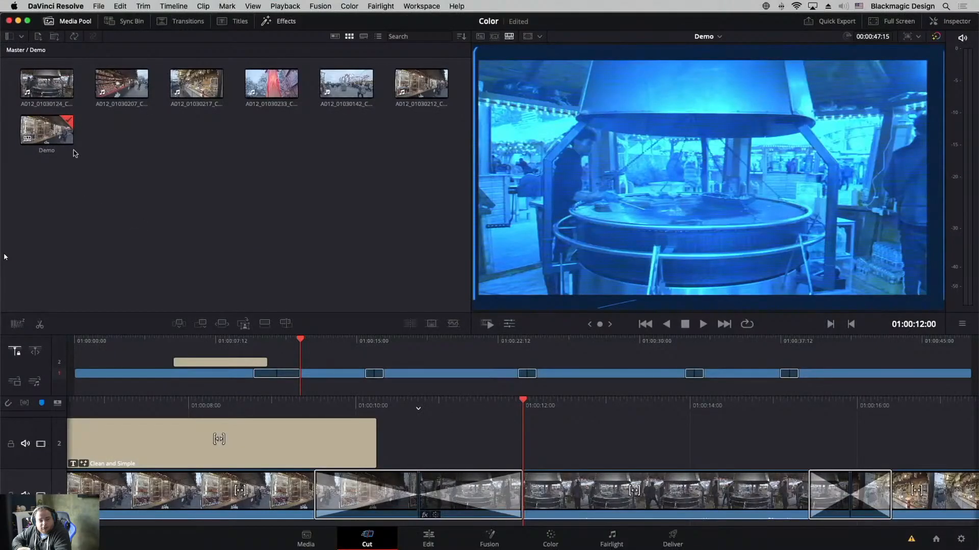
# Export the graded timeline to the desktop as the DaVinci Resolve timeline file New Color.drt.
pyautogui.click(98, 5)
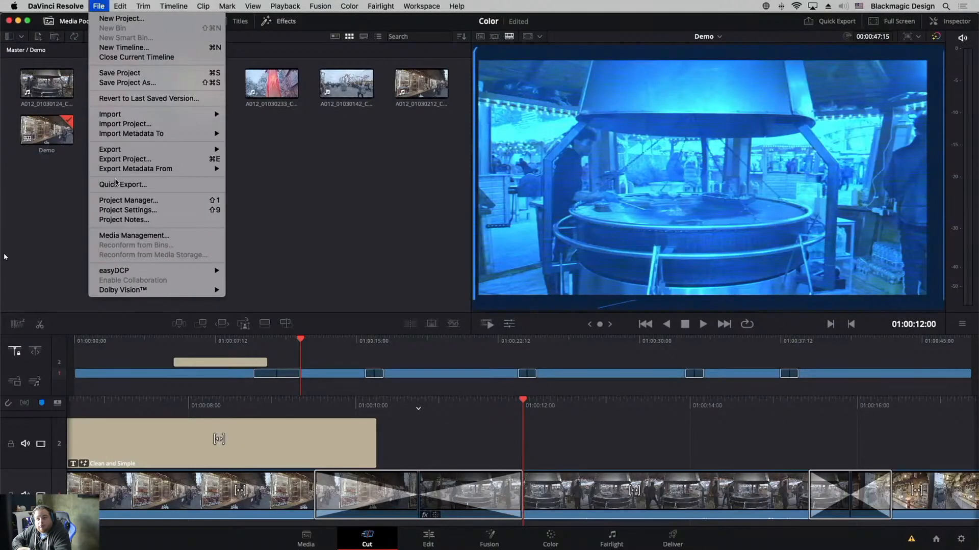
pyautogui.moveTo(122, 150)
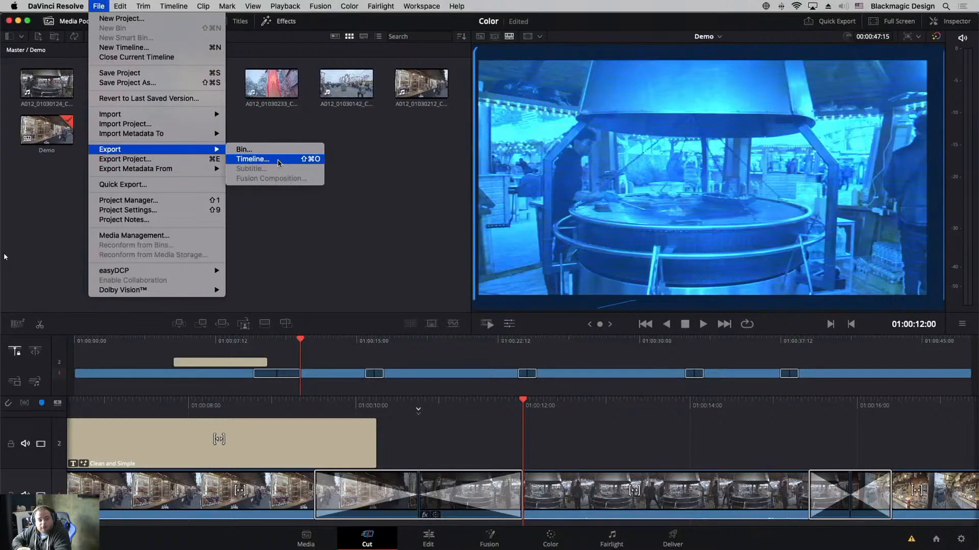
pyautogui.click(278, 160)
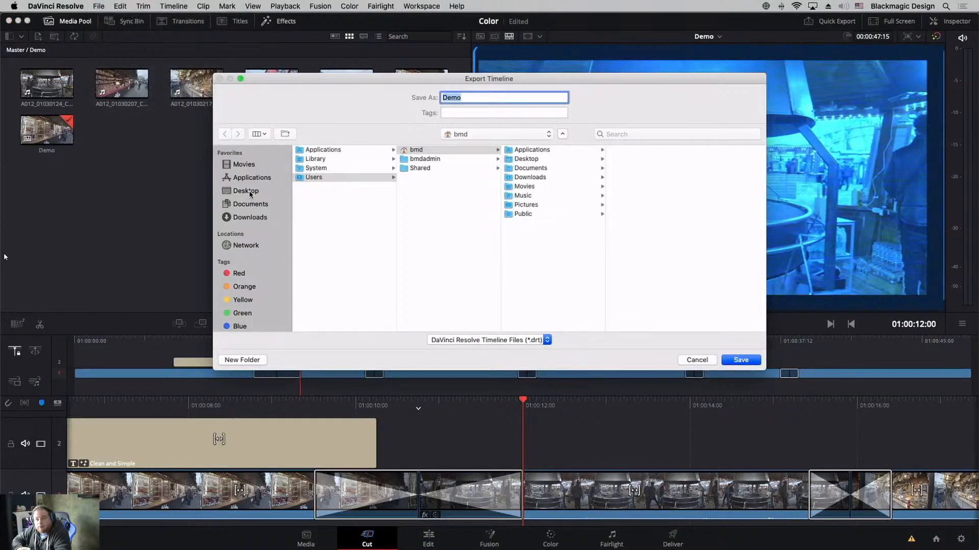
pyautogui.click(250, 190)
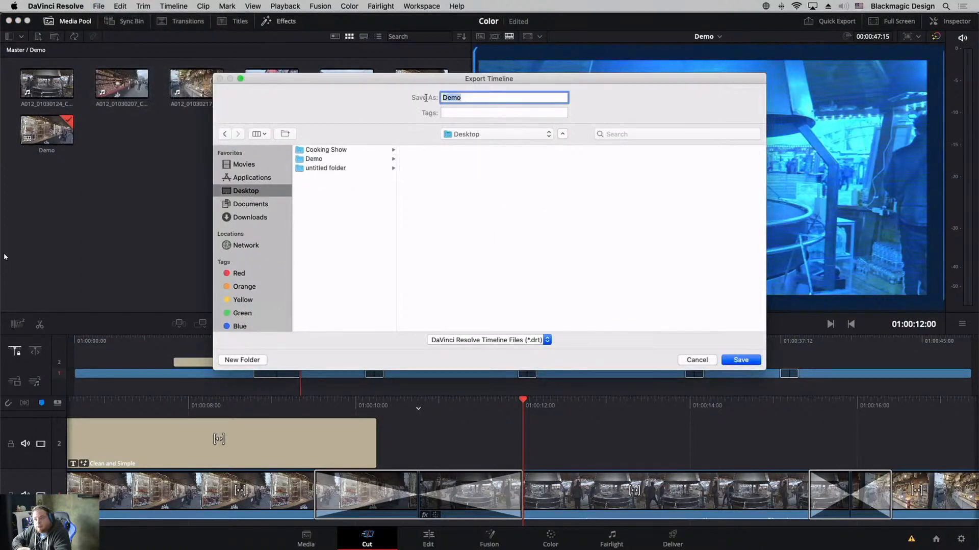
pyautogui.write('N')
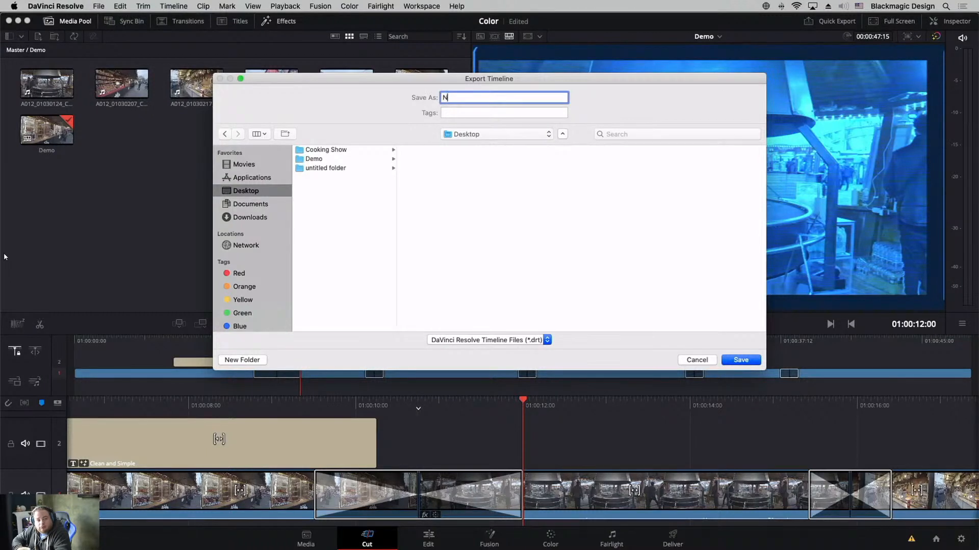
pyautogui.write('ew Cool')
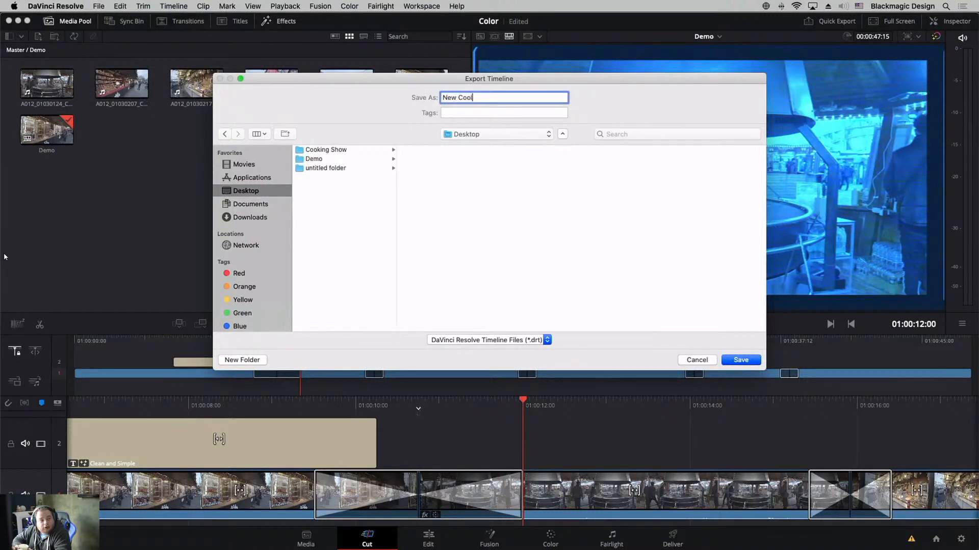
pyautogui.write('r')
pyautogui.press('Return')
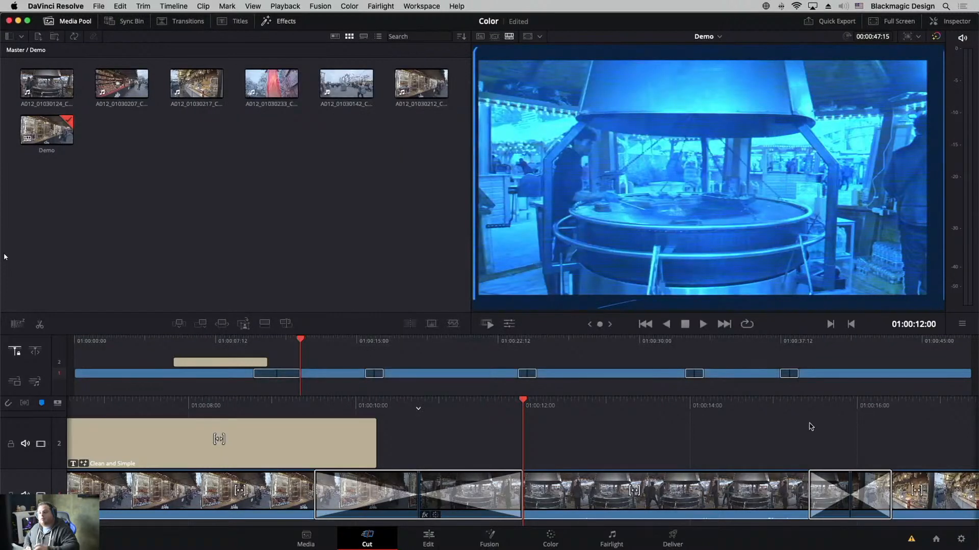
# Open the Demo project and import the graded timeline New Color.drt from the desktop into the Master bin.
pyautogui.click(938, 541)
pyautogui.doubleClick(400, 181)
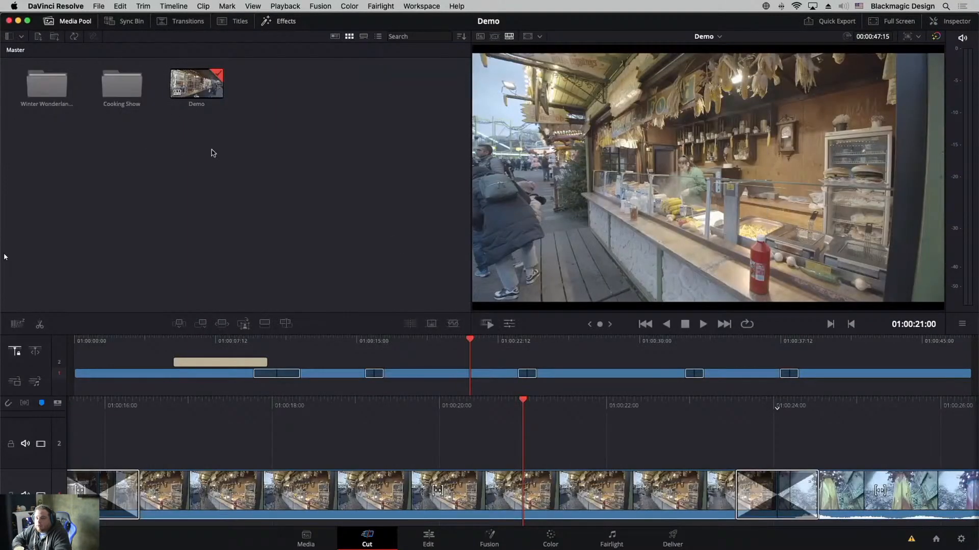
pyautogui.click(99, 6)
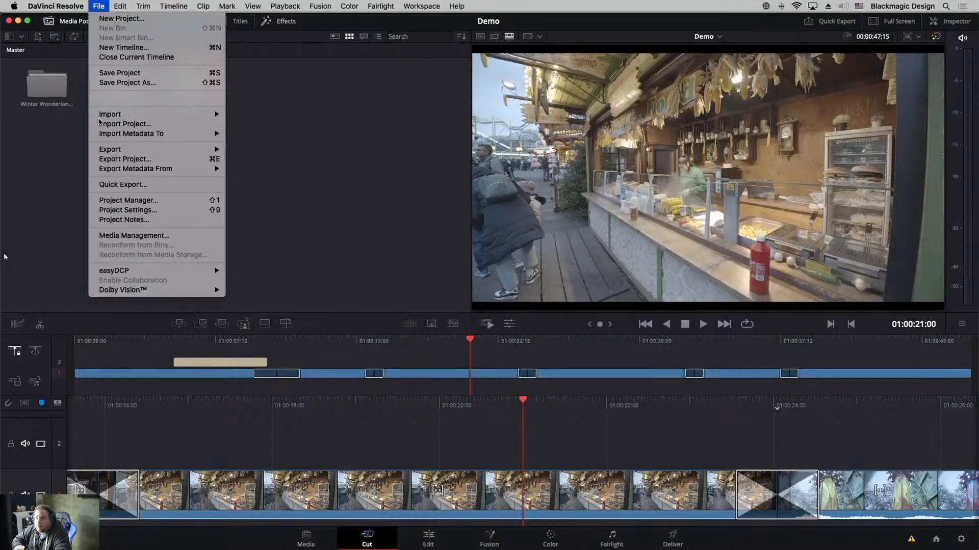
pyautogui.moveTo(143, 116)
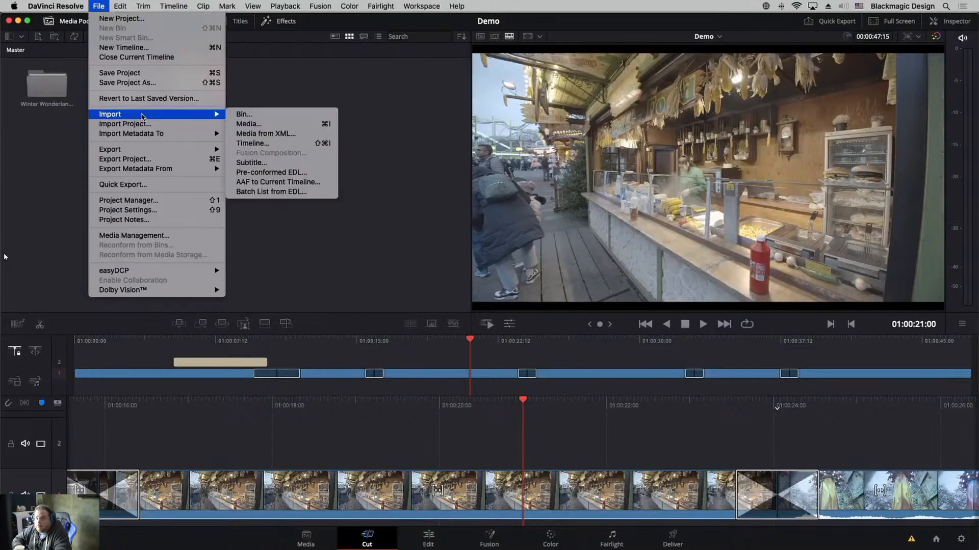
pyautogui.click(246, 125)
pyautogui.click(225, 171)
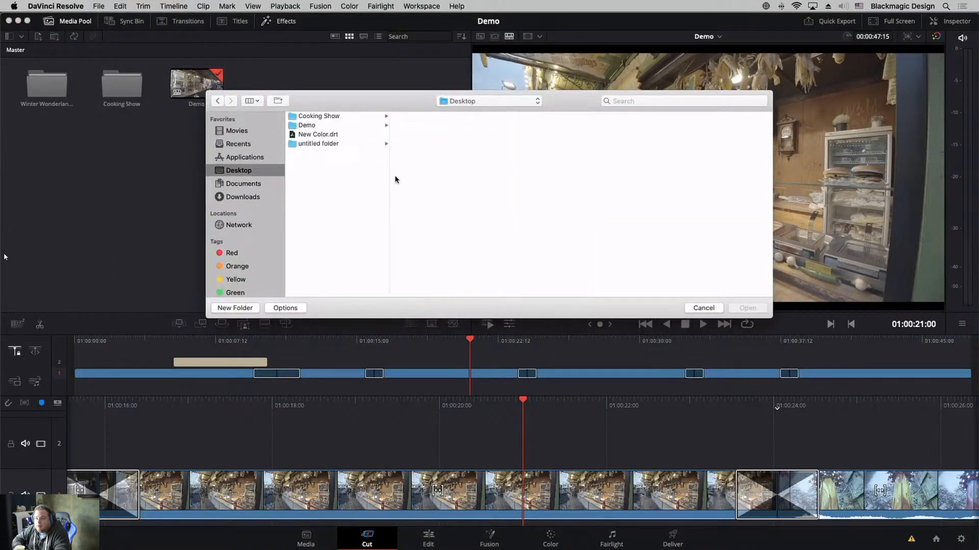
pyautogui.click(311, 135)
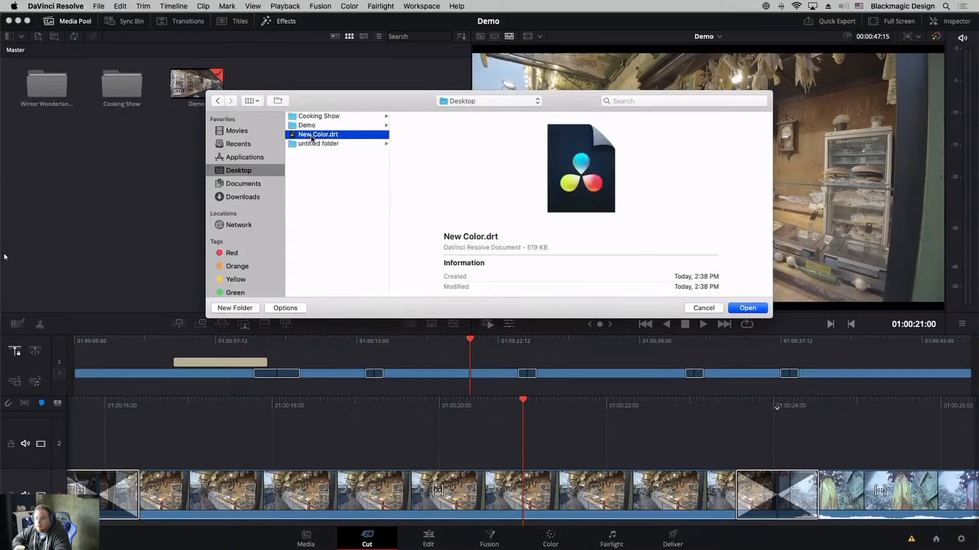
pyautogui.click(745, 309)
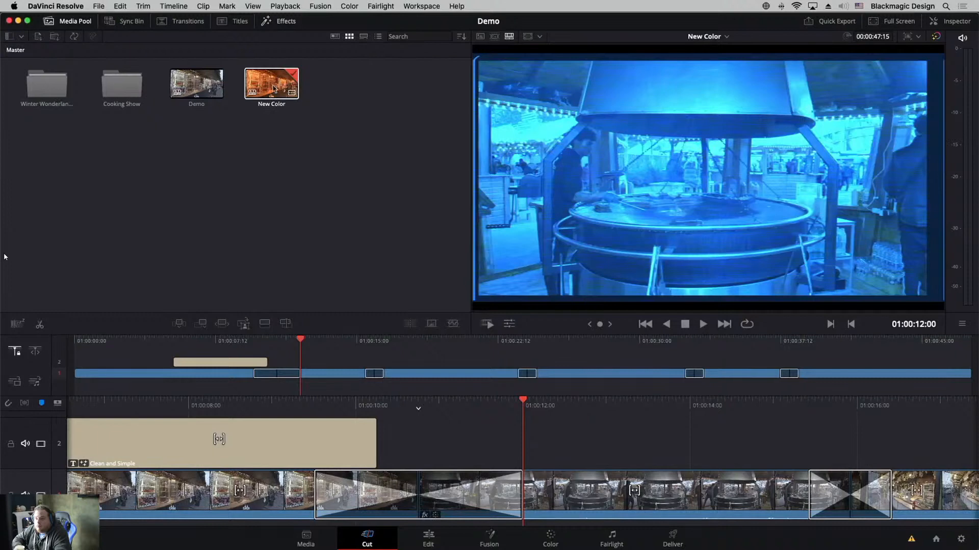
# Play the New Color timeline full screen from 01:00:04:15 through the title, and reopen the Demo timeline.
pyautogui.moveTo(170, 343)
pyautogui.mouseDown()
pyautogui.moveTo(157, 342)
pyautogui.moveTo(243, 343)
pyautogui.moveTo(159, 341)
pyautogui.mouseUp()
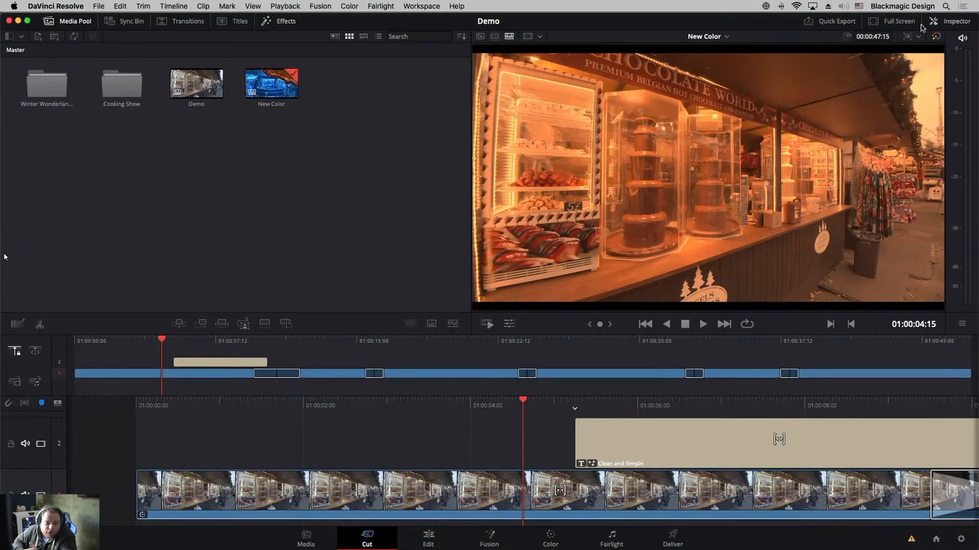
pyautogui.click(901, 23)
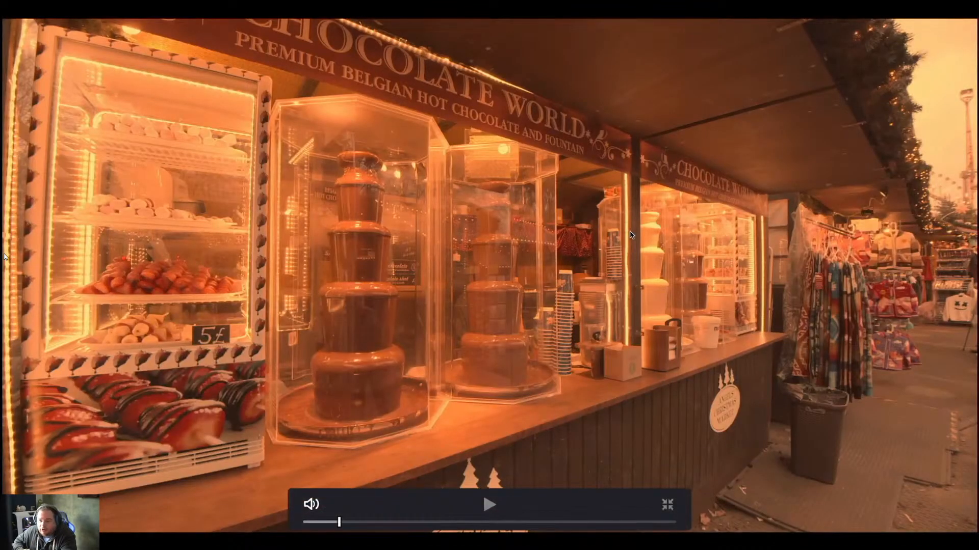
pyautogui.press('space')
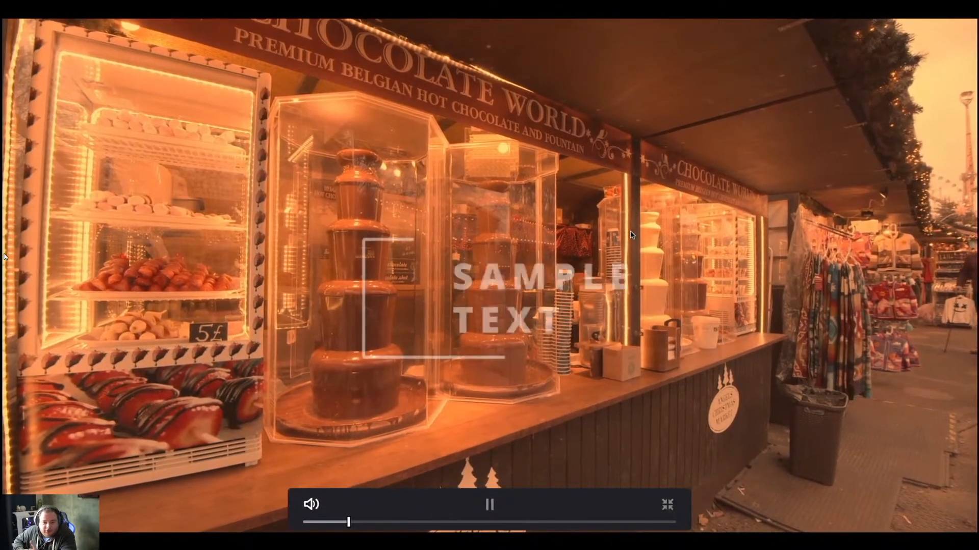
pyautogui.press('space')
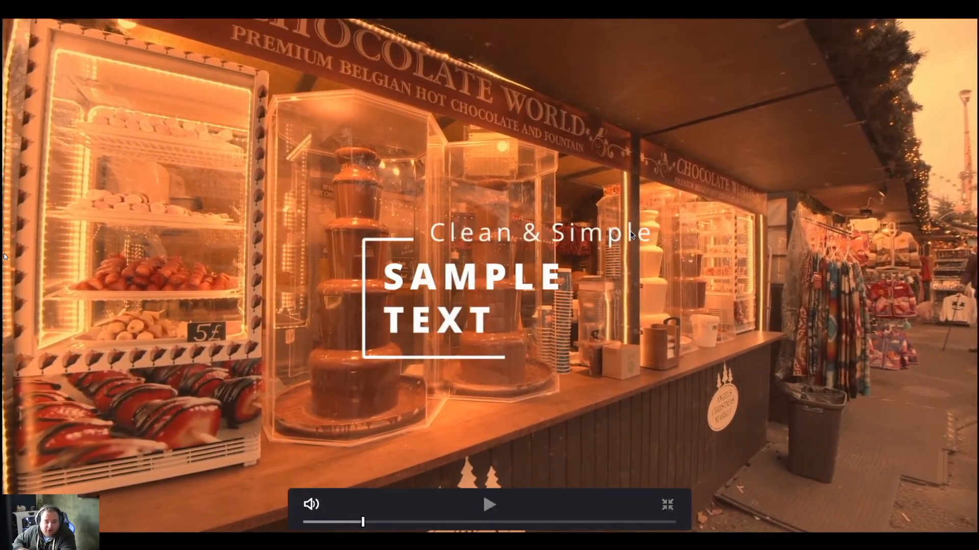
pyautogui.press('Escape')
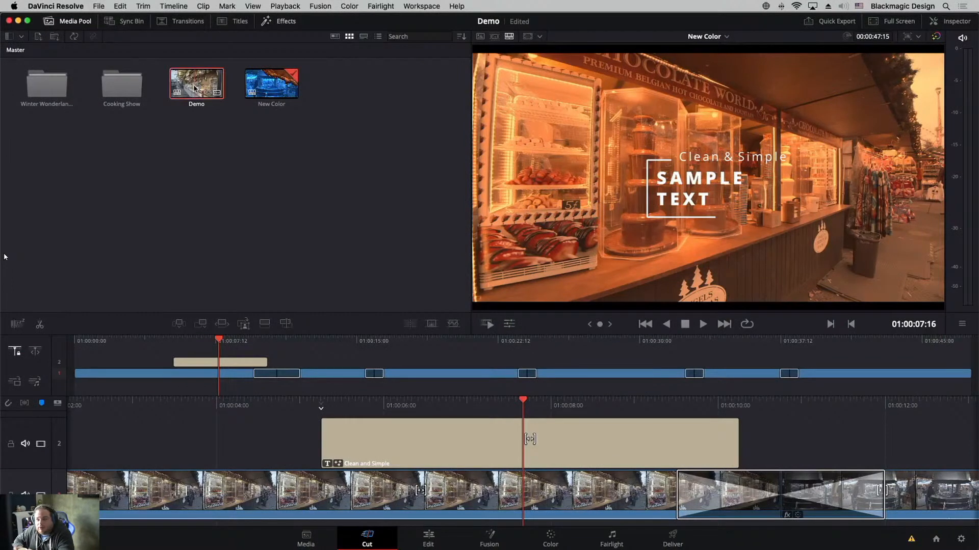
pyautogui.click(194, 84)
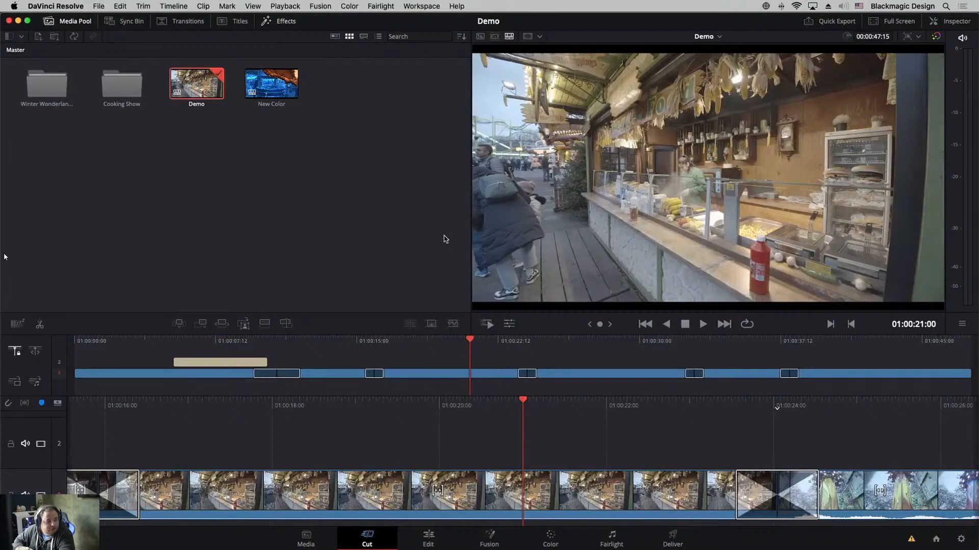
# Overlay the 9:16 social media safe area guide on the viewer and hide the guides again.
pyautogui.click(529, 37)
pyautogui.click(529, 39)
pyautogui.click(540, 36)
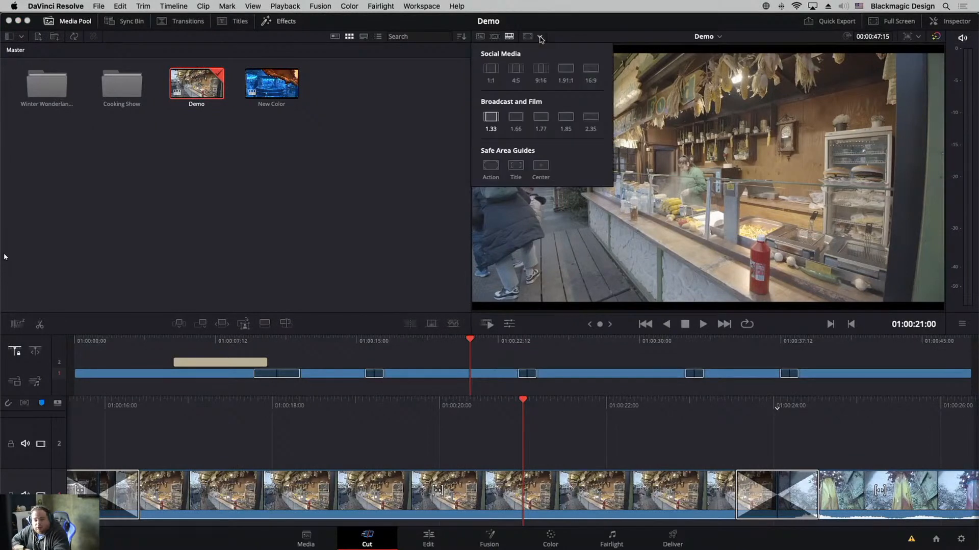
pyautogui.click(541, 68)
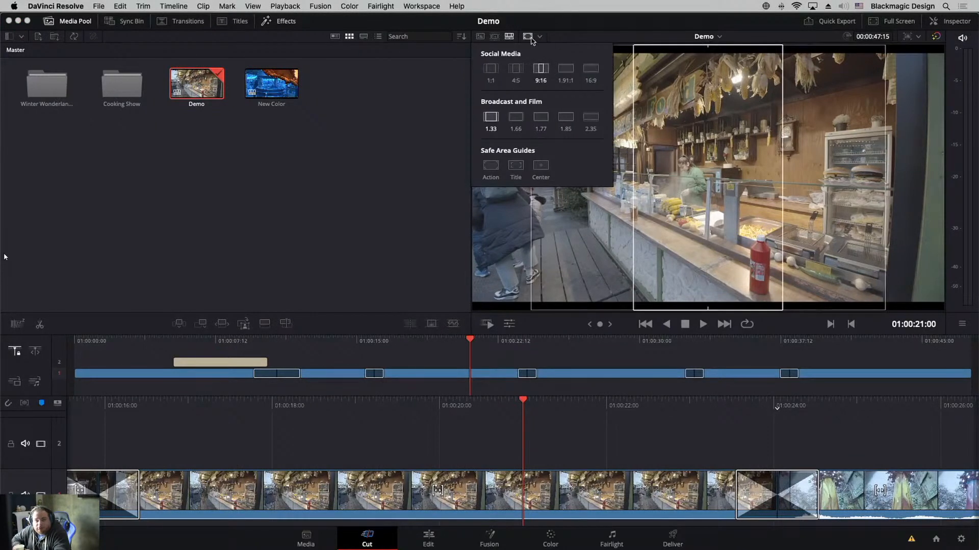
pyautogui.click(528, 38)
pyautogui.click(528, 38)
pyautogui.click(527, 40)
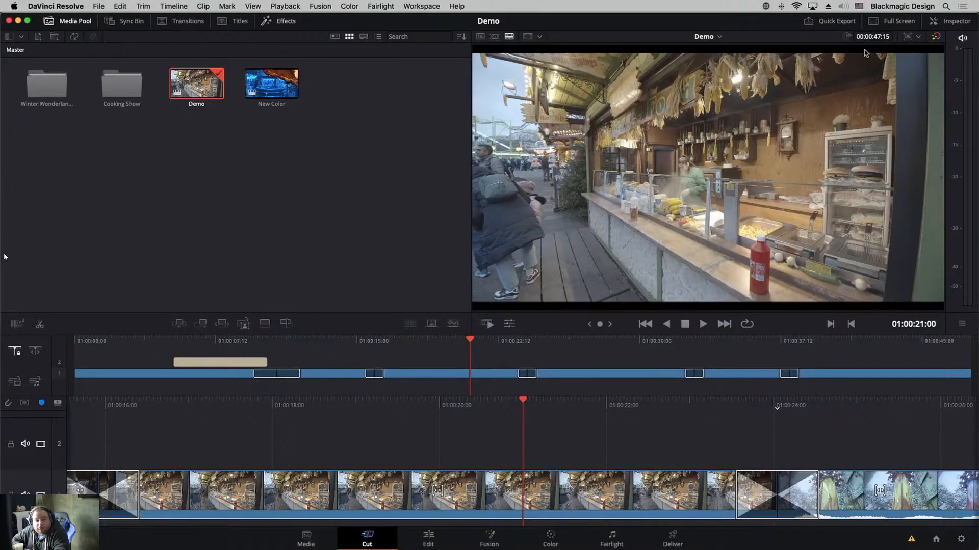
# Open the Quick Export options for the Demo timeline.
pyautogui.click(837, 22)
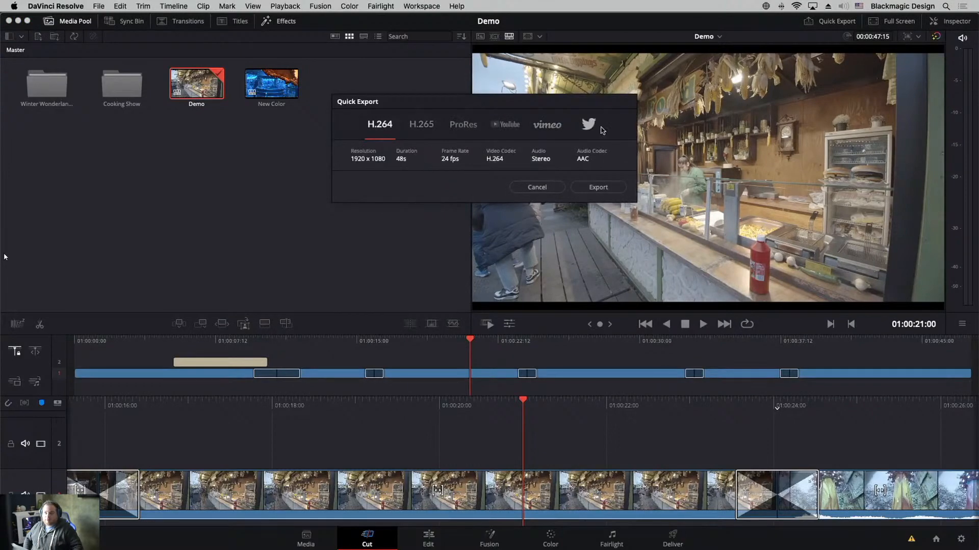
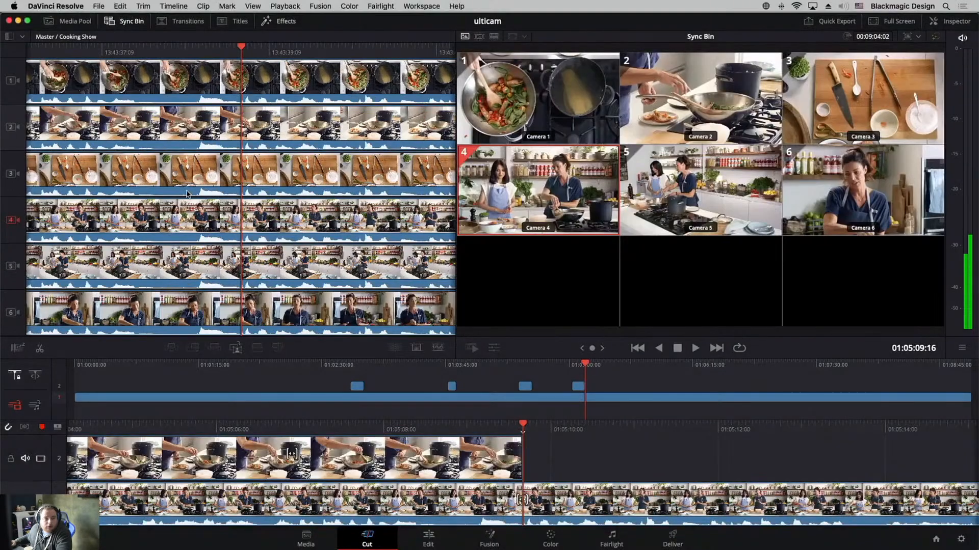
# Play the cooking show in the sync bin, return to 01:05:16:04 and preview the Camera 5 angle on its own.
pyautogui.press('space')
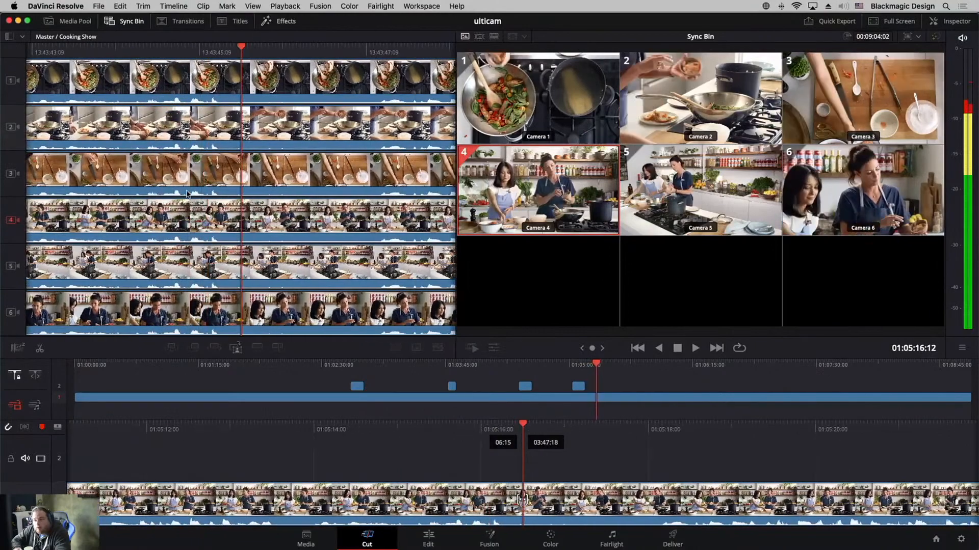
pyautogui.press('j')
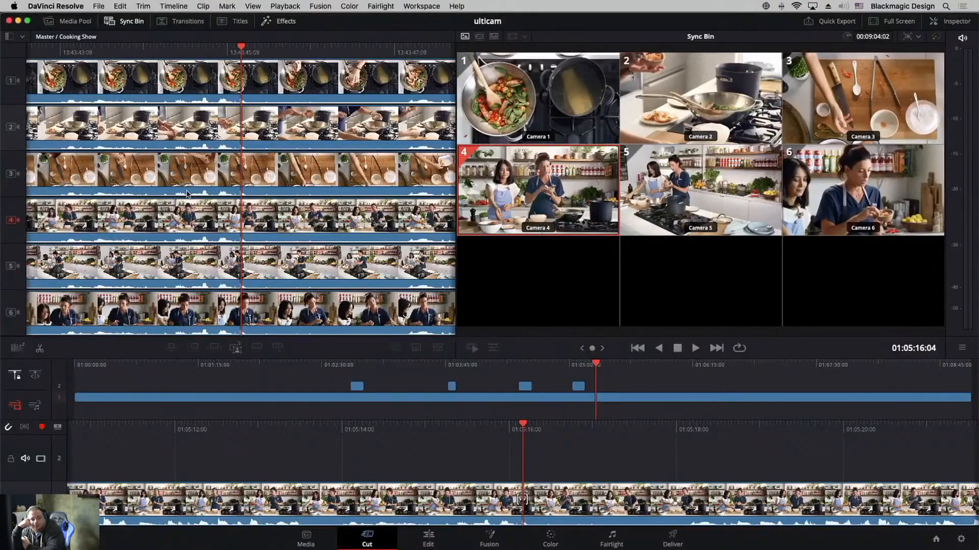
pyautogui.press('5')
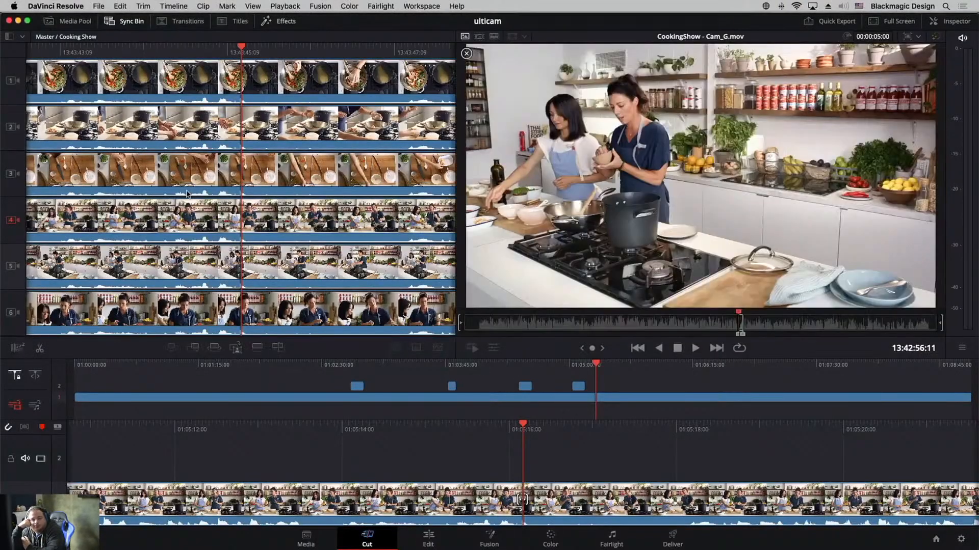
pyautogui.press('Escape')
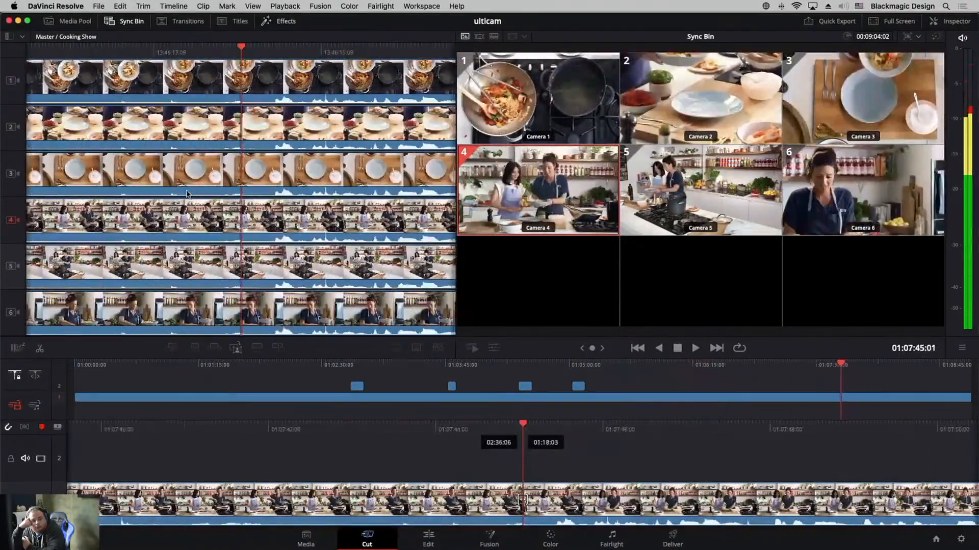
# Shuttle back to around 01:07:32:20 and lay a Camera 1 pan shot on track 2, ending at 01:07:44:14.
pyautogui.press('j')
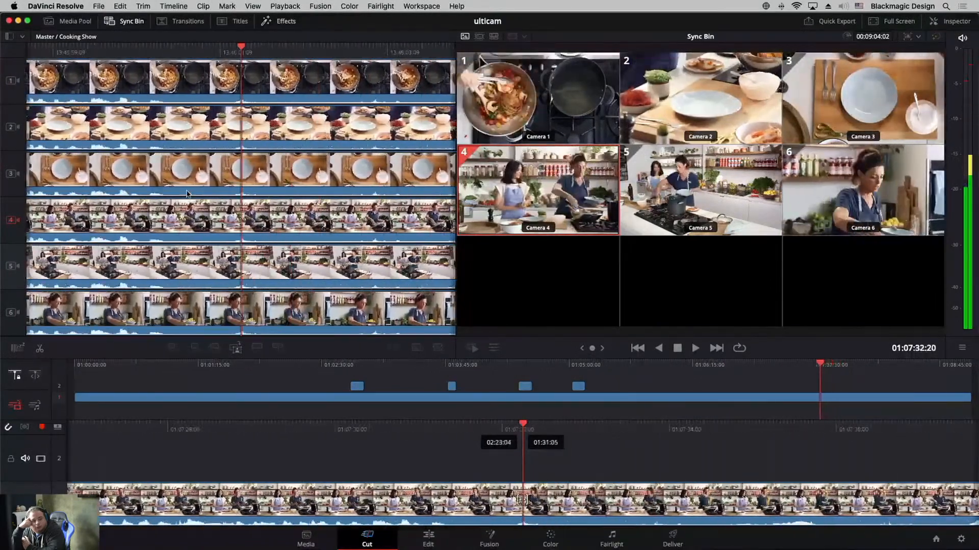
pyautogui.press('l')
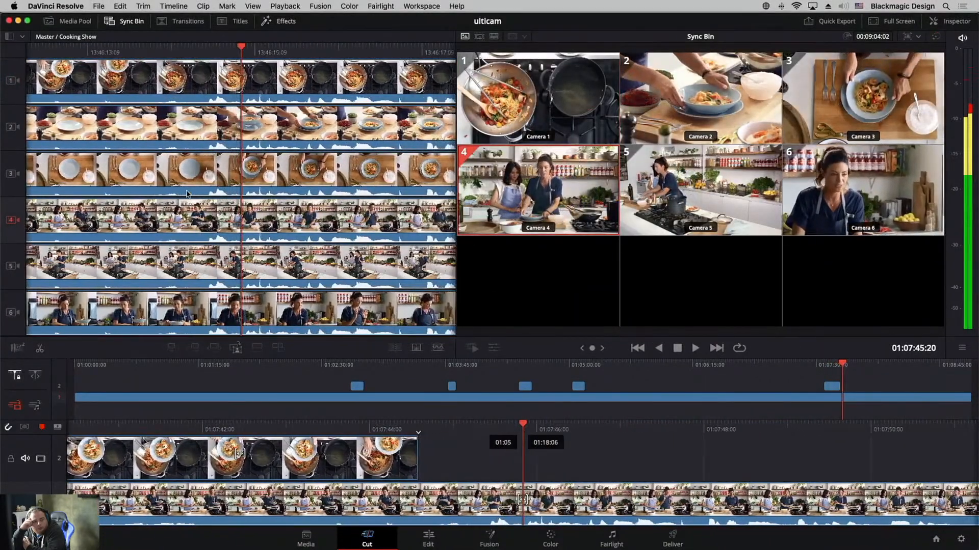
# Jog back to the Camera 1 shot's end at 01:07:44:14 and live overwrite track 2 with Camera 2 for about 7 seconds.
pyautogui.press('Left')
pyautogui.press('Left')
pyautogui.press('Left')
pyautogui.press('Left')
pyautogui.press('Left')
pyautogui.press('Left')
pyautogui.press('Left')
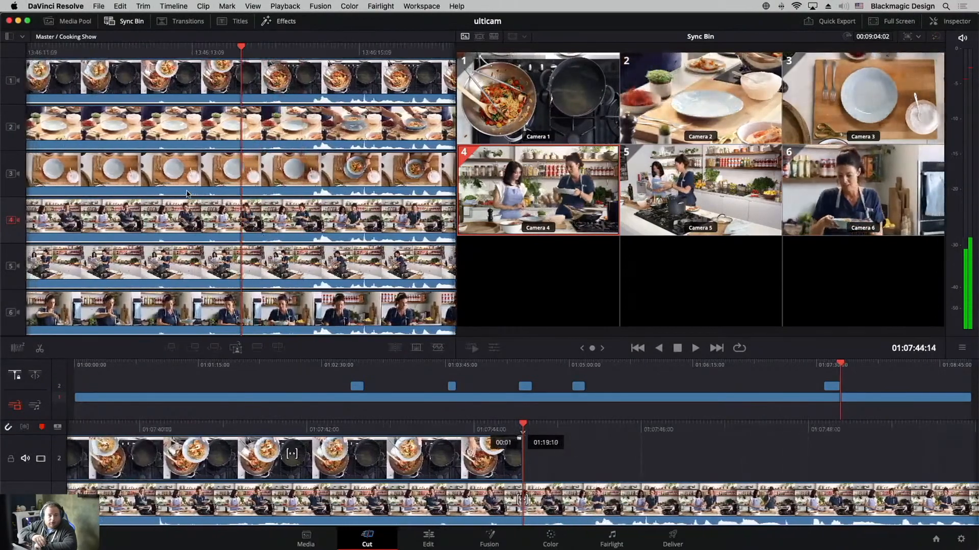
pyautogui.press('2')
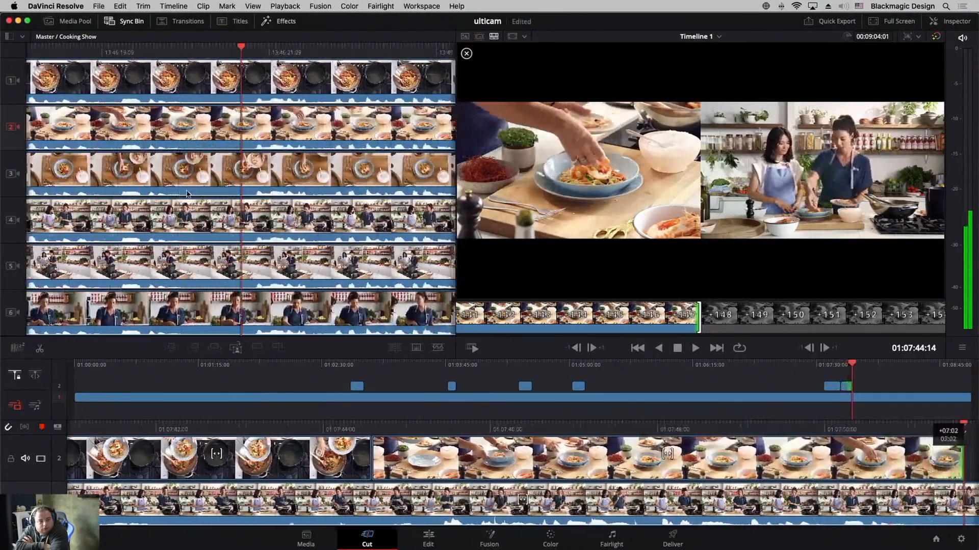
pyautogui.press('4')
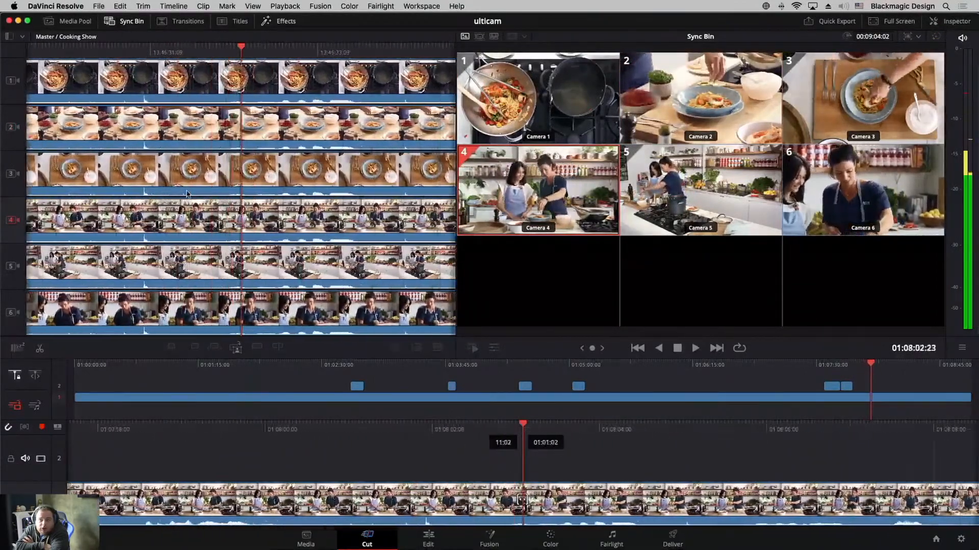
# Shuttle back to 01:08:00:01 and live overwrite track 2 with the Camera 3 plate shot for about 6.5 seconds.
pyautogui.press('j')
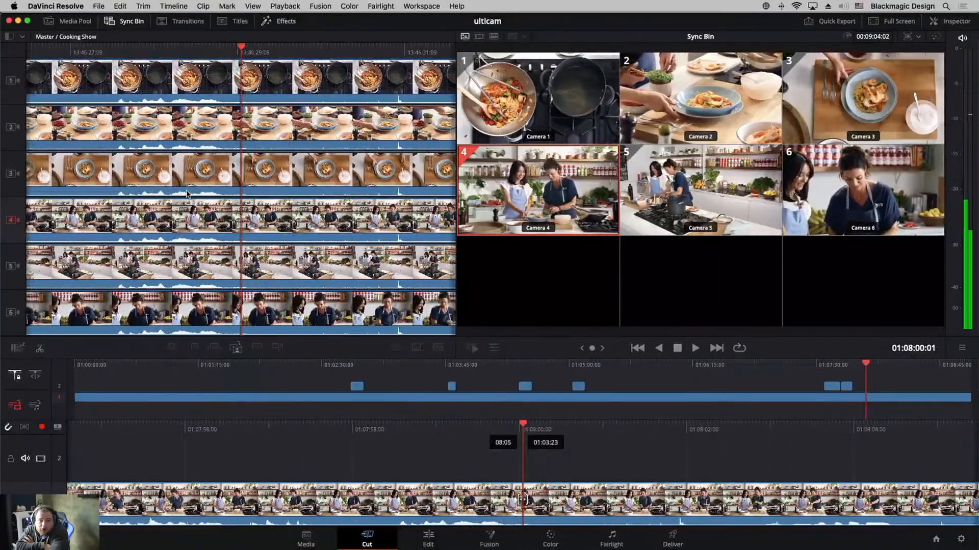
pyautogui.click(186, 194)
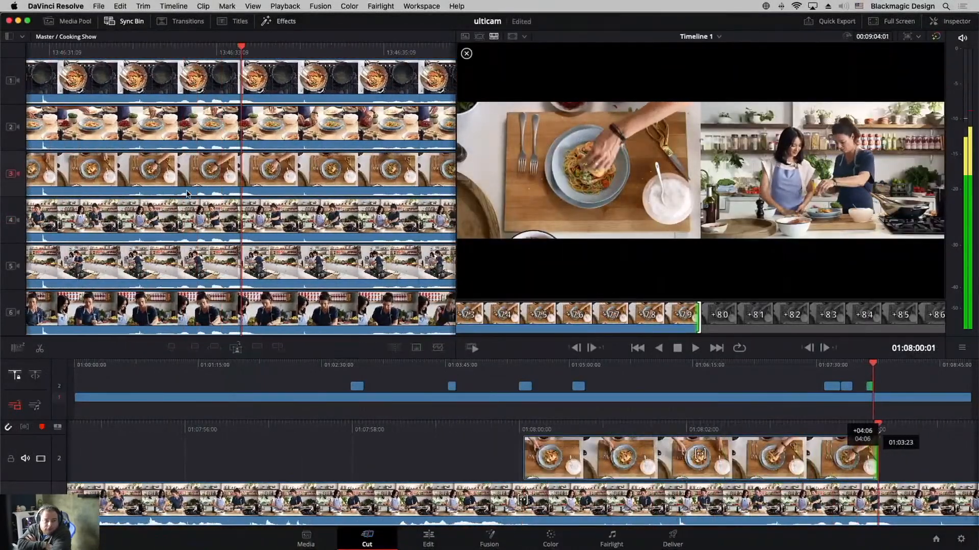
pyautogui.press('Escape')
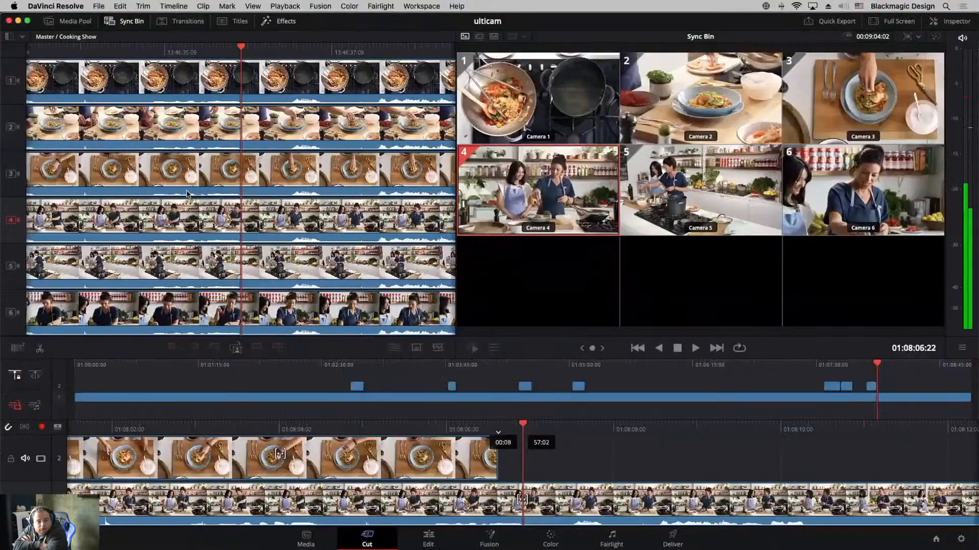
# Jog frame by frame to the end of the Camera 3 shot at 01:08:06:15.
pyautogui.press('Left')
pyautogui.press('Left')
pyautogui.press('Left')
pyautogui.press('Left')
pyautogui.press('Left')
pyautogui.press('Left')
pyautogui.press('Left')
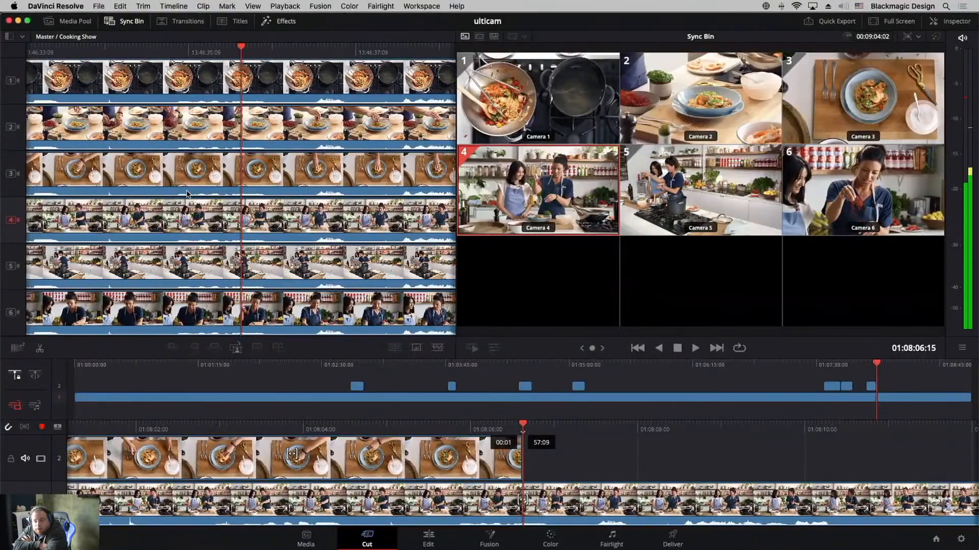
pyautogui.press('Right')
pyautogui.press('Right')
pyautogui.press('Right')
pyautogui.press('Right')
pyautogui.press('Right')
pyautogui.press('Right')
pyautogui.press('Right')
pyautogui.press('Right')
pyautogui.press('Right')
pyautogui.press('Right')
pyautogui.press('Right')
pyautogui.press('Right')
pyautogui.press('Right')
pyautogui.press('Right')
pyautogui.press('Right')
pyautogui.press('Right')
pyautogui.press('Right')
pyautogui.press('Right')
pyautogui.press('Right')
pyautogui.press('Right')
pyautogui.press('Left')
pyautogui.press('Left')
pyautogui.press('Left')
pyautogui.press('Left')
pyautogui.press('Left')
pyautogui.press('Left')
pyautogui.press('Left')
pyautogui.press('Left')
pyautogui.press('Left')
pyautogui.press('Left')
pyautogui.press('Left')
pyautogui.press('Left')
pyautogui.press('Left')
pyautogui.press('Left')
pyautogui.press('Left')
pyautogui.press('Left')
pyautogui.press('Left')
pyautogui.press('Left')
pyautogui.press('Left')
pyautogui.press('Left')
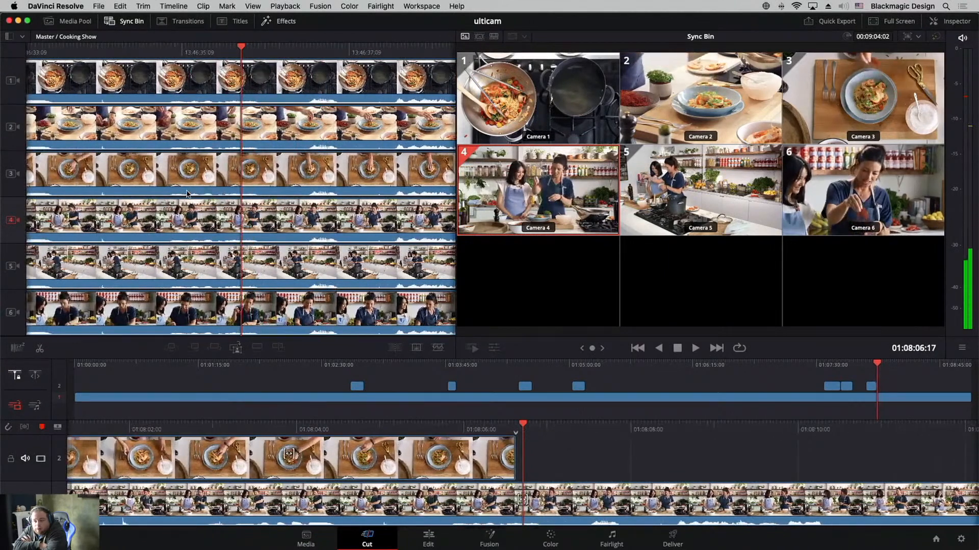
pyautogui.press('Right')
pyautogui.press('Right')
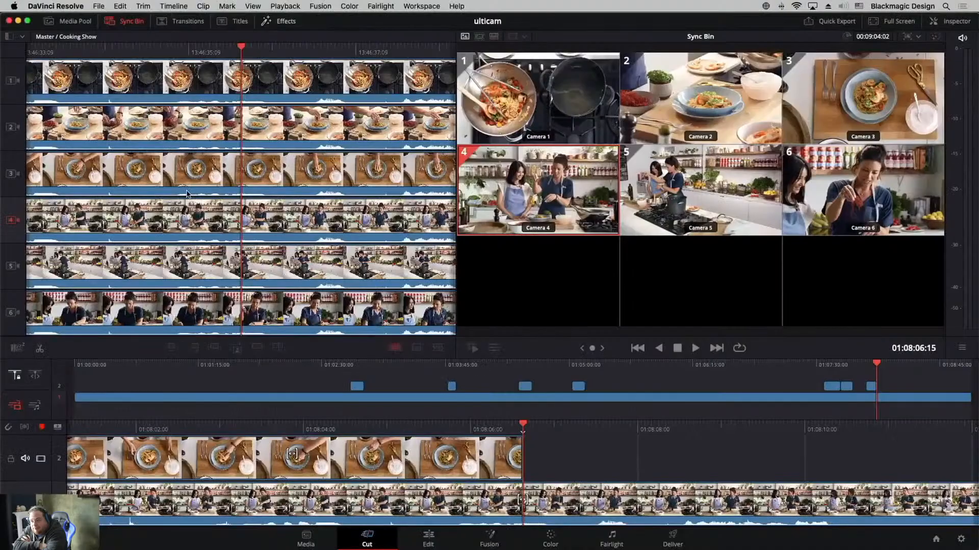
# Live overwrite track 2 from 01:08:06:15, cutting from Camera 1 to Camera 4 at about 01:08:14 and on to Camera 2.
pyautogui.press('1')
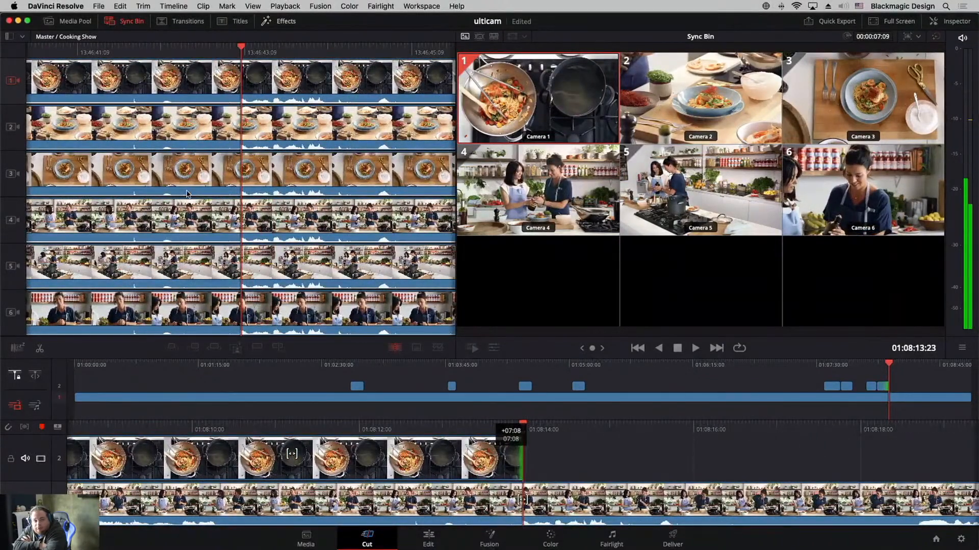
pyautogui.press('4')
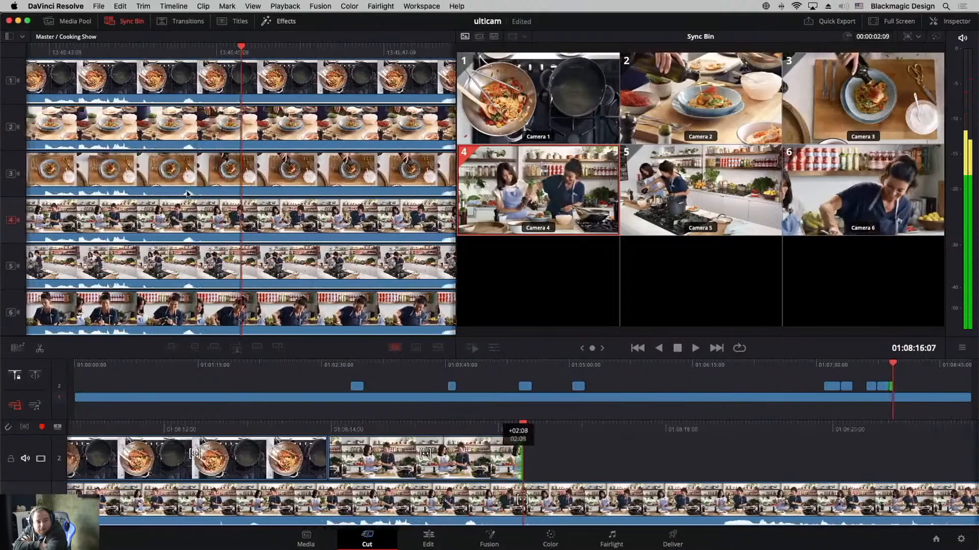
pyautogui.press('2')
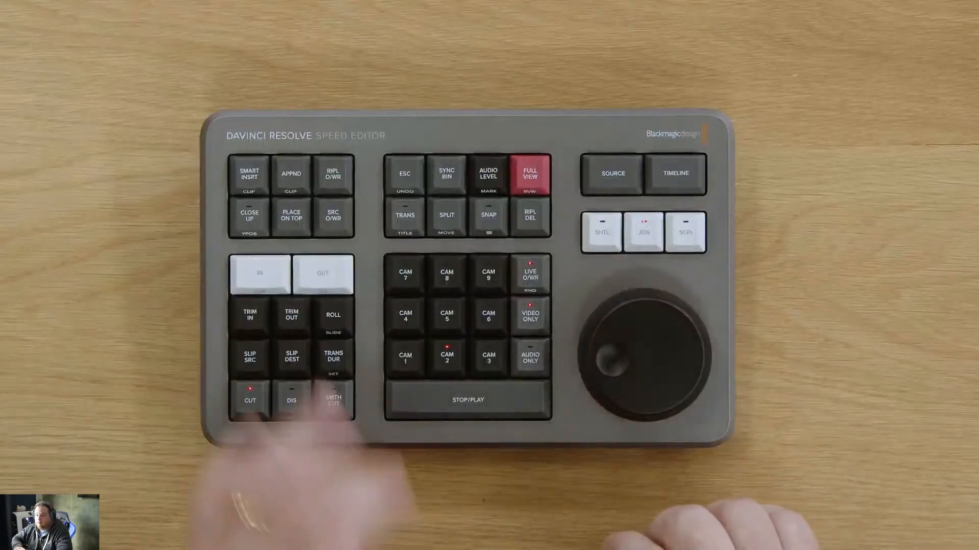
# Live overwrite track 2 with Camera 4 from 01:08:33:12 and Camera 6 from 01:08:39:00, followed by Cameras 1, 3 and 2.
pyautogui.moveTo(37, 347)
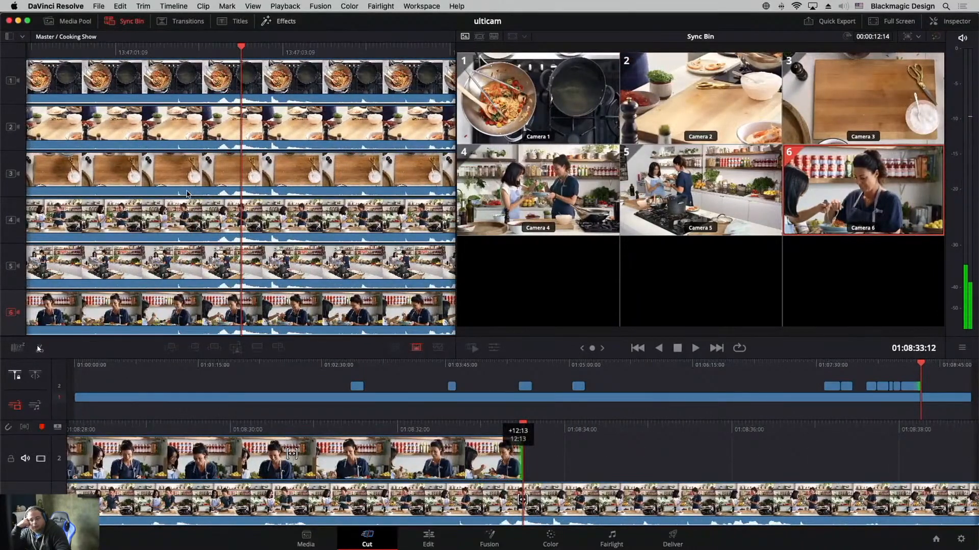
pyautogui.press('4')
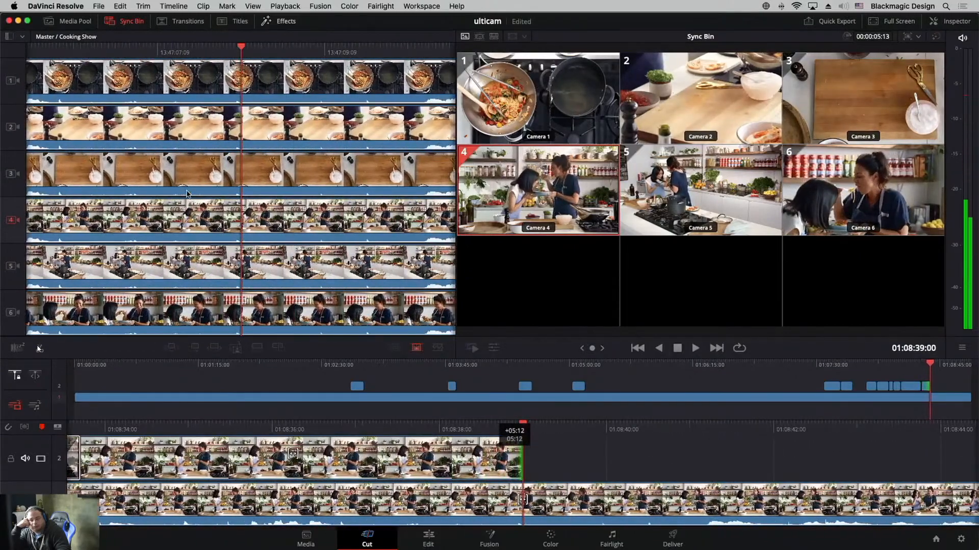
pyautogui.press('6')
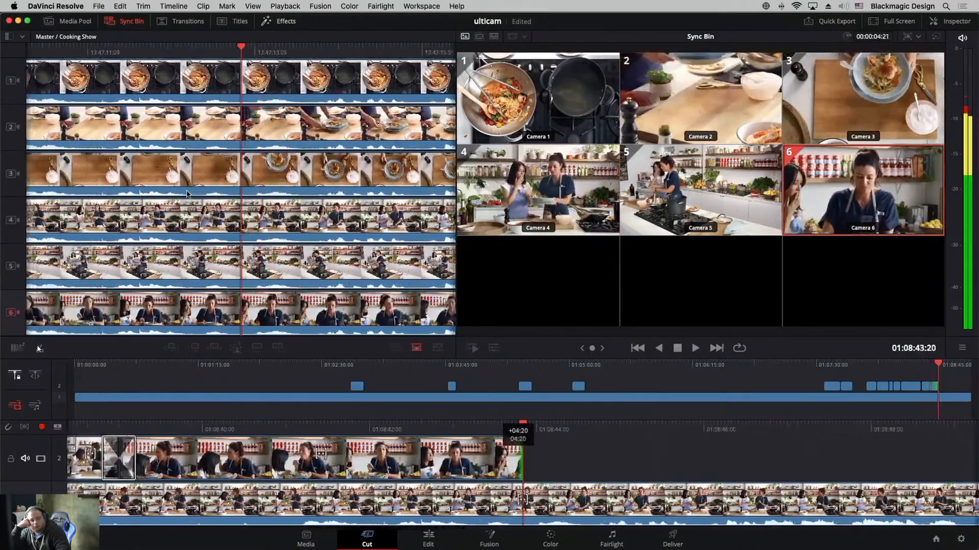
pyautogui.press('3')
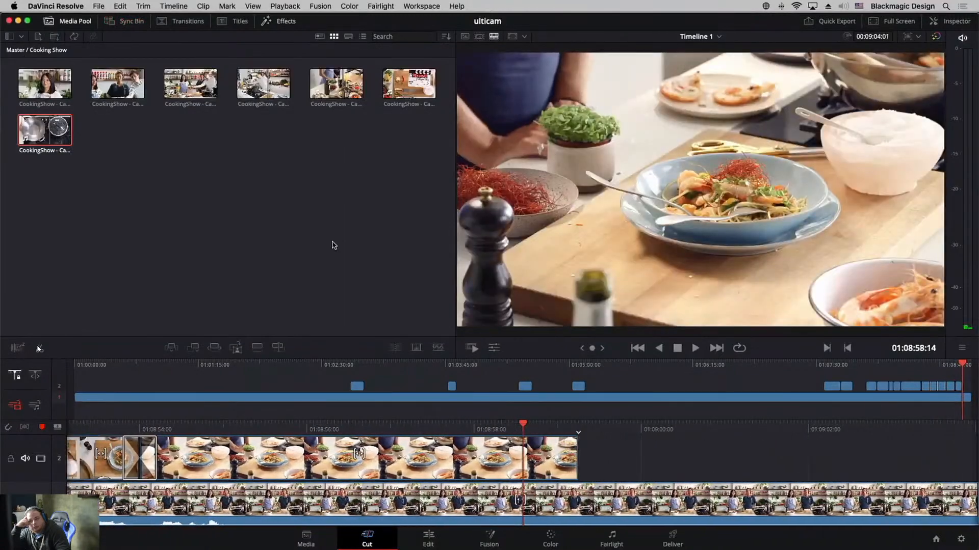
# Stop at the edit into the final Camera 2 plate shot near 01:08:54 and apply a transition chosen from the transition list.
pyautogui.press('k')
pyautogui.press('j')
pyautogui.press('l')
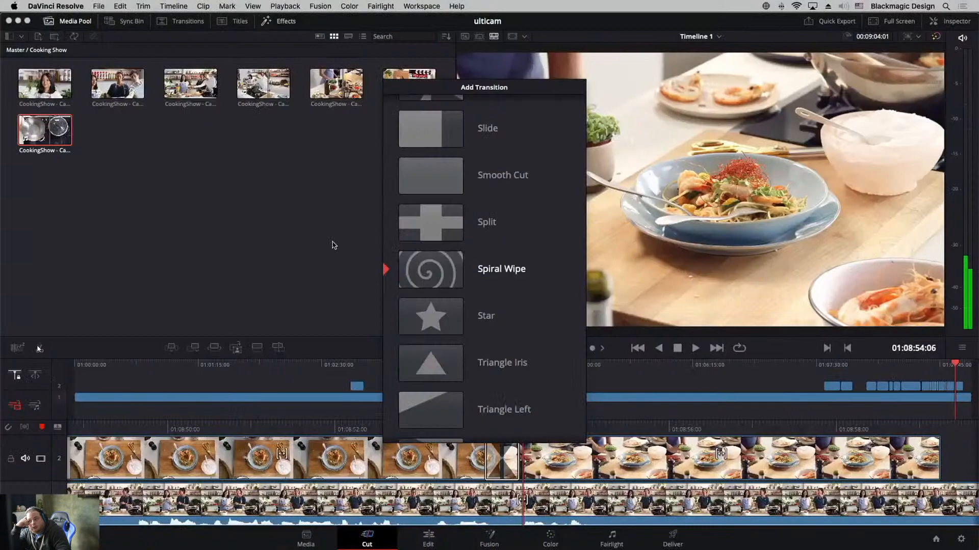
pyautogui.press('Up')
pyautogui.press('Up')
pyautogui.press('Up')
pyautogui.press('Up')
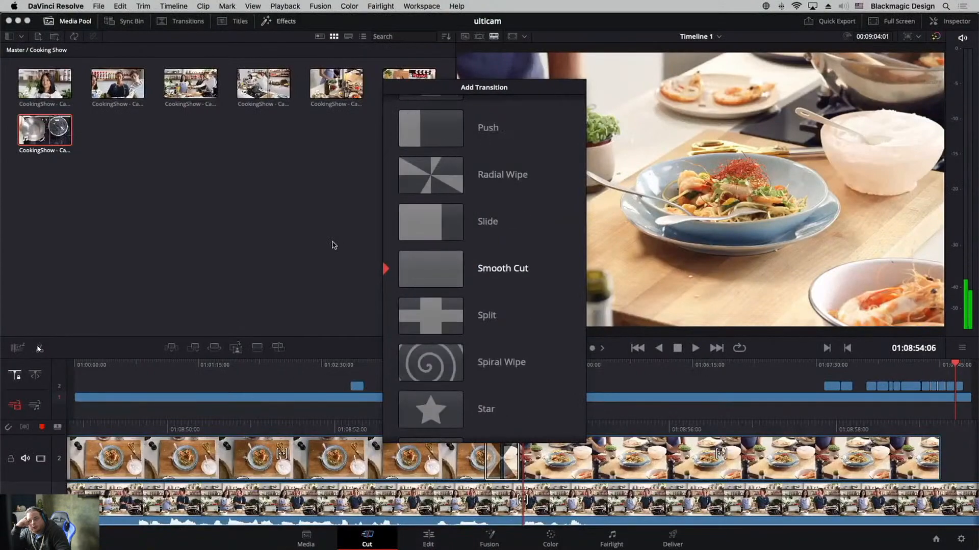
pyautogui.press('Return')
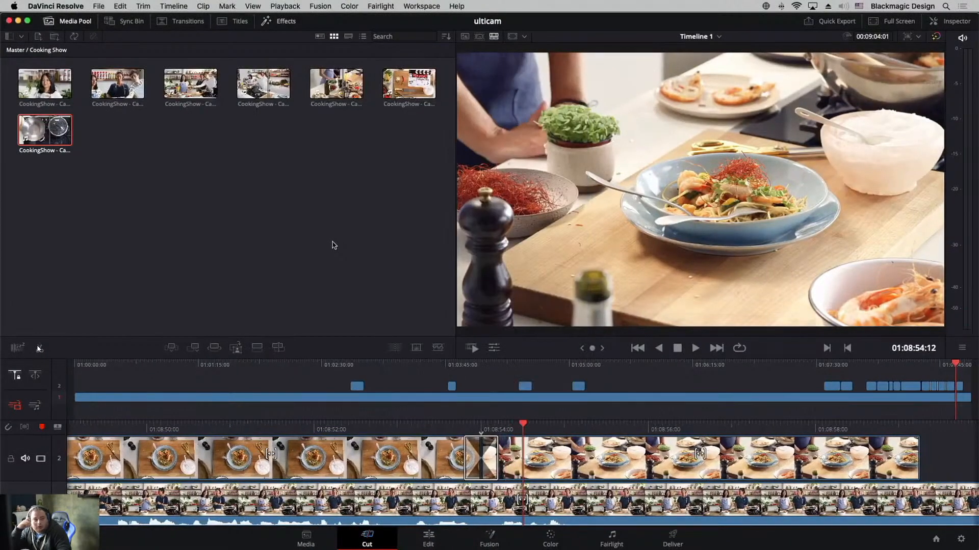
# Roll the edit between the Camera 1 pan shot and the Camera 3 plate shot later and earlier around 01:08:48.
pyautogui.press('j')
pyautogui.press('j')
pyautogui.press('j')
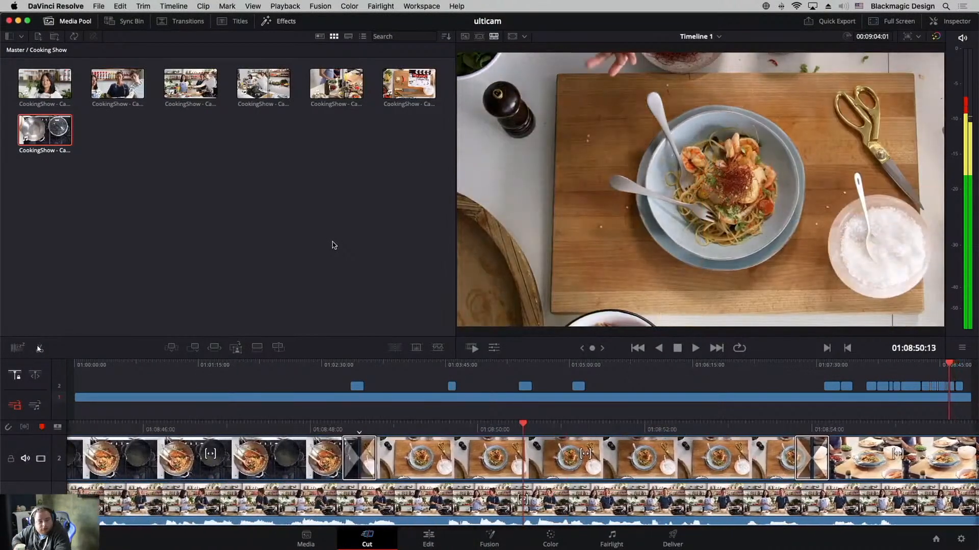
pyautogui.press('v')
pyautogui.press('.')
pyautogui.press('.')
pyautogui.press('.')
pyautogui.press('.')
pyautogui.press('.')
pyautogui.press('.')
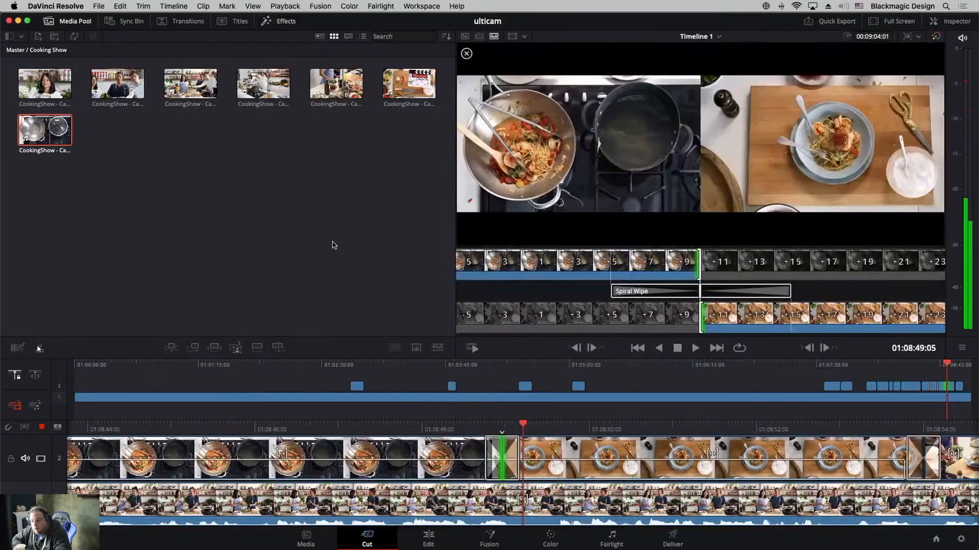
pyautogui.press(',')
pyautogui.press(',')
pyautogui.press(',')
pyautogui.press(',')
pyautogui.press(',')
pyautogui.press(',')
pyautogui.press('.')
pyautogui.press('.')
pyautogui.press('.')
pyautogui.press('.')
pyautogui.press('.')
pyautogui.press('.')
# Shuttle back to the rolled edit near 01:08:48 and play through its Spiral Wipe transition.
pyautogui.press('j')
pyautogui.press('j')
pyautogui.press('j')
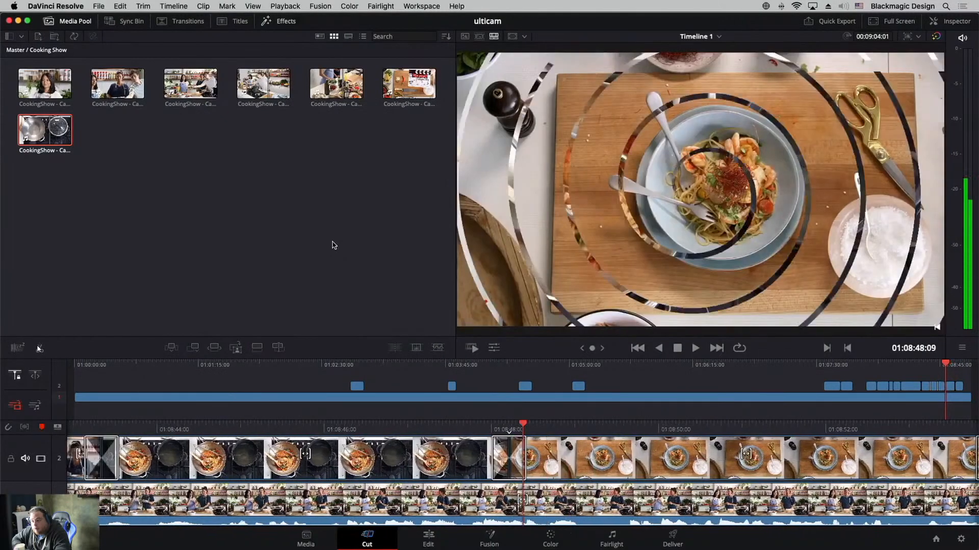
pyautogui.press('l')
pyautogui.press('l')
pyautogui.press('l')
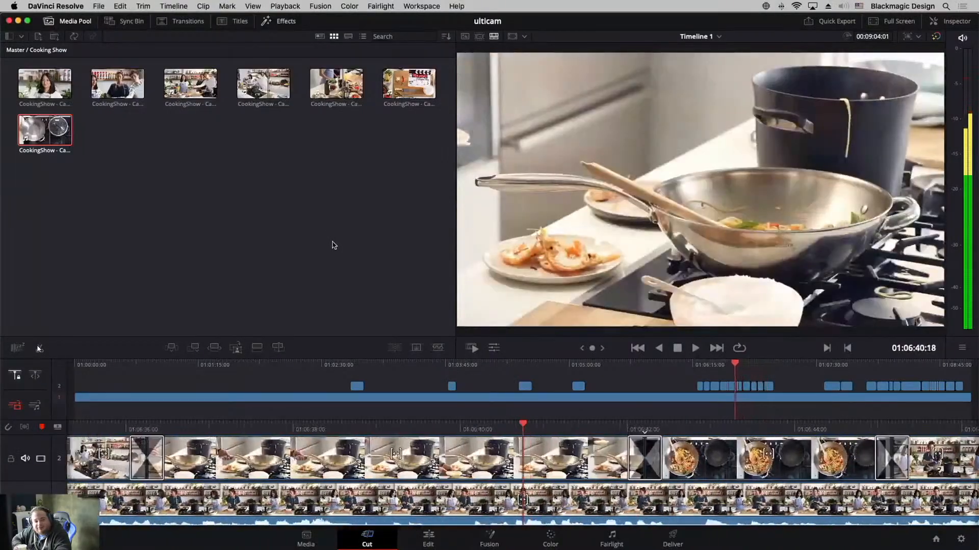
# Open the Cross Dissolve edit near 01:06:42 in the trim view and play the timeline onward through the following camera cuts.
pyautogui.press('t')
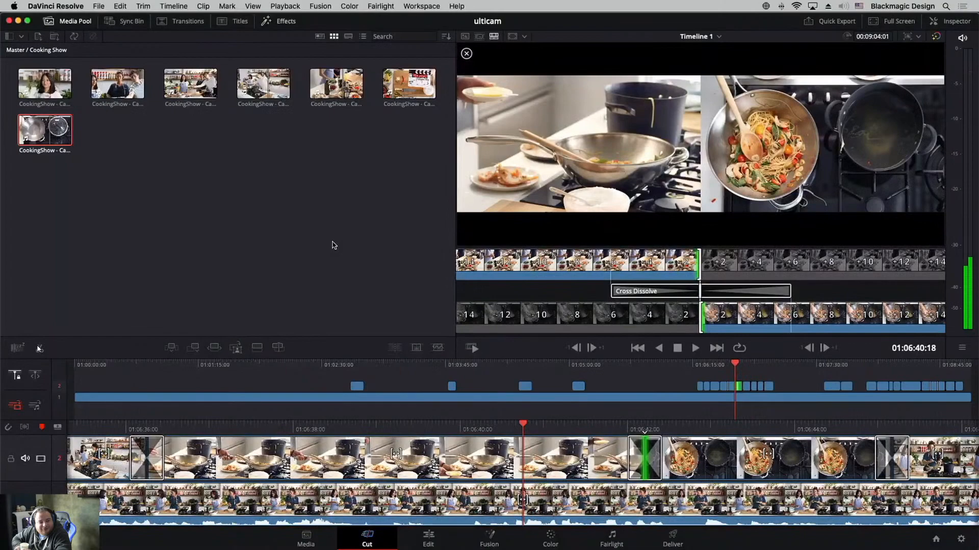
pyautogui.press('space')
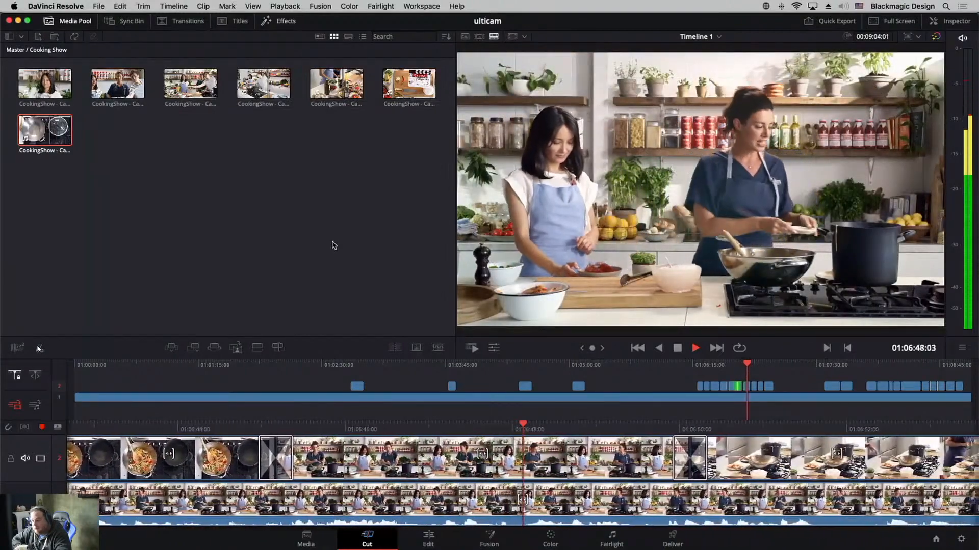
pyautogui.press('v')
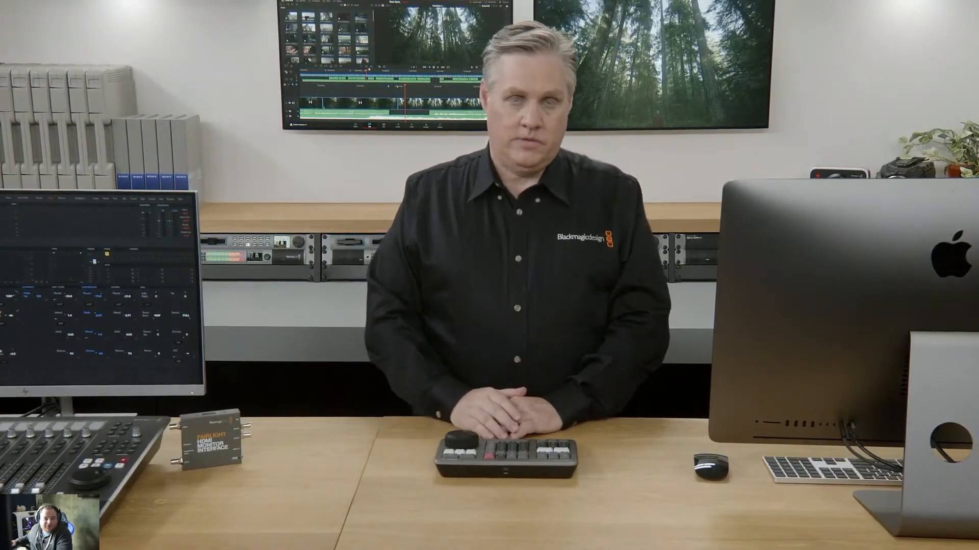
# Stack the JBR Camera 9, 10 and 11 clips on V9, V10 and V11 at the start of the My Sync timeline.
pyautogui.moveTo(29, 246)
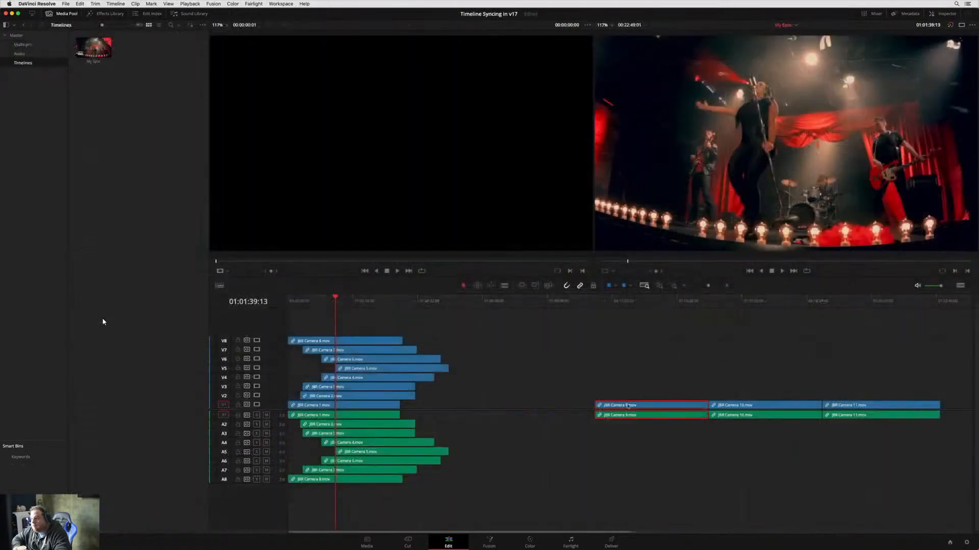
pyautogui.moveTo(778, 403); pyautogui.dragTo(443, 312)
pyautogui.moveTo(347, 313); pyautogui.dragTo(347, 313)
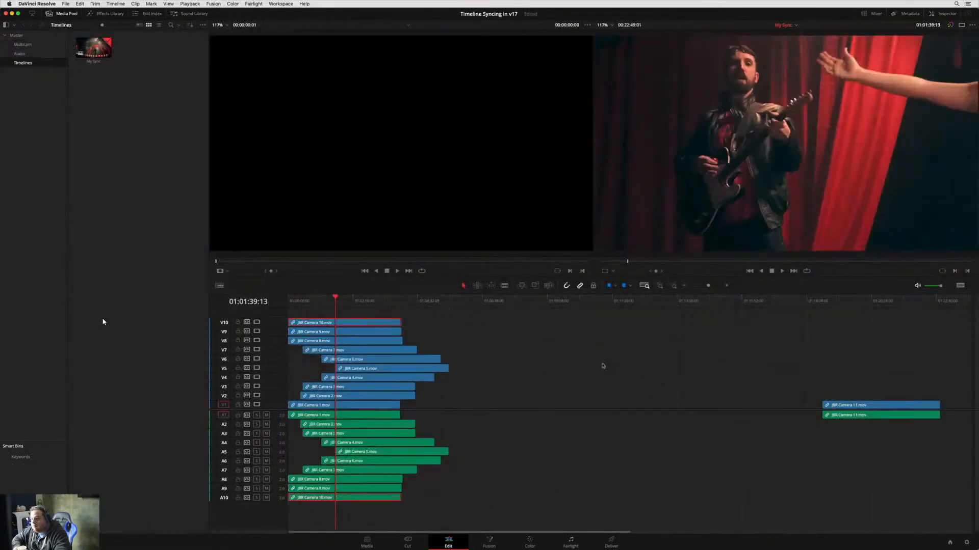
pyautogui.moveTo(864, 403); pyautogui.dragTo(333, 308)
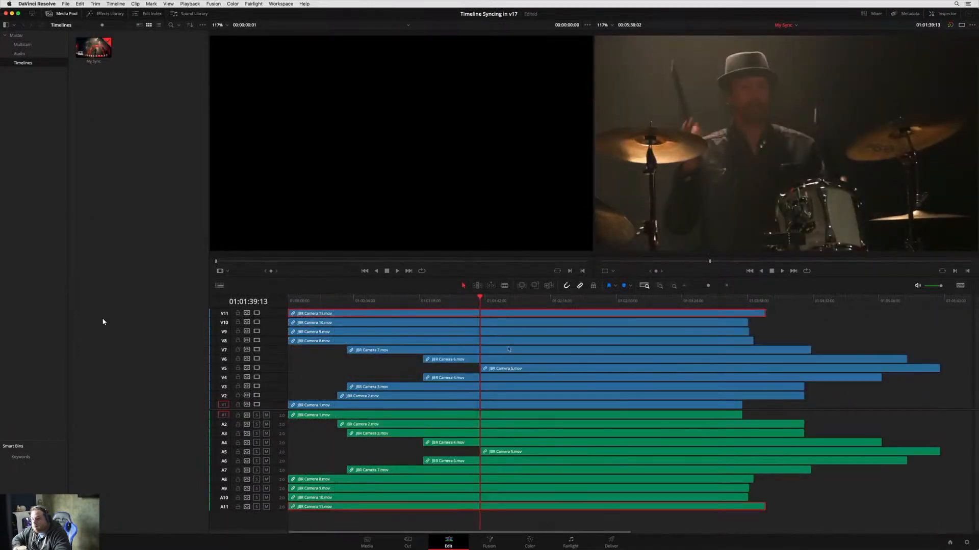
# Select all clips in the My Sync timeline and auto align them based on waveform.
pyautogui.press('super+a')
pyautogui.rightClick(498, 444)
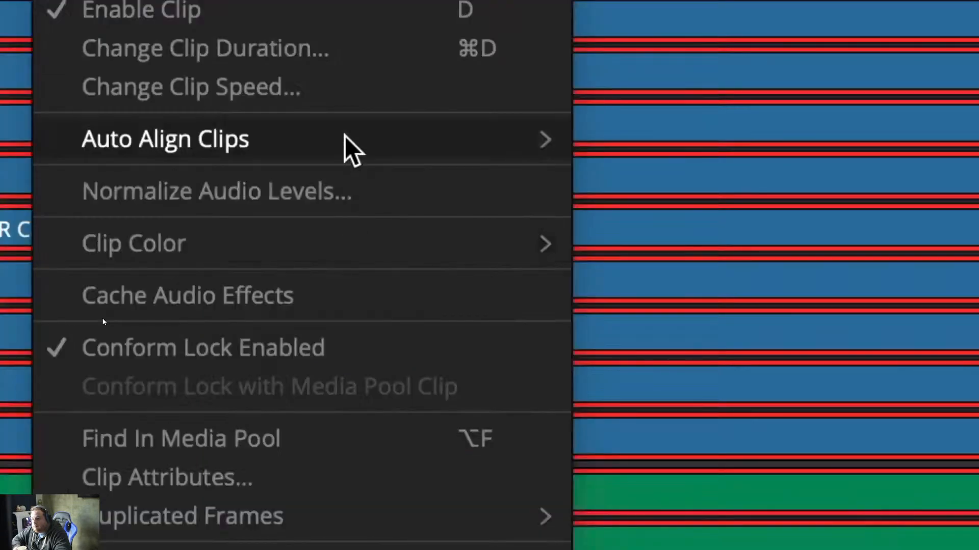
pyautogui.moveTo(557, 353)
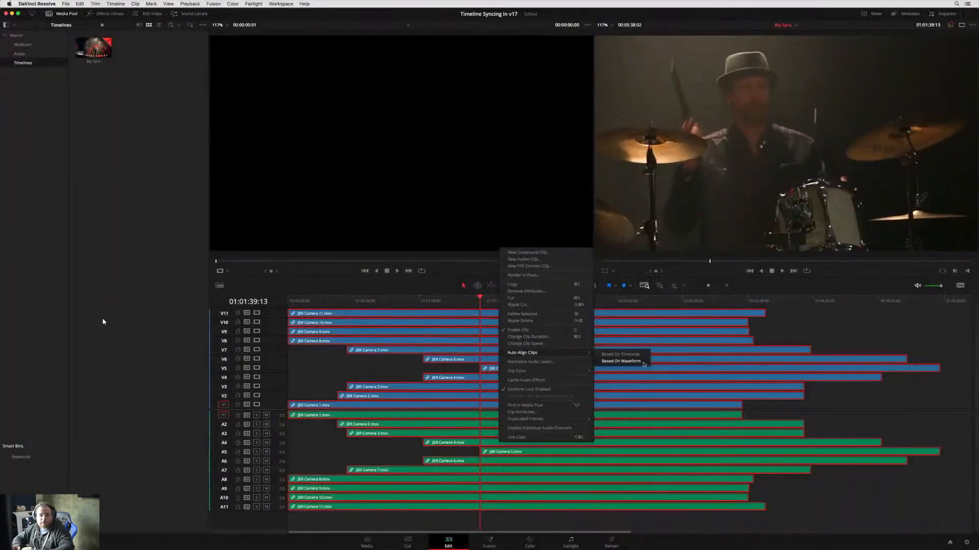
pyautogui.click(854, 195)
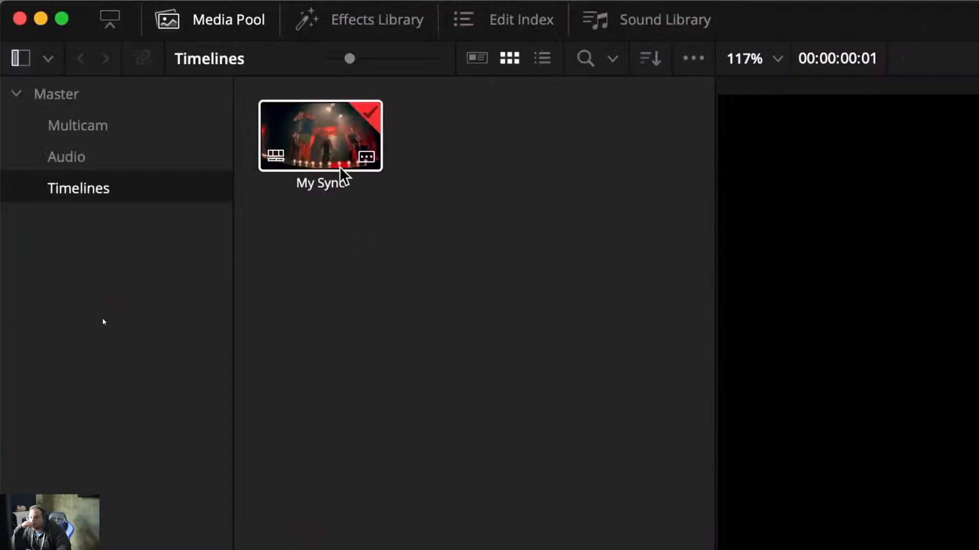
# Convert the My Sync timeline to a multicam clip and play its camera angles in the multicam view.
pyautogui.rightClick(339, 169)
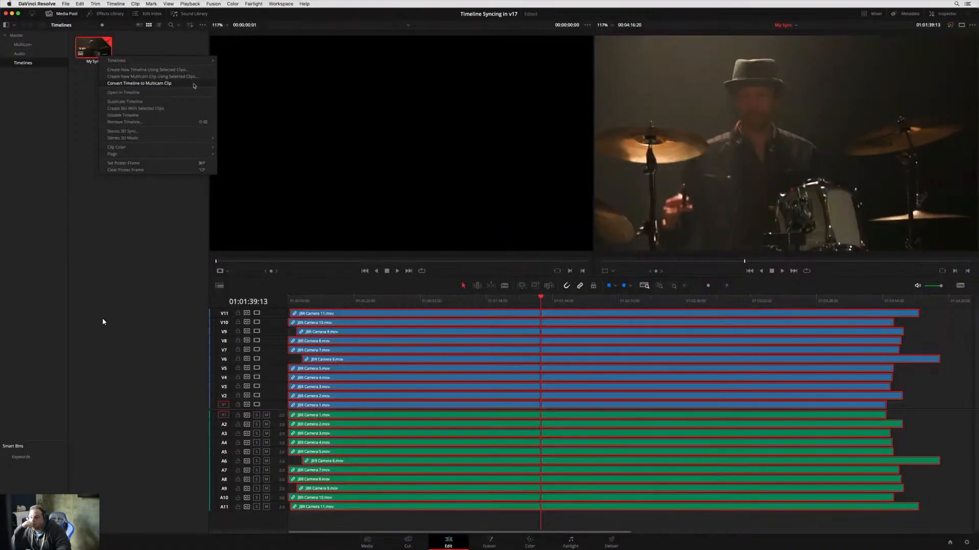
pyautogui.click(666, 260)
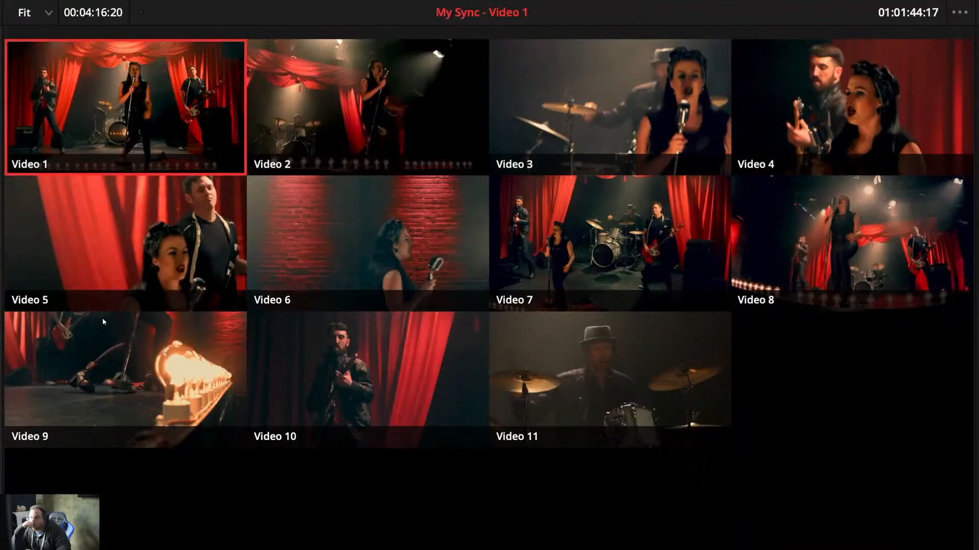
pyautogui.press('space')
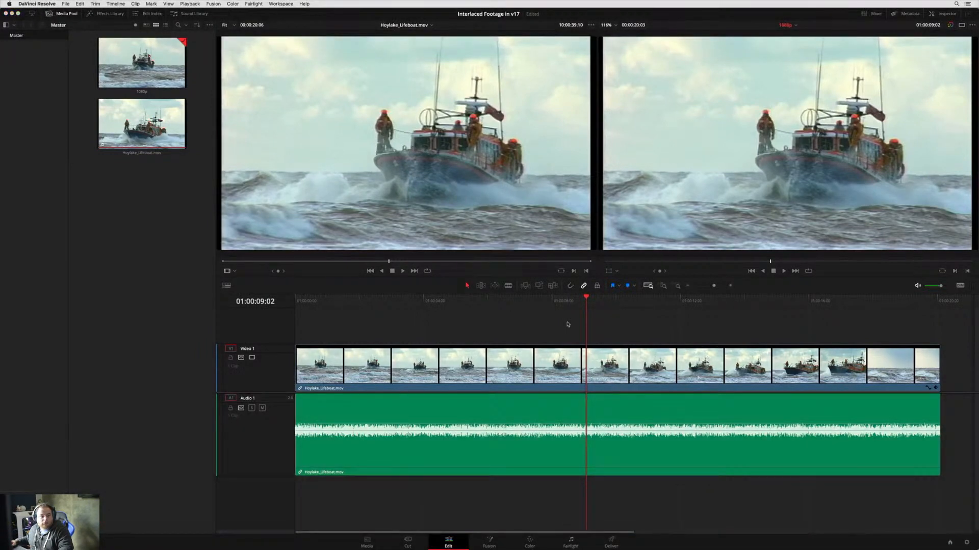
# Set the project's deinterlace quality to DaVinci Neural Engine in the image scaling settings.
pyautogui.press('shift+super+comma')
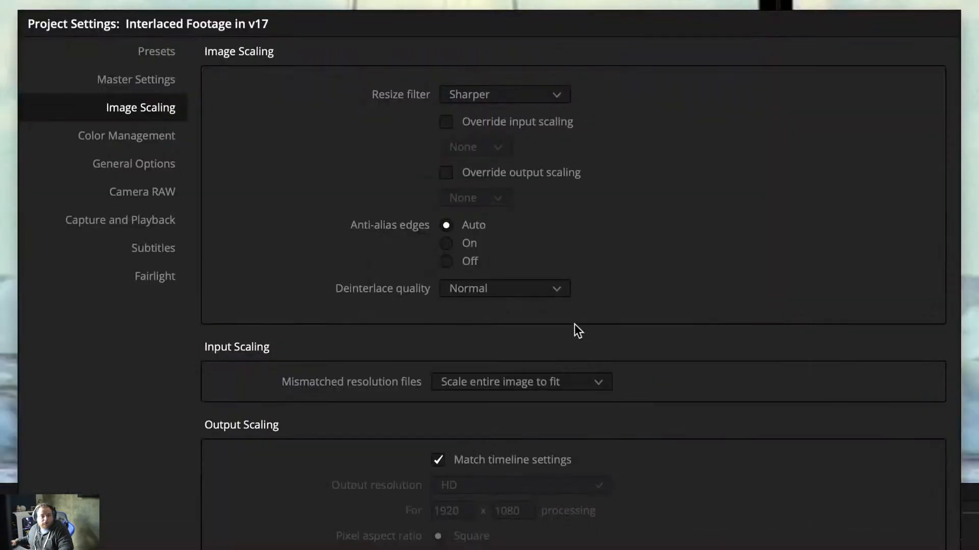
pyautogui.click(561, 288)
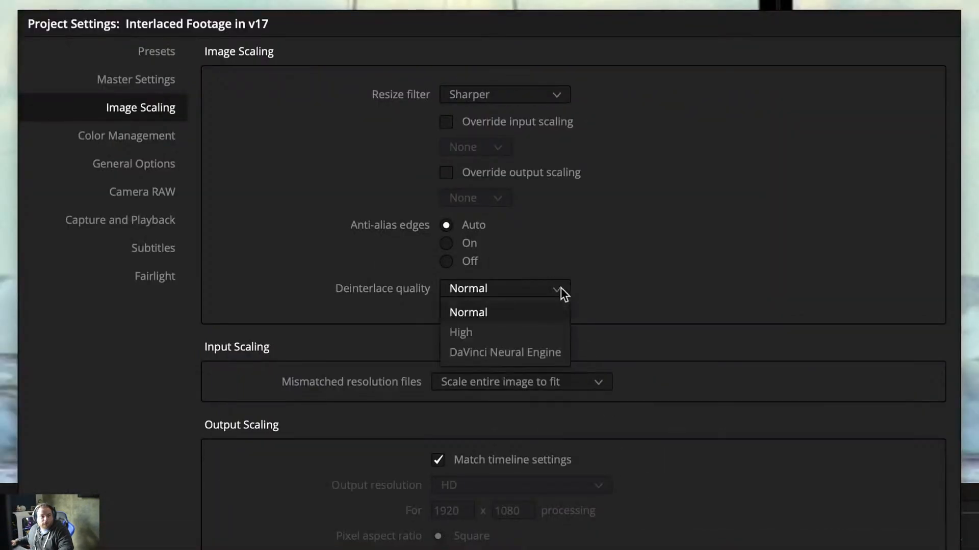
pyautogui.click(568, 352)
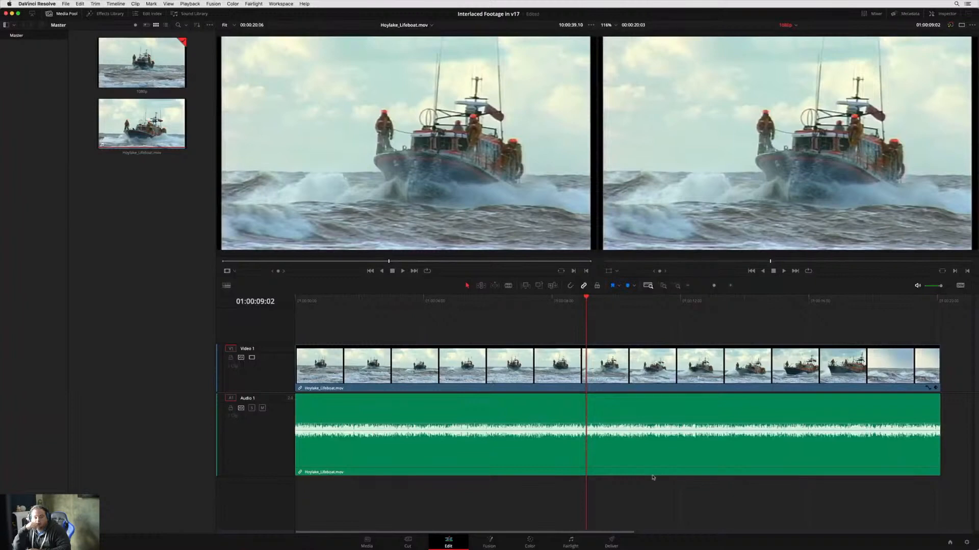
# Create Timeline 2 with custom settings and interlace processing enabled at 50 fields per second, and overwrite Hoylake_Lifeboat.mov into it.
pyautogui.press('super+n')
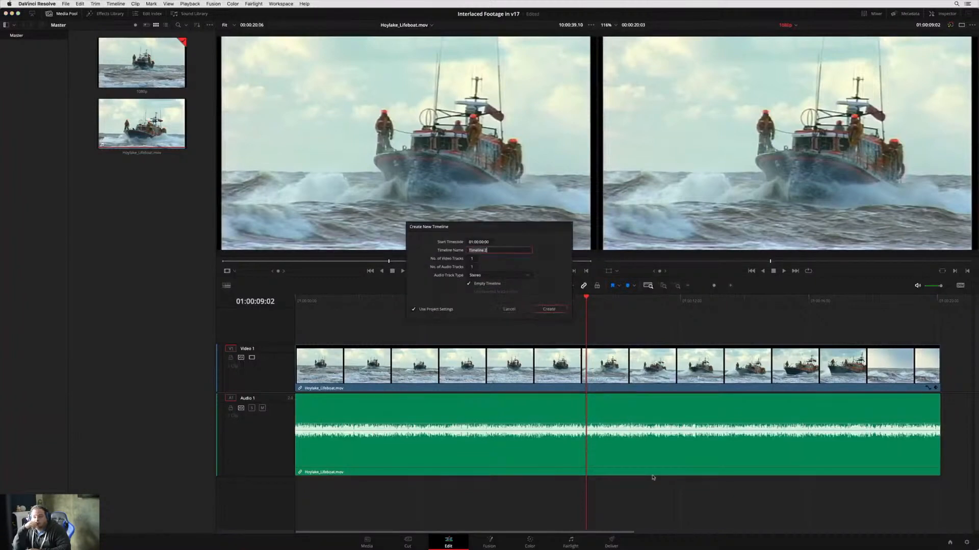
pyautogui.click(445, 310)
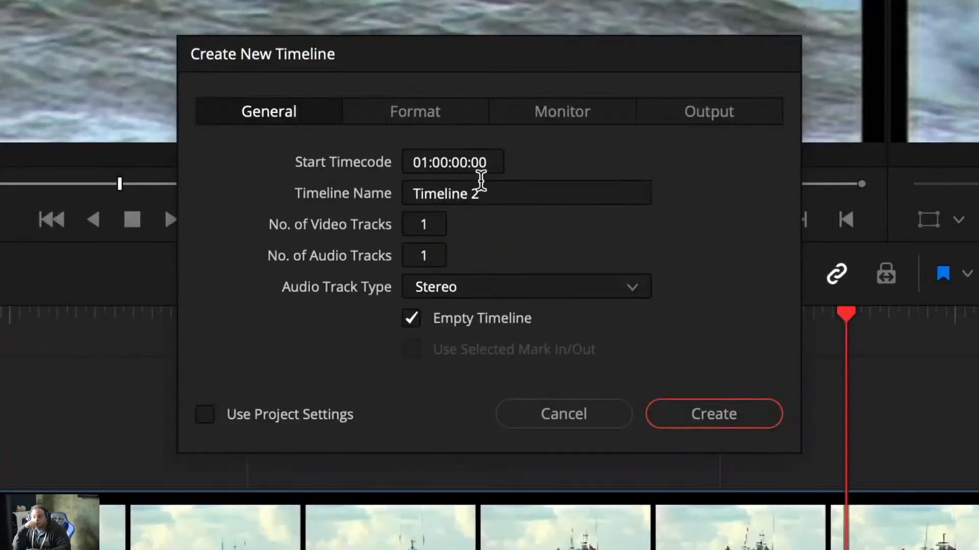
pyautogui.click(479, 116)
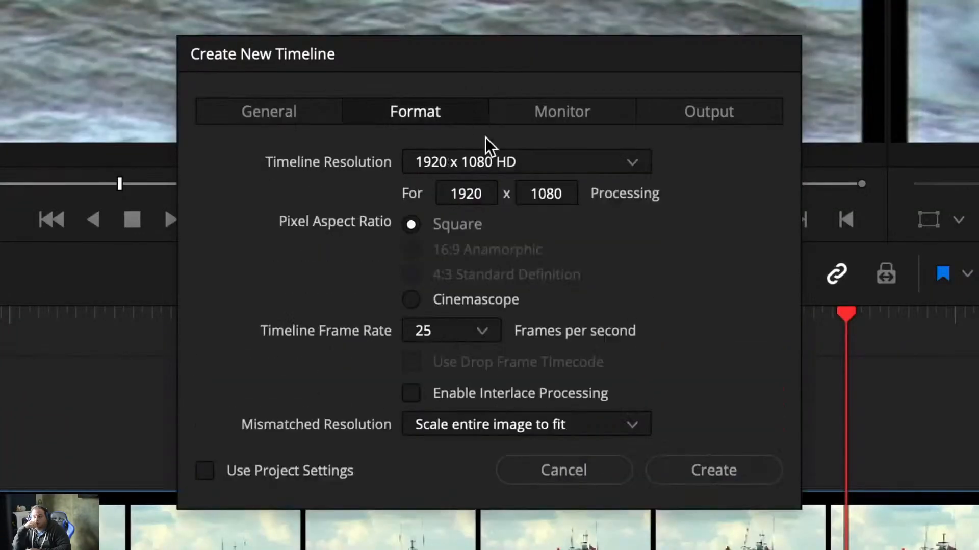
pyautogui.click(604, 393)
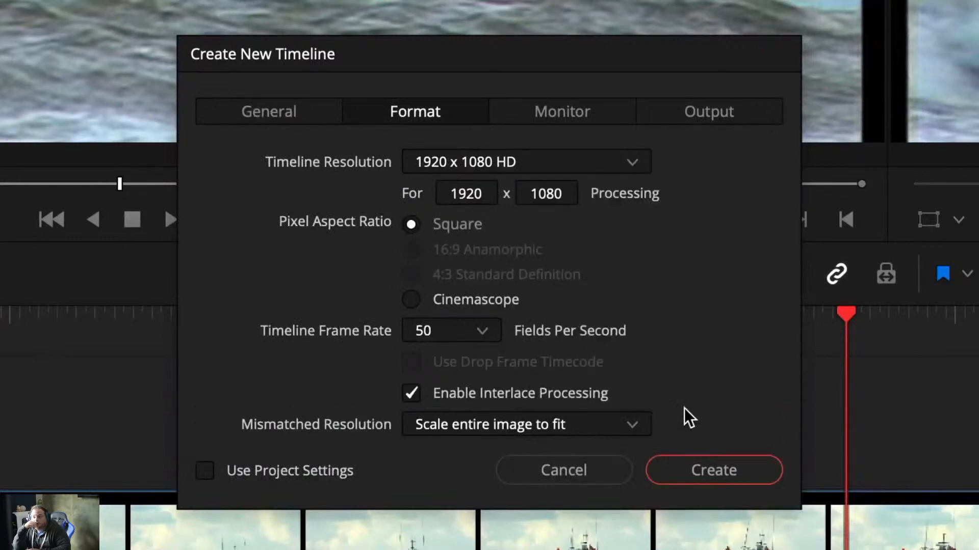
pyautogui.click(756, 466)
pyautogui.moveTo(431, 133); pyautogui.dragTo(689, 146)
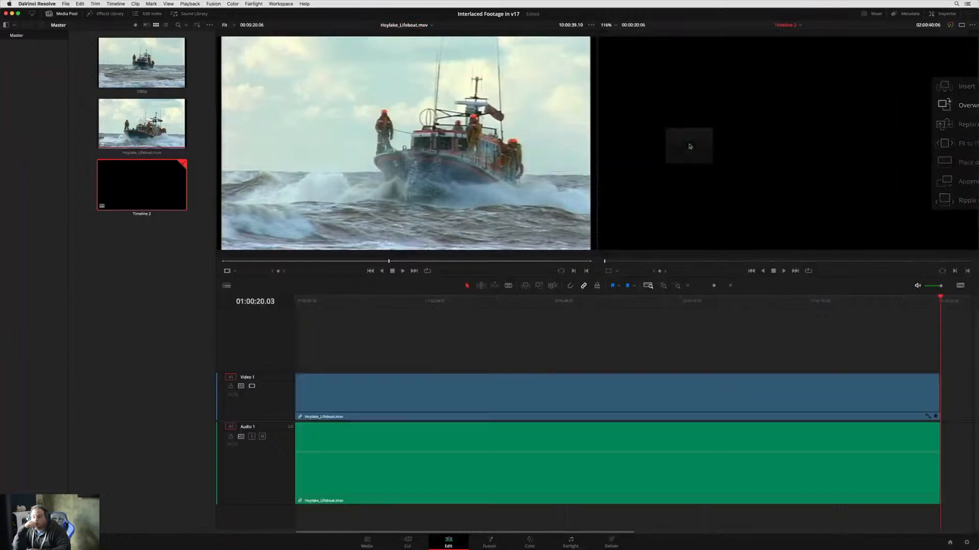
# Return to the start of Timeline 2 and step forward through the lifeboat clip field by field.
pyautogui.press('Home')
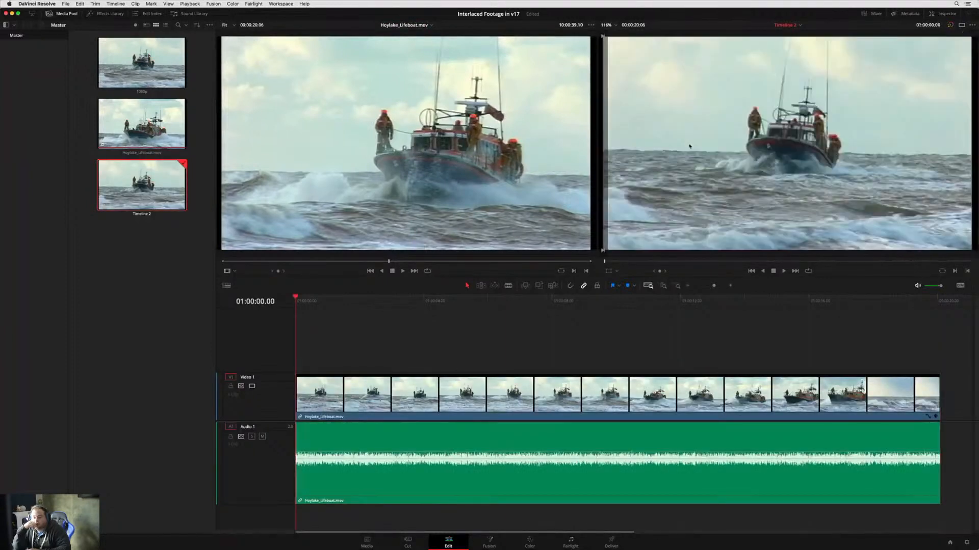
pyautogui.press('Right')
pyautogui.press('Right')
pyautogui.press('Right')
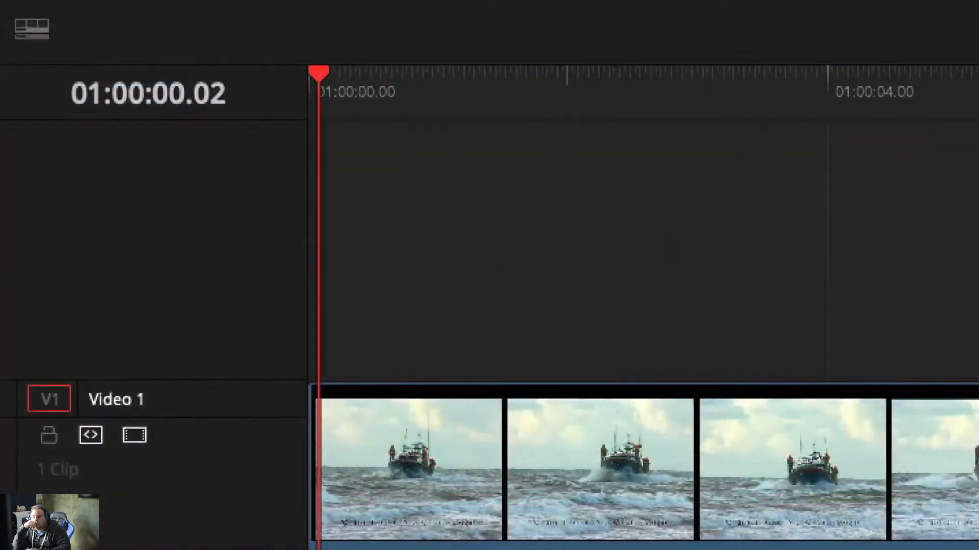
pyautogui.press('Right')
pyautogui.press('Right')
pyautogui.press('Right')
pyautogui.press('Right')
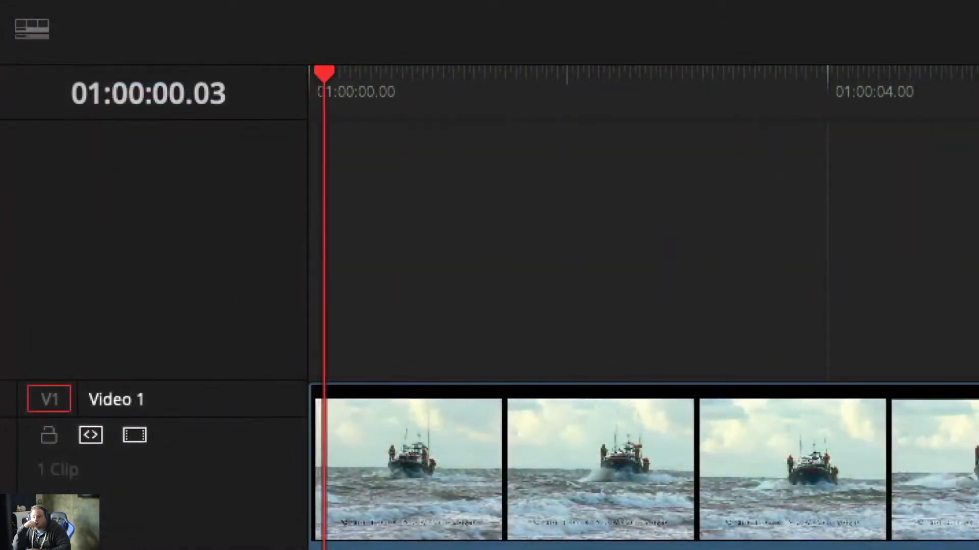
pyautogui.press('Right')
pyautogui.press('Right')
pyautogui.press('Right')
pyautogui.press('Right')
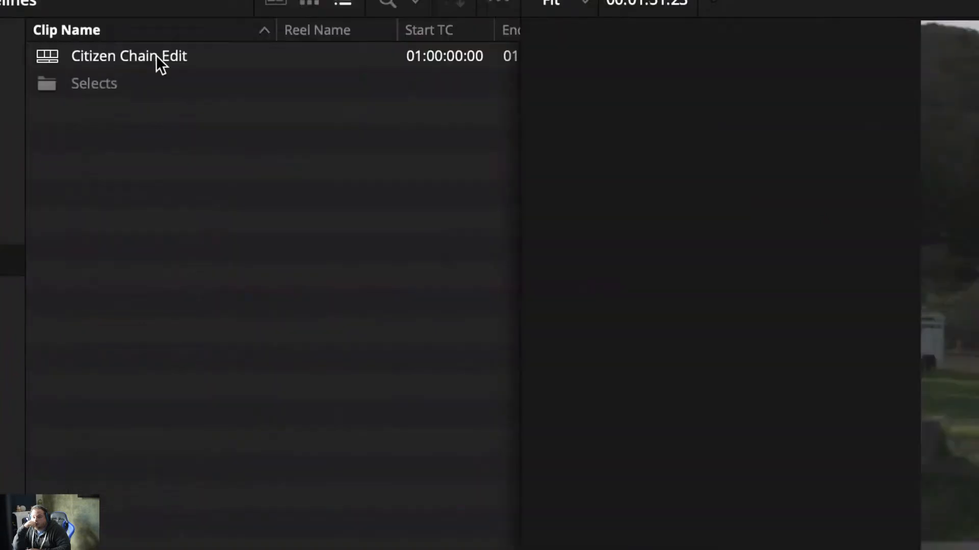
# Give the Citizen Chain Edit timeline its own settings: 1080 x 1080 processing resolution, with mismatched clips scaled full frame with crop.
pyautogui.rightClick(105, 41)
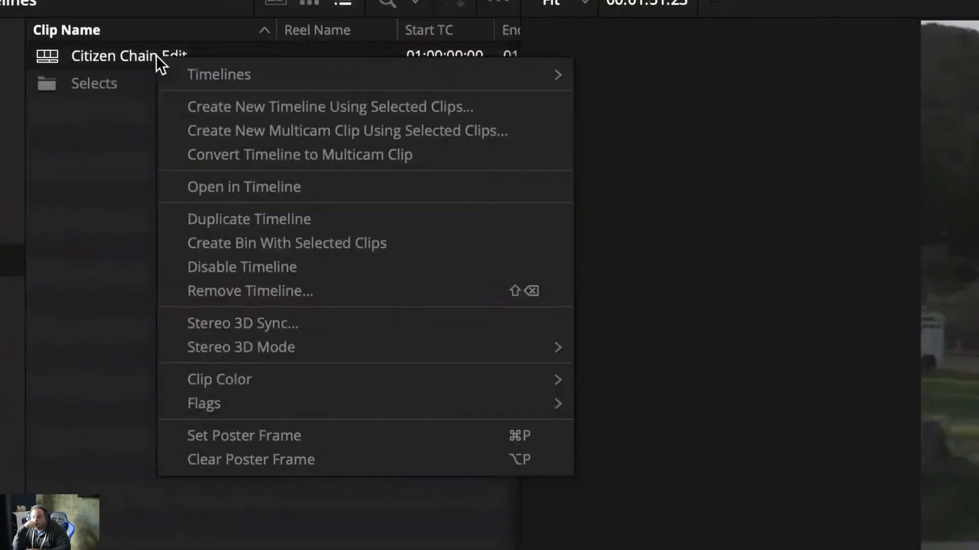
pyautogui.moveTo(208, 46)
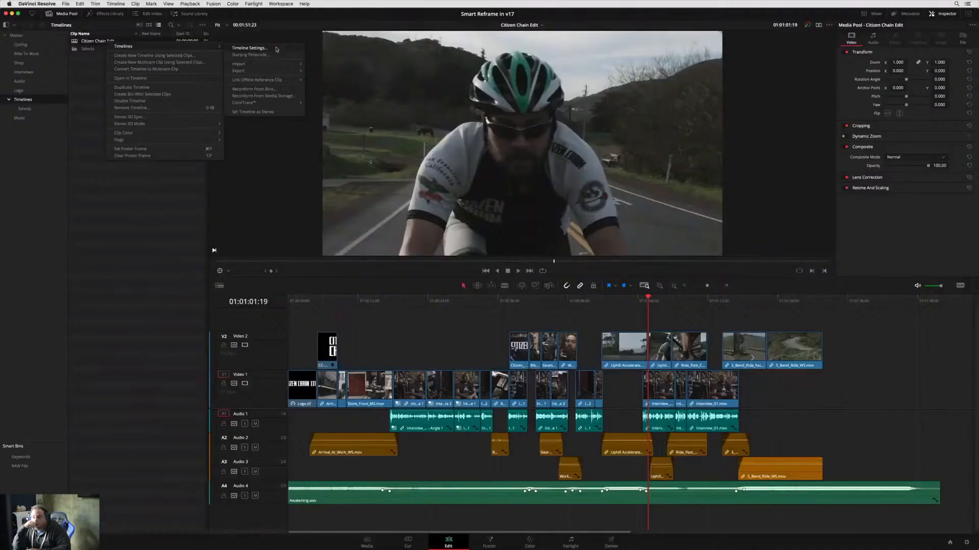
pyautogui.click(757, 78)
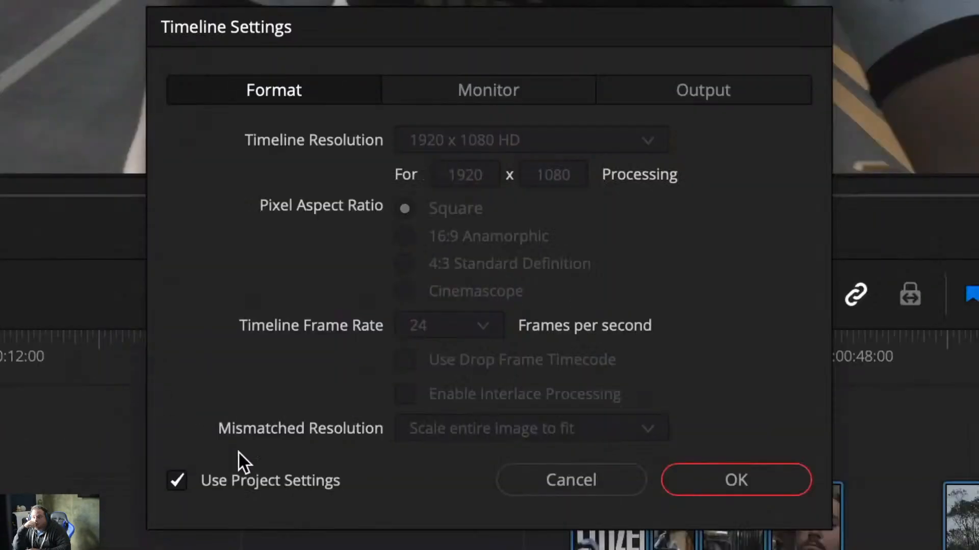
pyautogui.click(321, 484)
pyautogui.click(442, 174)
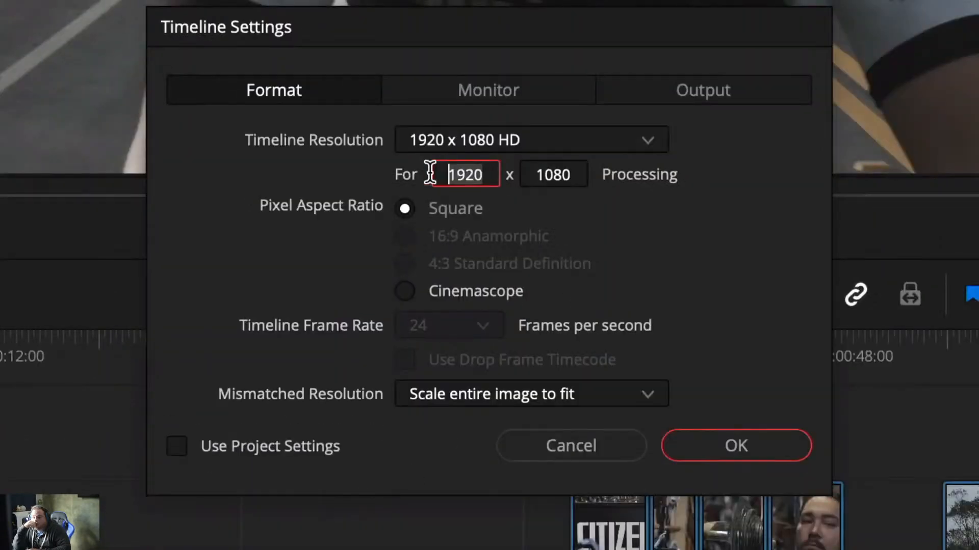
pyautogui.write('10')
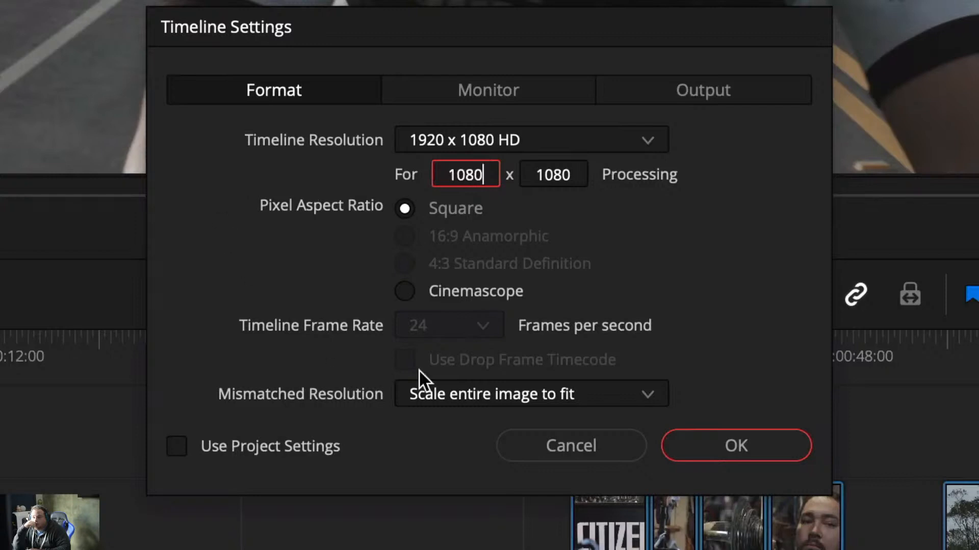
pyautogui.click(634, 397)
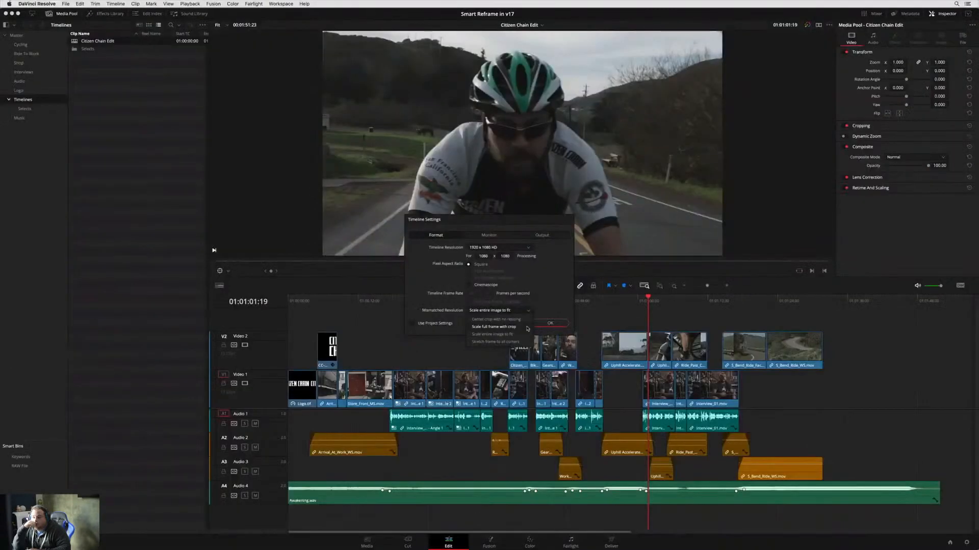
pyautogui.click(638, 462)
pyautogui.click(554, 327)
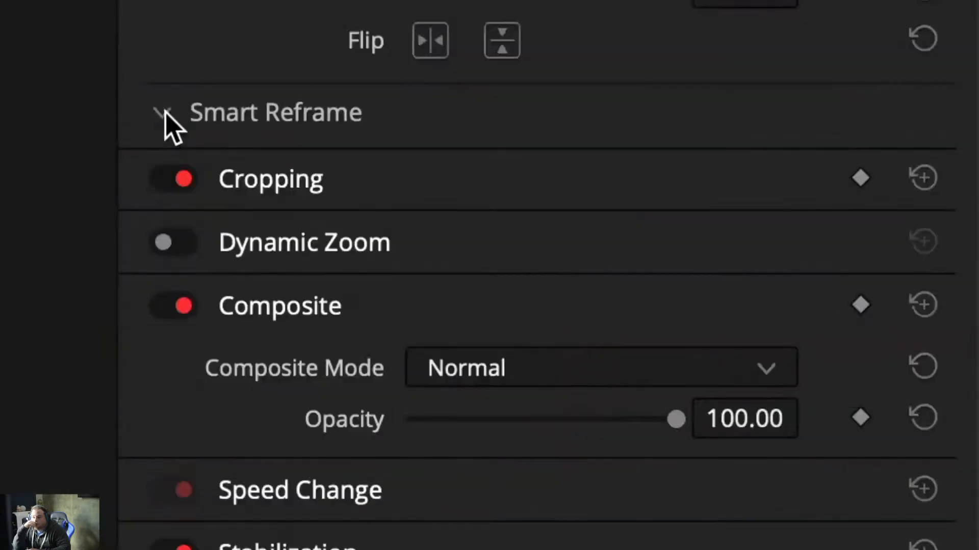
# Smart Reframe the Uphill_Ride_CU.mov clip and the Uphill Accelerate clip with the object of interest on Auto.
pyautogui.click(843, 125)
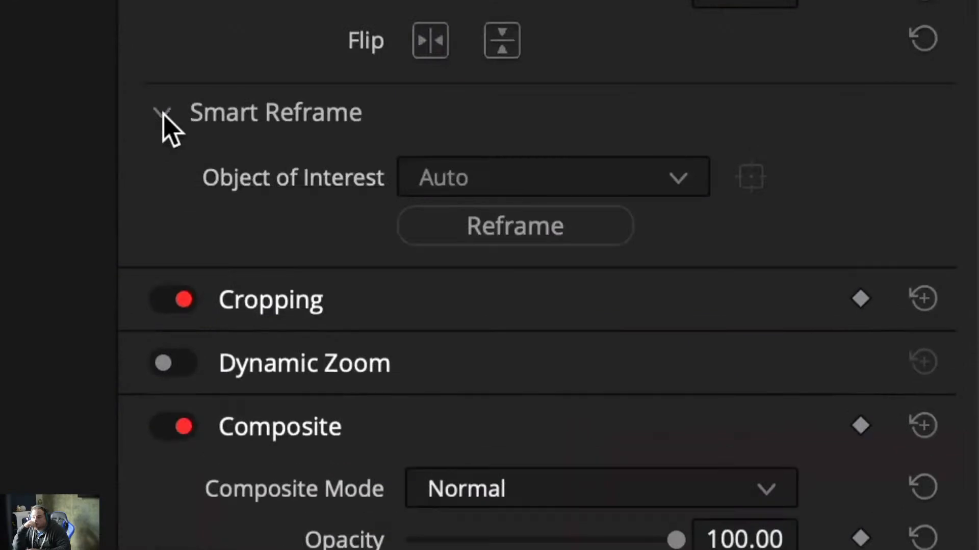
pyautogui.click(578, 224)
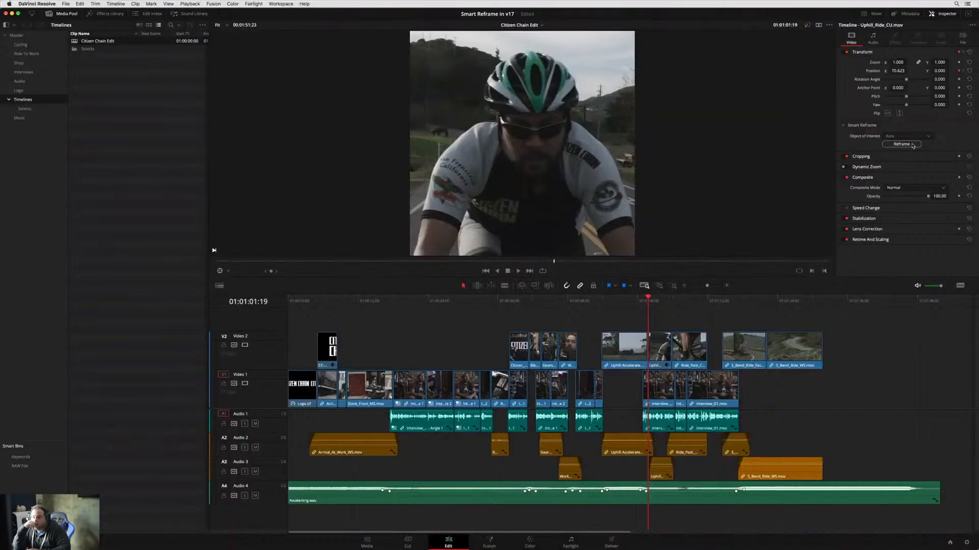
pyautogui.click(602, 302)
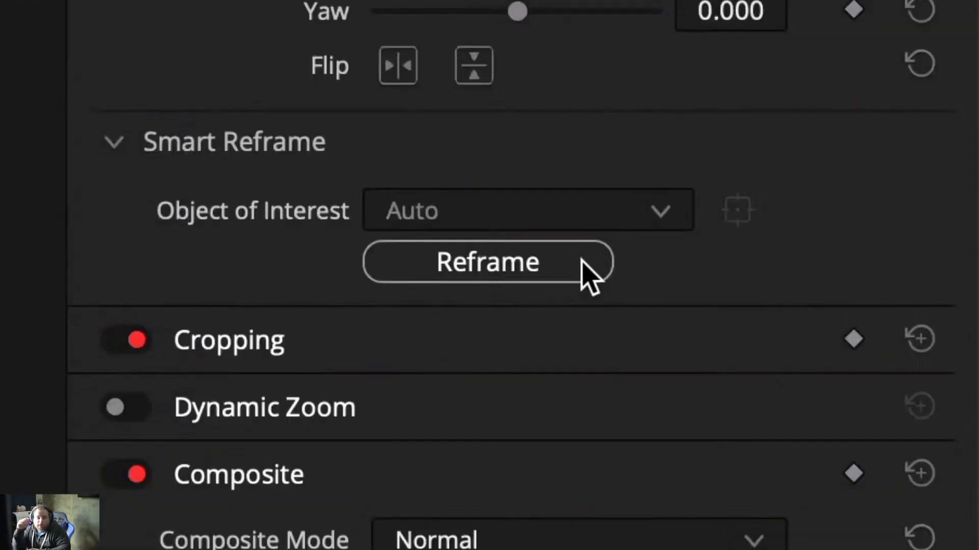
pyautogui.click(916, 145)
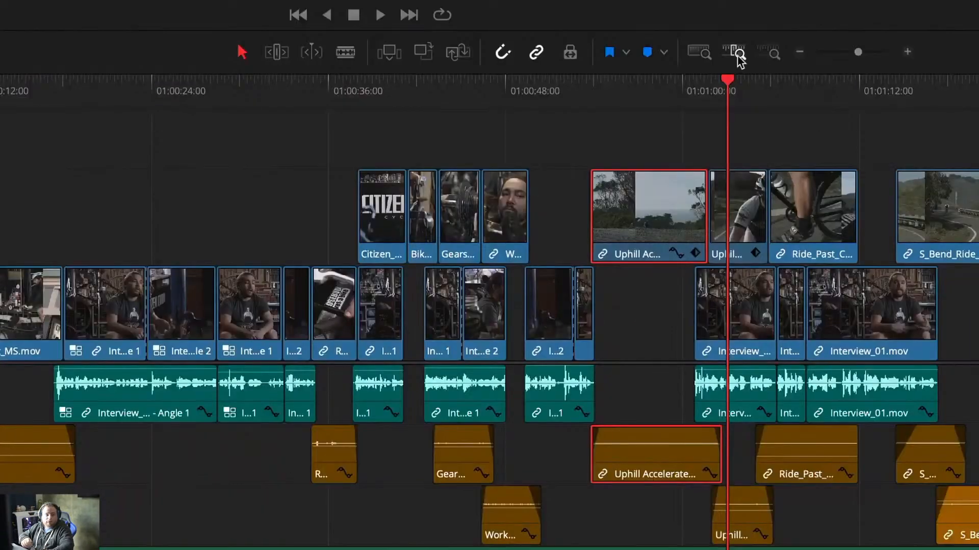
# Show the reframing keyframes of the Uphill Accelerate clip in a detailed timeline view and play the result.
pyautogui.click(738, 52)
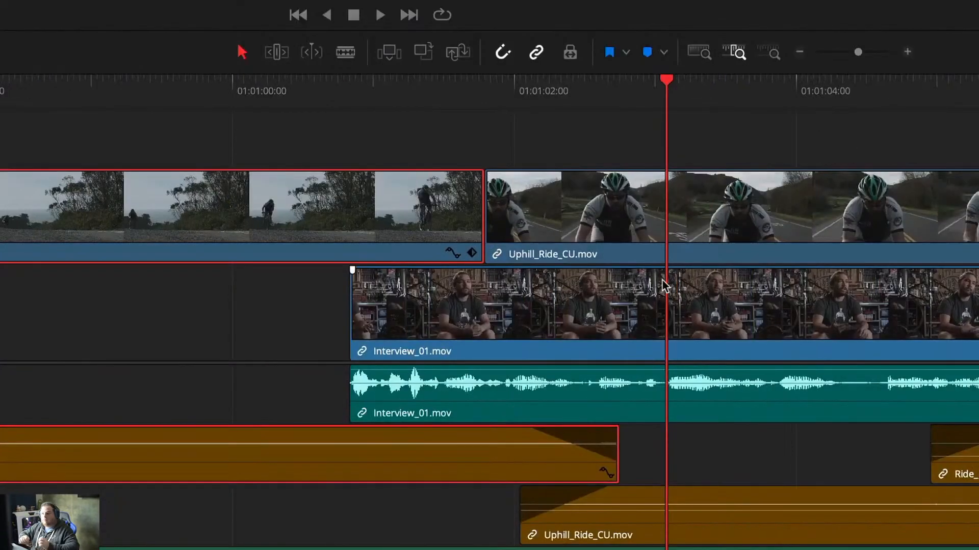
pyautogui.click(472, 223)
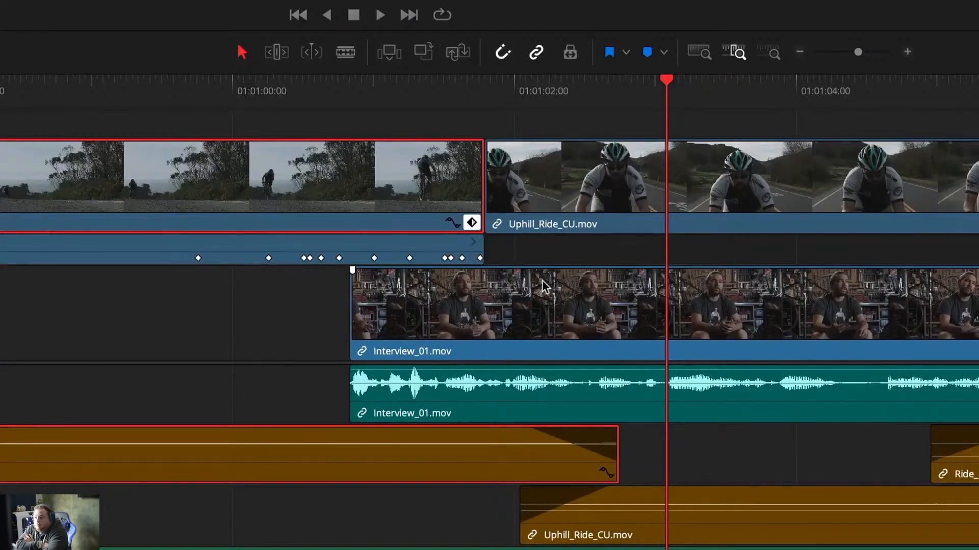
pyautogui.press('space')
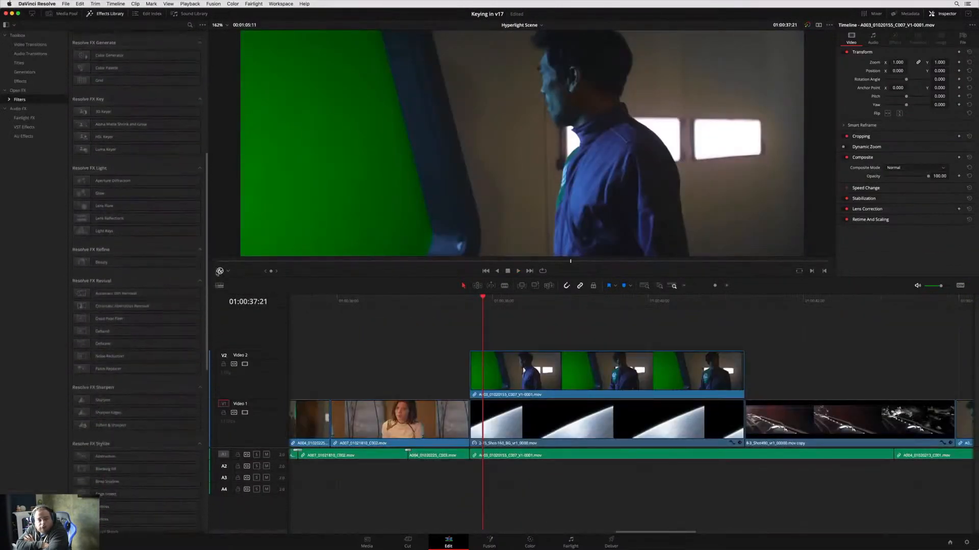
# Apply the 3D Keyer to the green-screen clip on Video 2 and sample the green area with strokes.
pyautogui.scroll(-3, 137, 283)
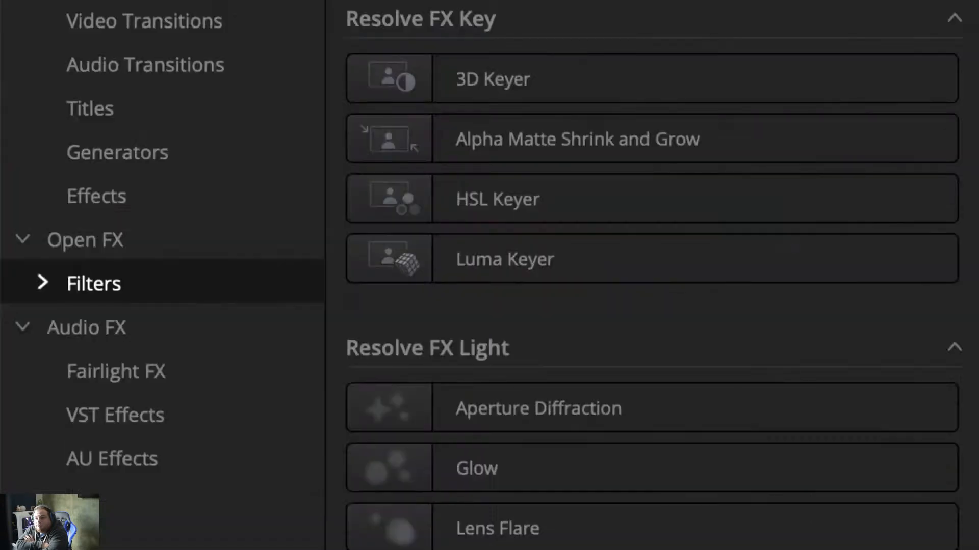
pyautogui.moveTo(677, 66); pyautogui.dragTo(445, 202)
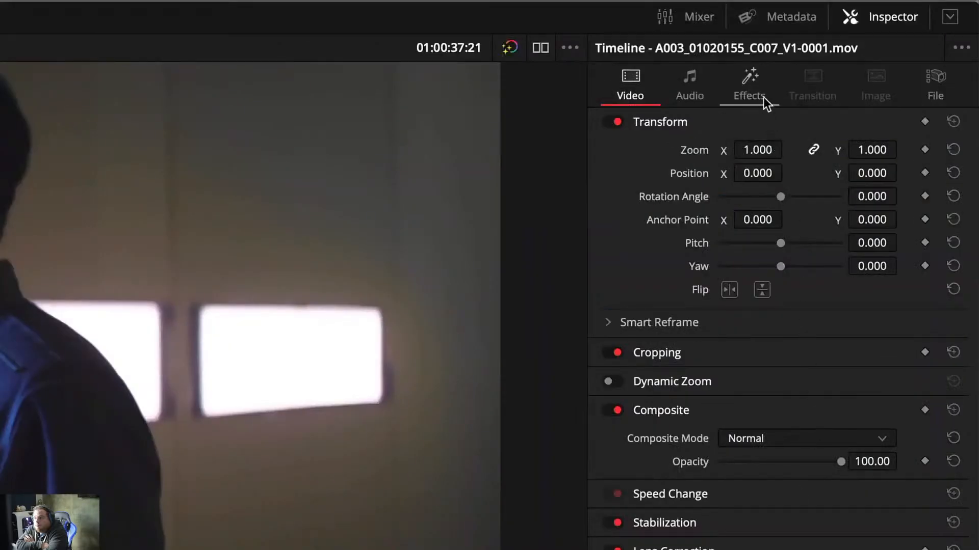
pyautogui.click(763, 96)
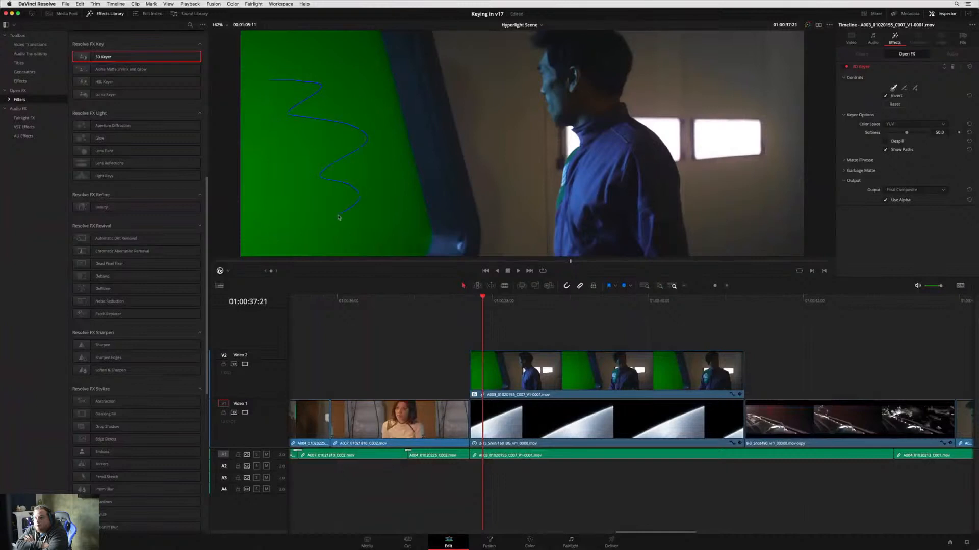
pyautogui.moveTo(339, 218); pyautogui.dragTo(339, 215)
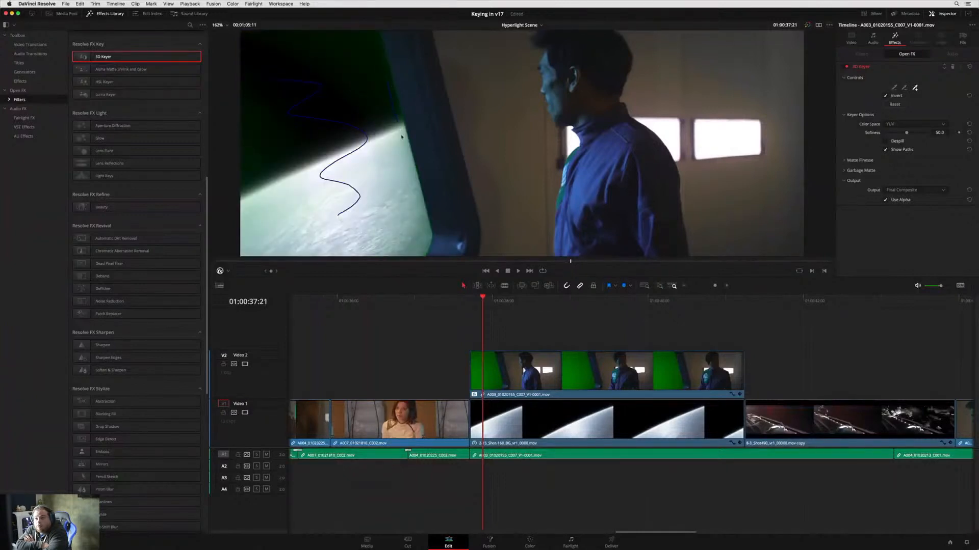
pyautogui.moveTo(407, 164); pyautogui.dragTo(406, 163)
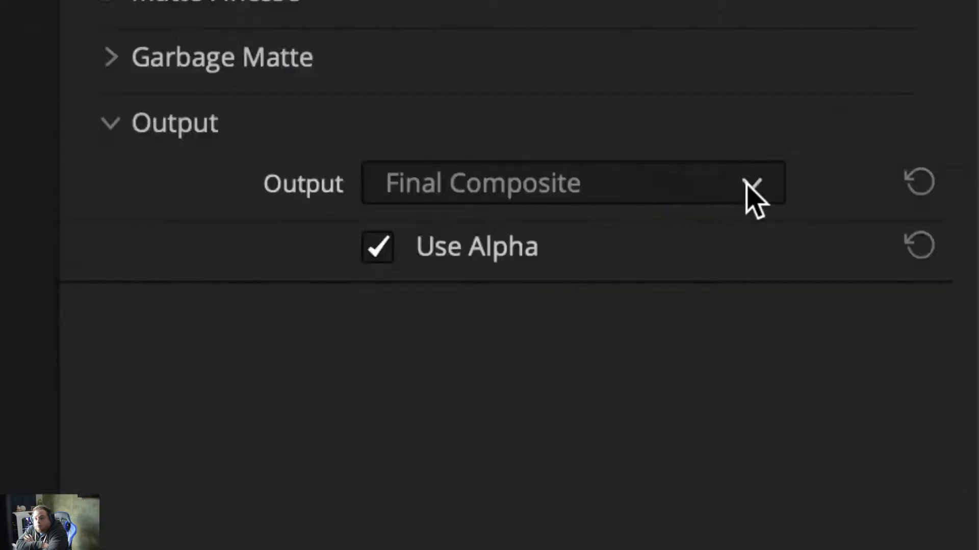
# Output the key as Alpha Highlight B/W and clean up its matte with Clean Black set to 31.0.
pyautogui.click(942, 190)
pyautogui.click(750, 285)
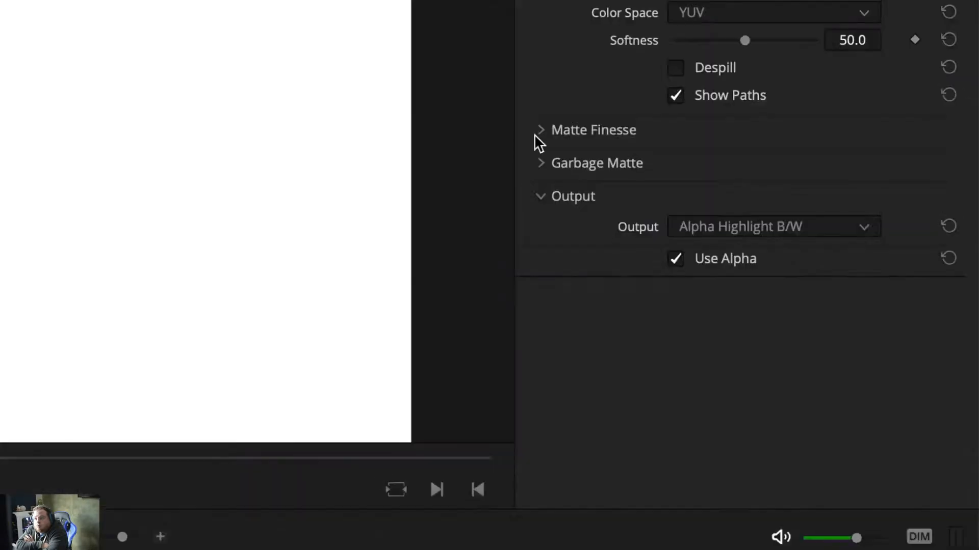
pyautogui.click(538, 131)
pyautogui.moveTo(672, 112); pyautogui.dragTo(717, 112)
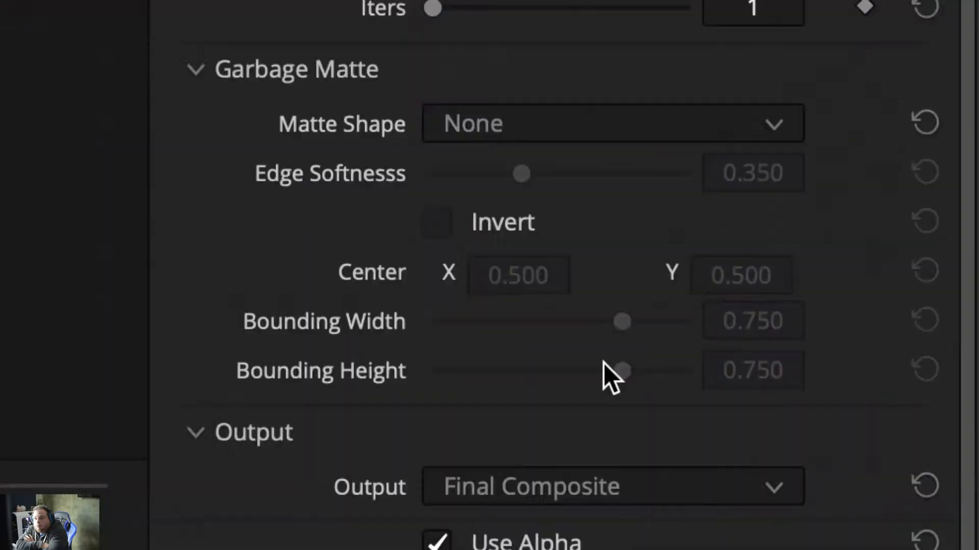
# Add an inverted Rectangle garbage matte to the key, then shift the keyed clip's X position and play the composite.
pyautogui.click(751, 122)
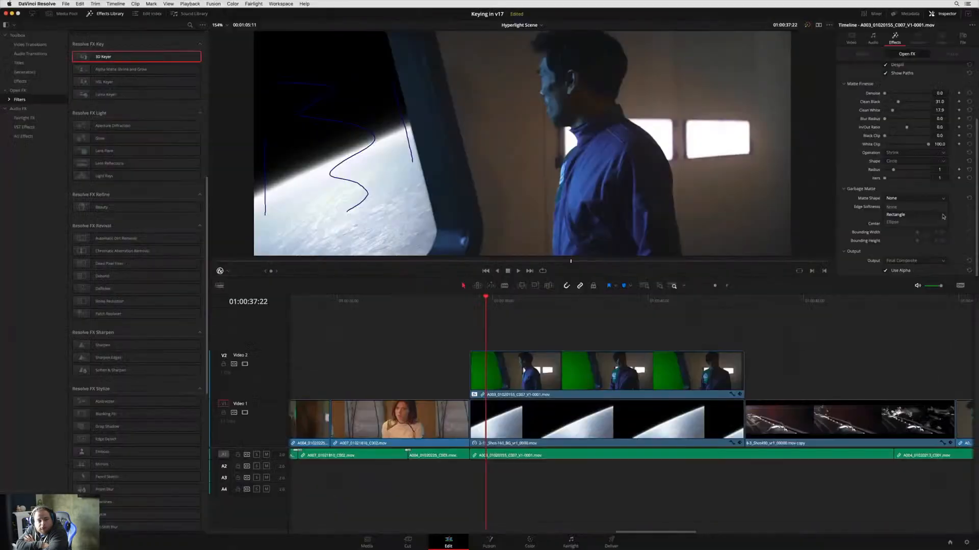
pyautogui.click(943, 216)
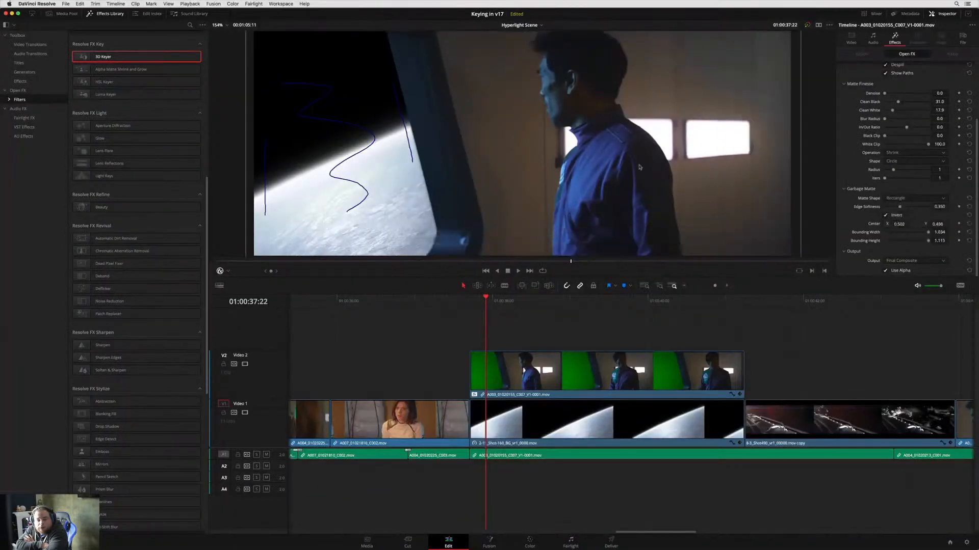
pyautogui.click(851, 38)
pyautogui.moveTo(890, 71); pyautogui.dragTo(898, 71)
pyautogui.press('space')
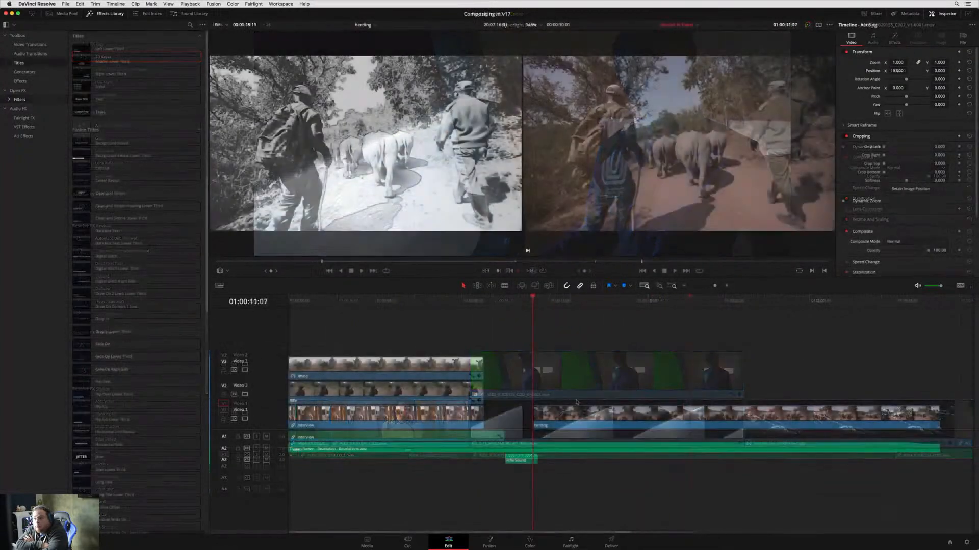
# Place a Text+ title on Video 2 above the herding clip and extend it to that clip's end.
pyautogui.click(127, 111)
pyautogui.moveTo(127, 111); pyautogui.dragTo(566, 392)
pyautogui.moveTo(640, 392); pyautogui.dragTo(940, 391)
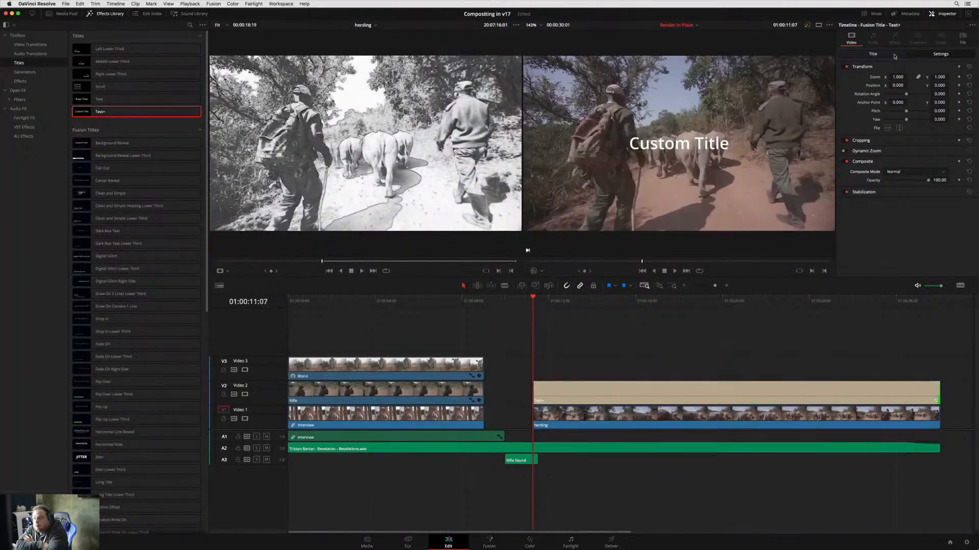
# Change the title text to RHINOS and enlarge it to a size of about 0.4173.
pyautogui.click(873, 53)
pyautogui.tripleClick(869, 121)
pyautogui.write('RHINOS')
pyautogui.moveTo(898, 170); pyautogui.dragTo(901, 169)
pyautogui.moveTo(816, 317); pyautogui.dragTo(872, 318)
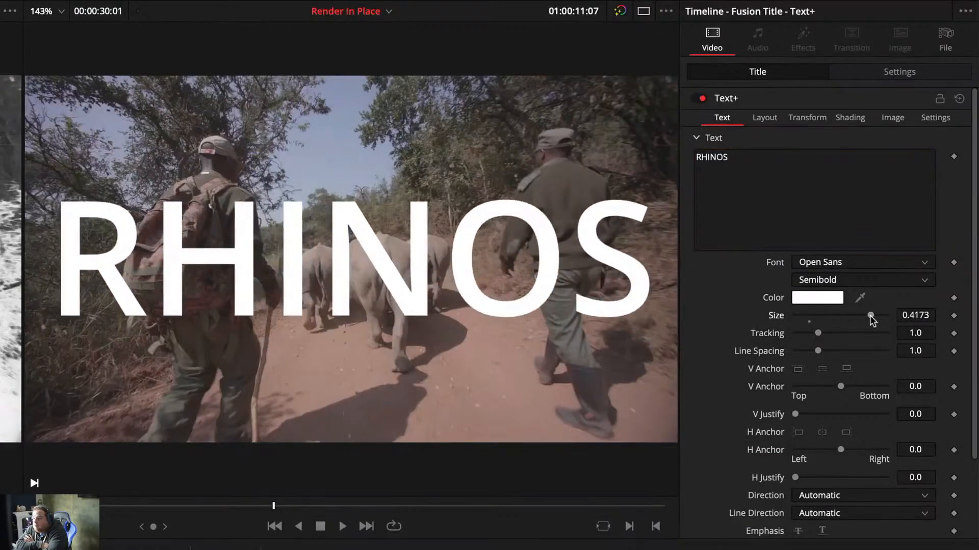
# Stretch the RHINOS title vertically with the Text+ transform size controls so it fills the frame height.
pyautogui.click(823, 119)
pyautogui.click(712, 278)
pyautogui.moveTo(812, 314); pyautogui.dragTo(845, 314)
pyautogui.moveTo(909, 200); pyautogui.dragTo(920, 201)
# Set the RHINOS title's composite mode to Alpha.
pyautogui.click(903, 72)
pyautogui.click(908, 183)
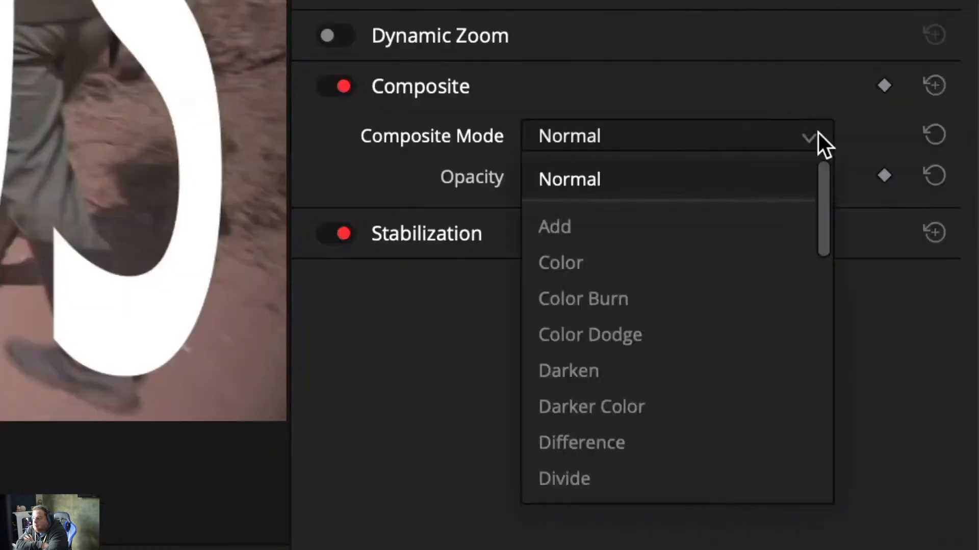
pyautogui.scroll(-10, 815, 387)
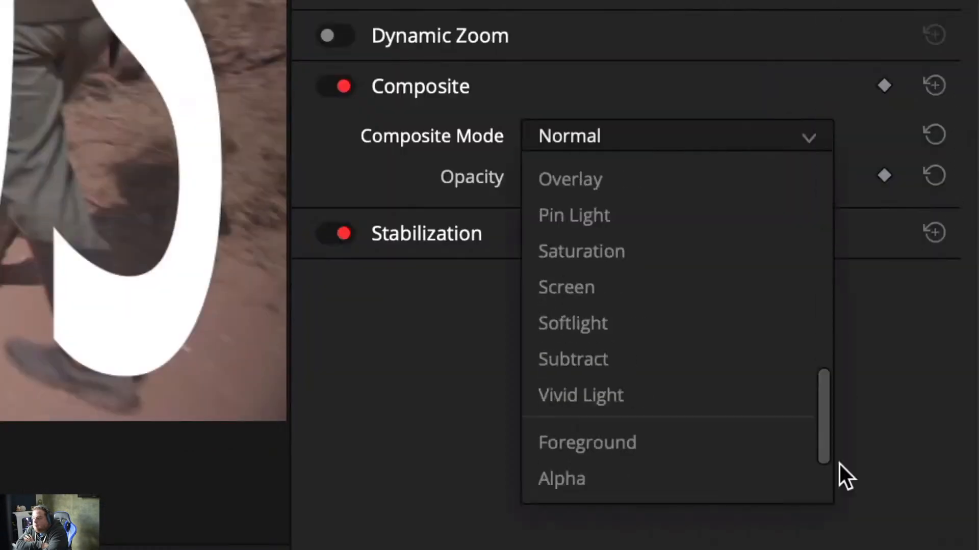
pyautogui.click(782, 368)
# Place the black-and-white herding clip on Video 3 above the title, set its composite mode to Foreground, and play the composite.
pyautogui.moveTo(376, 179); pyautogui.dragTo(533, 375)
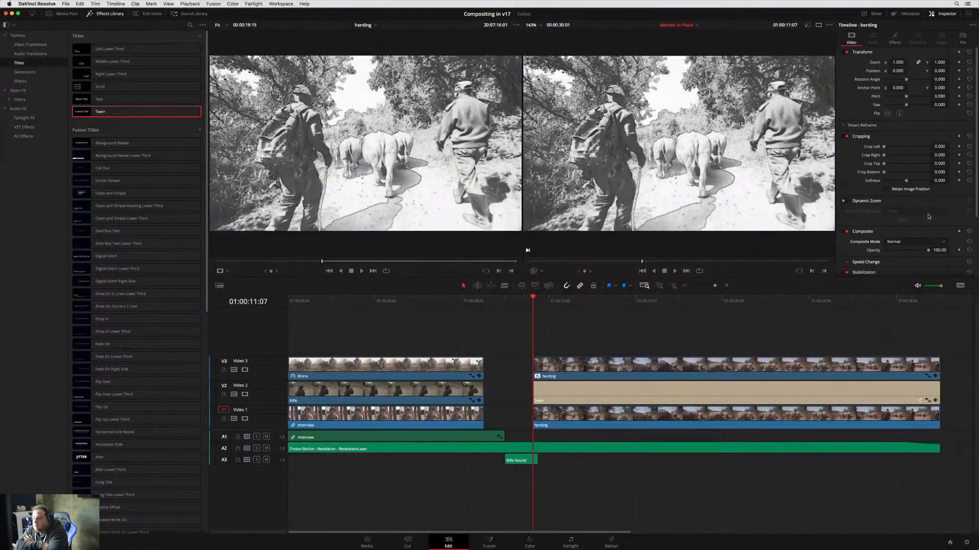
pyautogui.click(943, 244)
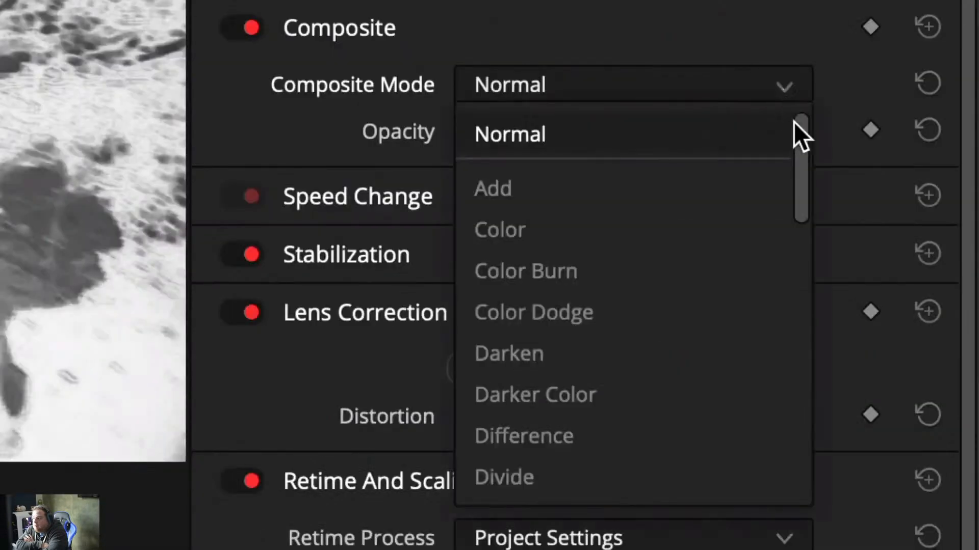
pyautogui.moveTo(945, 252); pyautogui.dragTo(947, 309)
pyautogui.click(763, 312)
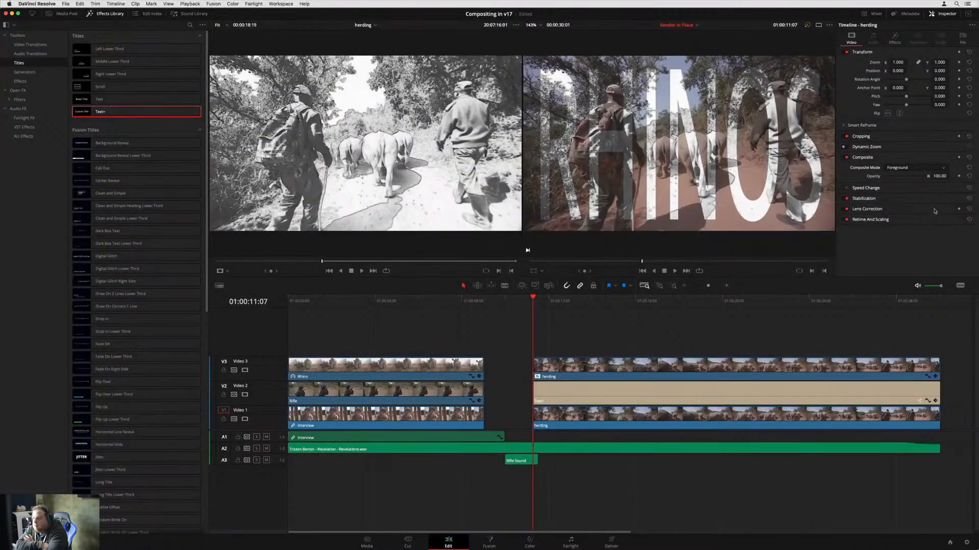
pyautogui.press('space')
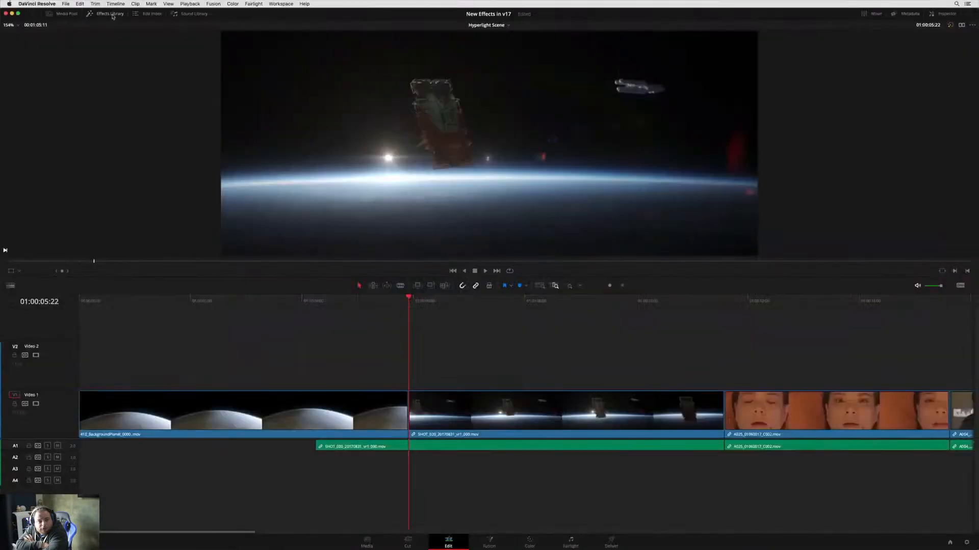
# Browse the Effects category of the effects library and apply an effect to the CC-Logo.png clip.
pyautogui.click(108, 14)
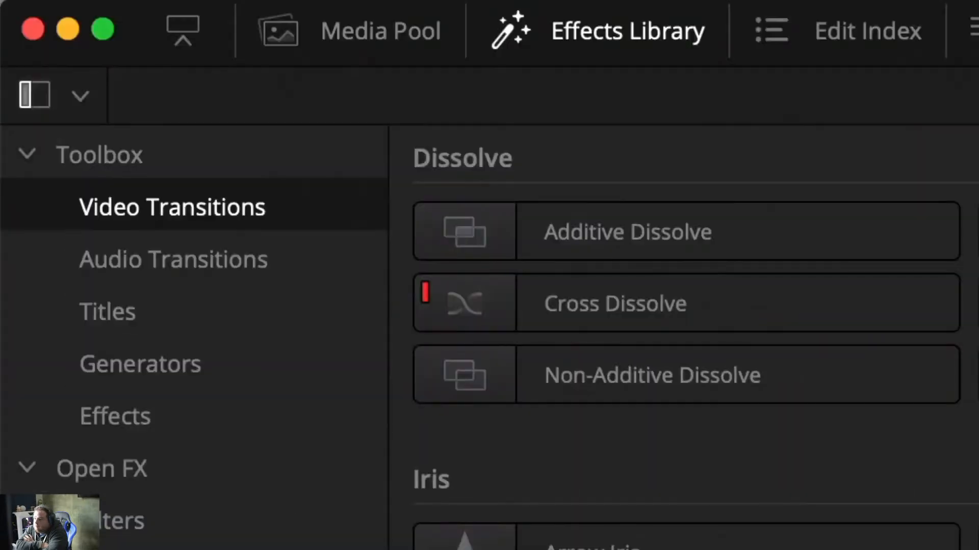
pyautogui.click(49, 64)
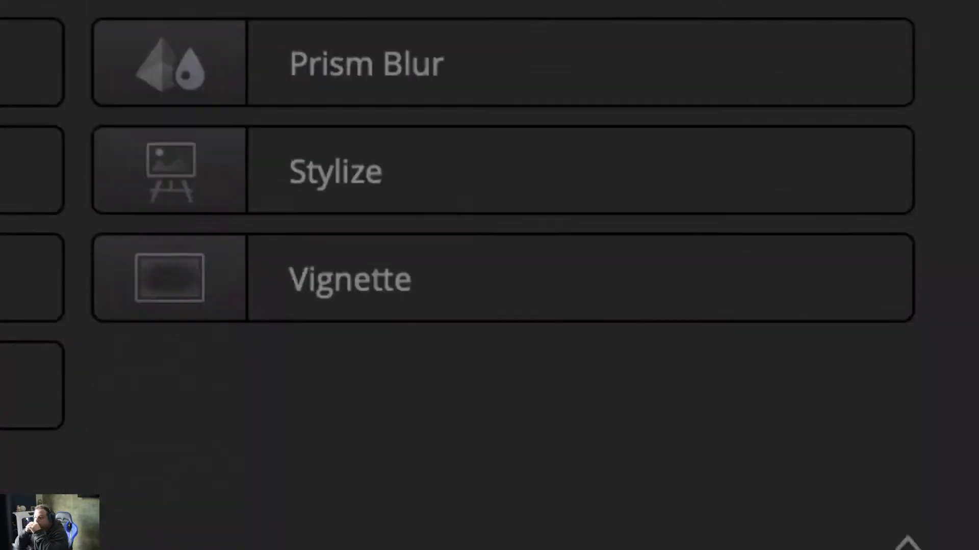
pyautogui.moveTo(573, 175); pyautogui.dragTo(560, 421)
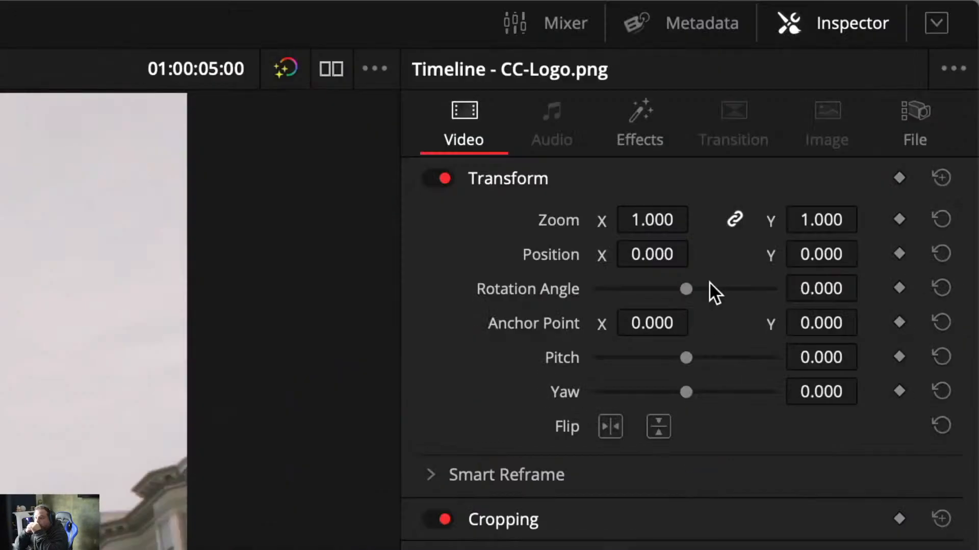
# Set the Transform effect's control mode on the CC-Logo.png clip to Interactive - Canvas.
pyautogui.click(898, 43)
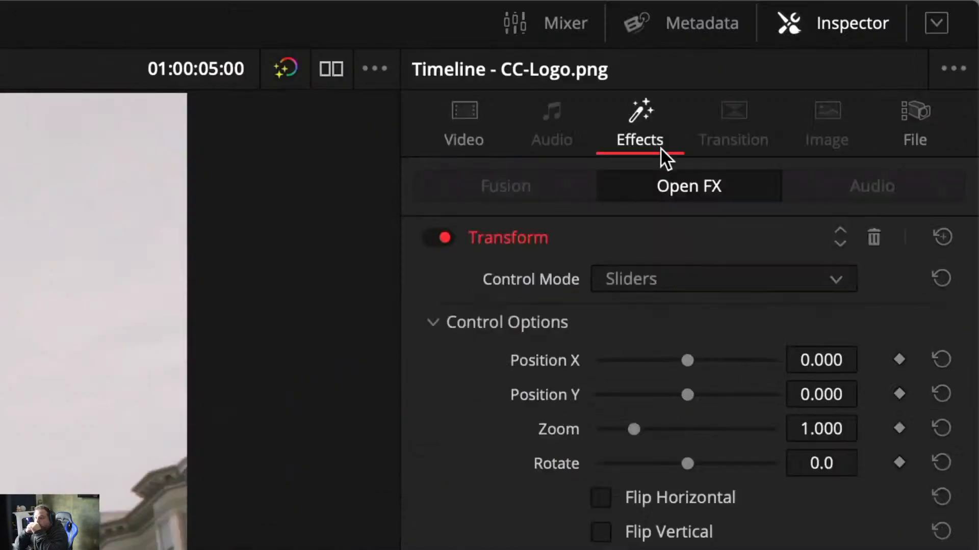
pyautogui.click(758, 278)
pyautogui.click(771, 354)
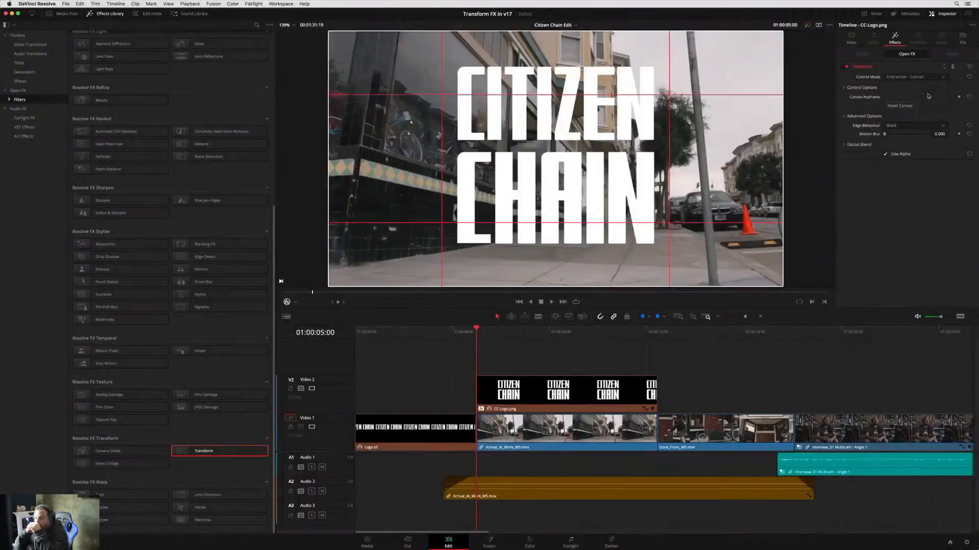
# Corner-pin the CITIZEN CHAIN logo by moving the four canvas corners onto the shop window so it follows the window's perspective.
pyautogui.moveTo(328, 287); pyautogui.dragTo(384, 150)
pyautogui.moveTo(783, 286); pyautogui.dragTo(505, 190)
pyautogui.moveTo(783, 31); pyautogui.dragTo(509, 87)
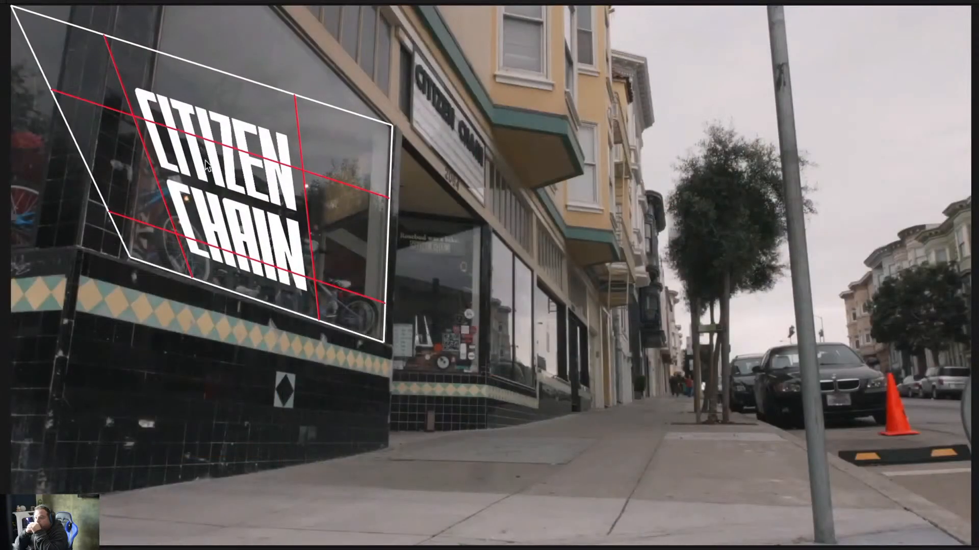
pyautogui.moveTo(329, 31); pyautogui.dragTo(393, 1)
pyautogui.moveTo(147, 0); pyautogui.dragTo(176, 0)
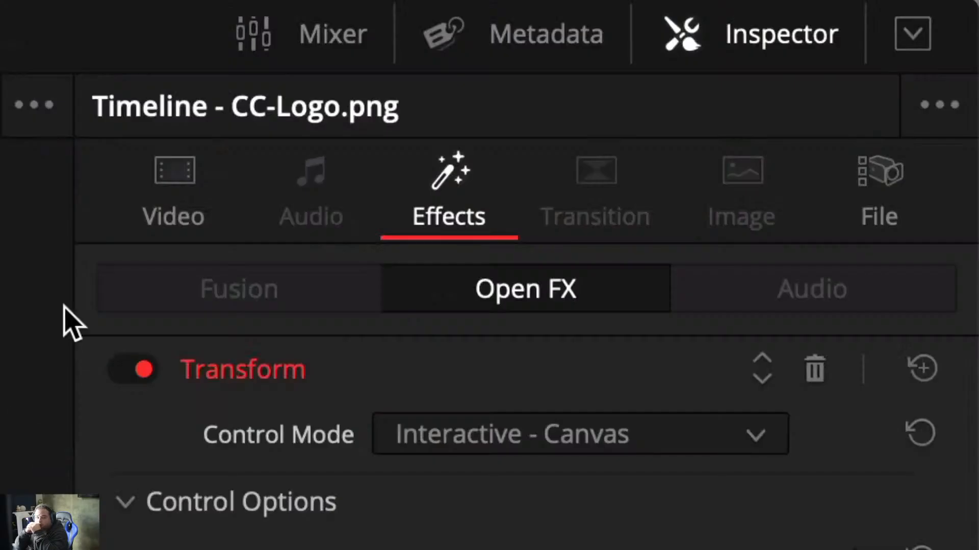
# Set the CC-Logo.png clip's composite mode to Softlight.
pyautogui.click(170, 214)
pyautogui.click(755, 110)
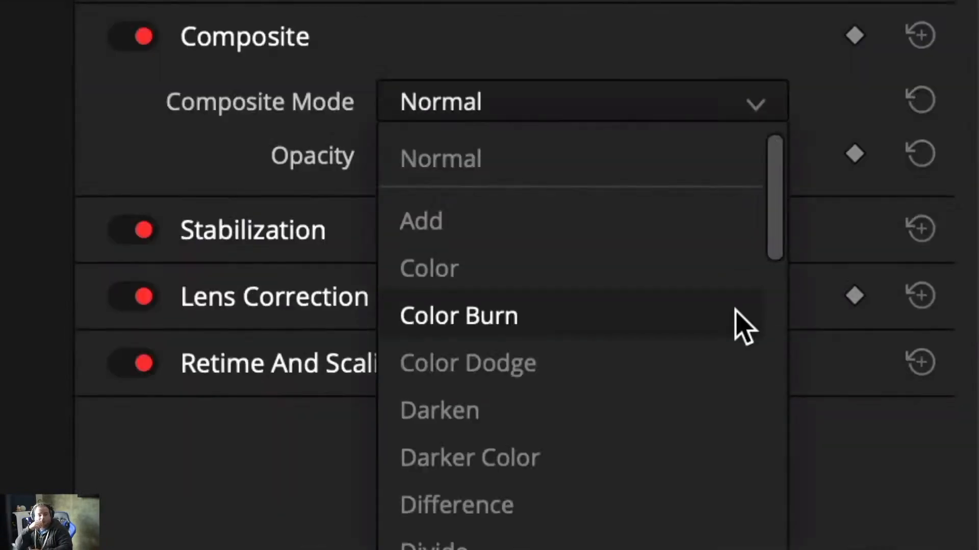
pyautogui.scroll(-10, 734, 327)
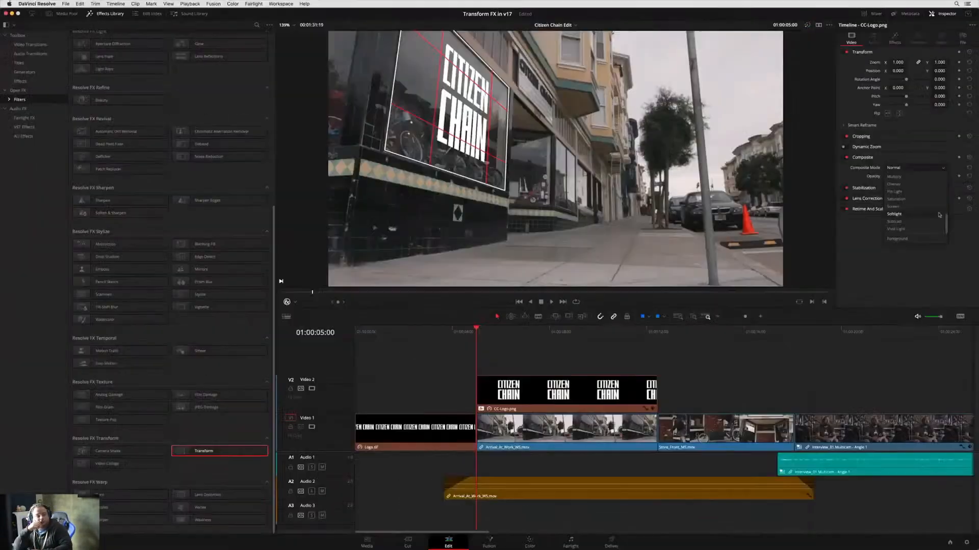
pyautogui.click(939, 215)
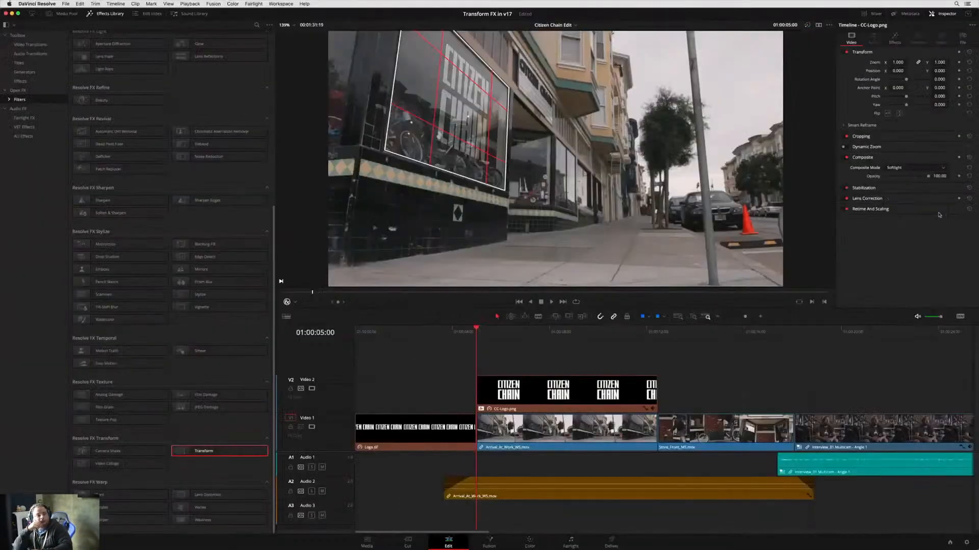
# Keyframe the logo's canvas at 01:00:05:00, realign it with the window at the clip's end, and play the tracked result from the start.
pyautogui.click(896, 38)
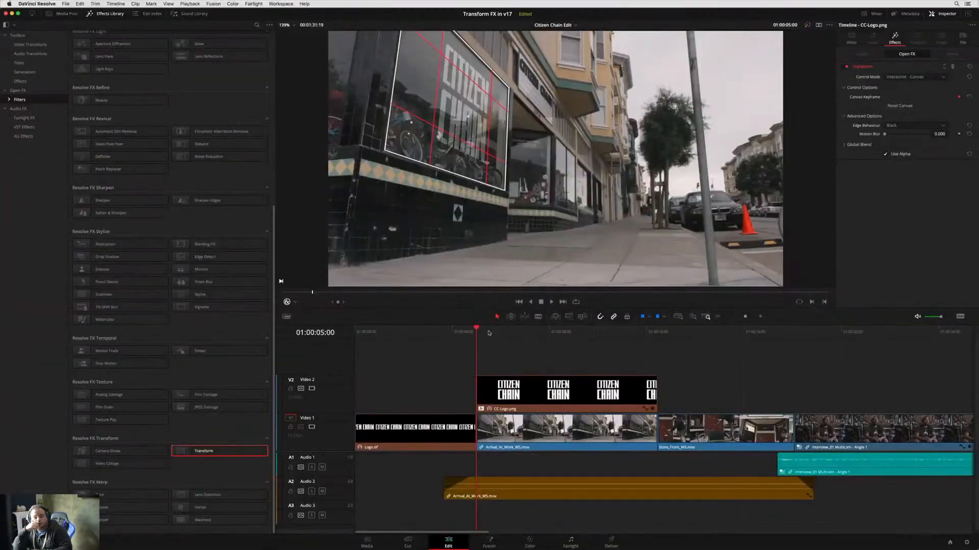
pyautogui.moveTo(480, 331); pyautogui.dragTo(650, 333)
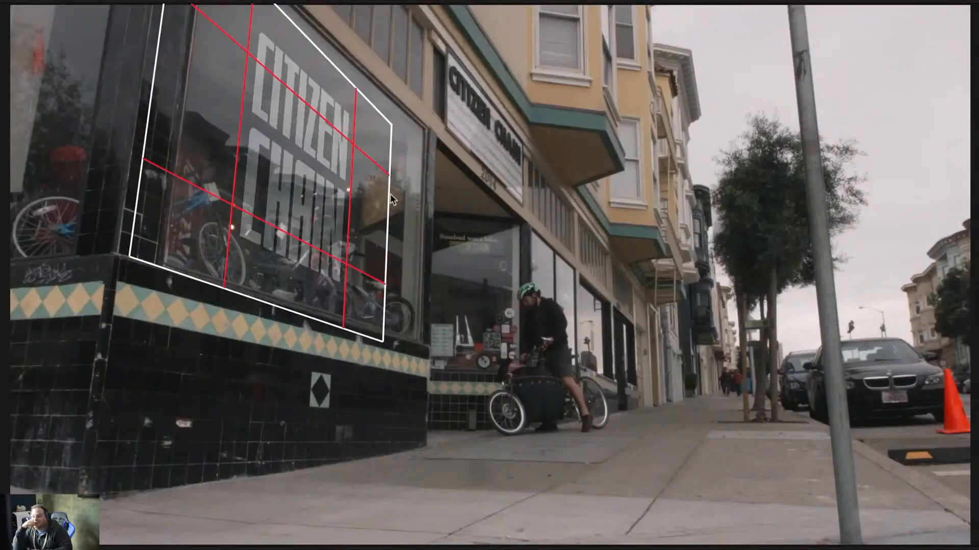
pyautogui.moveTo(392, 201); pyautogui.dragTo(255, 36)
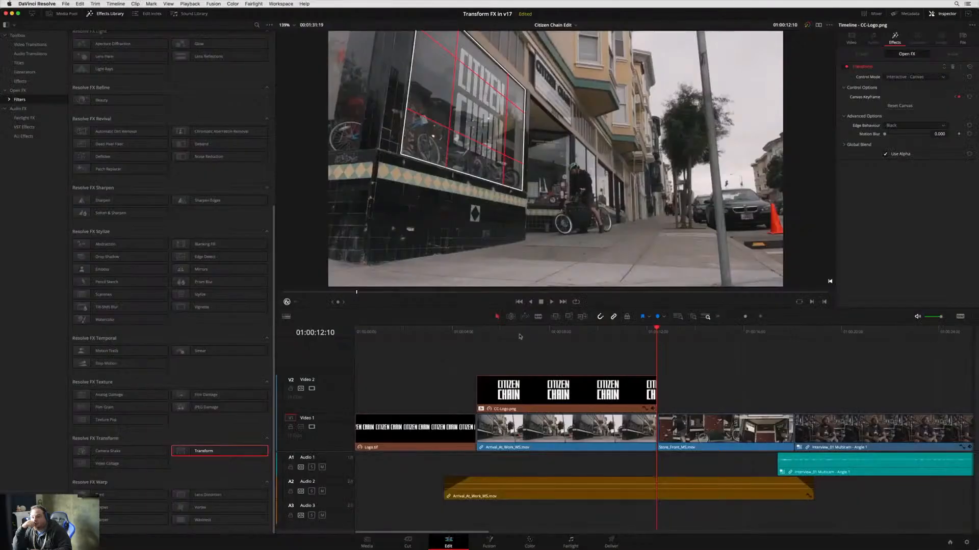
pyautogui.click(476, 332)
pyautogui.press('space')
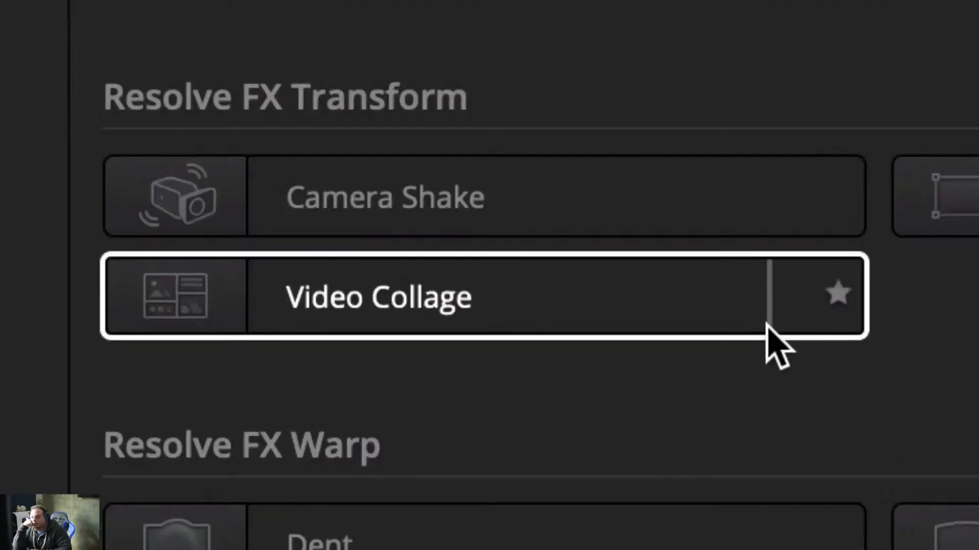
# Lay out the Video 3 clip's Video Collage as one column of two rows, with 0.613 left/right margins, 0.225 horizontal stagger and a leftward offset.
pyautogui.click(749, 301)
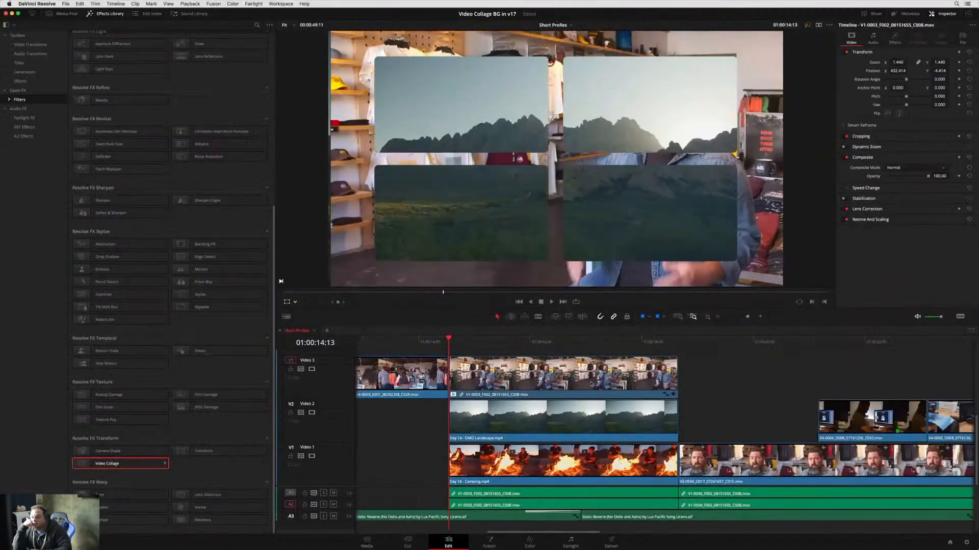
pyautogui.click(592, 384)
pyautogui.click(895, 37)
pyautogui.click(902, 86)
pyautogui.moveTo(891, 169)
pyautogui.mouseDown()
pyautogui.moveTo(911, 168)
pyautogui.moveTo(896, 185)
pyautogui.mouseUp()
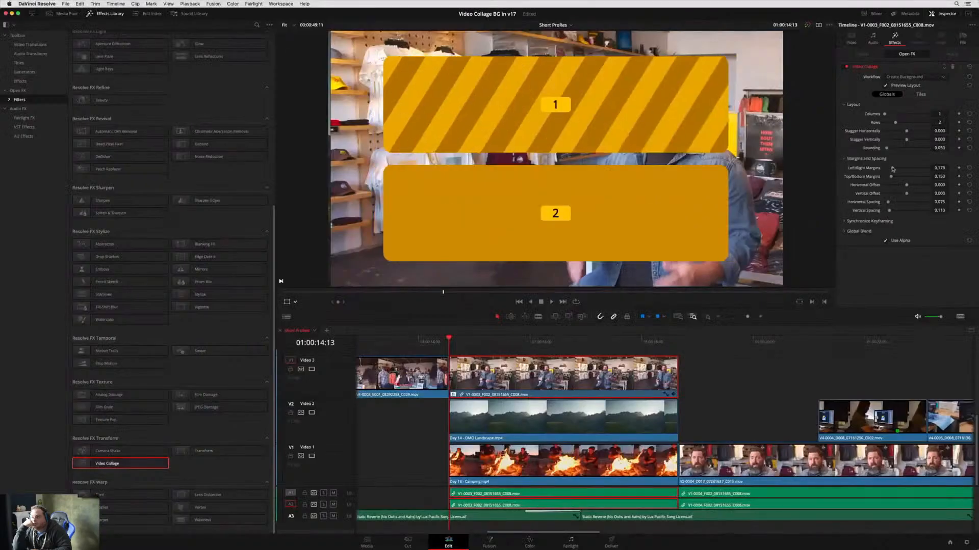
pyautogui.moveTo(906, 131); pyautogui.dragTo(911, 131)
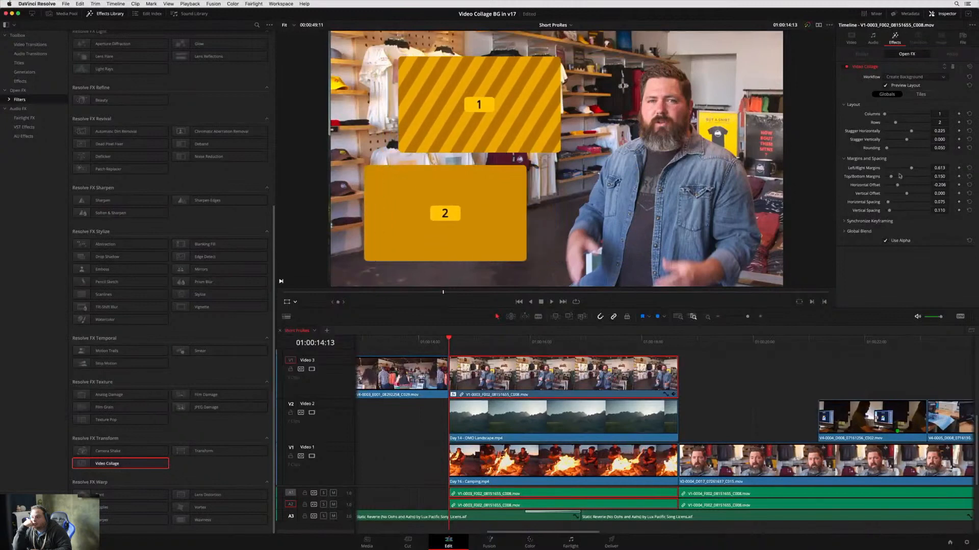
pyautogui.moveTo(896, 186); pyautogui.dragTo(898, 187)
# Style the collage tiles with a yellow 0.014 border and drop shadow, disable the layout preview, and fit the landscape and camping clips into the tiles.
pyautogui.click(921, 93)
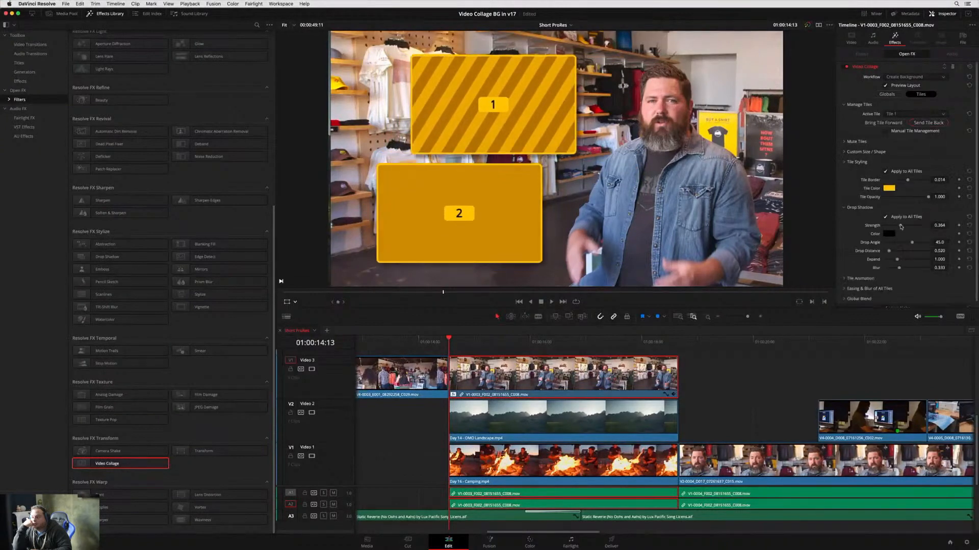
pyautogui.click(885, 85)
pyautogui.click(637, 461)
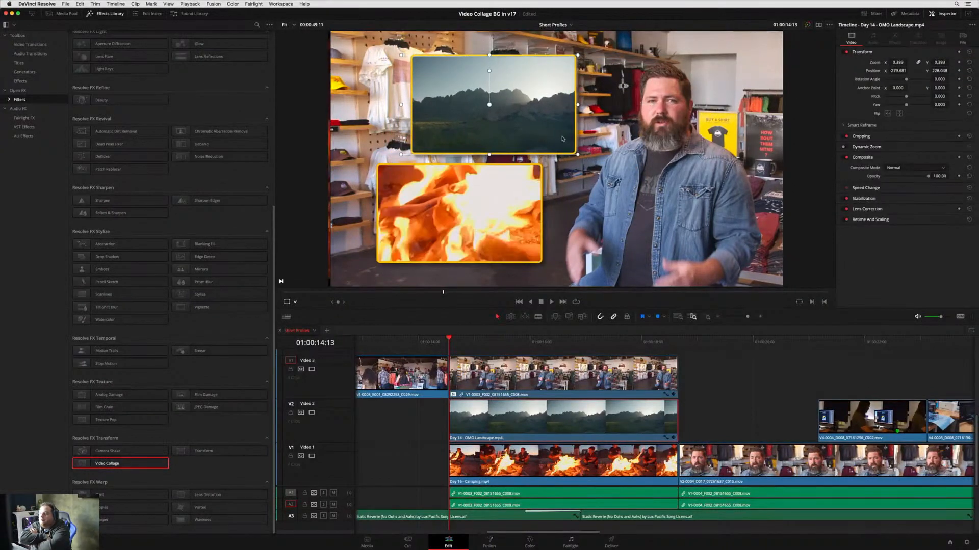
pyautogui.moveTo(715, 258); pyautogui.dragTo(537, 251)
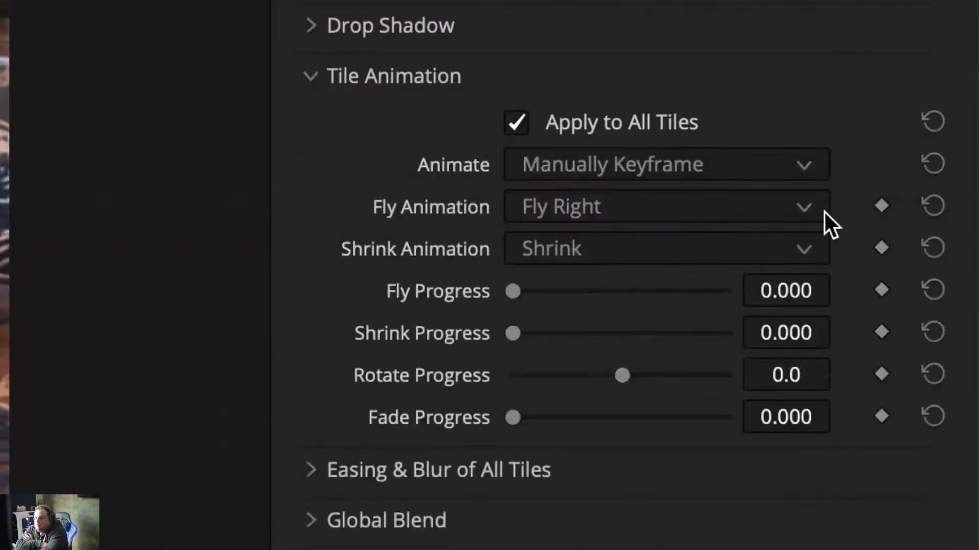
# Set the collage's tile animation to Intro Only.
pyautogui.click(802, 161)
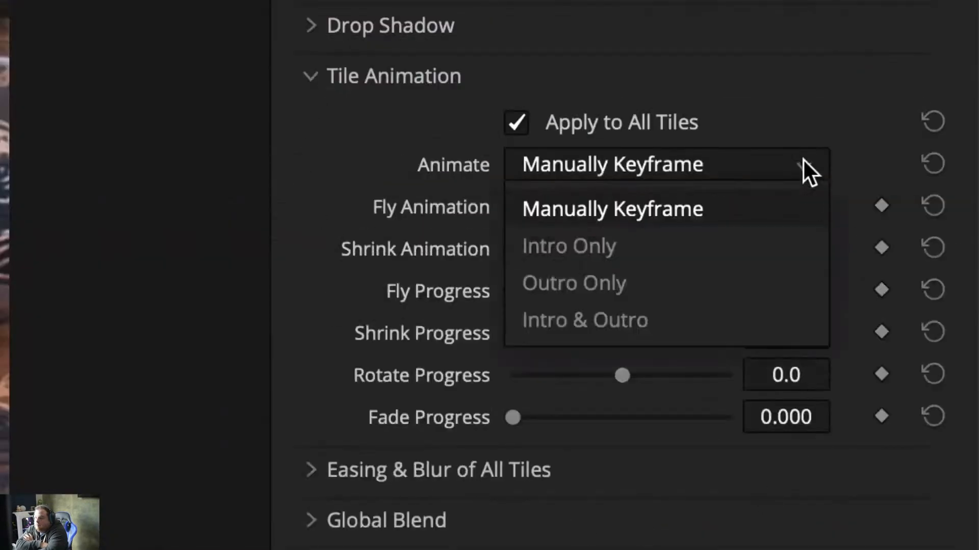
pyautogui.click(798, 239)
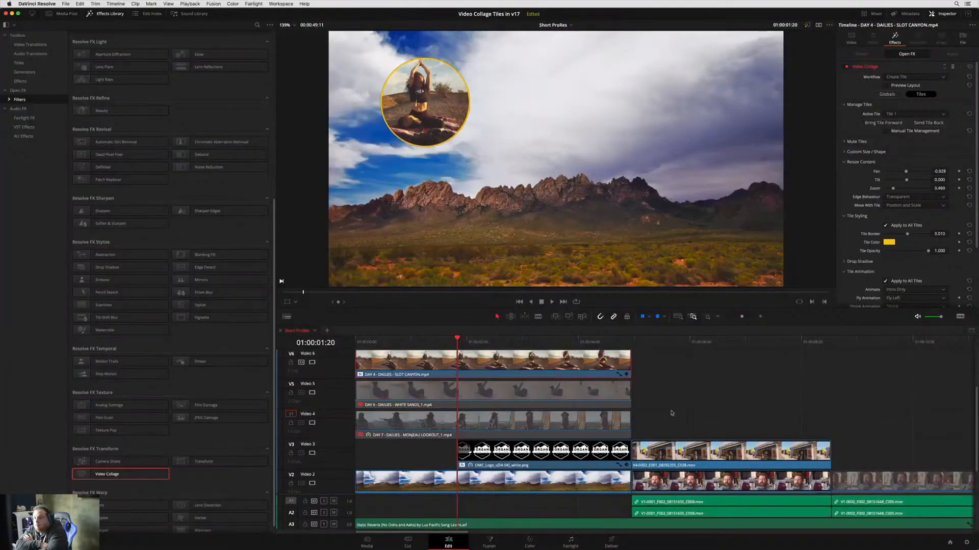
# Enable the White Sands and Monjeau Lookout clips on Video 5 and Video 4 and adjust their Video Collage tiles, including content pan and active tile.
pyautogui.click(601, 393)
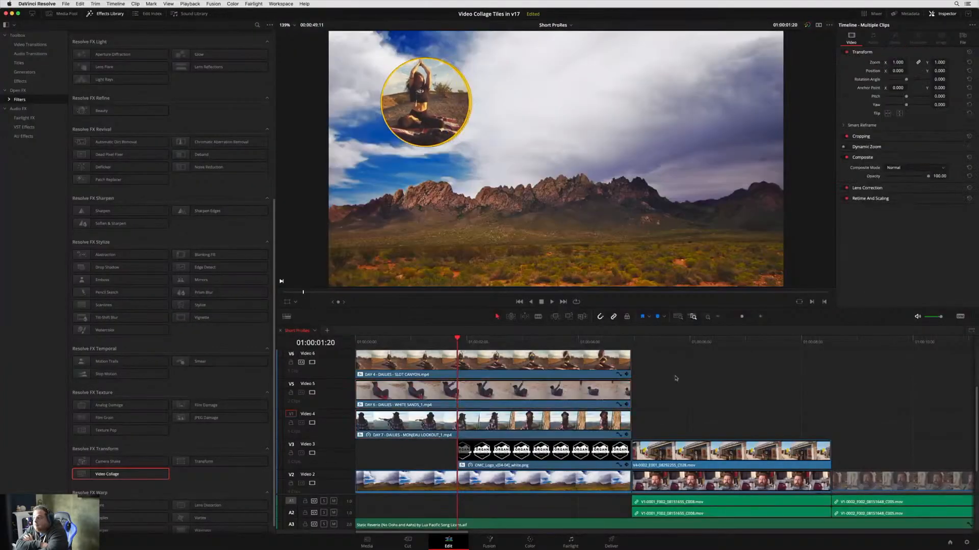
pyautogui.moveTo(906, 171); pyautogui.dragTo(909, 172)
pyautogui.click(860, 236)
pyautogui.click(912, 265)
pyautogui.click(894, 291)
pyautogui.click(601, 424)
pyautogui.click(915, 113)
pyautogui.click(894, 139)
pyautogui.click(861, 161)
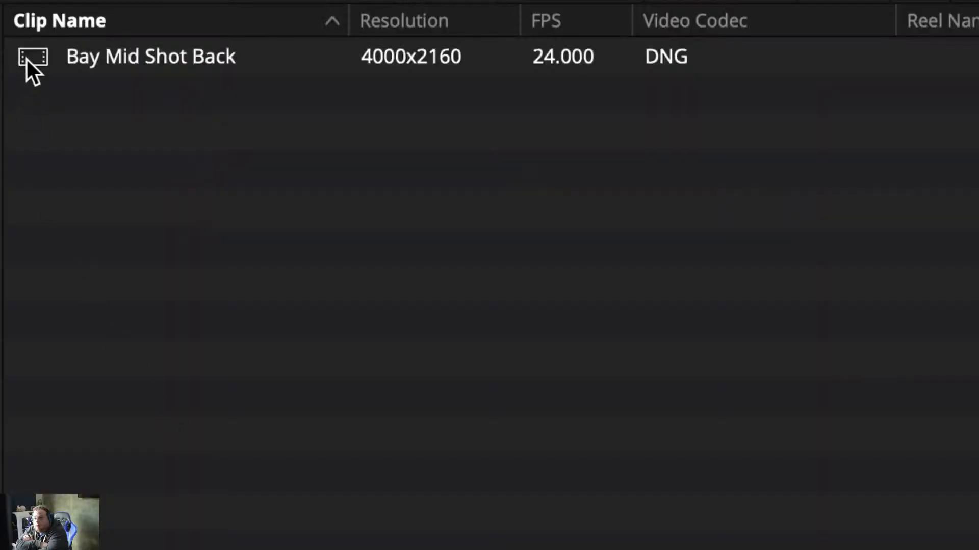
# Load the Bay Mid Shot Back RAW clip into the source viewer.
pyautogui.click(26, 59)
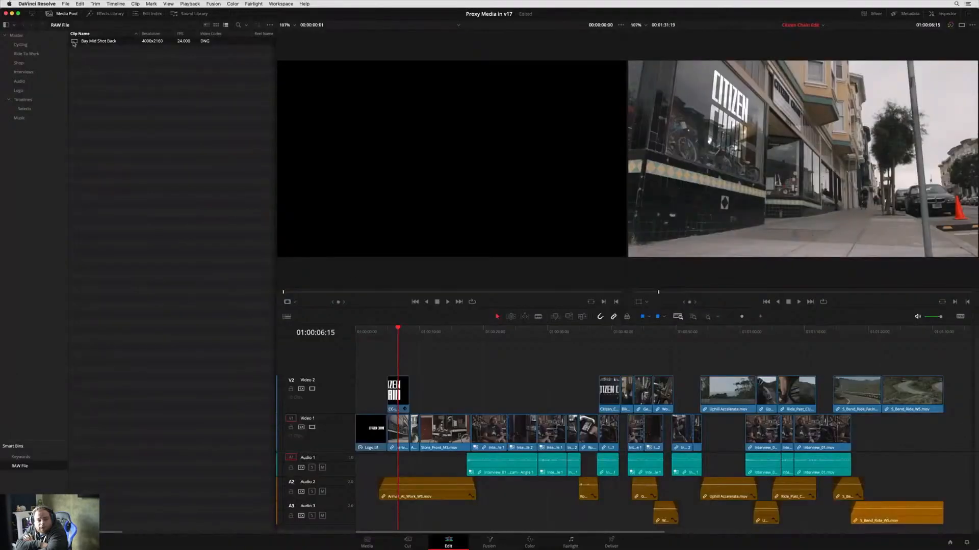
pyautogui.doubleClick(74, 44)
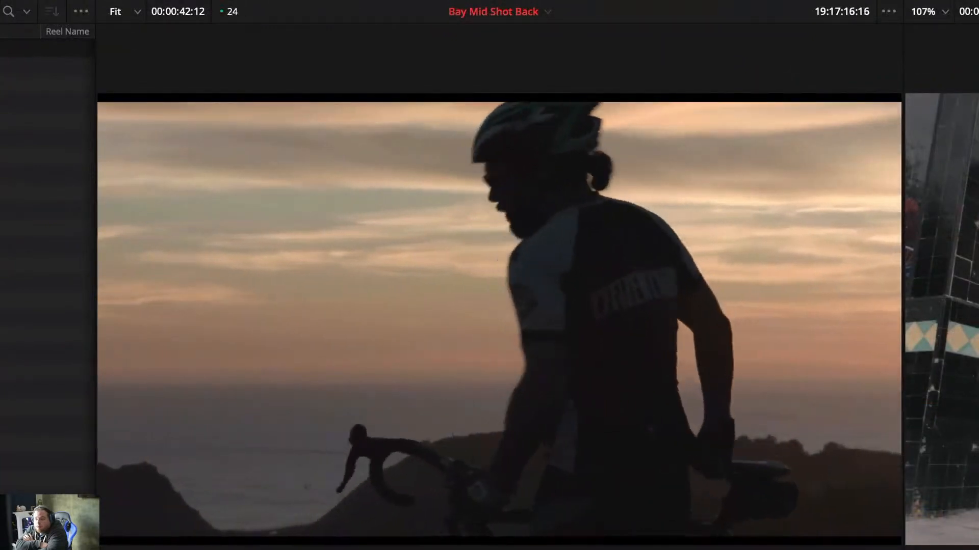
# Set the project's proxy media resolution to One-Eighth and proxy media format to ProRes 422 LT, and save the project settings.
pyautogui.hotkey('shift', '9')
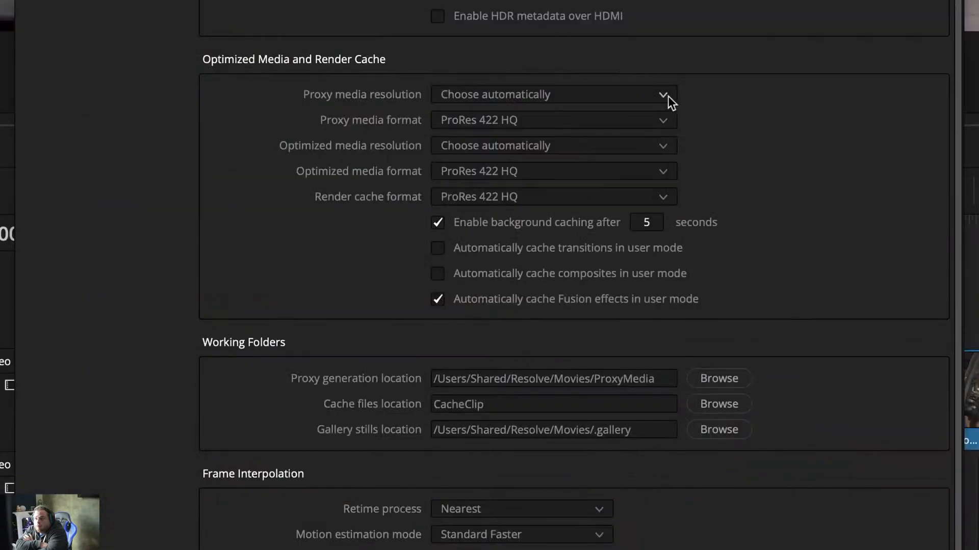
pyautogui.click(554, 355)
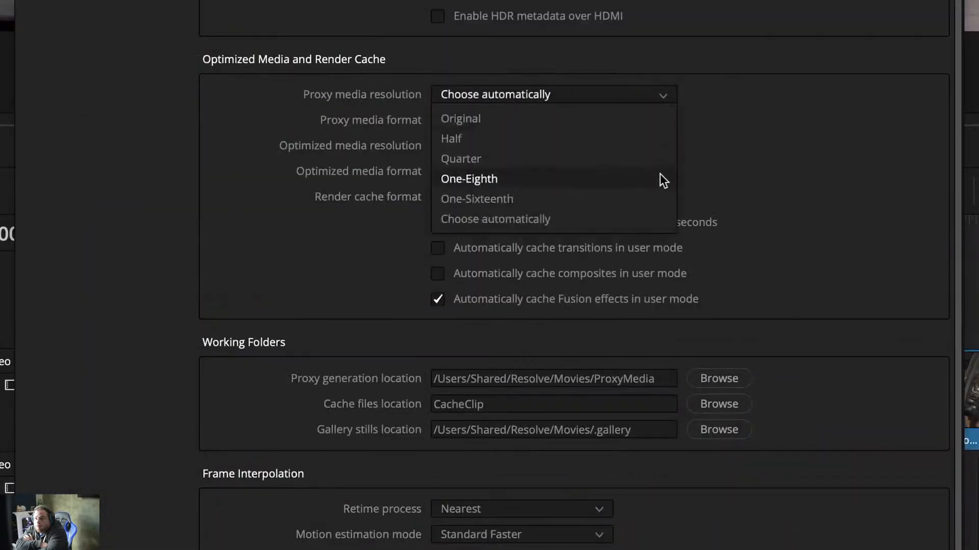
pyautogui.click(554, 387)
pyautogui.click(662, 121)
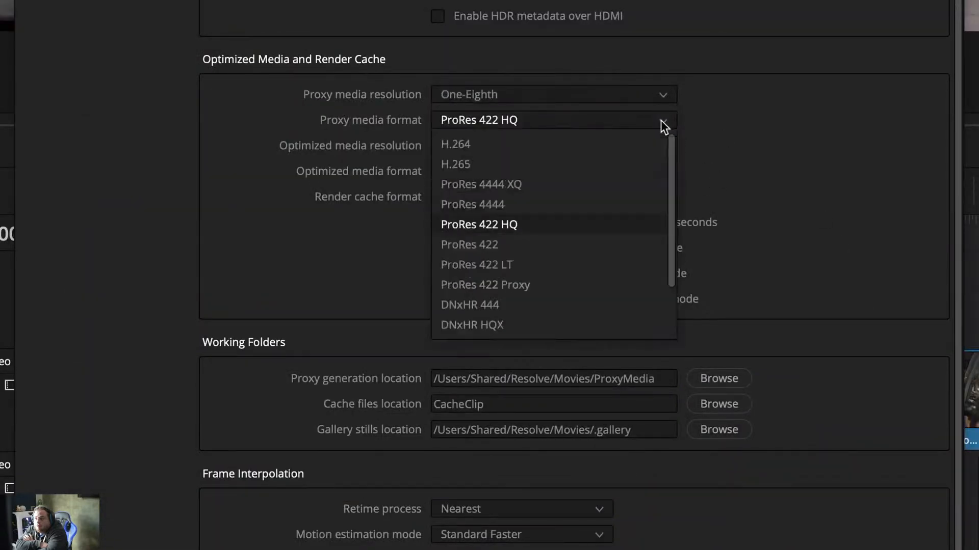
pyautogui.click(659, 260)
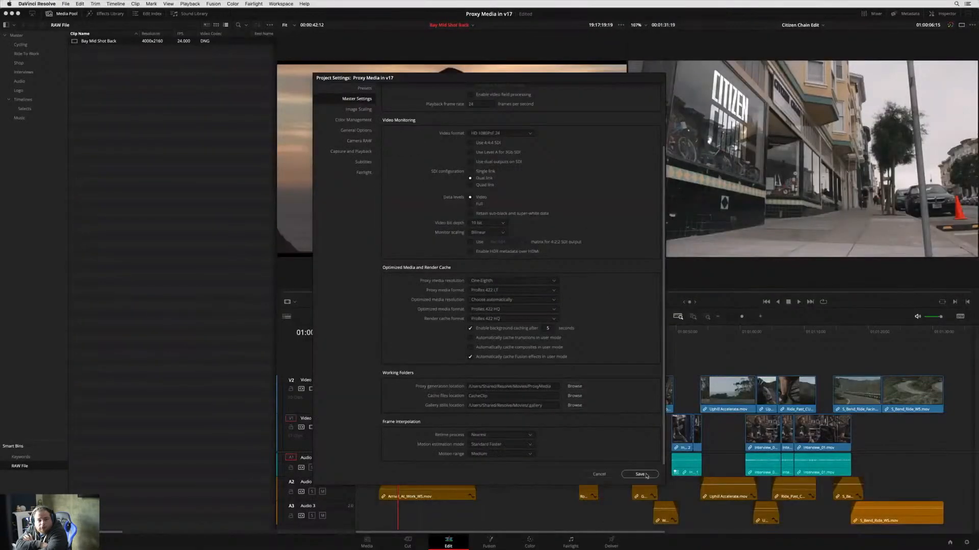
pyautogui.click(643, 474)
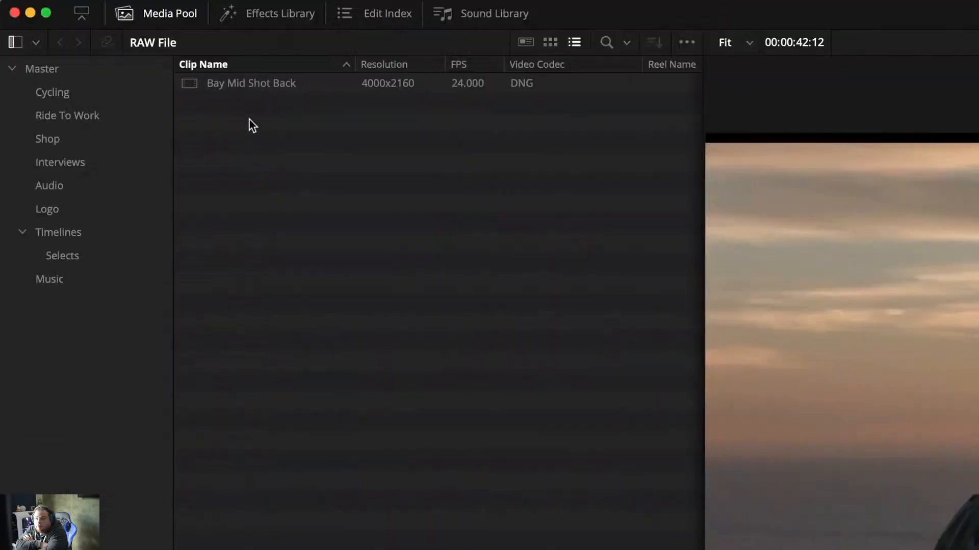
# Generate proxy media for the Bay Mid Shot Back clip.
pyautogui.click(102, 41)
pyautogui.rightClick(101, 41)
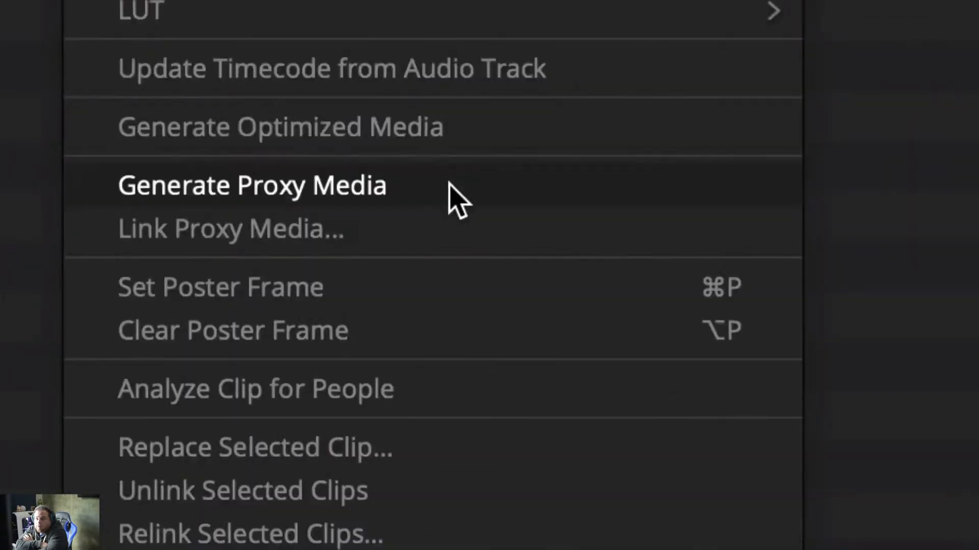
pyautogui.click(449, 184)
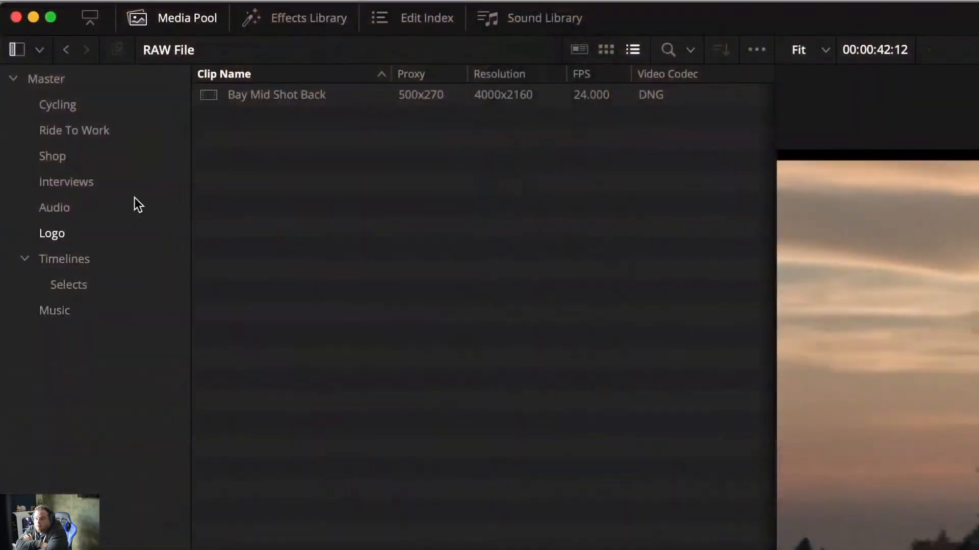
# Link all clips in the Shop bin to the proxy files in the Citizen Chain Proxy Media folder.
pyautogui.click(126, 151)
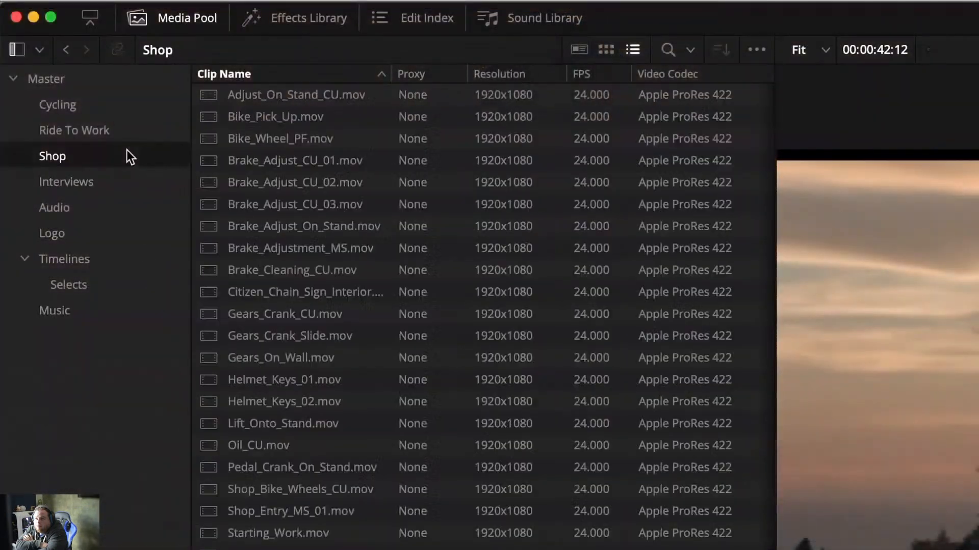
pyautogui.press('super+a')
pyautogui.rightClick(350, 96)
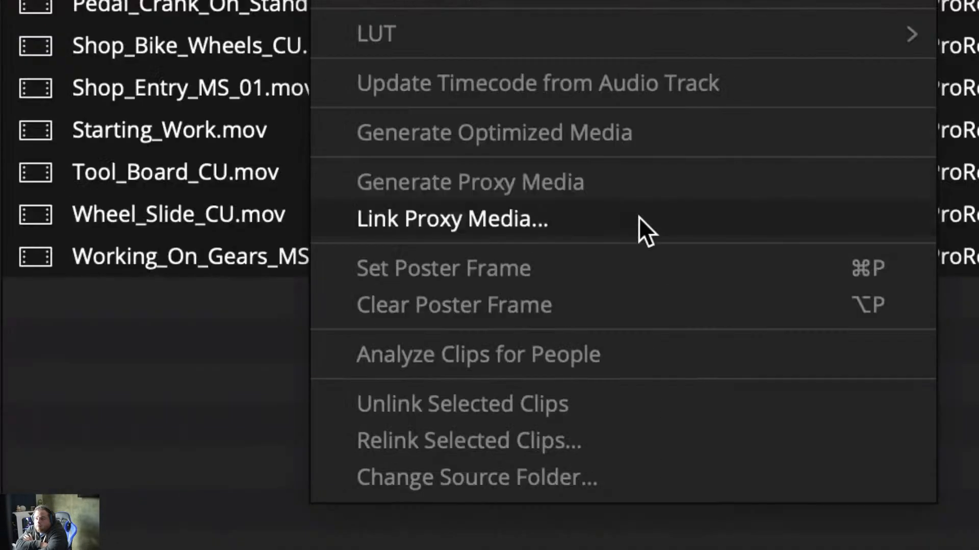
pyautogui.click(638, 218)
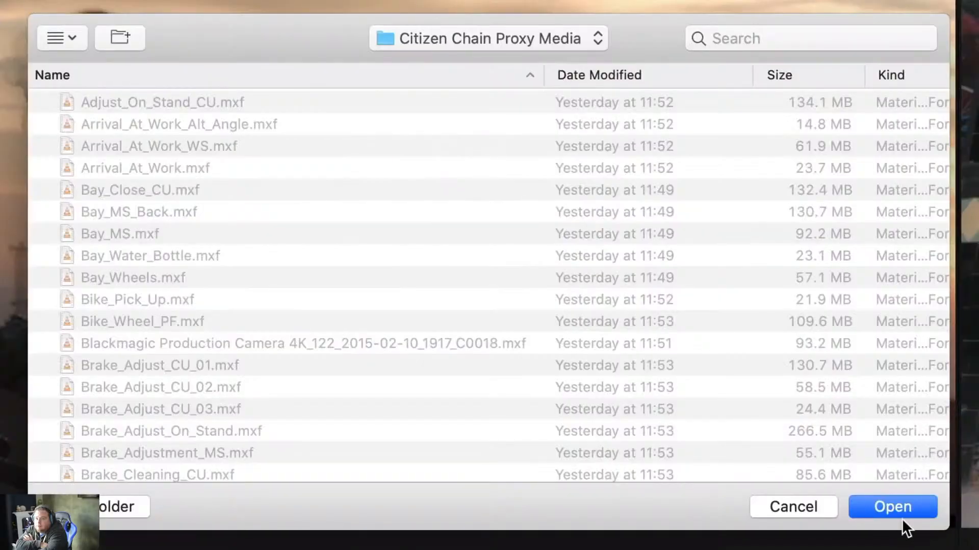
pyautogui.click(892, 507)
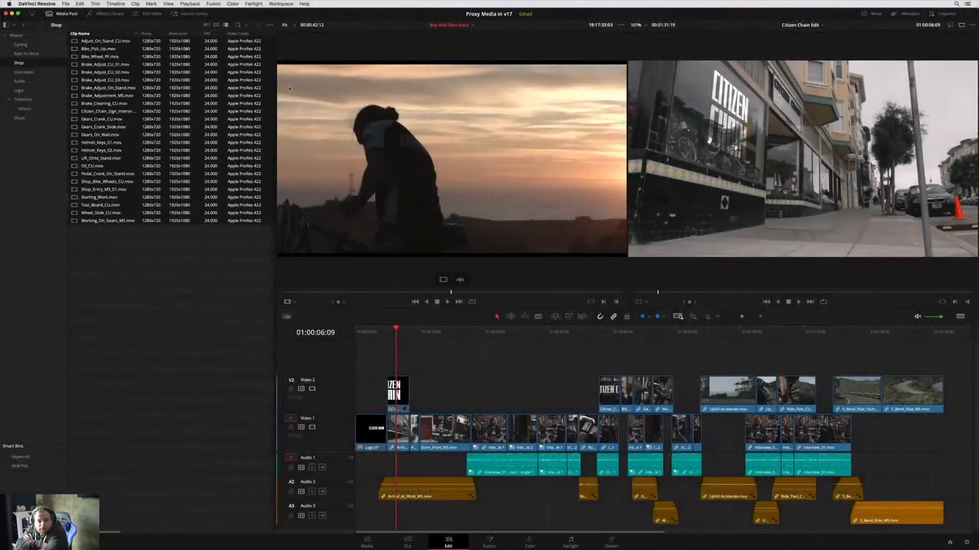
# Toggle the playback option that uses proxy media when available.
pyautogui.click(190, 4)
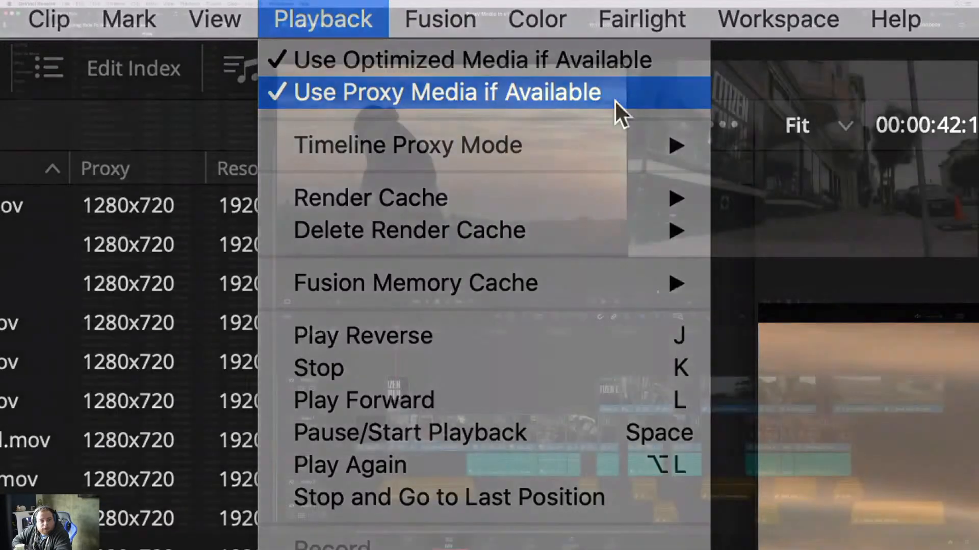
pyautogui.click(615, 99)
# Export the Proxy Media in v17 project as an archive on the Desktop, including proxy media but excluding the original media files.
pyautogui.hotkey('shift', '1')
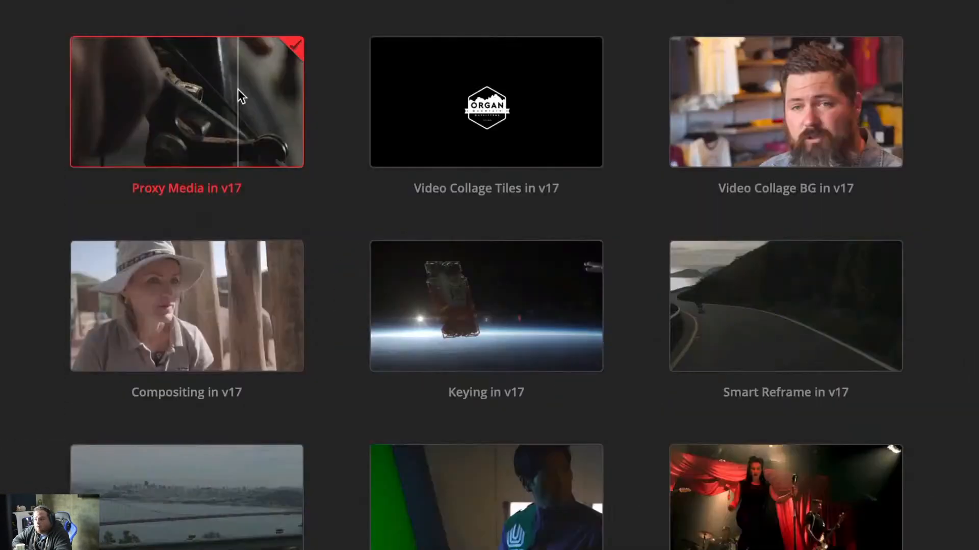
pyautogui.rightClick(397, 207)
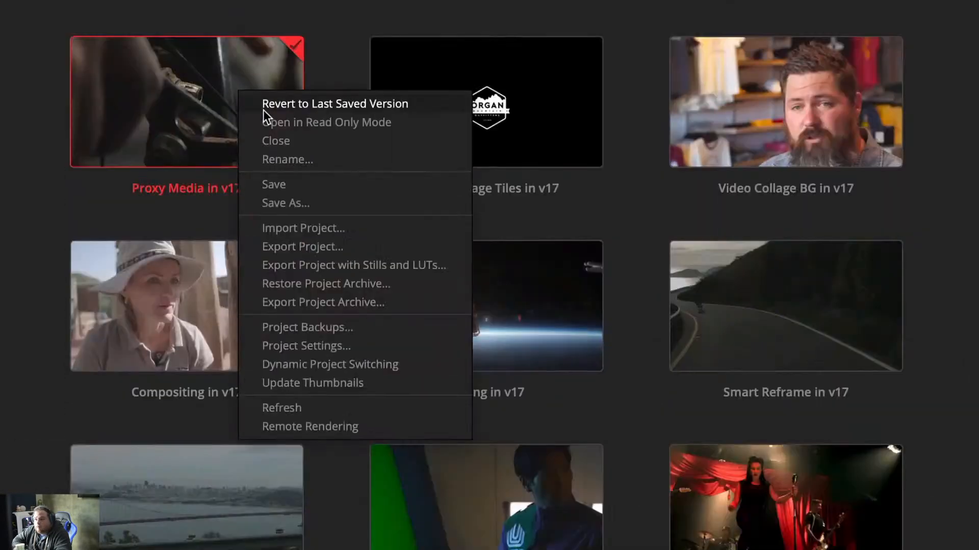
pyautogui.click(399, 309)
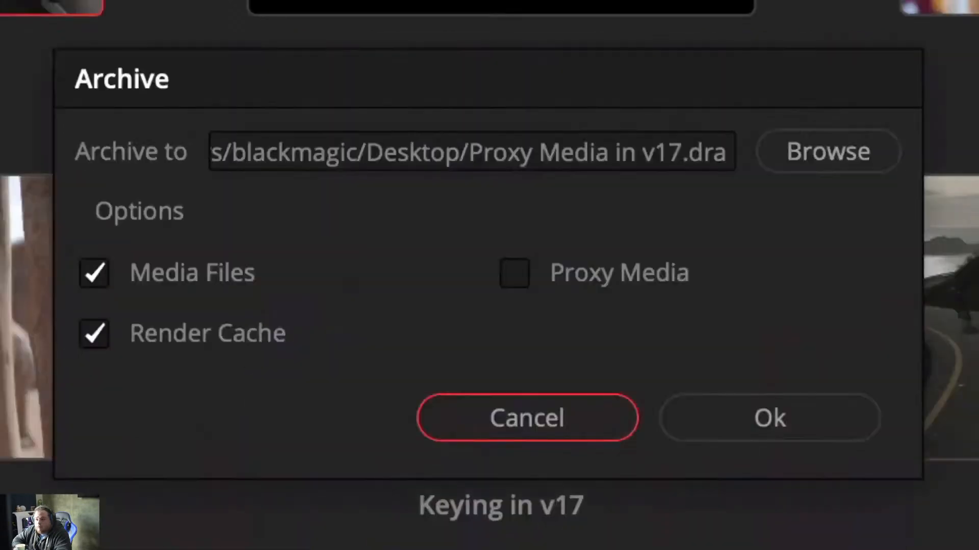
pyautogui.click(640, 275)
pyautogui.click(223, 273)
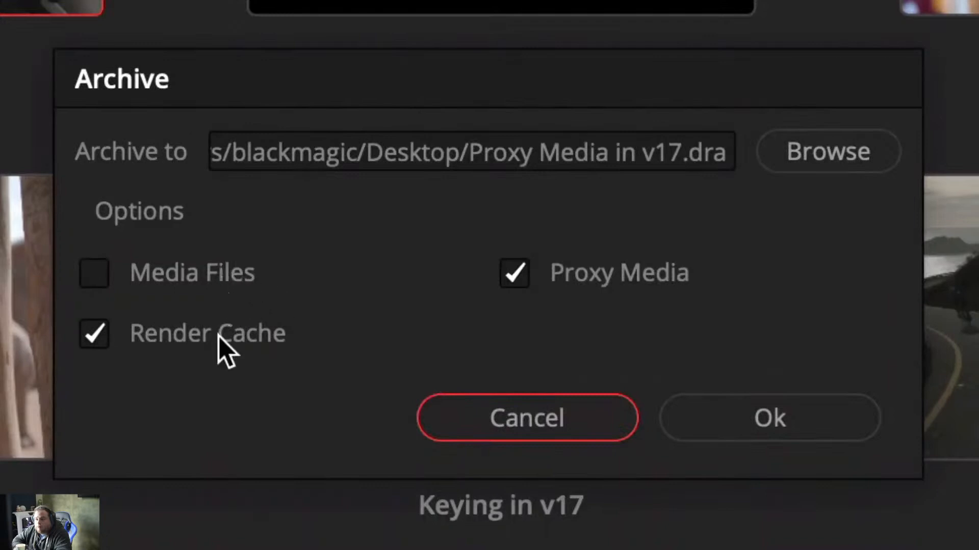
pyautogui.click(845, 430)
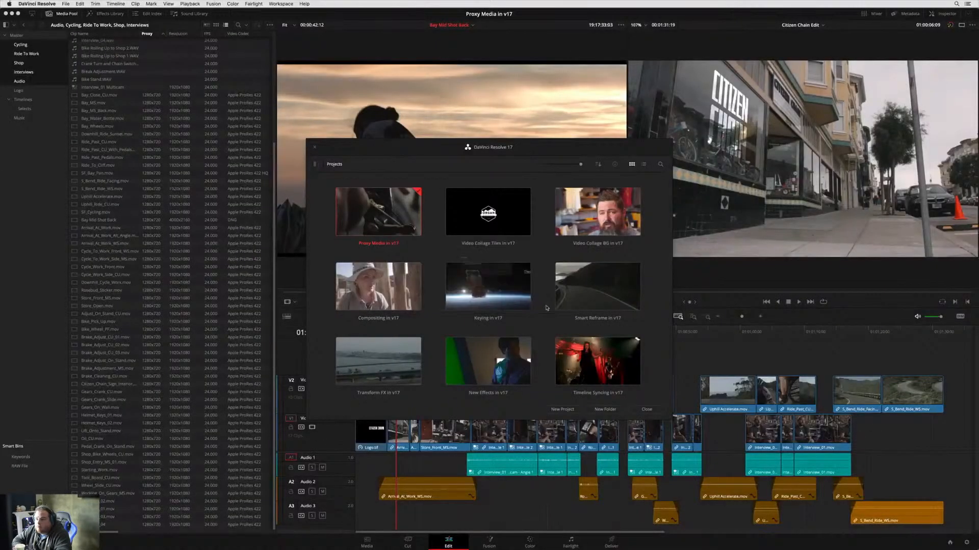
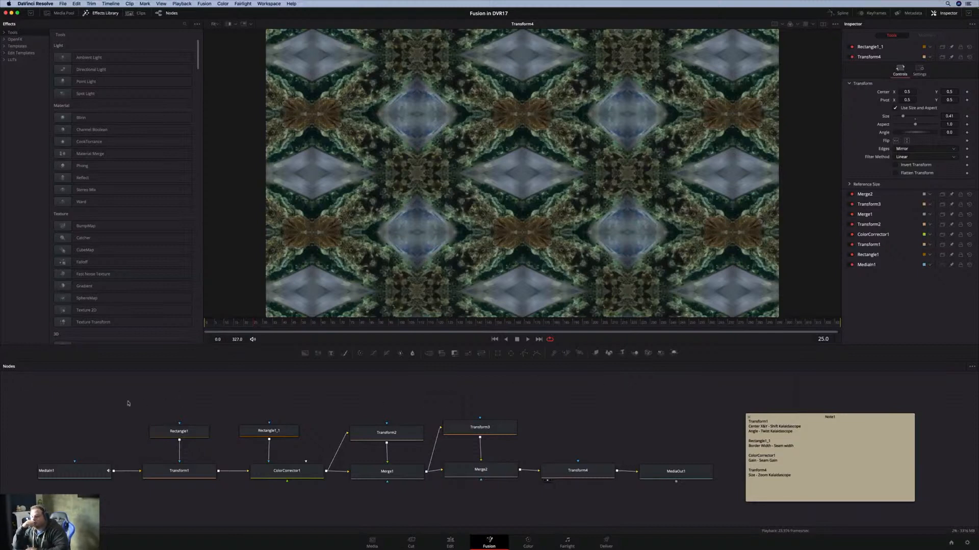
# Create a macro named Kaleidoscope from the kaleidoscope node chain ending at Transform4.
pyautogui.moveTo(28, 402); pyautogui.dragTo(585, 490)
pyautogui.rightClick(590, 474)
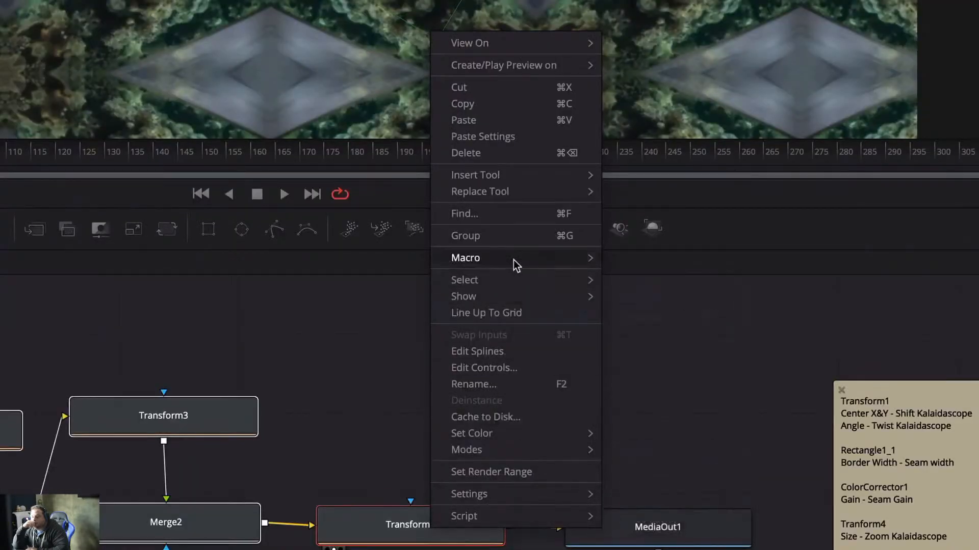
pyautogui.moveTo(618, 365)
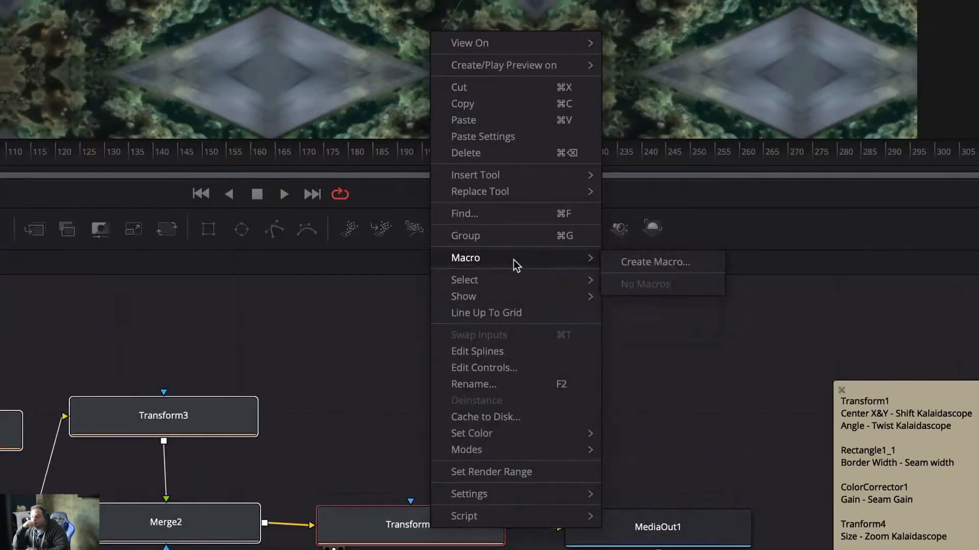
pyautogui.click(698, 263)
pyautogui.click(406, 82)
pyautogui.write('Kaleidoscope')
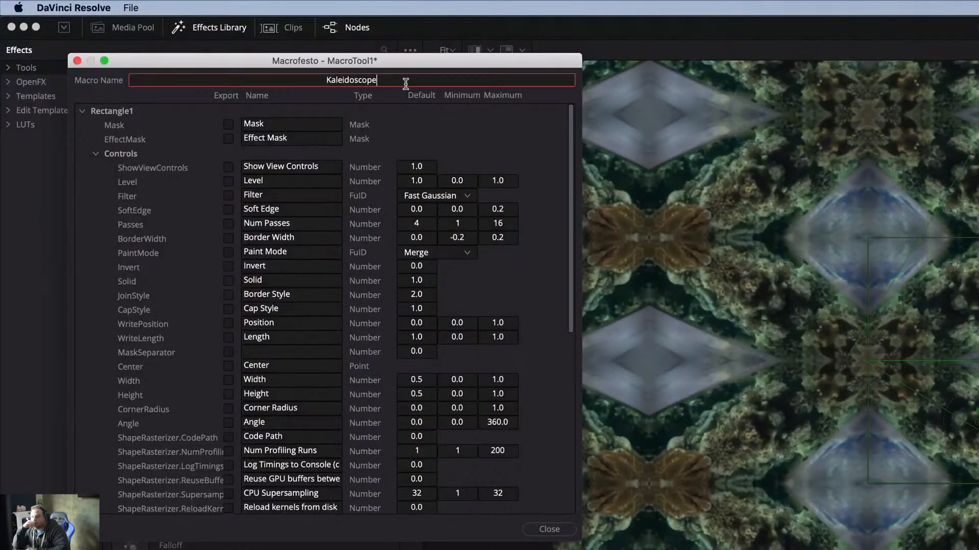
# Export Rectangle1_1's Border Width control in the macro and rename it Seam Width.
pyautogui.click(82, 111)
pyautogui.click(83, 125)
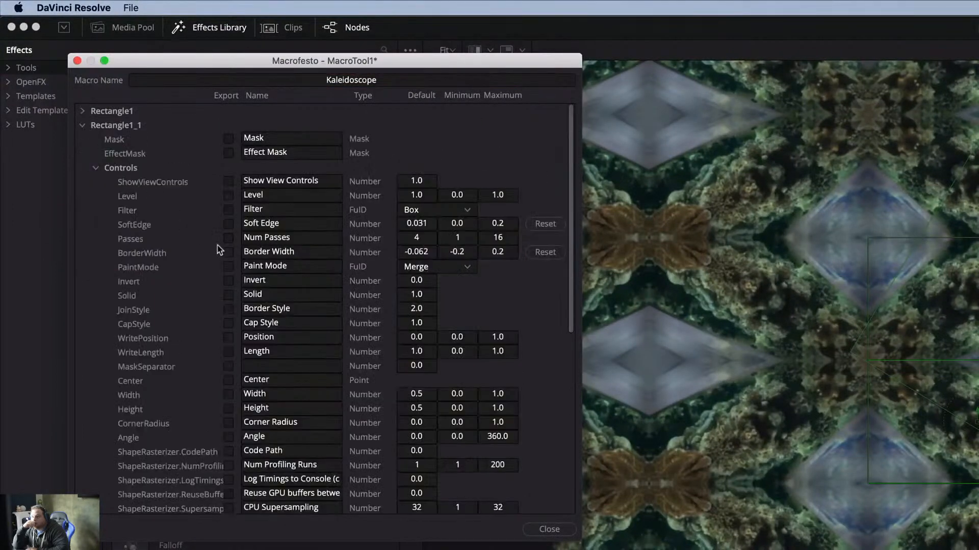
pyautogui.doubleClick(318, 249)
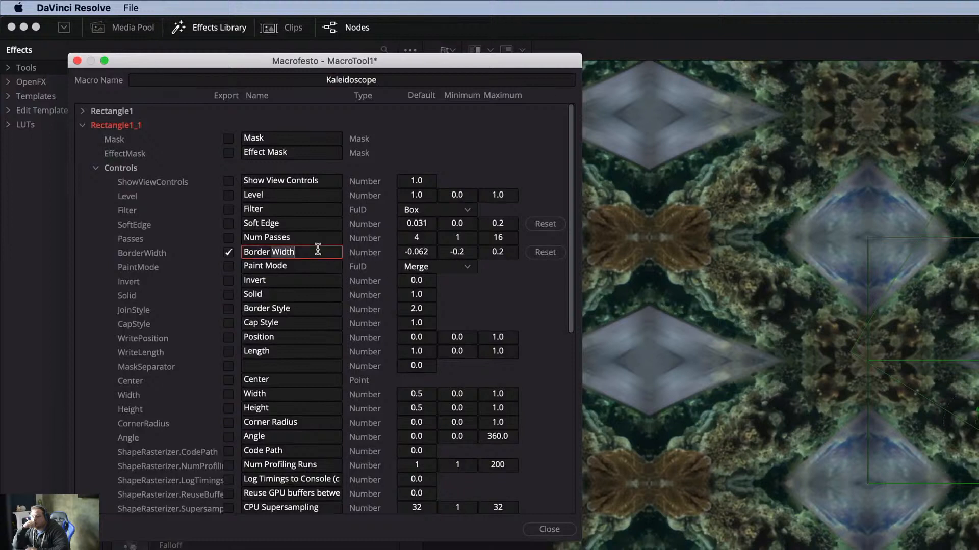
pyautogui.write('Seam Width')
# Limit the macro's Seam Width control to a minimum of -0.4 and a maximum of 0.
pyautogui.click(509, 252)
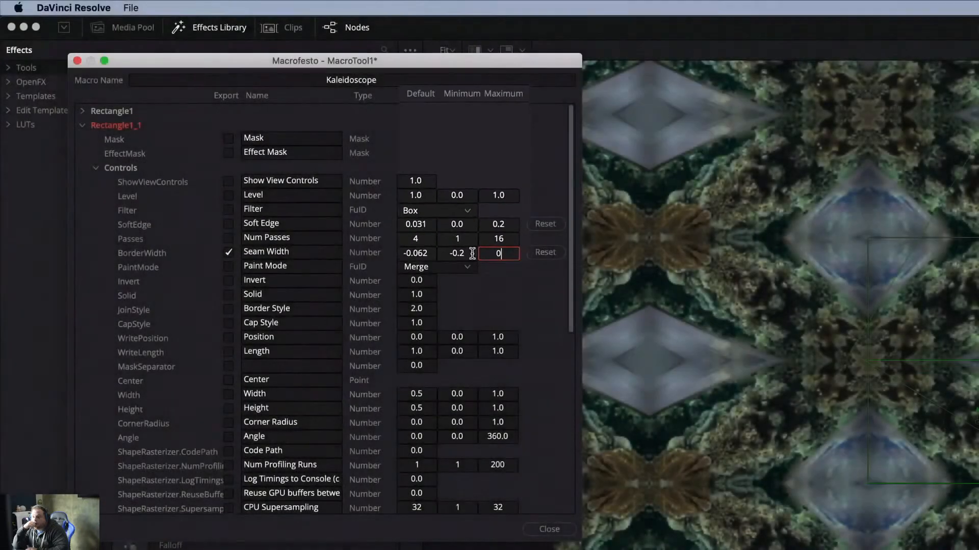
pyautogui.click(472, 252)
pyautogui.press('BackSpace')
pyautogui.press('BackSpace')
pyautogui.press('BackSpace')
pyautogui.press('BackSpace')
pyautogui.write('-0.4')
pyautogui.press('Return')
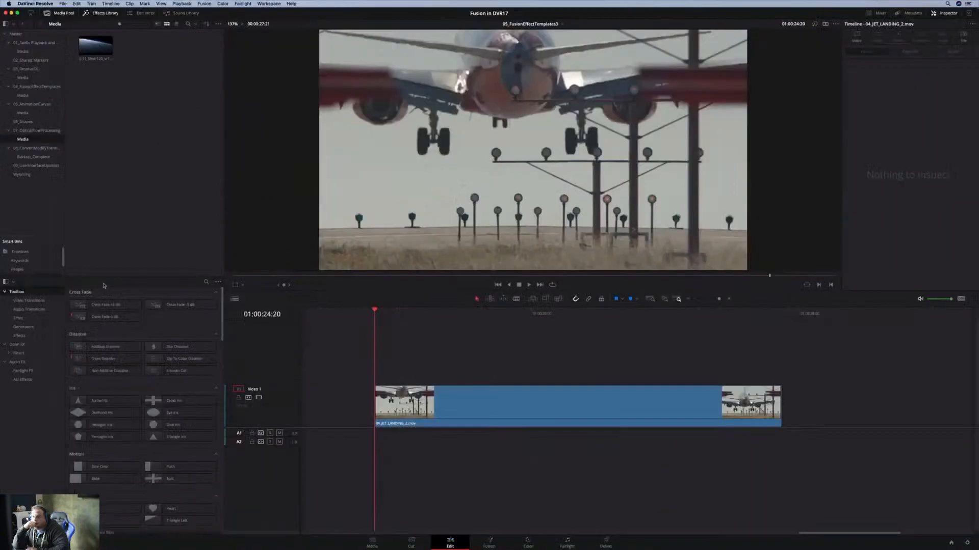
# Apply the Kaleidoscope Fusion effect to the 04_JET_LANDING_2.mov clip and adjust its controls.
pyautogui.click(19, 335)
pyautogui.moveTo(104, 382); pyautogui.dragTo(510, 406)
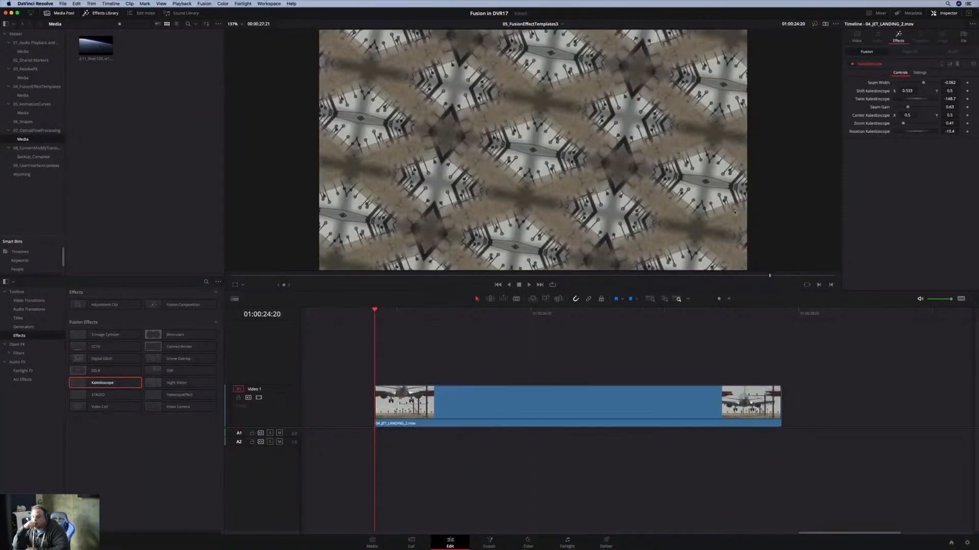
pyautogui.moveTo(925, 84); pyautogui.dragTo(907, 125)
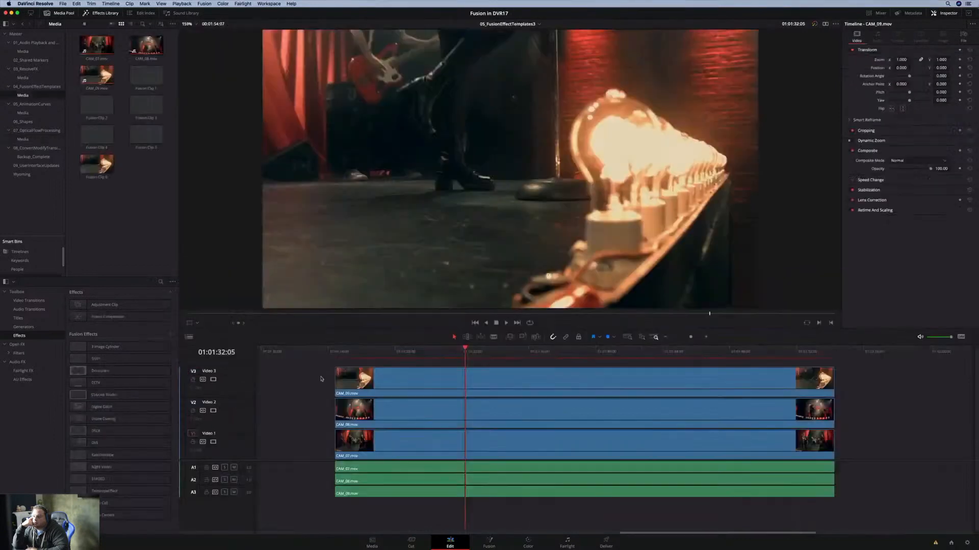
# Combine the three stacked camera clips into a Fusion clip, apply the 3-in-1 effect to it, and play it from the start.
pyautogui.moveTo(308, 366); pyautogui.dragTo(378, 445)
pyautogui.rightClick(378, 444)
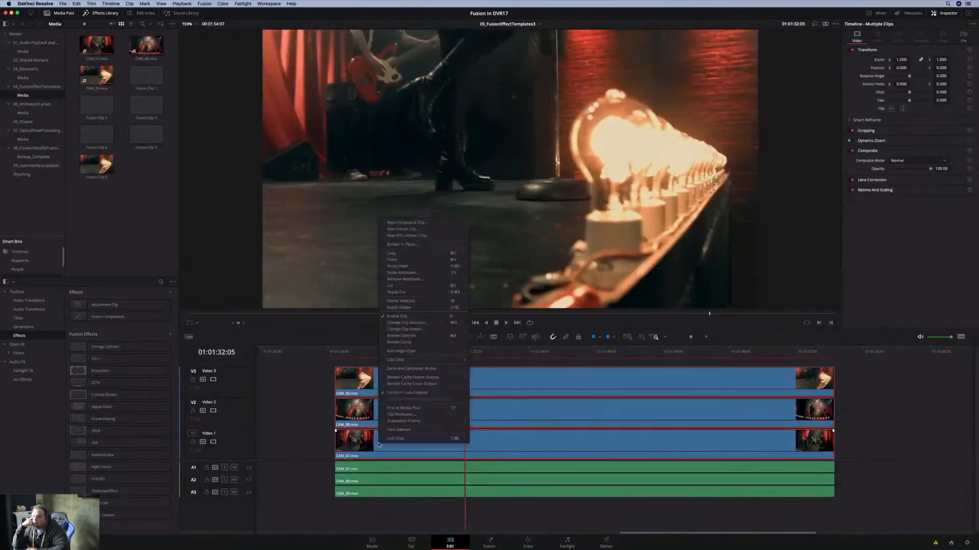
pyautogui.click(405, 228)
pyautogui.moveTo(117, 359); pyautogui.dragTo(357, 439)
pyautogui.click(335, 352)
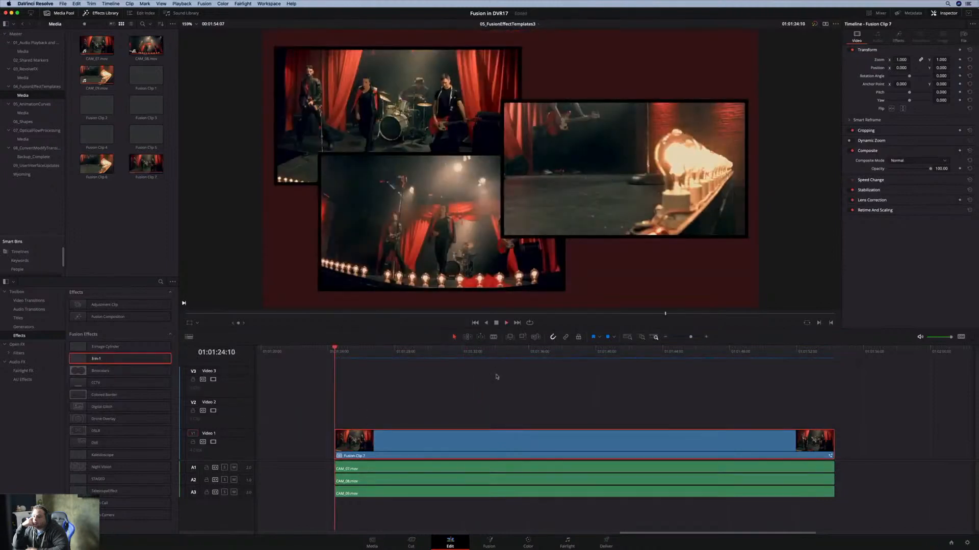
pyautogui.press('space')
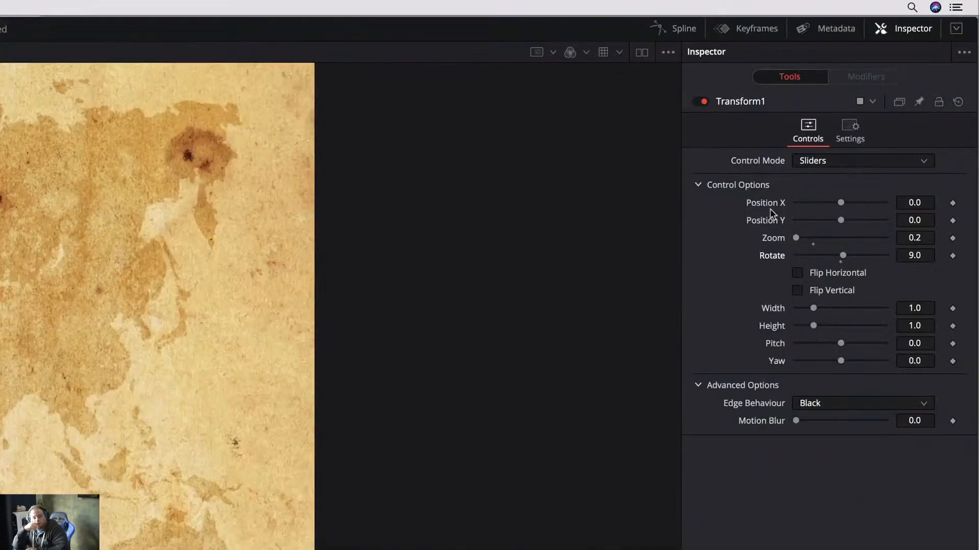
# Apply the Anim Curves modifier to Position X of the plane's Transform1 node.
pyautogui.rightClick(879, 97)
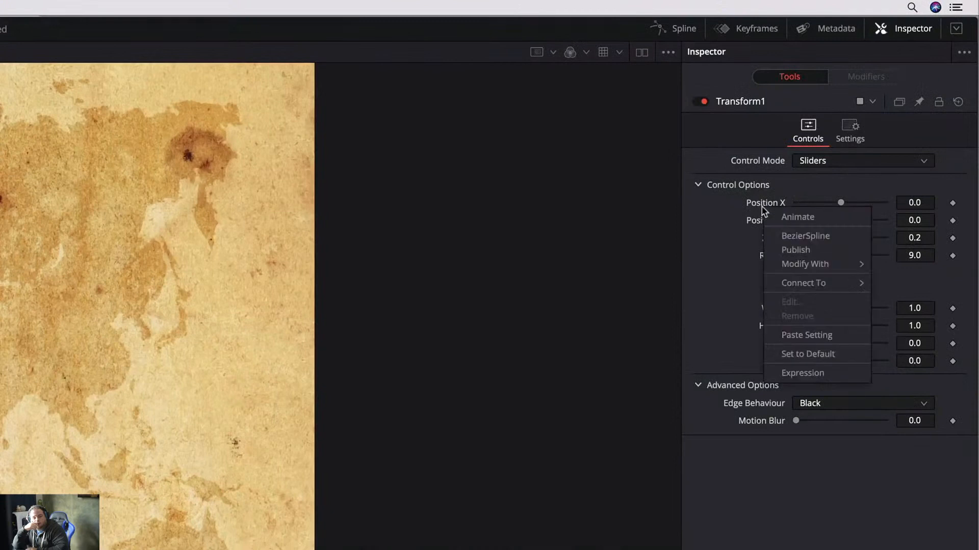
pyautogui.moveTo(779, 267)
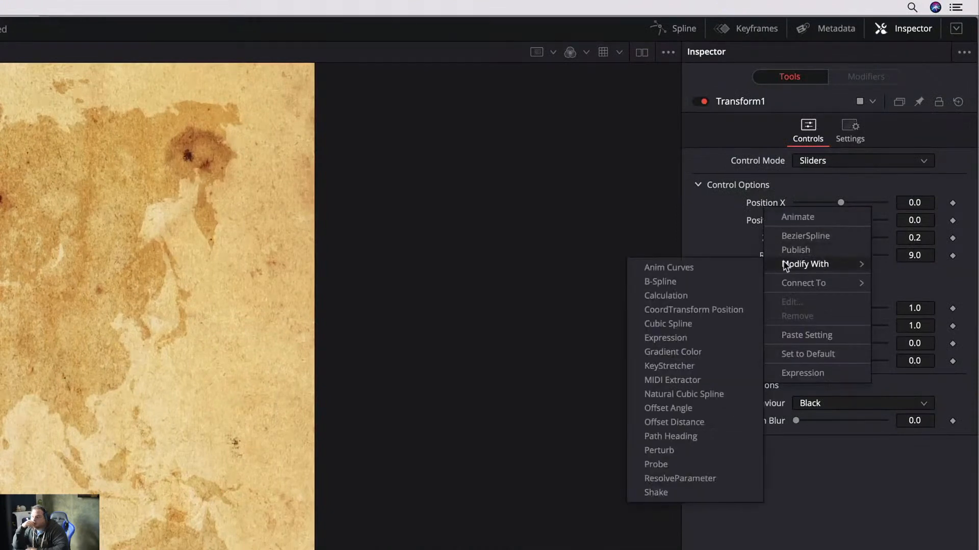
pyautogui.click(733, 272)
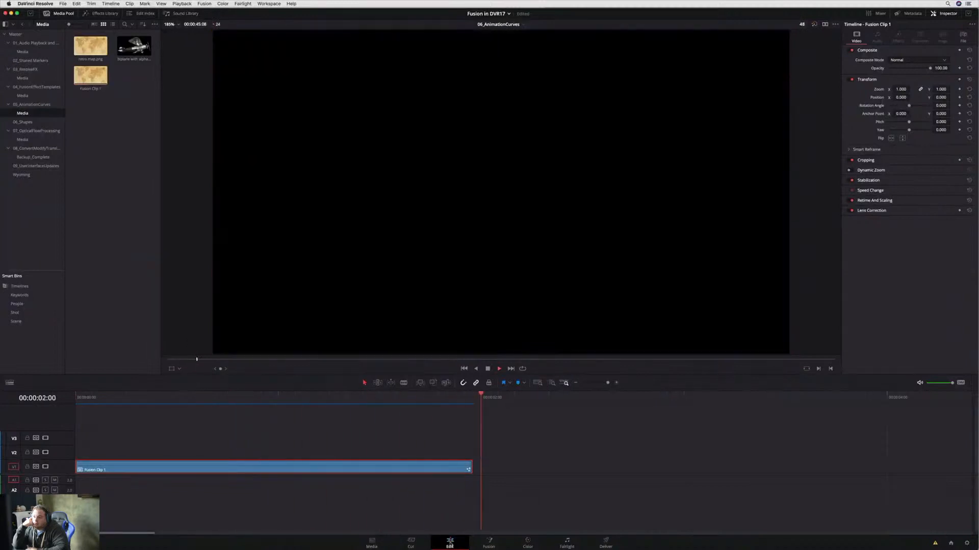
# Extend the end of Fusion Clip 1 to about 3 seconds and play the plane animation from the start.
pyautogui.press('space')
pyautogui.click(464, 368)
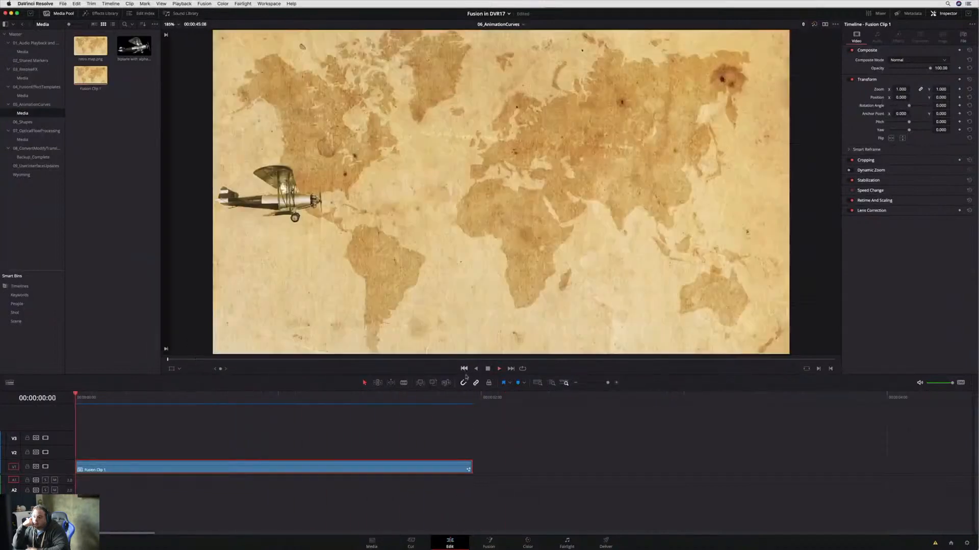
pyautogui.moveTo(471, 465); pyautogui.dragTo(677, 462)
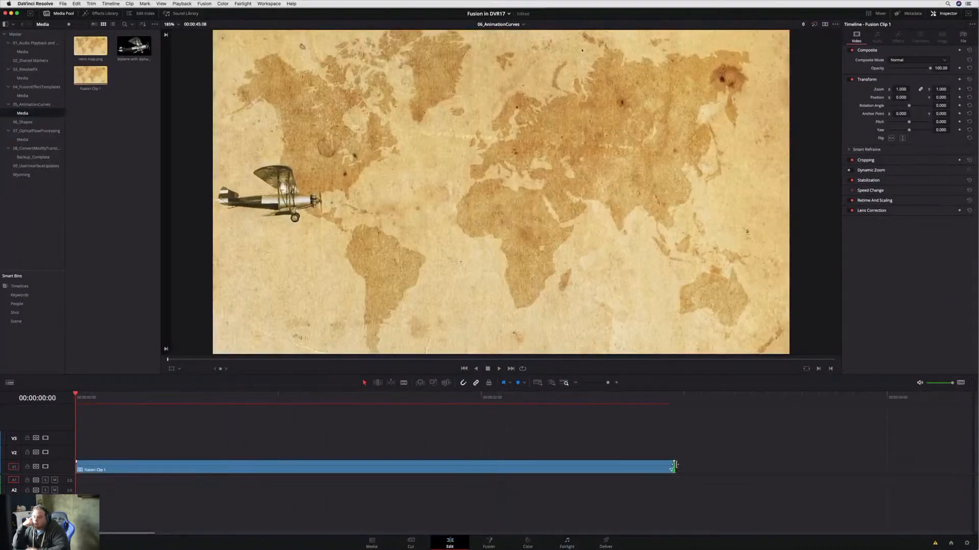
pyautogui.press('space')
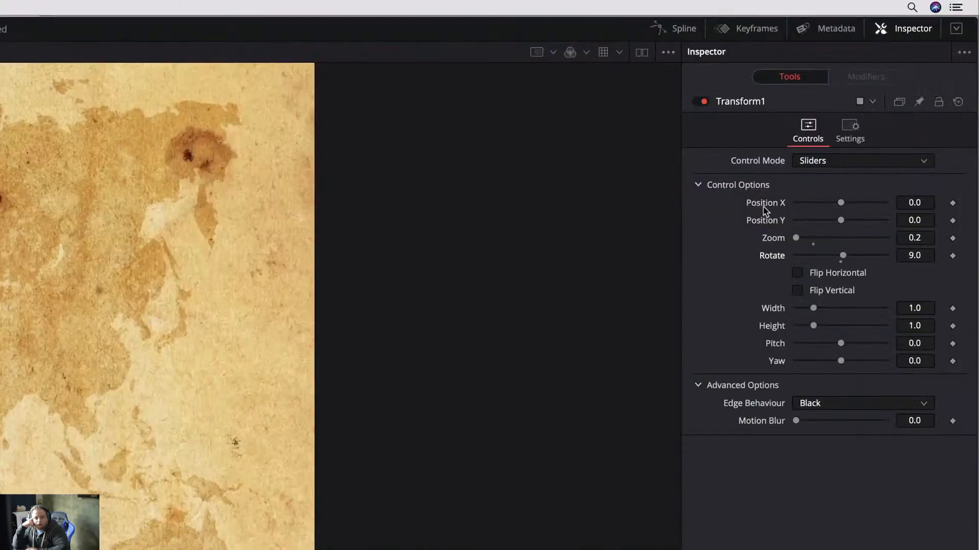
# Modify Transform1's Position X with Anim Curves, setting the modifier's scale to 0.679 and offset to -0.399.
pyautogui.rightClick(880, 96)
pyautogui.moveTo(783, 261)
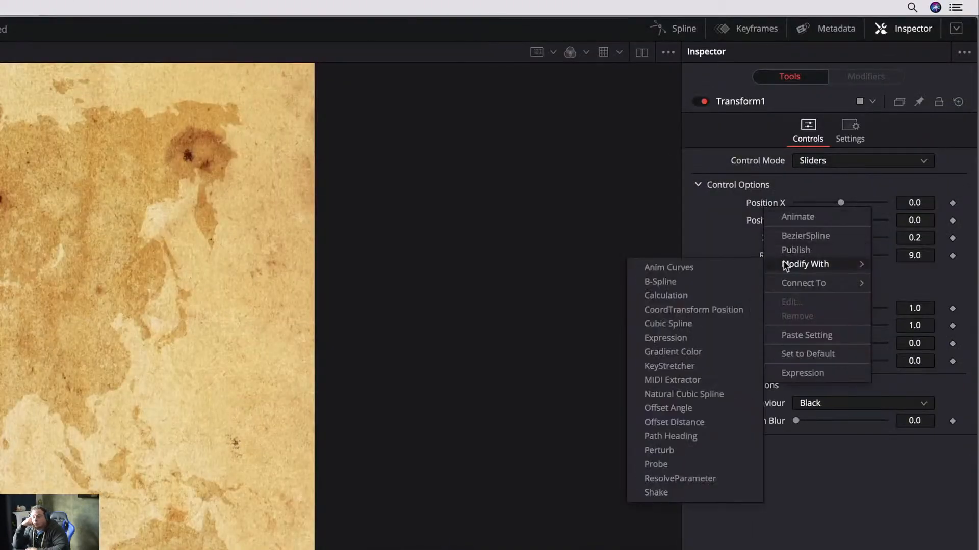
pyautogui.click(733, 271)
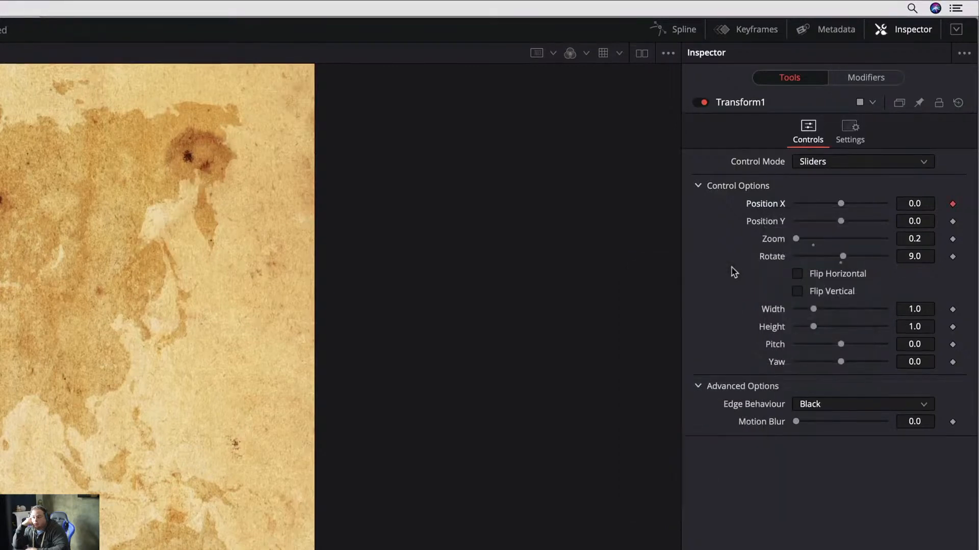
pyautogui.click(874, 78)
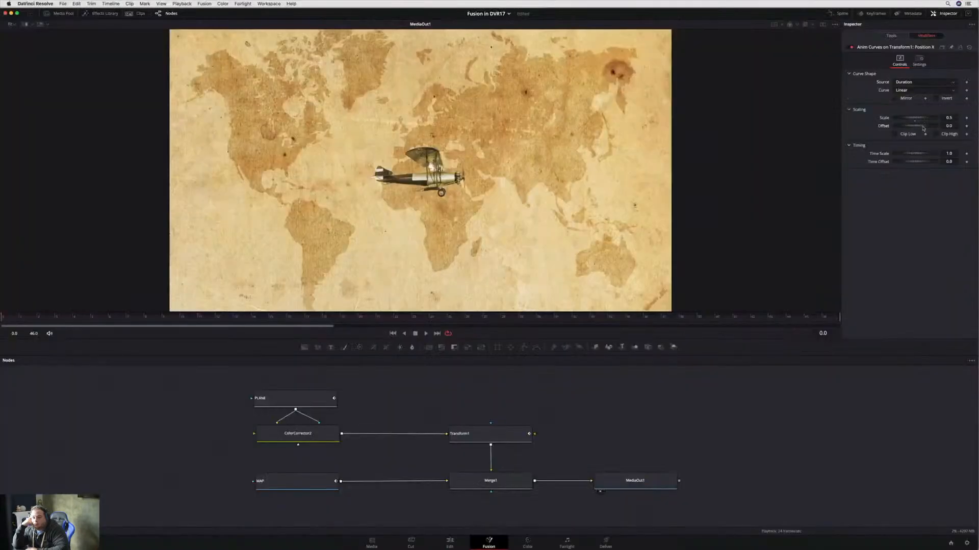
pyautogui.moveTo(923, 129); pyautogui.dragTo(925, 117)
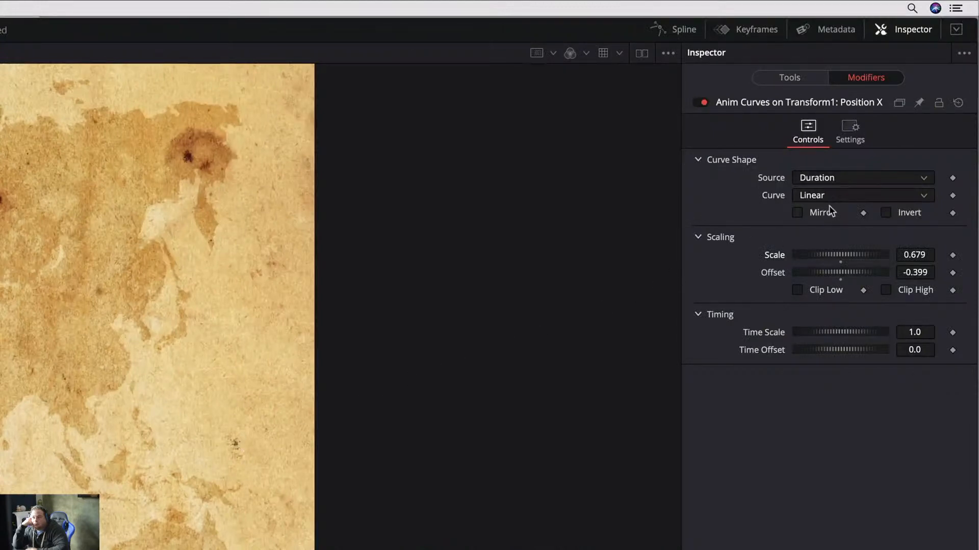
# Try the Easing and Custom curve types for the Position X Anim Curves modifier.
pyautogui.click(842, 197)
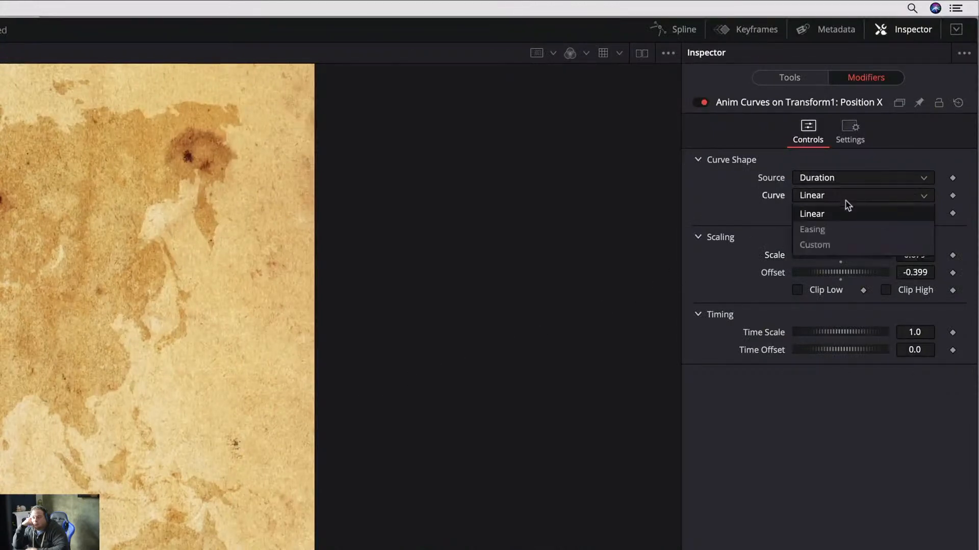
pyautogui.click(855, 230)
pyautogui.click(858, 198)
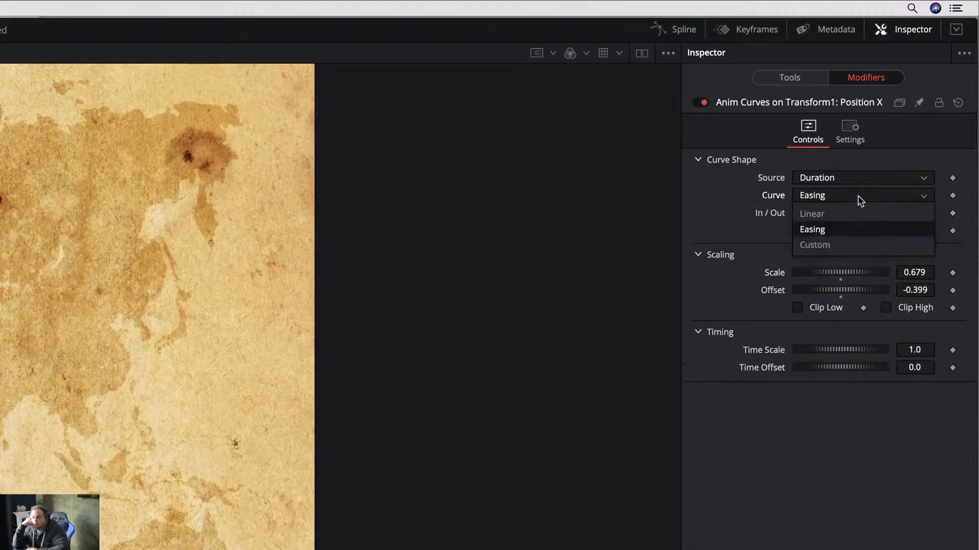
pyautogui.click(851, 243)
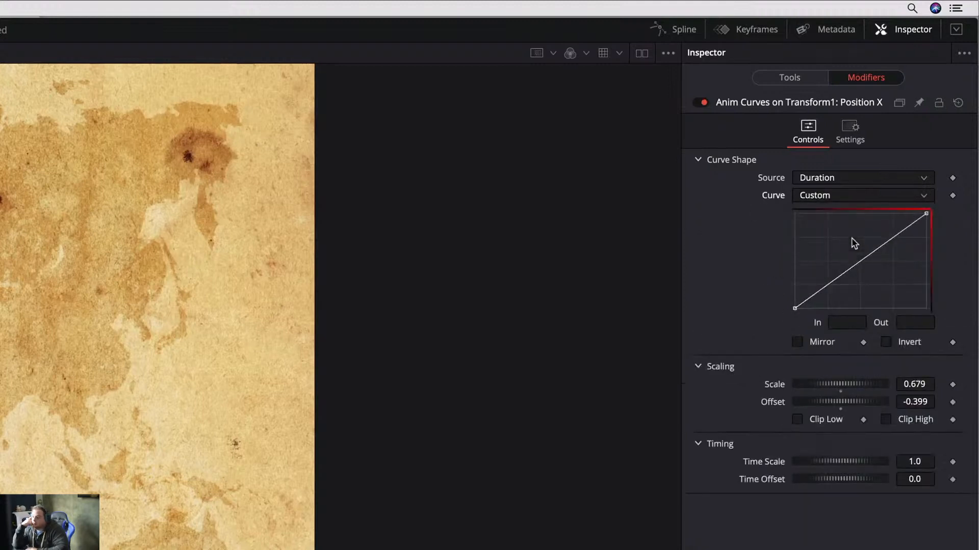
# Set the Position X animation curve to Easing with Sine for both the in and out.
pyautogui.click(845, 198)
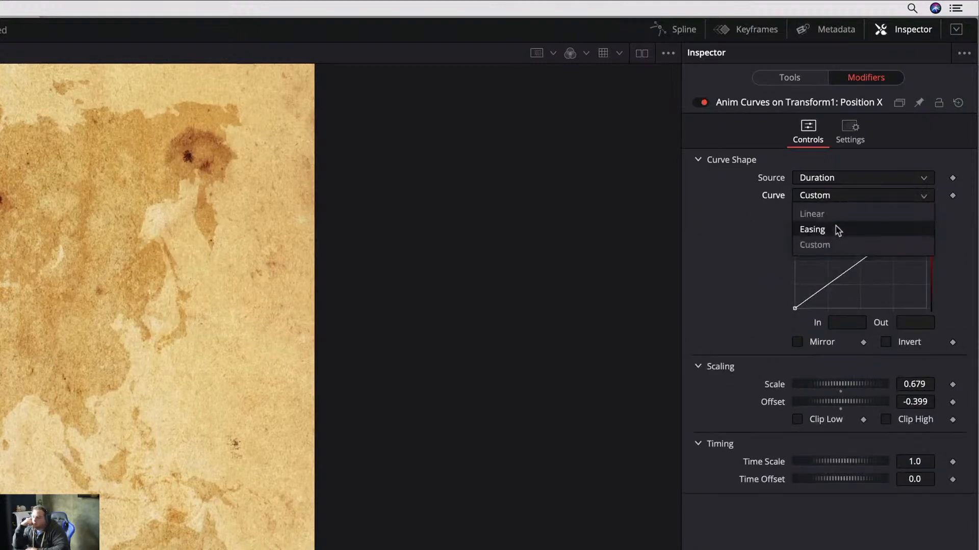
pyautogui.click(812, 229)
pyautogui.click(813, 215)
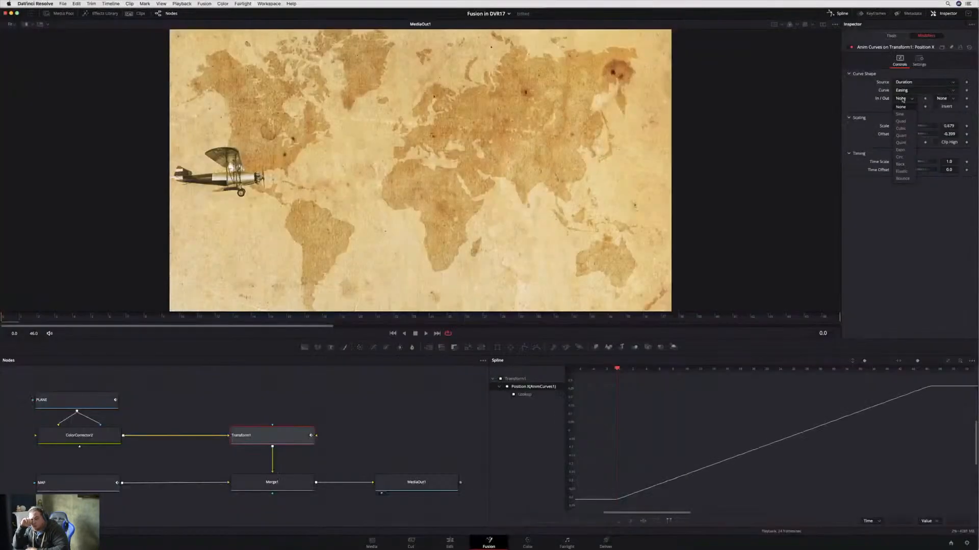
pyautogui.click(901, 114)
pyautogui.click(947, 98)
pyautogui.click(950, 114)
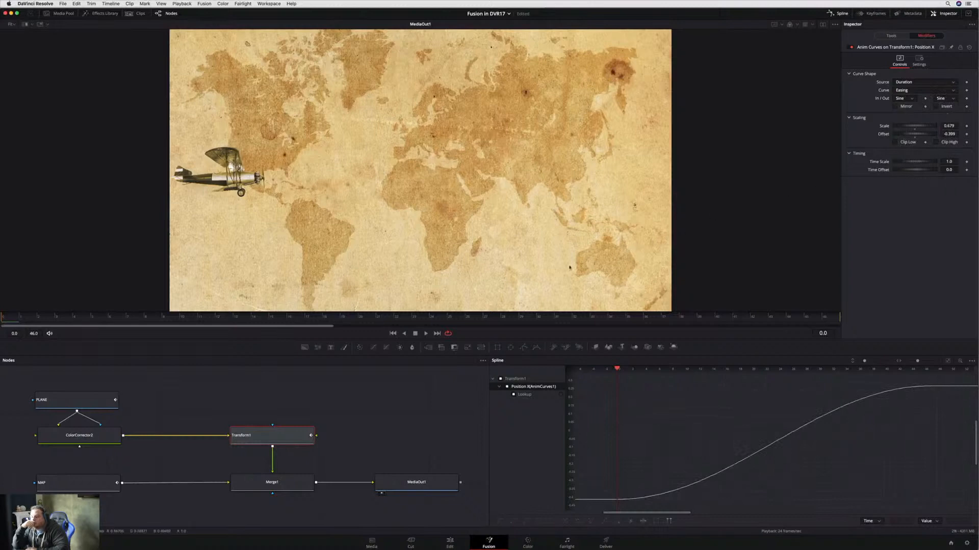
# Play the eased plane animation in Fusion and on the Edit timeline, extending the clip's end to about 3 seconds.
pyautogui.click(426, 333)
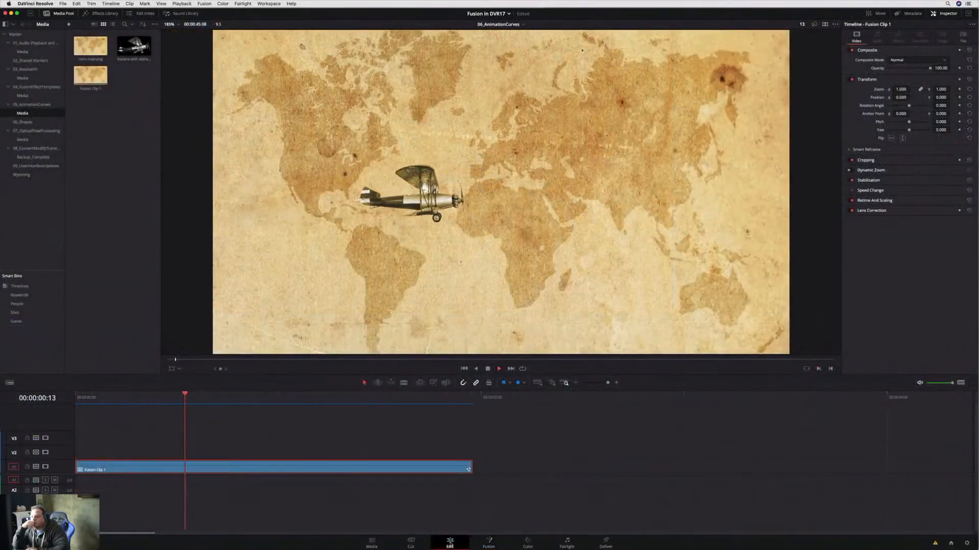
pyautogui.press('space')
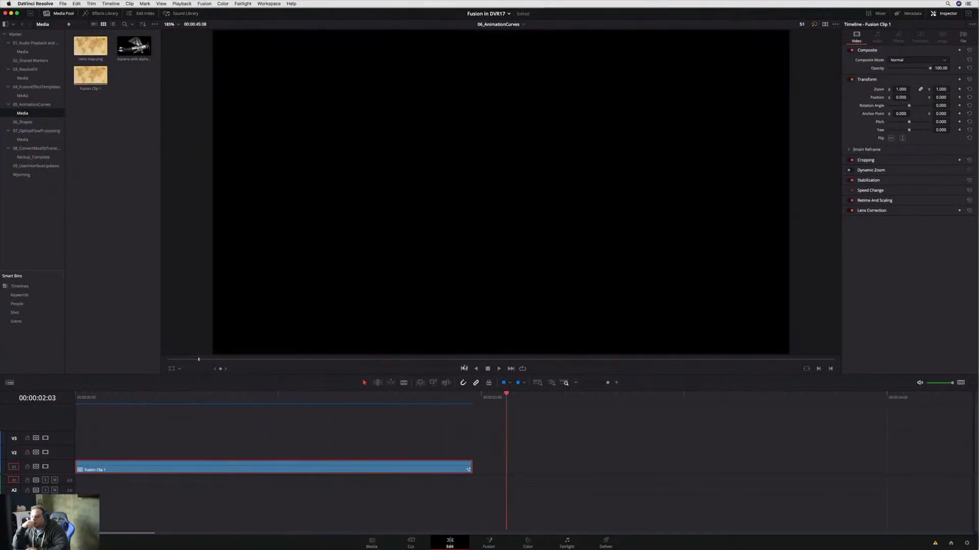
pyautogui.click(464, 369)
pyautogui.moveTo(469, 464); pyautogui.dragTo(675, 463)
pyautogui.press('space')
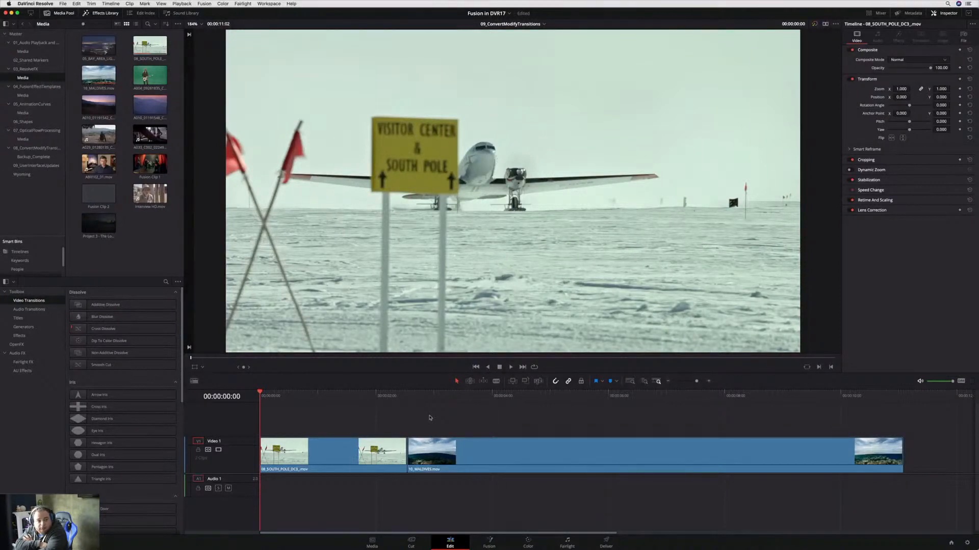
# Add an Additive Dissolve between the South Pole and Maldives clips and convert it to a Fusion Cross Dissolve.
pyautogui.moveTo(105, 305); pyautogui.dragTo(408, 454)
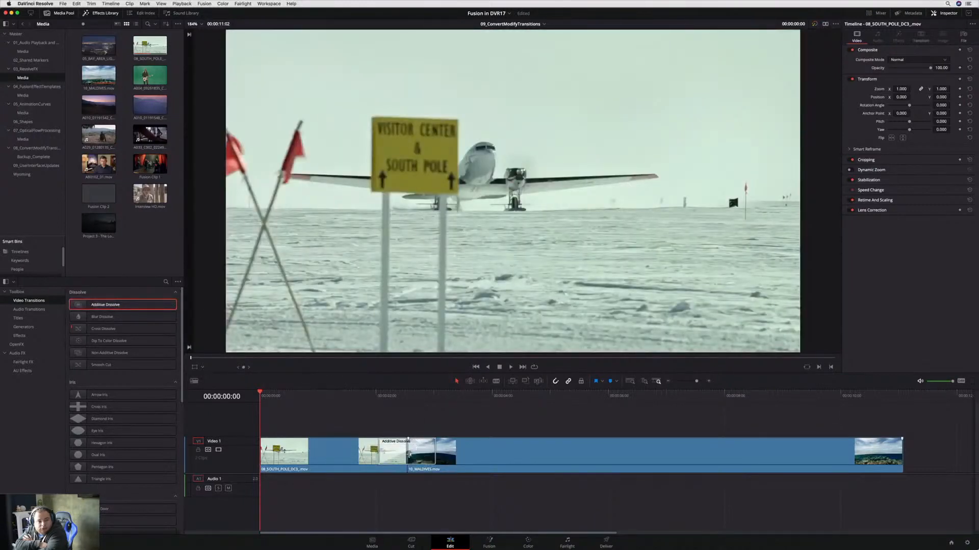
pyautogui.press('space')
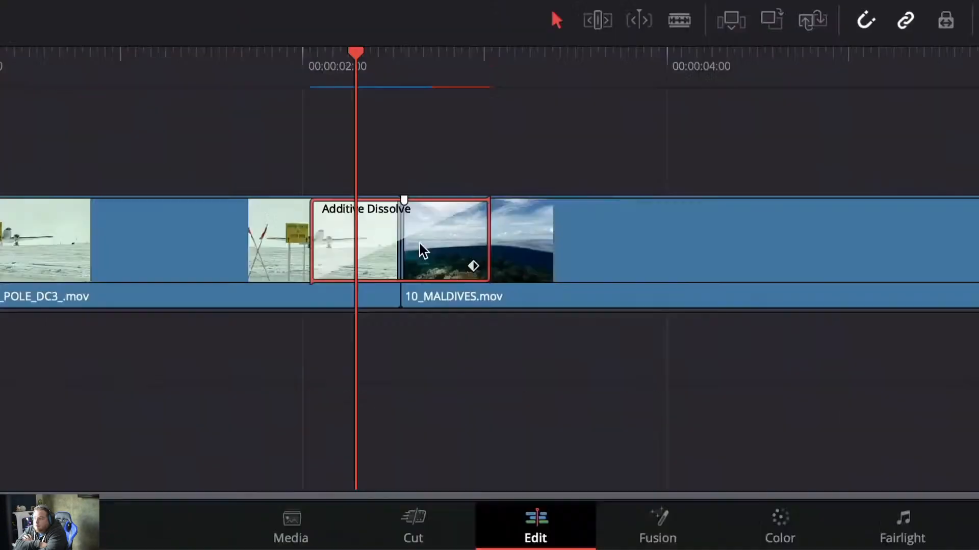
pyautogui.rightClick(414, 453)
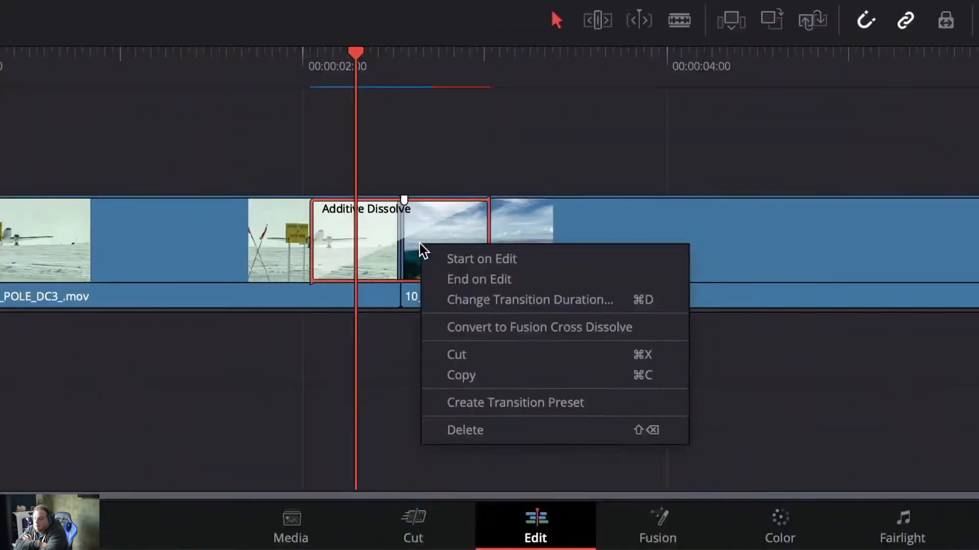
pyautogui.click(445, 327)
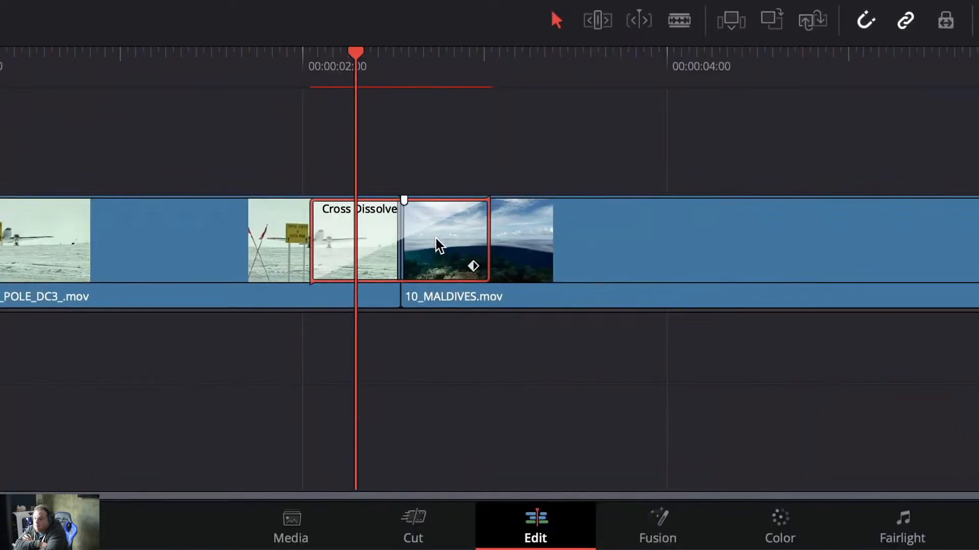
# Open the Cross Dissolve transition in the Fusion page and view the MediaIn1, MediaIn2 and CrossDissolve nodes in turn.
pyautogui.rightClick(436, 238)
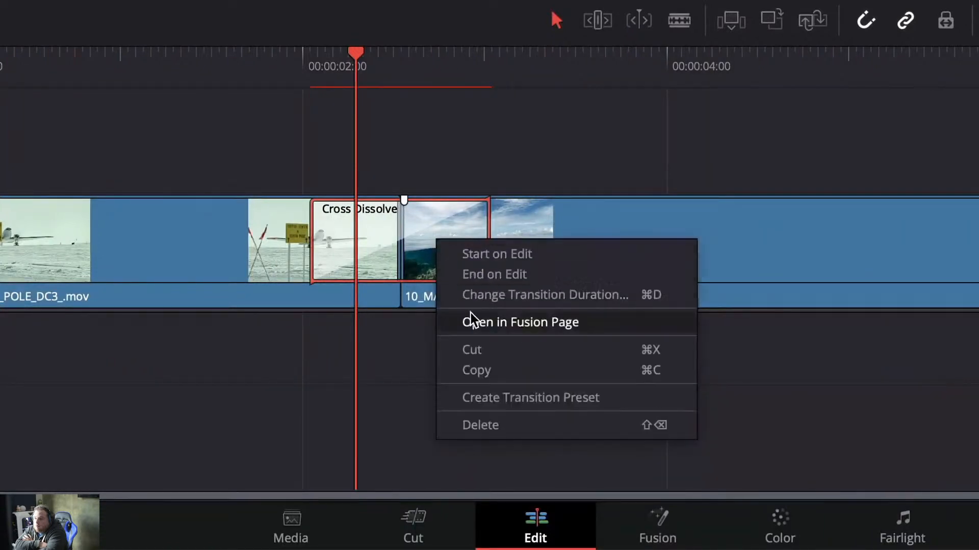
pyautogui.click(470, 313)
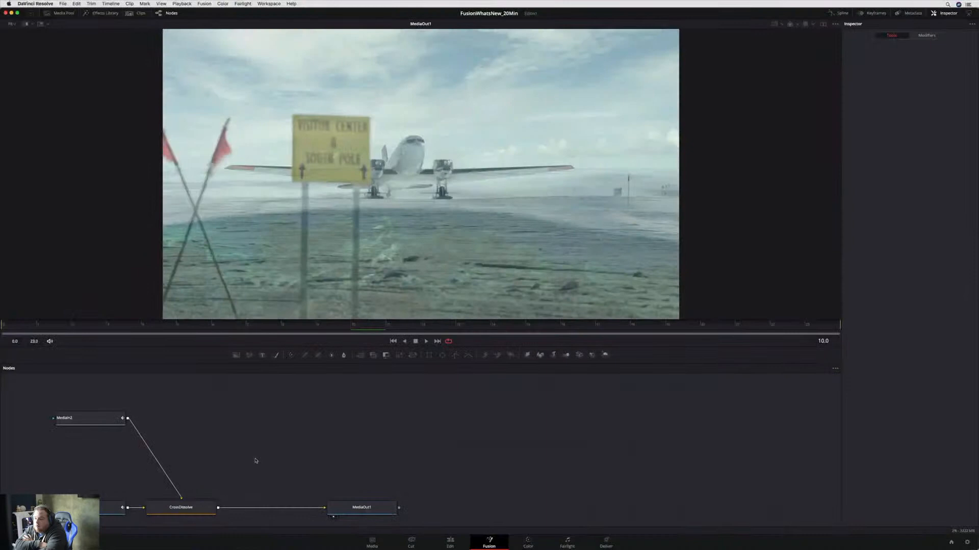
pyautogui.click(116, 507)
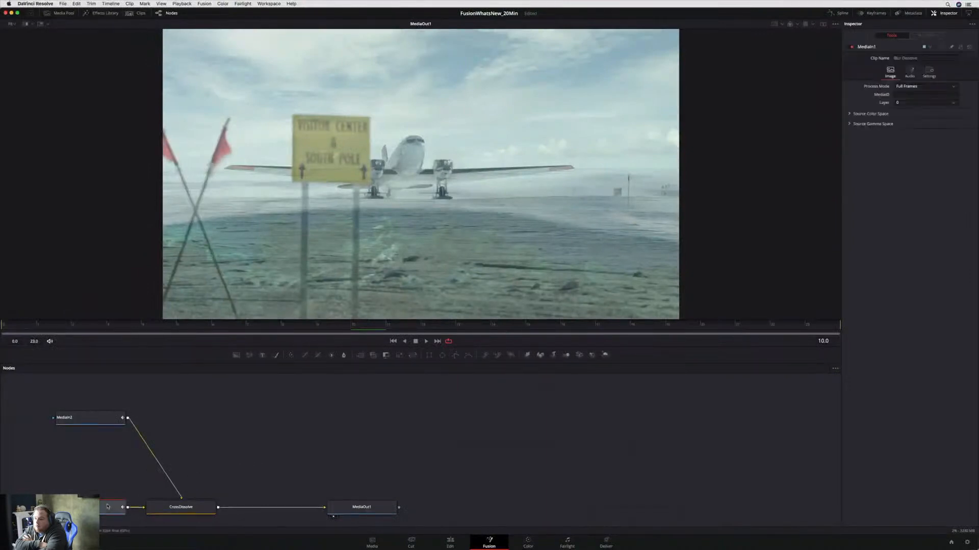
pyautogui.press('1')
pyautogui.click(109, 419)
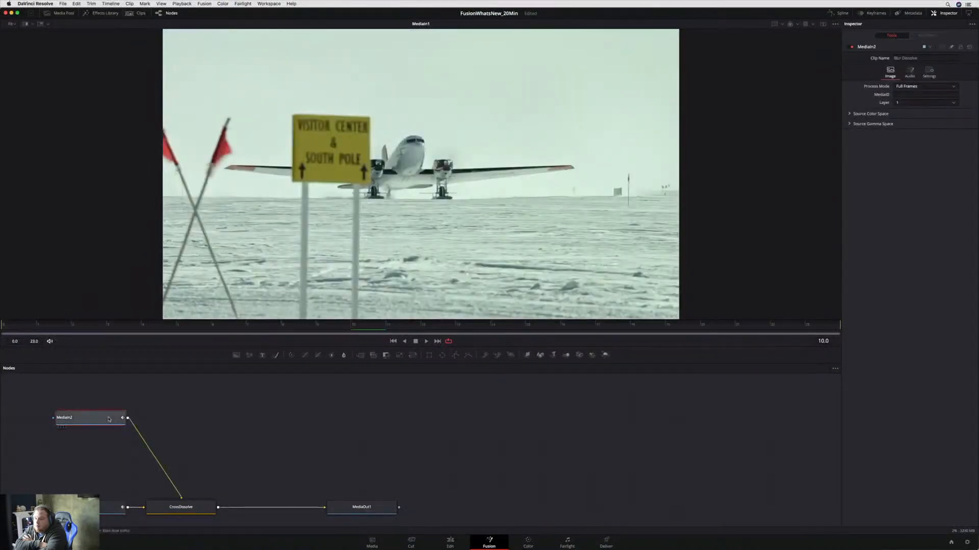
pyautogui.press('1')
pyautogui.click(181, 508)
pyautogui.press('1')
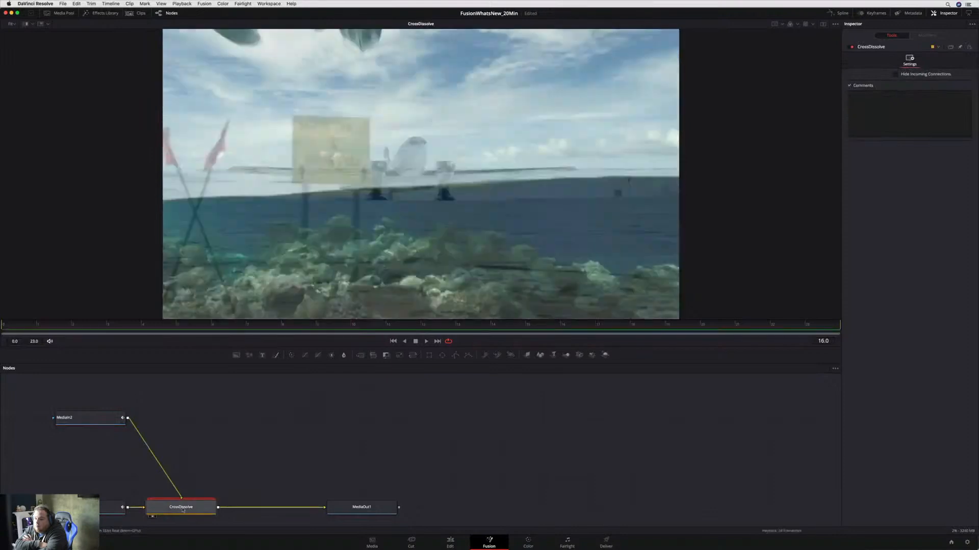
# Expand the CrossDissolve group, set Dissolve1's operation to Gradient Wipe and view the Dissolve1 node.
pyautogui.doubleClick(181, 509)
pyautogui.moveTo(209, 479); pyautogui.dragTo(263, 404)
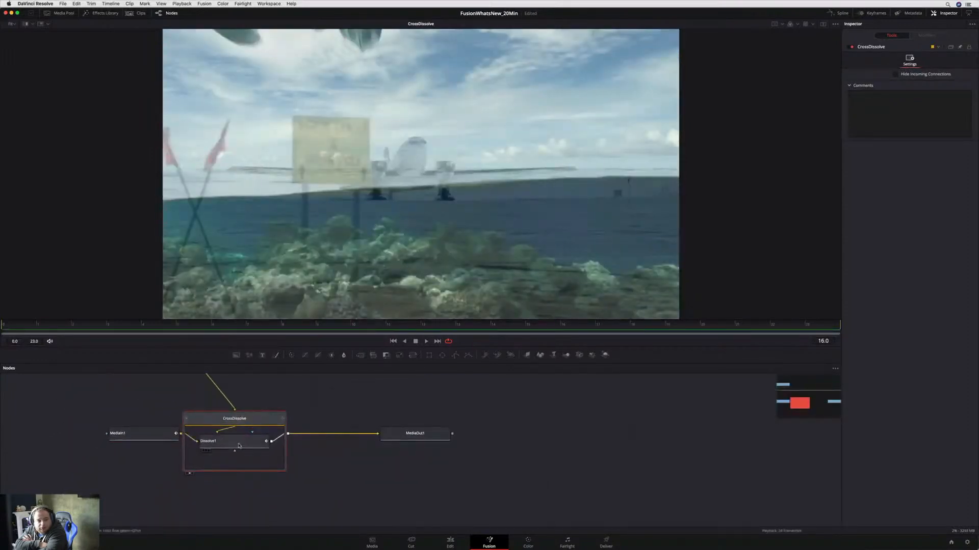
pyautogui.click(239, 445)
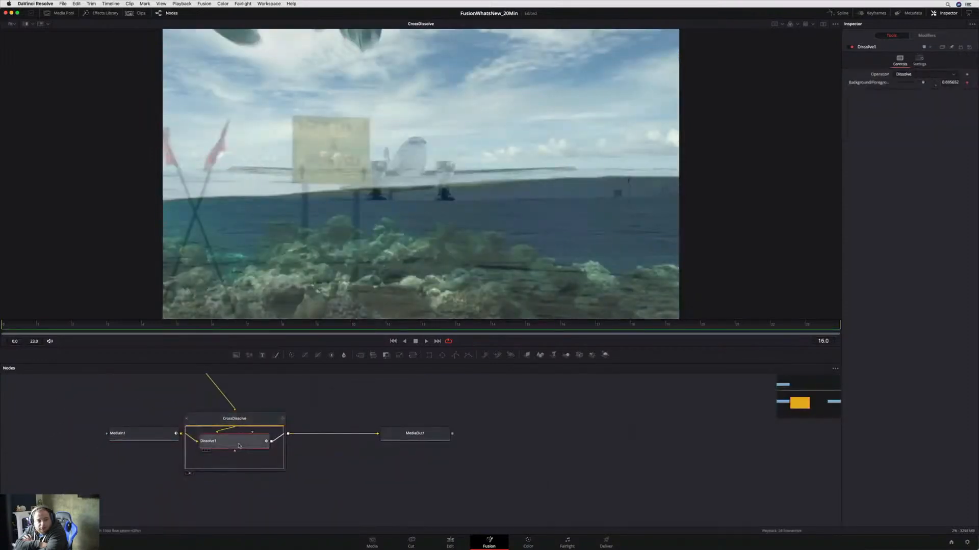
pyautogui.click(922, 74)
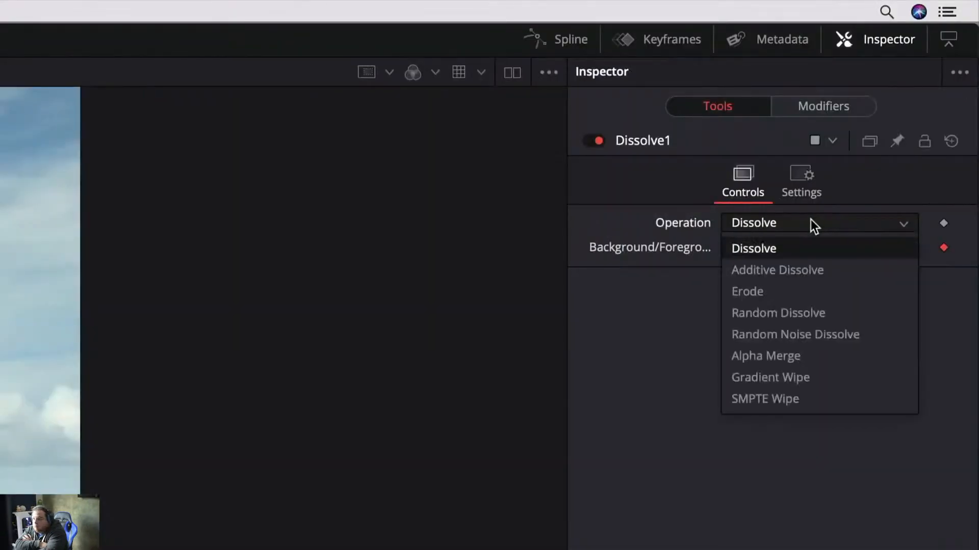
pyautogui.click(770, 377)
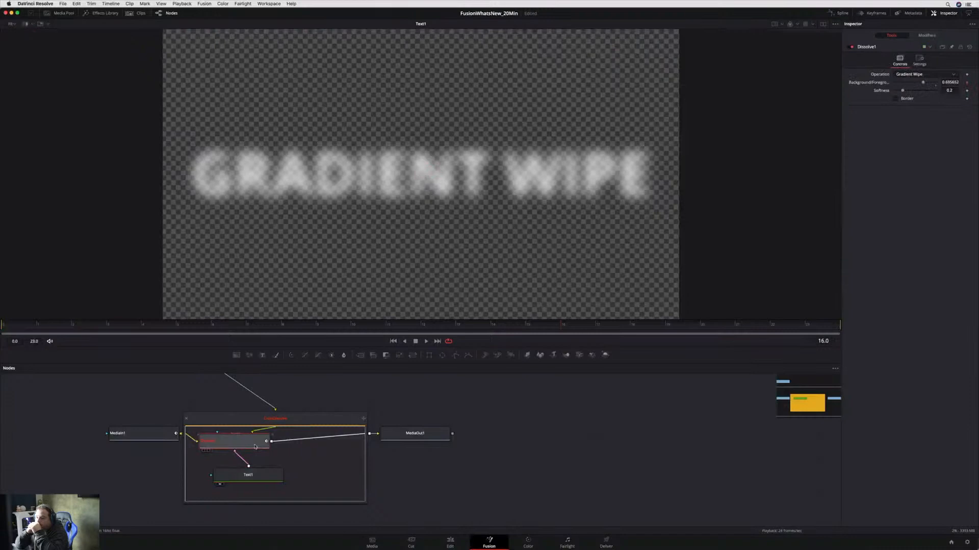
pyautogui.press('1')
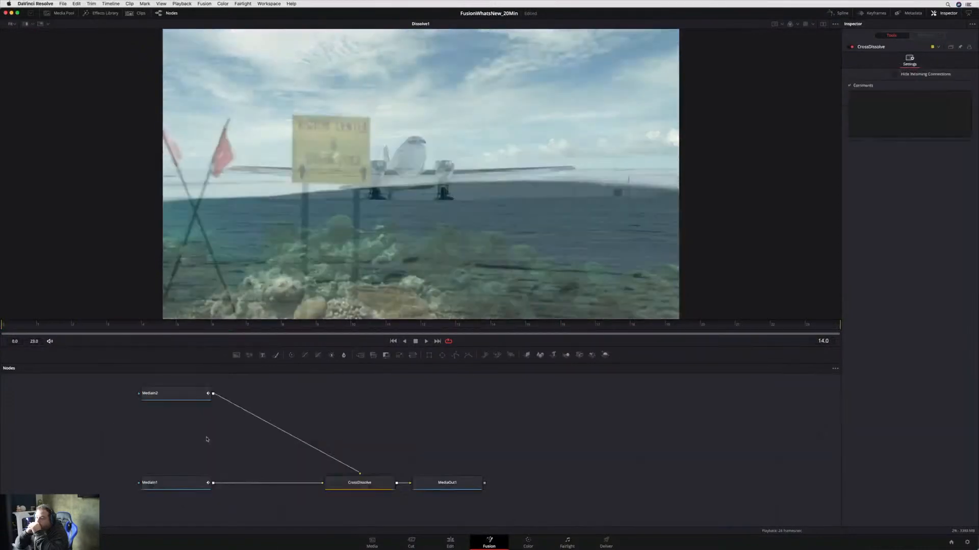
# Add a FastNoise node, view it, set its Seethe Rate to 1.0 and play the noise.
pyautogui.hotkey('shift', 'space')
pyautogui.press('Return')
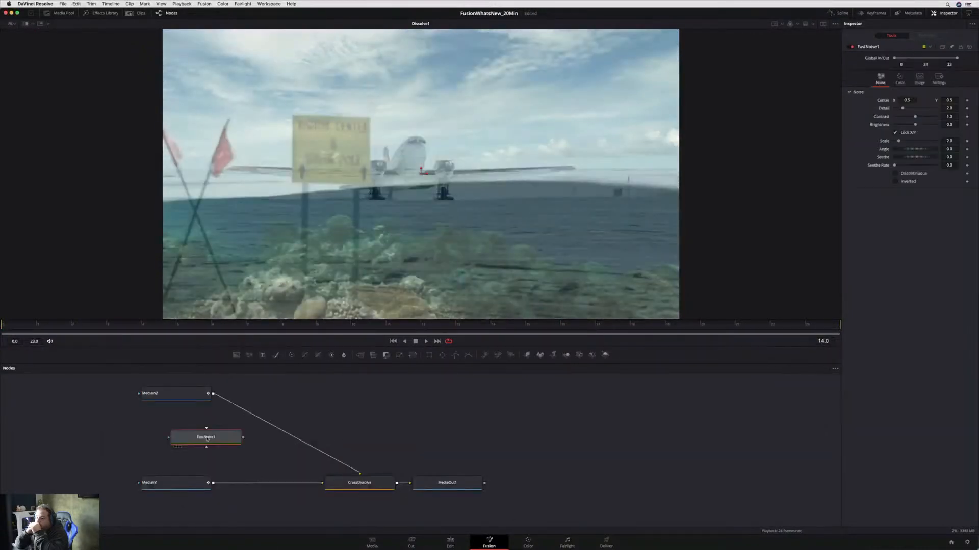
pyautogui.press('1')
pyautogui.moveTo(894, 166); pyautogui.dragTo(935, 166)
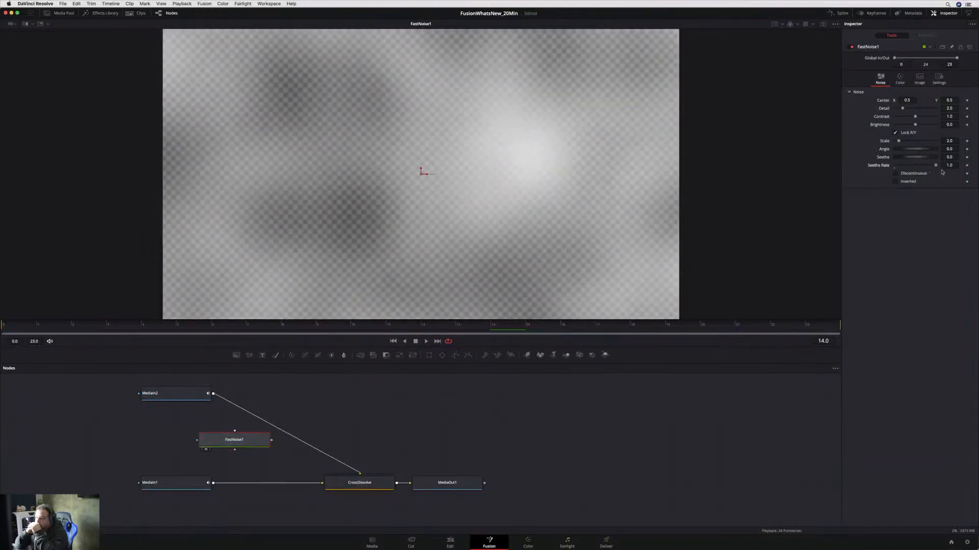
pyautogui.press('space')
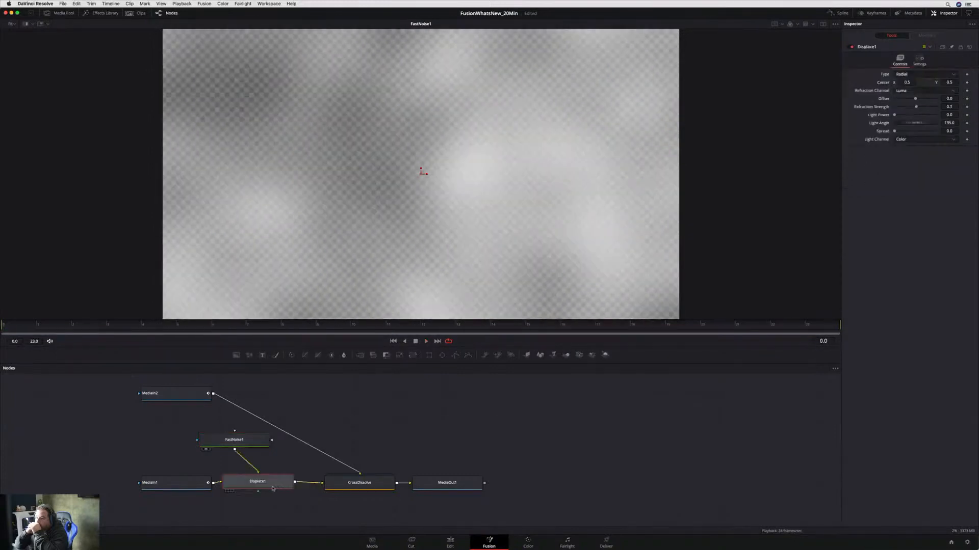
# View Displace1, set its type to X Y and animate its X Refraction with an Anim Curves modifier.
pyautogui.press('1')
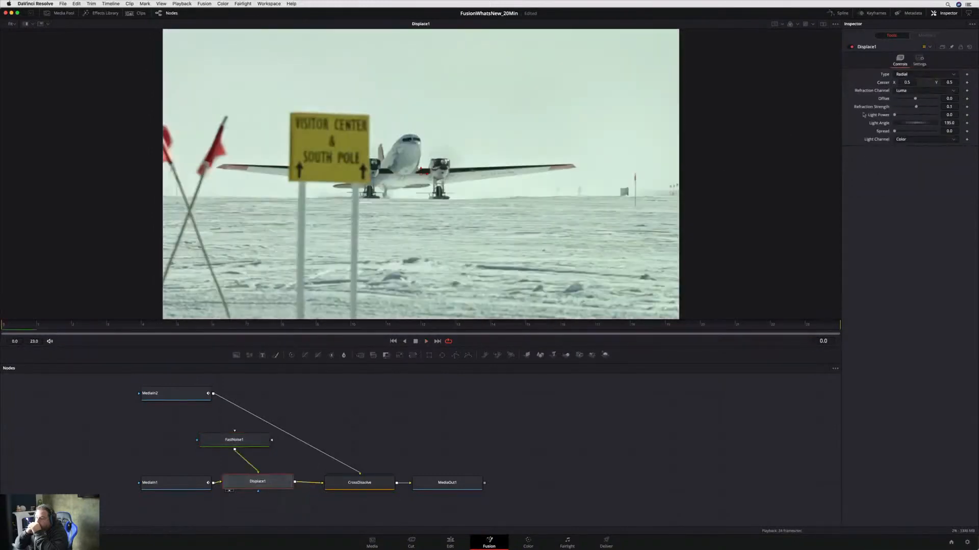
pyautogui.click(938, 90)
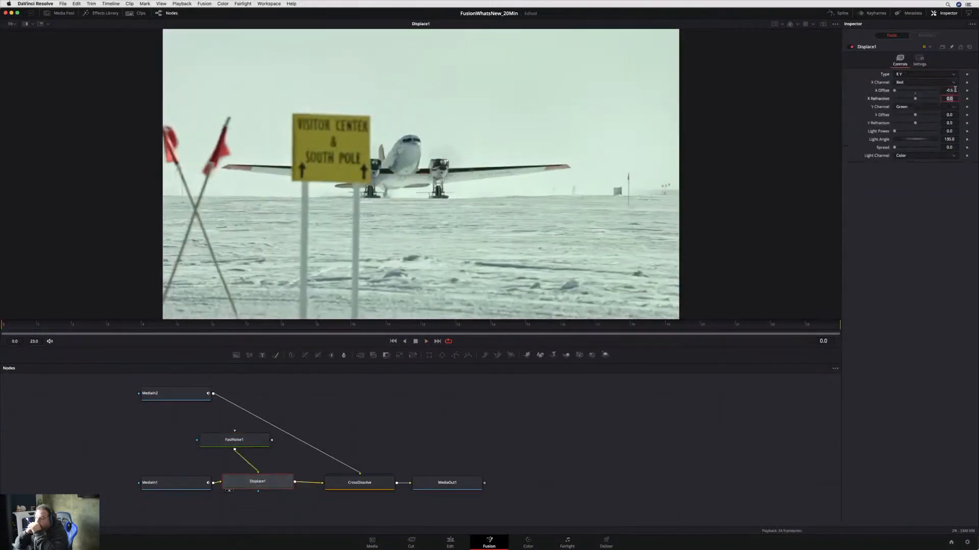
pyautogui.moveTo(903, 127)
pyautogui.click(846, 128)
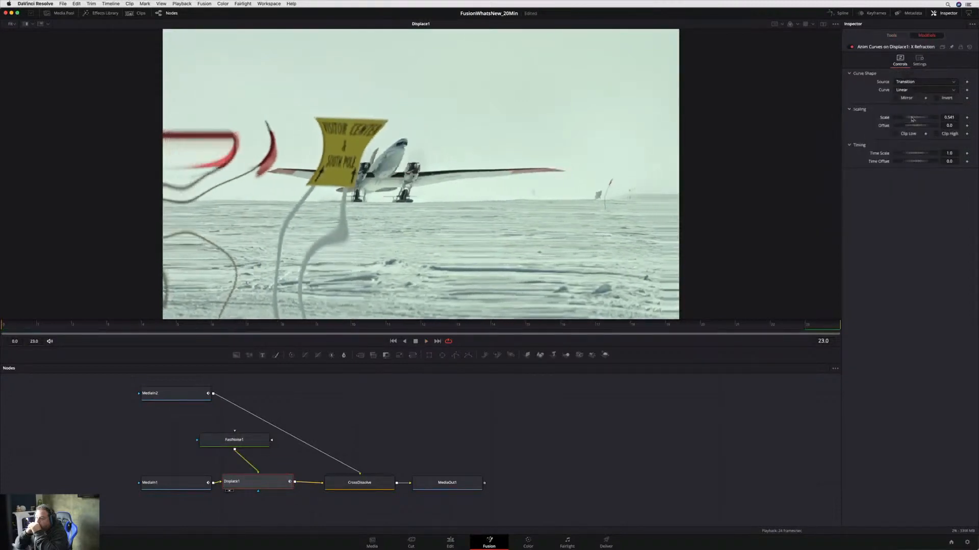
# Paste a Displace copy between MediaIn2 and CrossDissolve with FastNoise1 feeding its Foreground input, and play the CrossDissolve result.
pyautogui.hotkey('ctrl', 'v')
pyautogui.moveTo(328, 422); pyautogui.dragTo(347, 404)
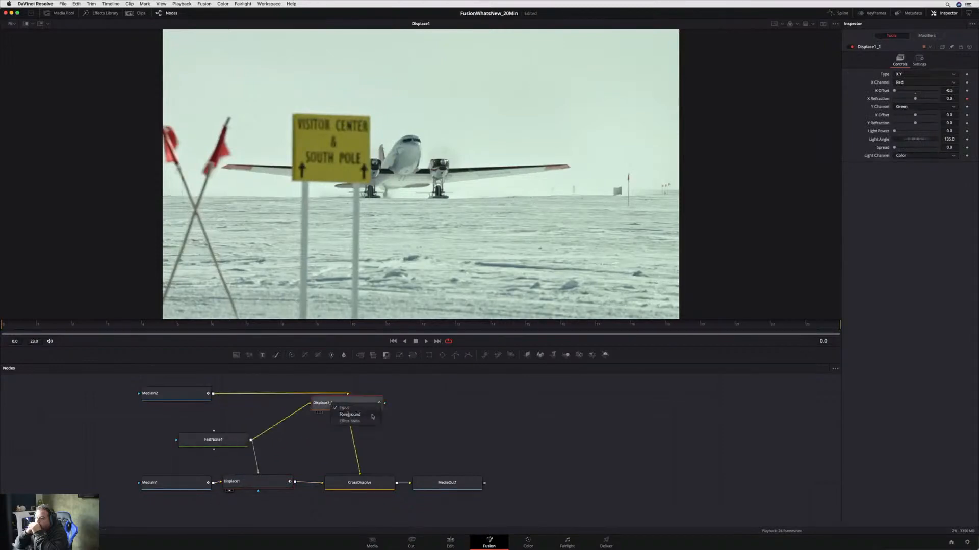
pyautogui.click(372, 415)
pyautogui.click(359, 482)
pyautogui.press('1')
pyautogui.click(426, 341)
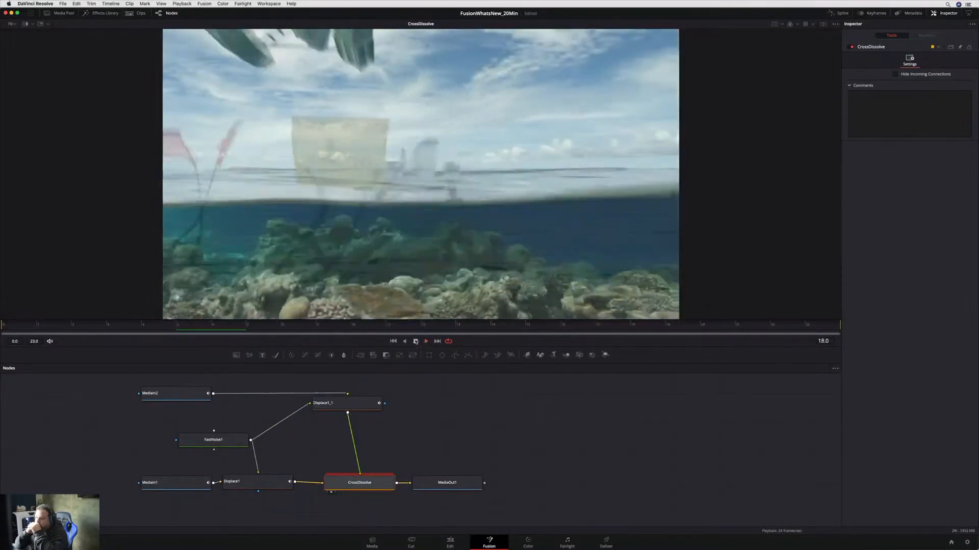
pyautogui.click(416, 343)
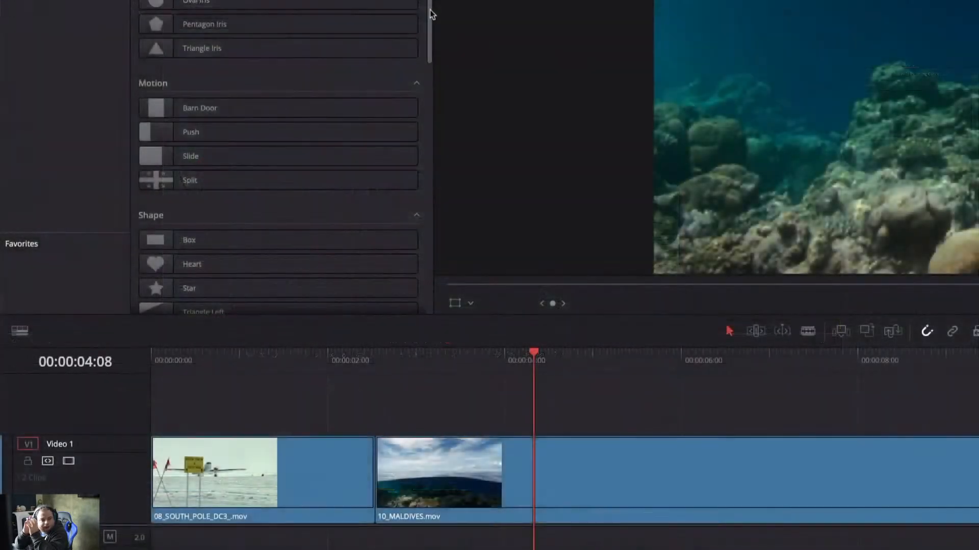
# Apply the WateryCrossDissolve Fusion transition to the cut between the two clips and play through it.
pyautogui.moveTo(428, 11); pyautogui.dragTo(423, 269)
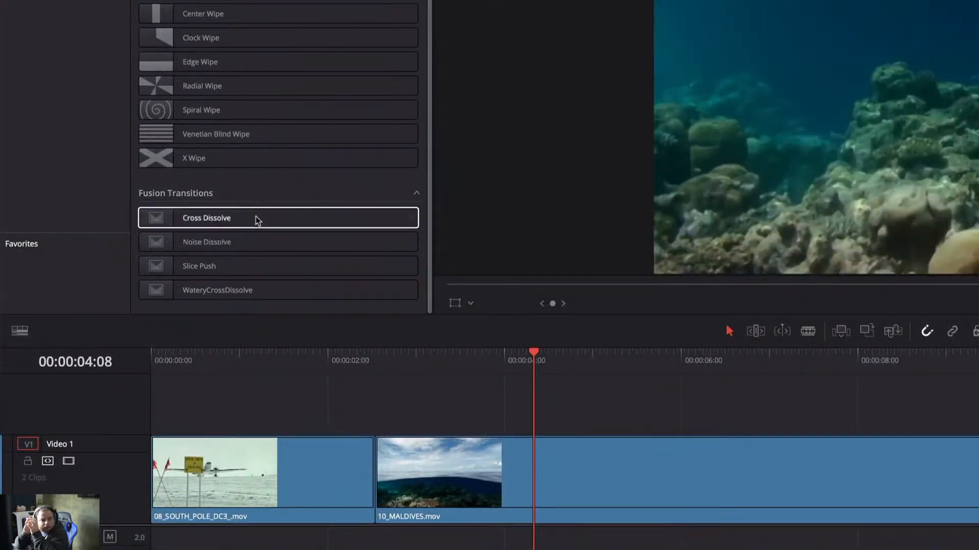
pyautogui.moveTo(251, 296); pyautogui.dragTo(375, 459)
pyautogui.press('space')
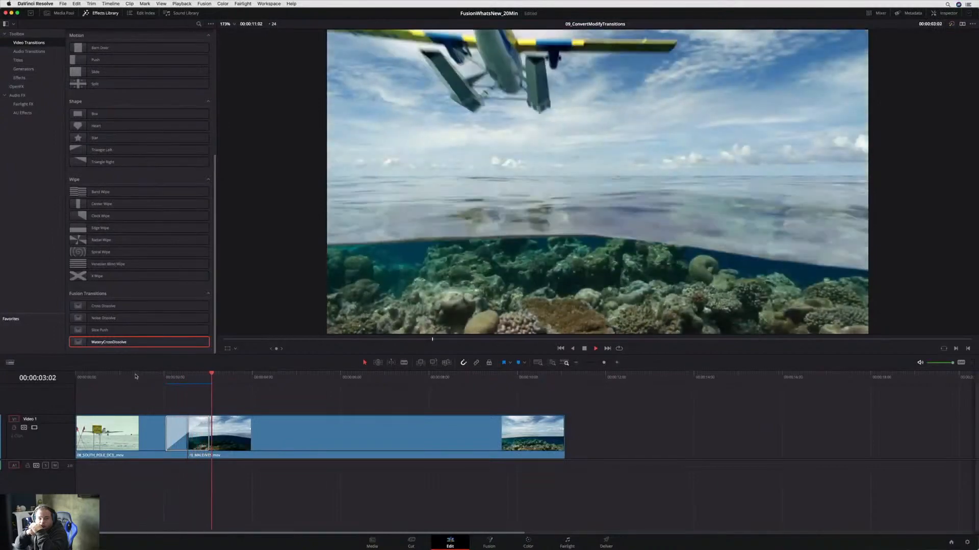
pyautogui.press('space')
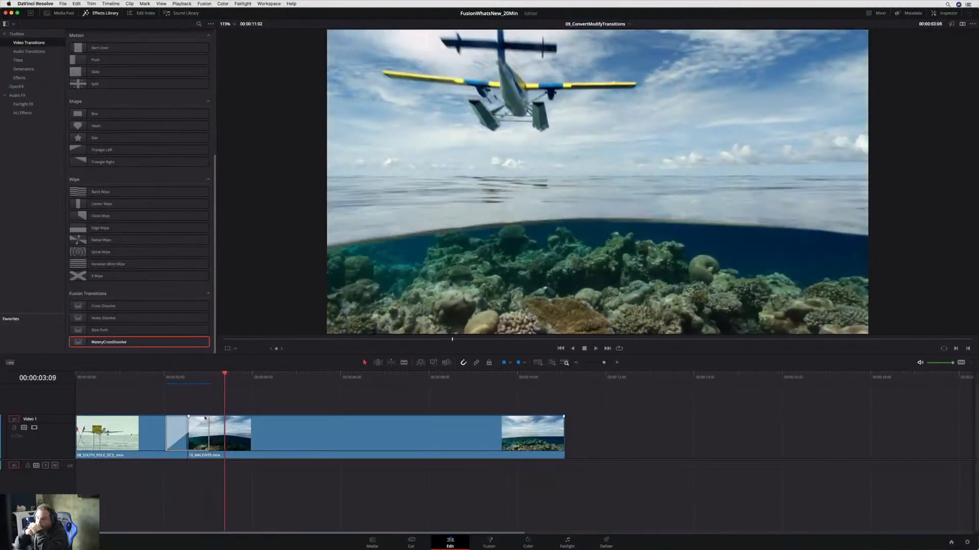
# Lengthen the WateryCrossDissolve transition and play the timeline from the start.
pyautogui.moveTo(189, 433); pyautogui.dragTo(275, 446)
pyautogui.press('Home')
pyautogui.press('space')
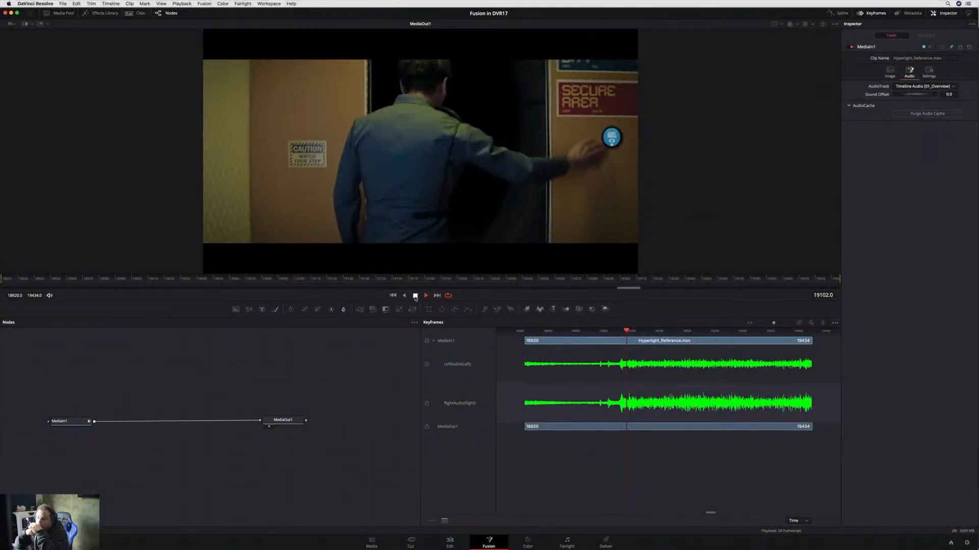
# Stop playback and shift MediaIn2's SteamElement.mp4 clip slightly along the keyframe timeline against the audio waveforms.
pyautogui.click(415, 298)
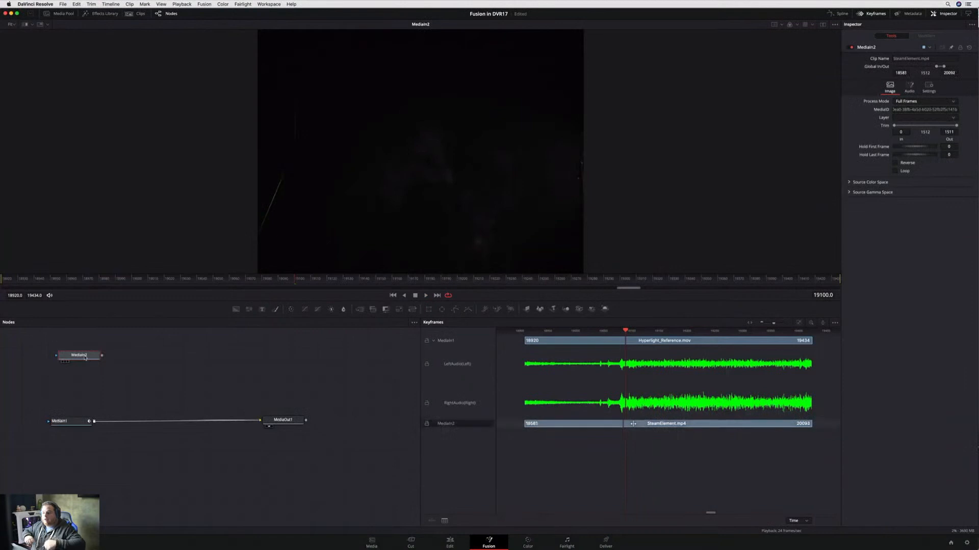
pyautogui.moveTo(629, 423); pyautogui.dragTo(633, 424)
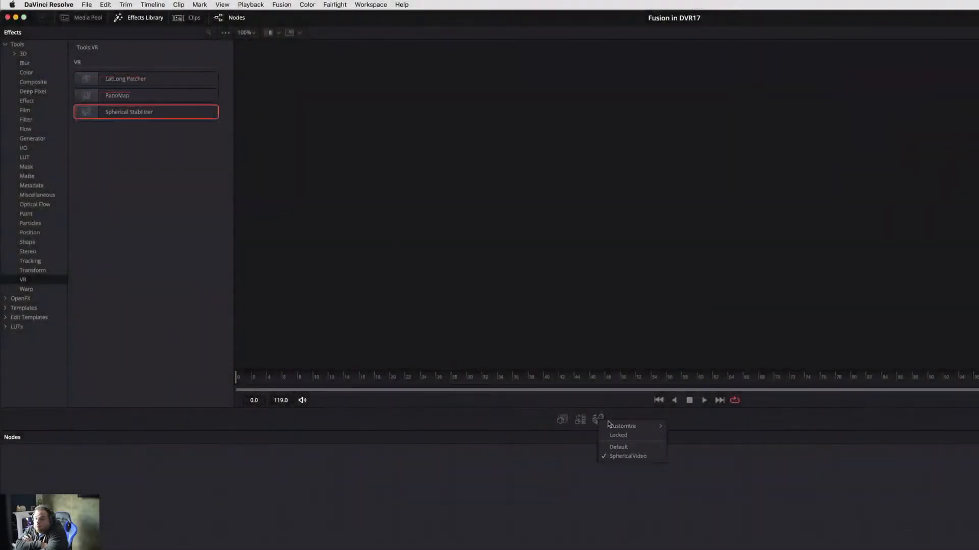
# Choose a customization option for the Fusion toolbar and show the Stereo tools in the effects library.
pyautogui.click(687, 431)
pyautogui.click(28, 251)
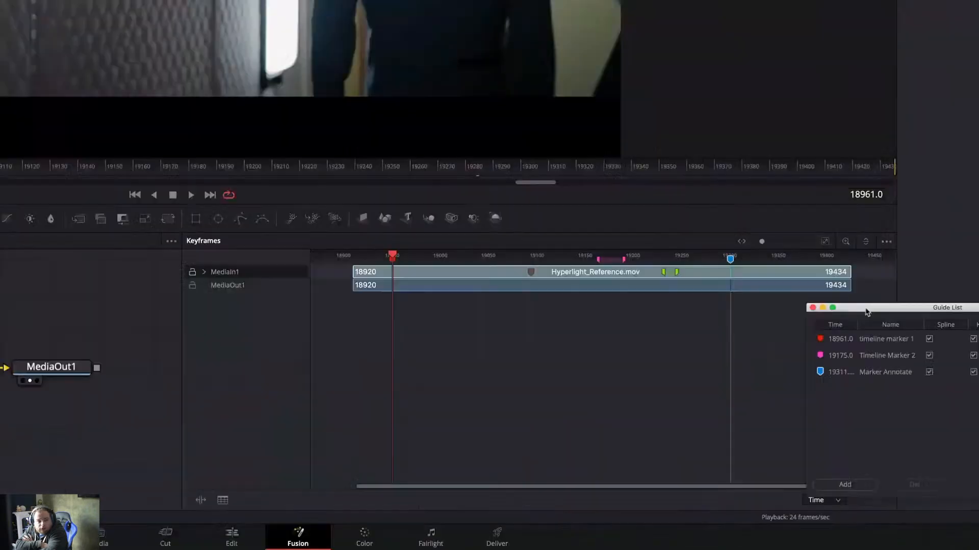
# Move the Guide List window off the keyframe timeline and open the timeline marker 1 entry.
pyautogui.moveTo(865, 311); pyautogui.dragTo(647, 14)
pyautogui.doubleClick(685, 47)
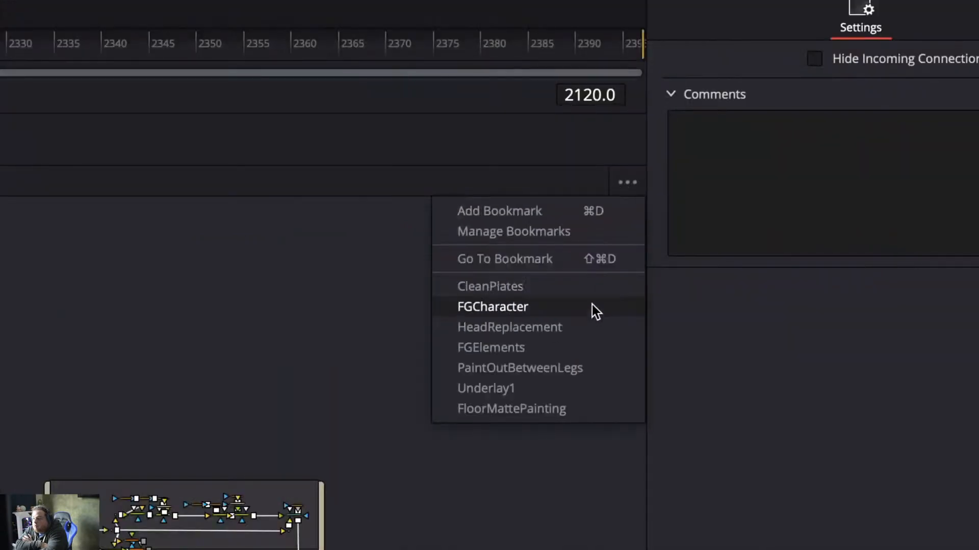
# Navigate the node graph to the FGCharacter bookmark and on to the FloorMattePainting bookmark.
pyautogui.click(592, 306)
pyautogui.click(627, 182)
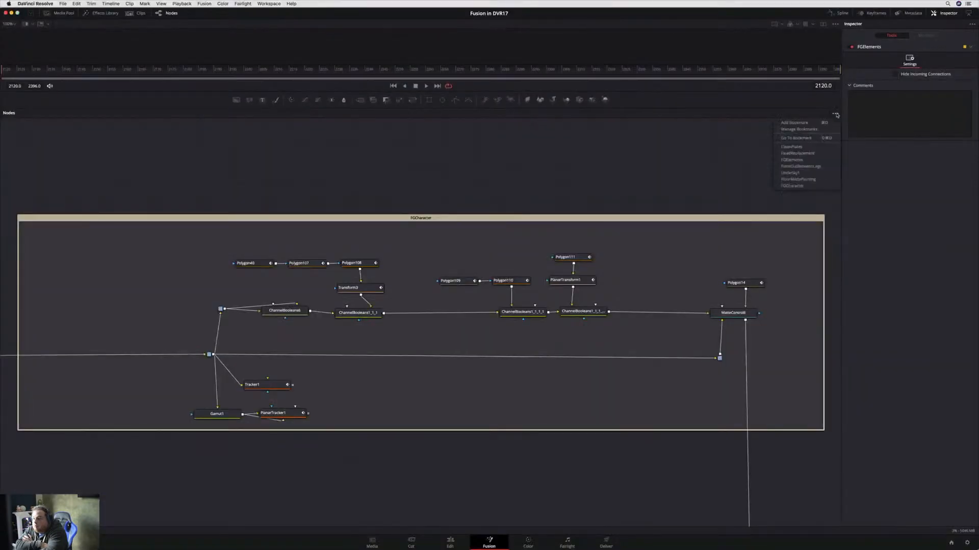
pyautogui.click(813, 181)
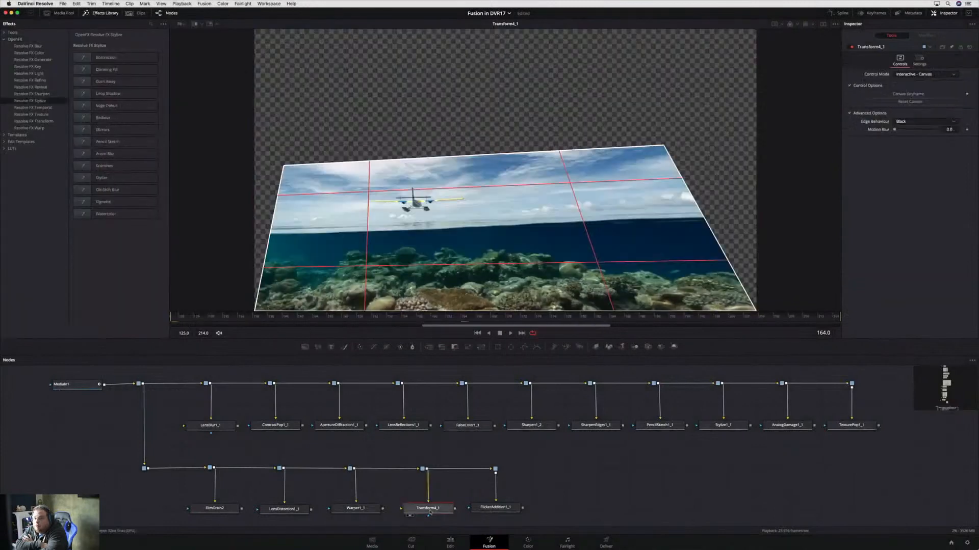
# Warp the Transform4_1 image on its interactive canvas, pulling the upper part and corners out toward the frame edges.
pyautogui.moveTo(601, 162); pyautogui.dragTo(640, 114)
pyautogui.moveTo(355, 165); pyautogui.dragTo(361, 90)
pyautogui.moveTo(451, 107); pyautogui.dragTo(429, 98)
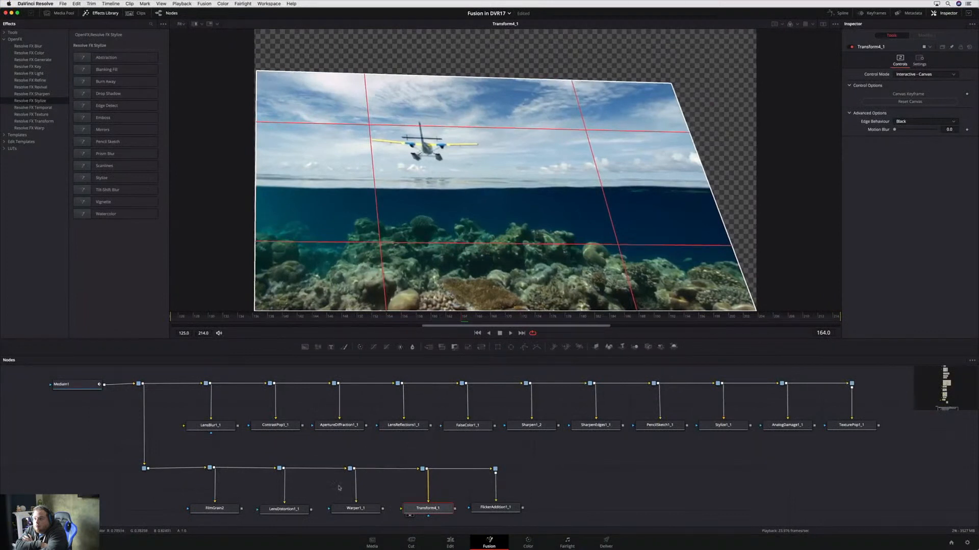
# Play the FilmGrain2 result, and preview the LensBlur, ContrastPop, ApertureDiffraction and LensReflections effect nodes in the viewer.
pyautogui.click(215, 506)
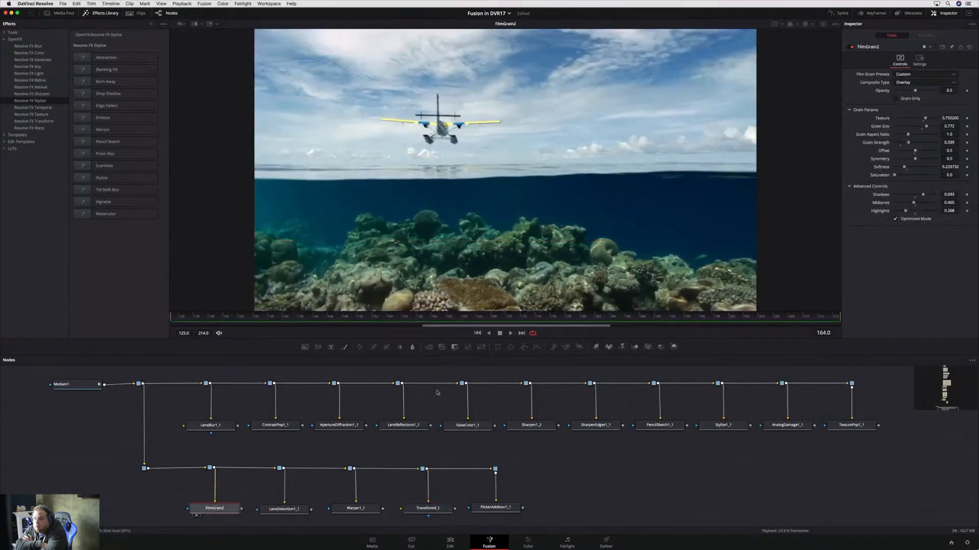
pyautogui.click(511, 333)
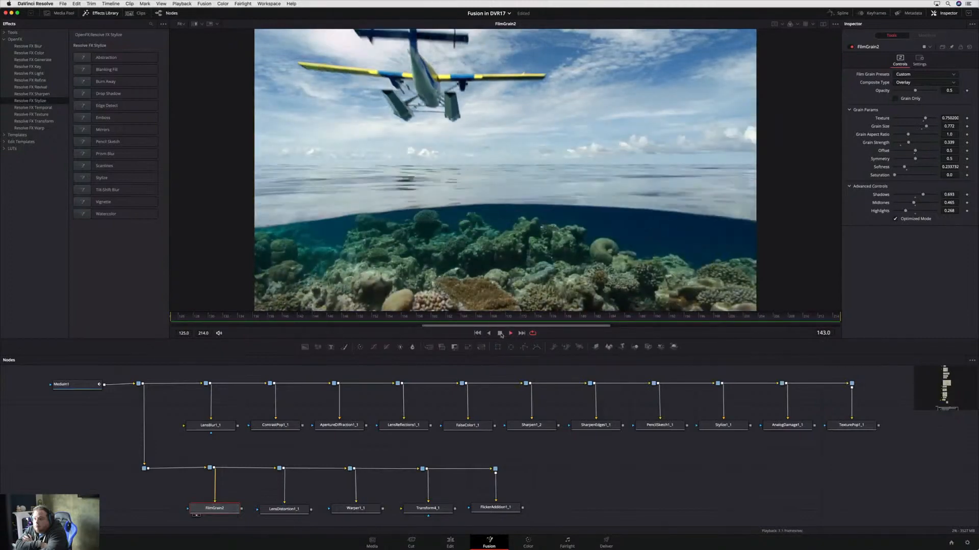
pyautogui.click(193, 433)
pyautogui.click(288, 428)
pyautogui.press('1')
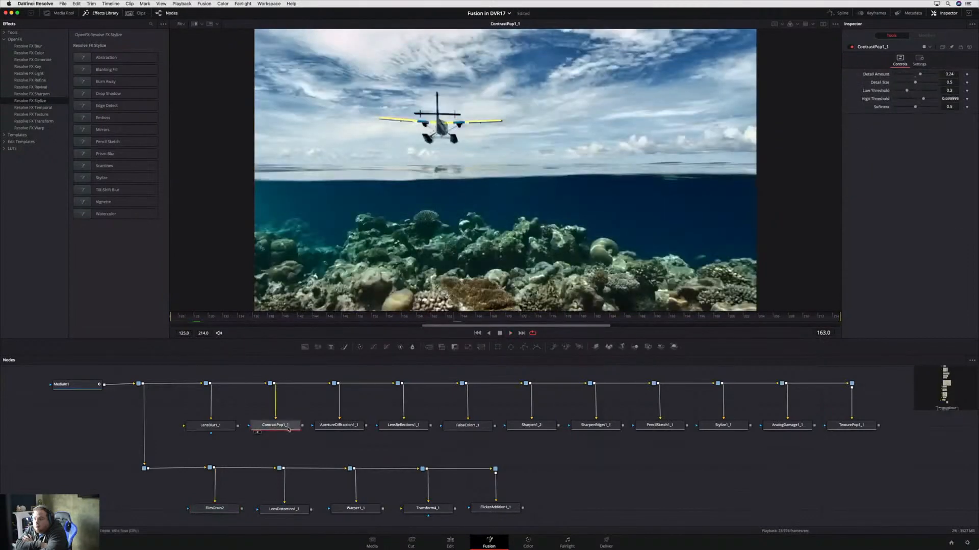
pyautogui.click(339, 427)
pyautogui.press('1')
pyautogui.click(402, 429)
pyautogui.press('1')
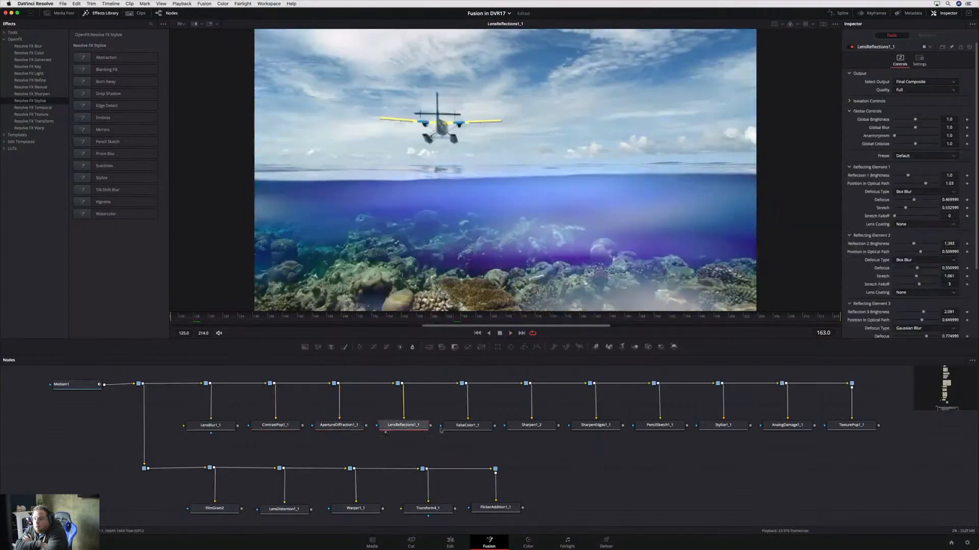
# Preview the FalseColor1_1, Sharpen1_2 and SharpenEdges1_1 effect nodes in the viewer.
pyautogui.click(484, 428)
pyautogui.press('1')
pyautogui.click(543, 428)
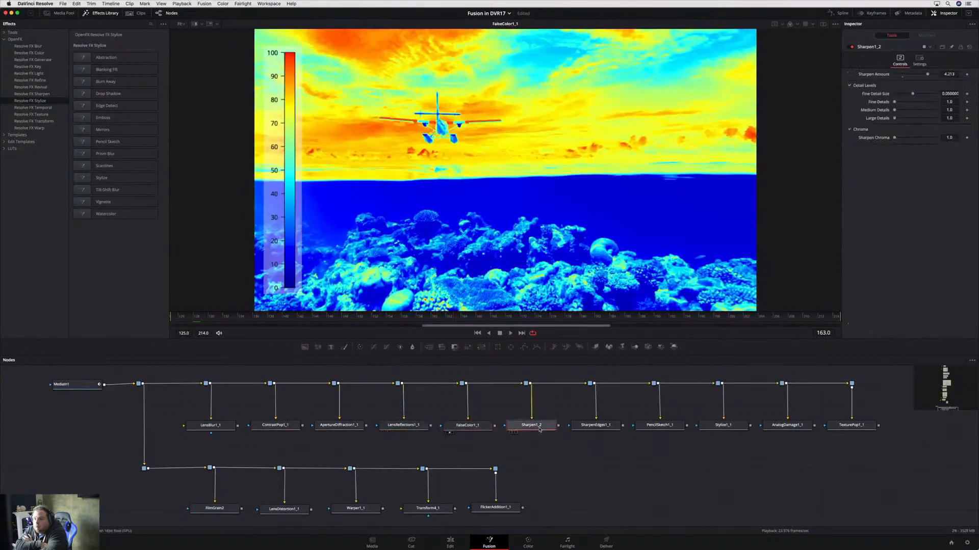
pyautogui.press('1')
pyautogui.click(586, 429)
pyautogui.press('1')
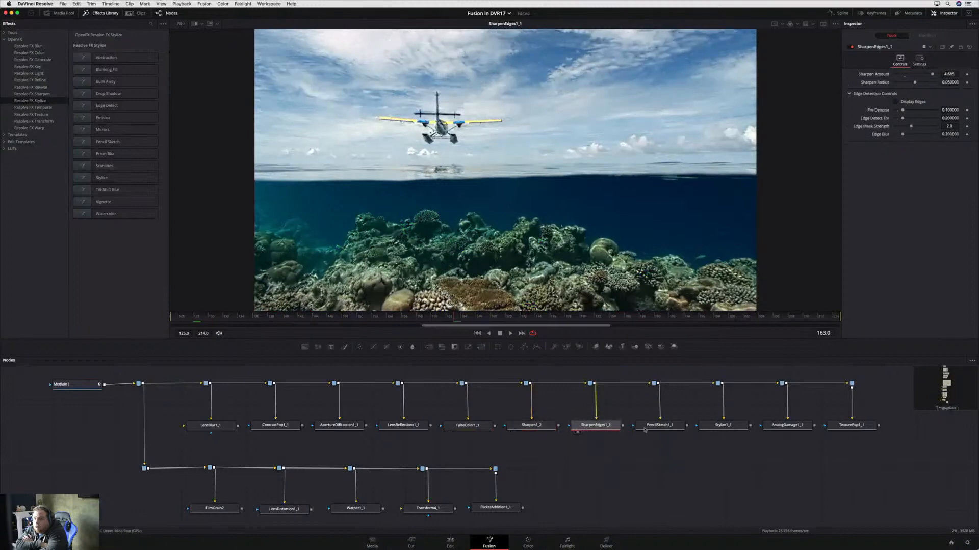
# Preview the PencilSketch1_1, Stylize1_1, AnalogDamage1_1 and TexturePop1_1 effect nodes in the viewer.
pyautogui.click(658, 429)
pyautogui.press('1')
pyautogui.click(716, 426)
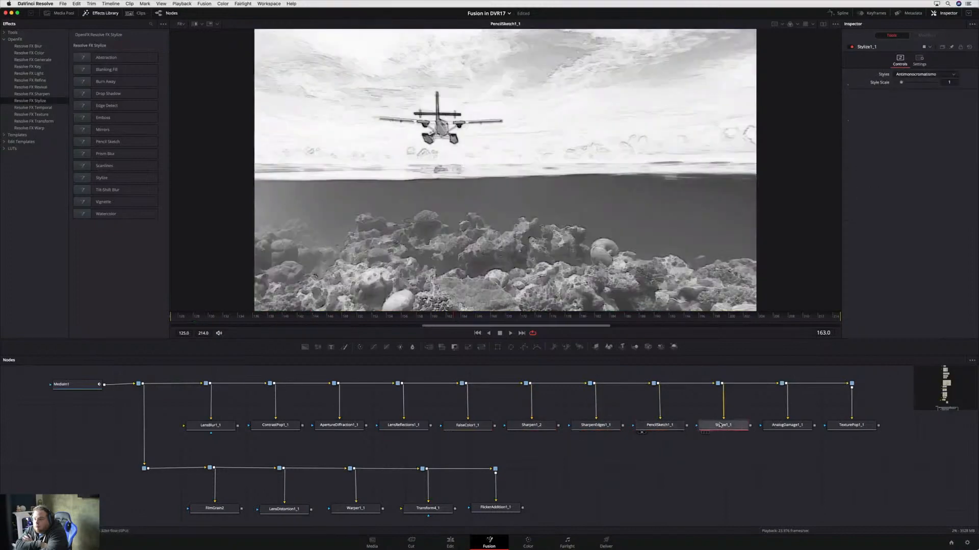
pyautogui.press('1')
pyautogui.press('1')
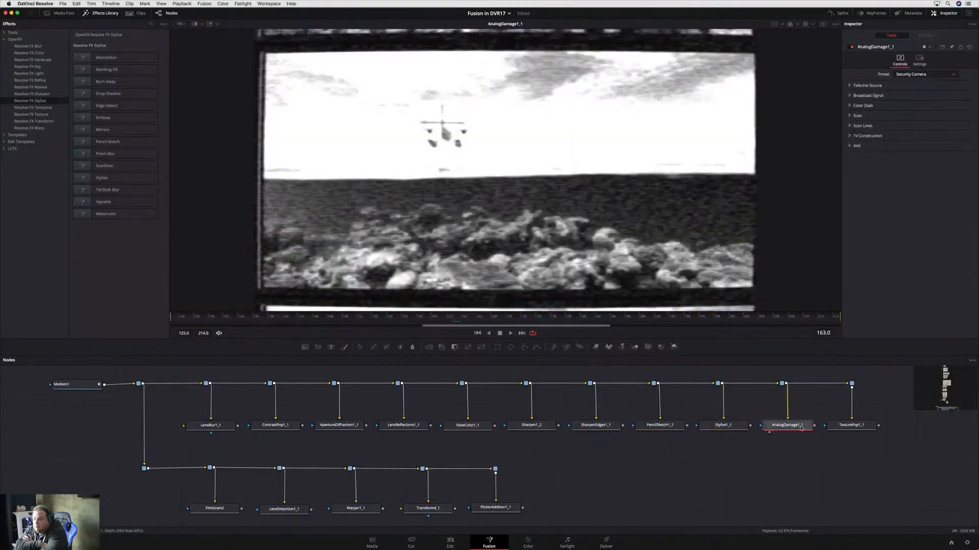
pyautogui.click(835, 426)
pyautogui.press('1')
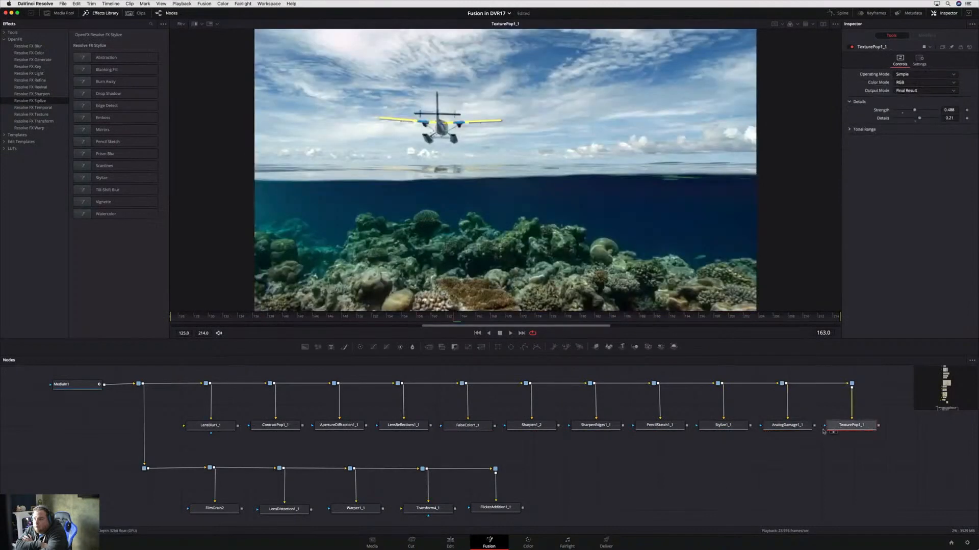
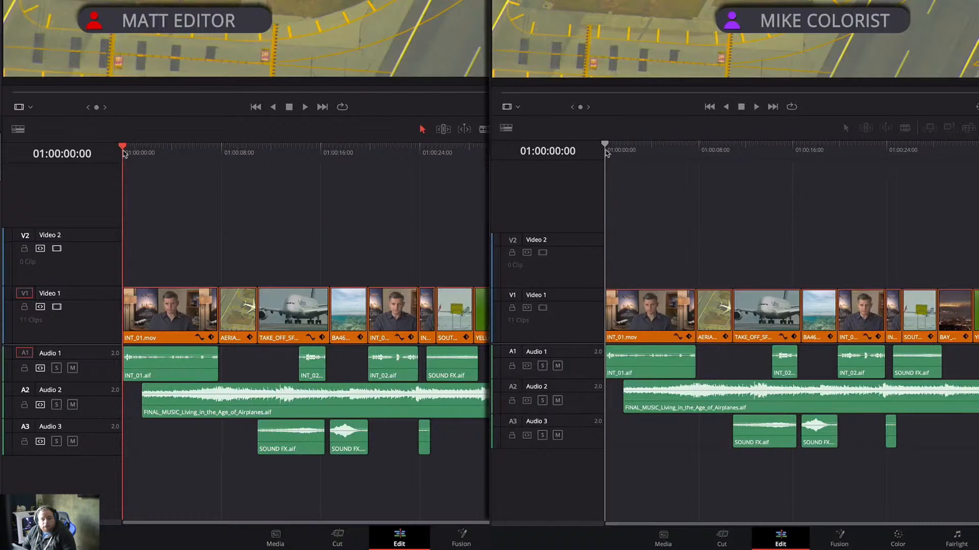
# Move the playhead of the colorist's timeline to 01:00:03:07 and start playback.
pyautogui.moveTo(605, 145); pyautogui.dragTo(644, 151)
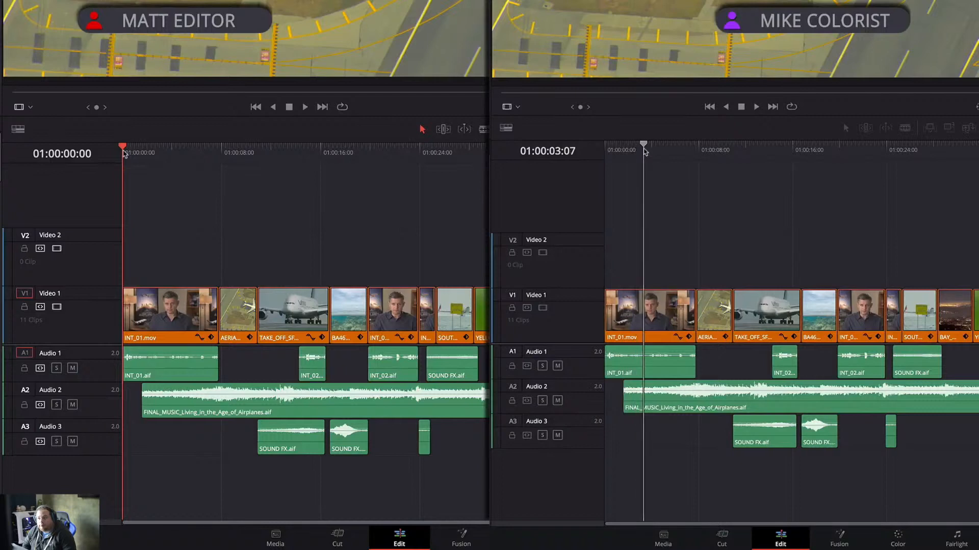
pyautogui.press('space')
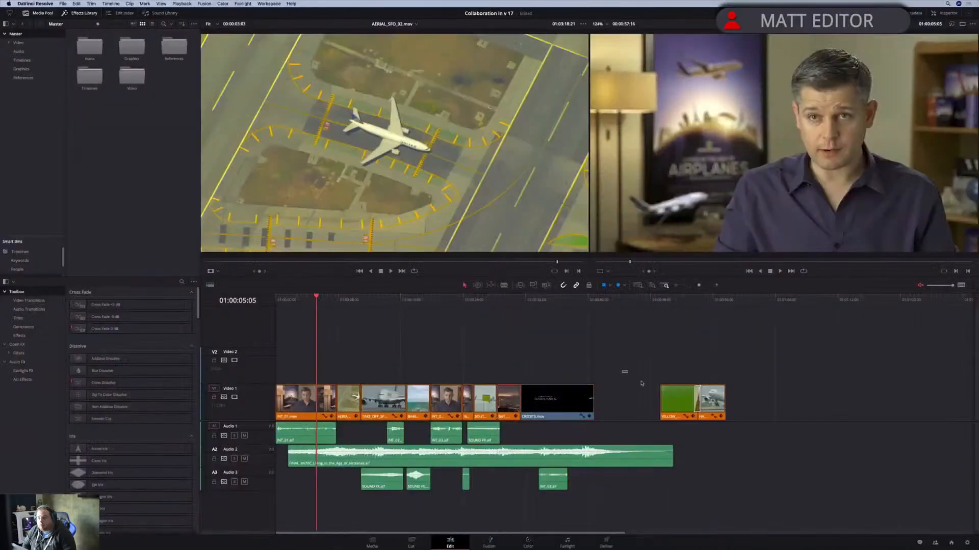
# Move the two detached clips at the end of Video 1 earlier to close the gap, and refresh the colorist's timeline.
pyautogui.moveTo(622, 370); pyautogui.dragTo(744, 422)
pyautogui.moveTo(683, 403); pyautogui.dragTo(617, 403)
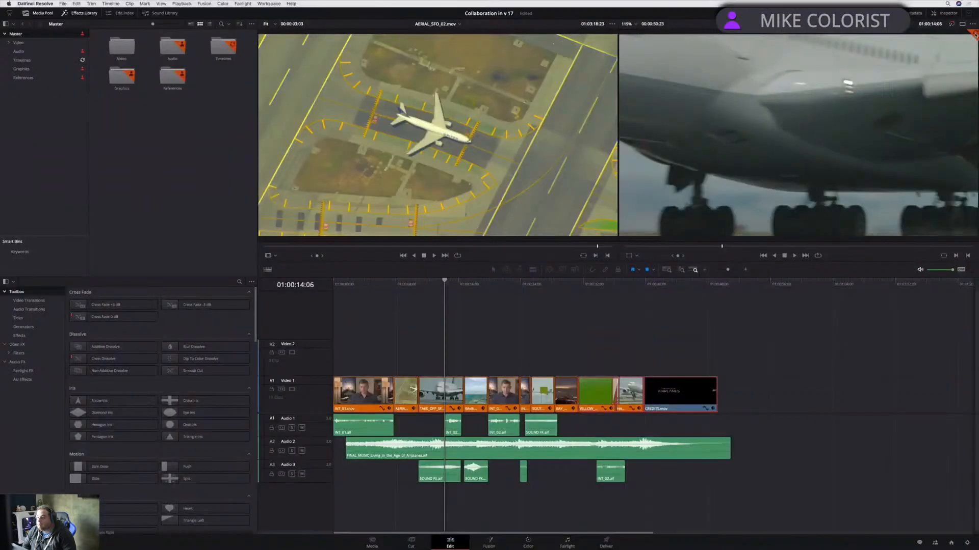
pyautogui.click(966, 49)
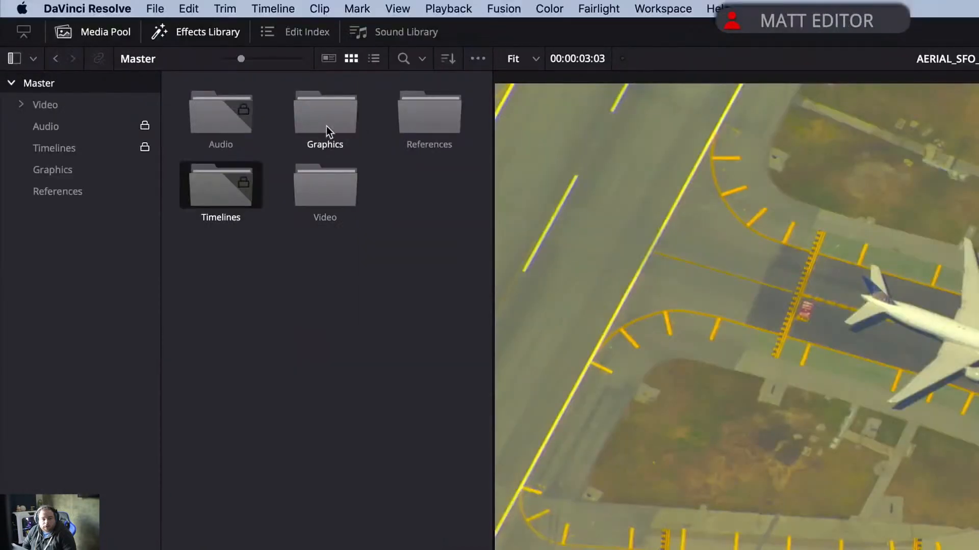
# Lock the Graphics bin and the References bin in the editor's media pool.
pyautogui.rightClick(327, 127)
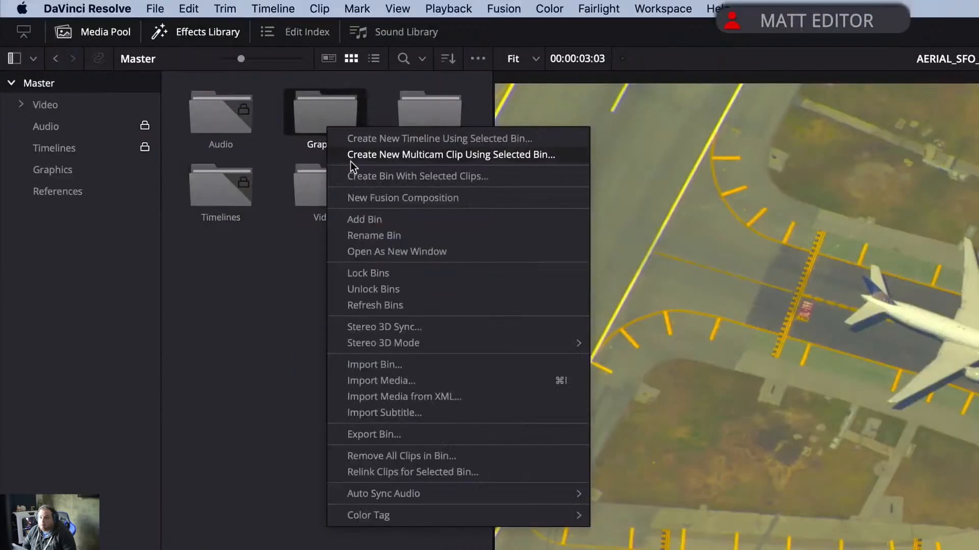
pyautogui.click(375, 275)
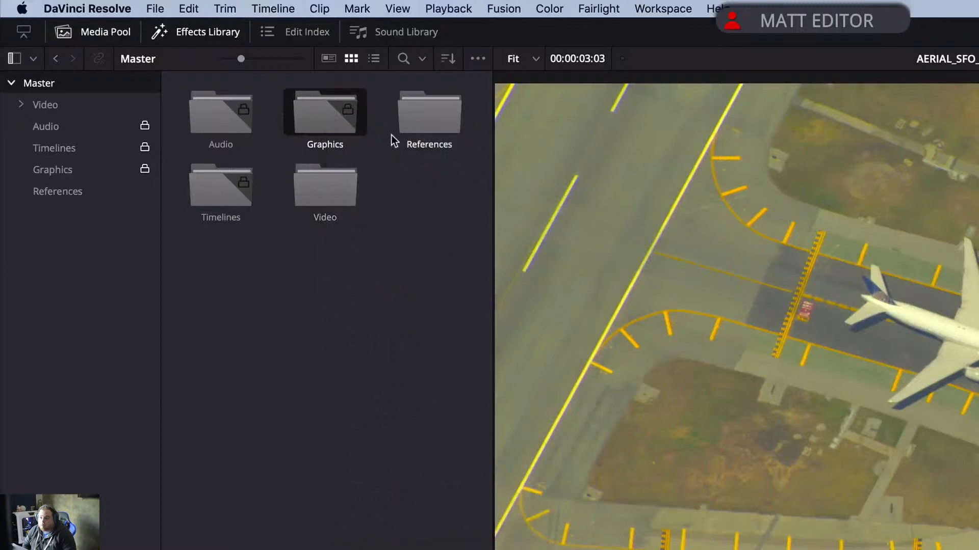
pyautogui.click(406, 122)
pyautogui.rightClick(405, 121)
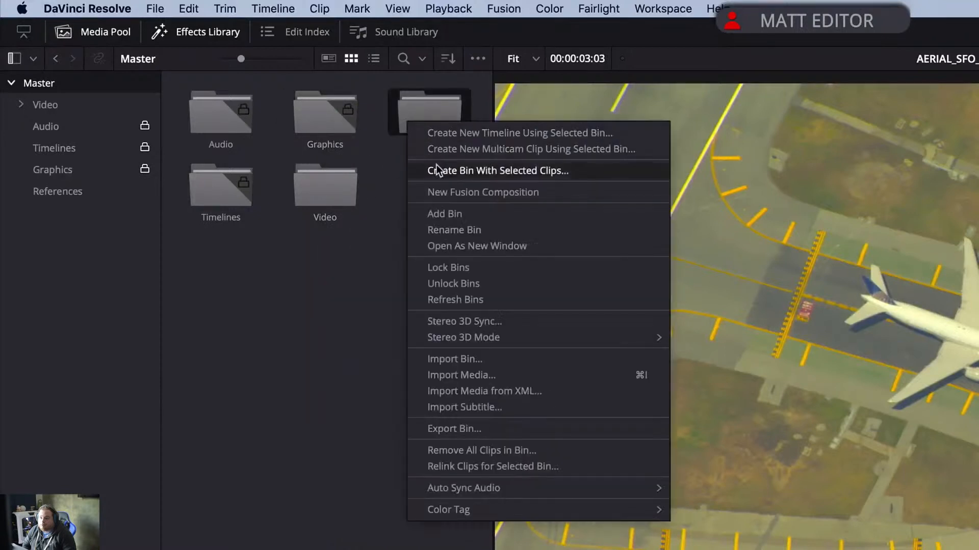
pyautogui.click(457, 270)
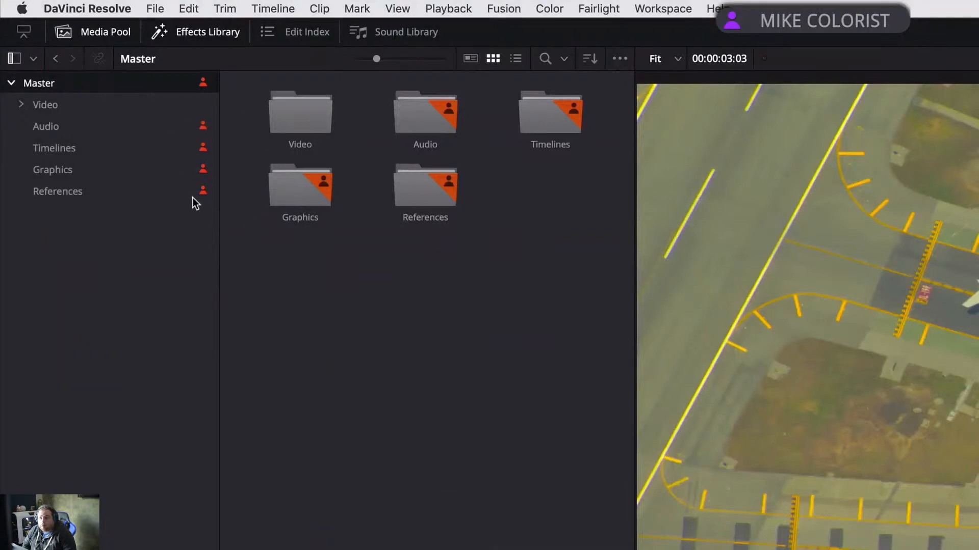
# Send "CAN I HAVE ACCESS?" in the collaboration chat as the colorist and reply "OK" as the editor.
pyautogui.write('?')
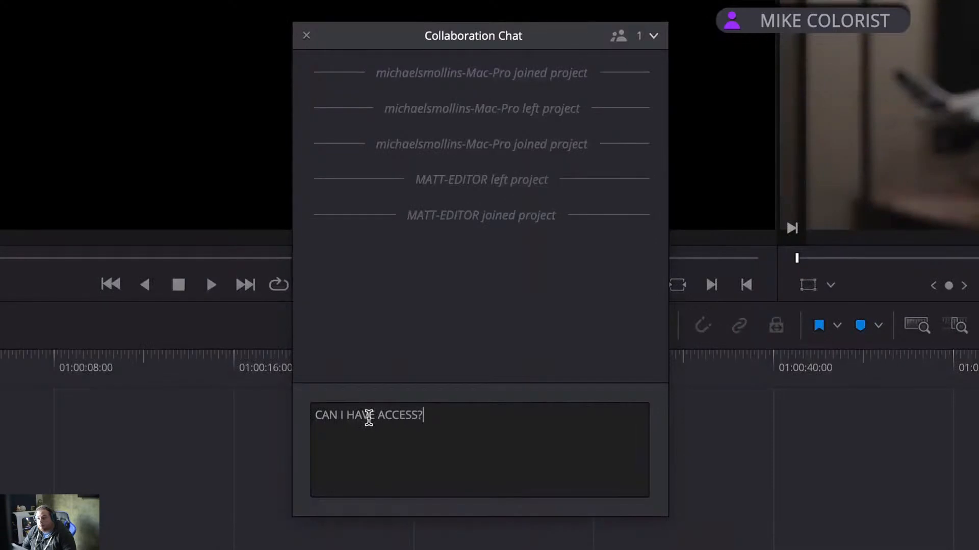
pyautogui.press('Return')
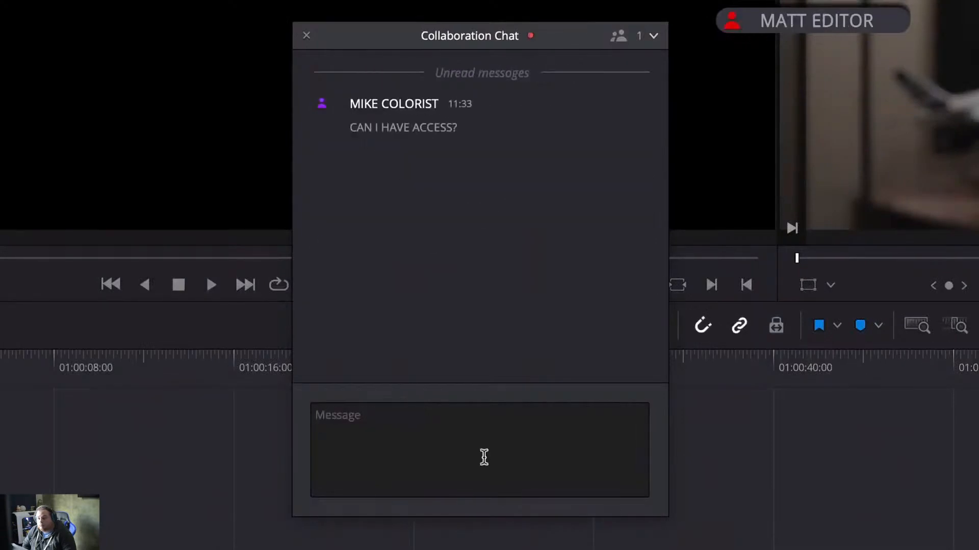
pyautogui.write('OK')
pyautogui.press('Return')
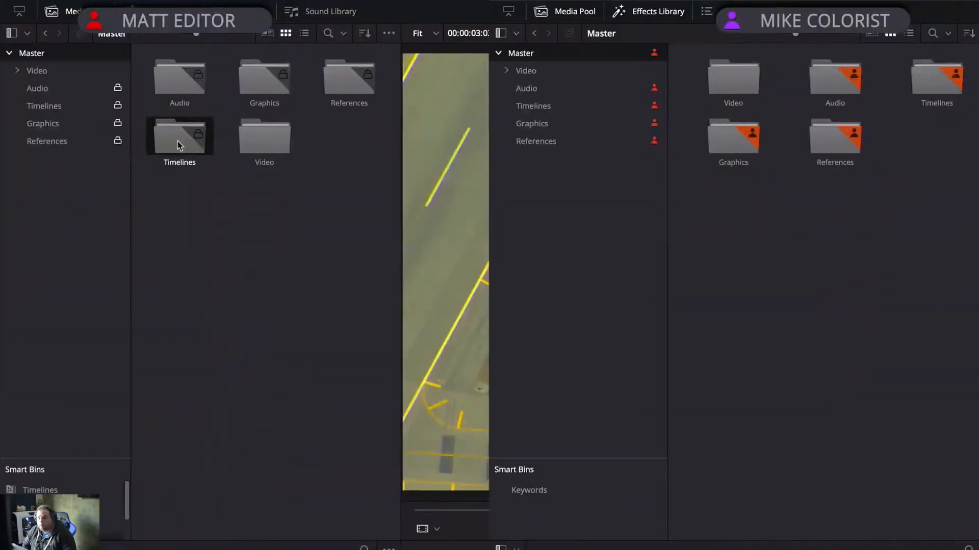
# Unlock the Timelines bin in the editor's media pool.
pyautogui.rightClick(180, 145)
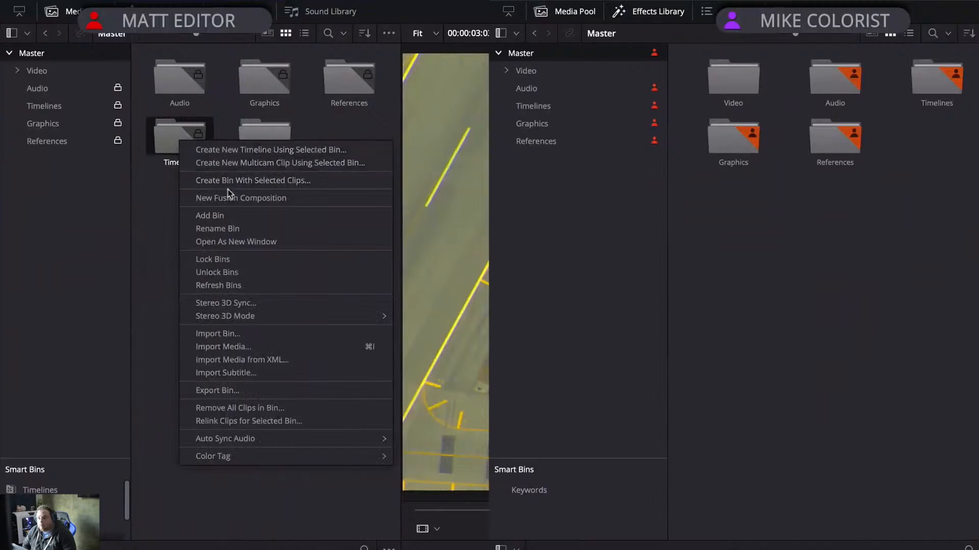
pyautogui.click(252, 277)
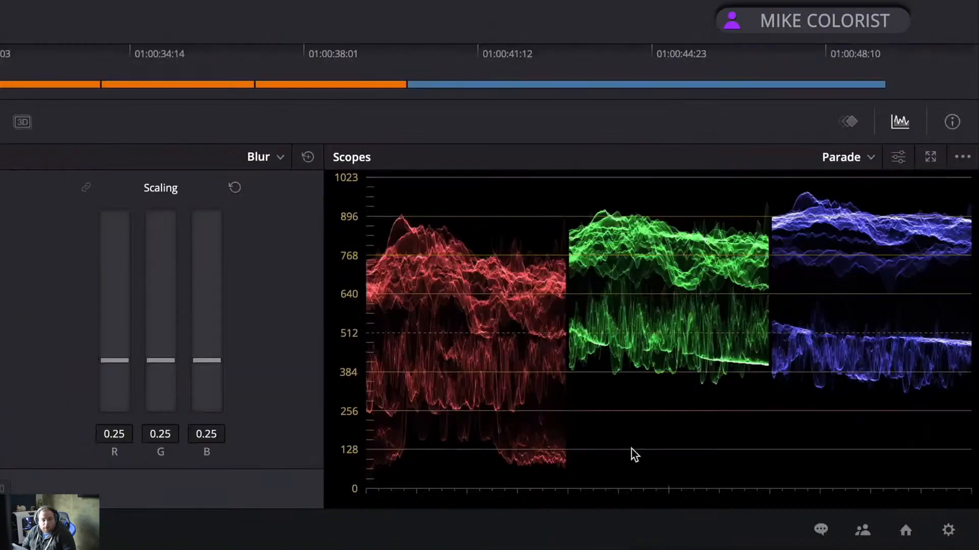
# Write the message "Please match the look" in the colorist's collaboration chat.
pyautogui.click(821, 530)
pyautogui.write('Please matc')
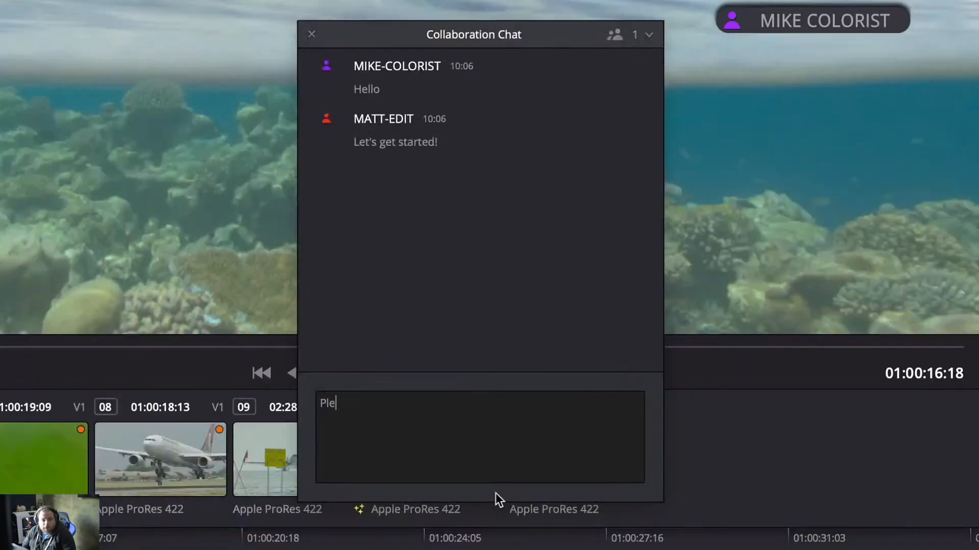
pyautogui.write('h the look')
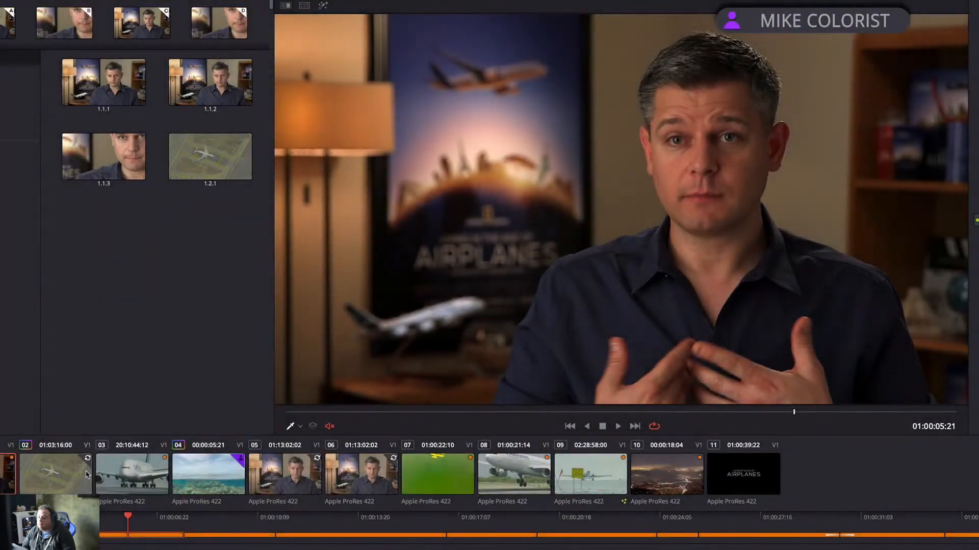
# Refresh clips 02, 05 and 06 on the colorist's Color page to load their updated grades.
pyautogui.click(86, 475)
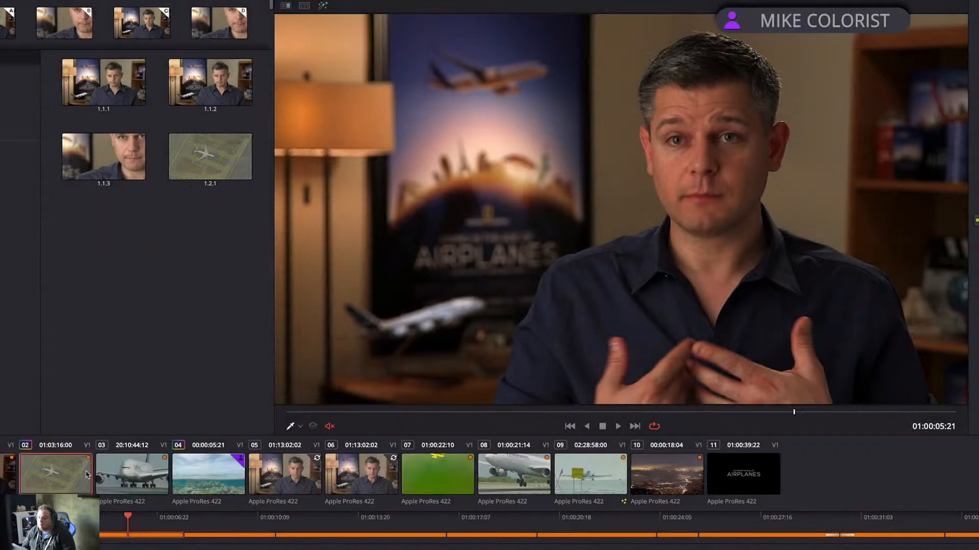
pyautogui.click(287, 489)
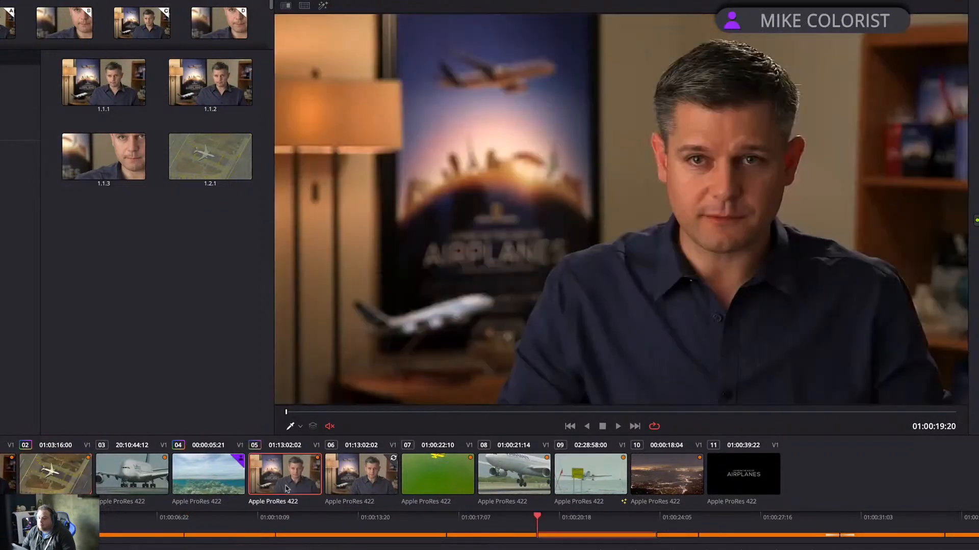
pyautogui.click(371, 483)
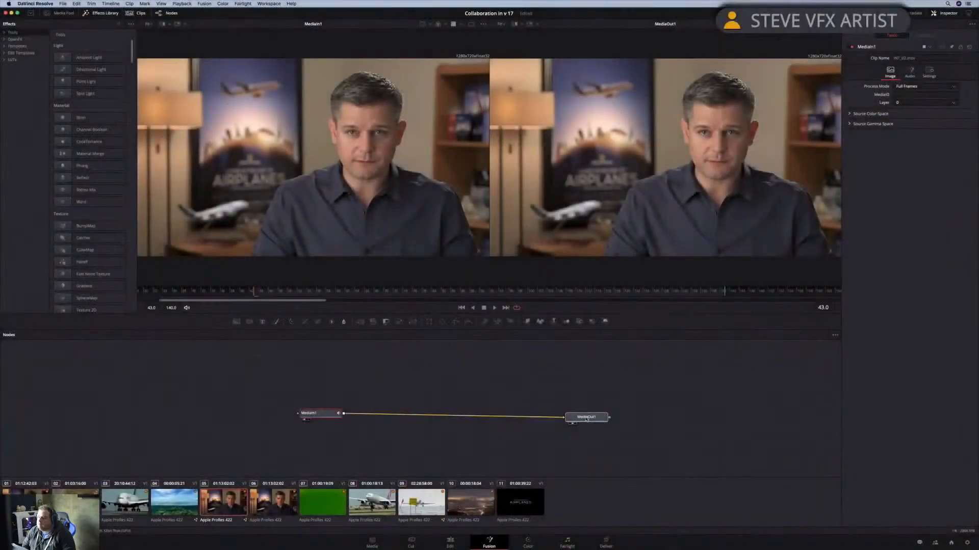
# Align MediaOut1 with MediaIn1 in clip 05's composition and insert a Blur node on the connection between them.
pyautogui.moveTo(586, 419); pyautogui.dragTo(586, 414)
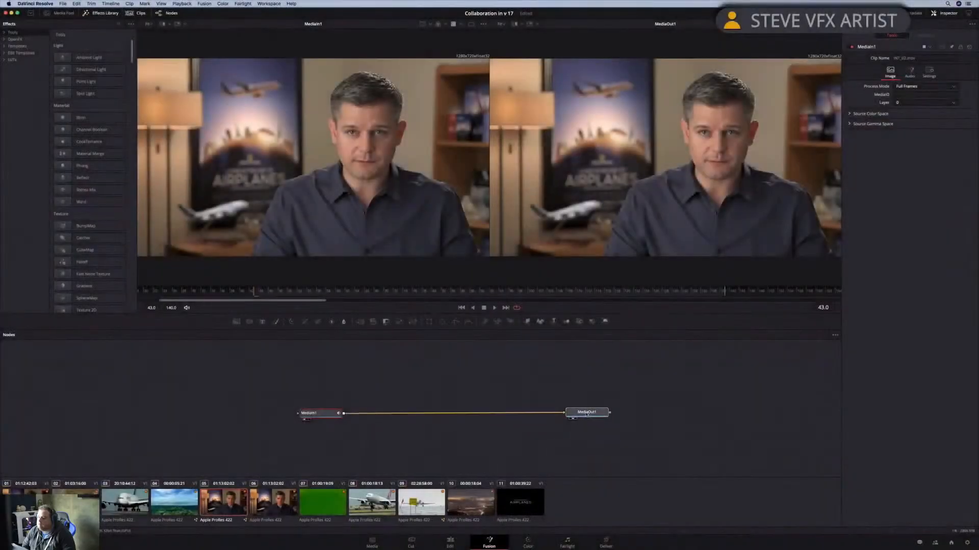
pyautogui.moveTo(343, 323); pyautogui.dragTo(445, 412)
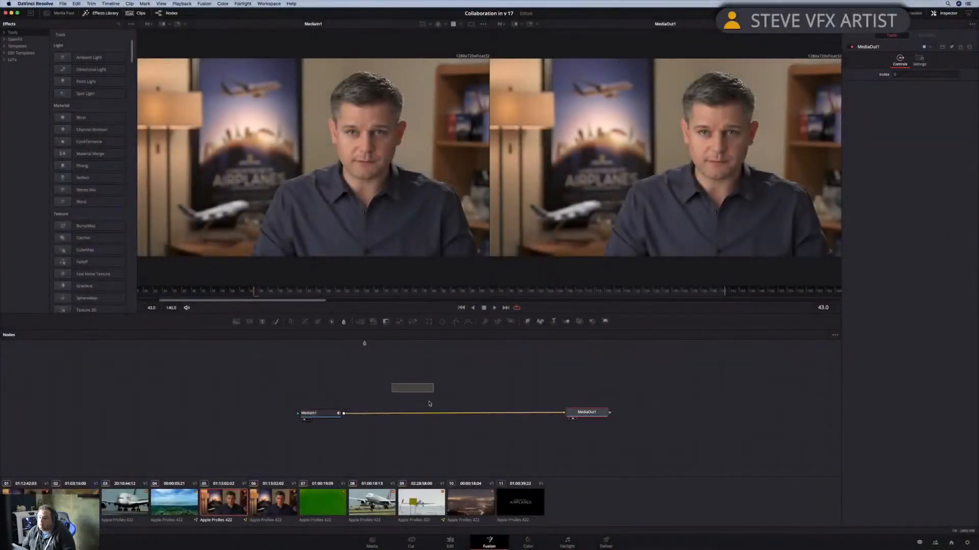
pyautogui.moveTo(466, 164); pyautogui.dragTo(464, 162)
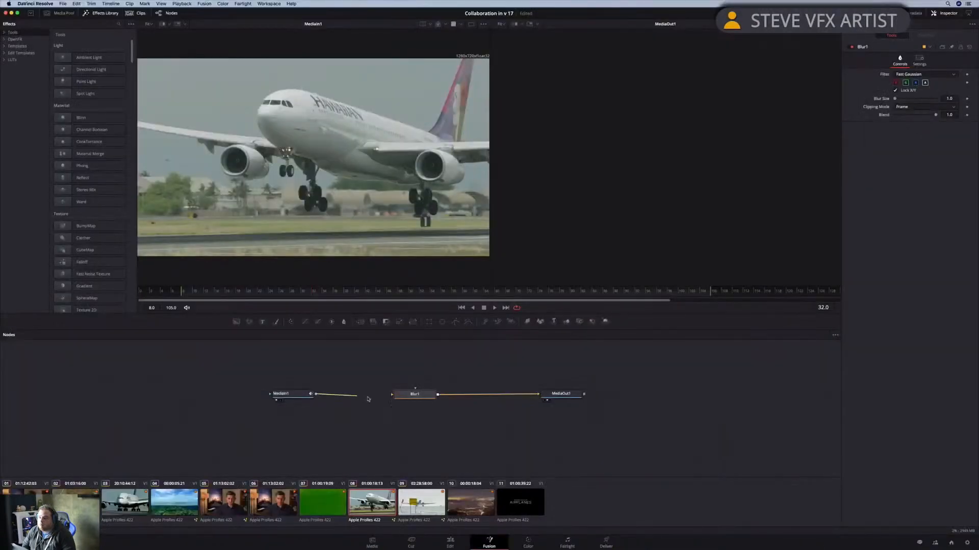
# Connect MediaIn1's output to the Blur1 input in clip 08's composition.
pyautogui.moveTo(368, 399); pyautogui.dragTo(392, 395)
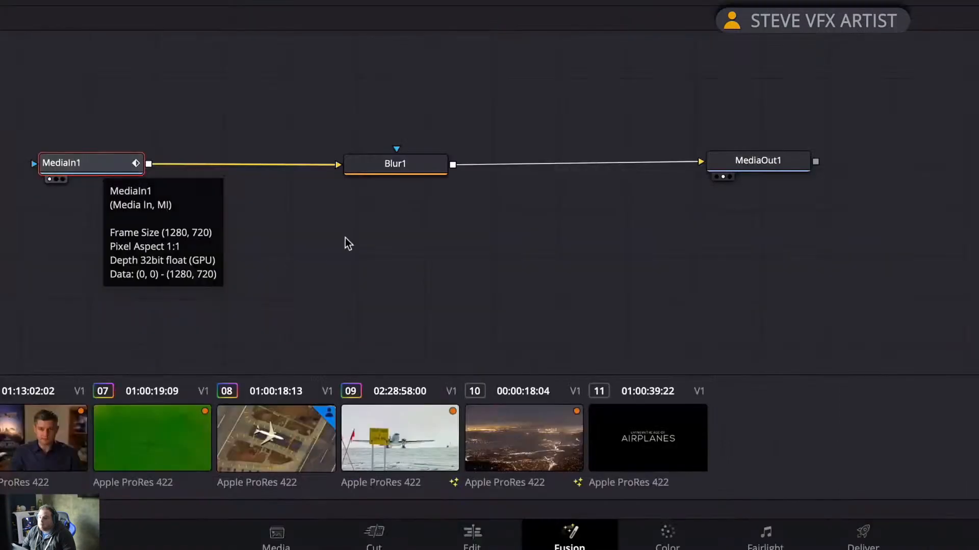
# Add a CleanPlate node after MediaIn1 in the presenter clip's composition and display its output in the viewer.
pyautogui.moveTo(416, 410); pyautogui.dragTo(489, 424)
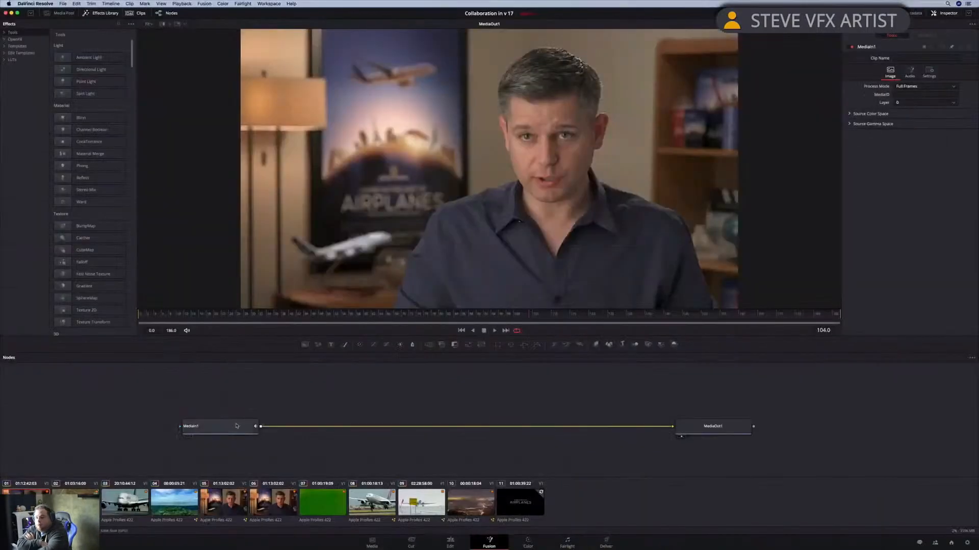
pyautogui.hotkey('shift', 'space')
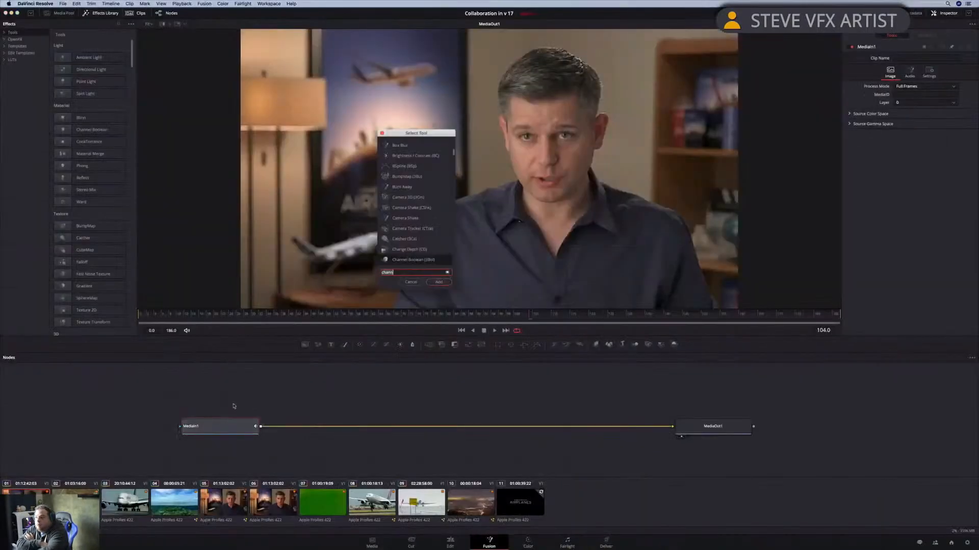
pyautogui.write('cle')
pyautogui.press('Return')
pyautogui.press('2')
# Add a Polygon mask node and outline the blurred airplane on the wall poster with it.
pyautogui.hotkey('shift', 'space')
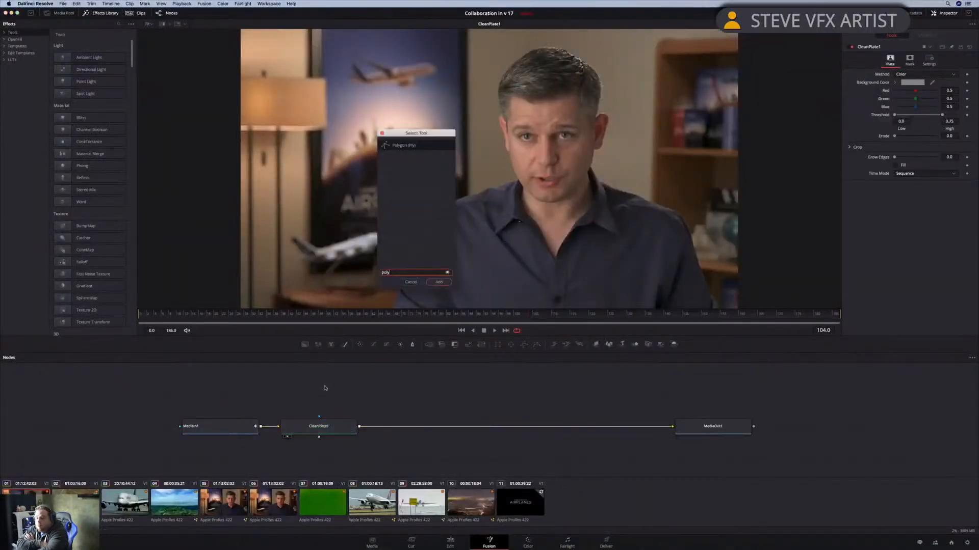
pyautogui.write('poly')
pyautogui.press('Return')
pyautogui.scroll(10, 386, 154)
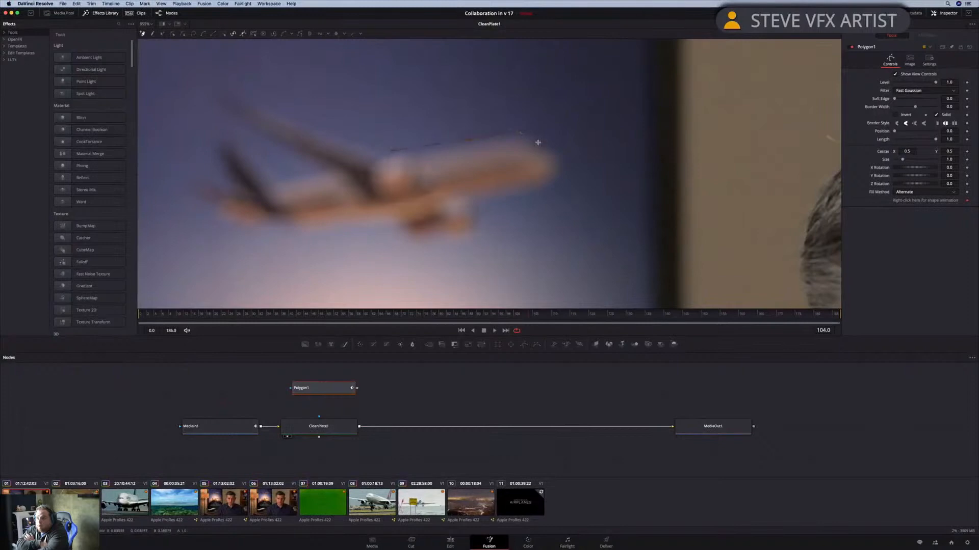
pyautogui.click(420, 251)
pyautogui.click(297, 237)
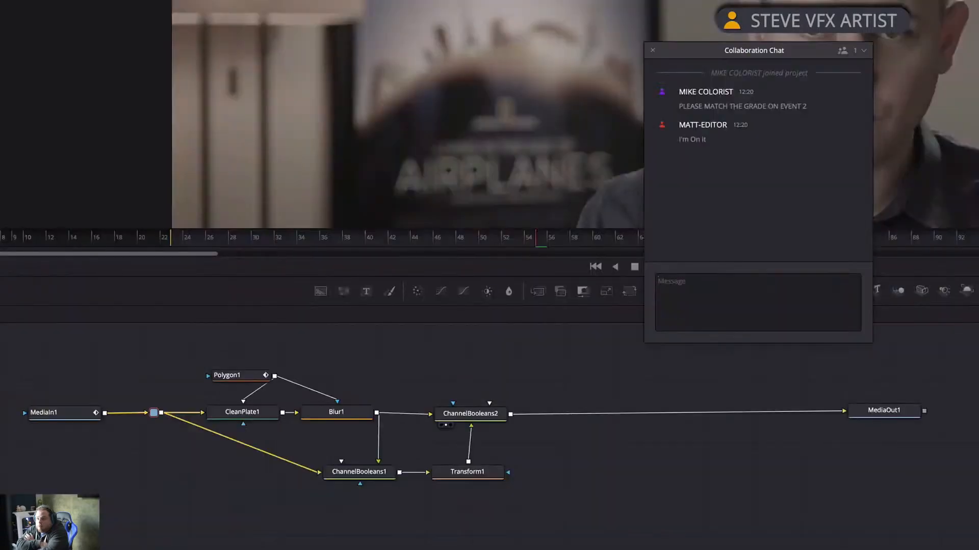
# Send the message "Copy the nodes from event 5 and apply to event 12" in the VFX artist's collaboration chat.
pyautogui.write('Copy')
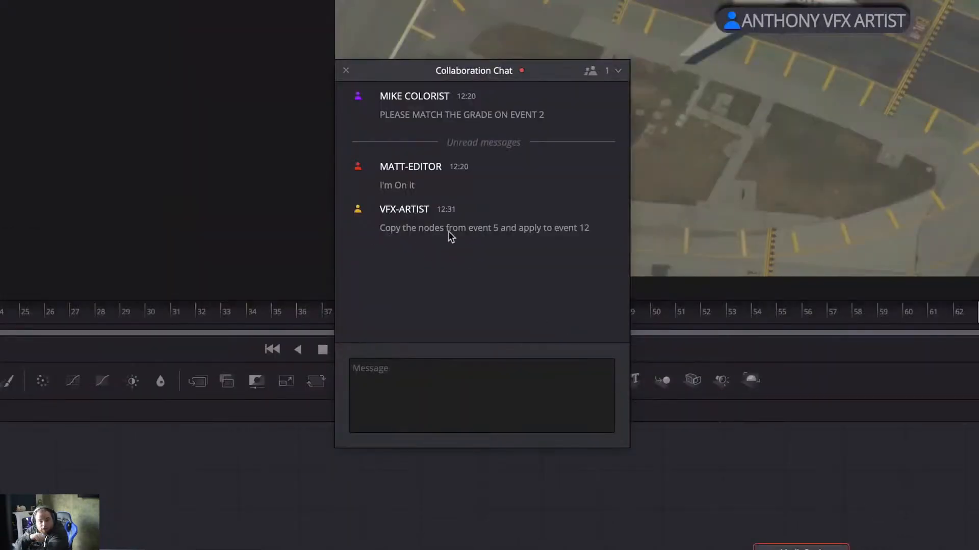
pyautogui.moveTo(200, 245); pyautogui.dragTo(601, 390)
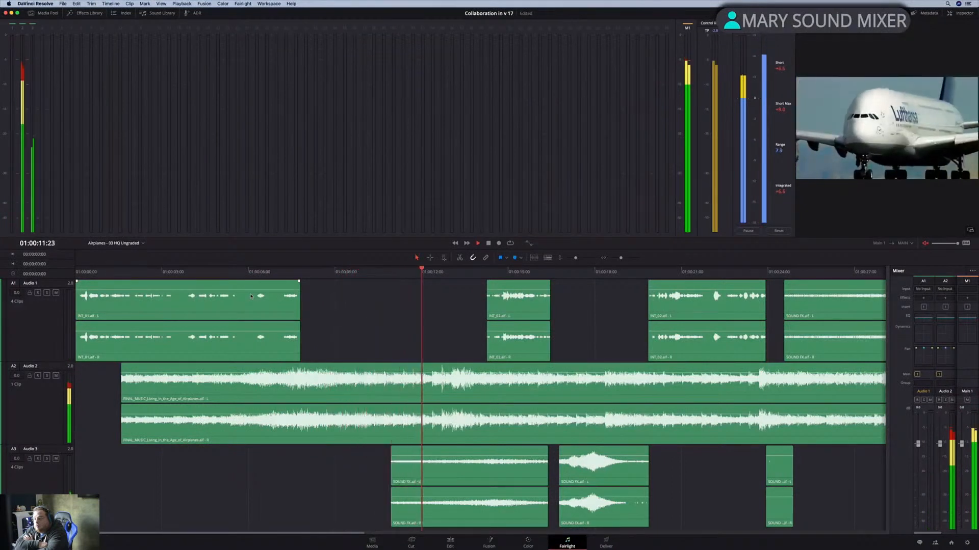
# Play back the "Airplanes - 03 HQ Ungraded" timeline on both sound mixers' Fairlight pages.
pyautogui.press('space')
pyautogui.press('space')
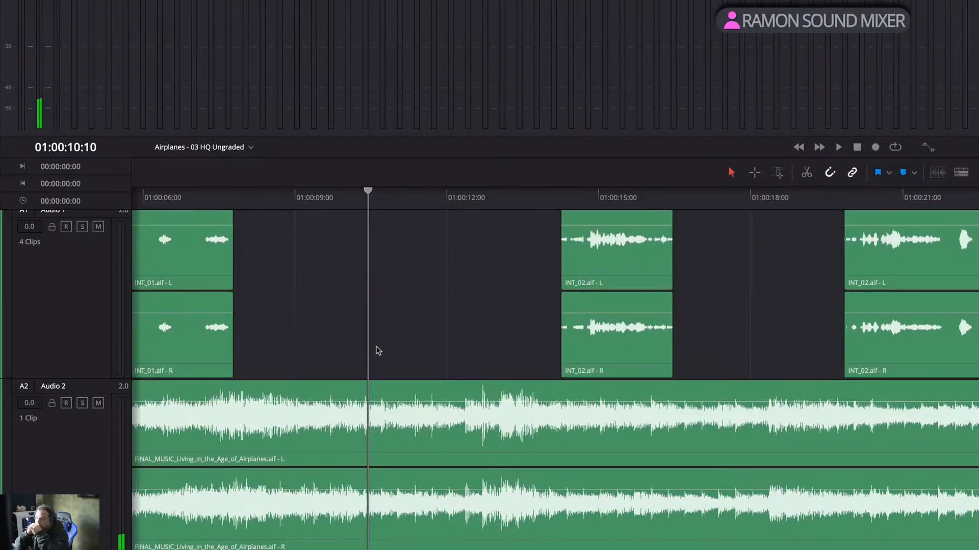
pyautogui.press('space')
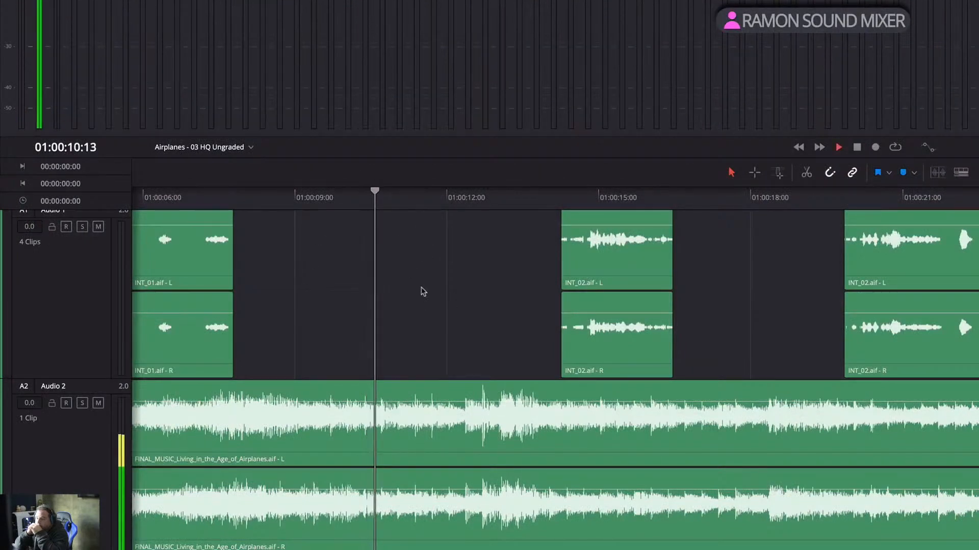